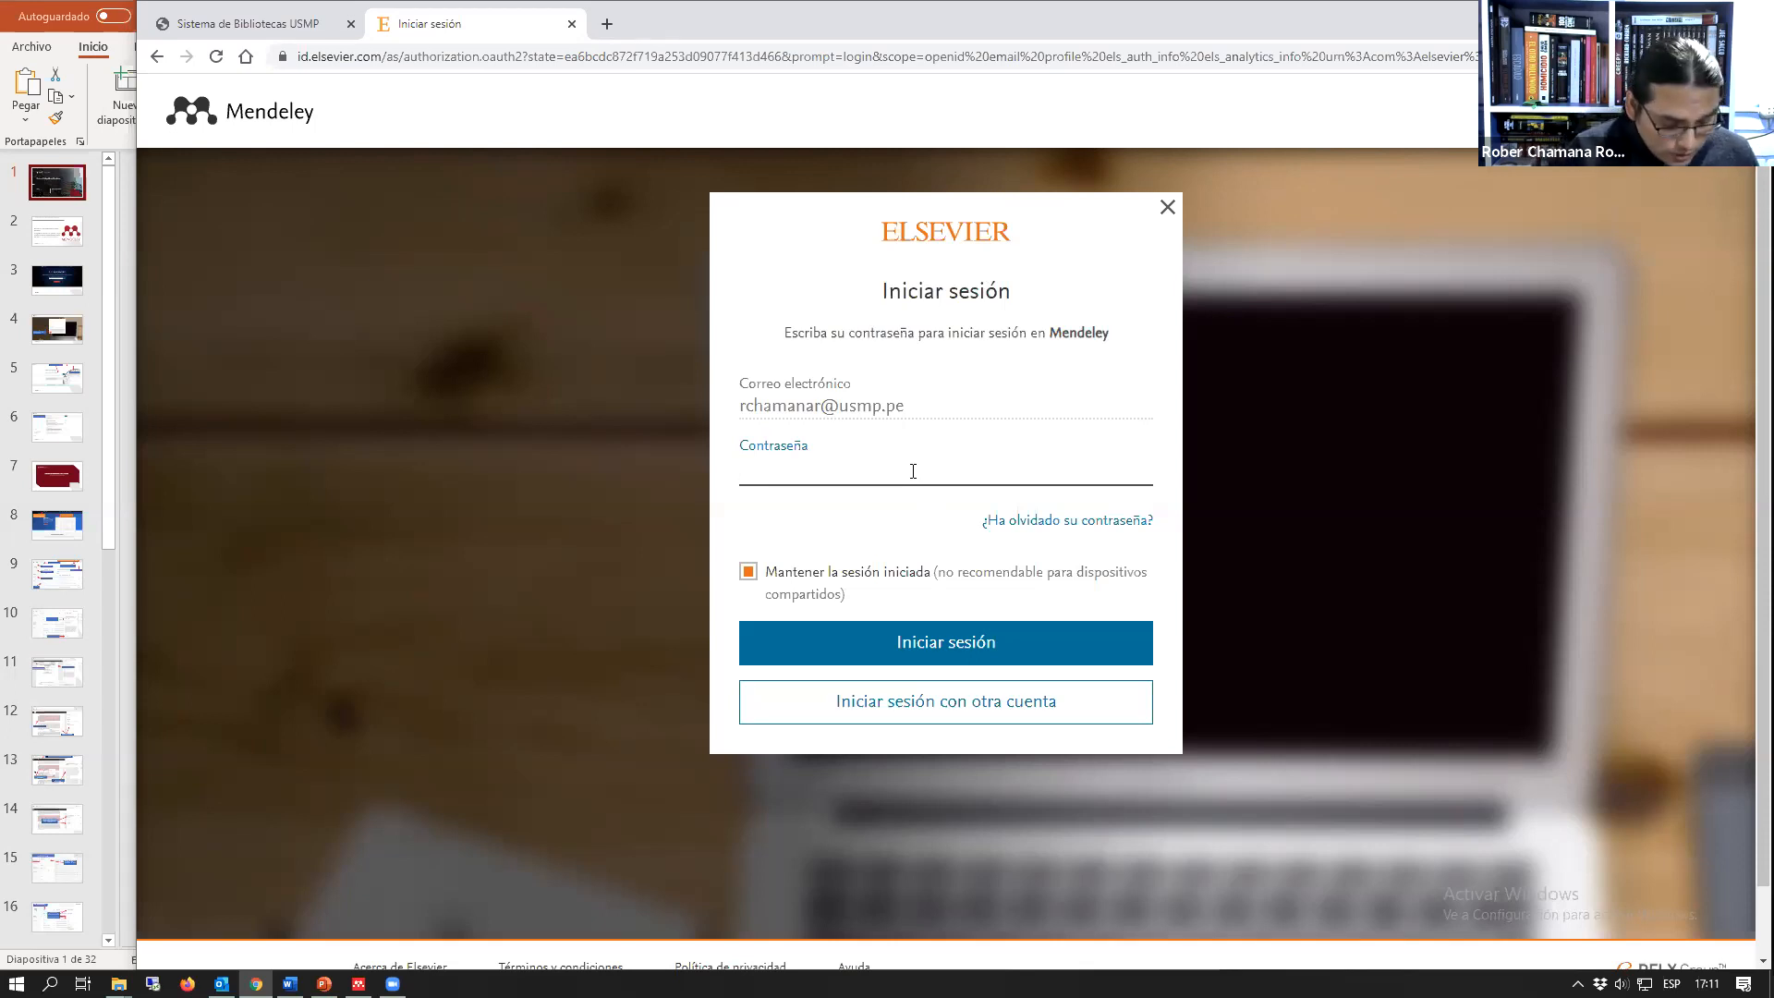
Step: Enter the account password, sign in to Mendeley and open the reference library
{"action": "type", "text": "••••••••••"}
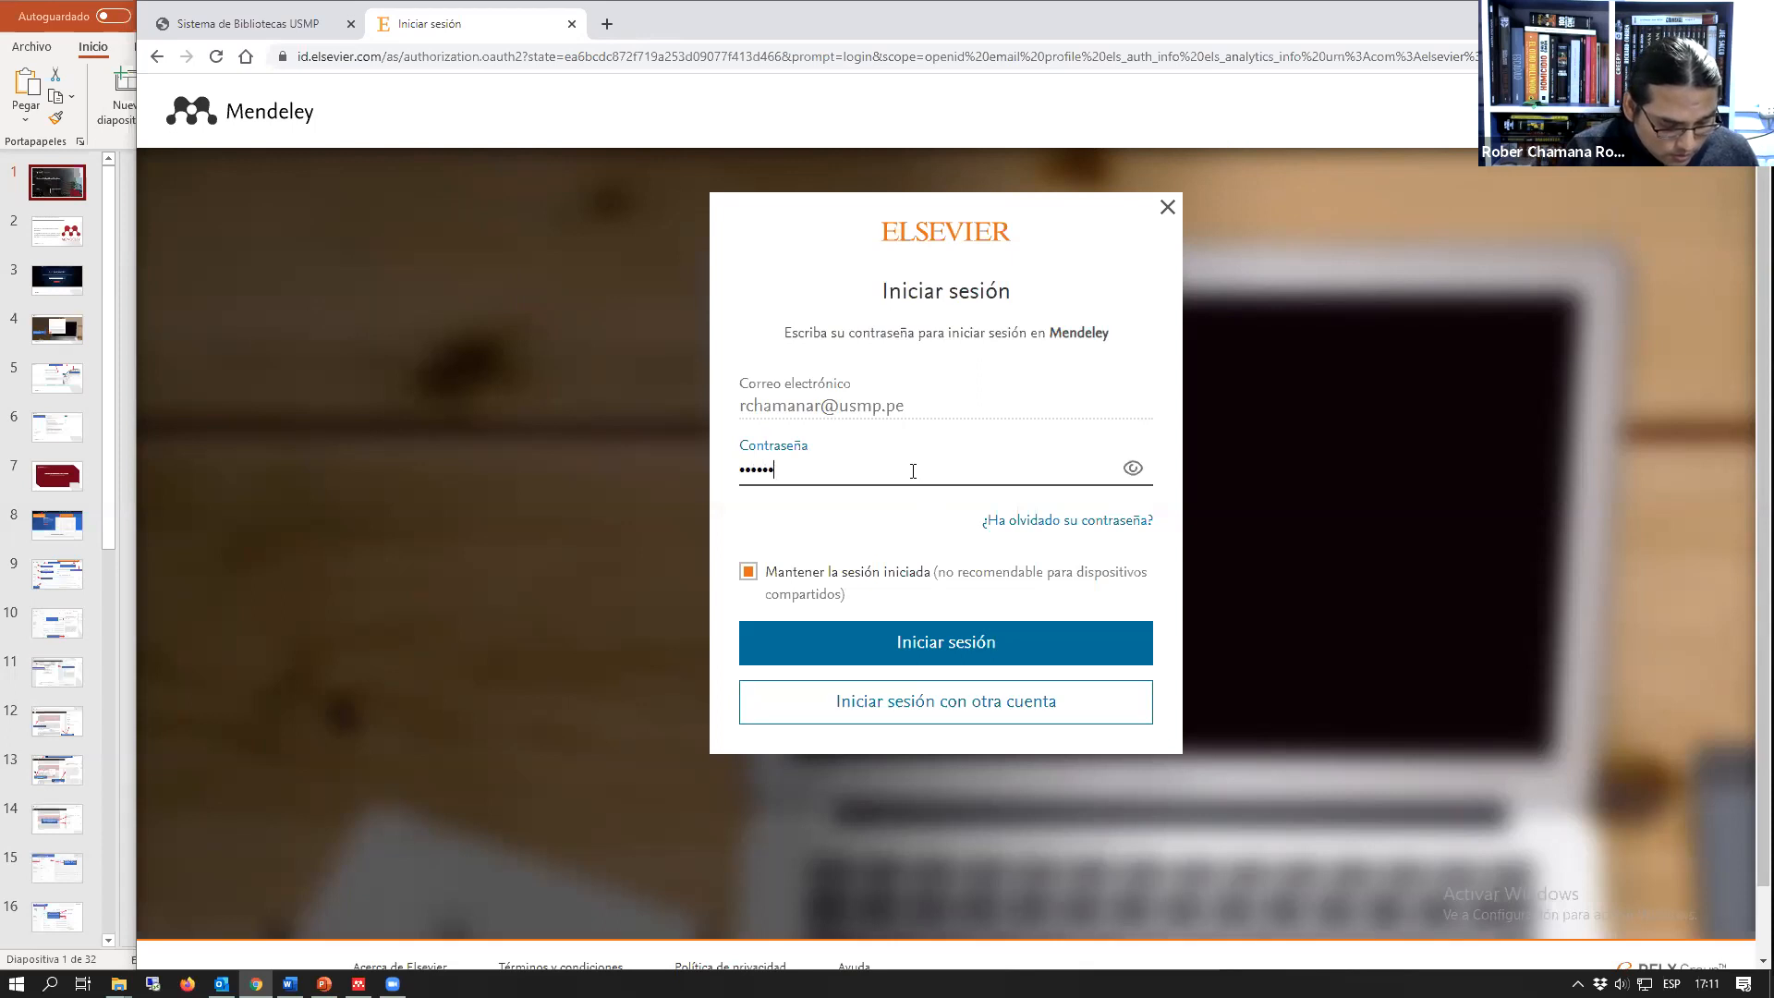
{"action": "type", "text": "••••"}
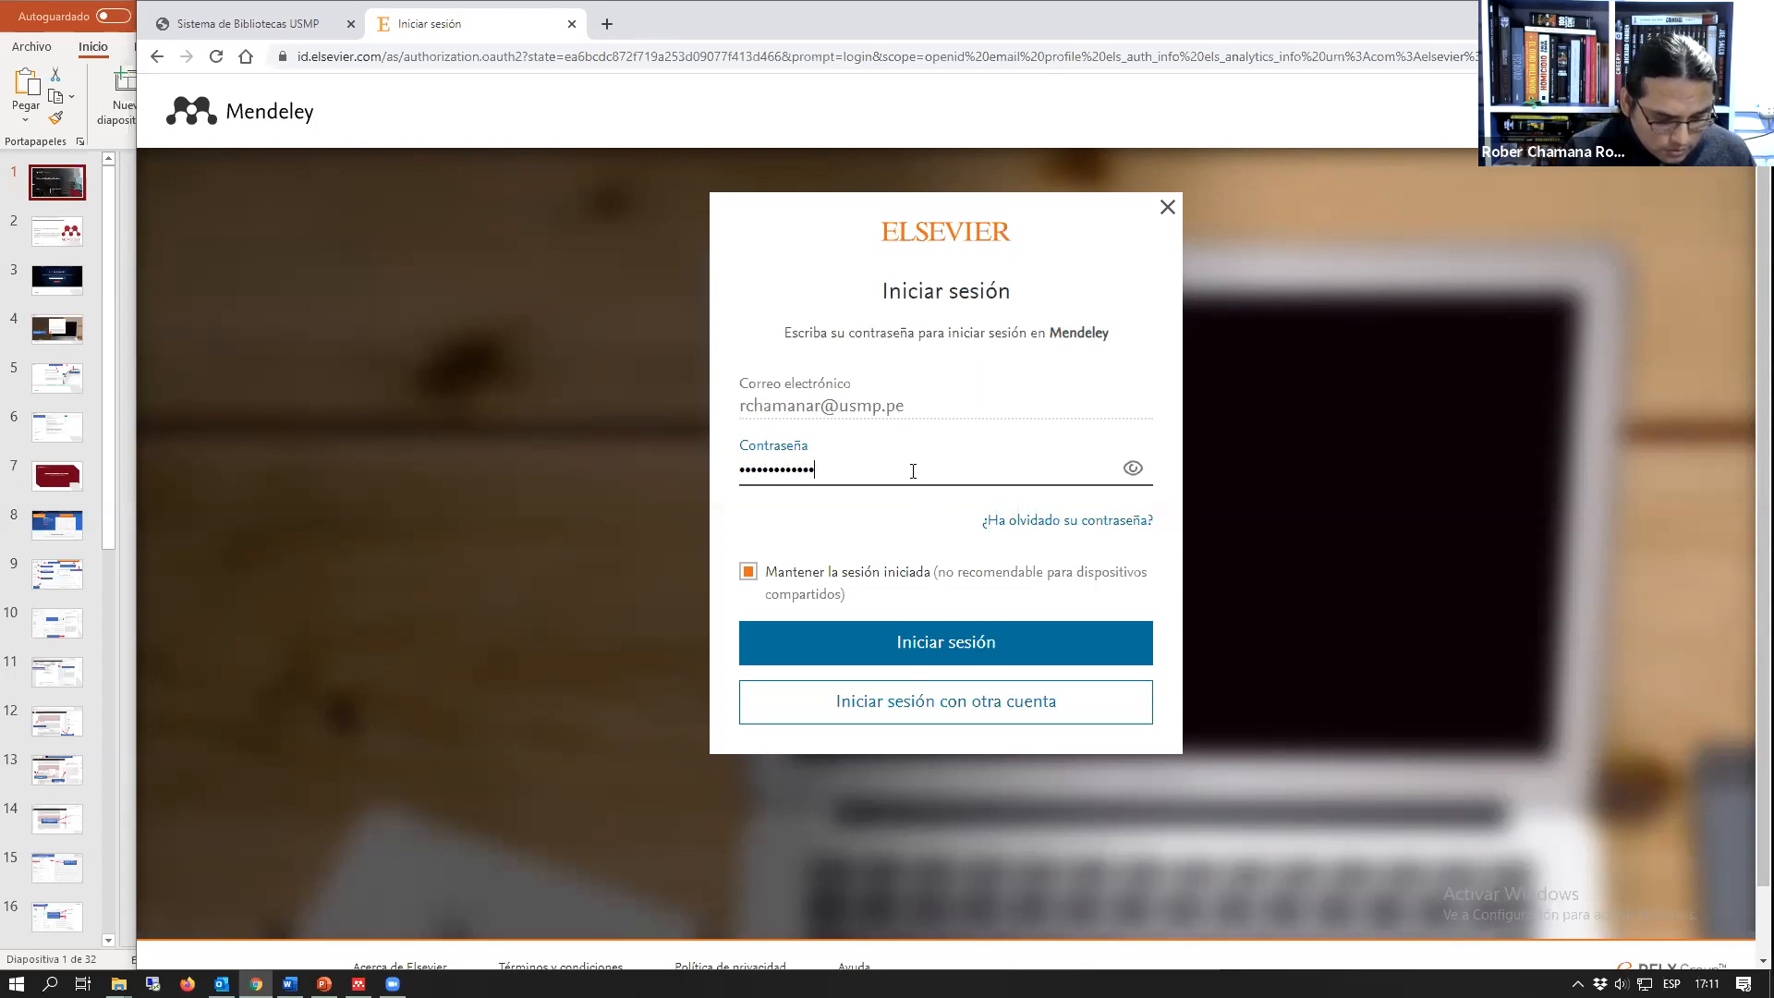
{"action": "key", "text": "Return"}
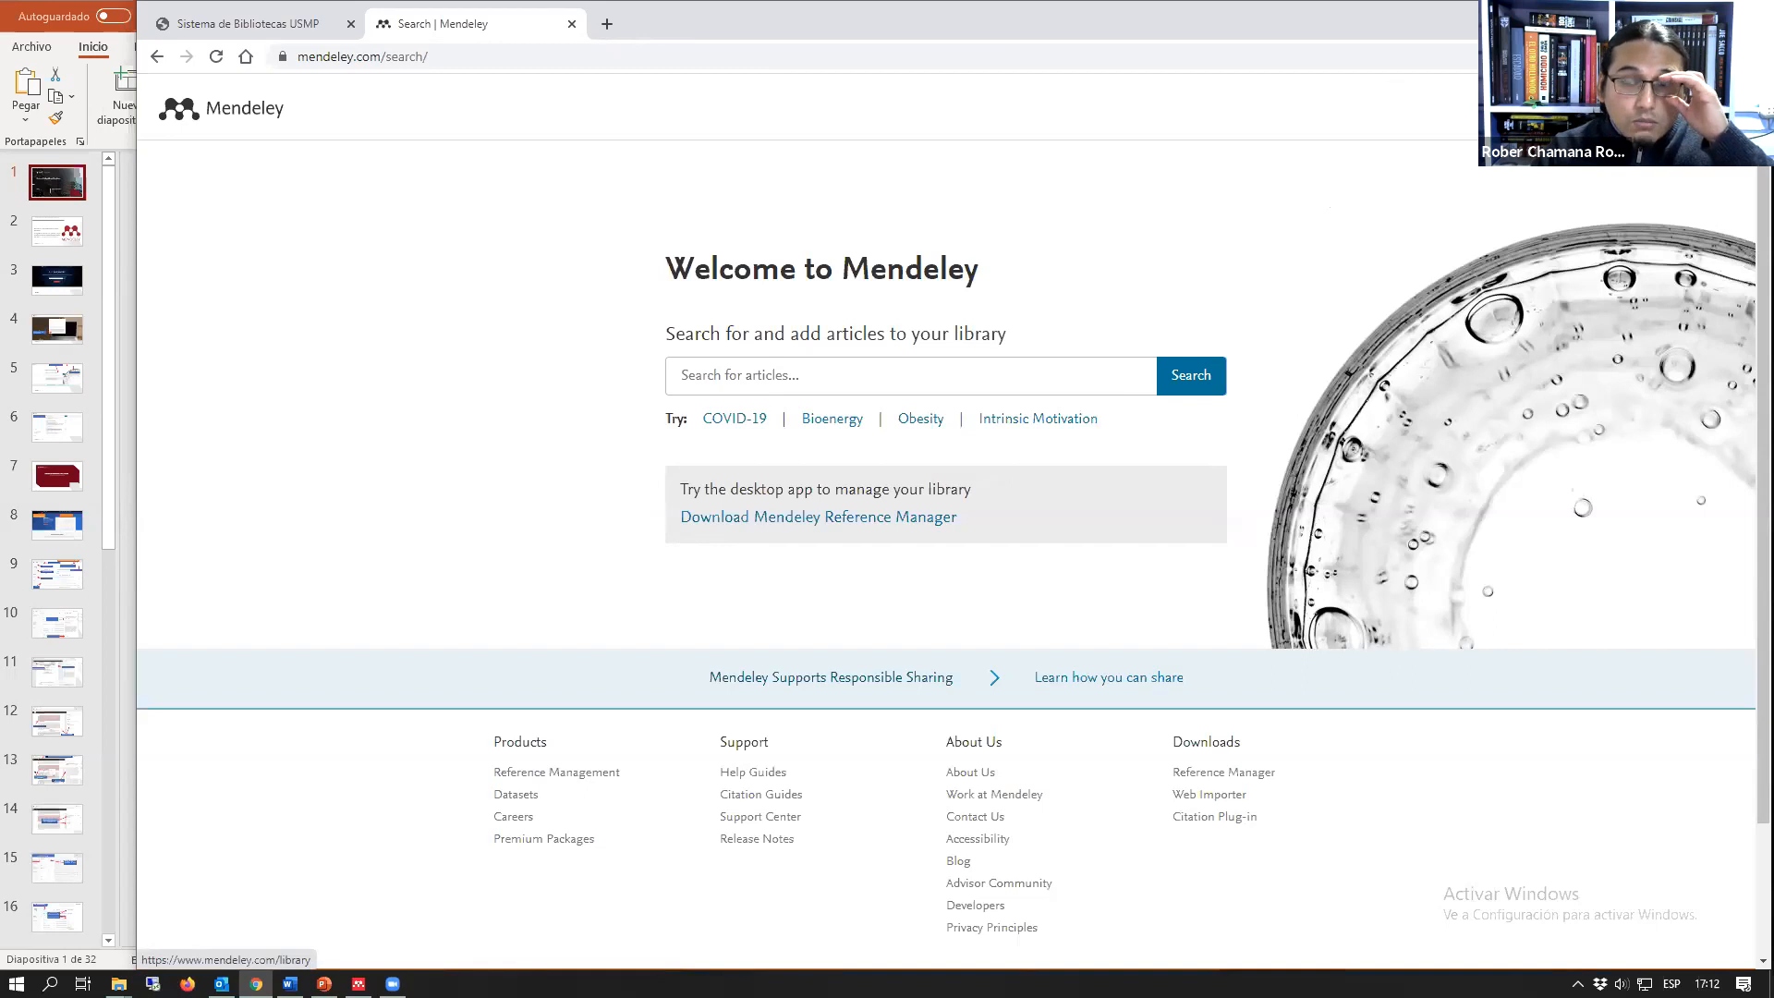
{"action": "left_click", "coordinate": [1576, 108]}
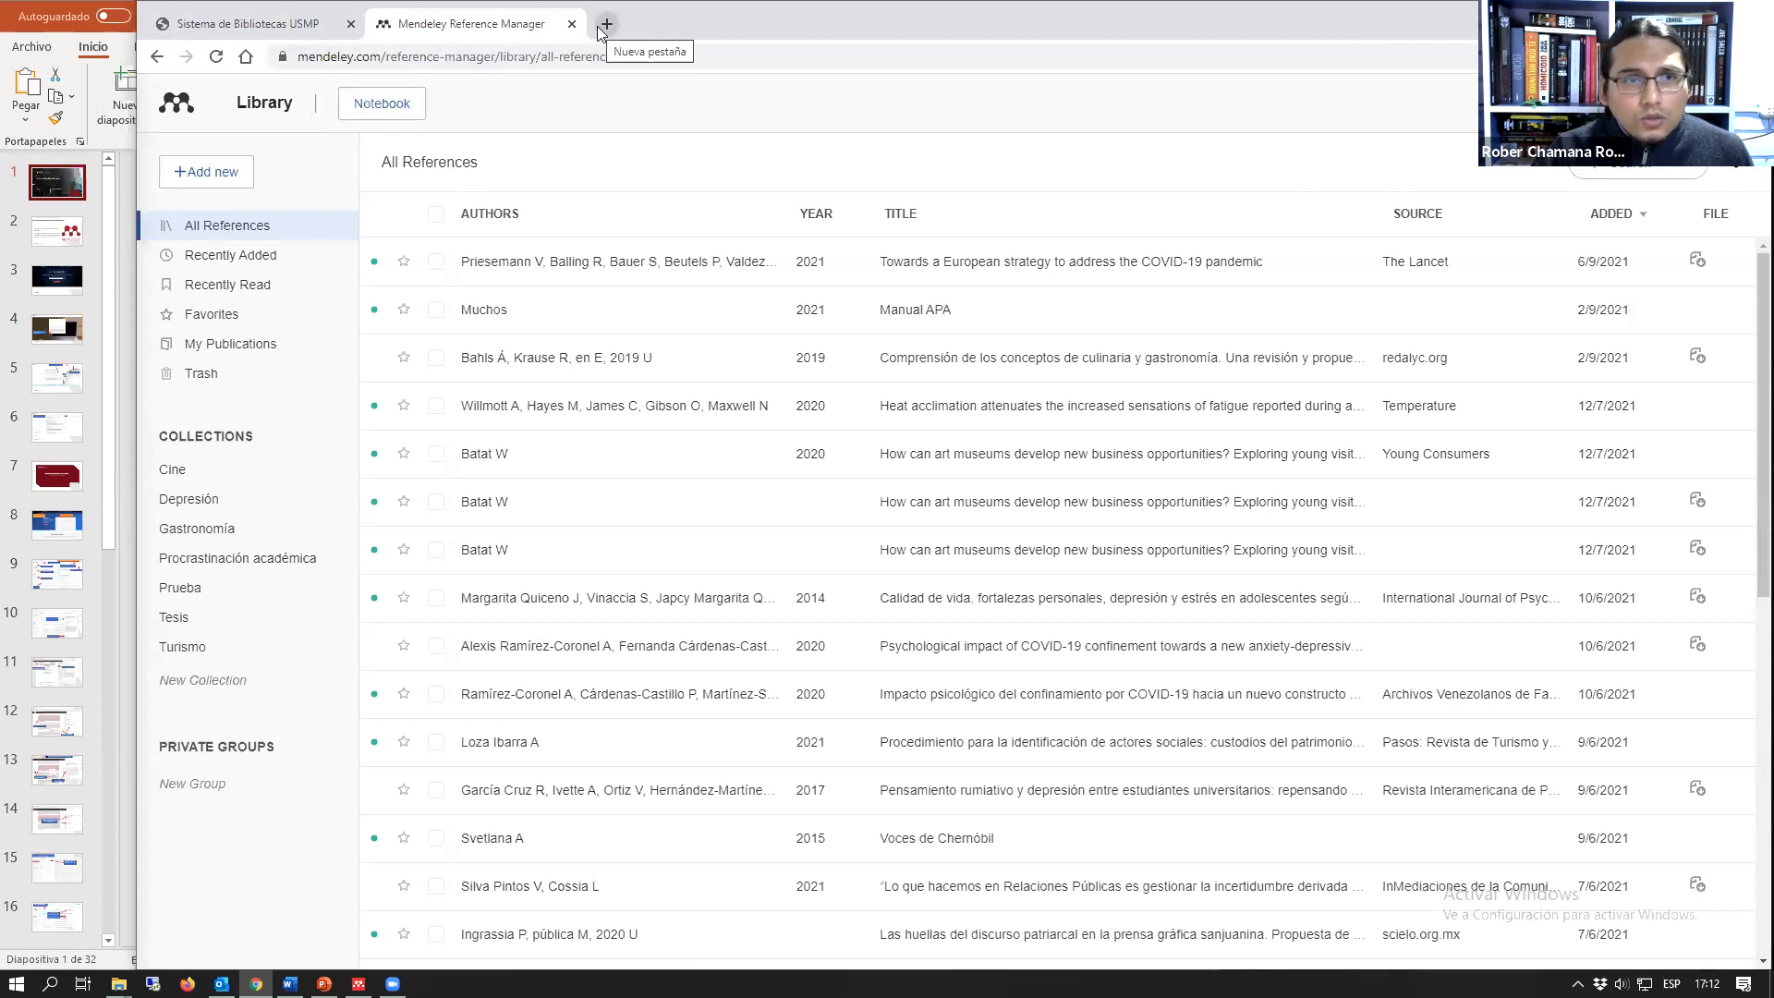
Step: Return to the Mendeley article search page and search for "psicología"
{"action": "left_click", "coordinate": [158, 57]}
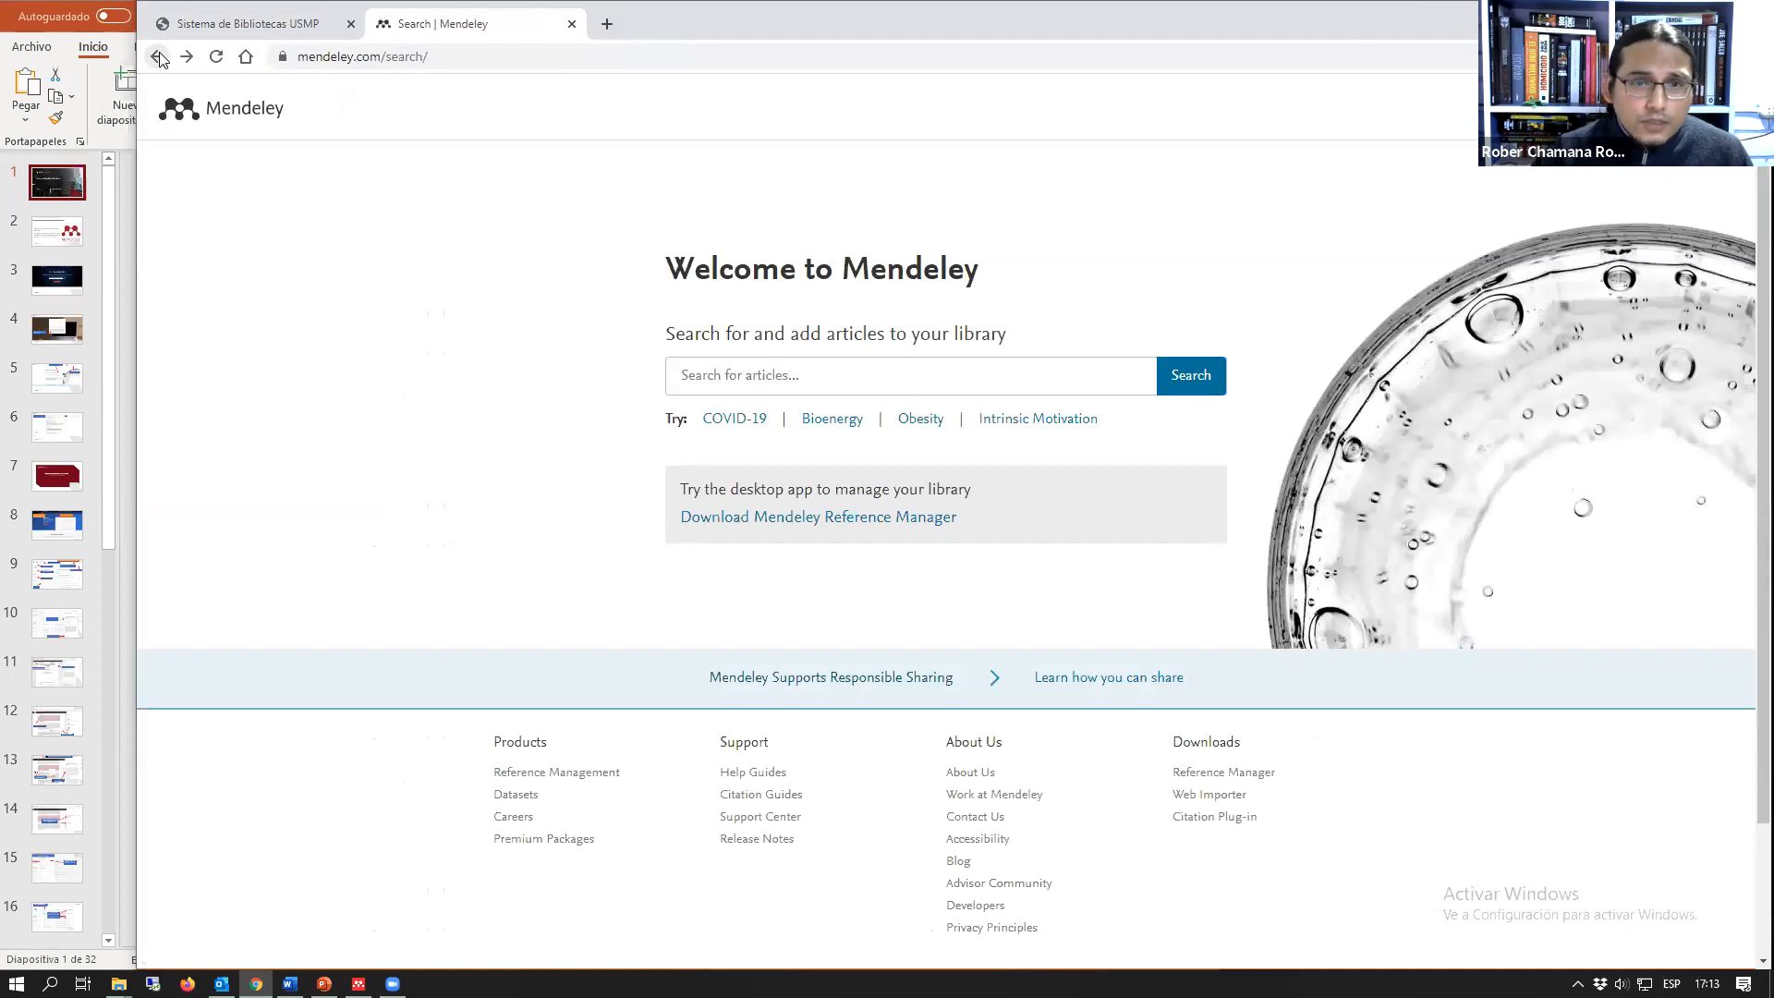
{"action": "left_click", "coordinate": [876, 381]}
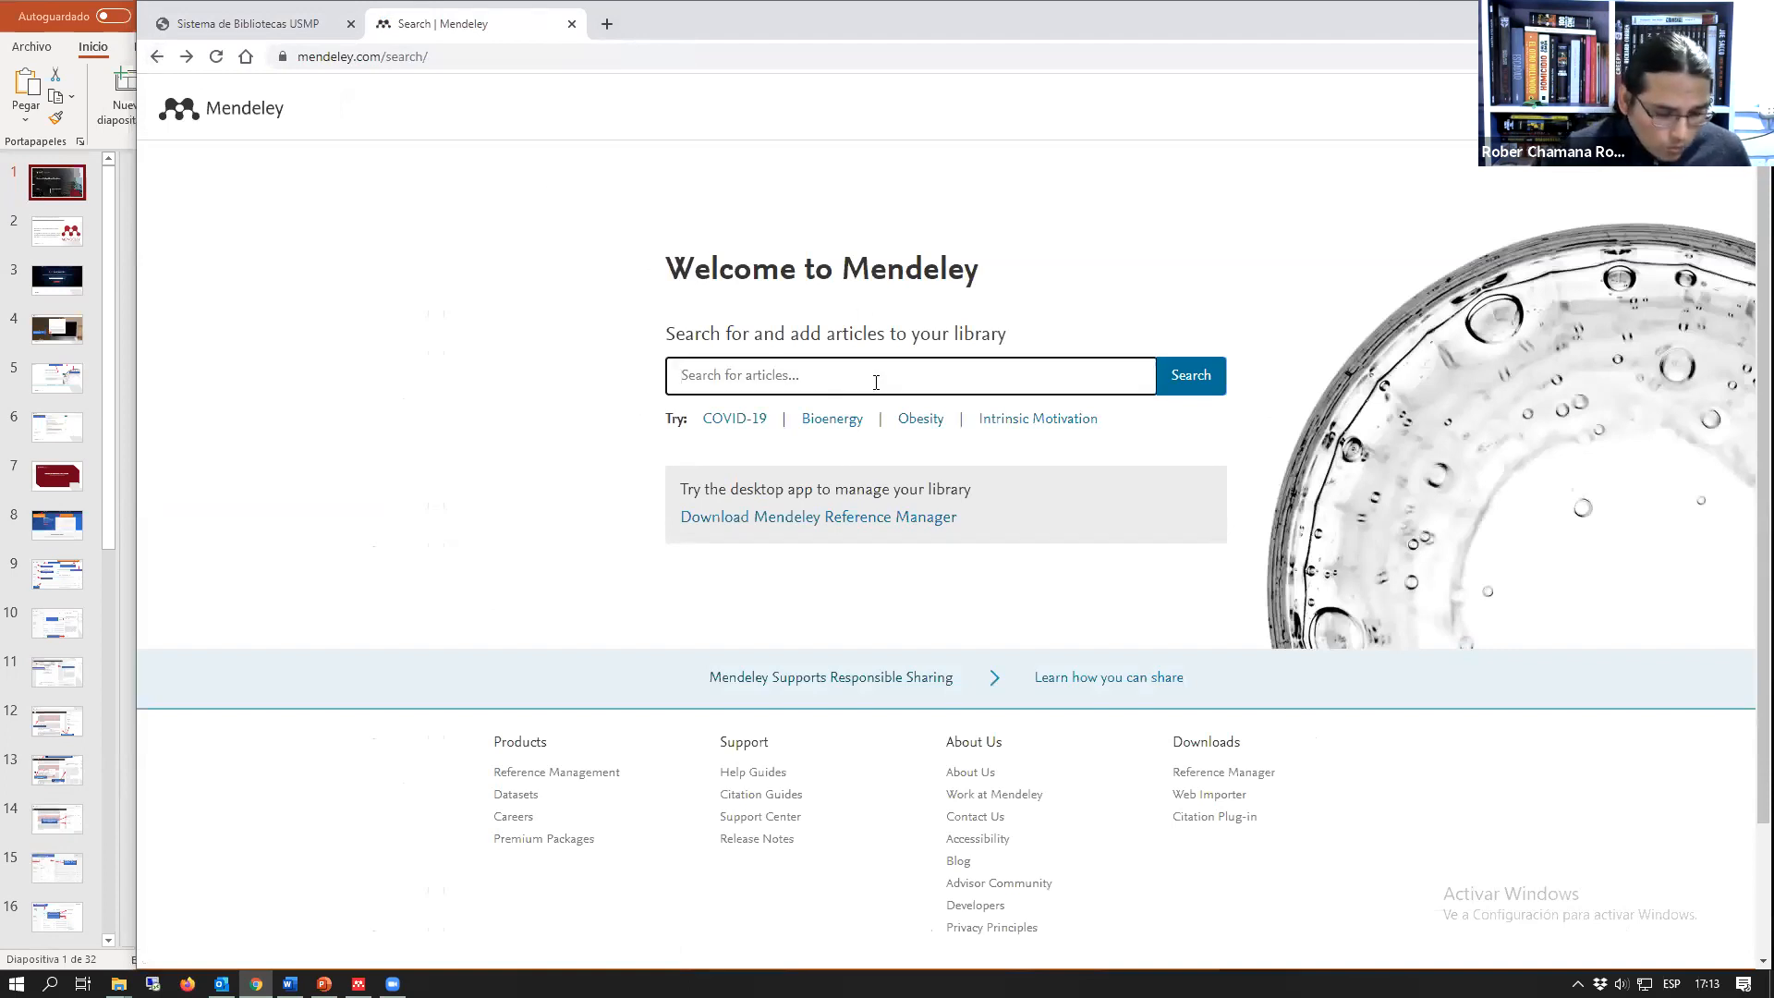
{"action": "type", "text": "psicología"}
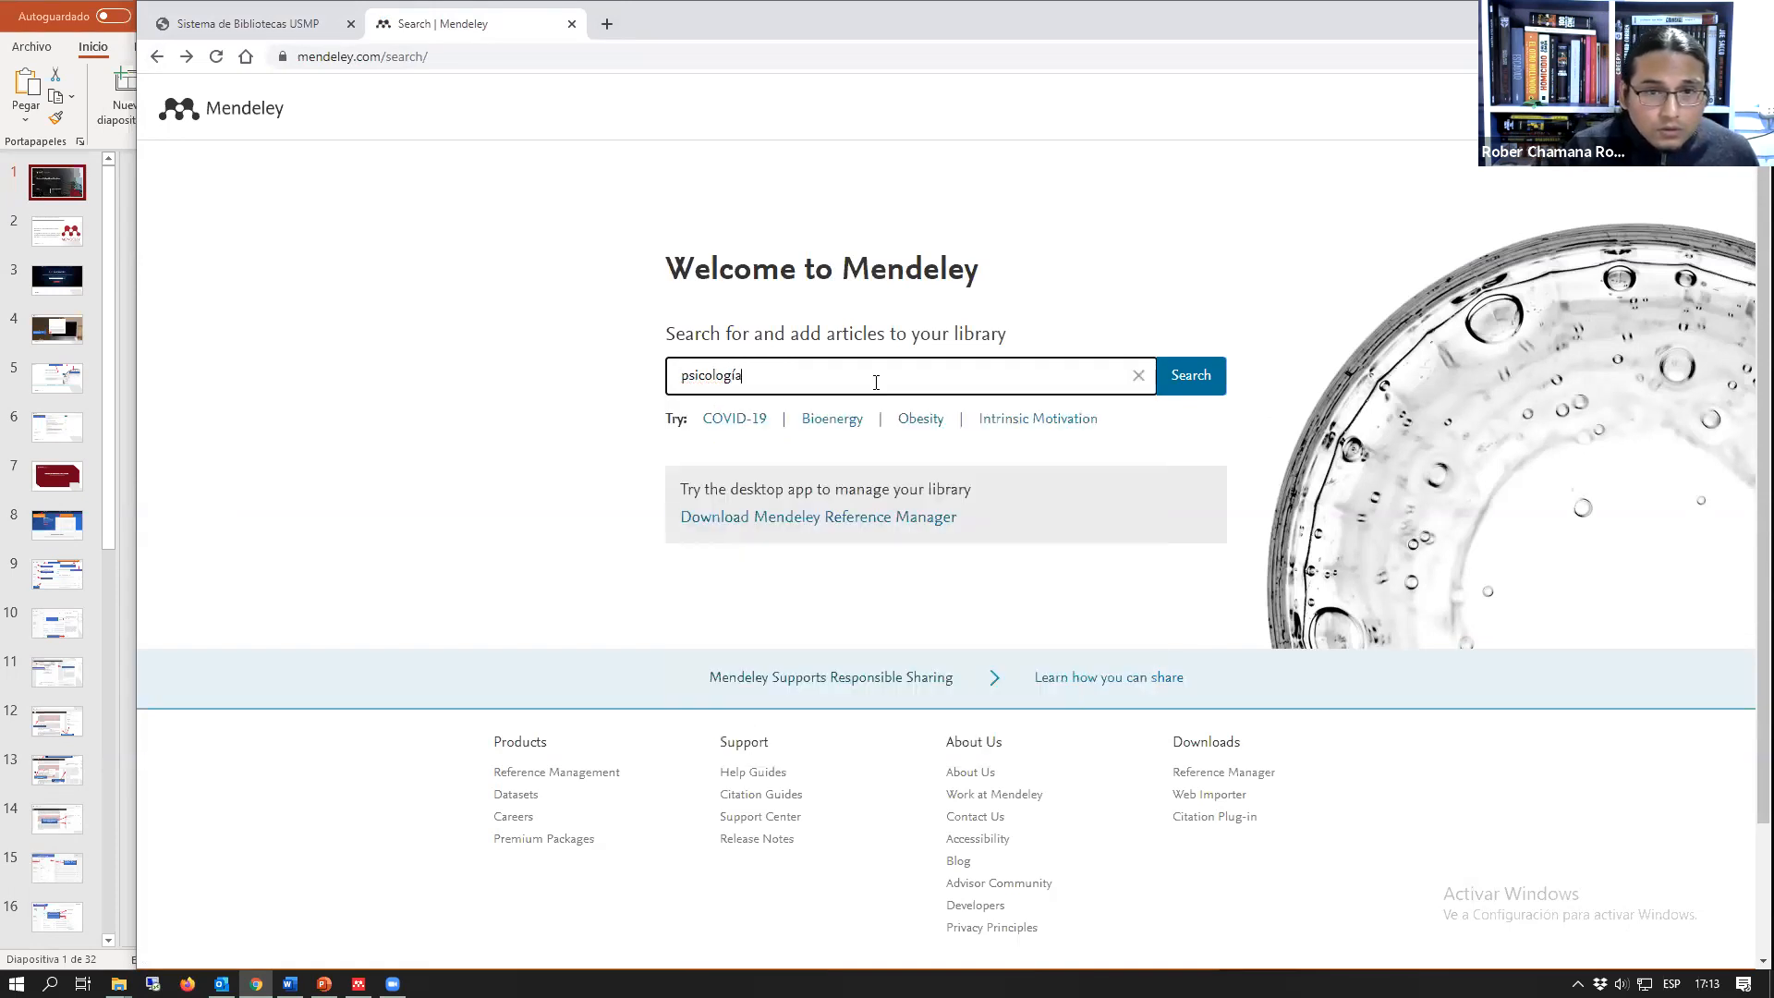
{"action": "key", "text": "Return"}
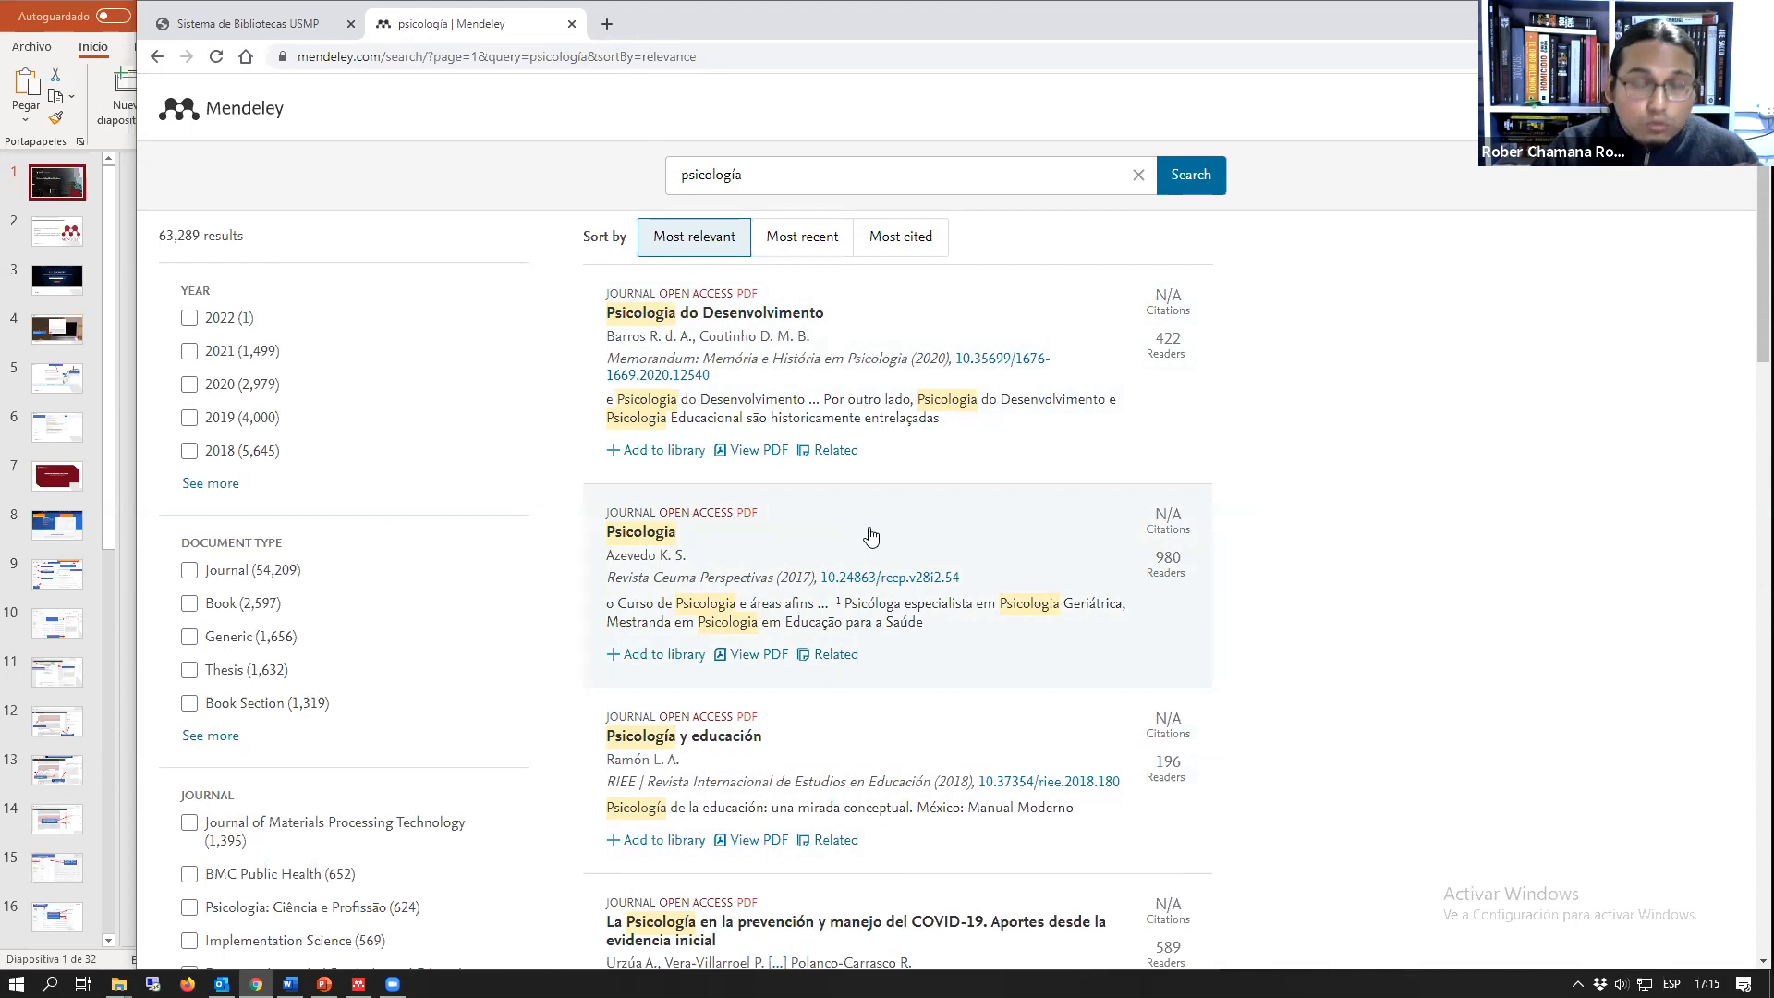
Step: Look through the first page of article results, checking which entries offer a PDF, full text or adding to the library
{"action": "scroll", "coordinate": [901, 578], "scroll_direction": "down", "scroll_amount": 2}
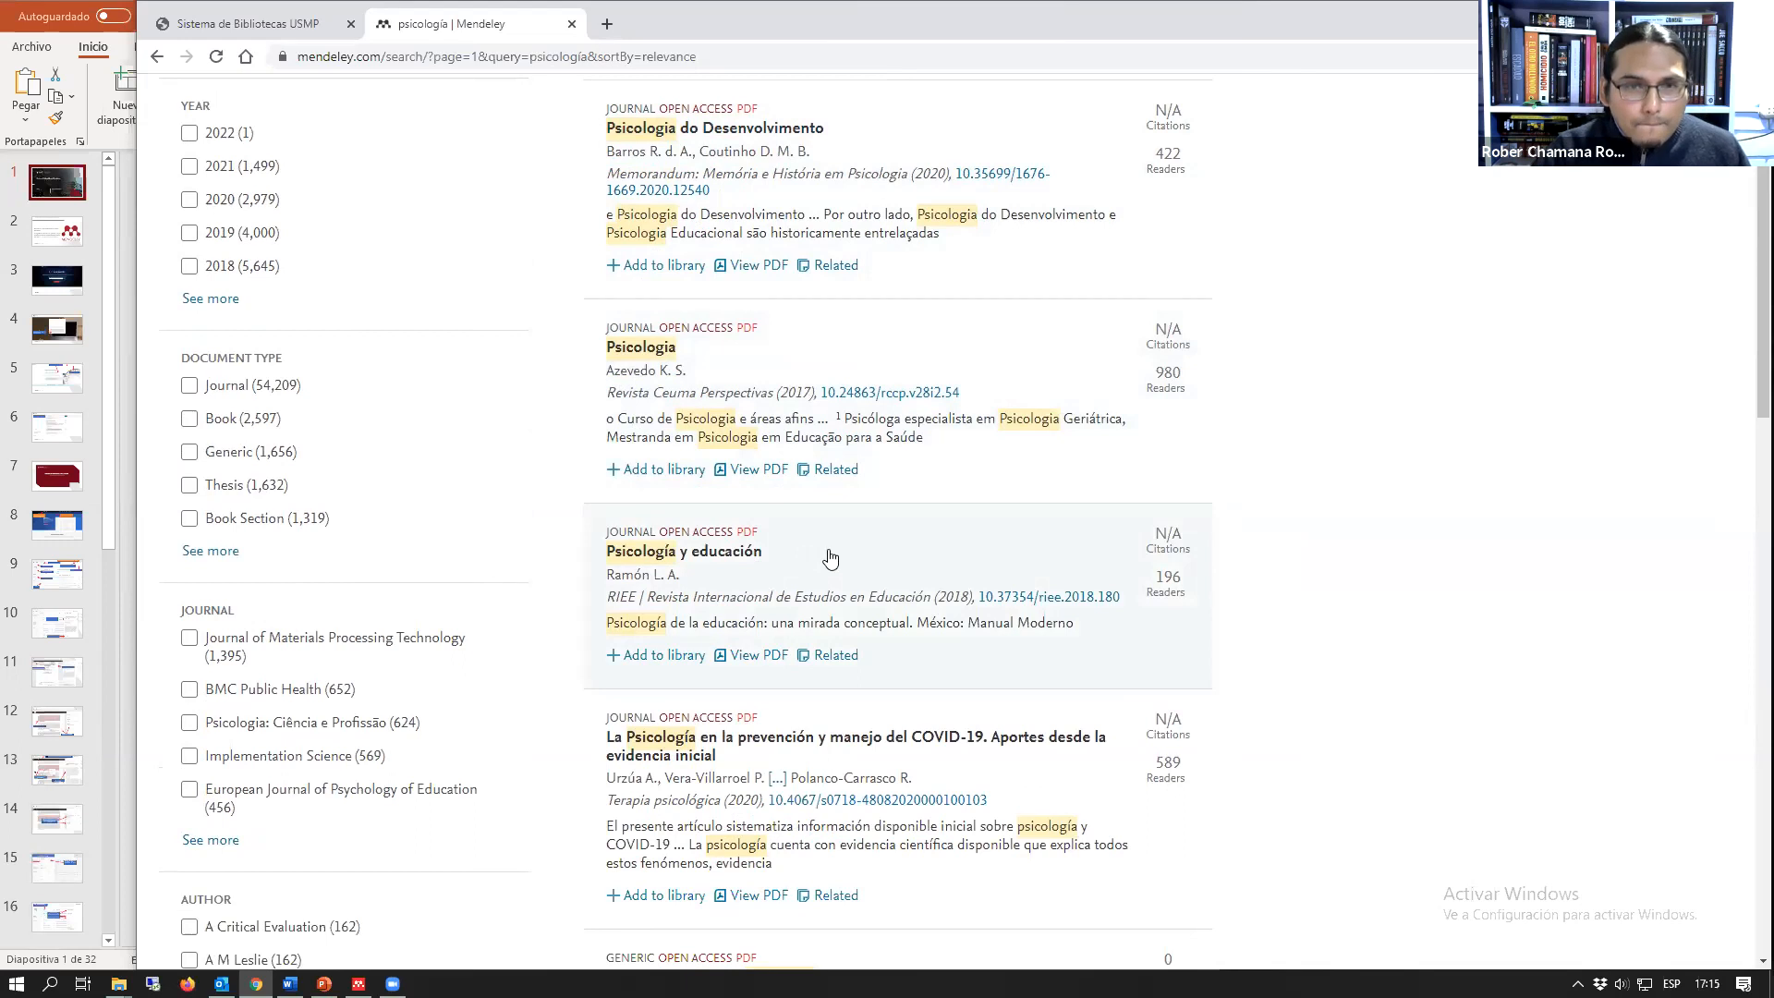
{"action": "scroll", "coordinate": [882, 578], "scroll_direction": "down", "scroll_amount": 1}
{"action": "scroll", "coordinate": [885, 584], "scroll_direction": "down", "scroll_amount": 9}
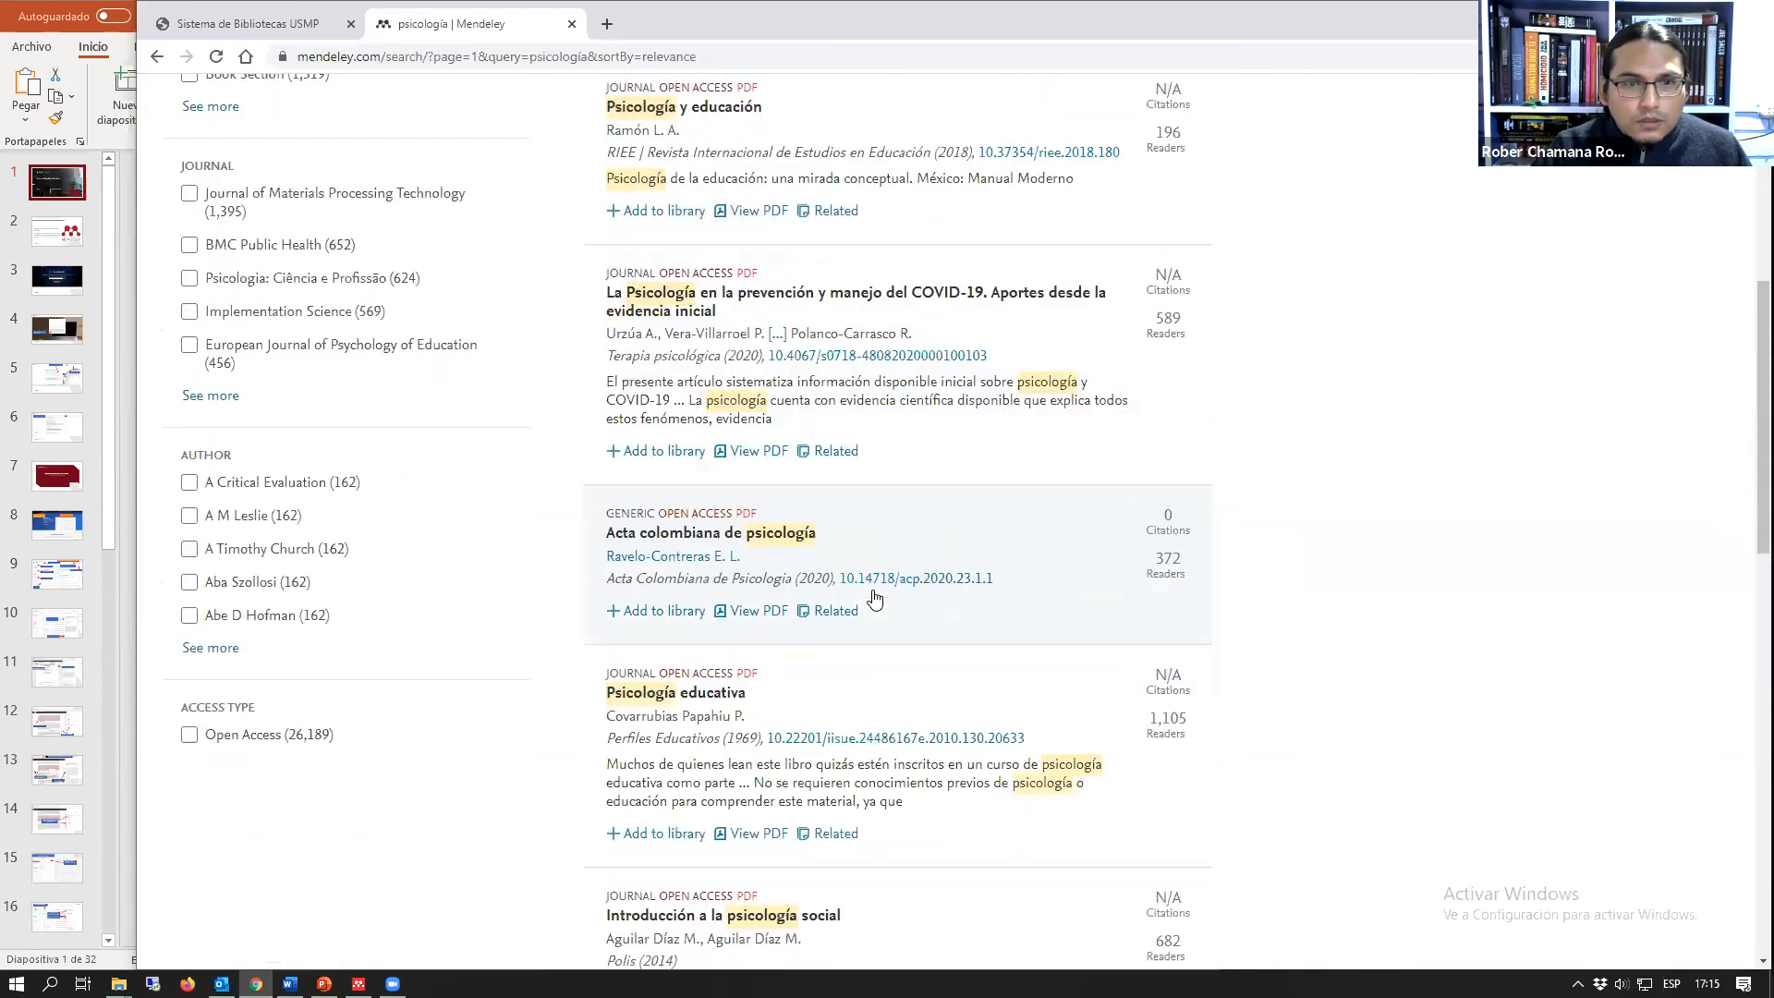
{"action": "scroll", "coordinate": [874, 600], "scroll_direction": "down", "scroll_amount": 5}
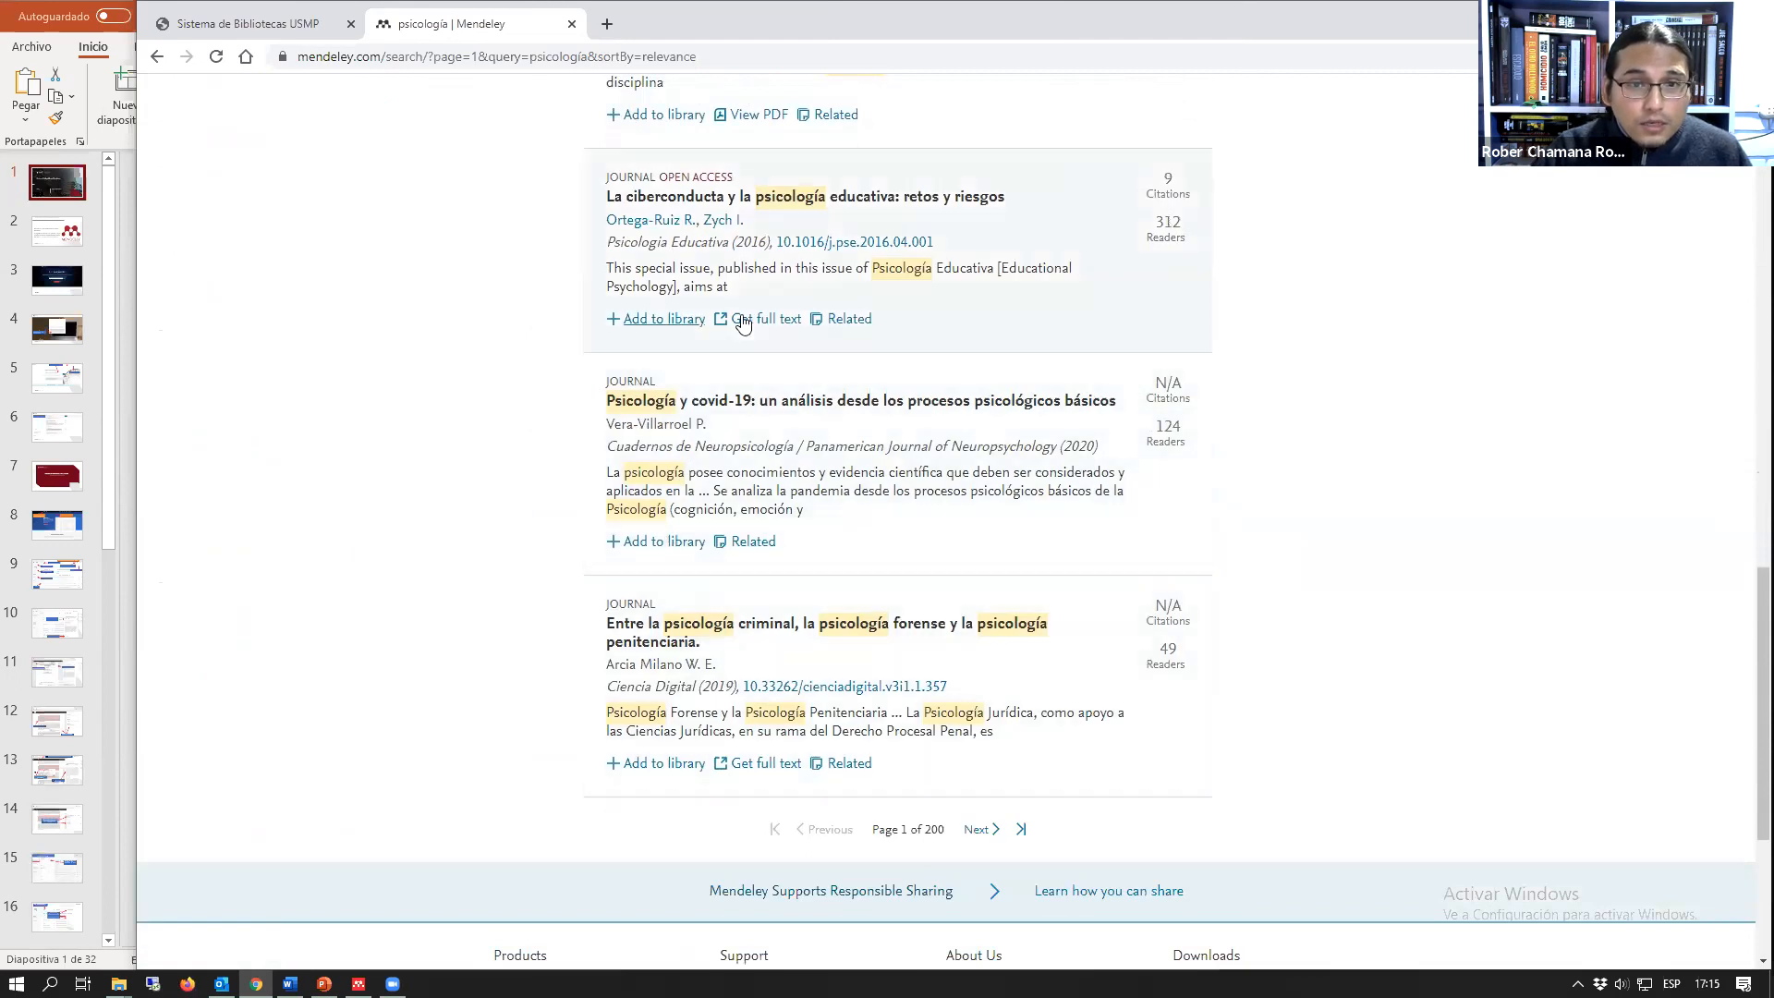
{"action": "scroll", "coordinate": [742, 308], "scroll_direction": "up", "scroll_amount": 1}
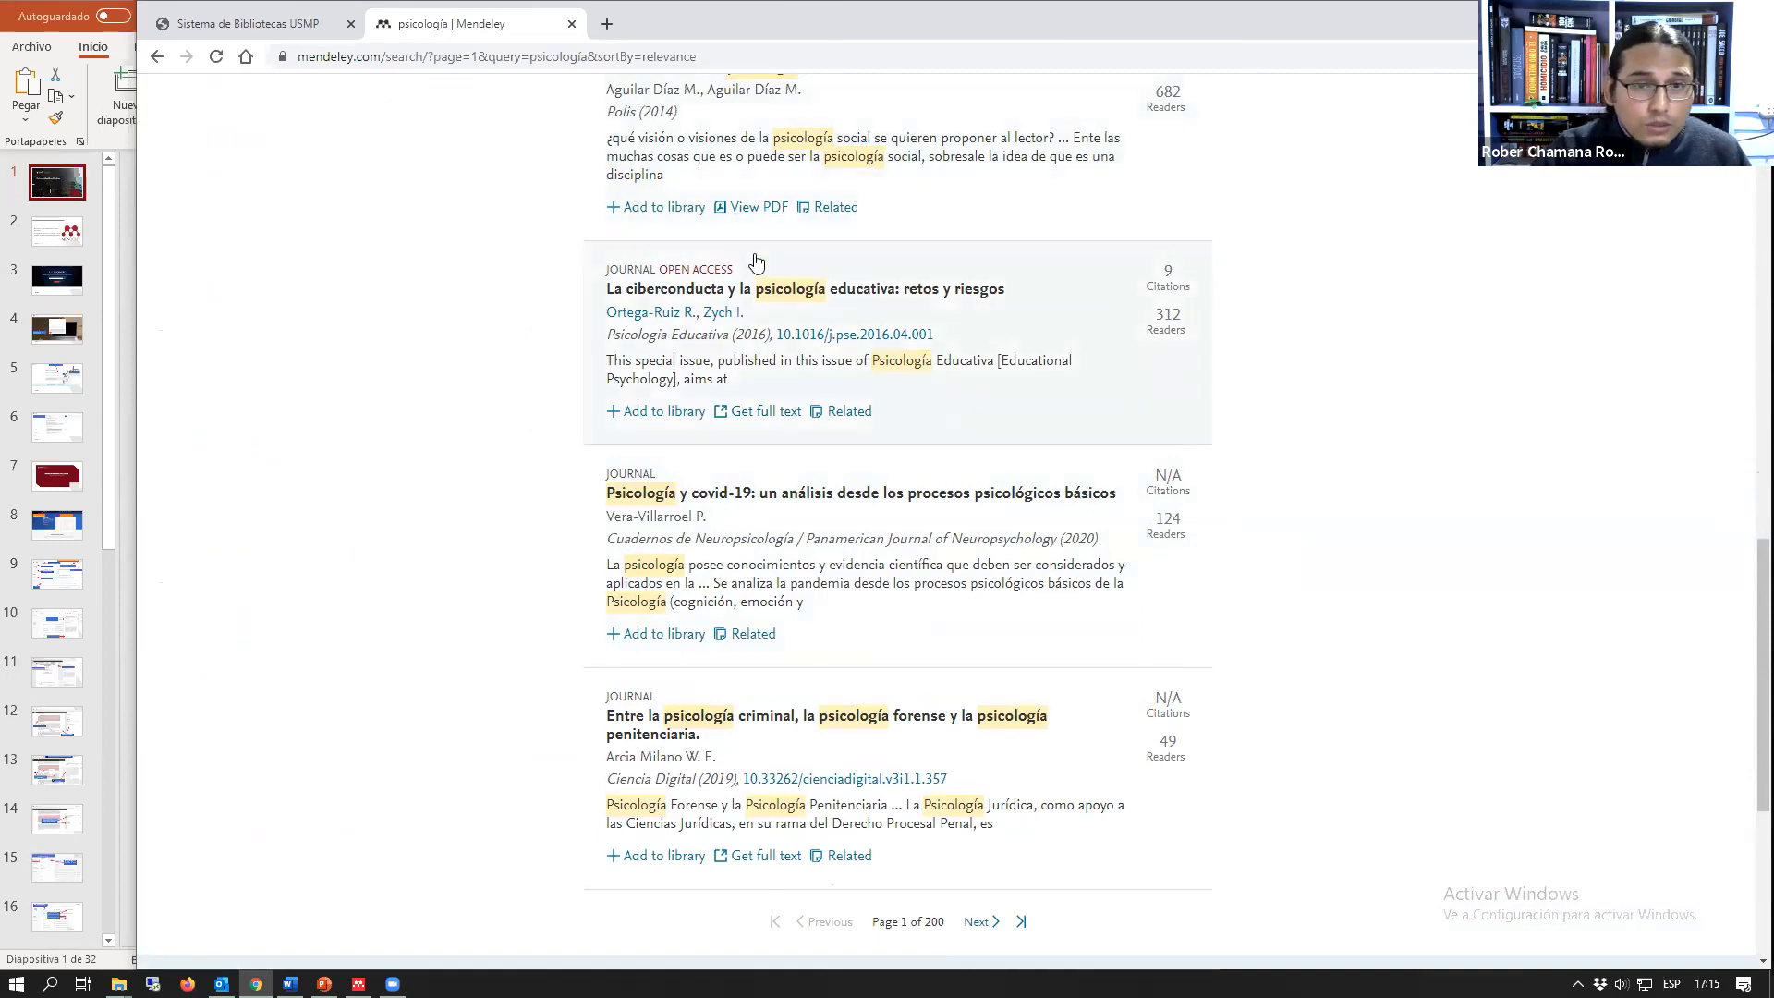
{"action": "scroll", "coordinate": [720, 292], "scroll_direction": "up", "scroll_amount": 1}
{"action": "scroll", "coordinate": [795, 415], "scroll_direction": "down", "scroll_amount": 2}
{"action": "scroll", "coordinate": [760, 434], "scroll_direction": "down", "scroll_amount": 1}
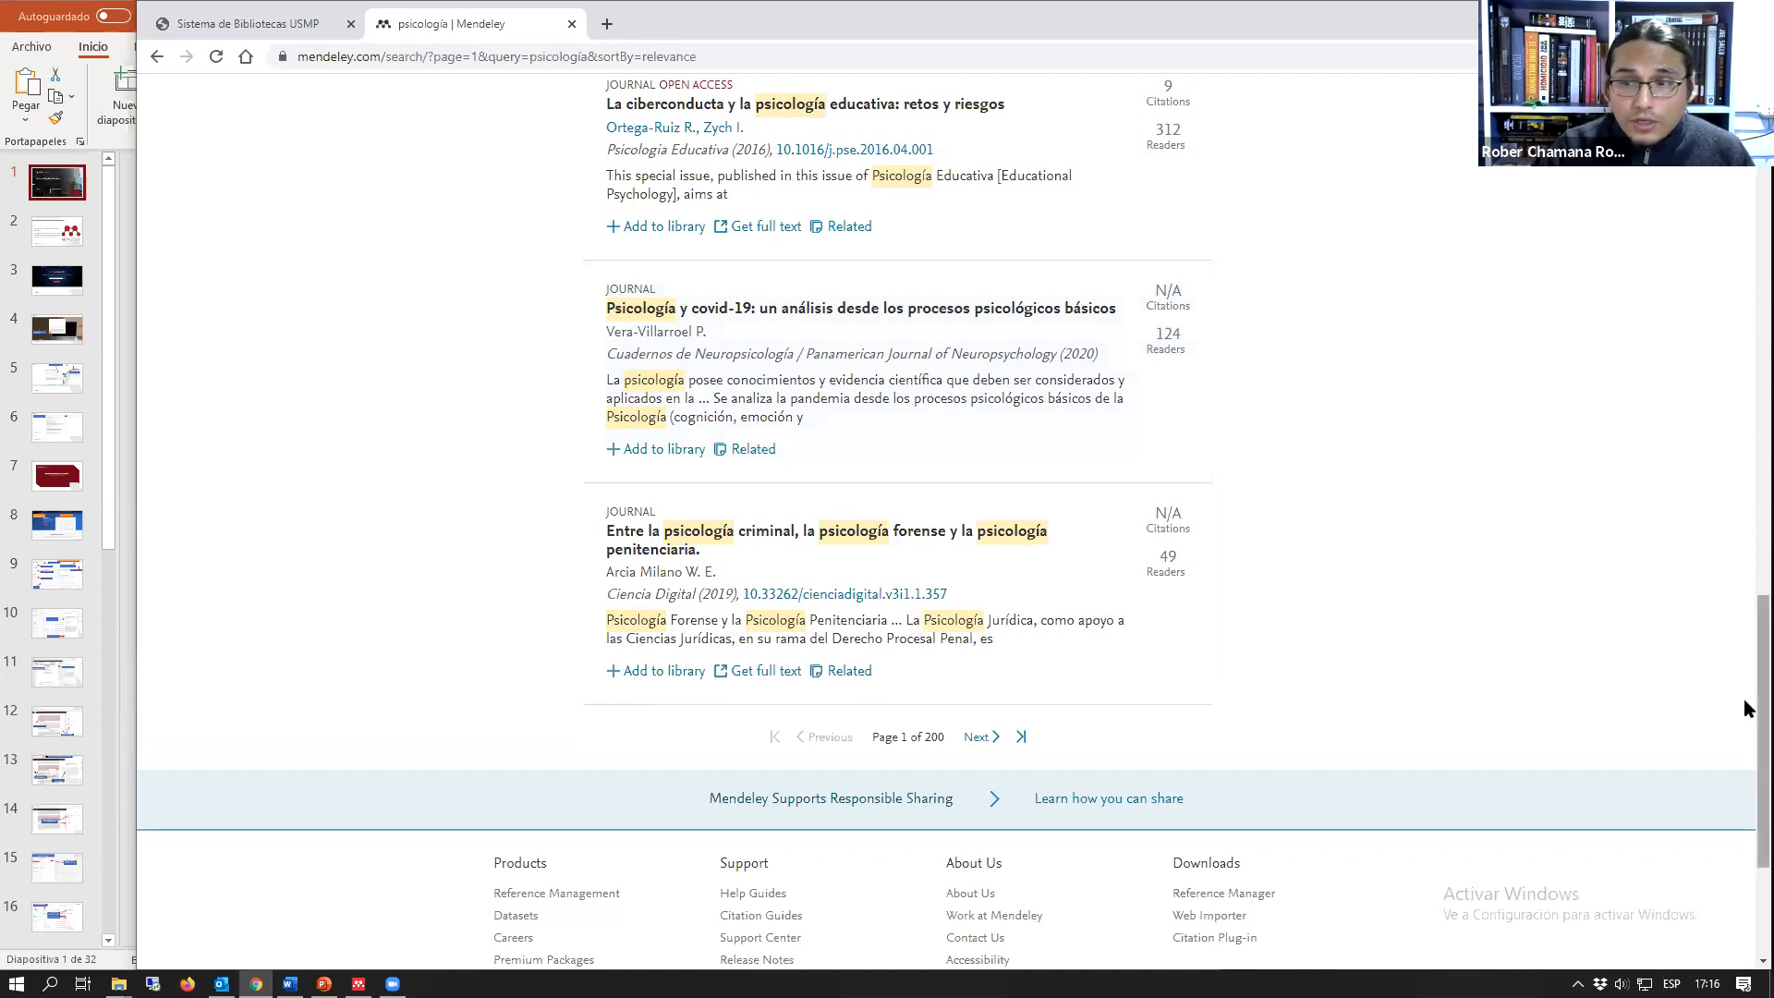
{"action": "scroll", "coordinate": [1744, 685], "scroll_direction": "up", "scroll_amount": 6}
{"action": "scroll", "coordinate": [1362, 151], "scroll_direction": "up", "scroll_amount": 12}
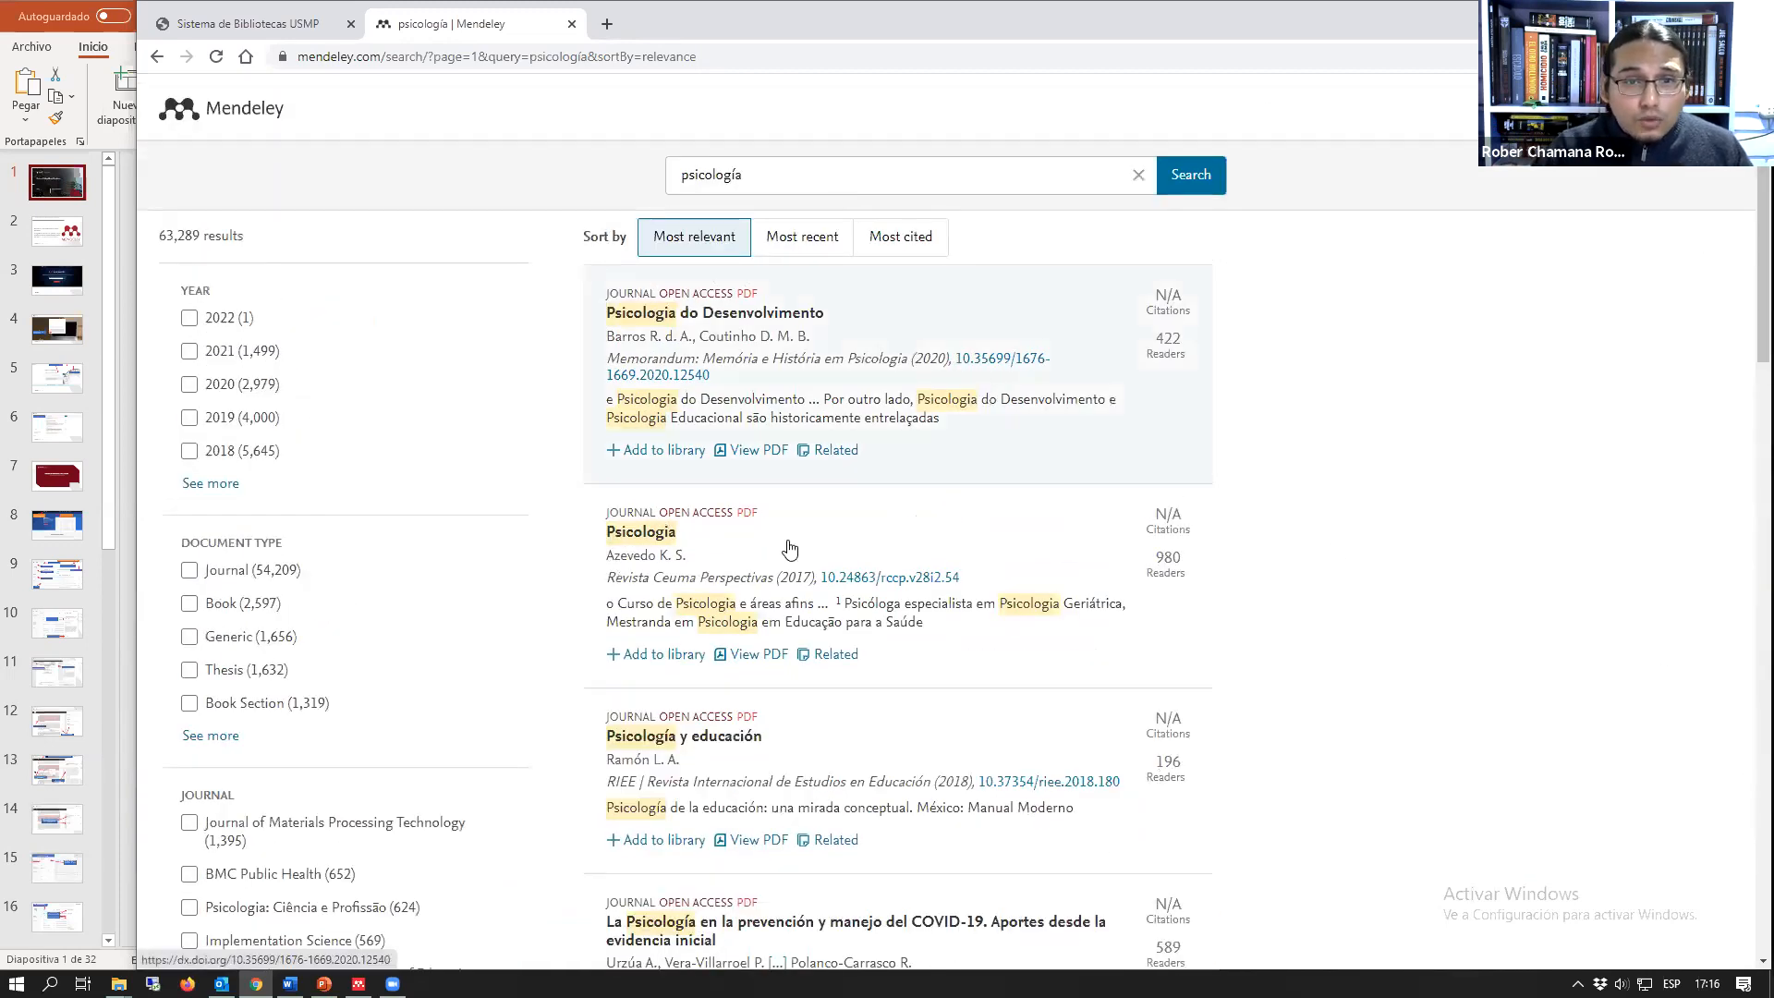
Step: Add the article "Psicología y educación" from the search results to the library
{"action": "scroll", "coordinate": [726, 582], "scroll_direction": "down", "scroll_amount": 1}
{"action": "scroll", "coordinate": [727, 584], "scroll_direction": "down", "scroll_amount": 3}
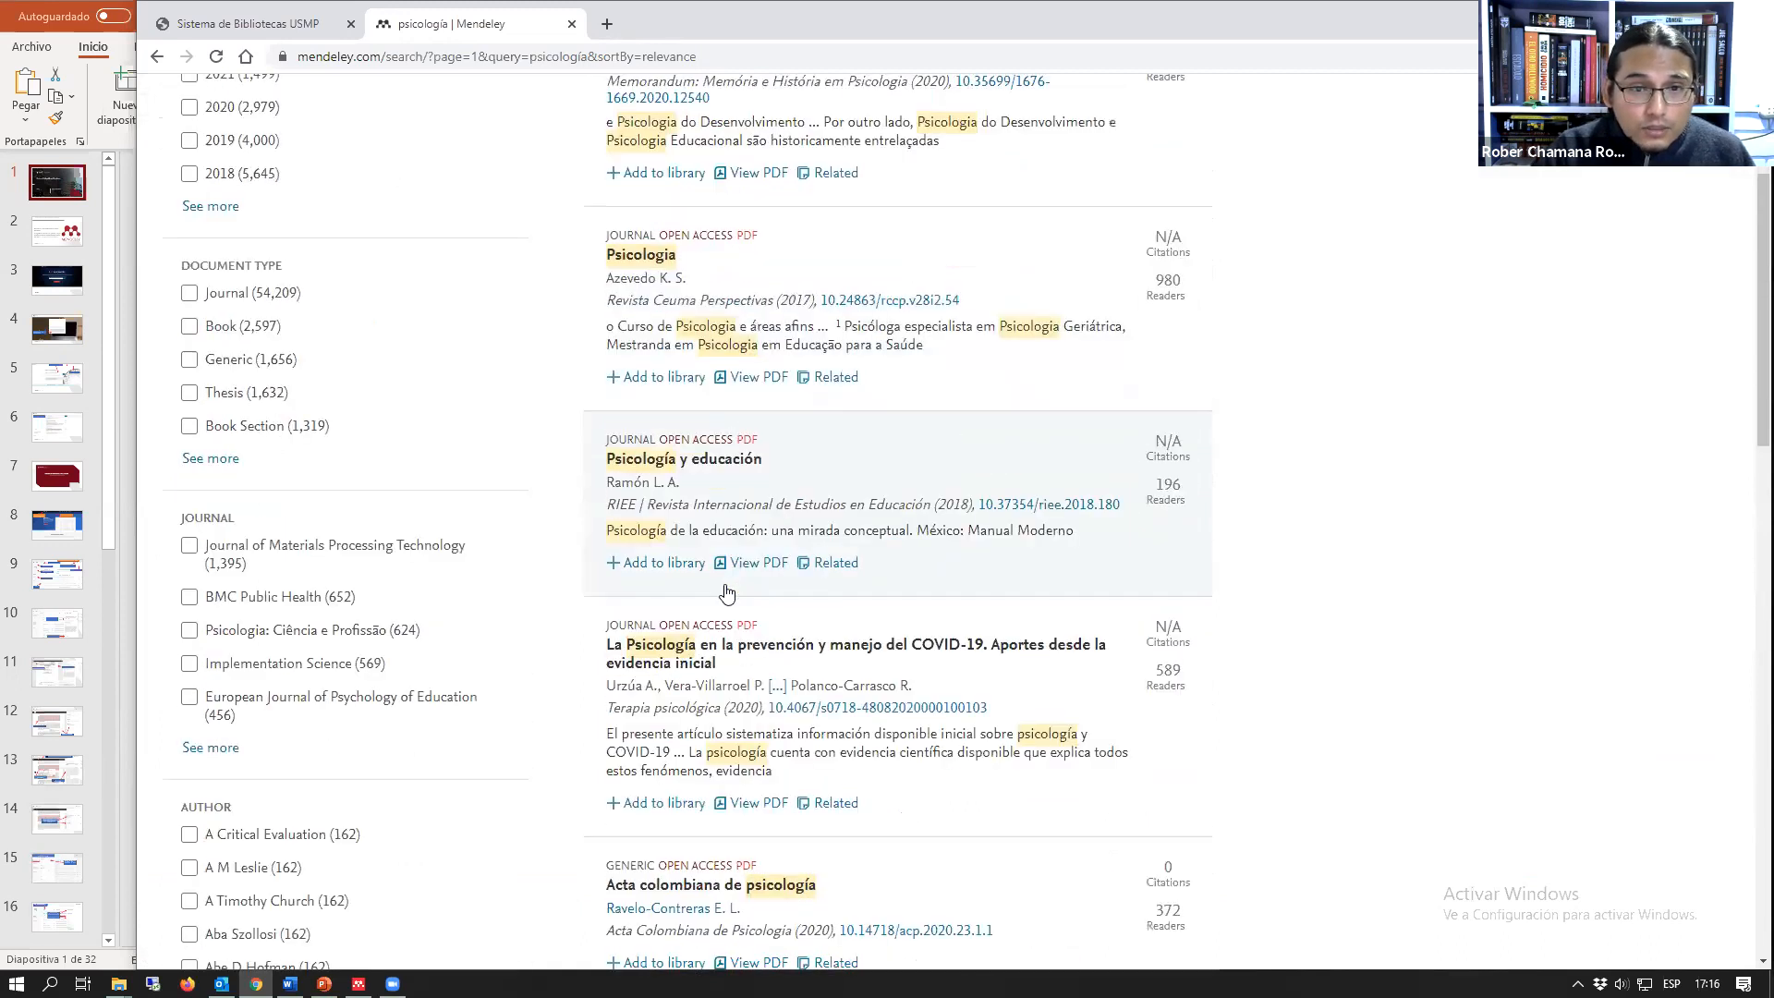
{"action": "left_click", "coordinate": [636, 474]}
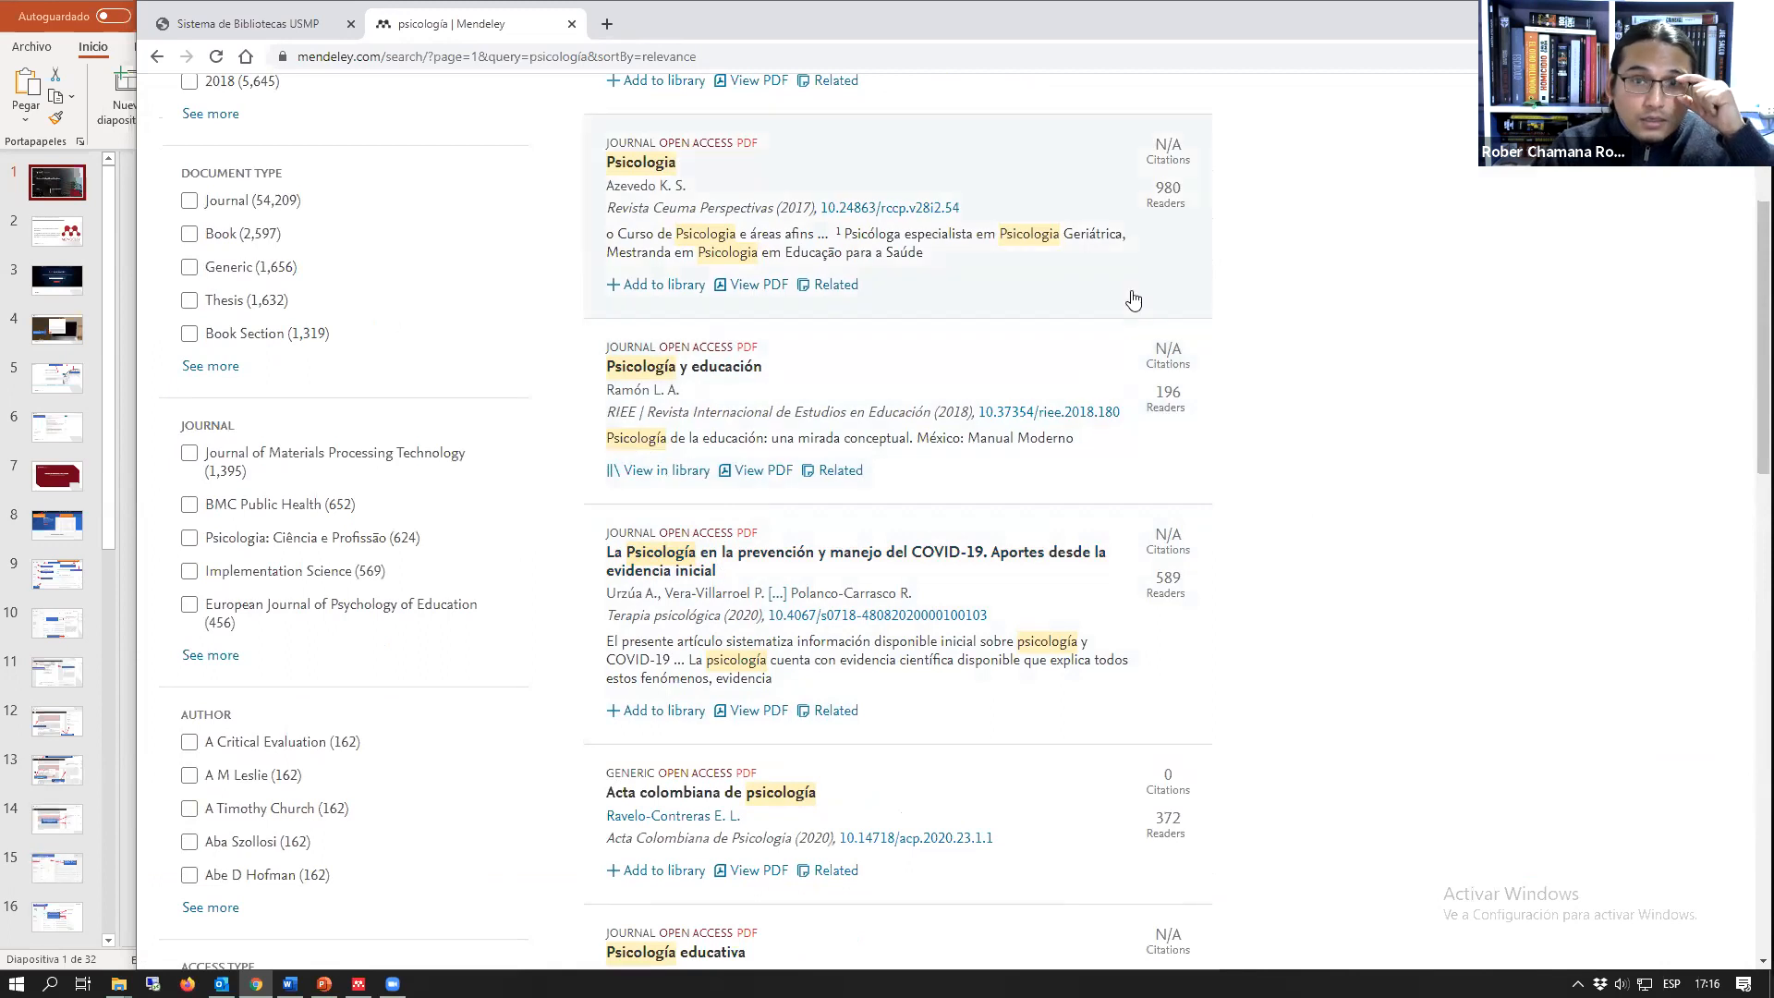
Step: Open the library to check the "Psicología y educación" reference, and close its details
{"action": "scroll", "coordinate": [1081, 342], "scroll_direction": "up", "scroll_amount": 4}
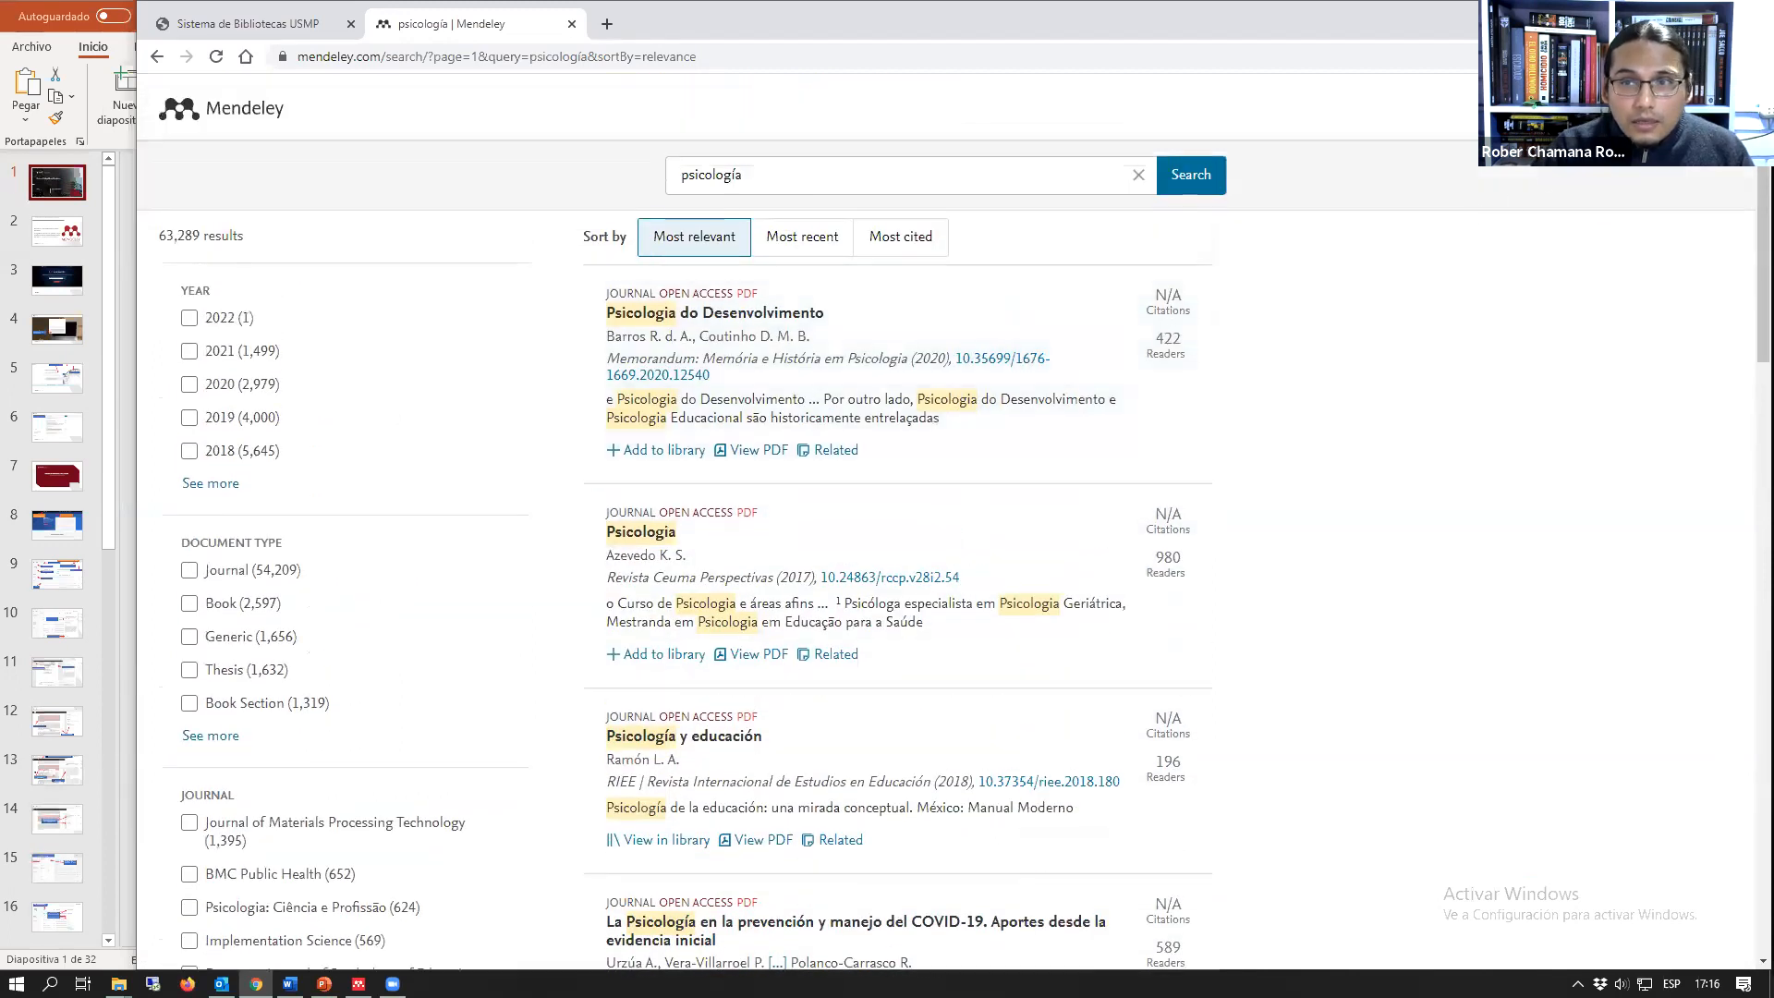
{"action": "left_click", "coordinate": [1559, 108]}
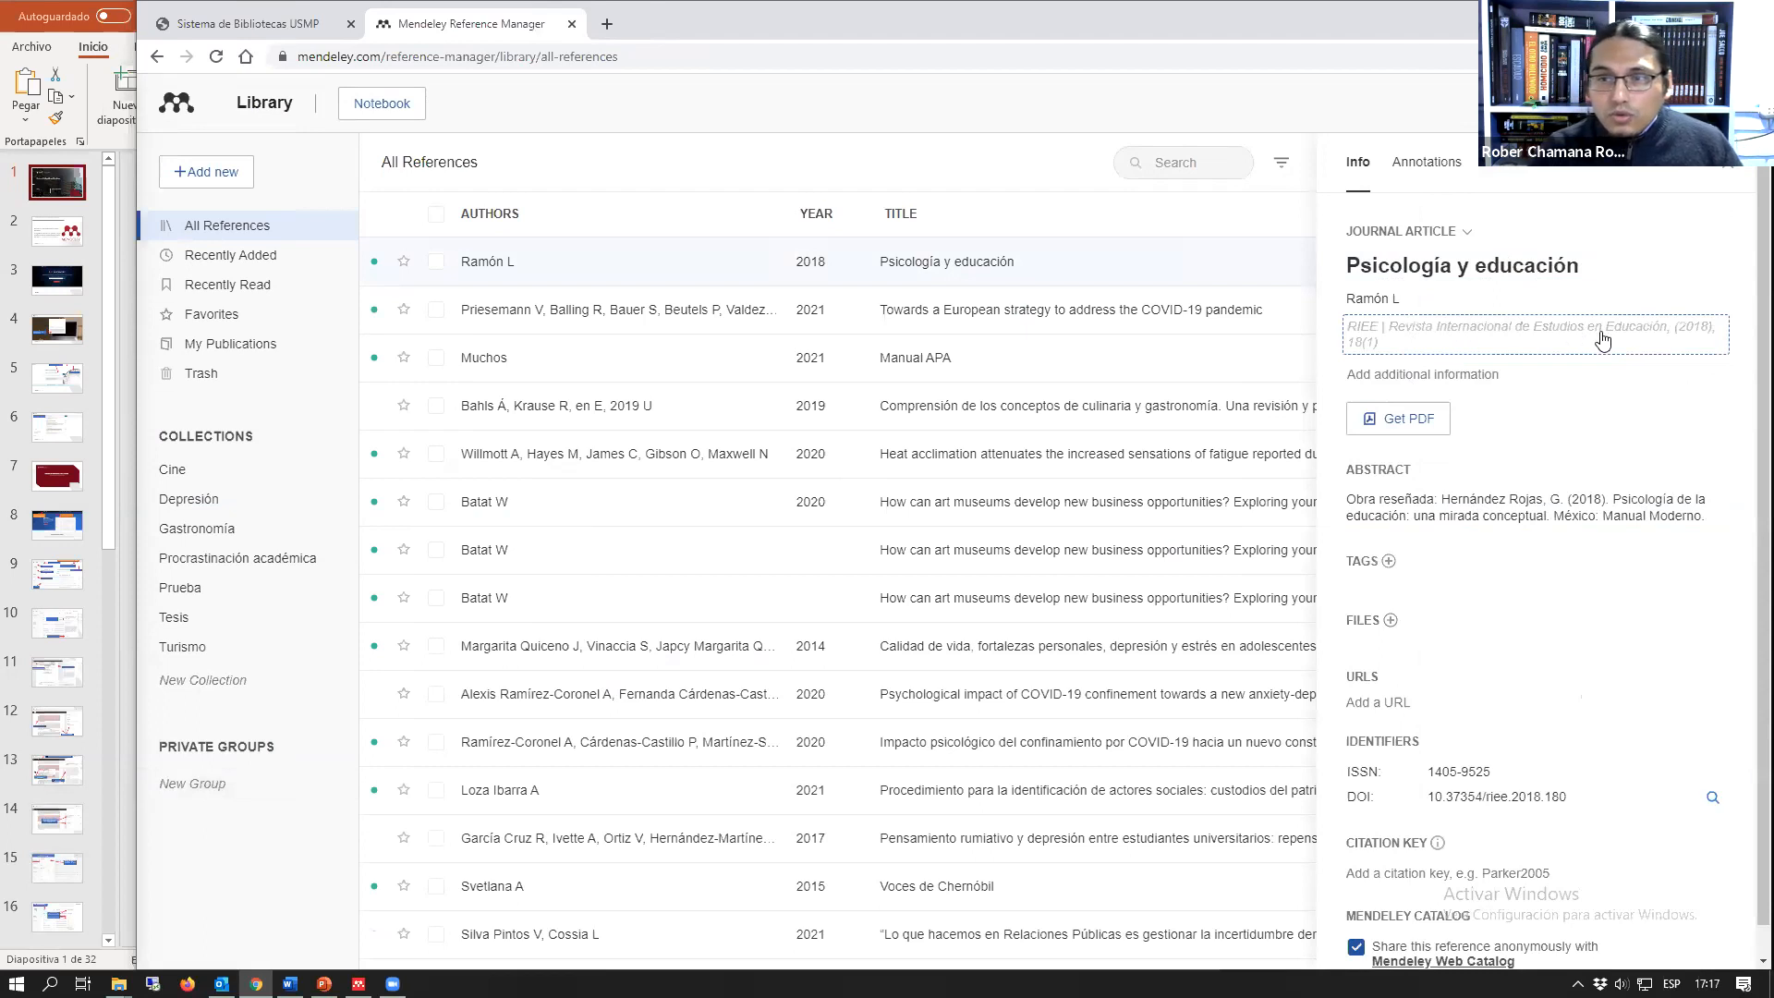
{"action": "left_click", "coordinate": [1729, 175]}
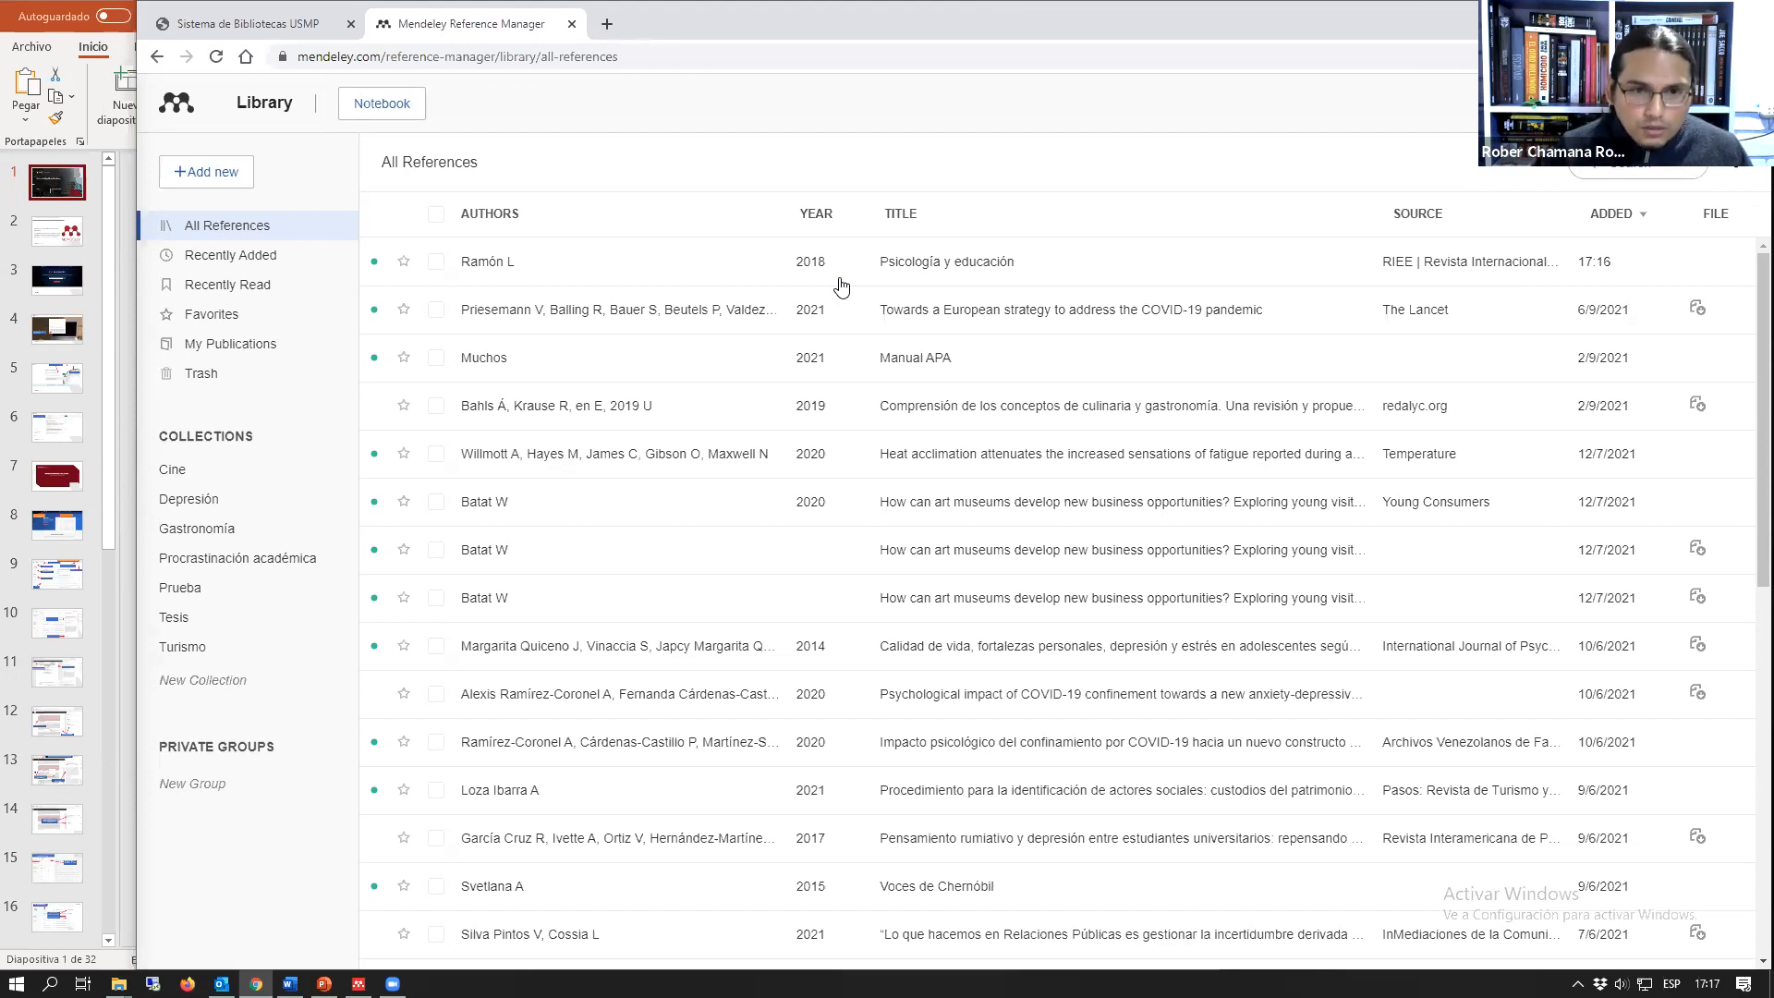
Step: Search Google for "mnedeley" in a new browser tab and open the Mendeley Reference Manager product page
{"action": "left_click", "coordinate": [608, 26]}
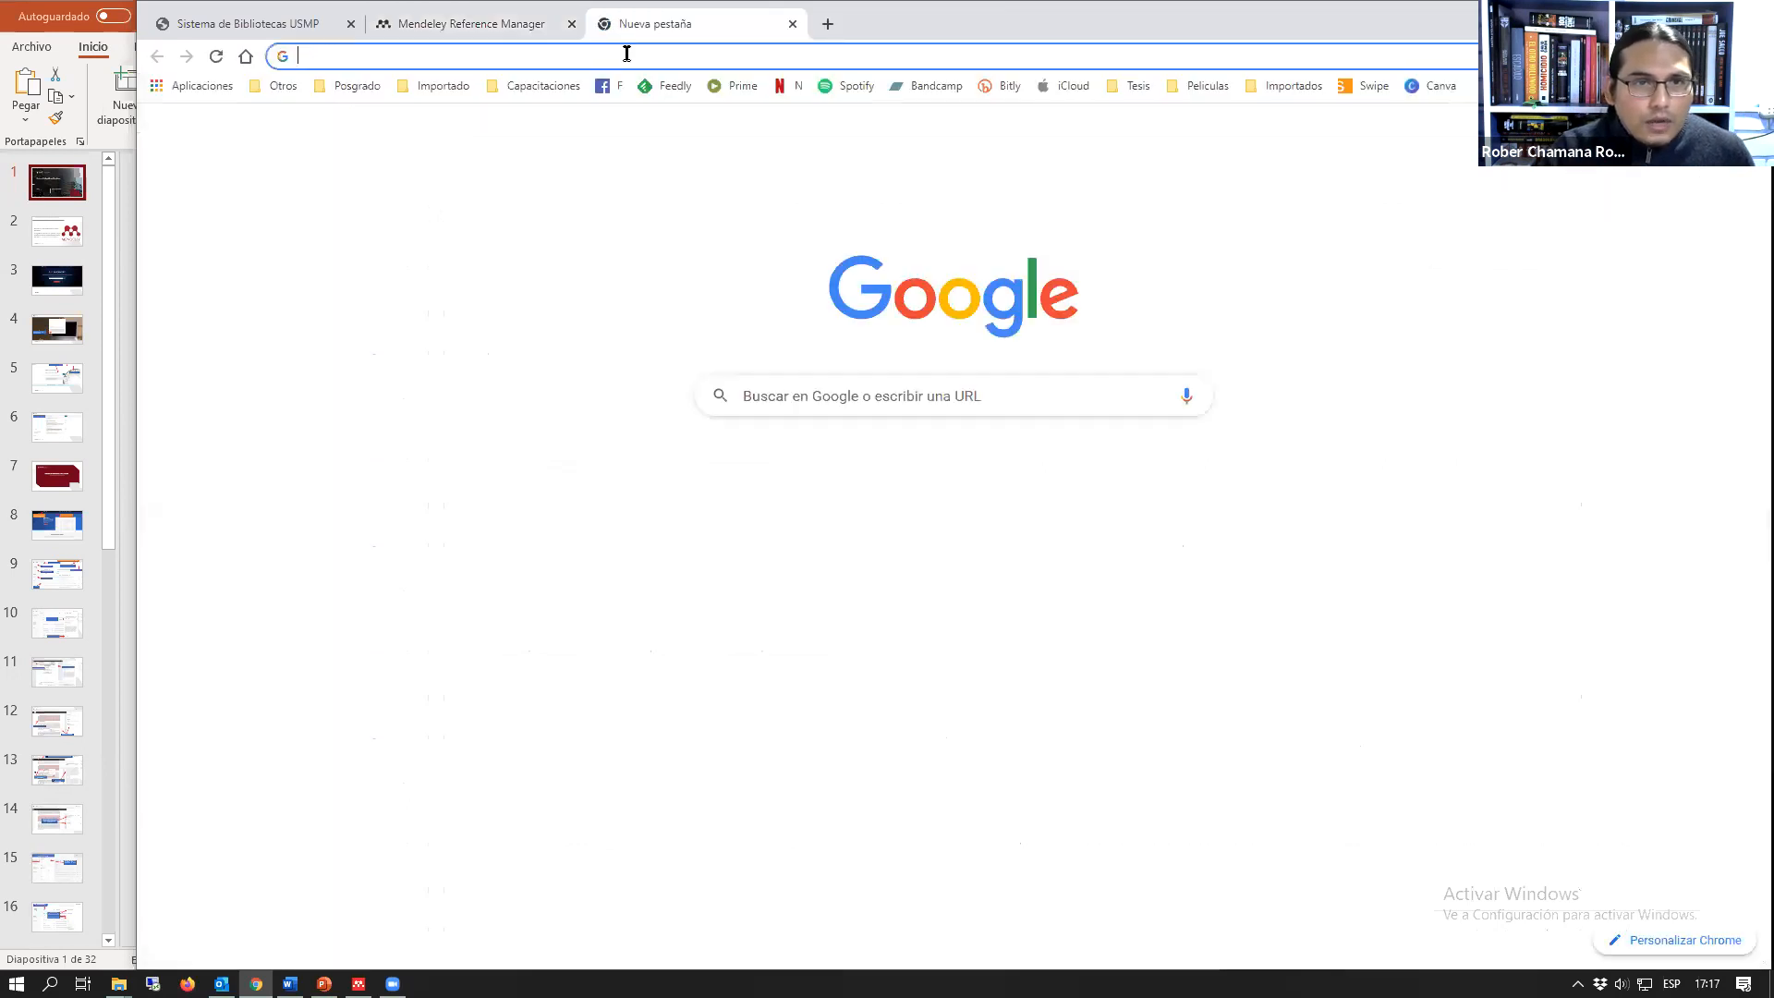
{"action": "left_click", "coordinate": [627, 54]}
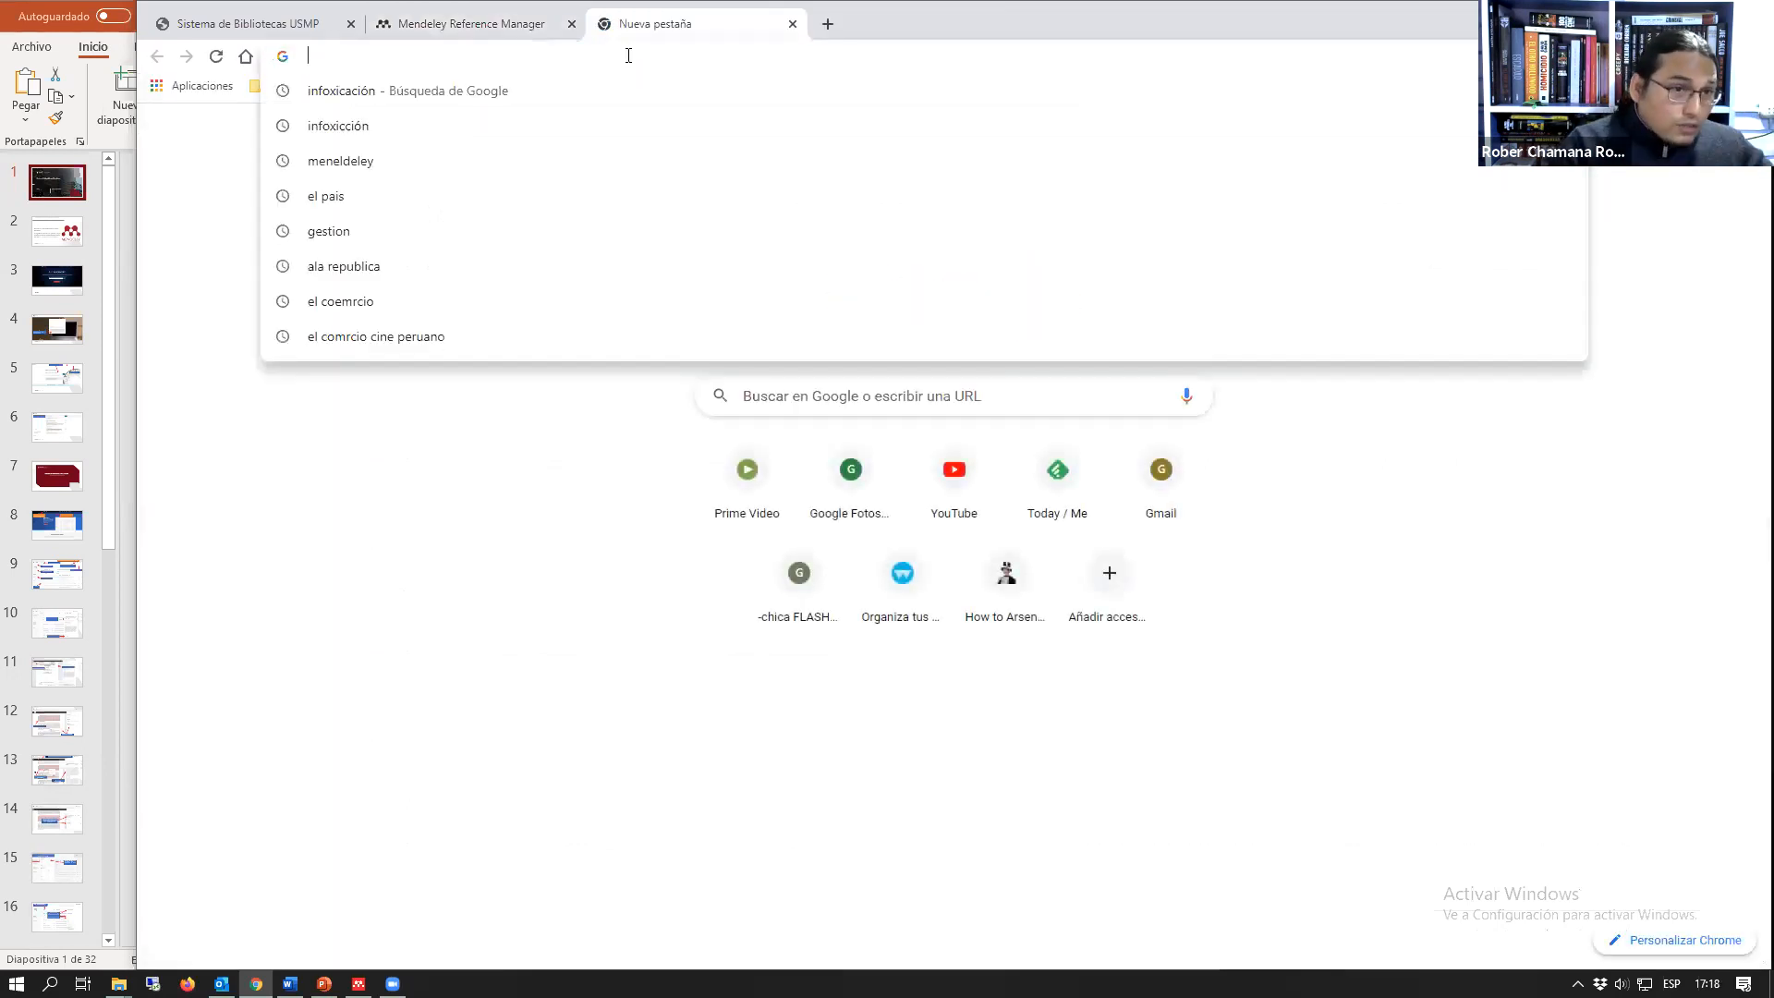
{"action": "type", "text": "mnedeley"}
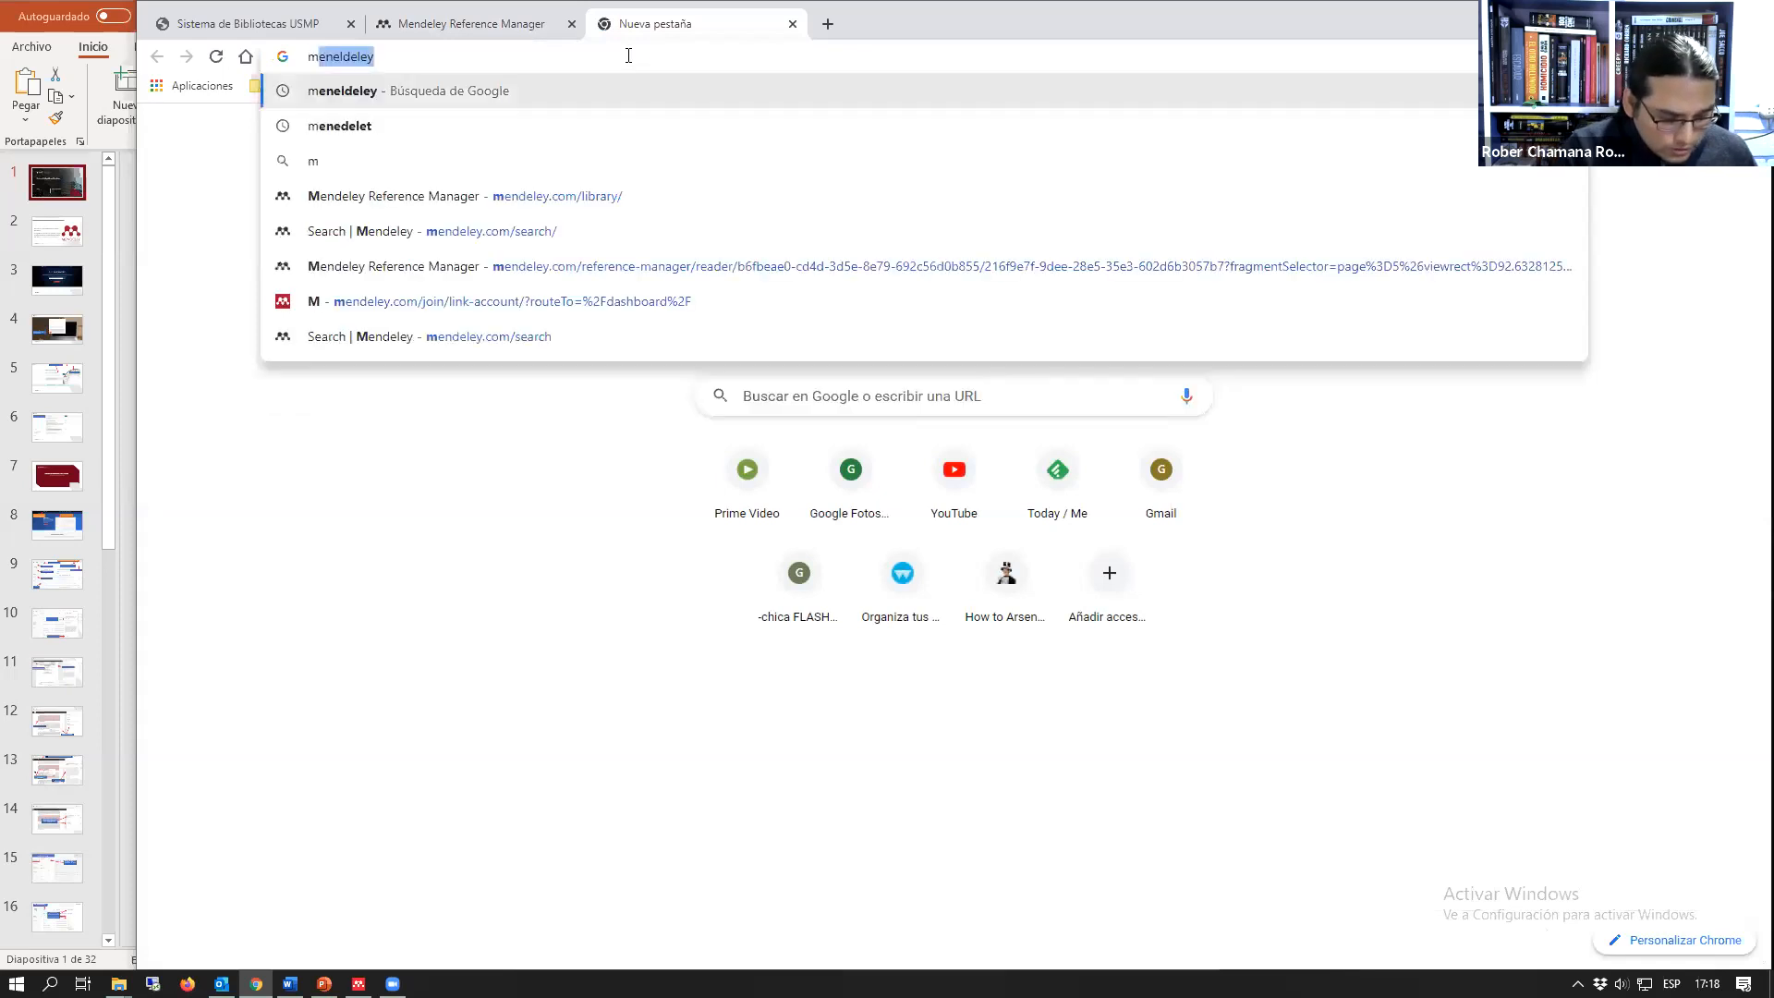
{"action": "key", "text": "Return"}
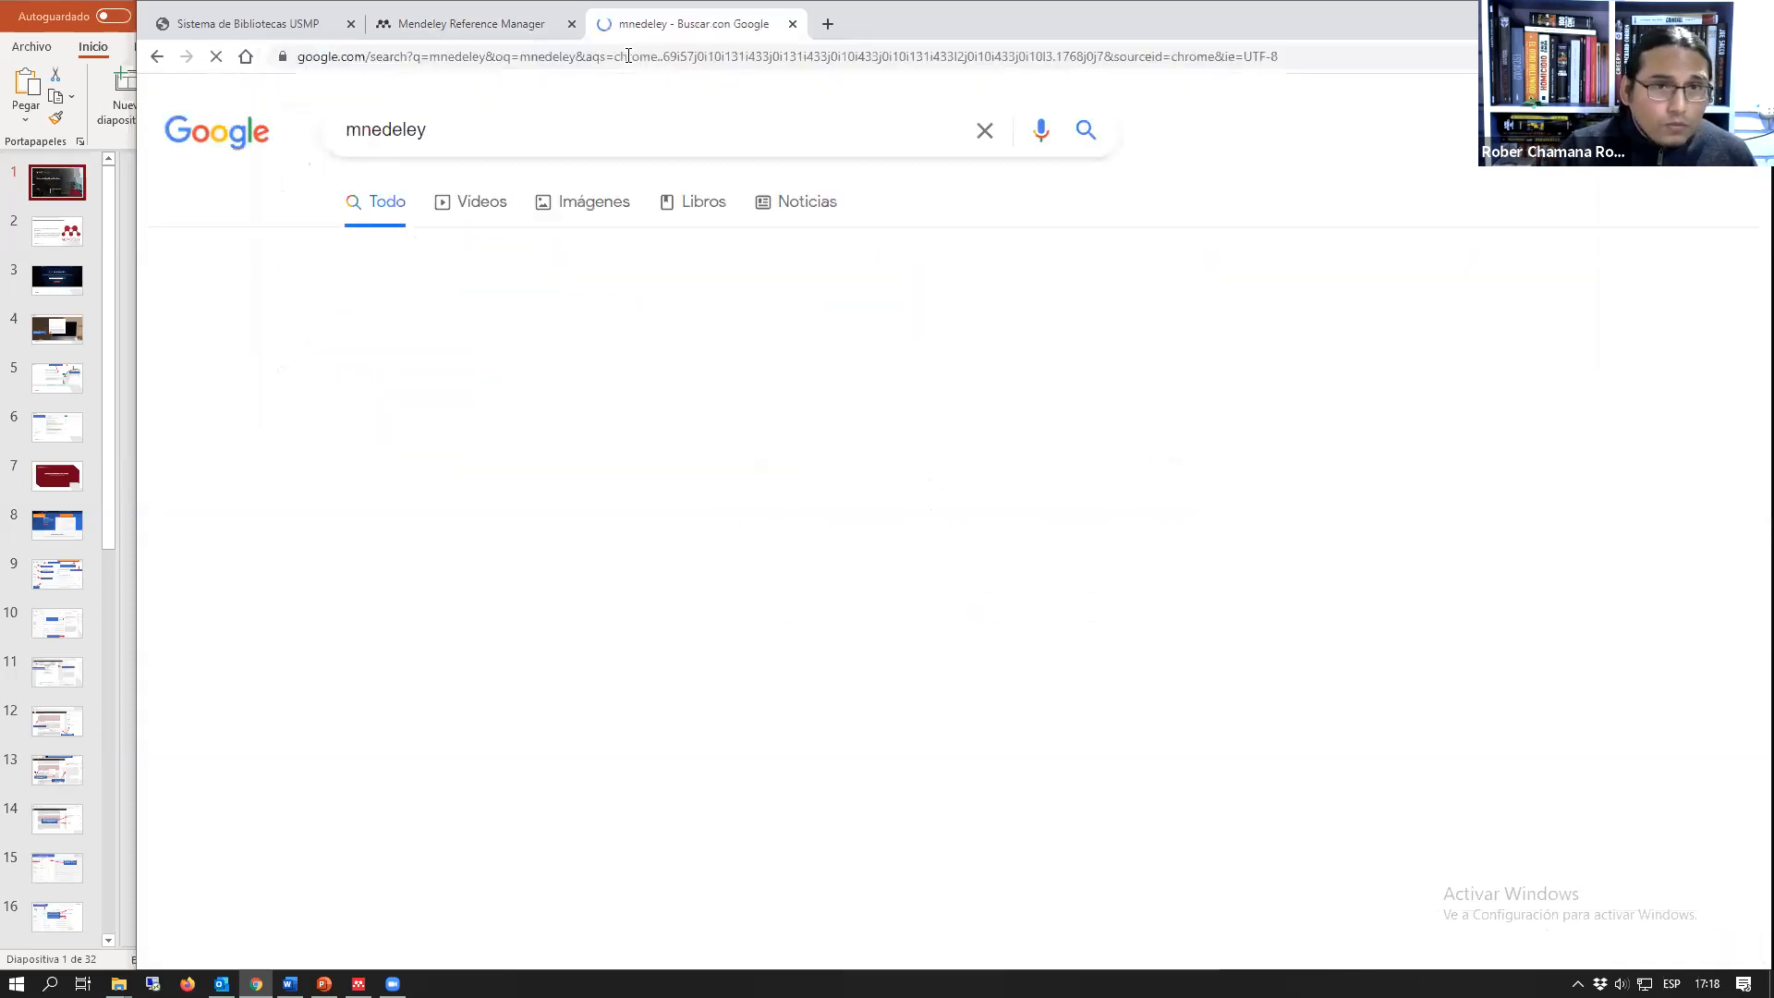
{"action": "left_click", "coordinate": [593, 422]}
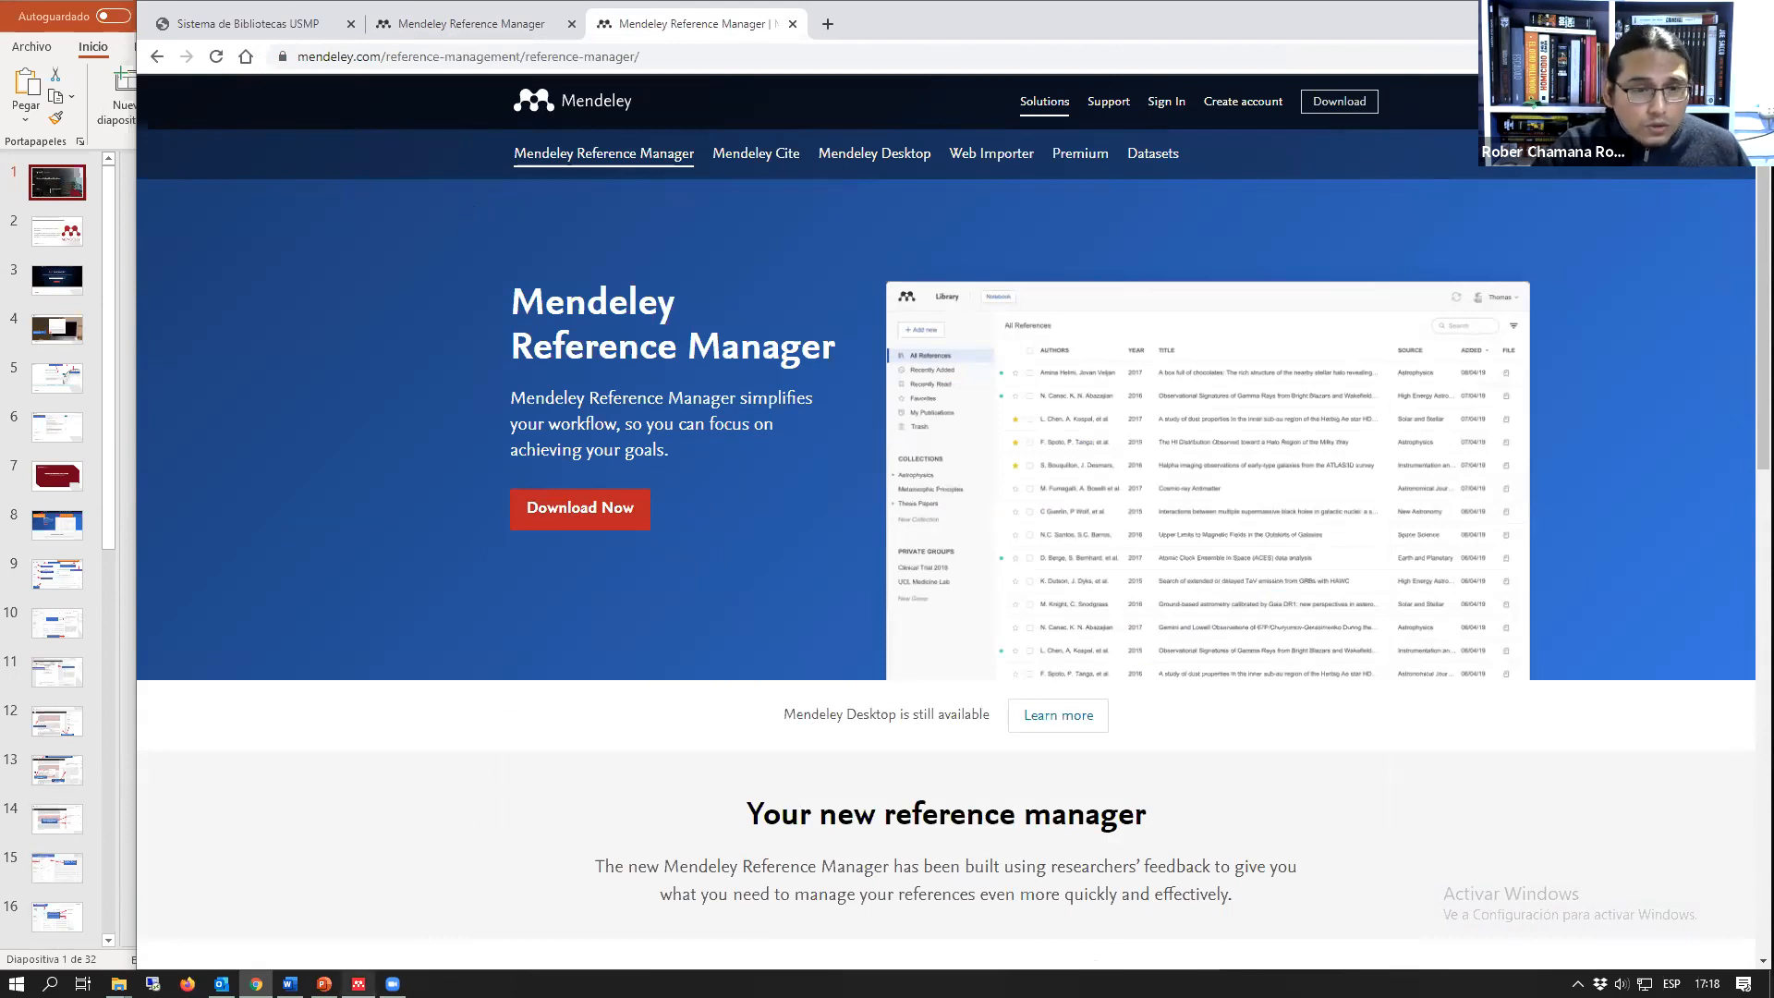
Step: Bring up the Mendeley Reference Manager desktop app, return to the browser, and move and narrow its window to free space beside it
{"action": "left_click", "coordinate": [358, 983]}
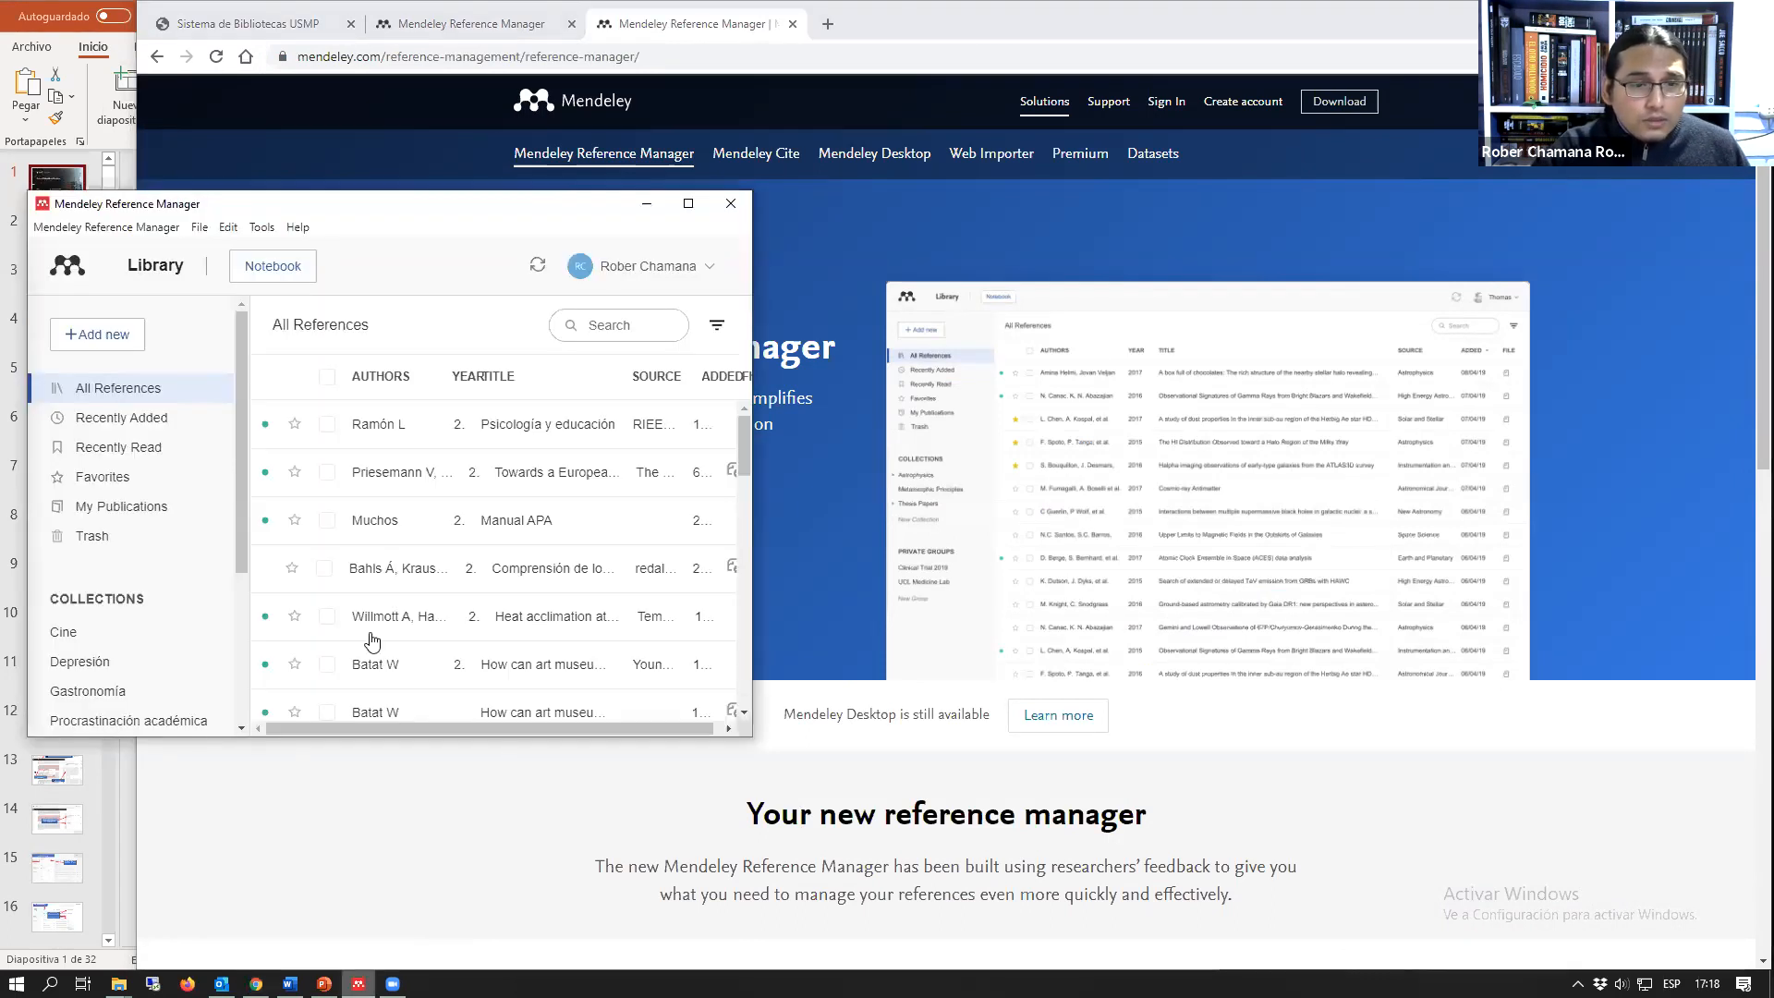
{"action": "left_click", "coordinate": [993, 187]}
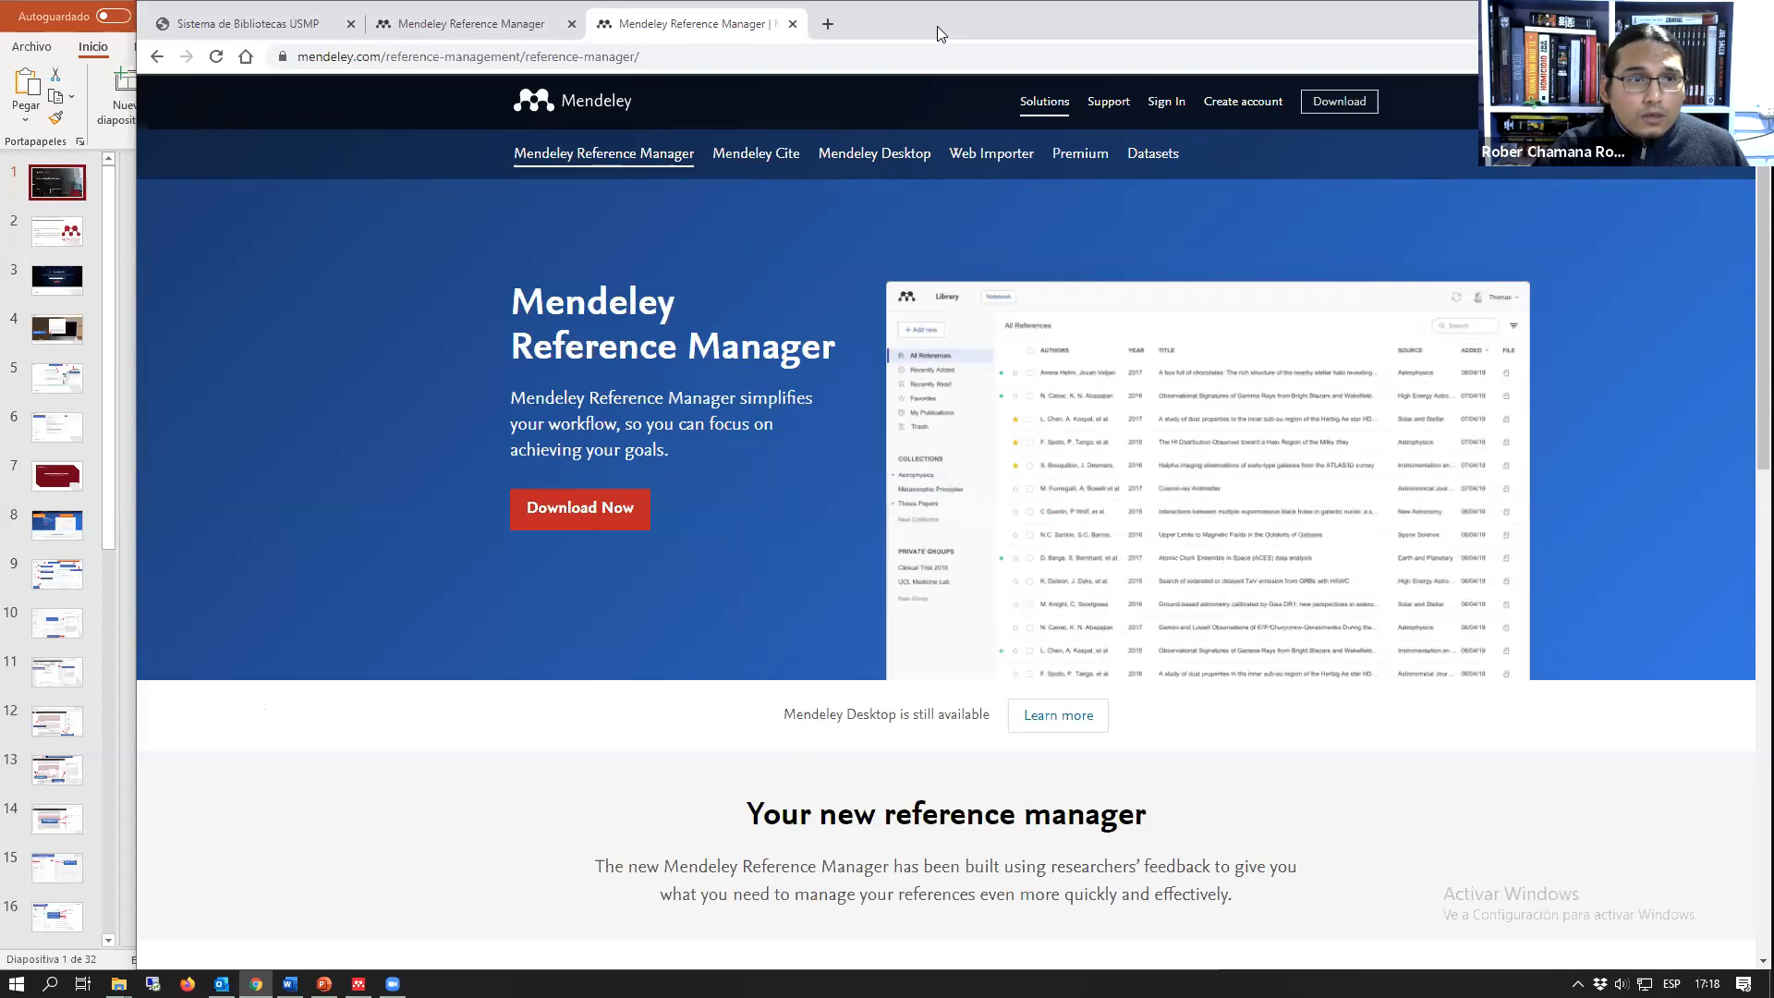
{"action": "left_click_drag", "start_coordinate": [937, 26], "coordinate": [793, 26]}
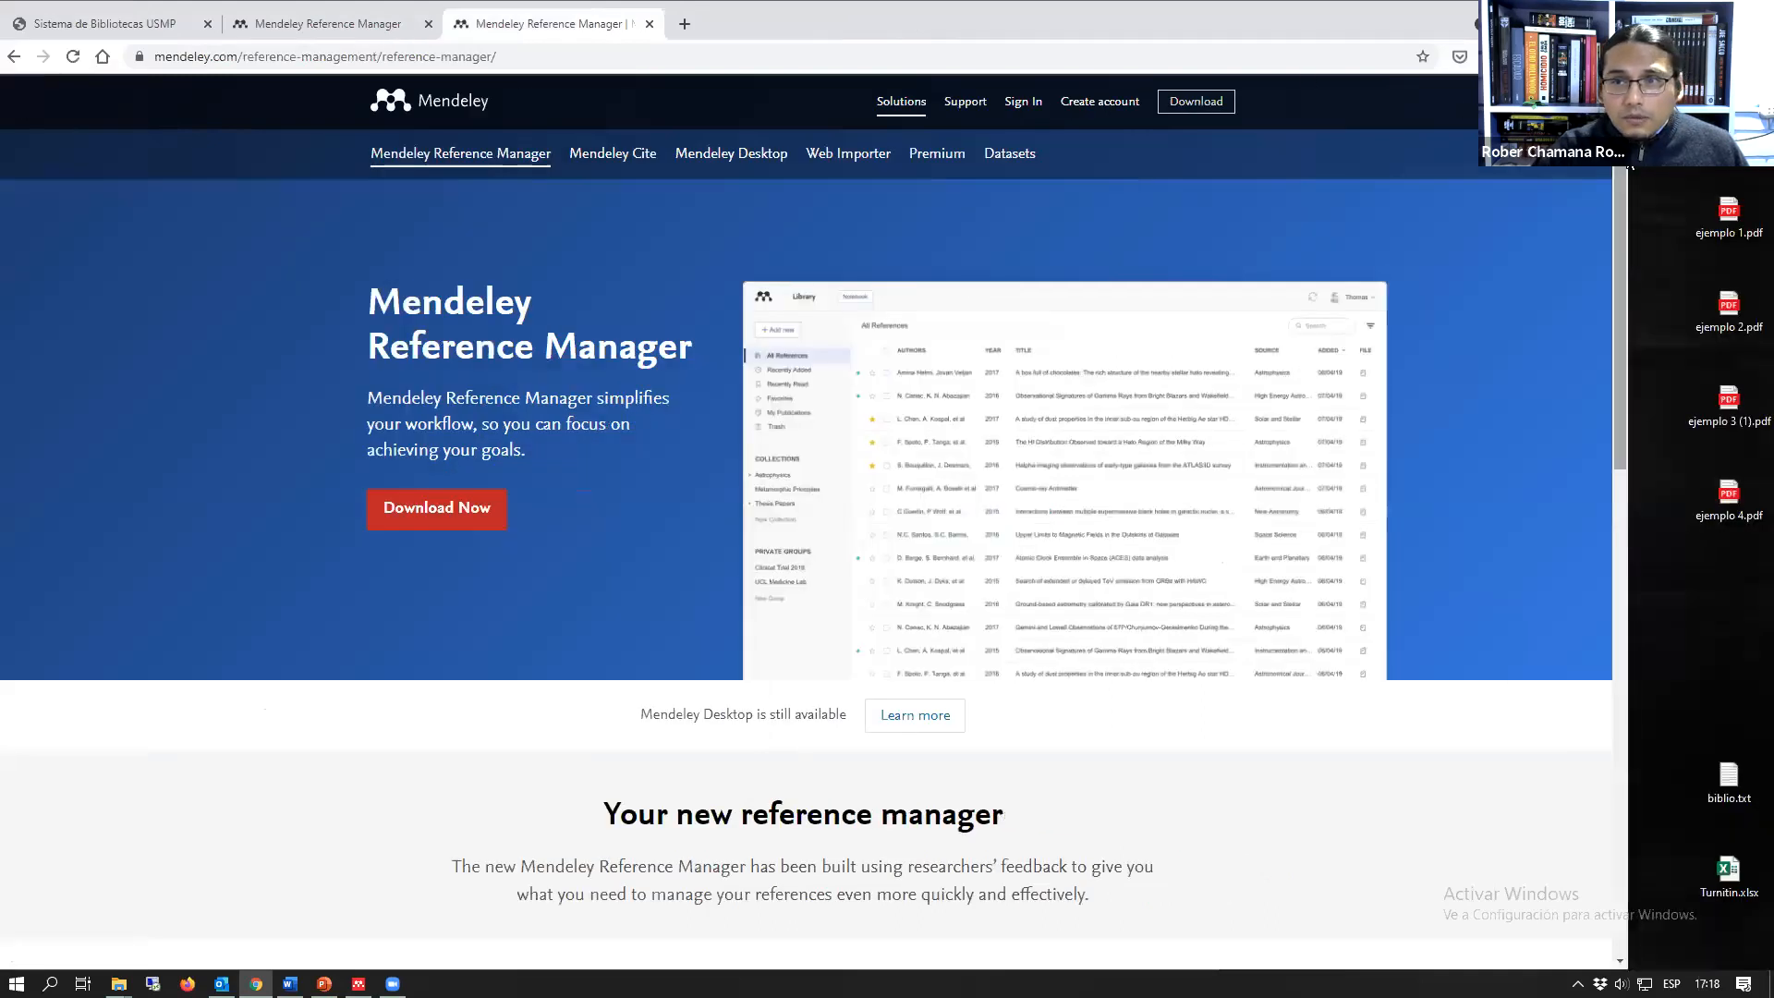
{"action": "left_click_drag", "start_coordinate": [1628, 191], "coordinate": [1126, 191]}
Step: Switch to the Mendeley Reference Manager desktop app and enlarge its window to fill the space beside the browser
{"action": "left_click", "coordinate": [1270, 286]}
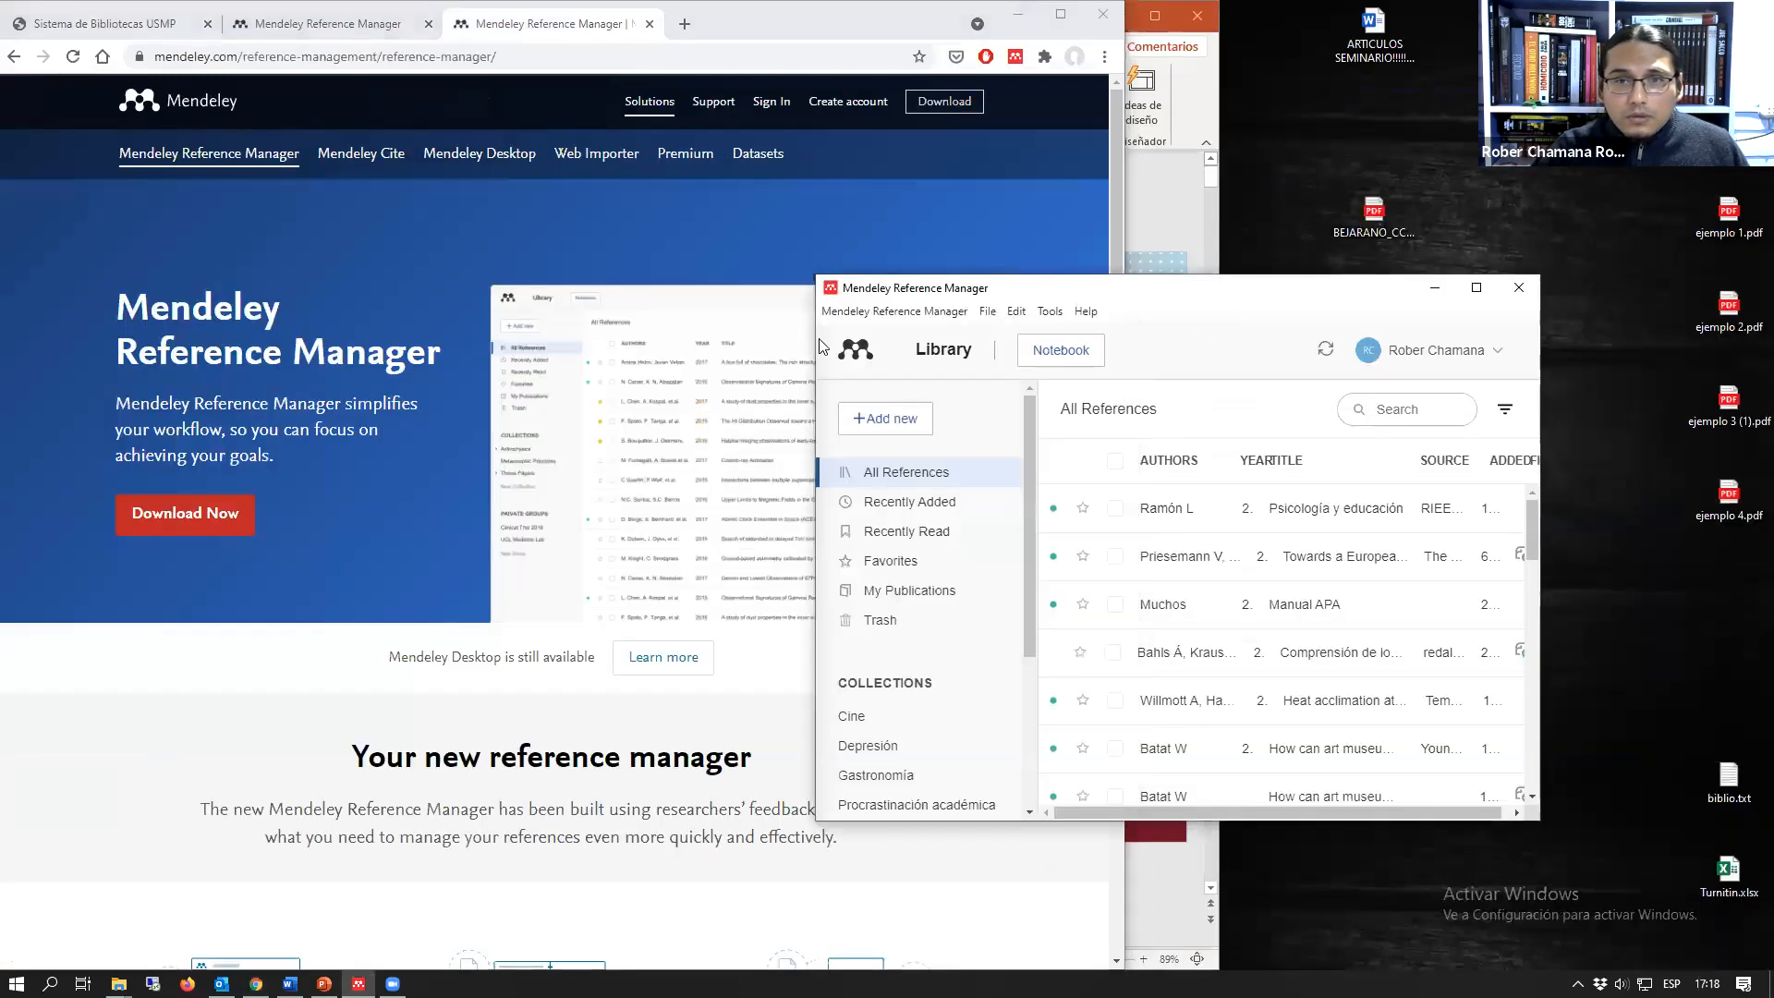
{"action": "left_click_drag", "start_coordinate": [812, 279], "coordinate": [749, 1]}
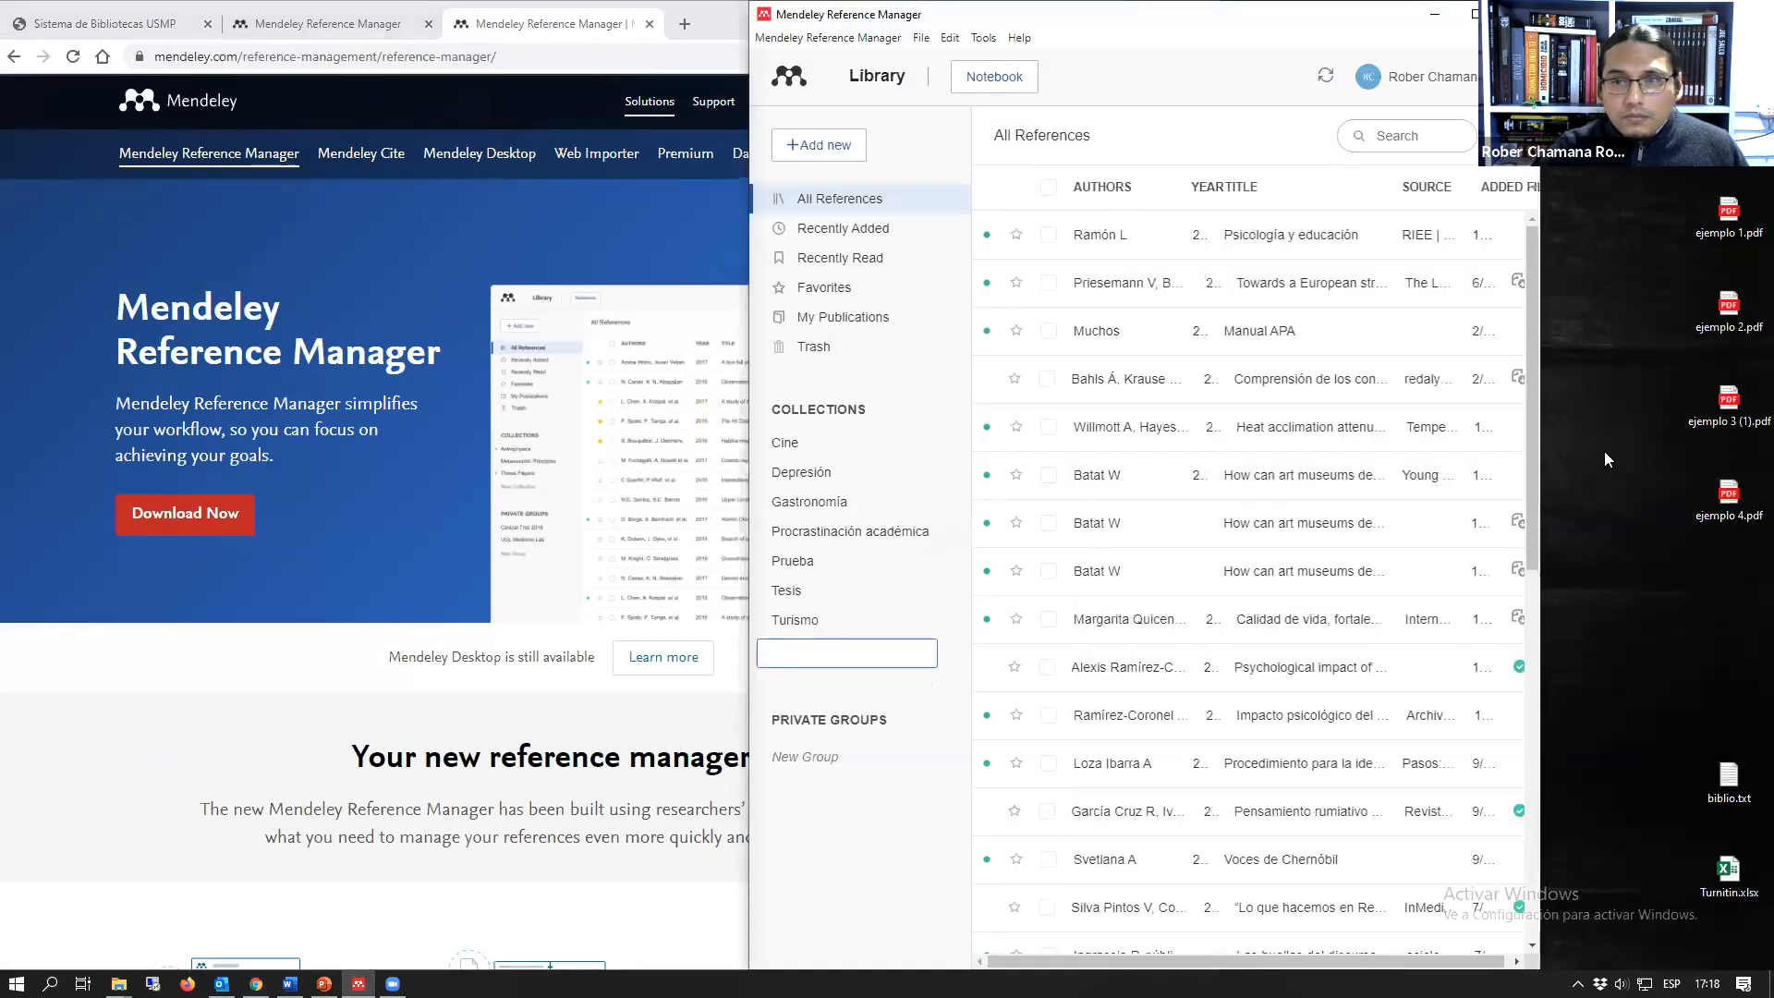
{"action": "left_click_drag", "start_coordinate": [1545, 428], "coordinate": [1773, 429]}
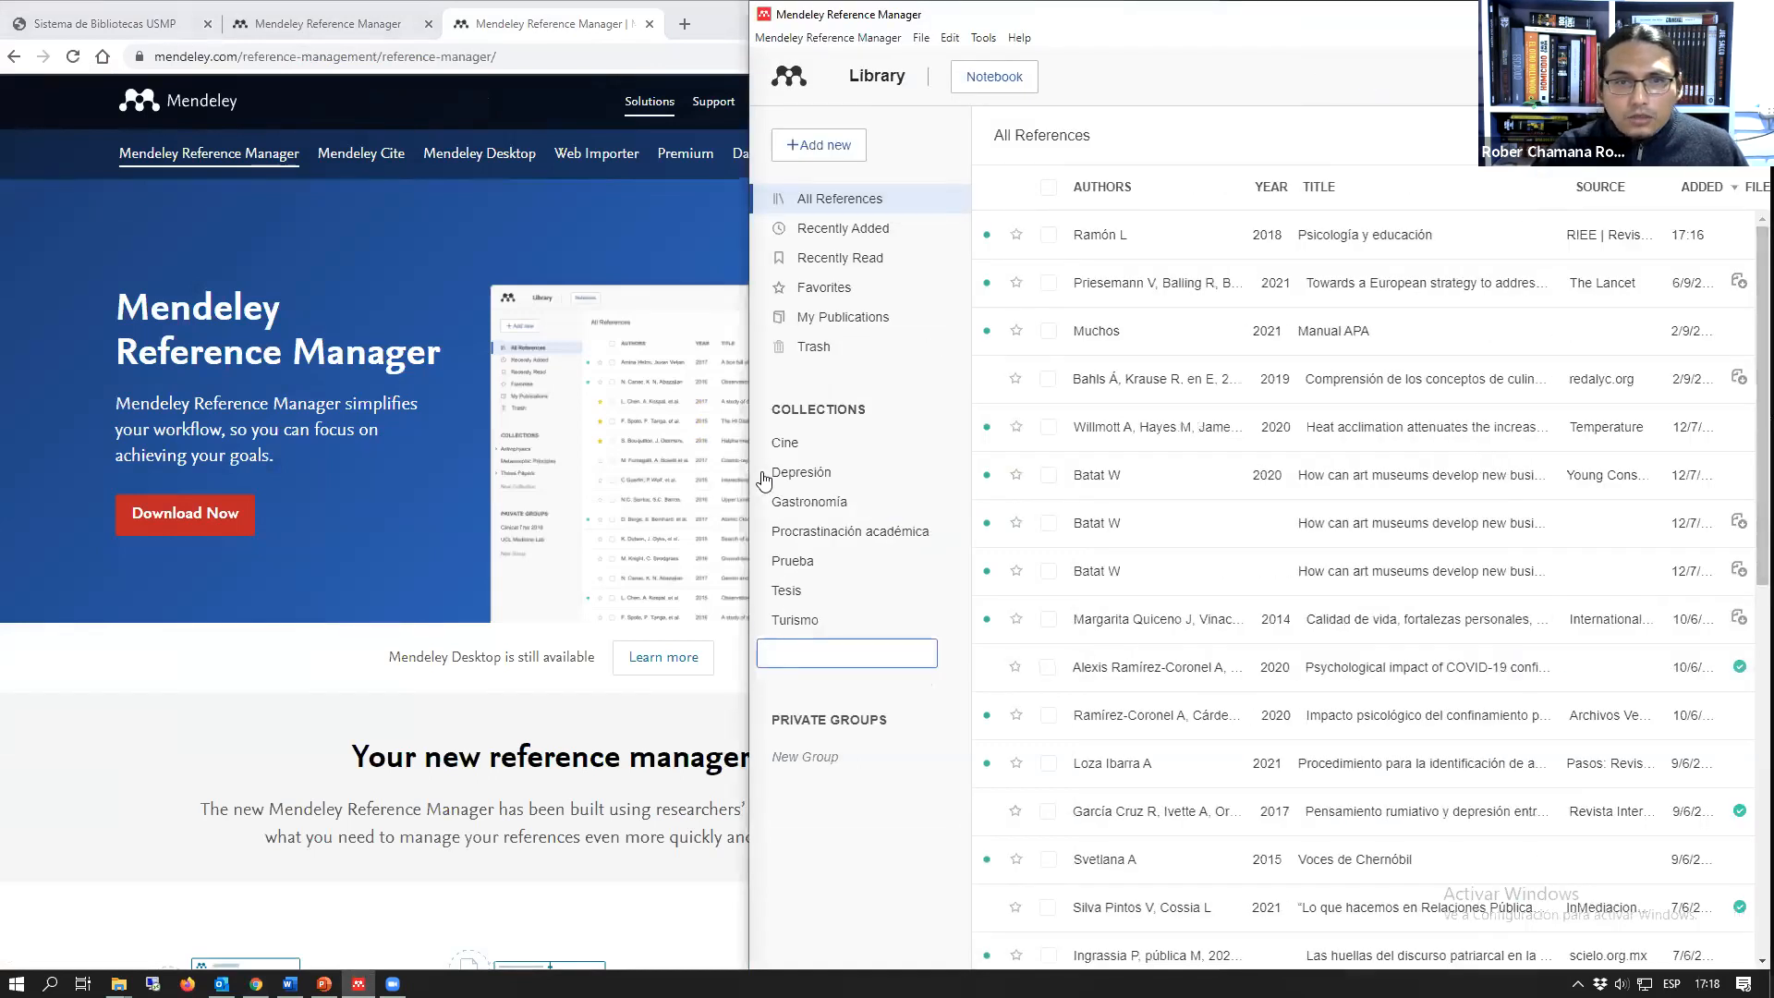
{"action": "left_click_drag", "start_coordinate": [746, 472], "coordinate": [662, 472]}
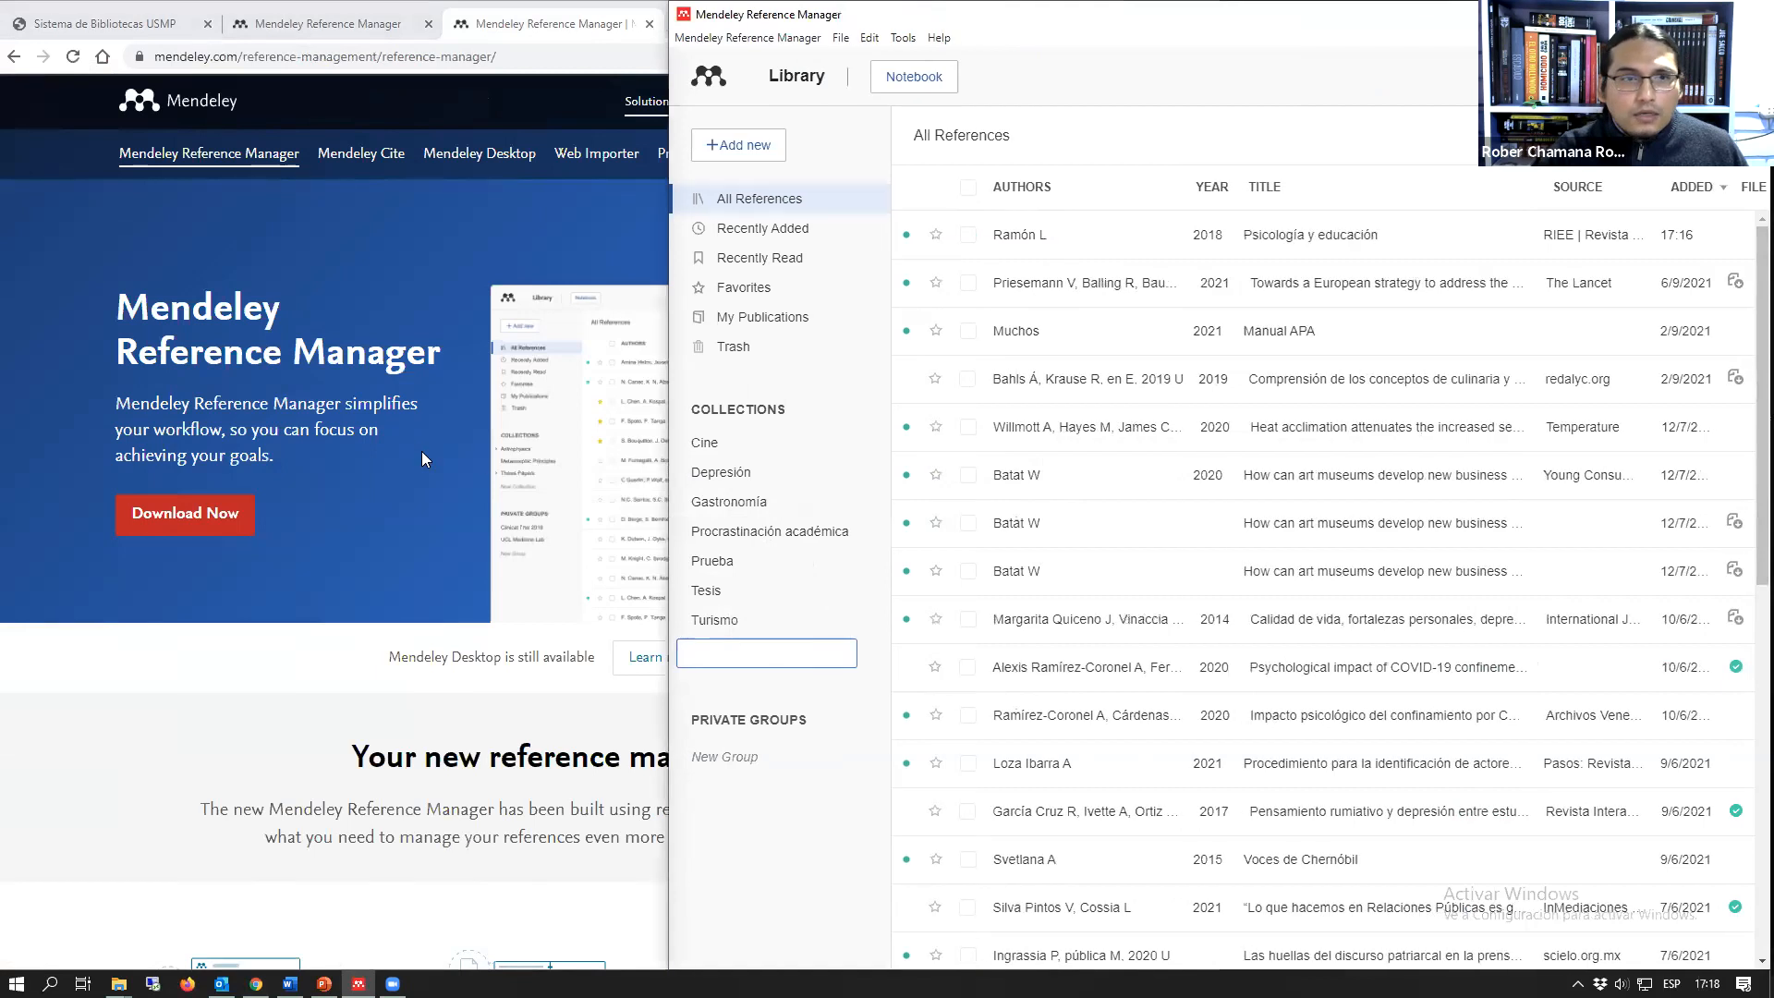
Step: Show the web library in the browser and resize its window beside the desktop library, ending with the browser widened over it
{"action": "left_click", "coordinate": [303, 27]}
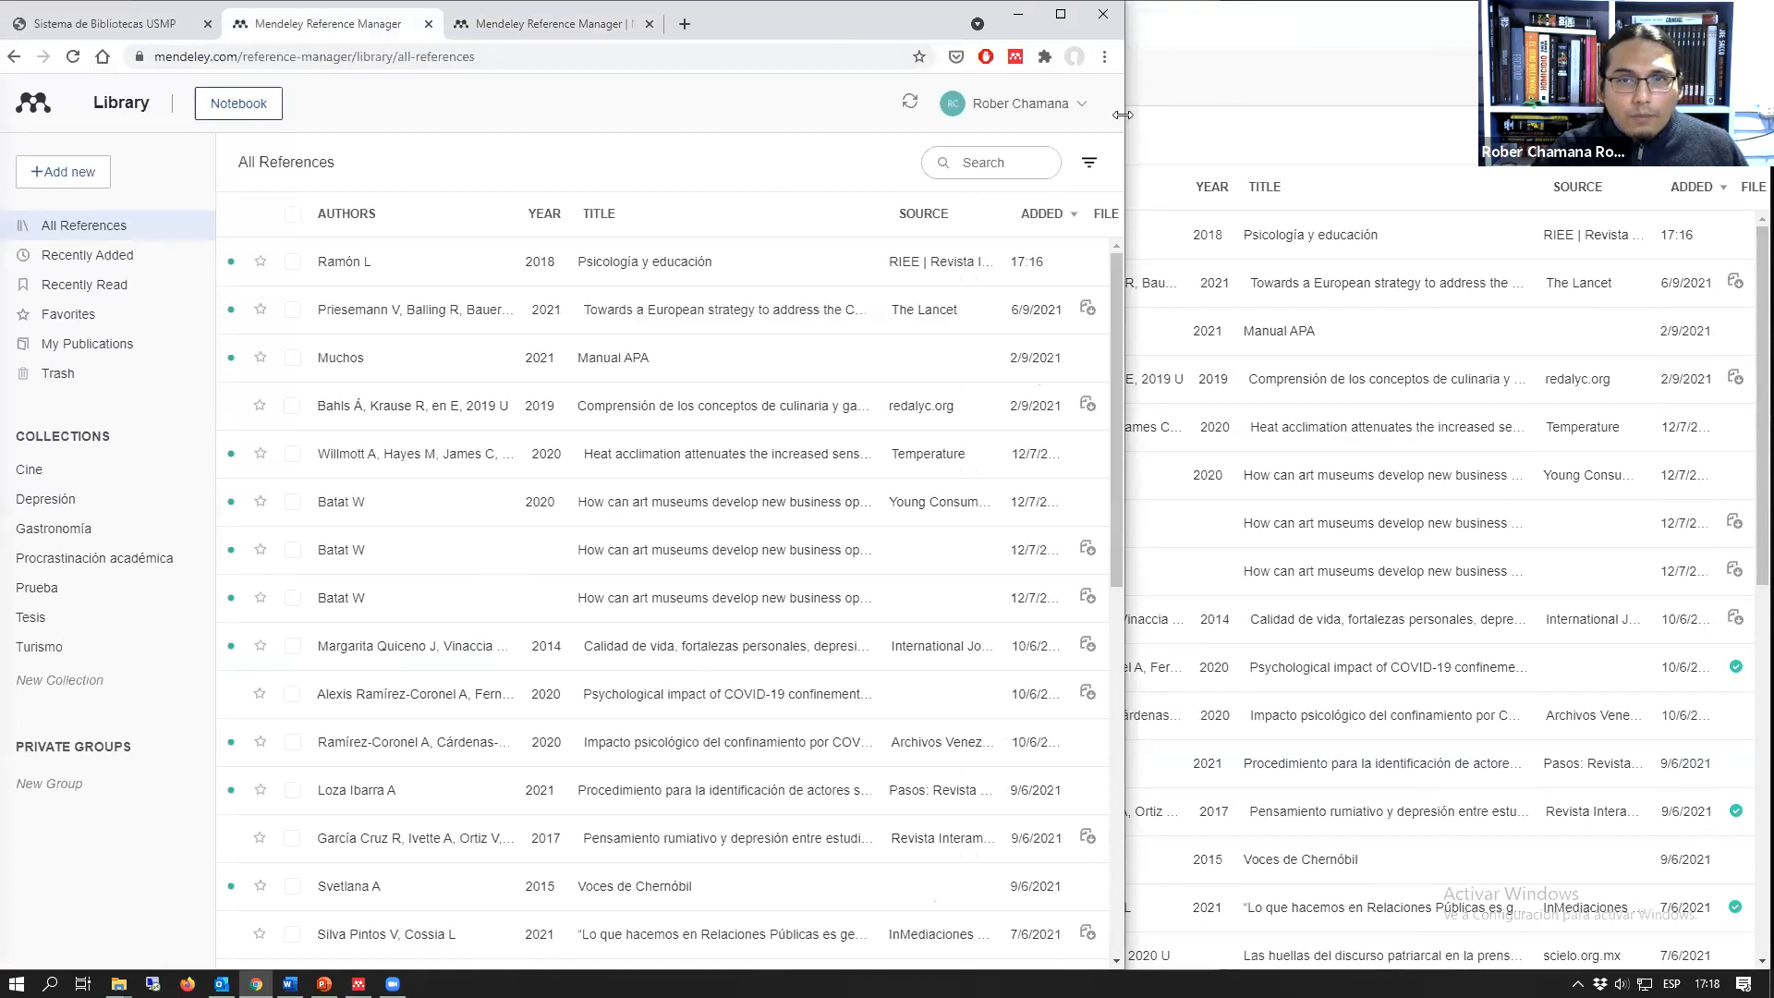
{"action": "left_click_drag", "start_coordinate": [1125, 111], "coordinate": [670, 277]}
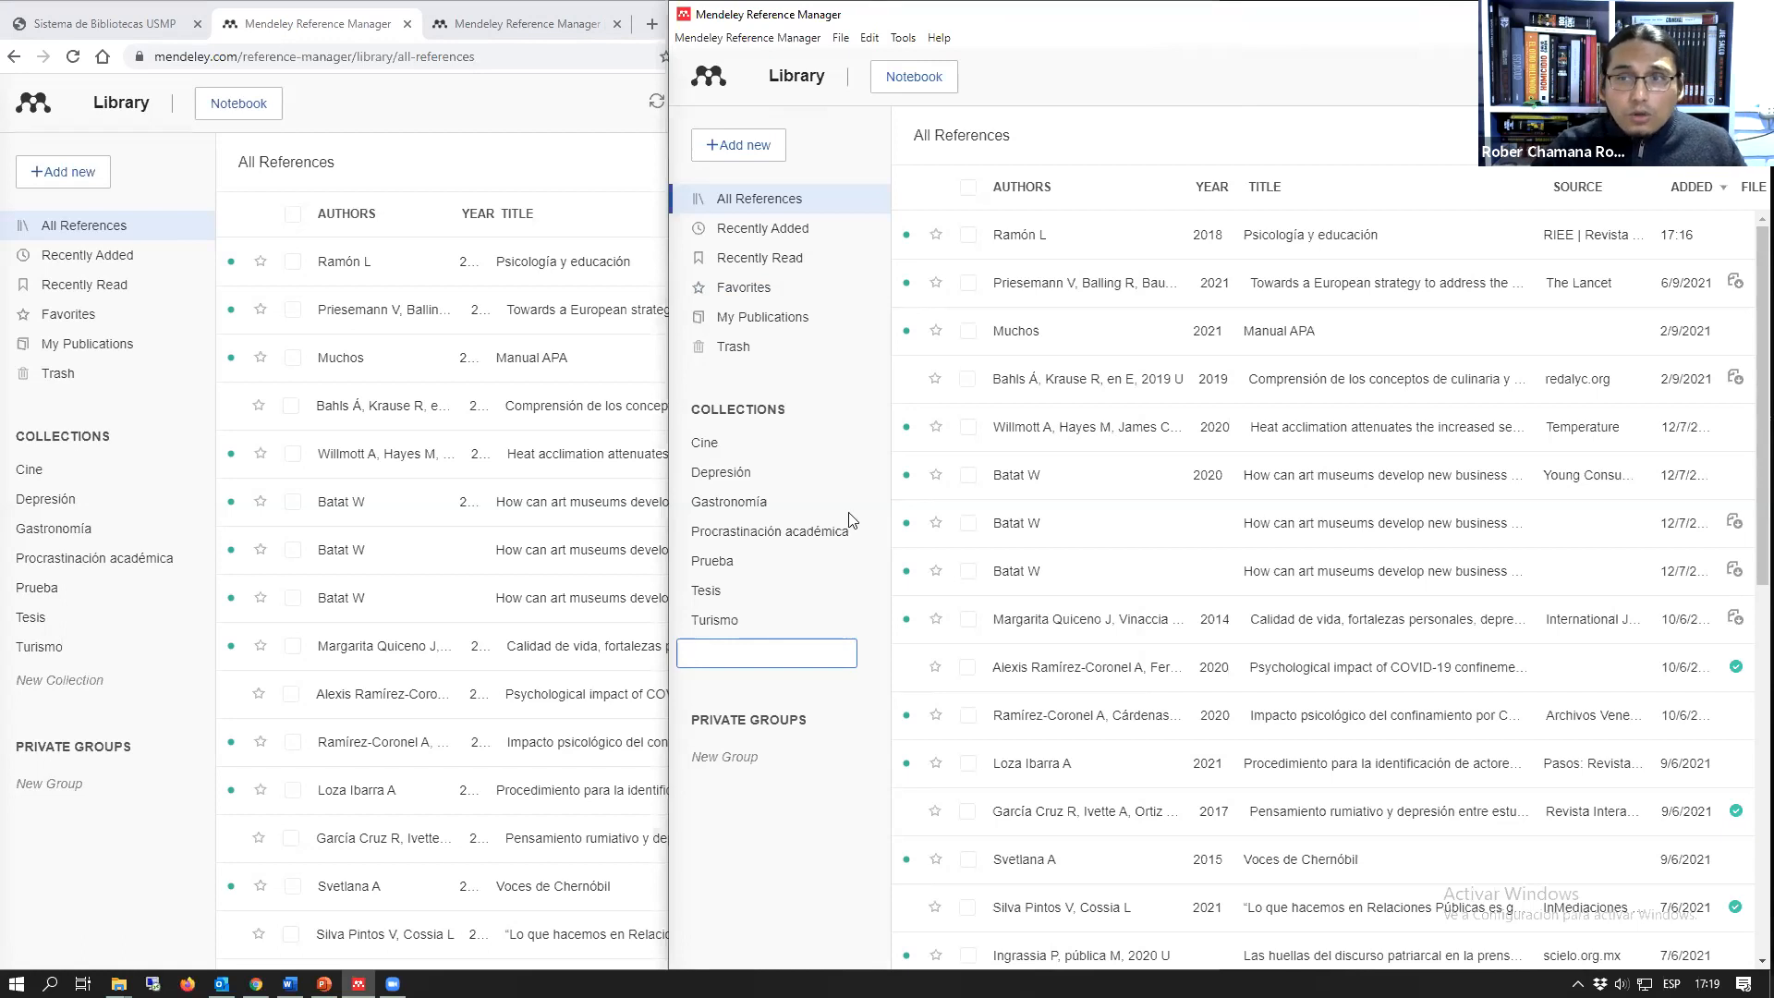
{"action": "left_click", "coordinate": [546, 133]}
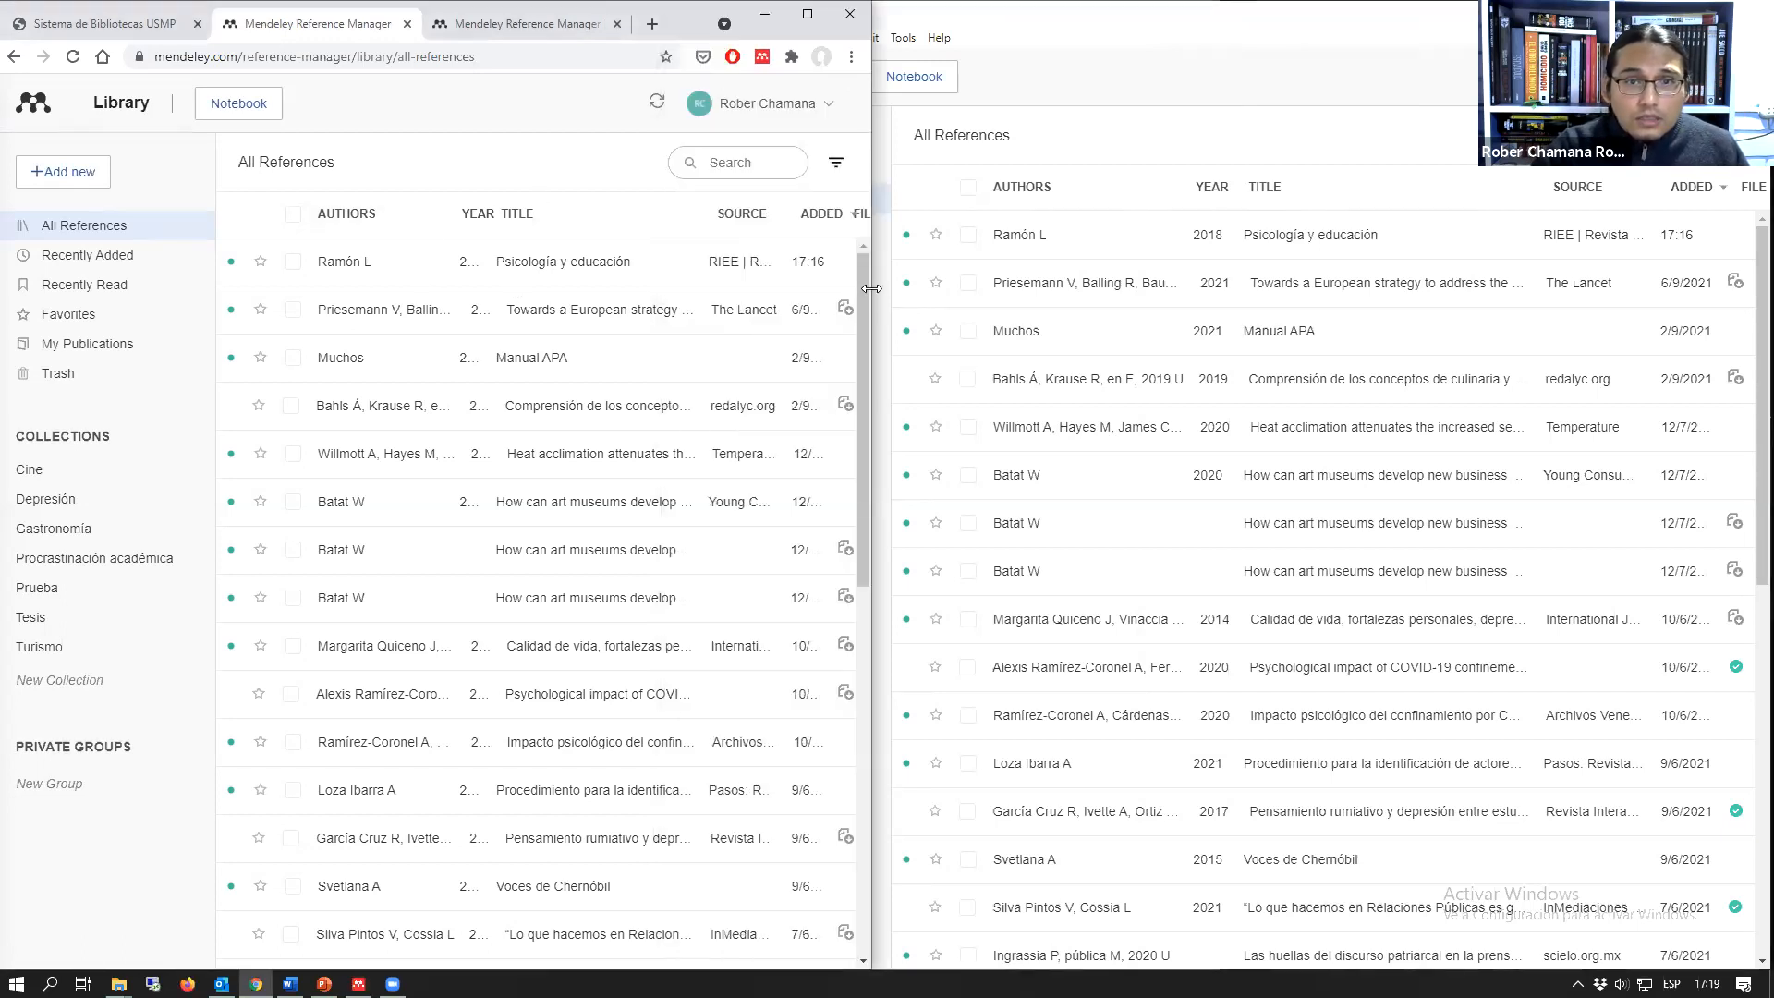
{"action": "left_click_drag", "start_coordinate": [871, 288], "coordinate": [1260, 288]}
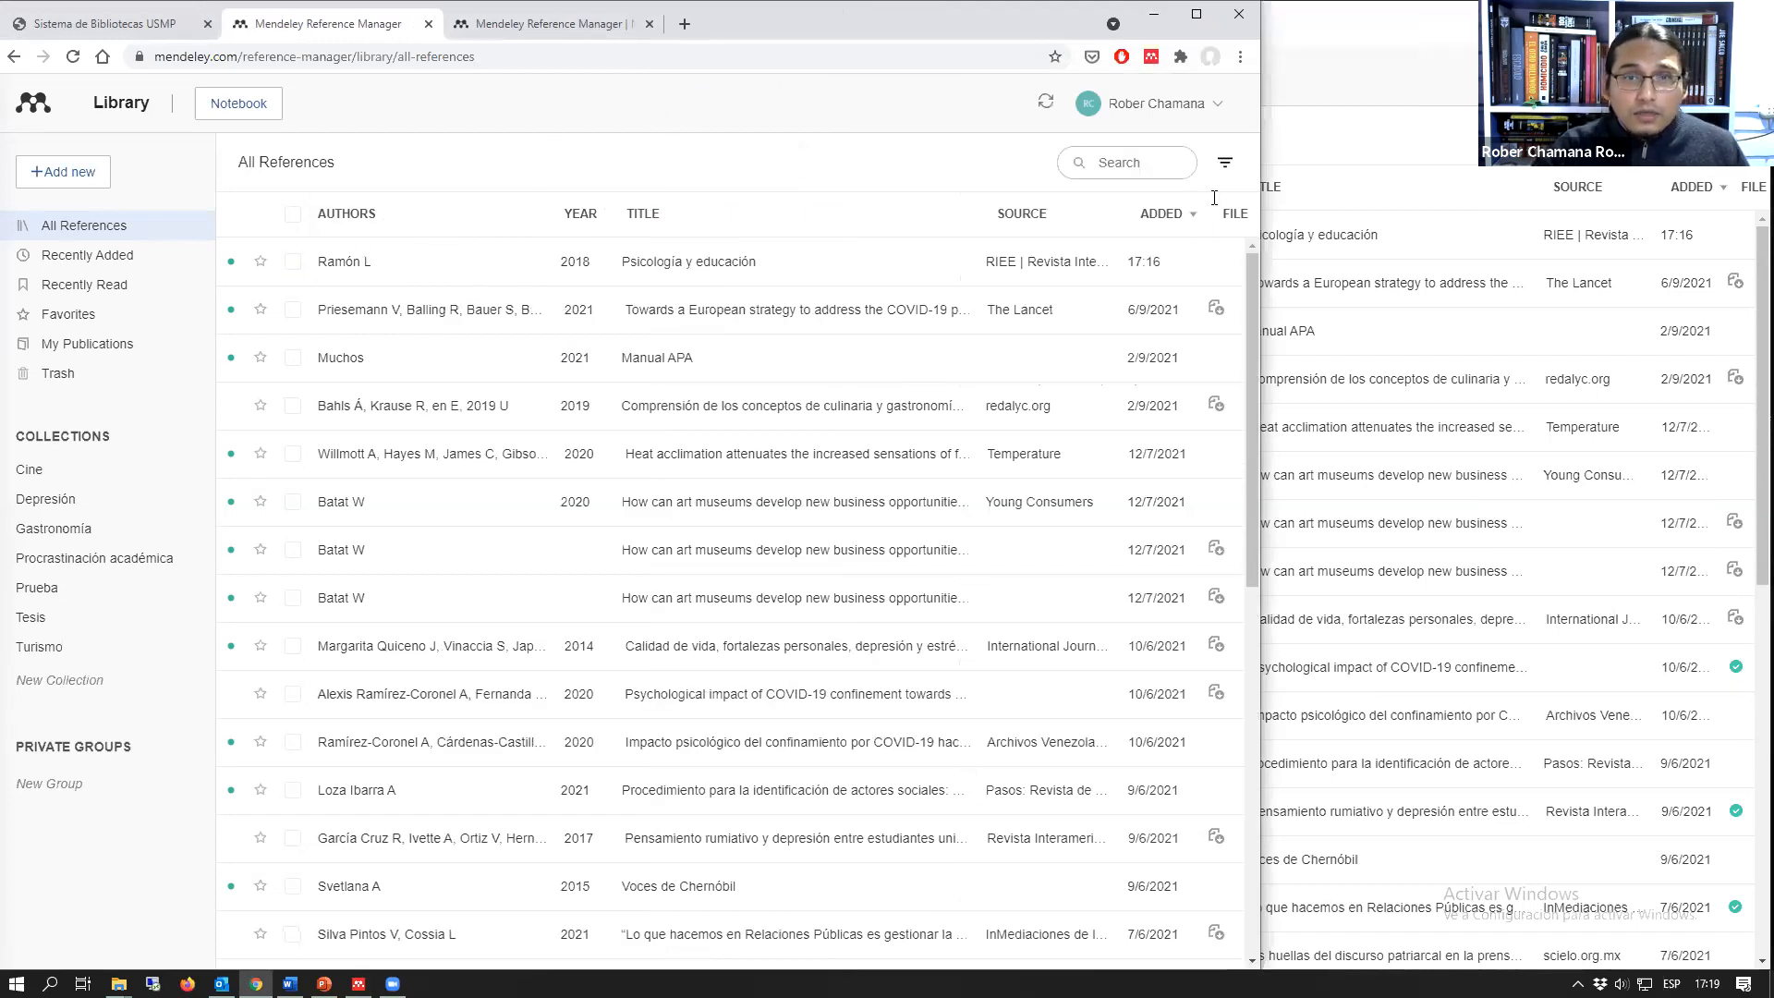
Step: Bring the desktop library forward and narrow its window, view the Reference Manager product page, and return to the web and desktop libraries
{"action": "left_click", "coordinate": [1307, 63]}
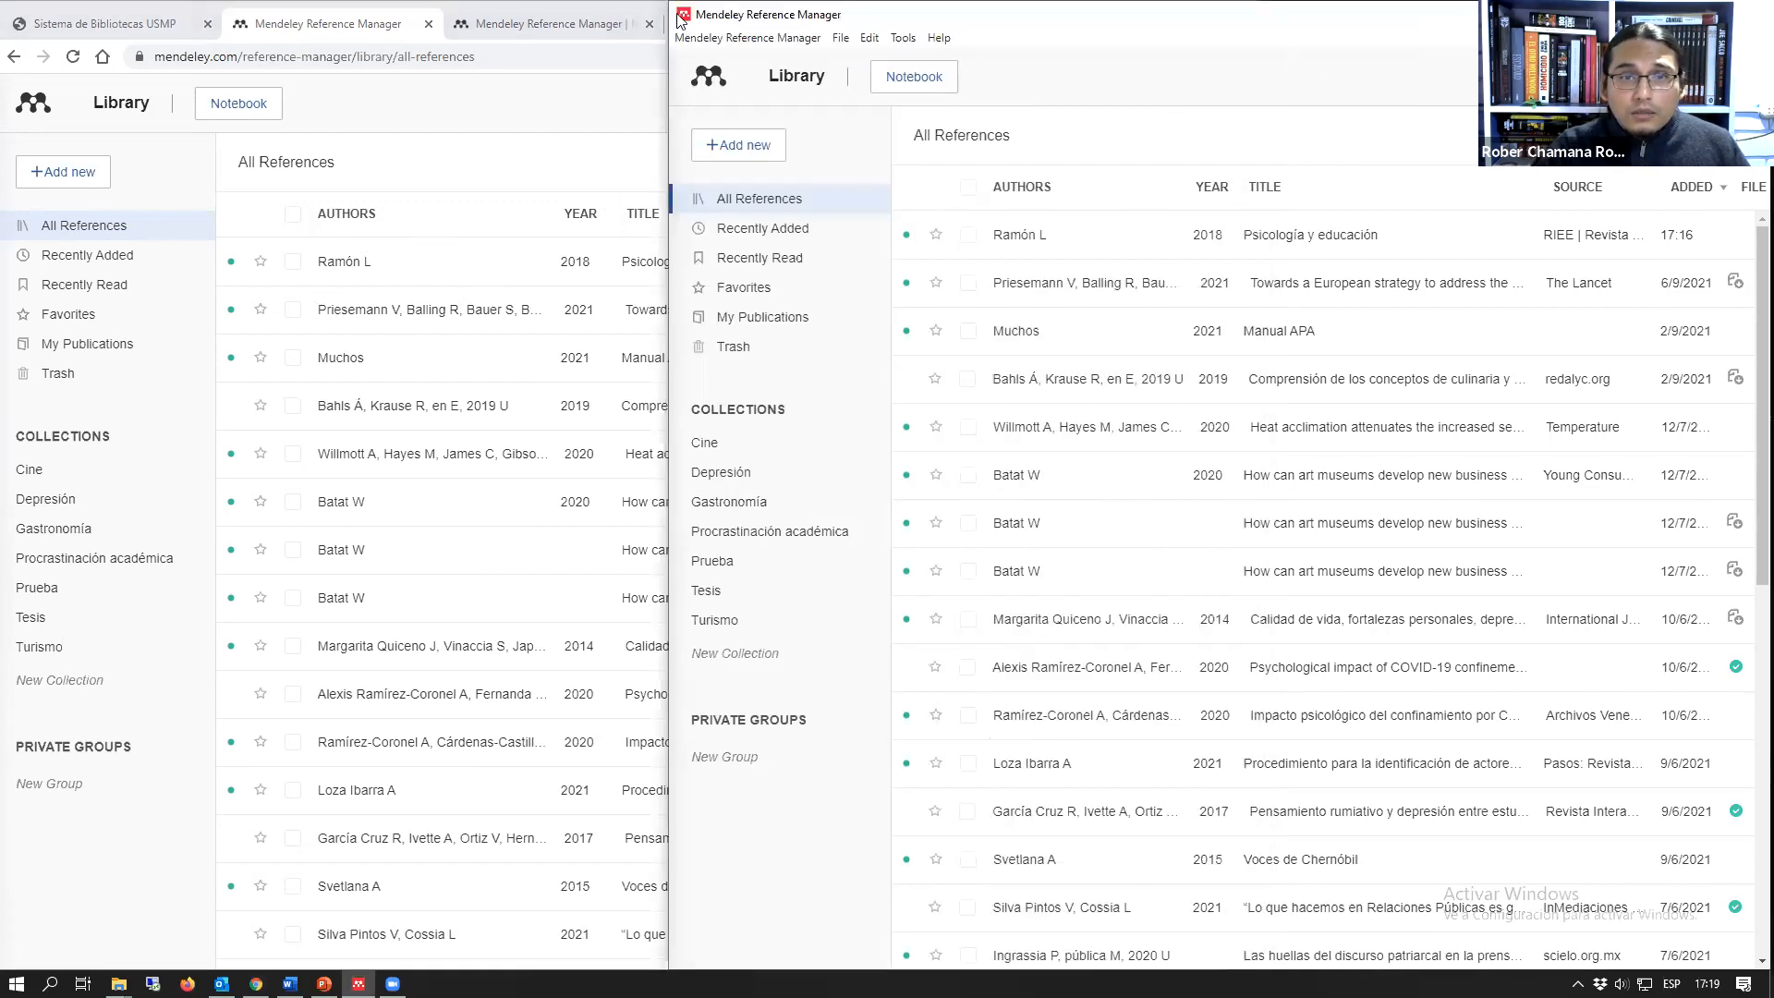
{"action": "left_click_drag", "start_coordinate": [663, 4], "coordinate": [598, 4]}
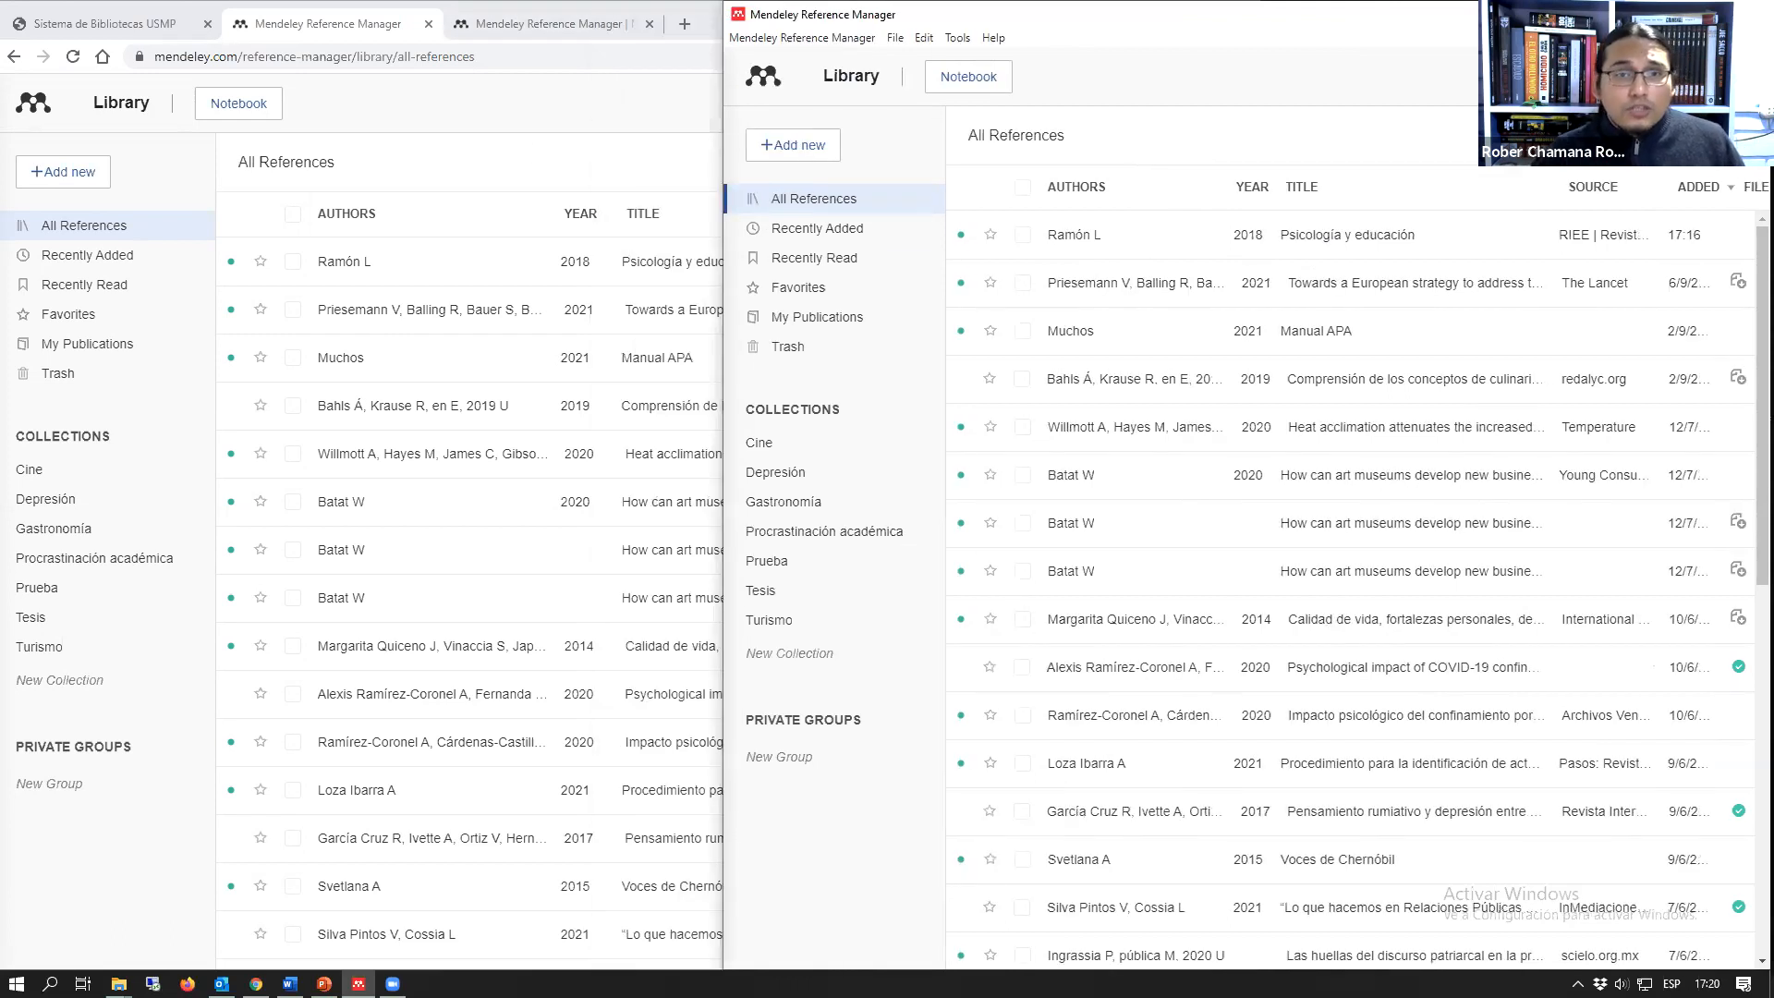
{"action": "left_click", "coordinate": [555, 23]}
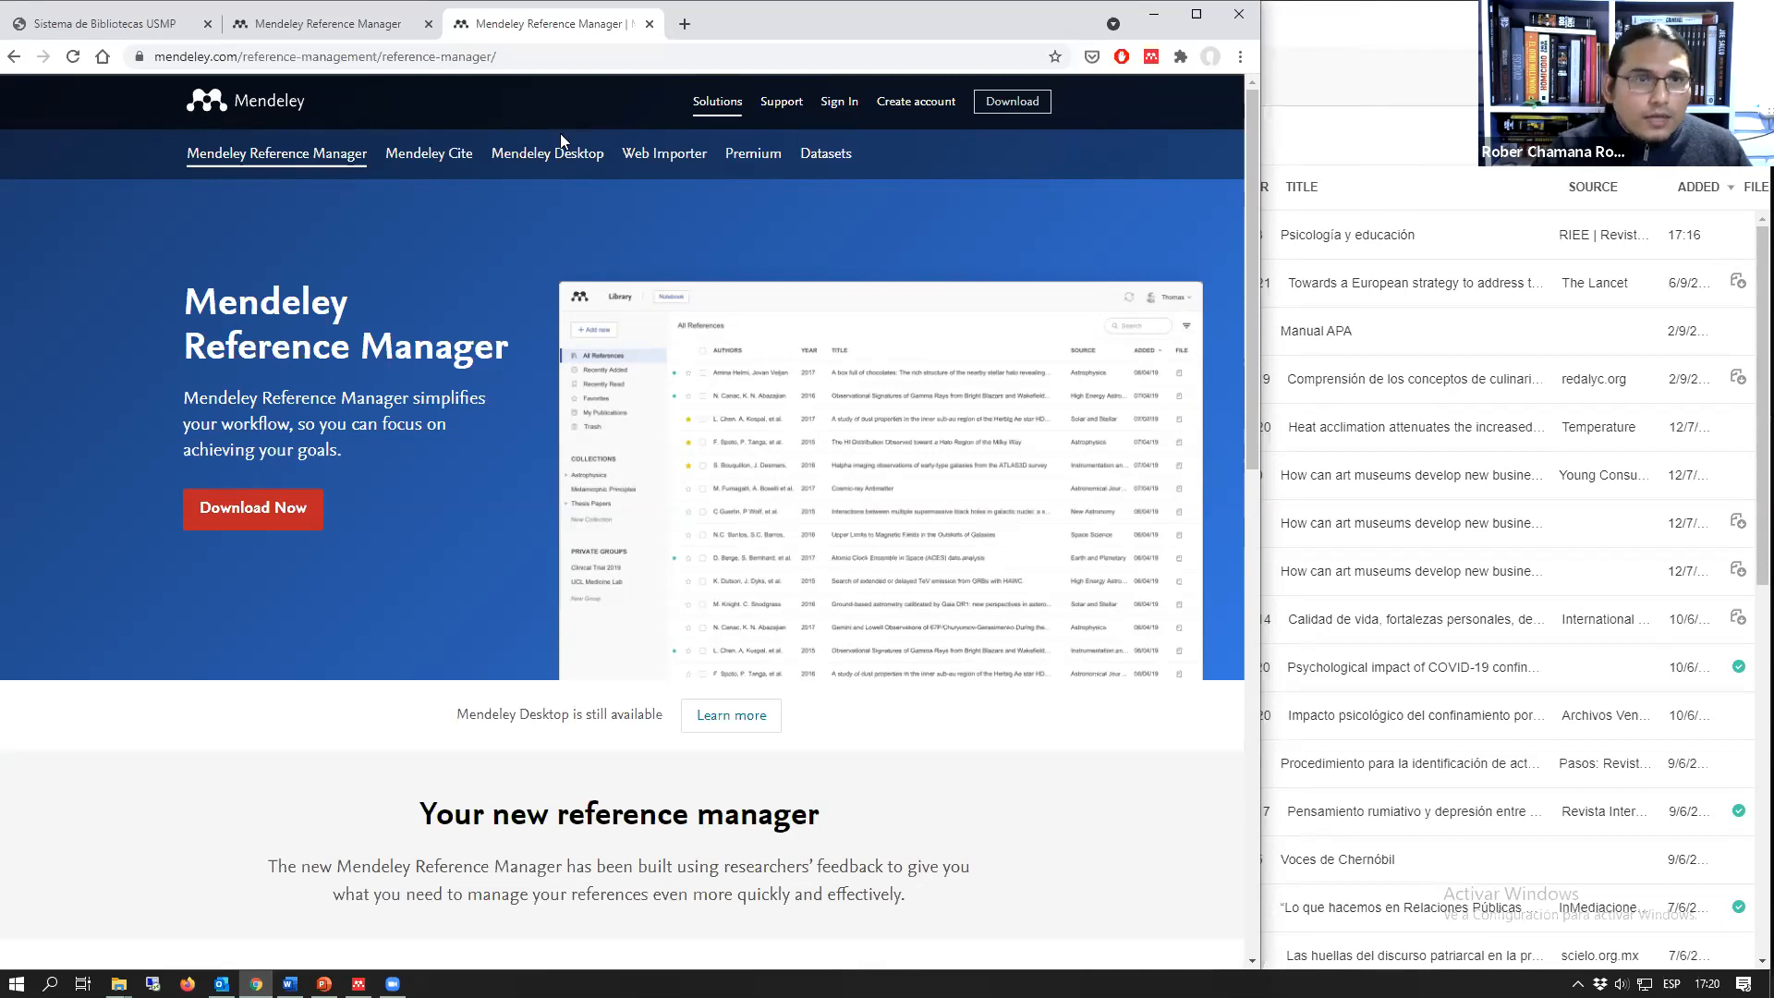
{"action": "left_click", "coordinate": [349, 29]}
{"action": "left_click", "coordinate": [1411, 46]}
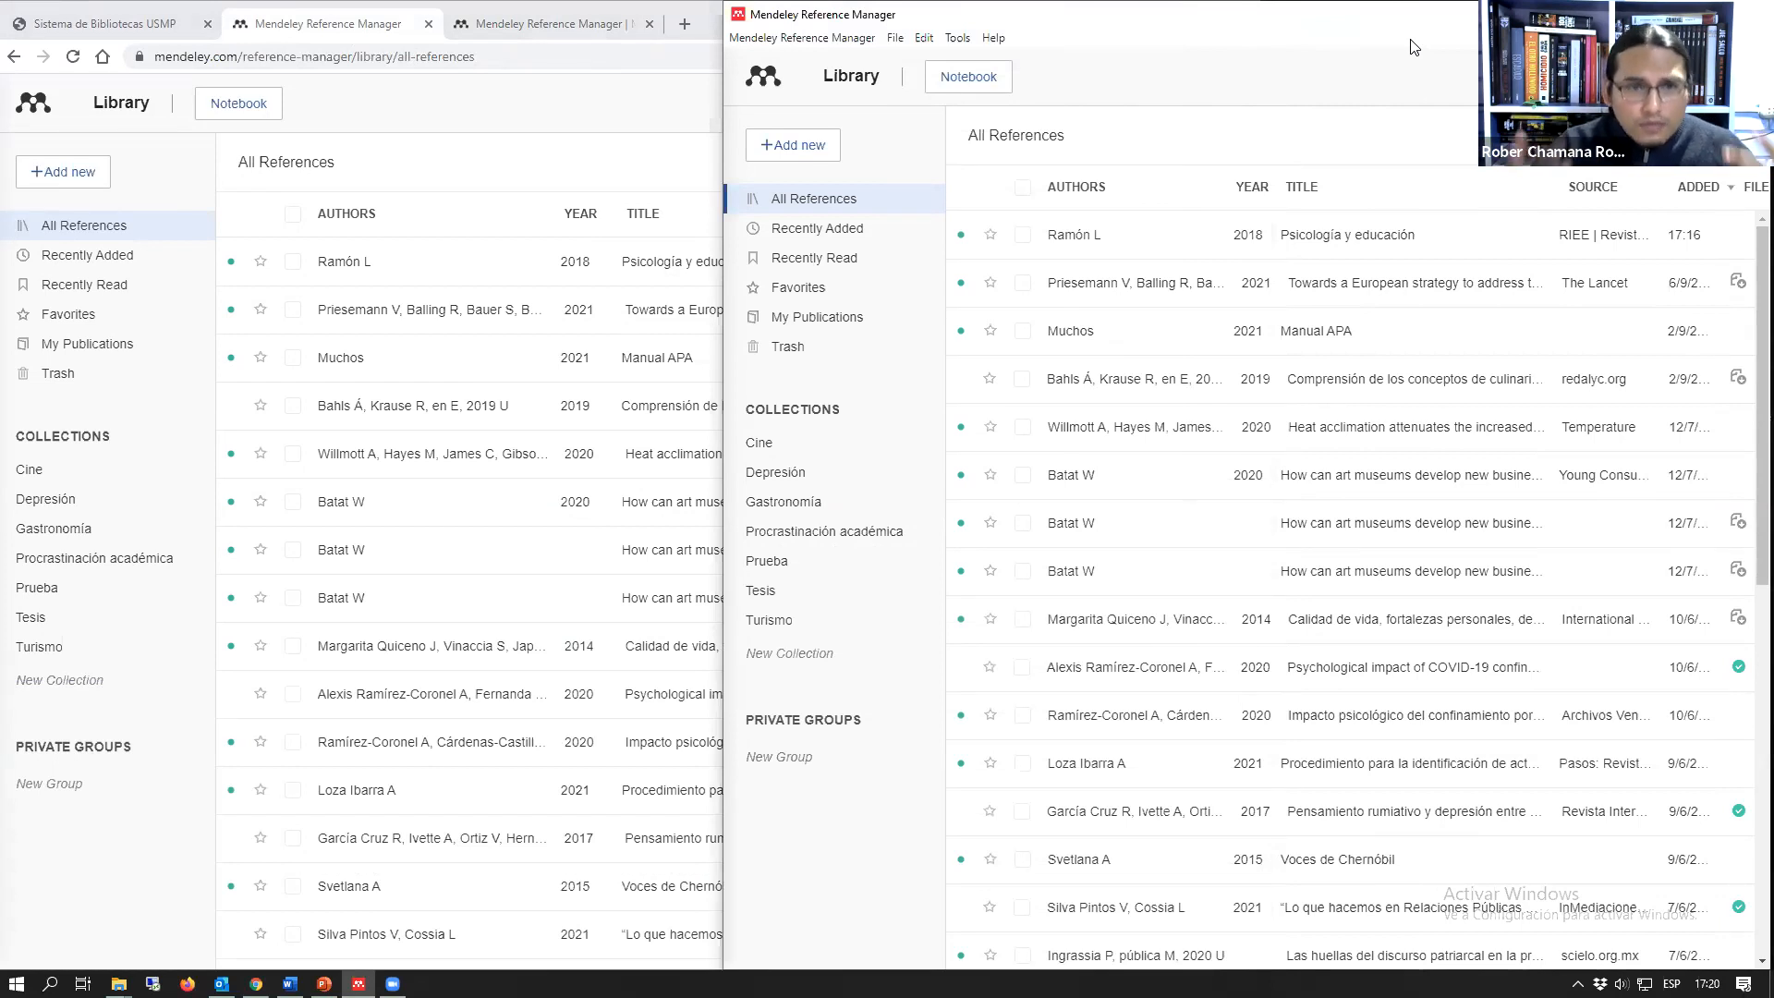
Step: Show the details of "Psicología y educación" in the web and desktop libraries, and get its PDF in the web library
{"action": "left_click", "coordinate": [668, 277]}
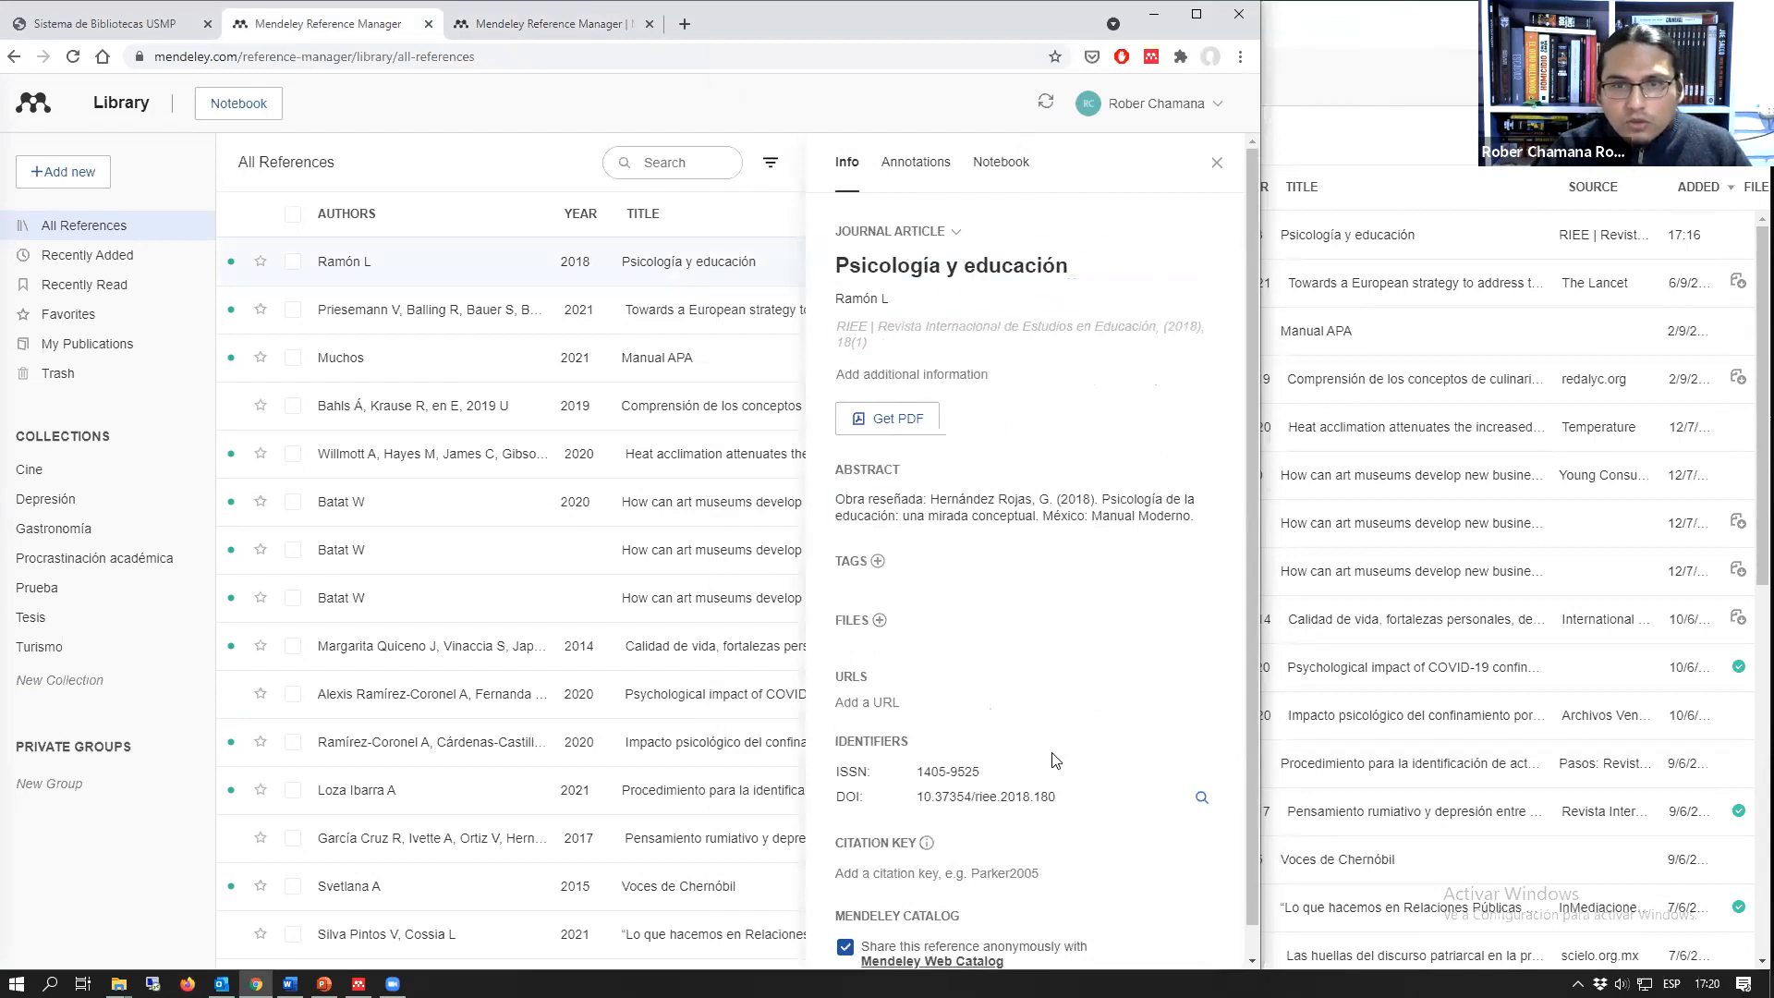
{"action": "left_click", "coordinate": [1458, 238]}
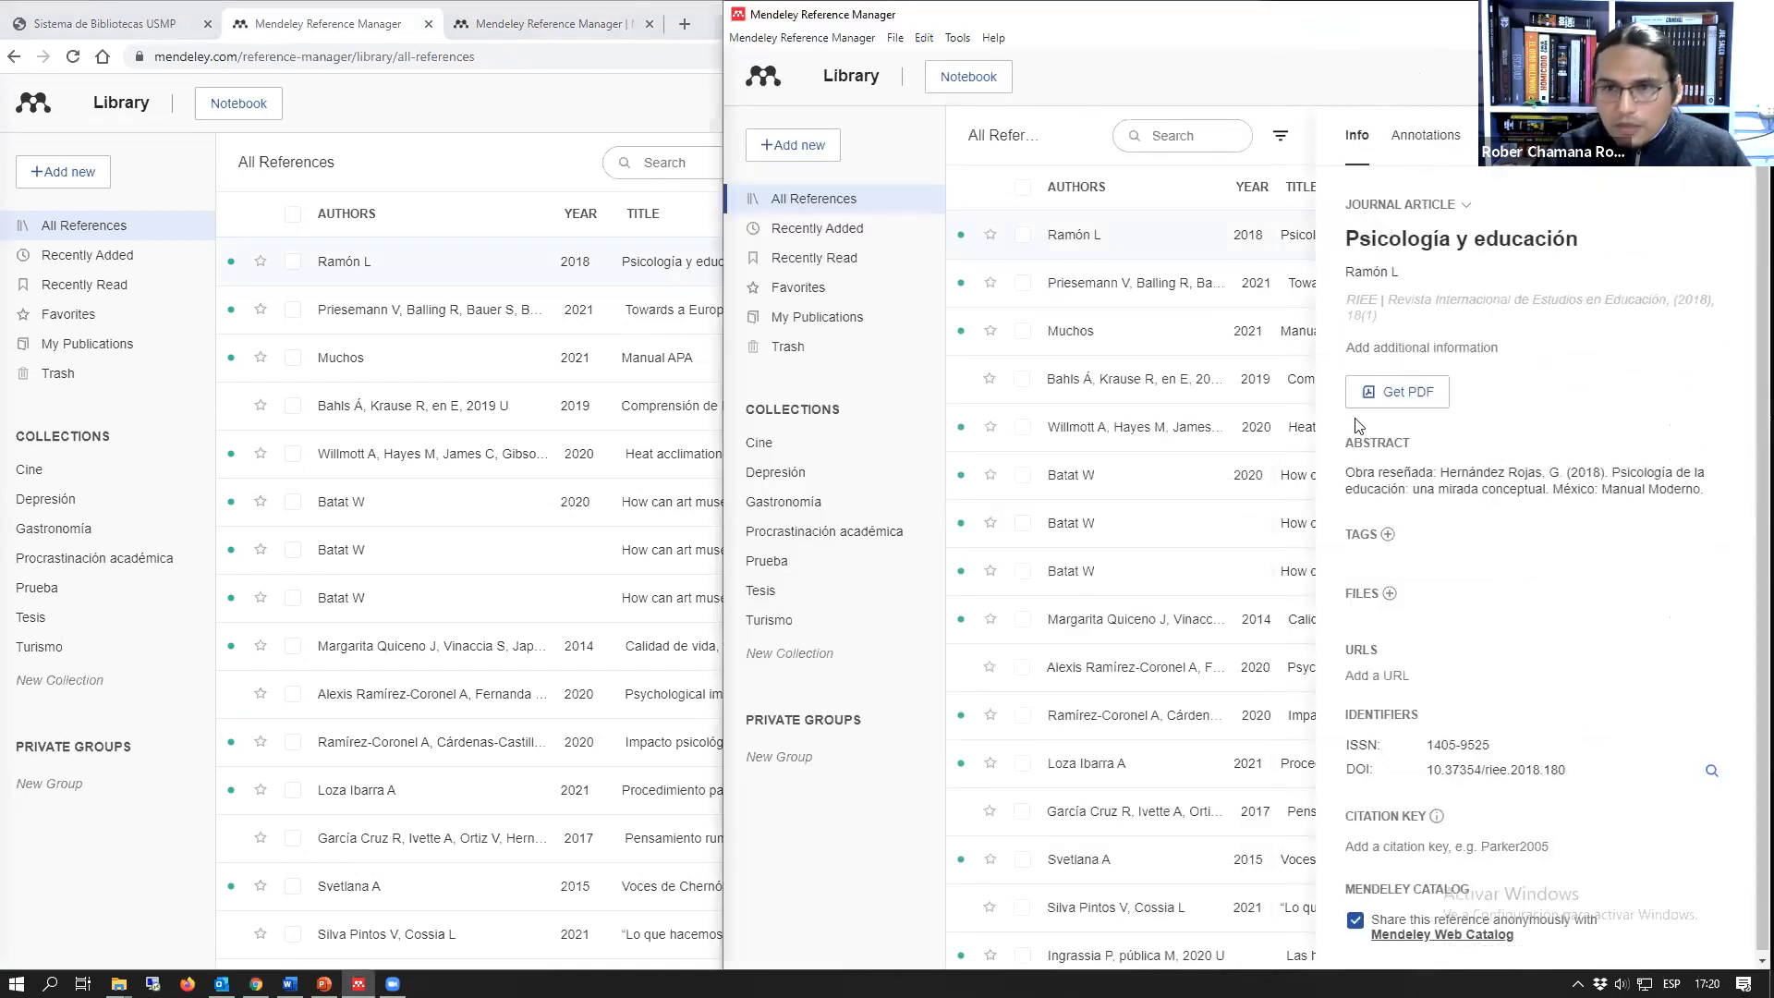
{"action": "left_click", "coordinate": [560, 270]}
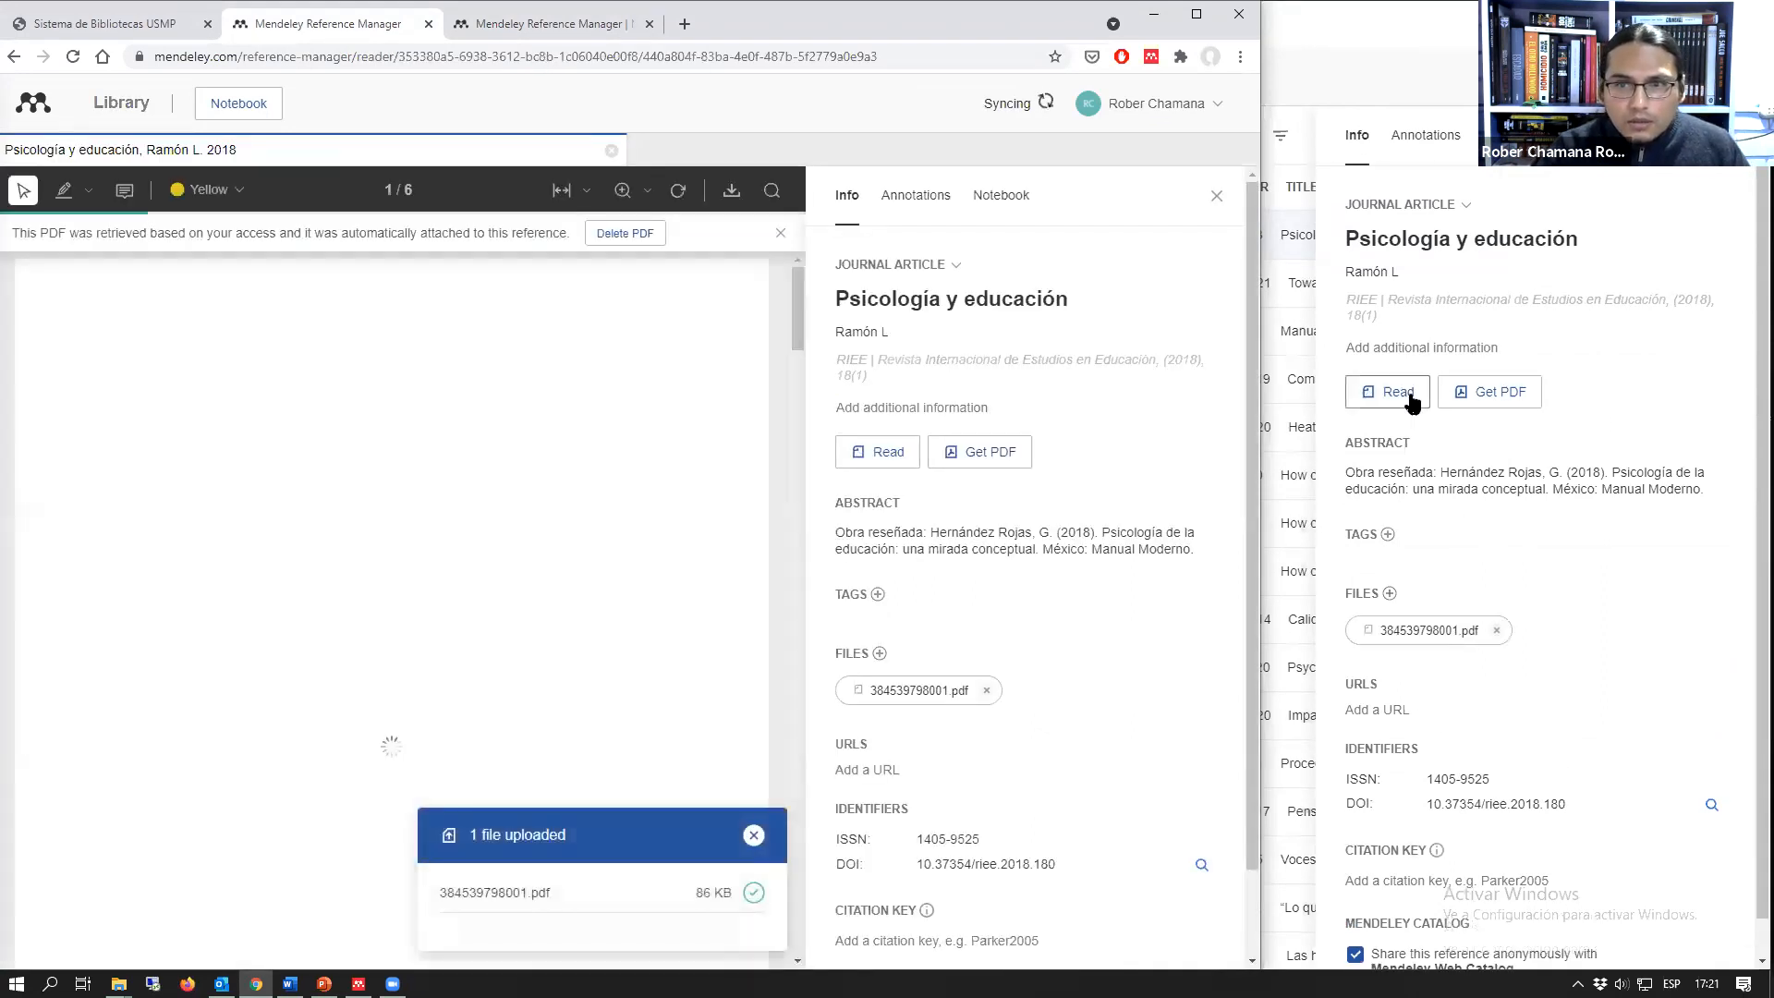
Step: Open the "Psicología y educación" PDF for reading in the desktop app and compare it with the web reader
{"action": "left_click", "coordinate": [1395, 46]}
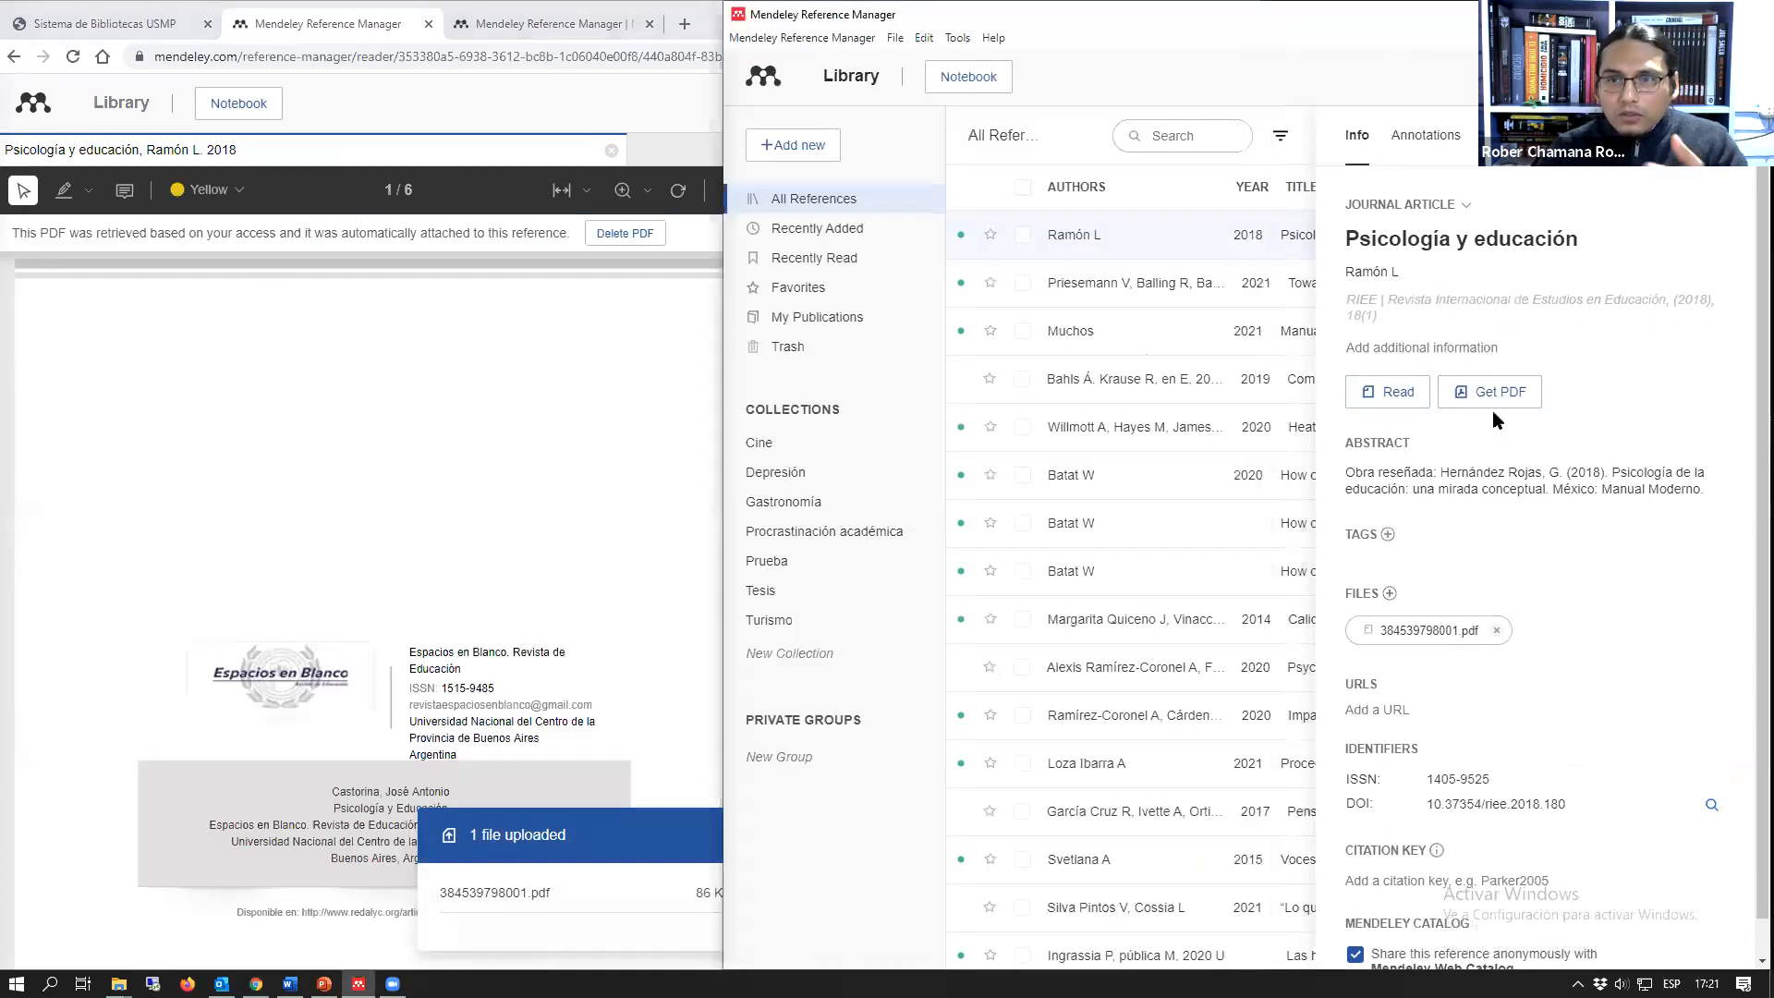
{"action": "left_click", "coordinate": [1392, 400]}
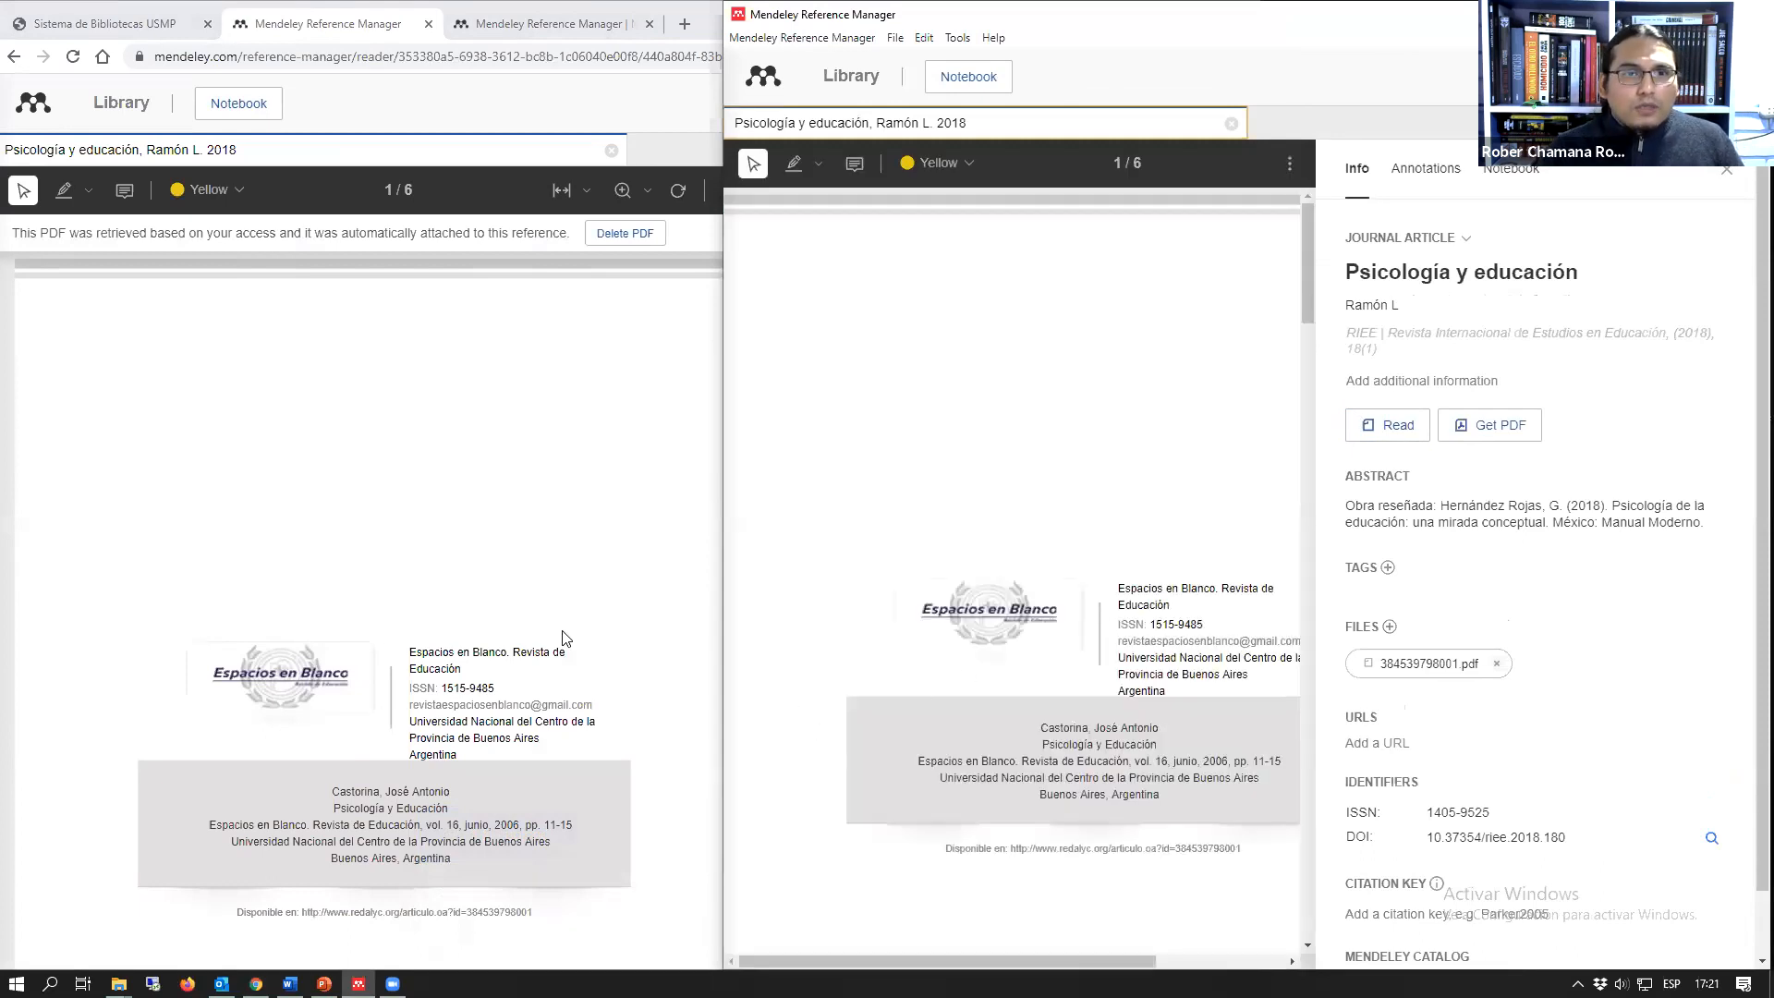
{"action": "left_click", "coordinate": [606, 415]}
{"action": "left_click", "coordinate": [1372, 46]}
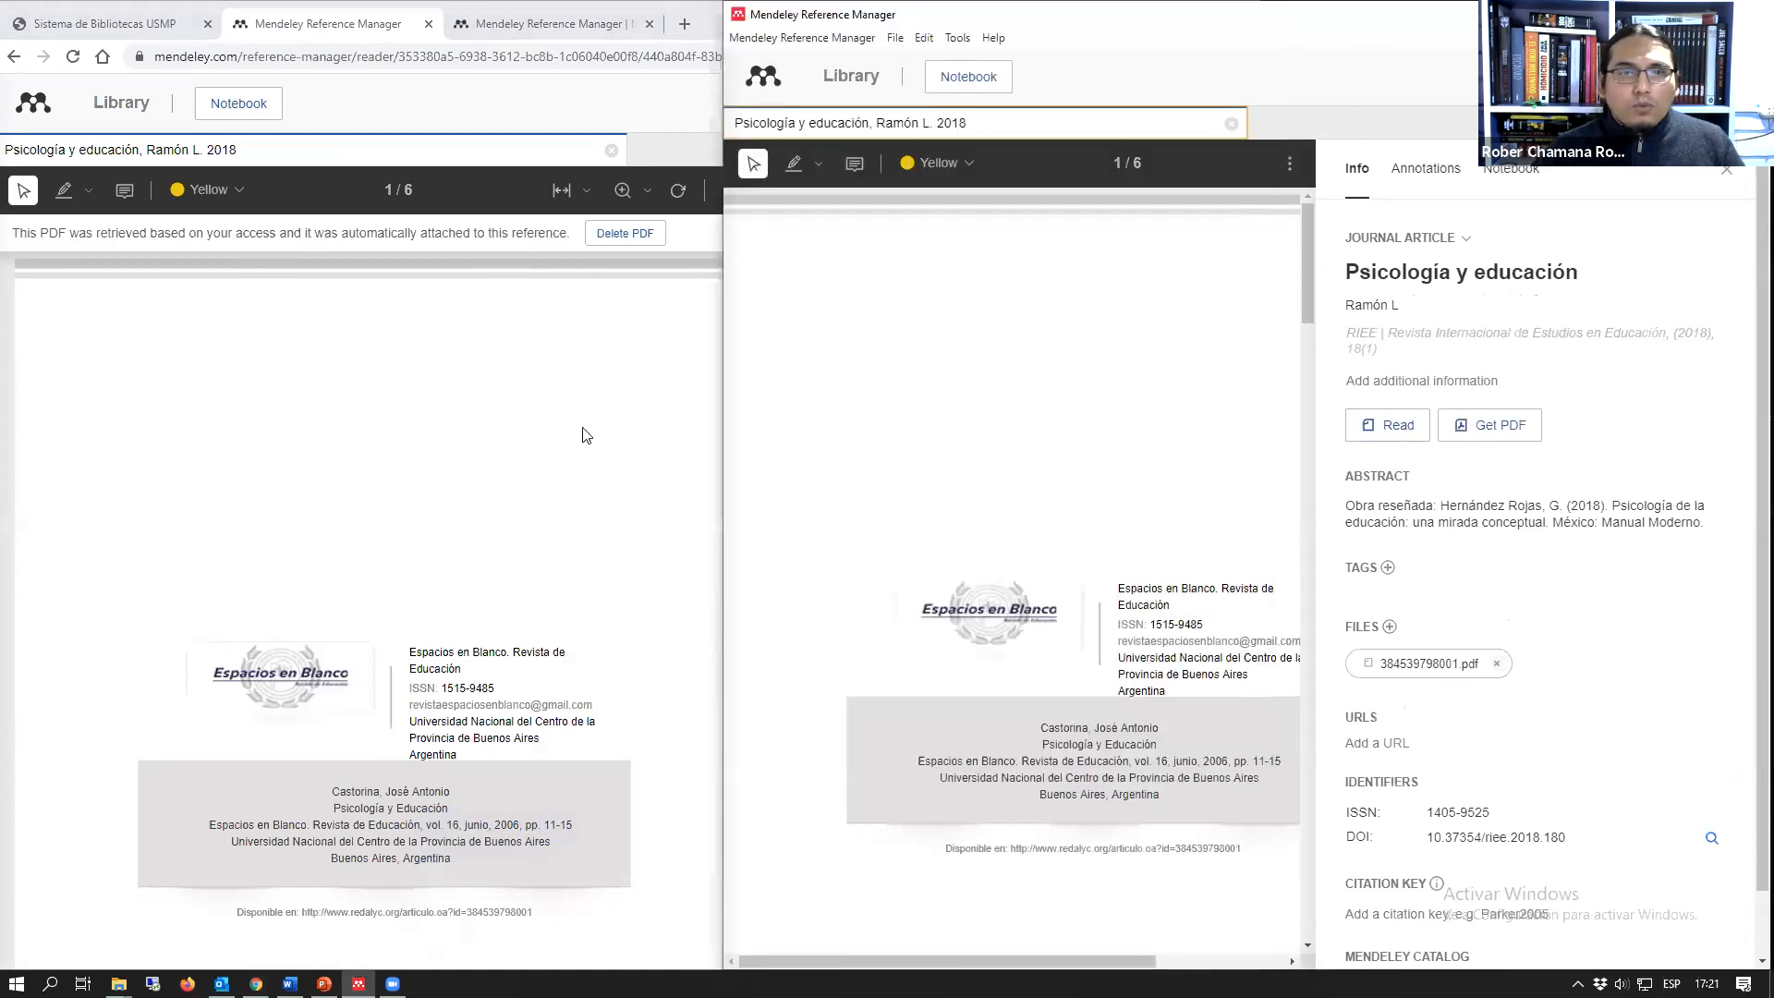
{"action": "left_click", "coordinate": [607, 407]}
{"action": "left_click", "coordinate": [1355, 81]}
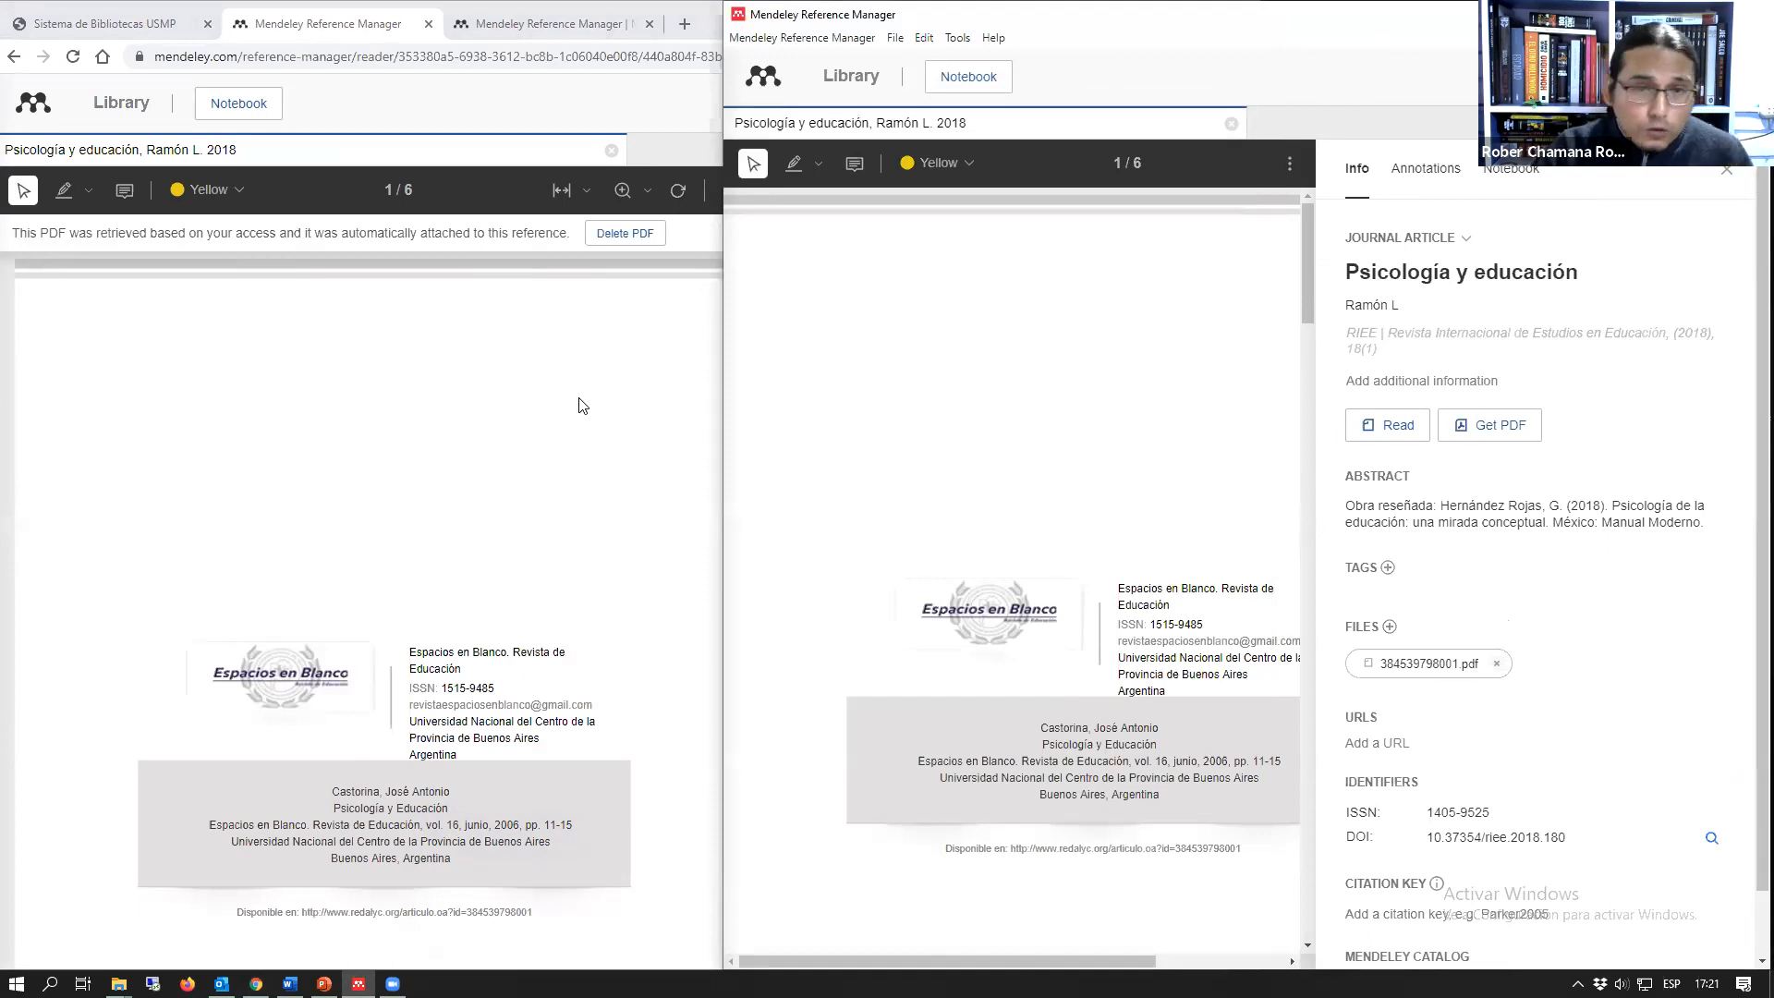
Step: Open the Mendeley Cite product page in the browser, and switch to the prueba.docx document in Word
{"action": "left_click", "coordinate": [504, 28]}
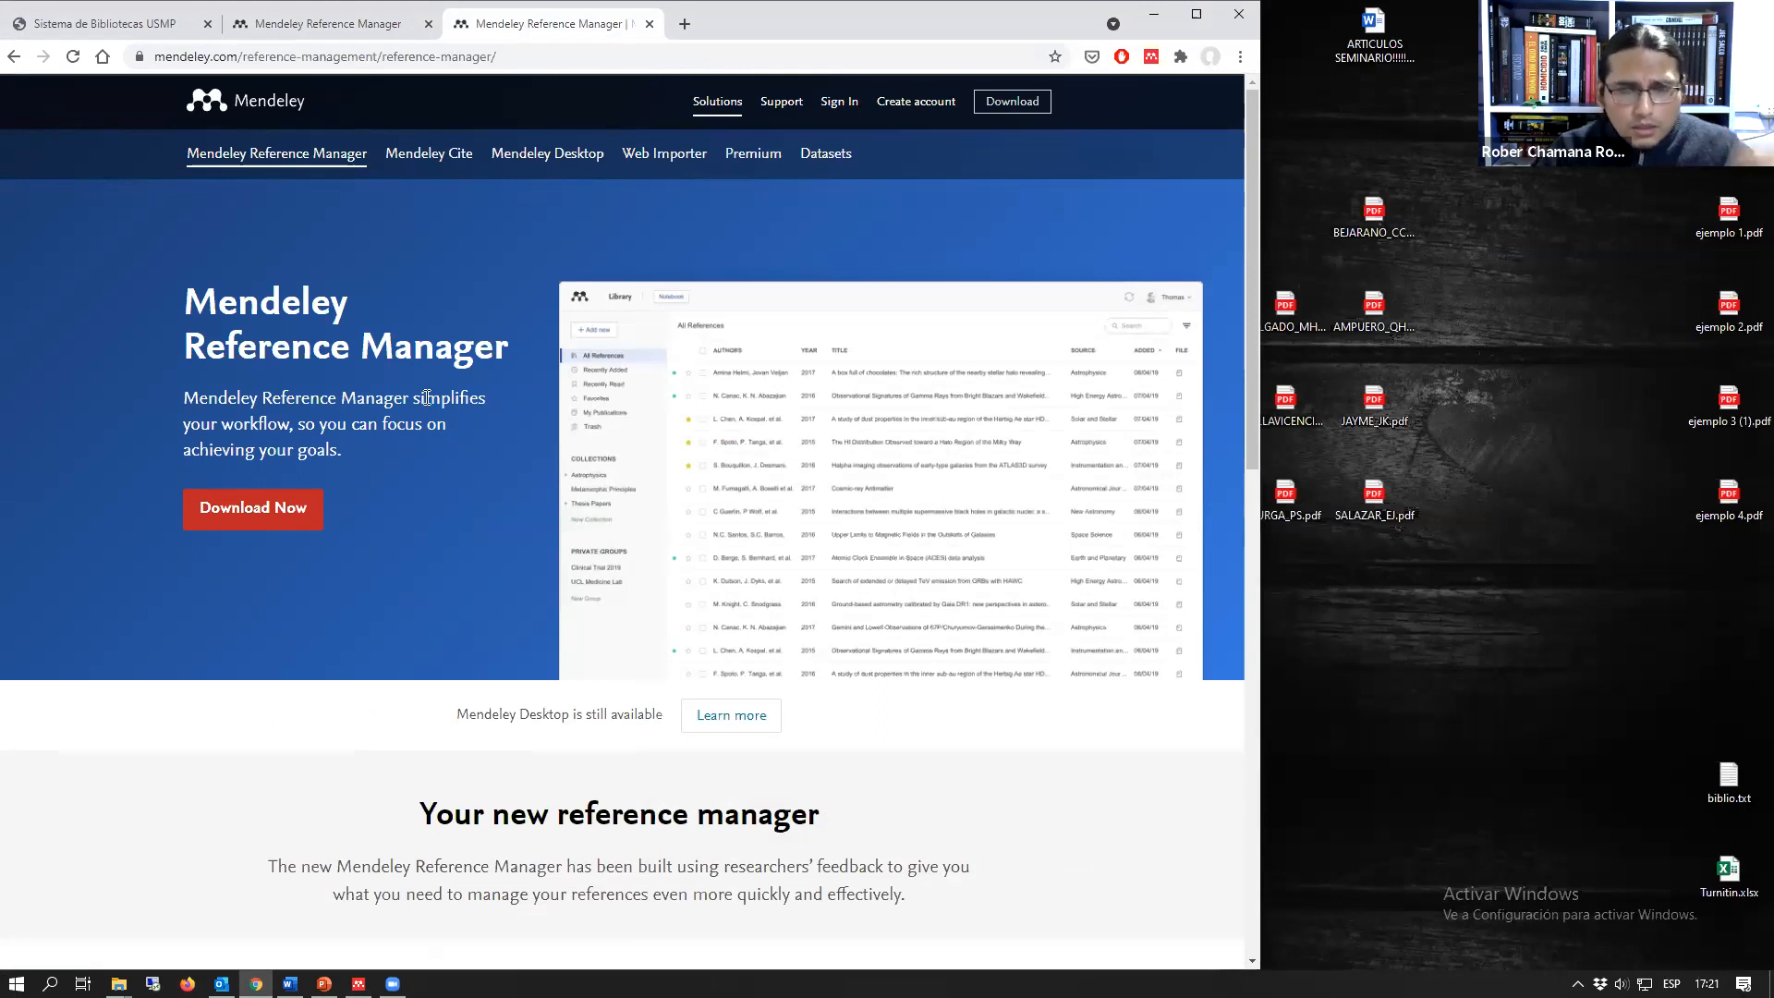
{"action": "left_click", "coordinate": [426, 159]}
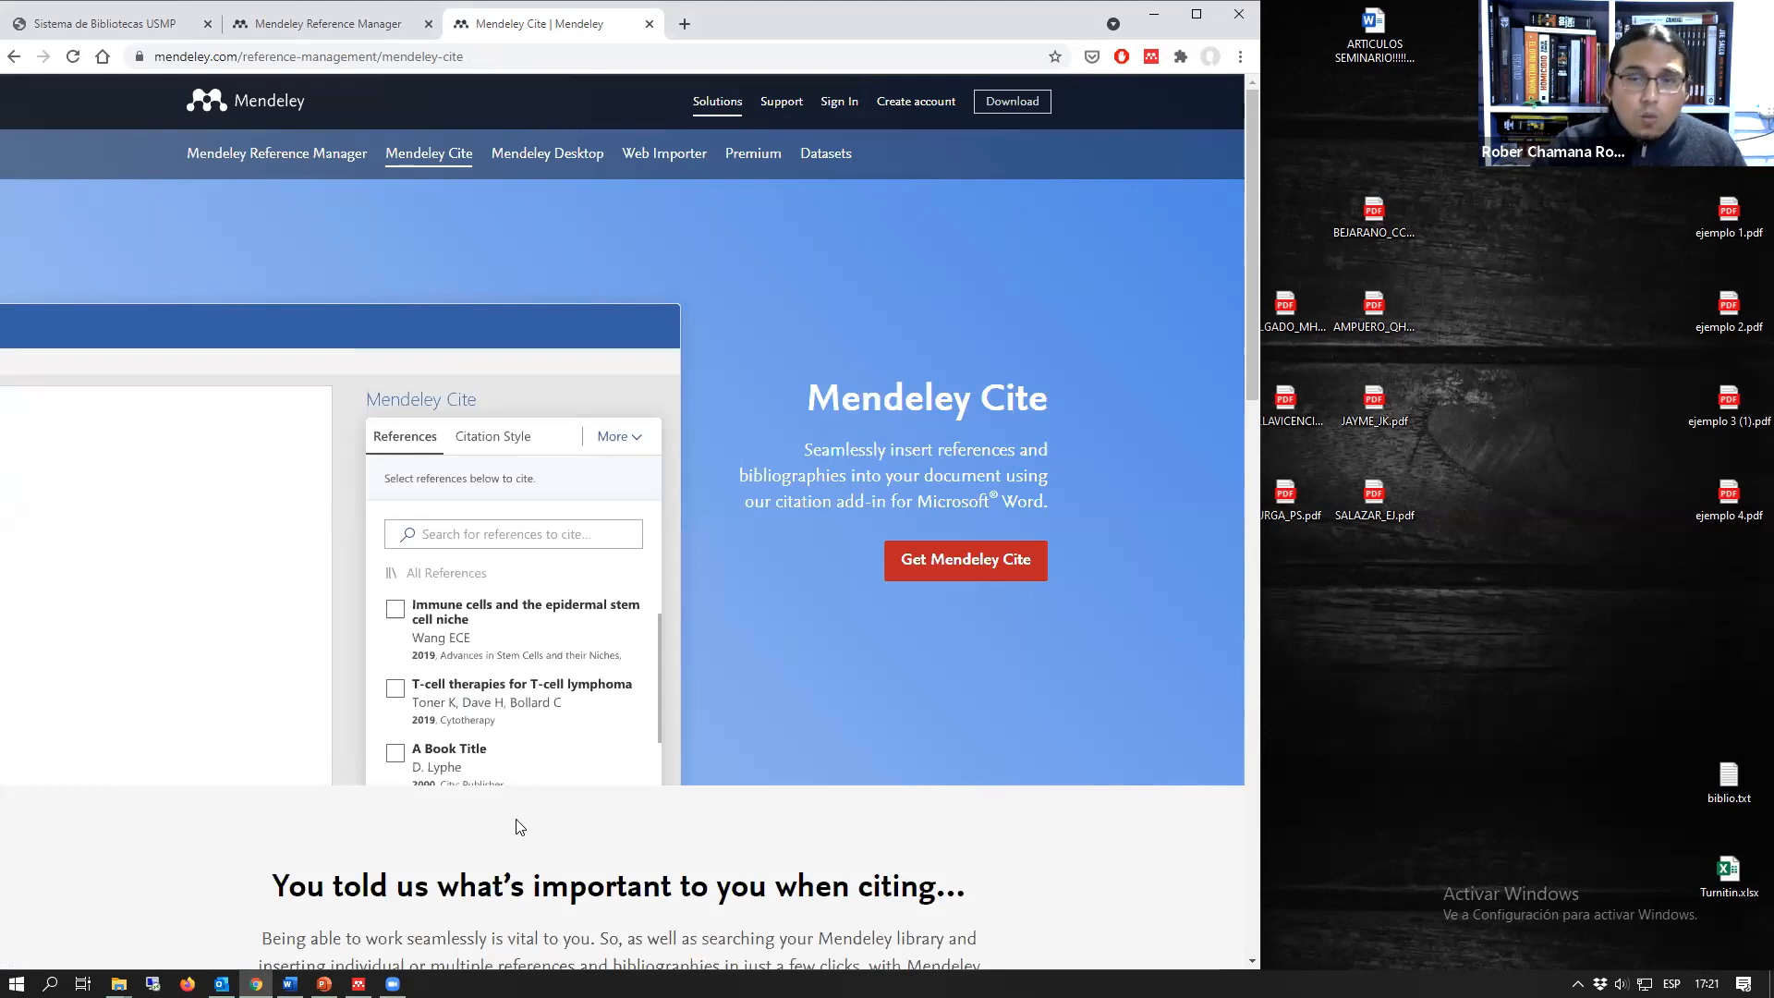
{"action": "left_click", "coordinate": [289, 983]}
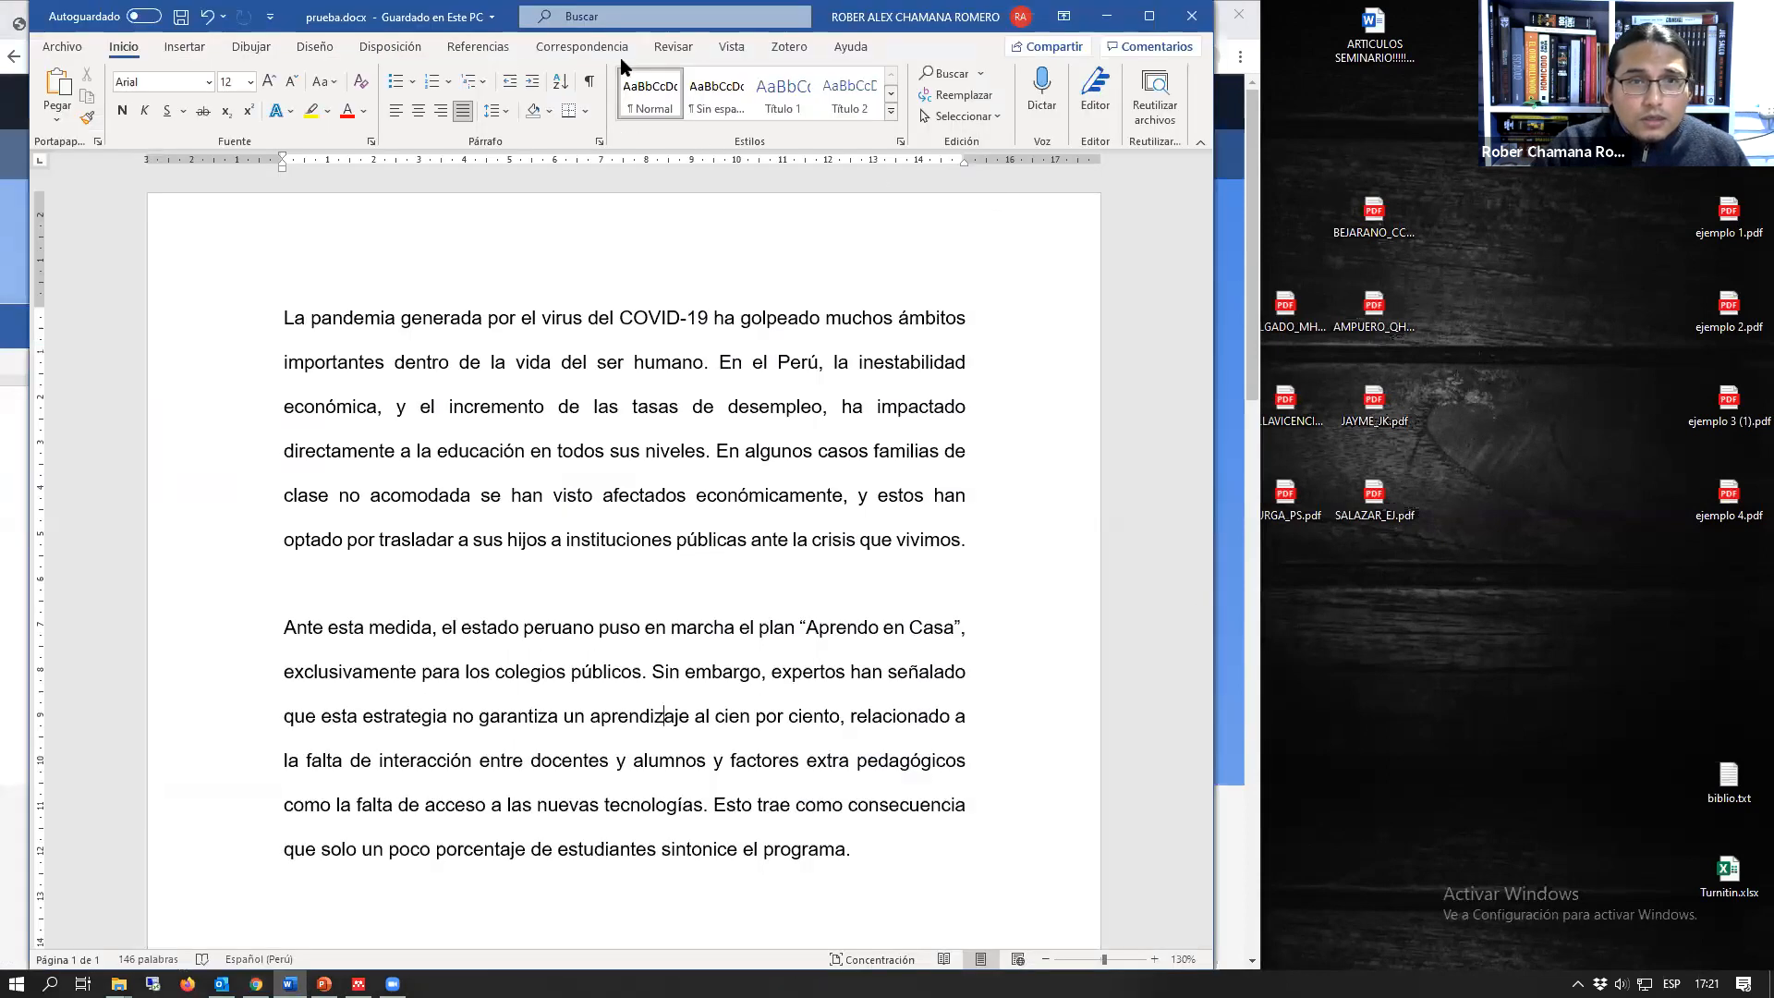
Step: Open the Mendeley Cite add-in in Word, and widen both the Word window and the add-in pane
{"action": "left_click", "coordinate": [666, 54]}
{"action": "left_click", "coordinate": [550, 51]}
{"action": "left_click", "coordinate": [477, 54]}
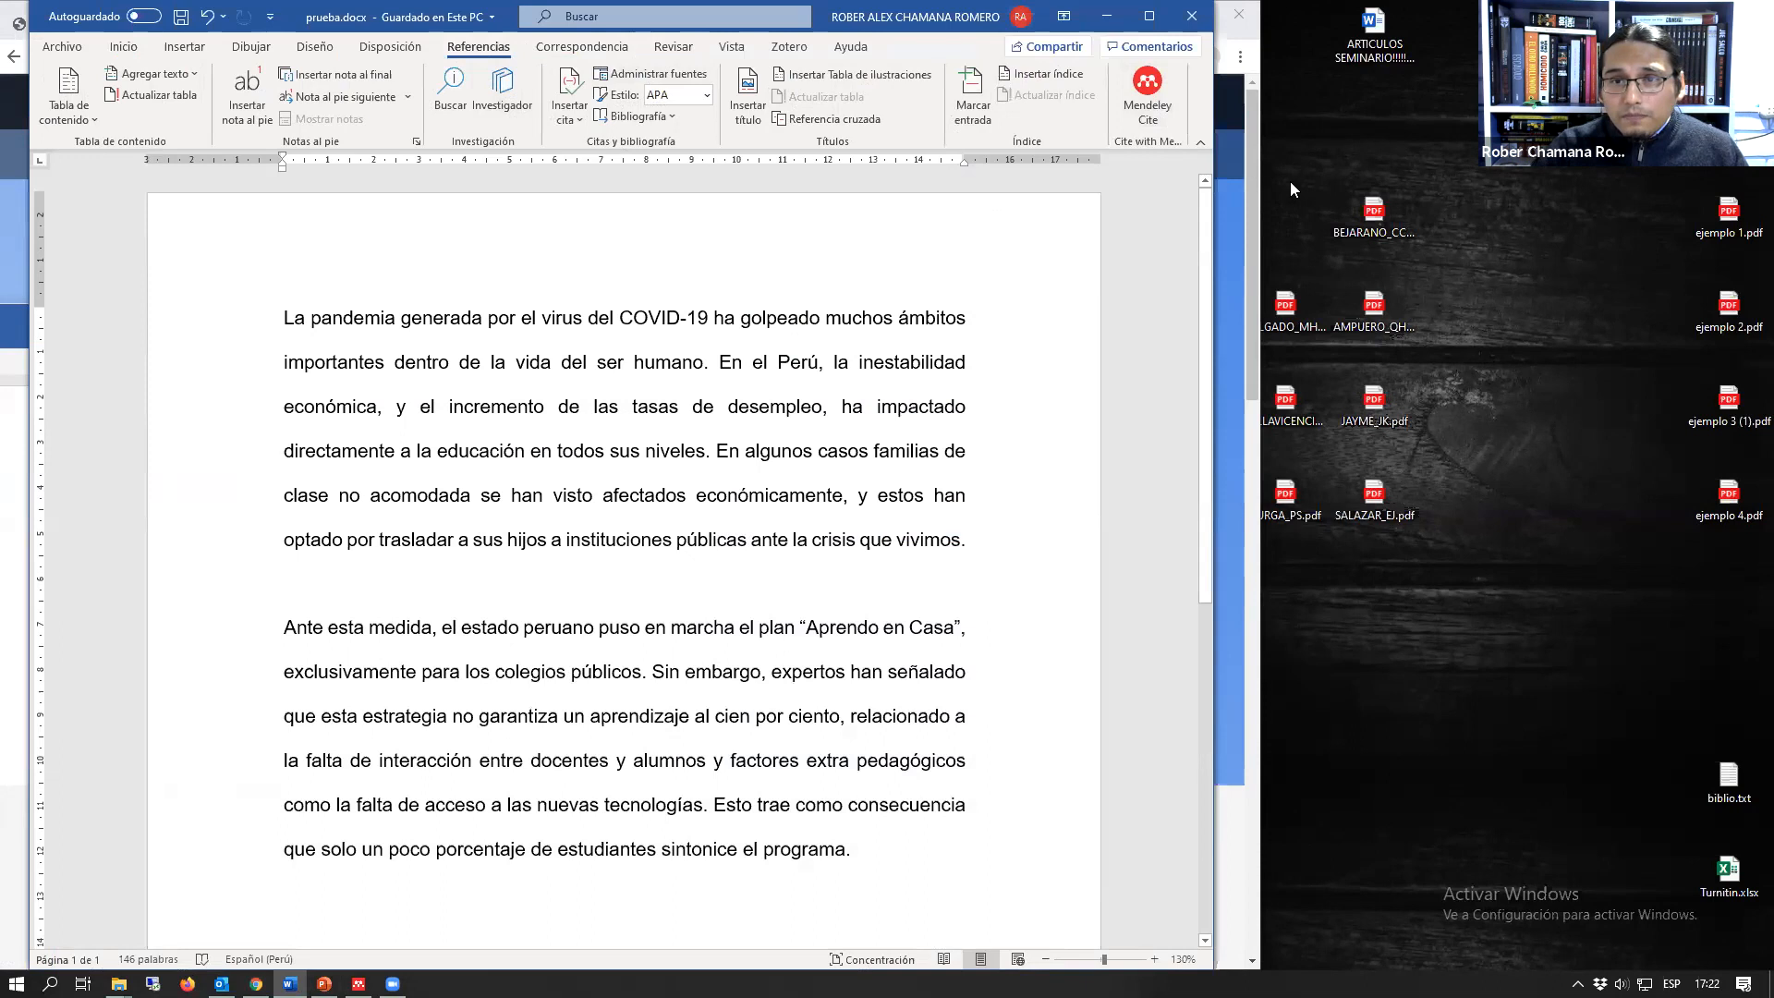
{"action": "left_click_drag", "start_coordinate": [1213, 159], "coordinate": [1444, 148]}
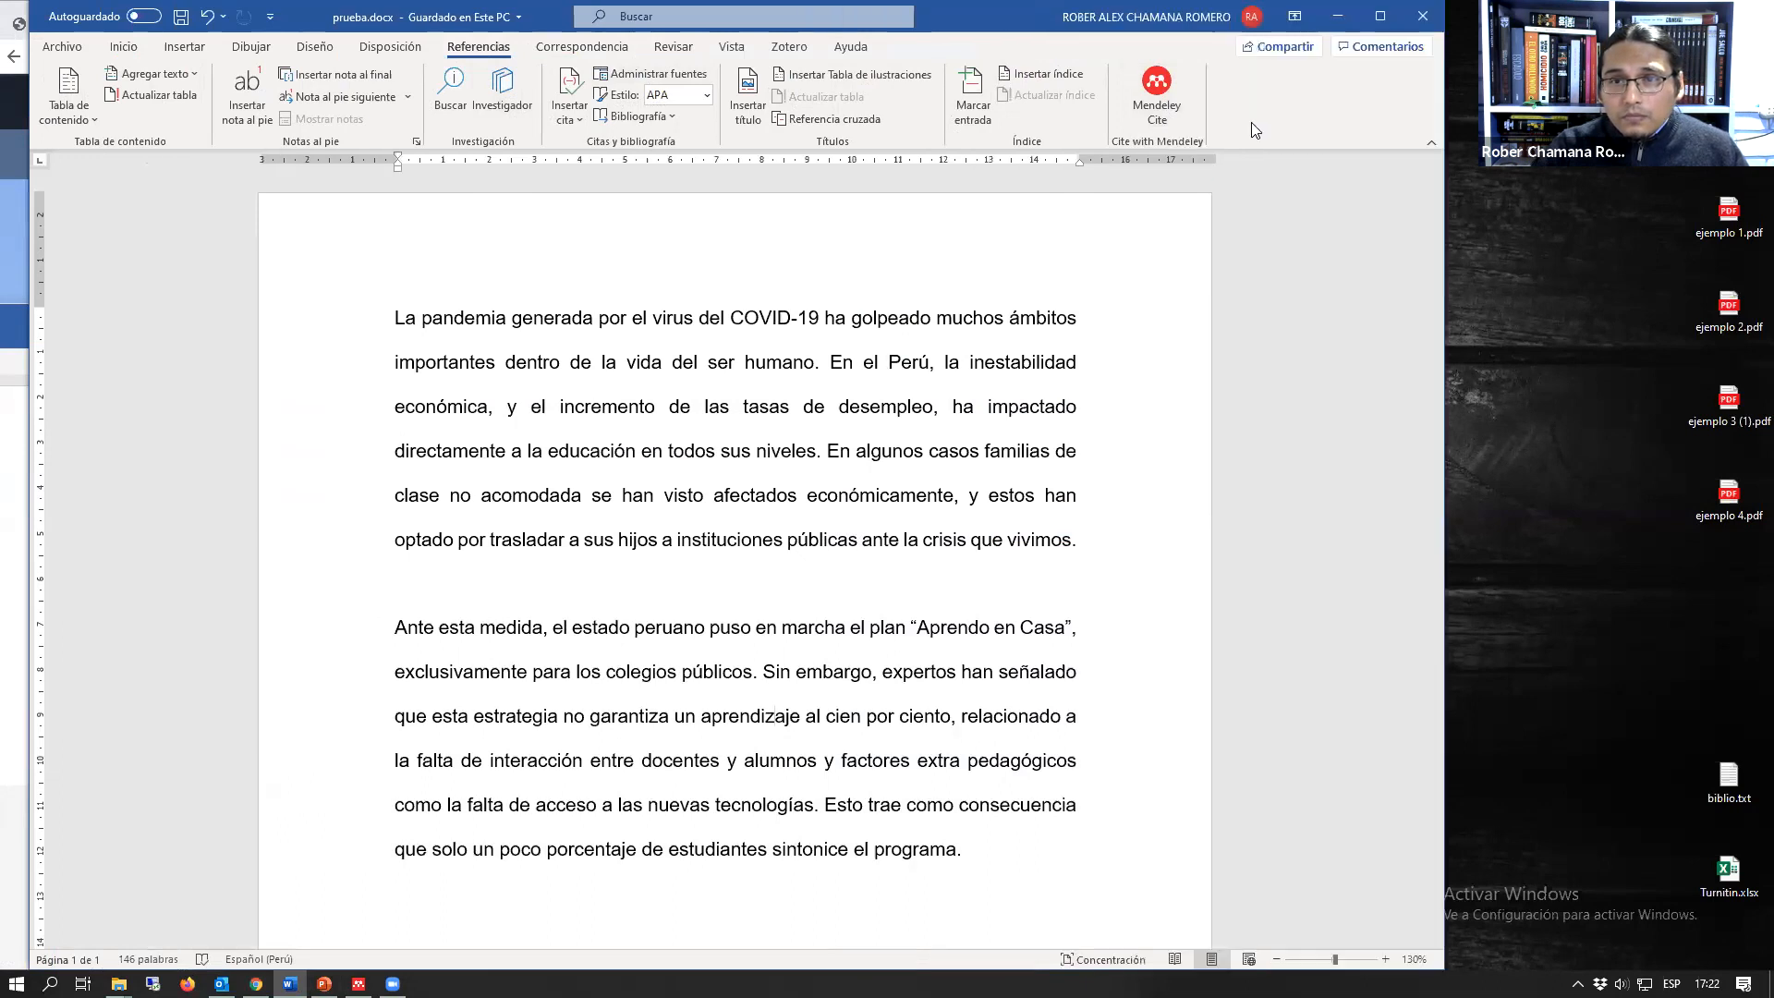
{"action": "left_click", "coordinate": [1156, 97]}
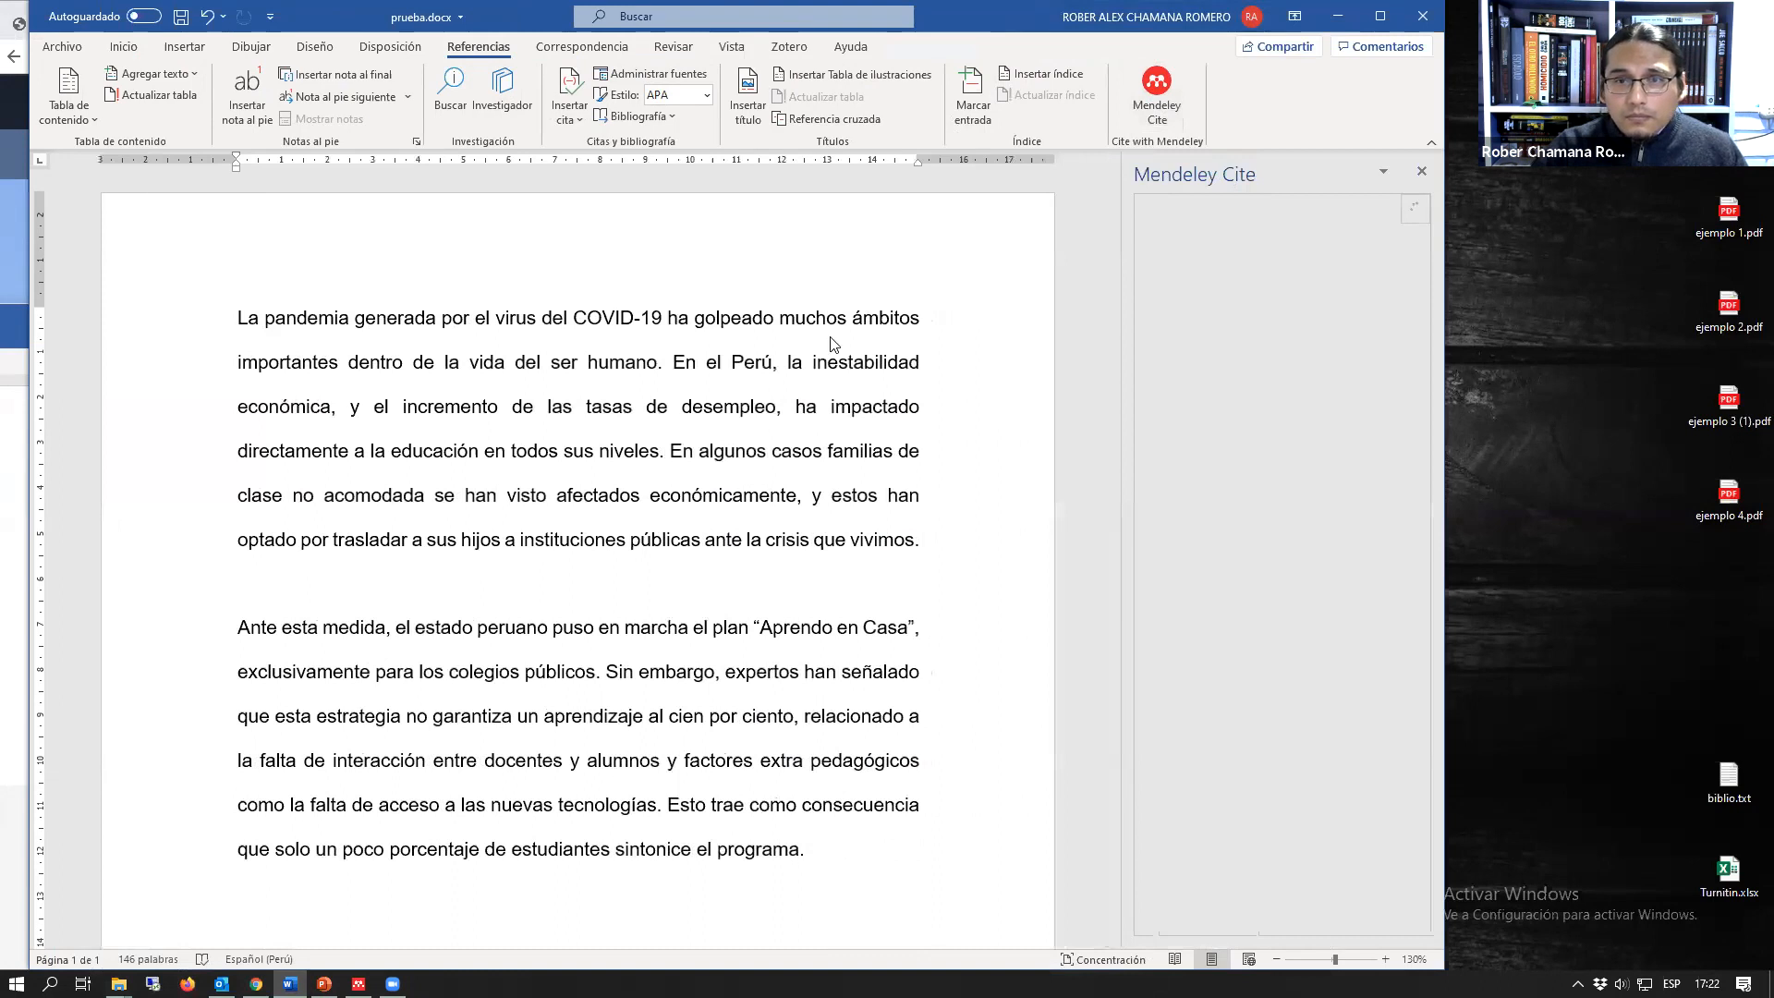
{"action": "left_click_drag", "start_coordinate": [1124, 412], "coordinate": [884, 429]}
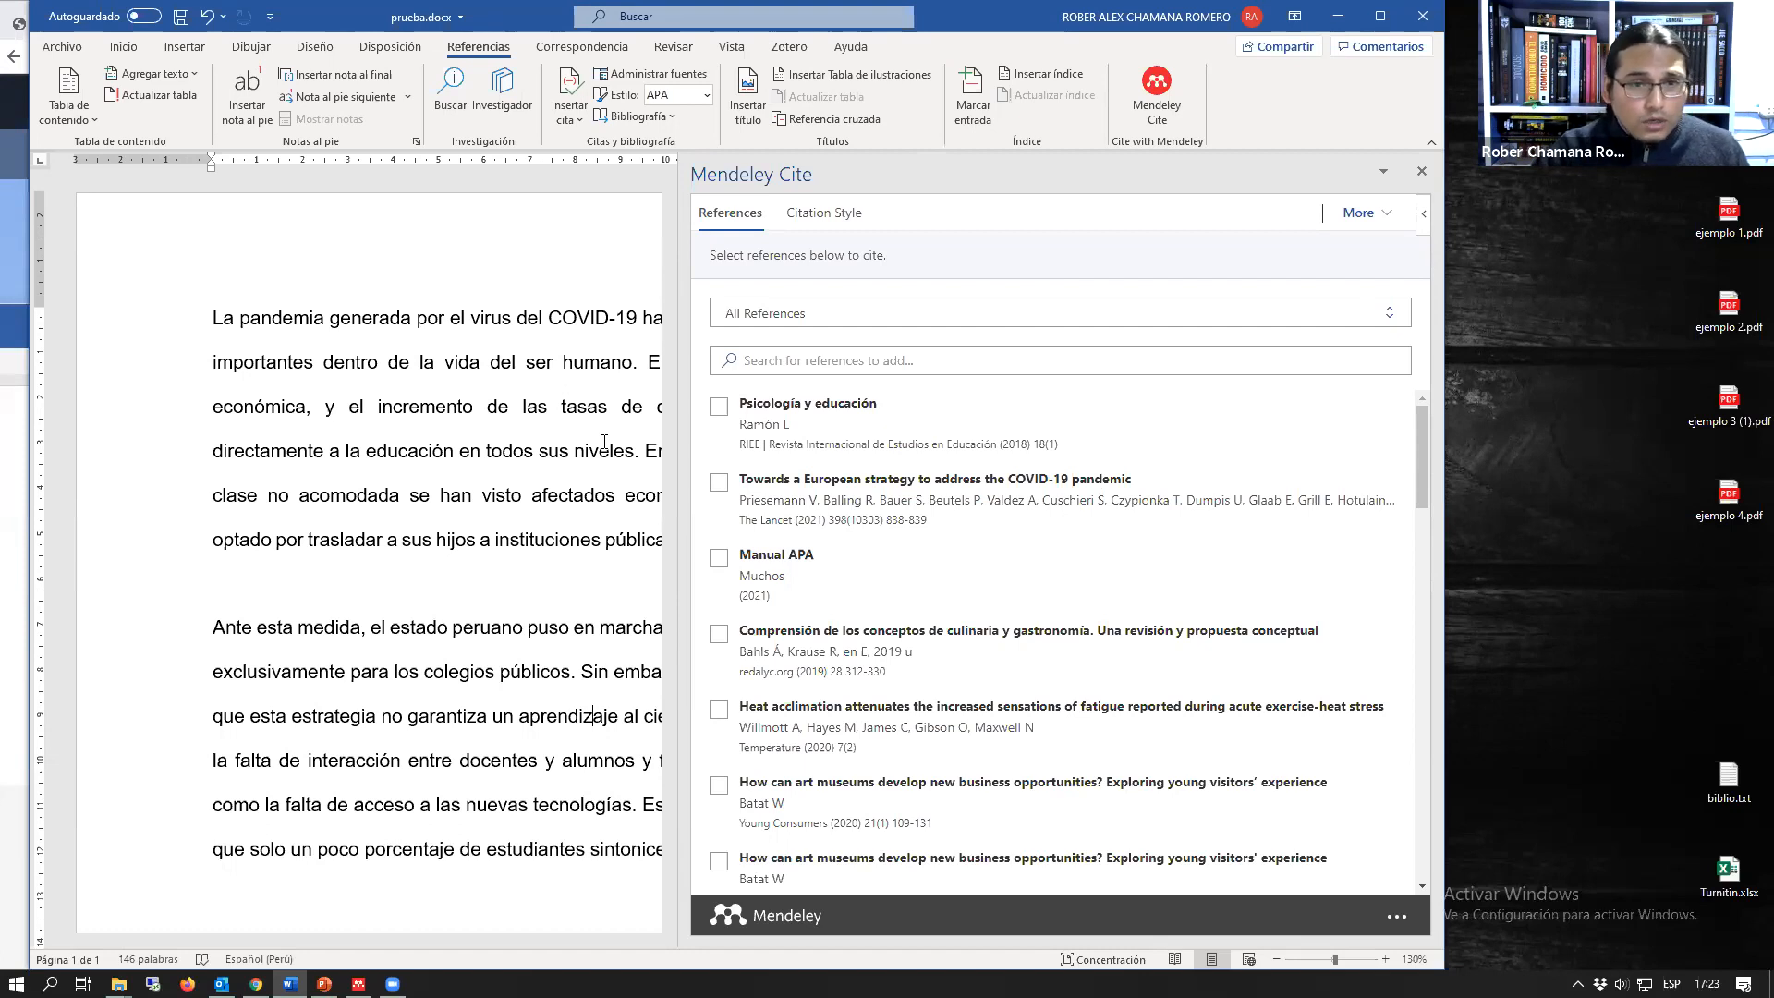
Step: Minimize Word and view the Mendeley Desktop and Web Importer product pages in the browser
{"action": "left_click", "coordinate": [1326, 22]}
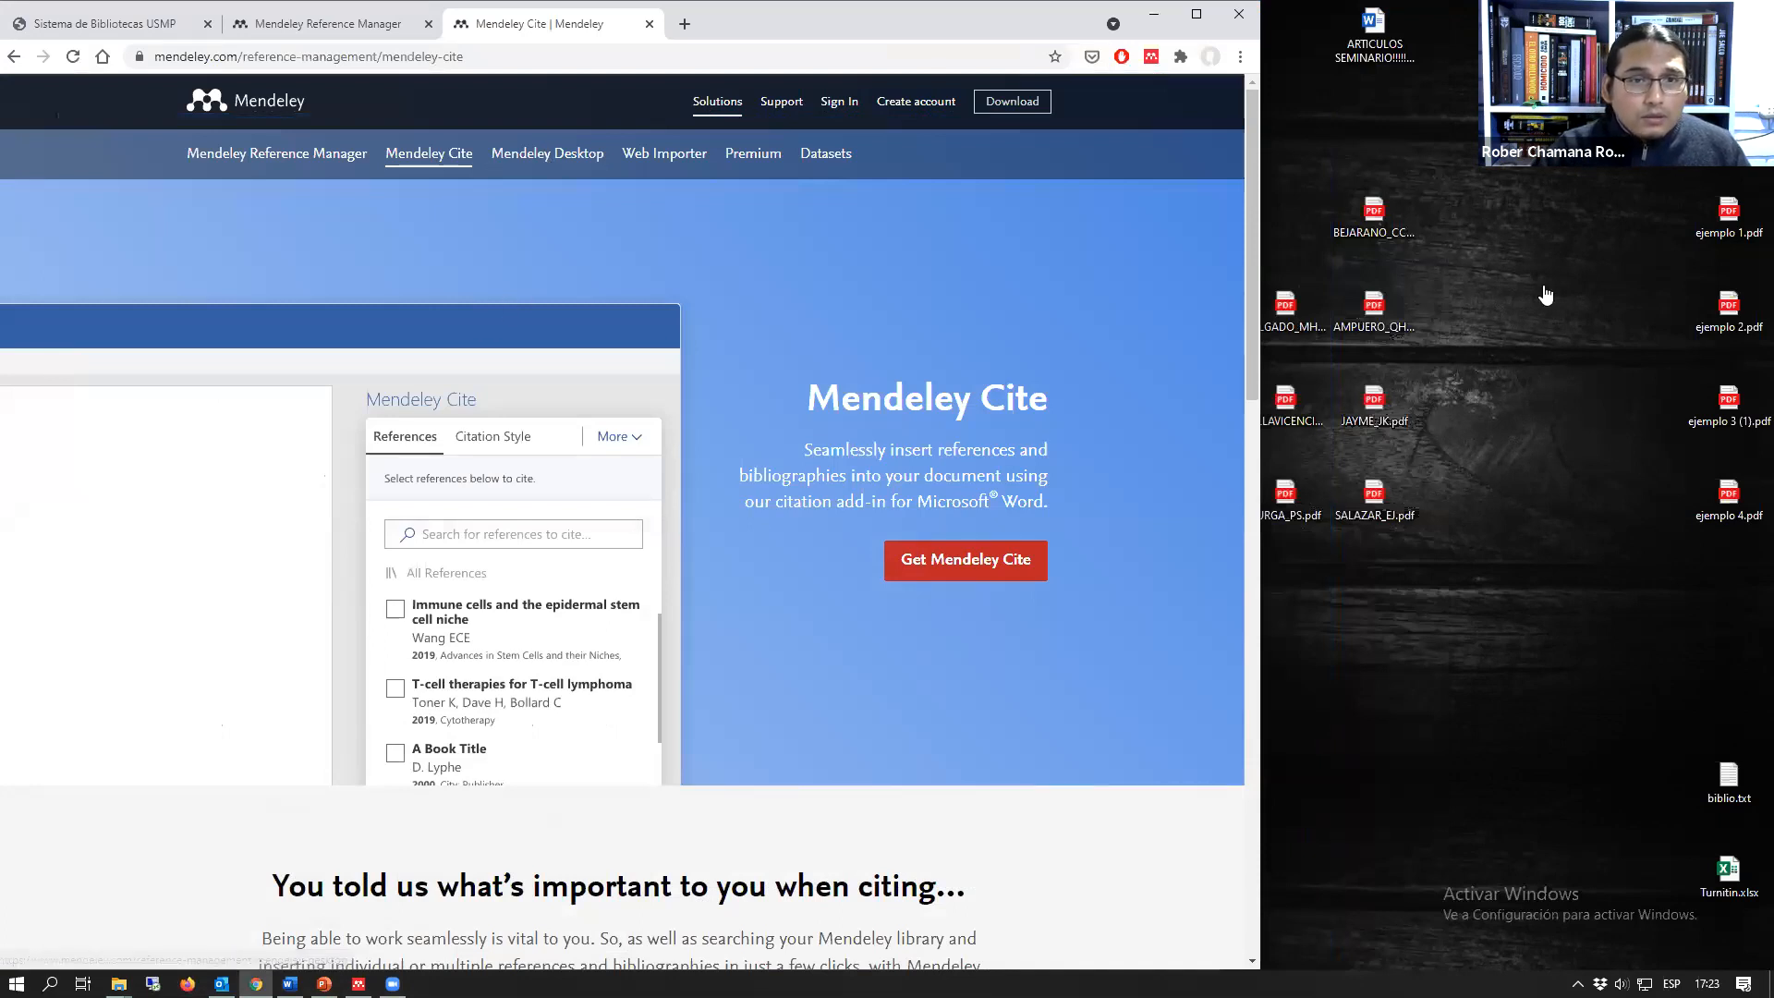
{"action": "left_click", "coordinate": [547, 154]}
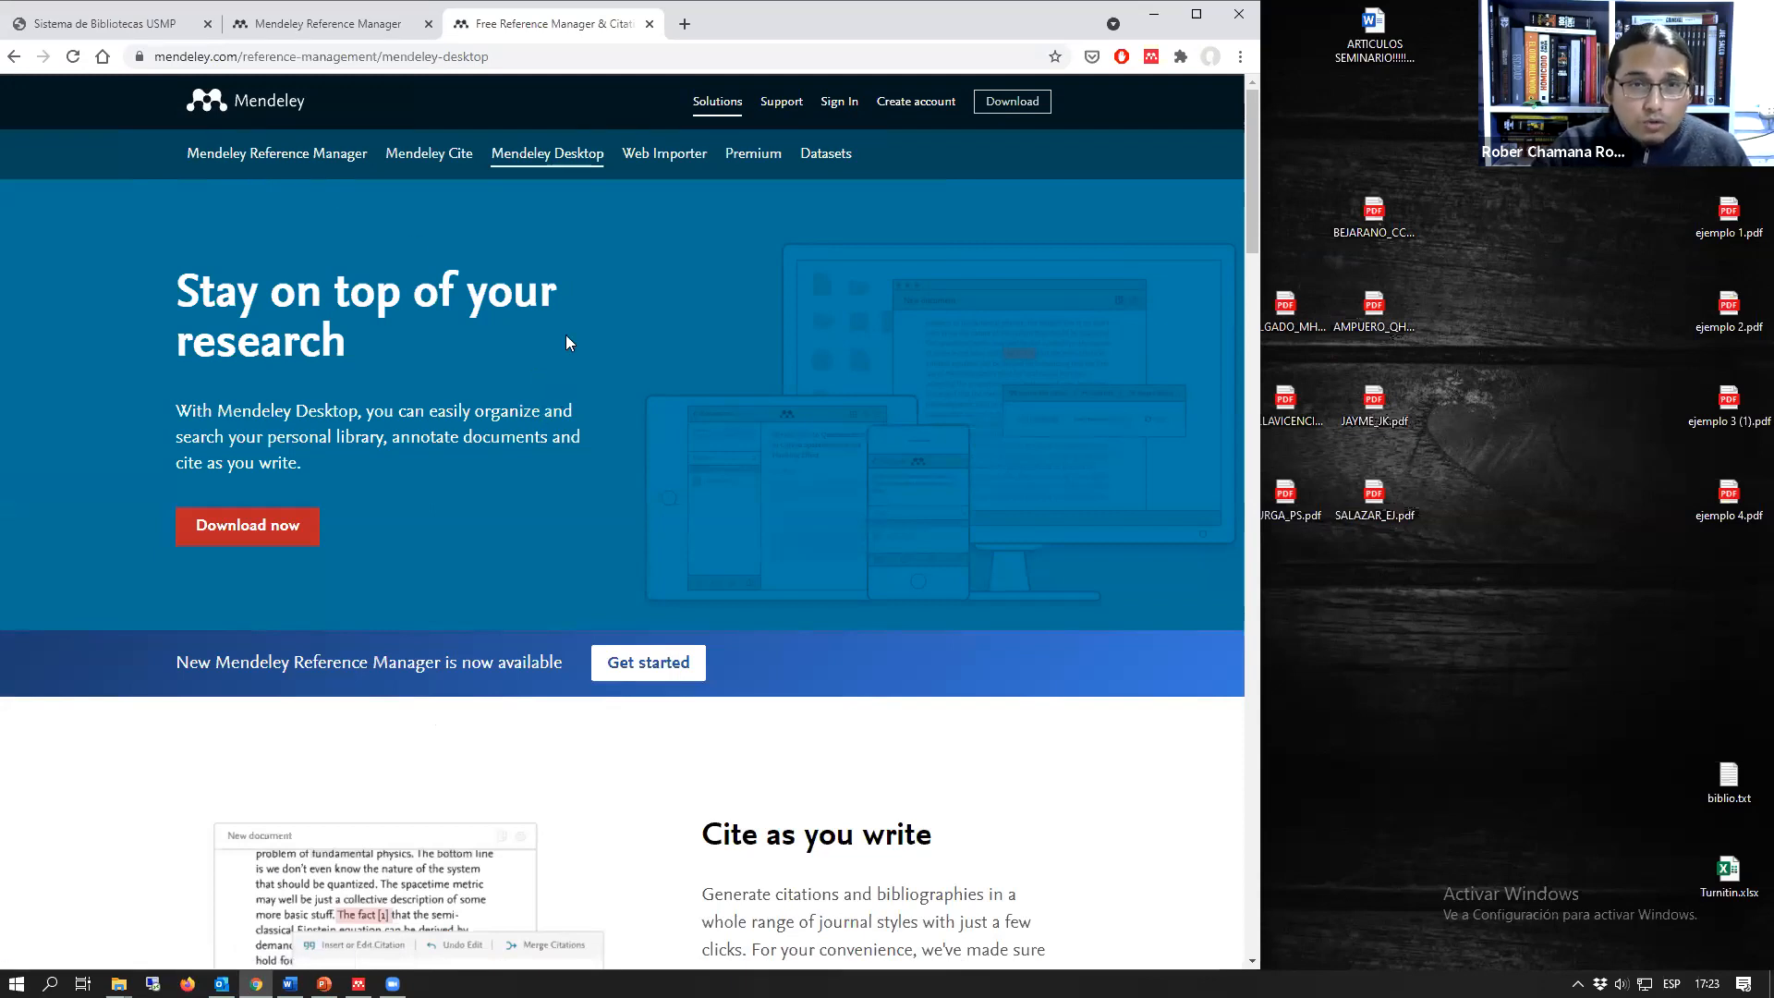
{"action": "left_click", "coordinate": [669, 157]}
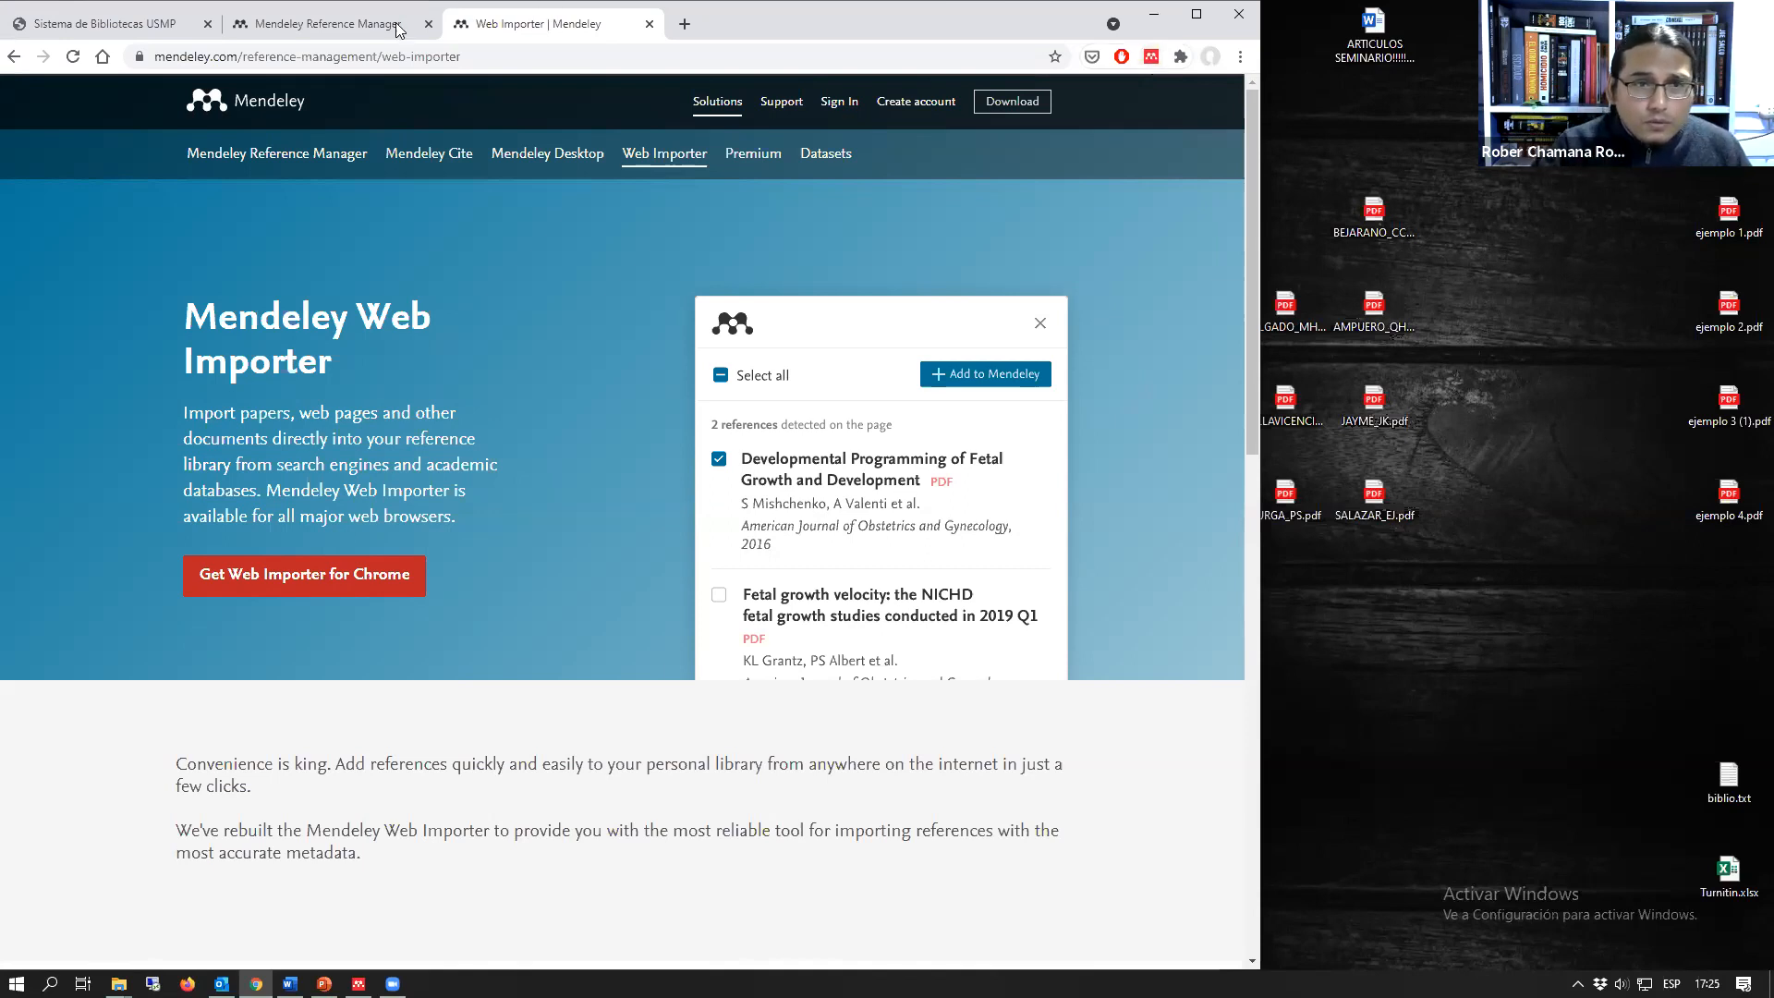
Step: Return to the web library, and close the "Psicología y educación" PDF and its details
{"action": "left_click", "coordinate": [351, 24]}
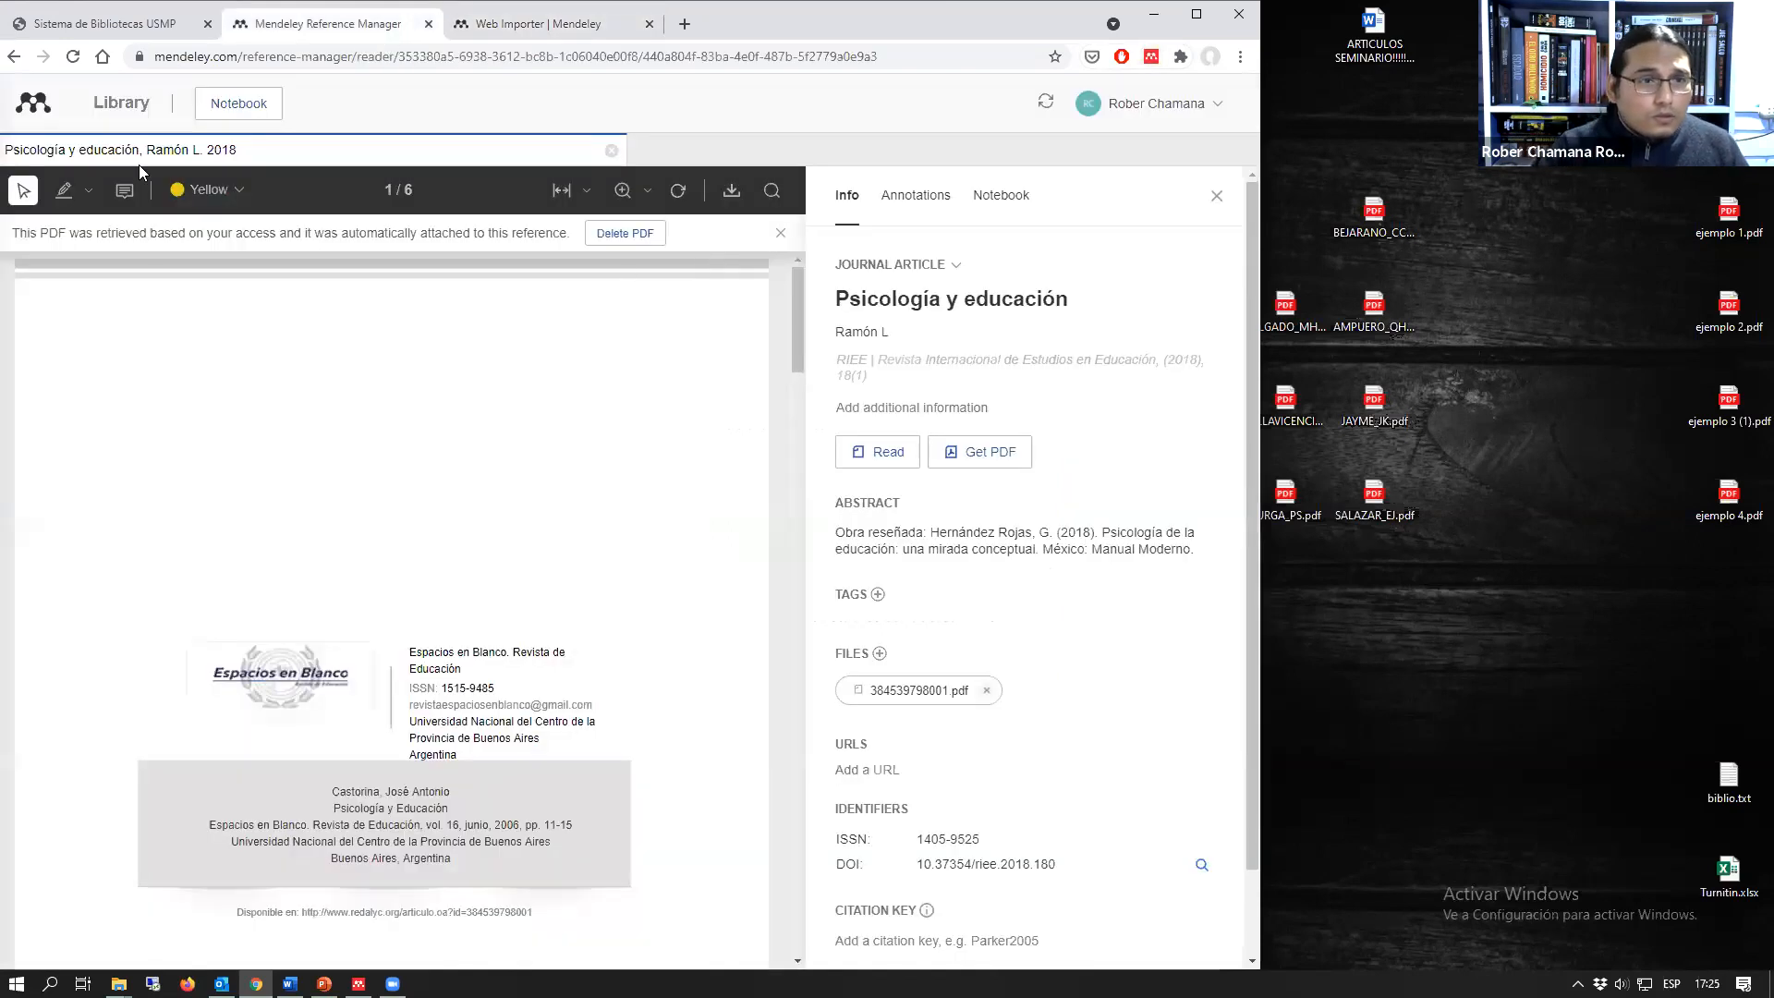
{"action": "left_click", "coordinate": [611, 150]}
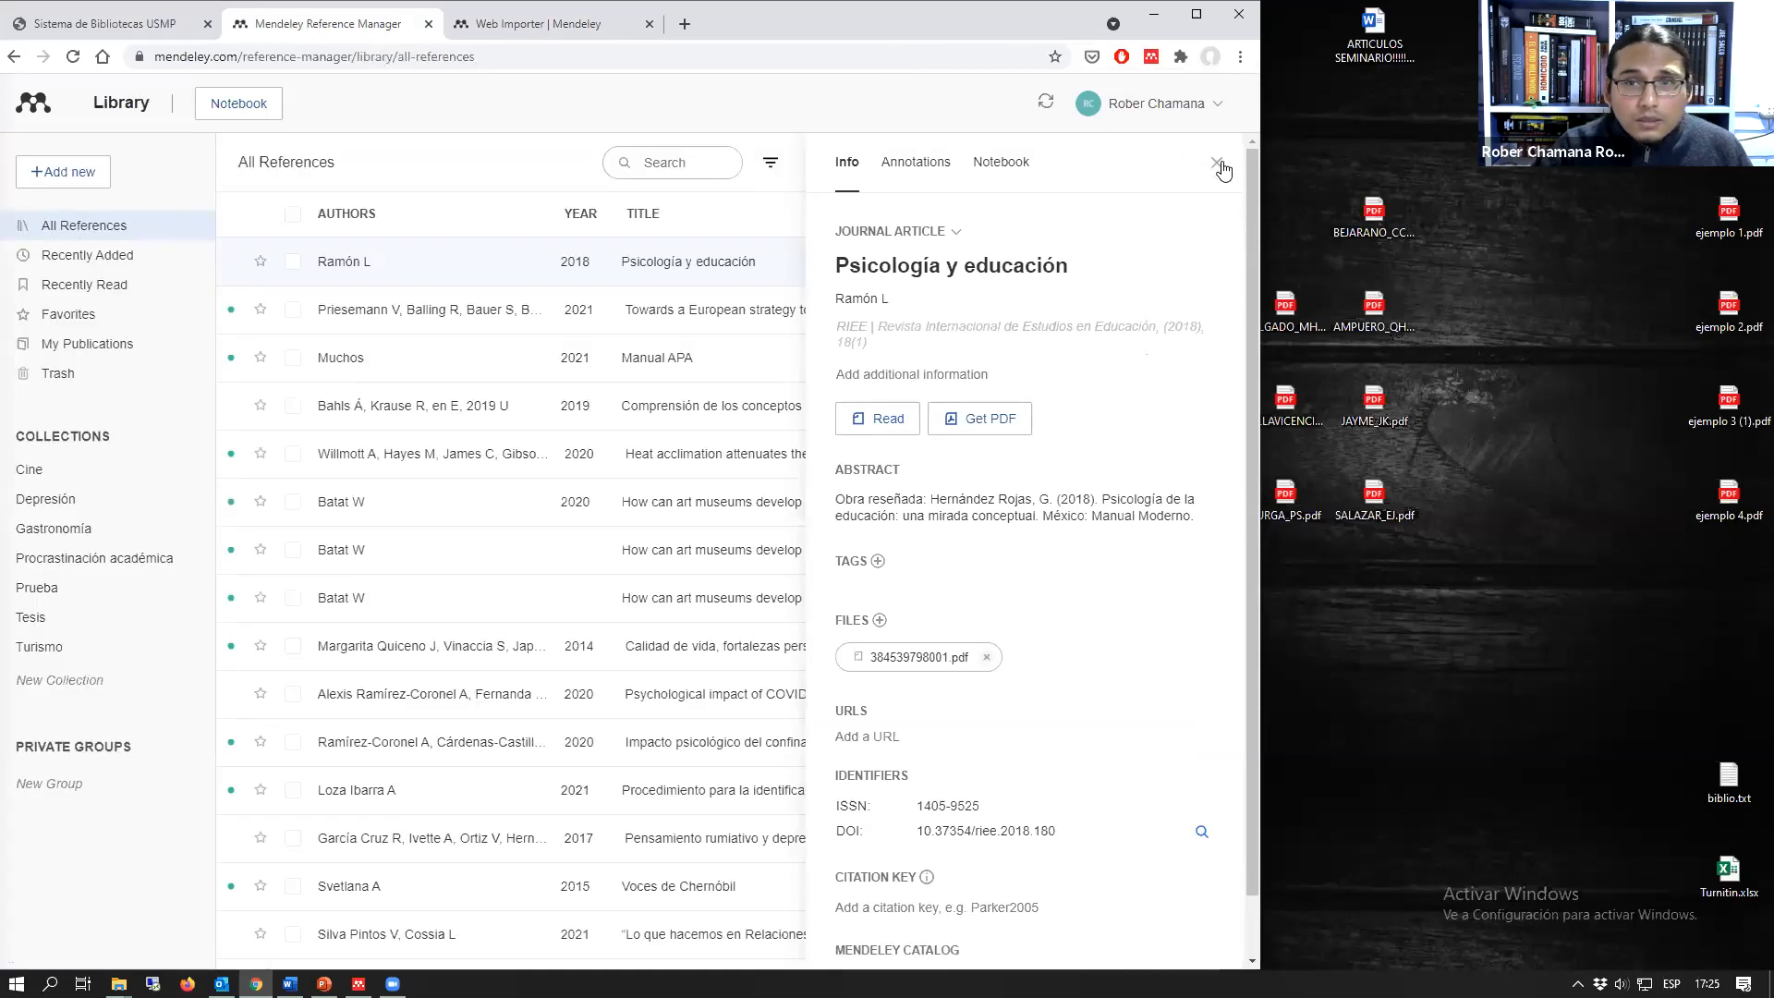
{"action": "left_click", "coordinate": [1217, 162]}
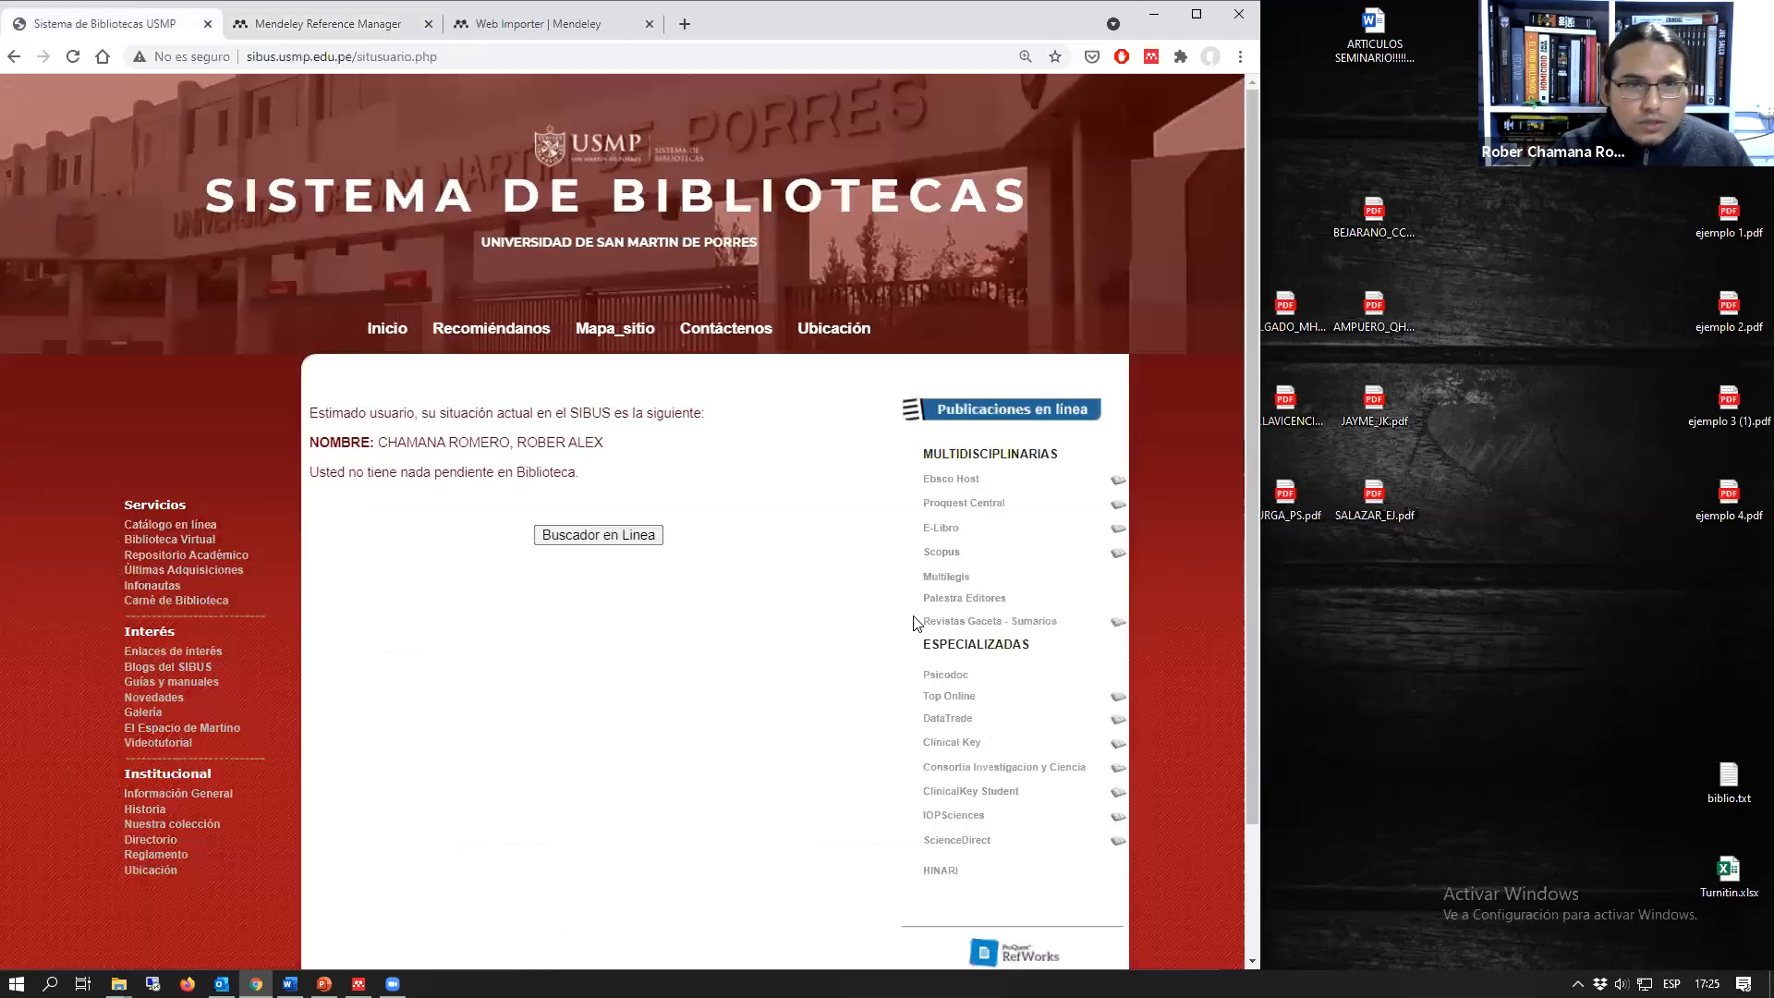
Step: Open Scopus and ScienceDirect from the Sistema de Bibliotecas USMP page, and view both sites, ending on ScienceDirect
{"action": "left_click", "coordinate": [106, 25]}
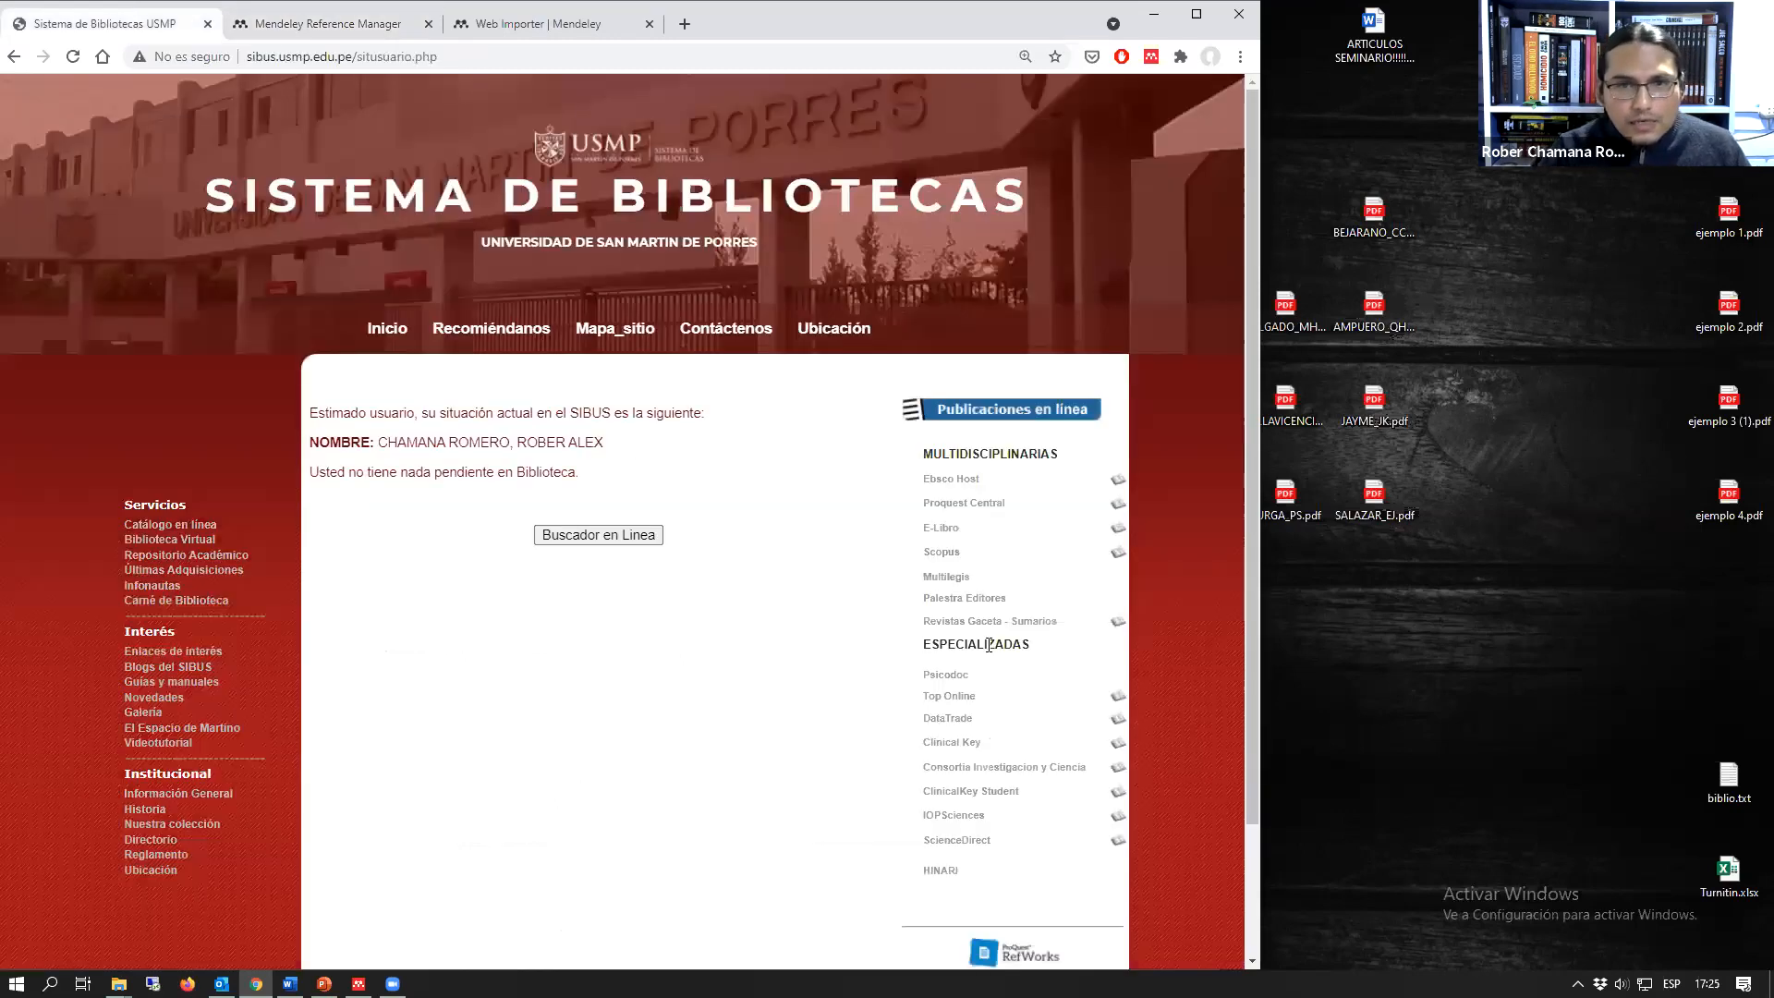
{"action": "left_click", "coordinate": [946, 554]}
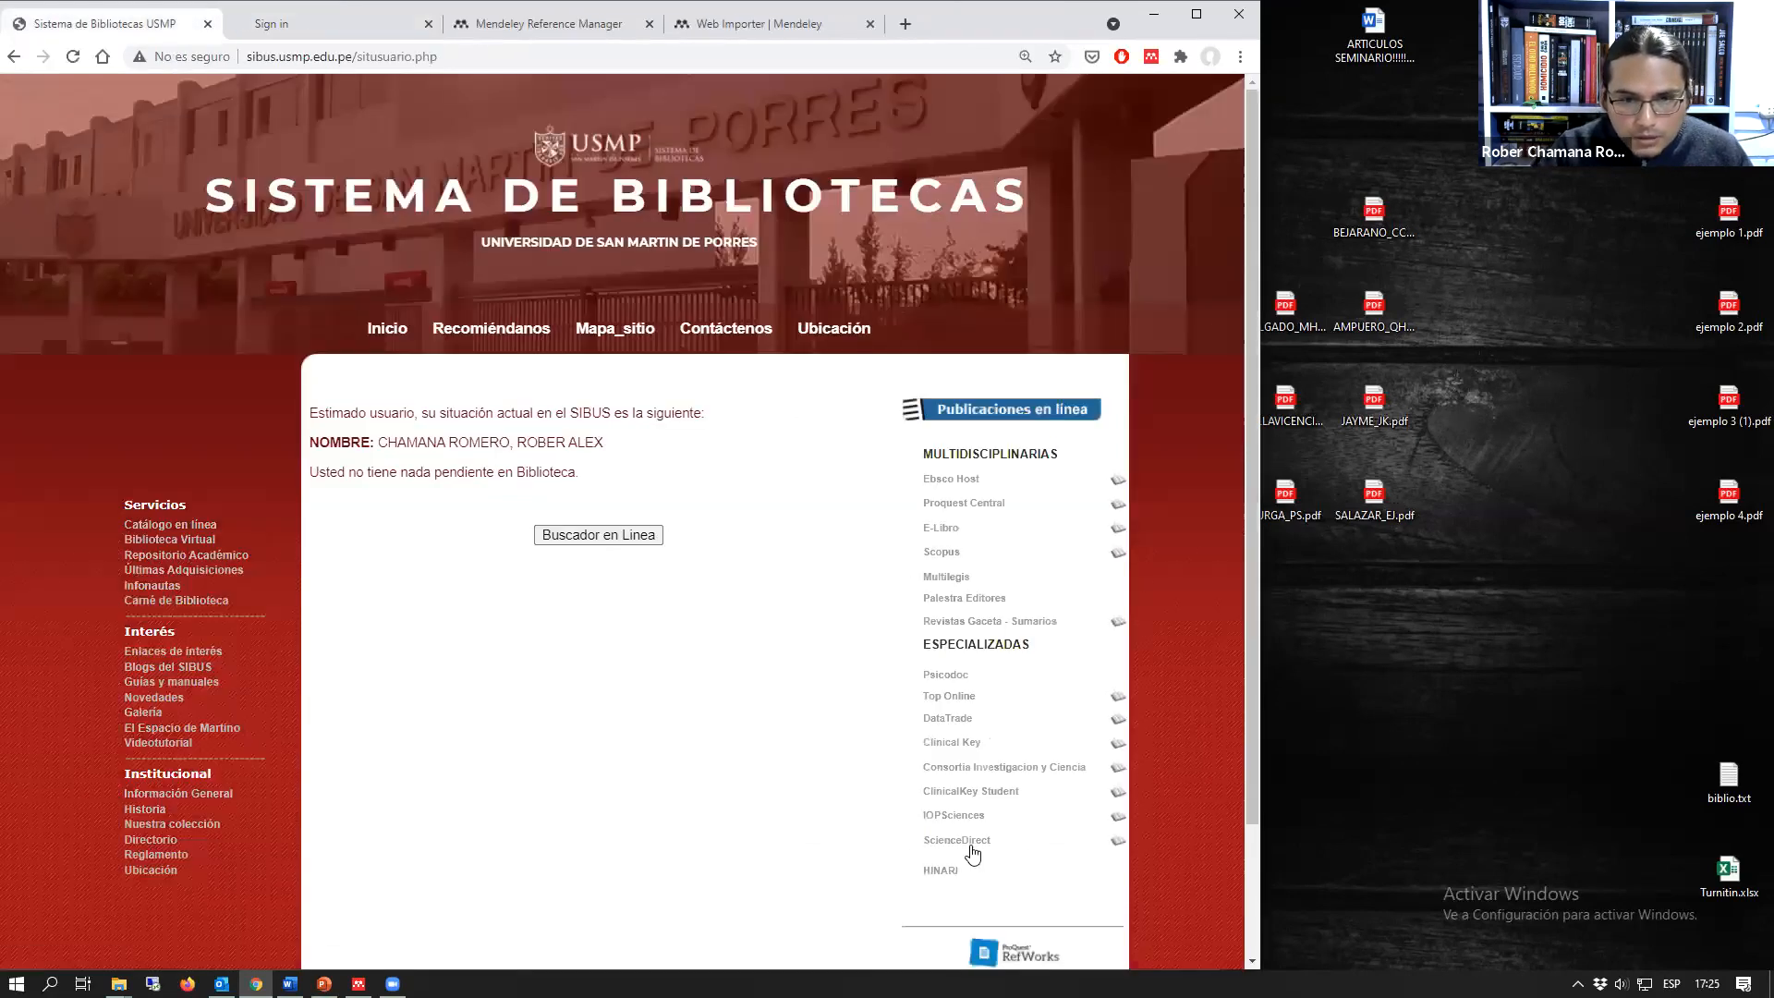
{"action": "left_click", "coordinate": [969, 845]}
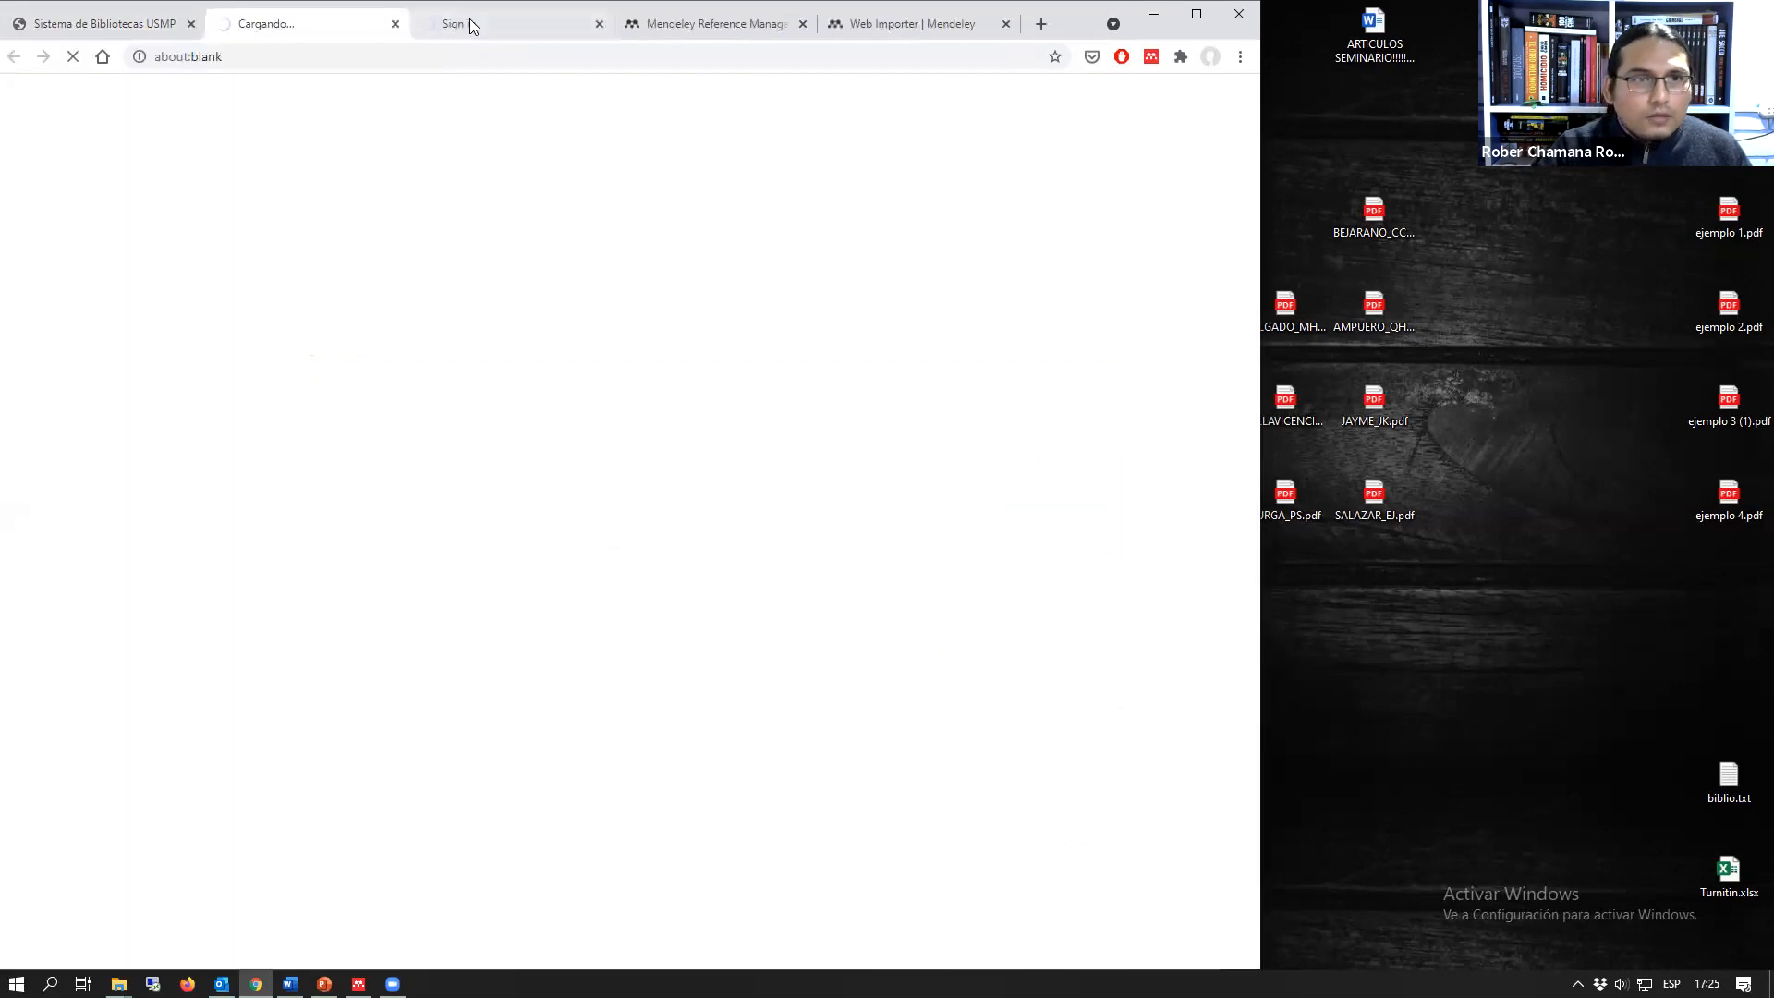
{"action": "left_click", "coordinate": [471, 26]}
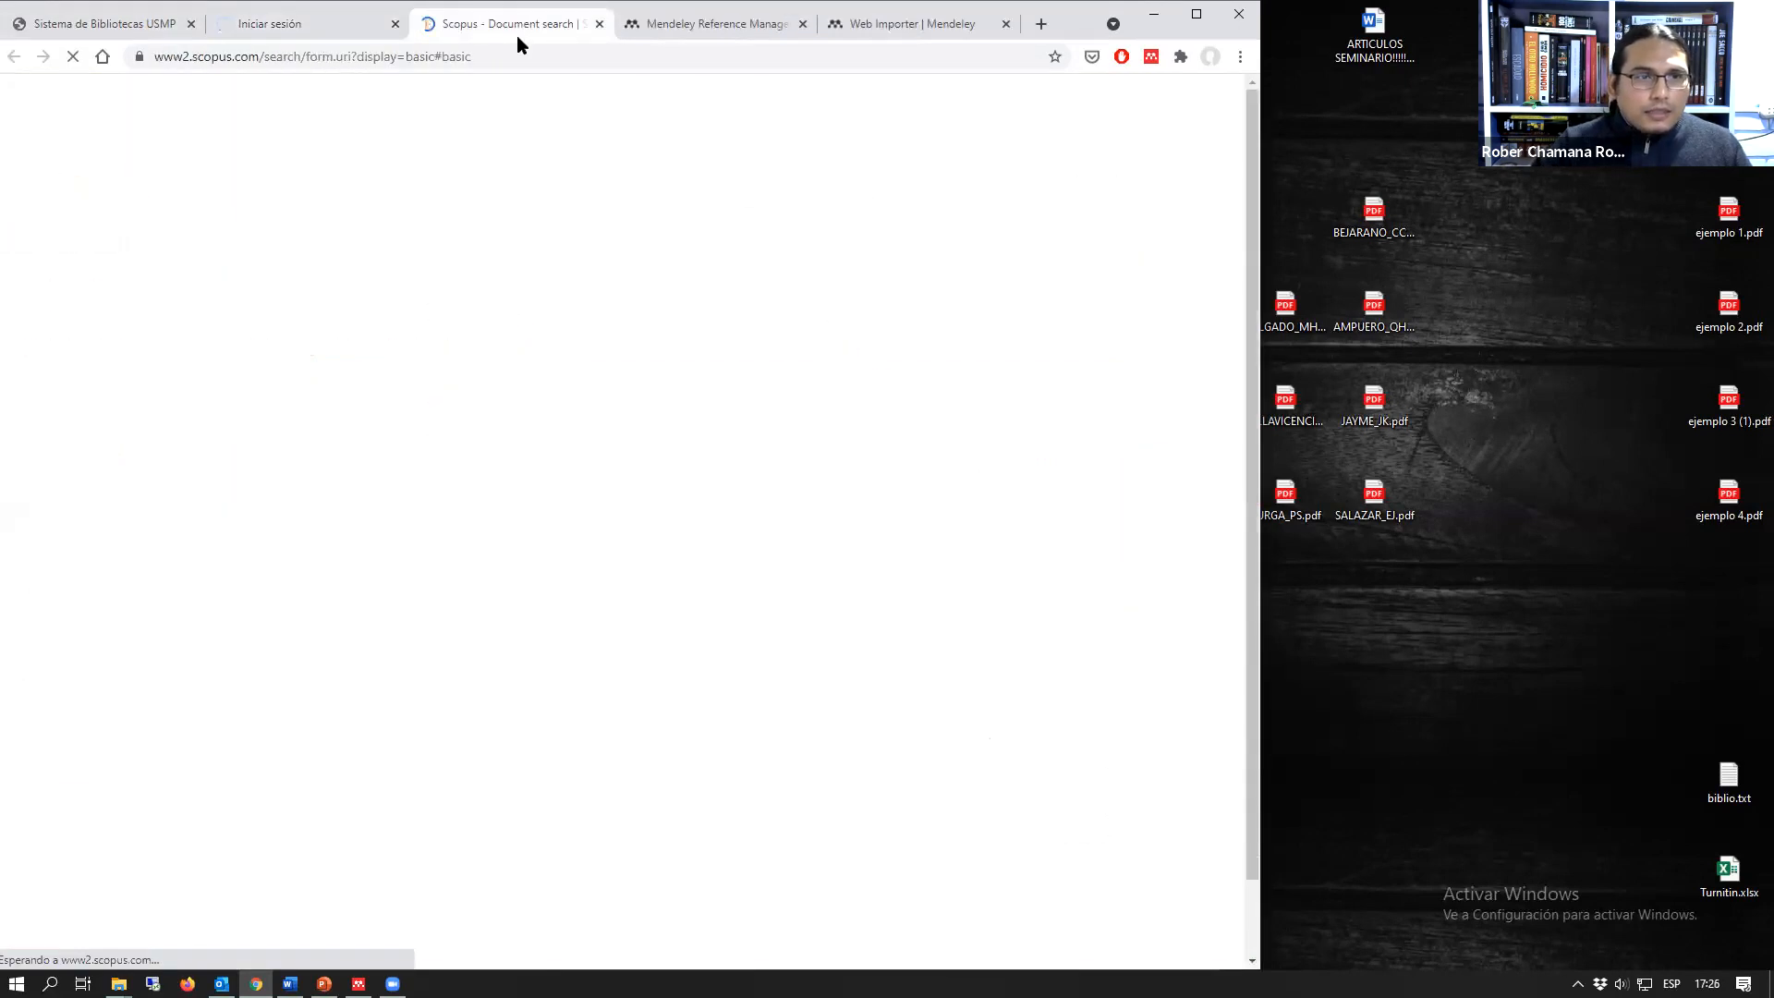
{"action": "left_click_drag", "start_coordinate": [517, 35], "coordinate": [457, 27]}
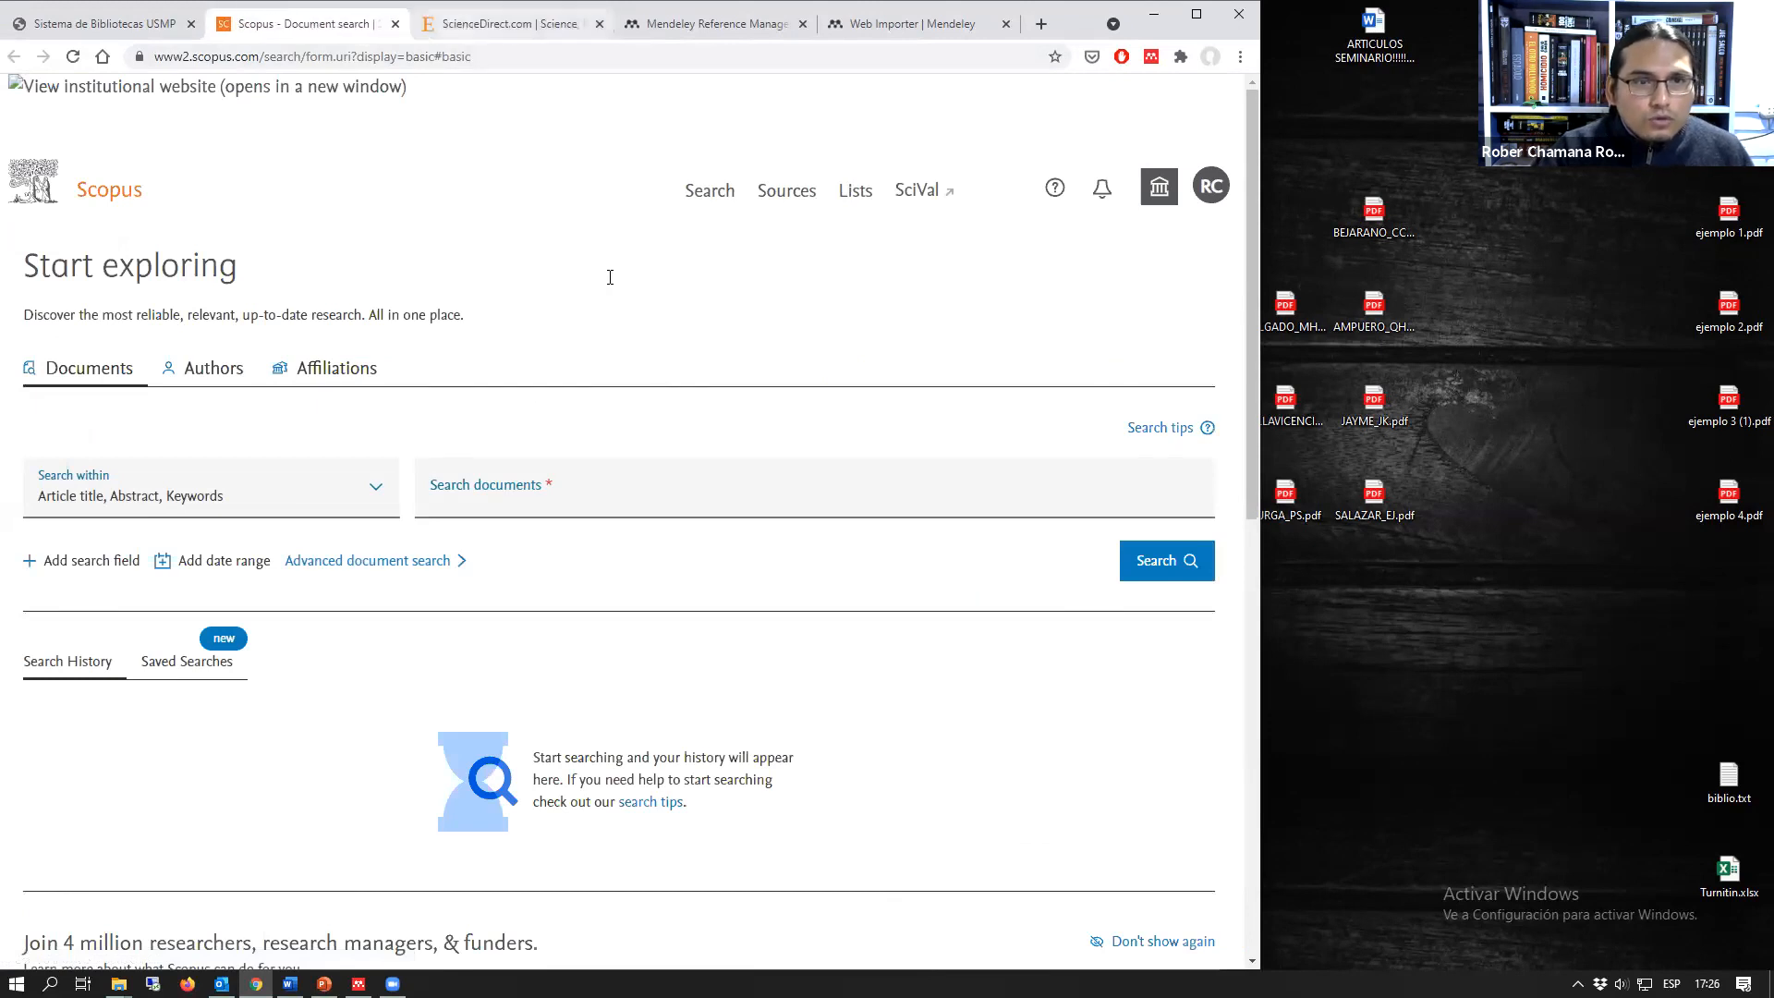
{"action": "key", "text": "ctrl+Tab"}
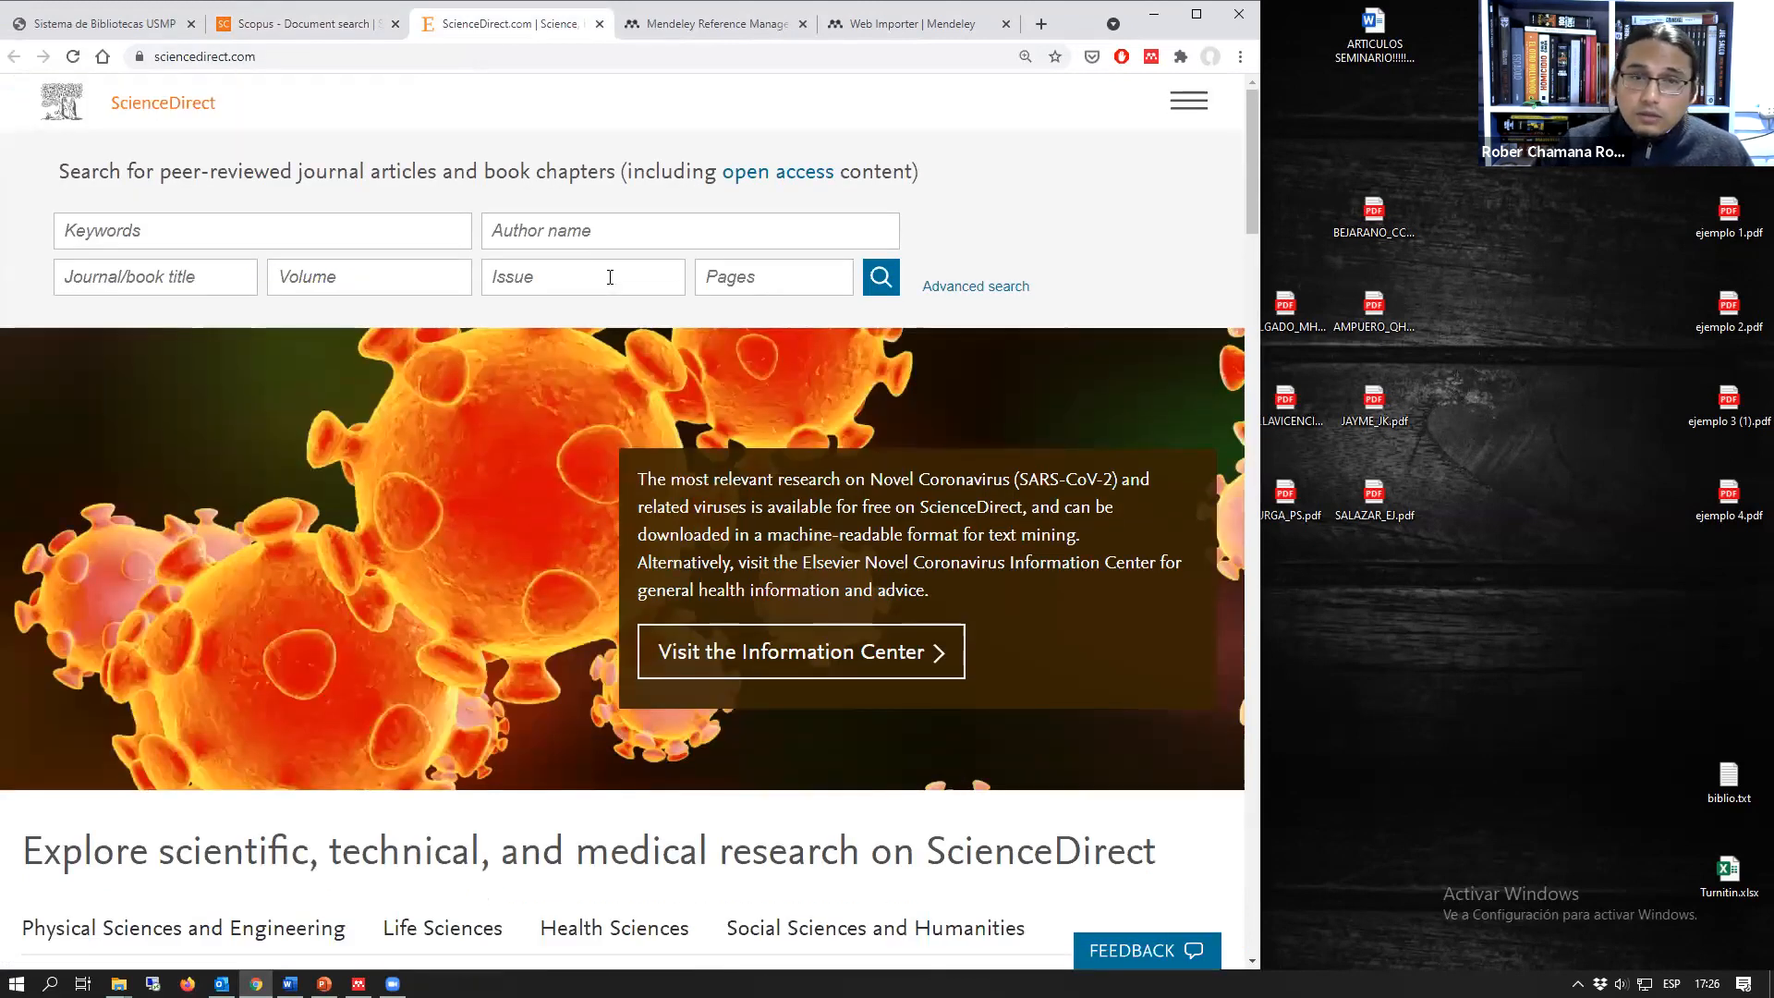
Step: Search ScienceDirect for the keyword "picologia"
{"action": "left_click", "coordinate": [183, 236]}
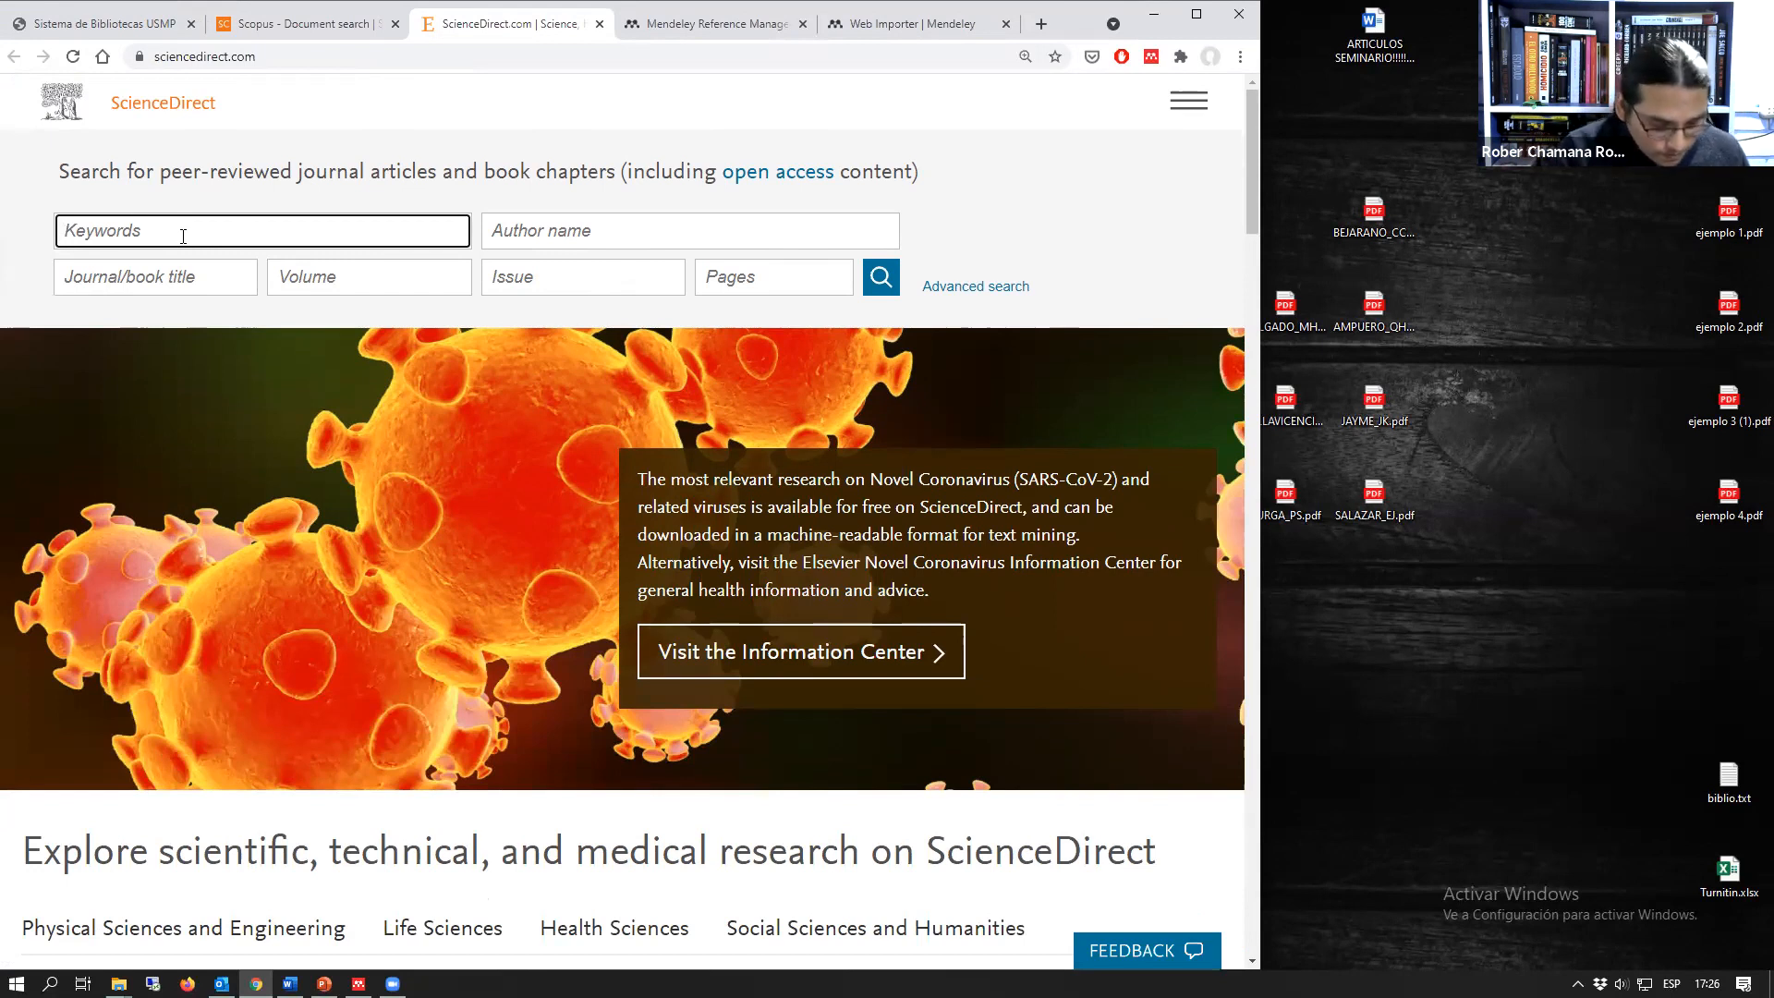
{"action": "type", "text": "ps"}
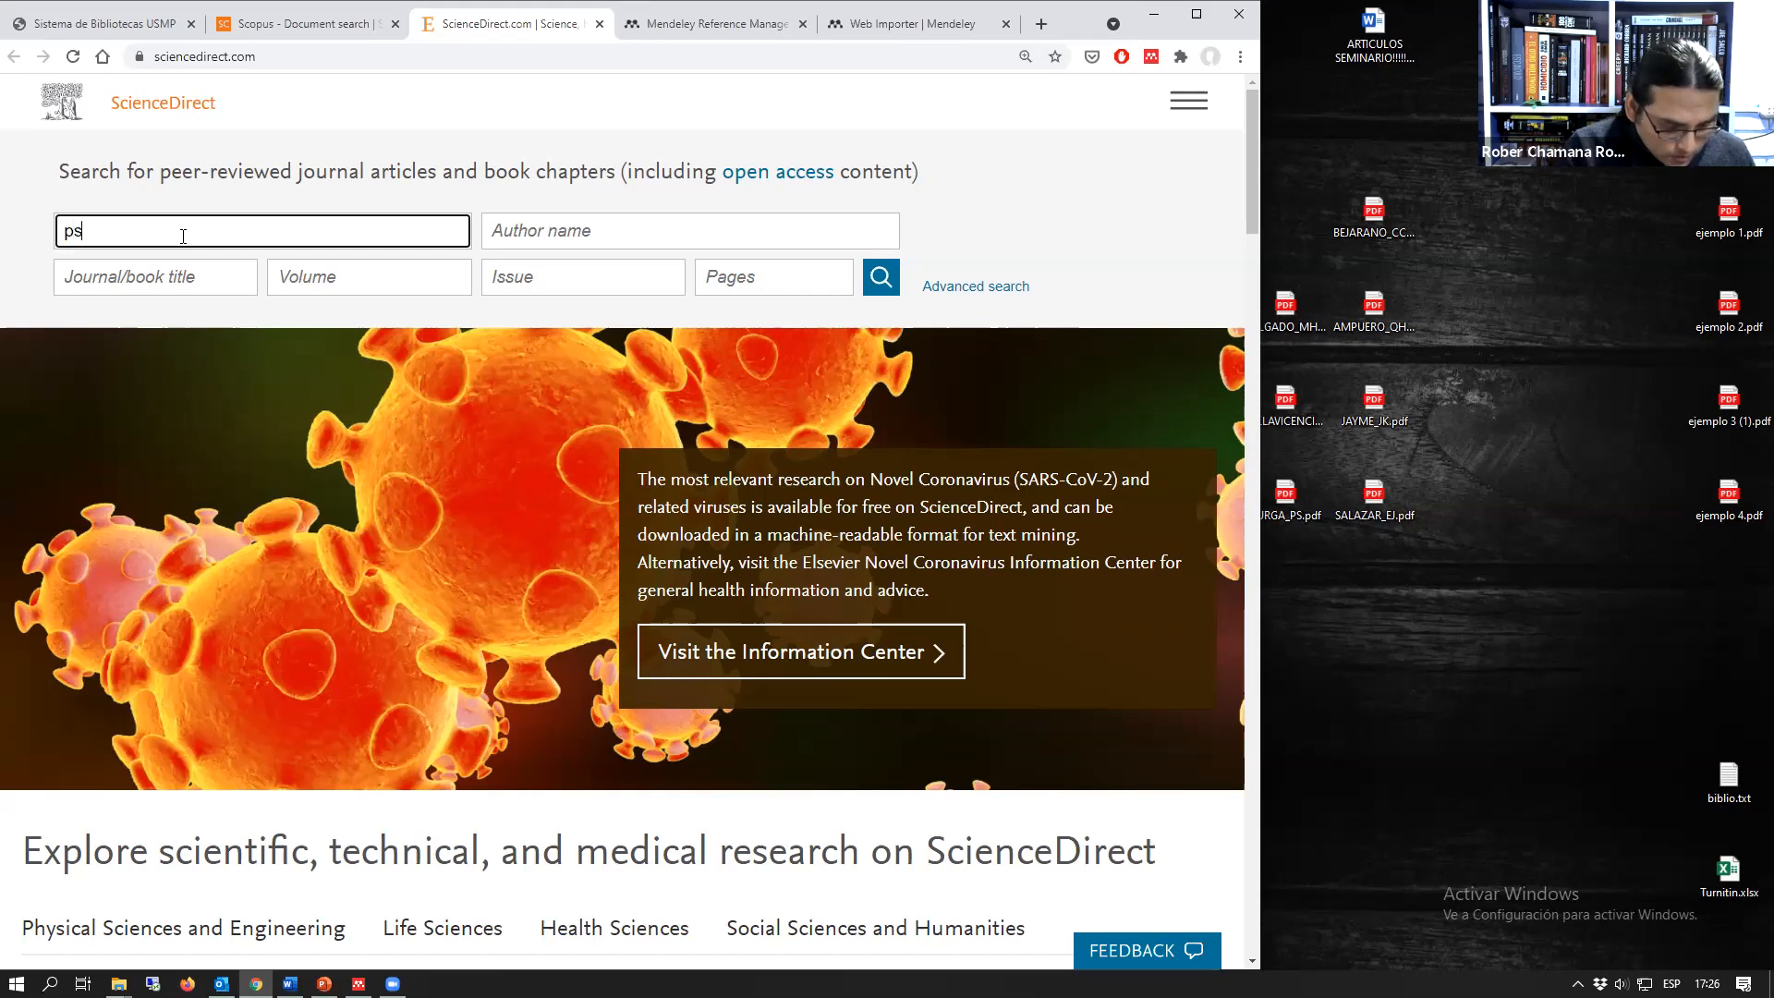
{"action": "type", "text": "iclogia"}
{"action": "key", "text": "ctrl+a"}
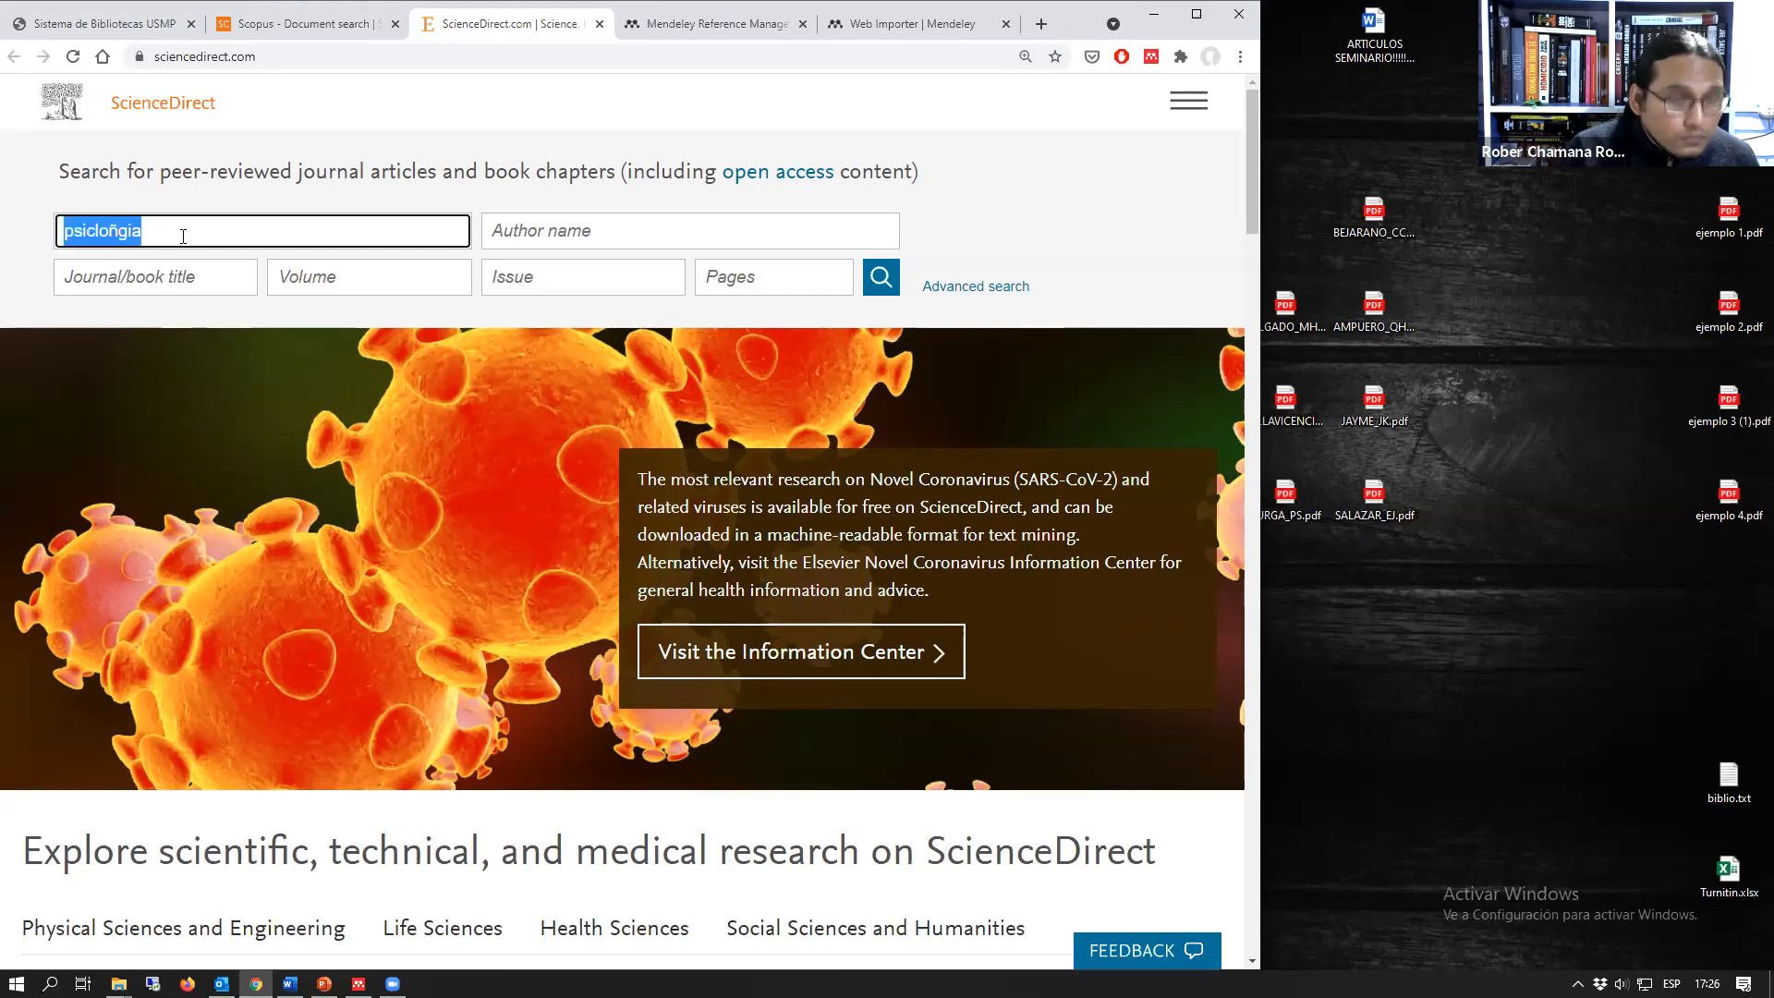
{"action": "type", "text": "picologia"}
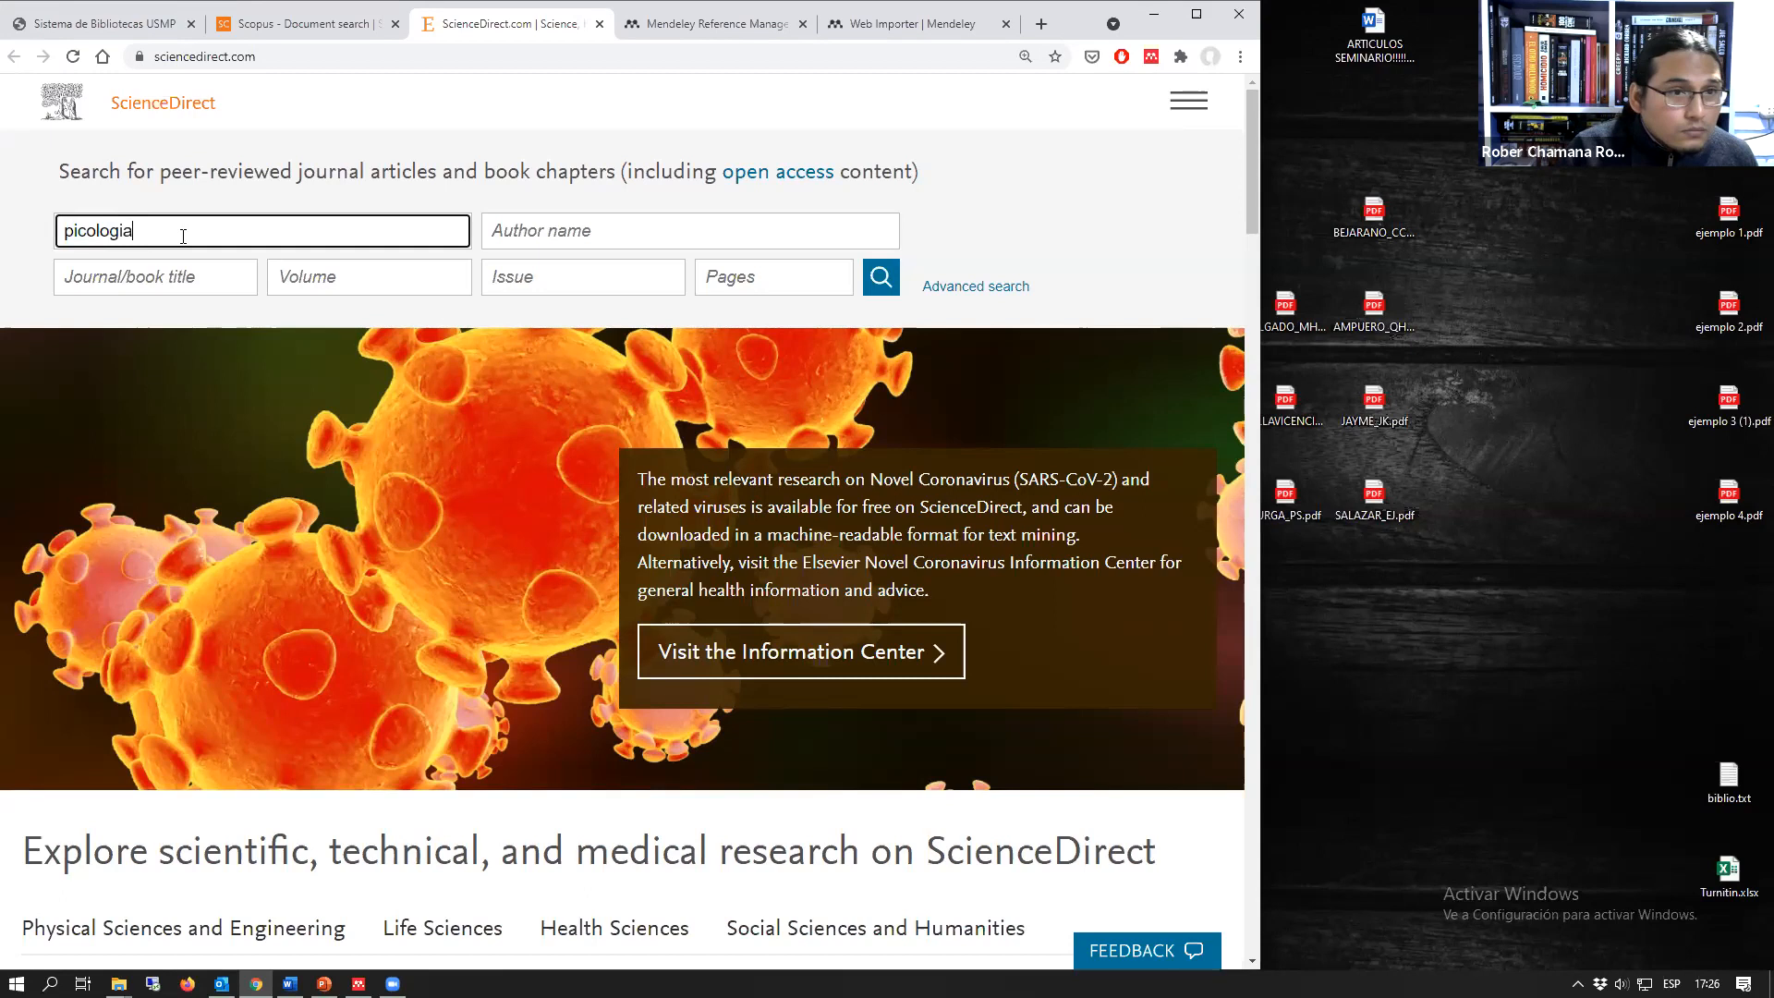
{"action": "key", "text": "Return"}
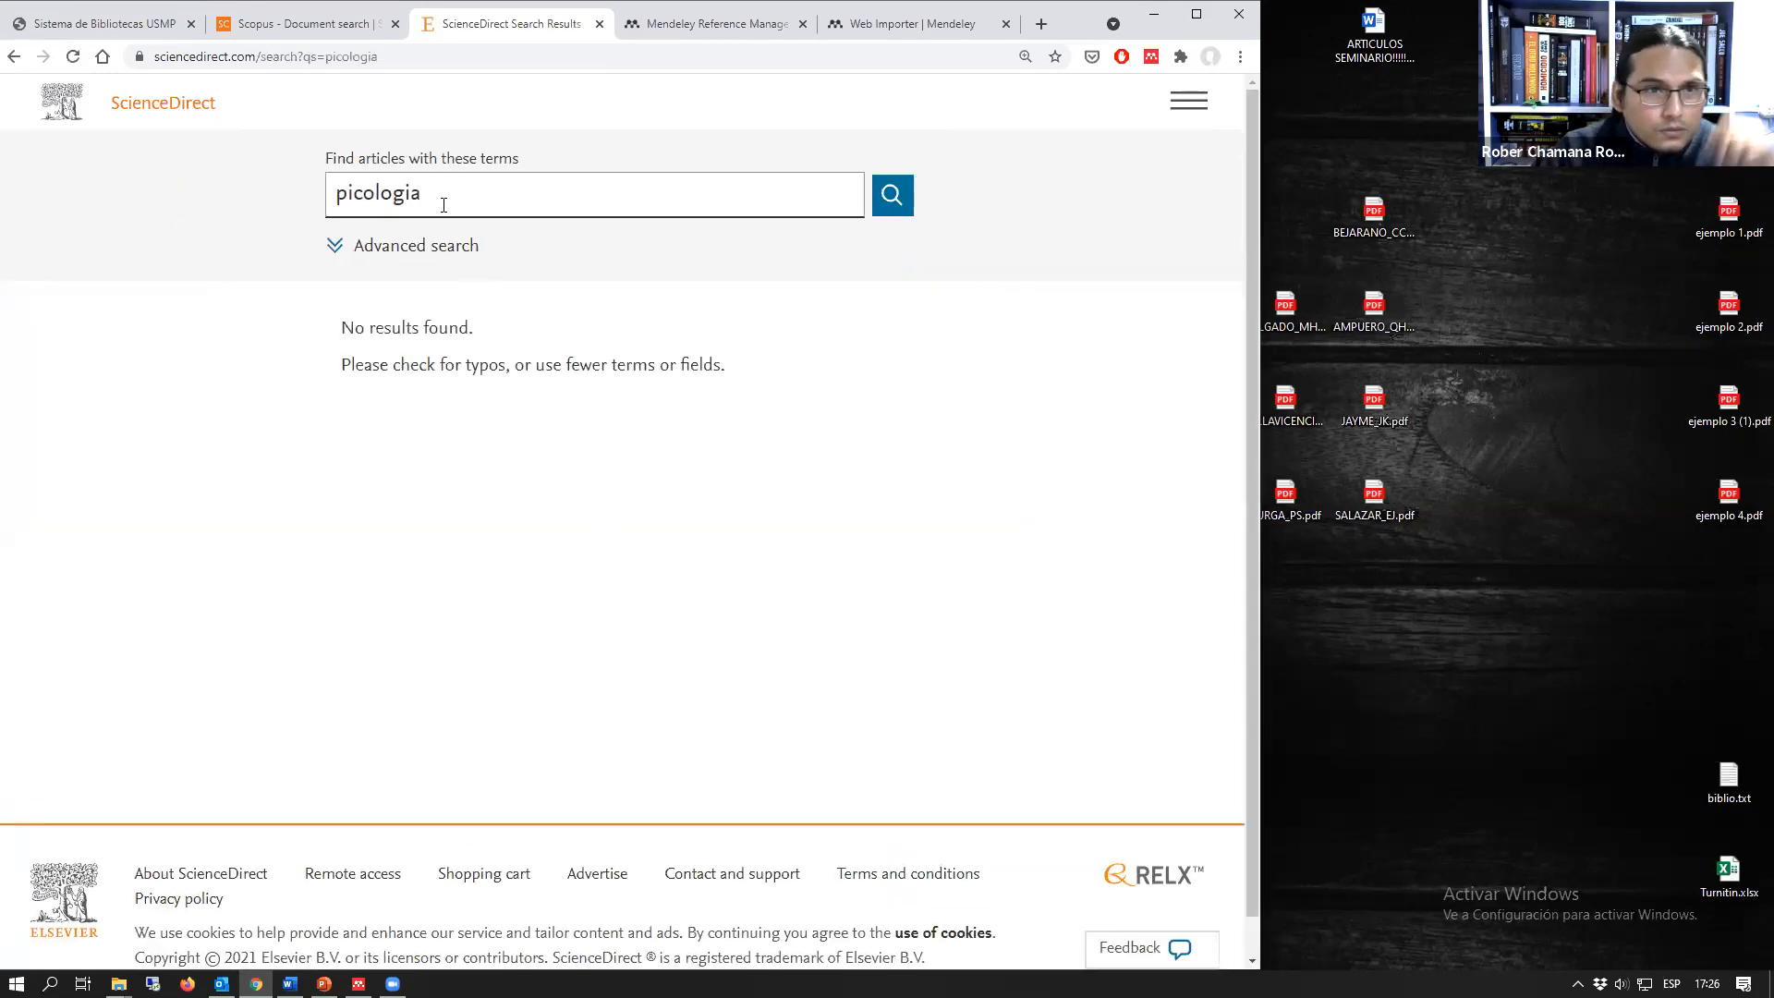
Step: Correct the ScienceDirect search term to "psicologia", run the search and look through the results and refine options
{"action": "left_click", "coordinate": [398, 203]}
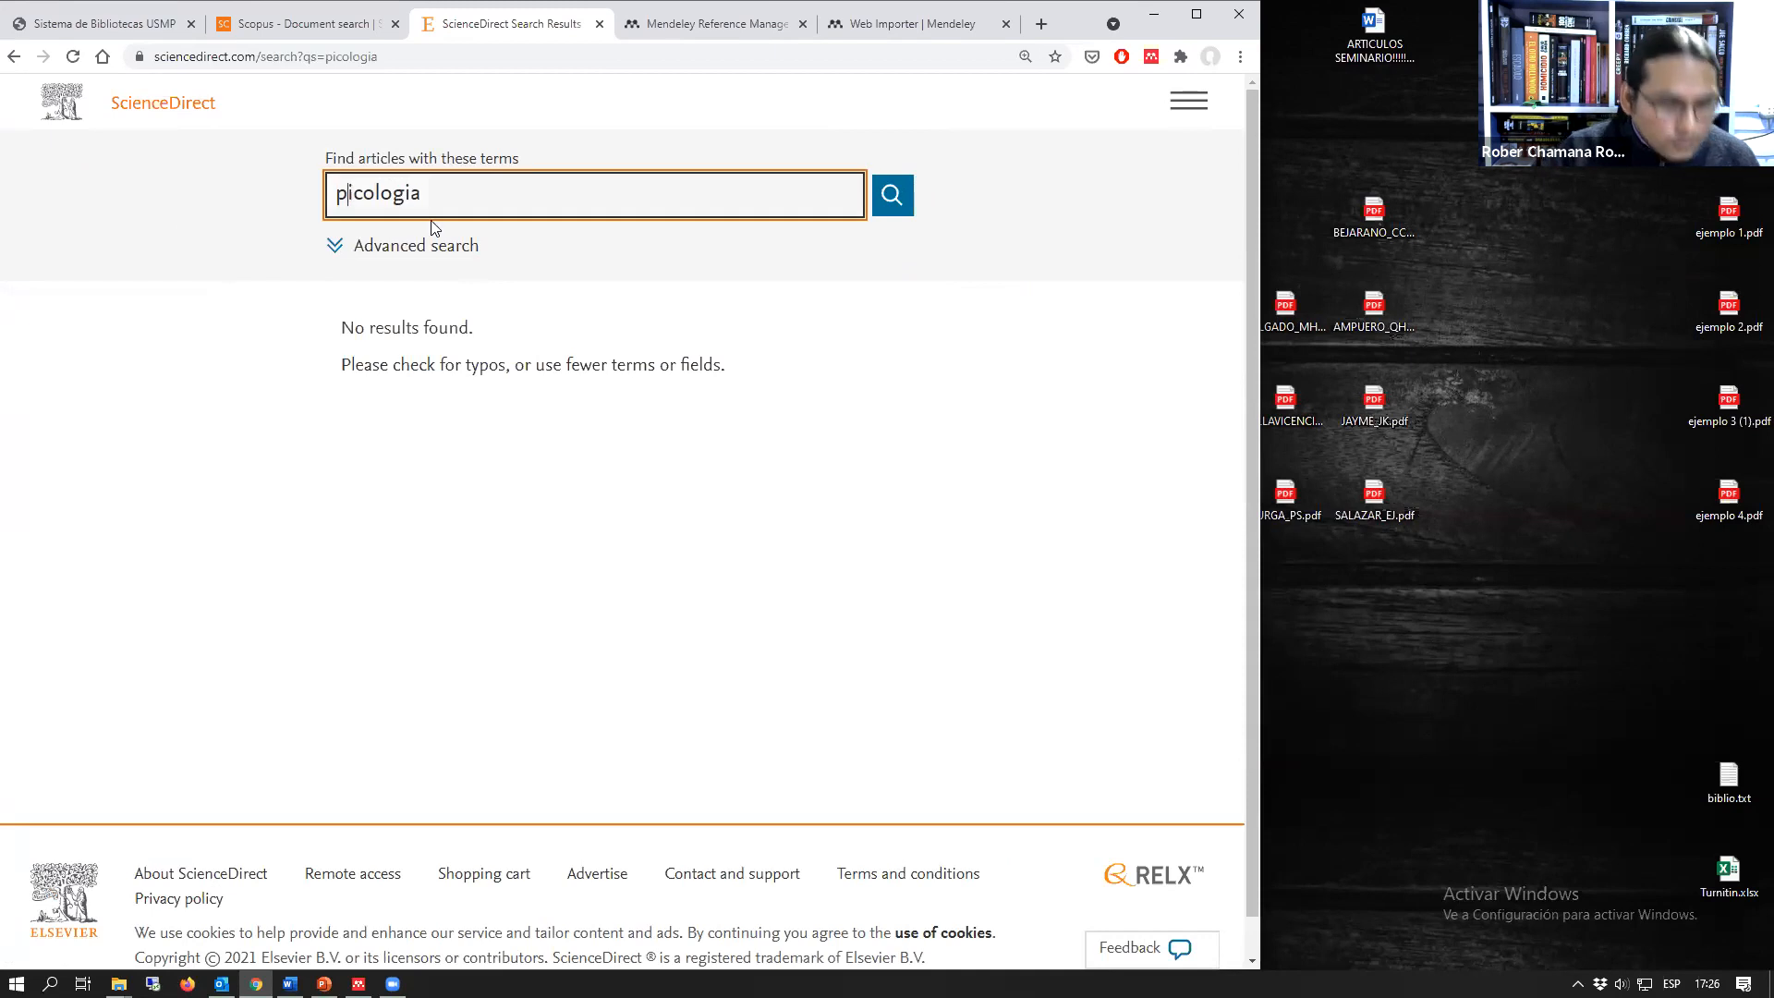
{"action": "key", "text": "BackSpace"}
{"action": "type", "text": "s"}
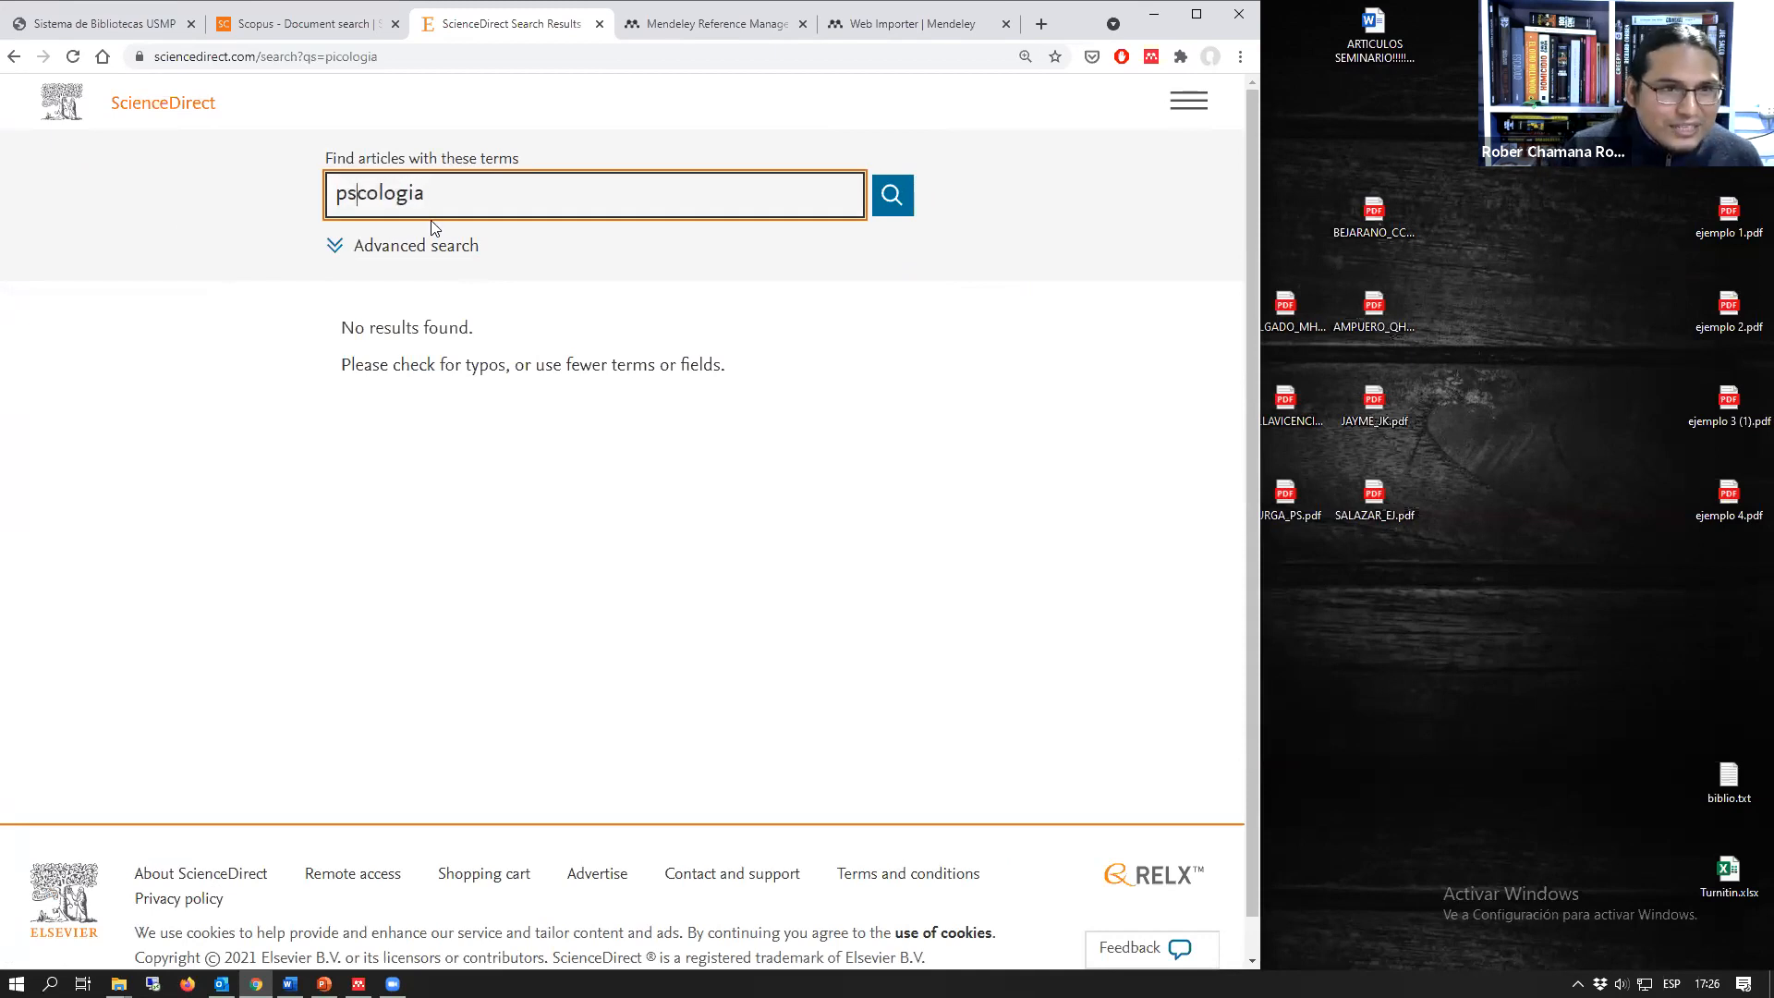
{"action": "type", "text": "i"}
{"action": "key", "text": "Return"}
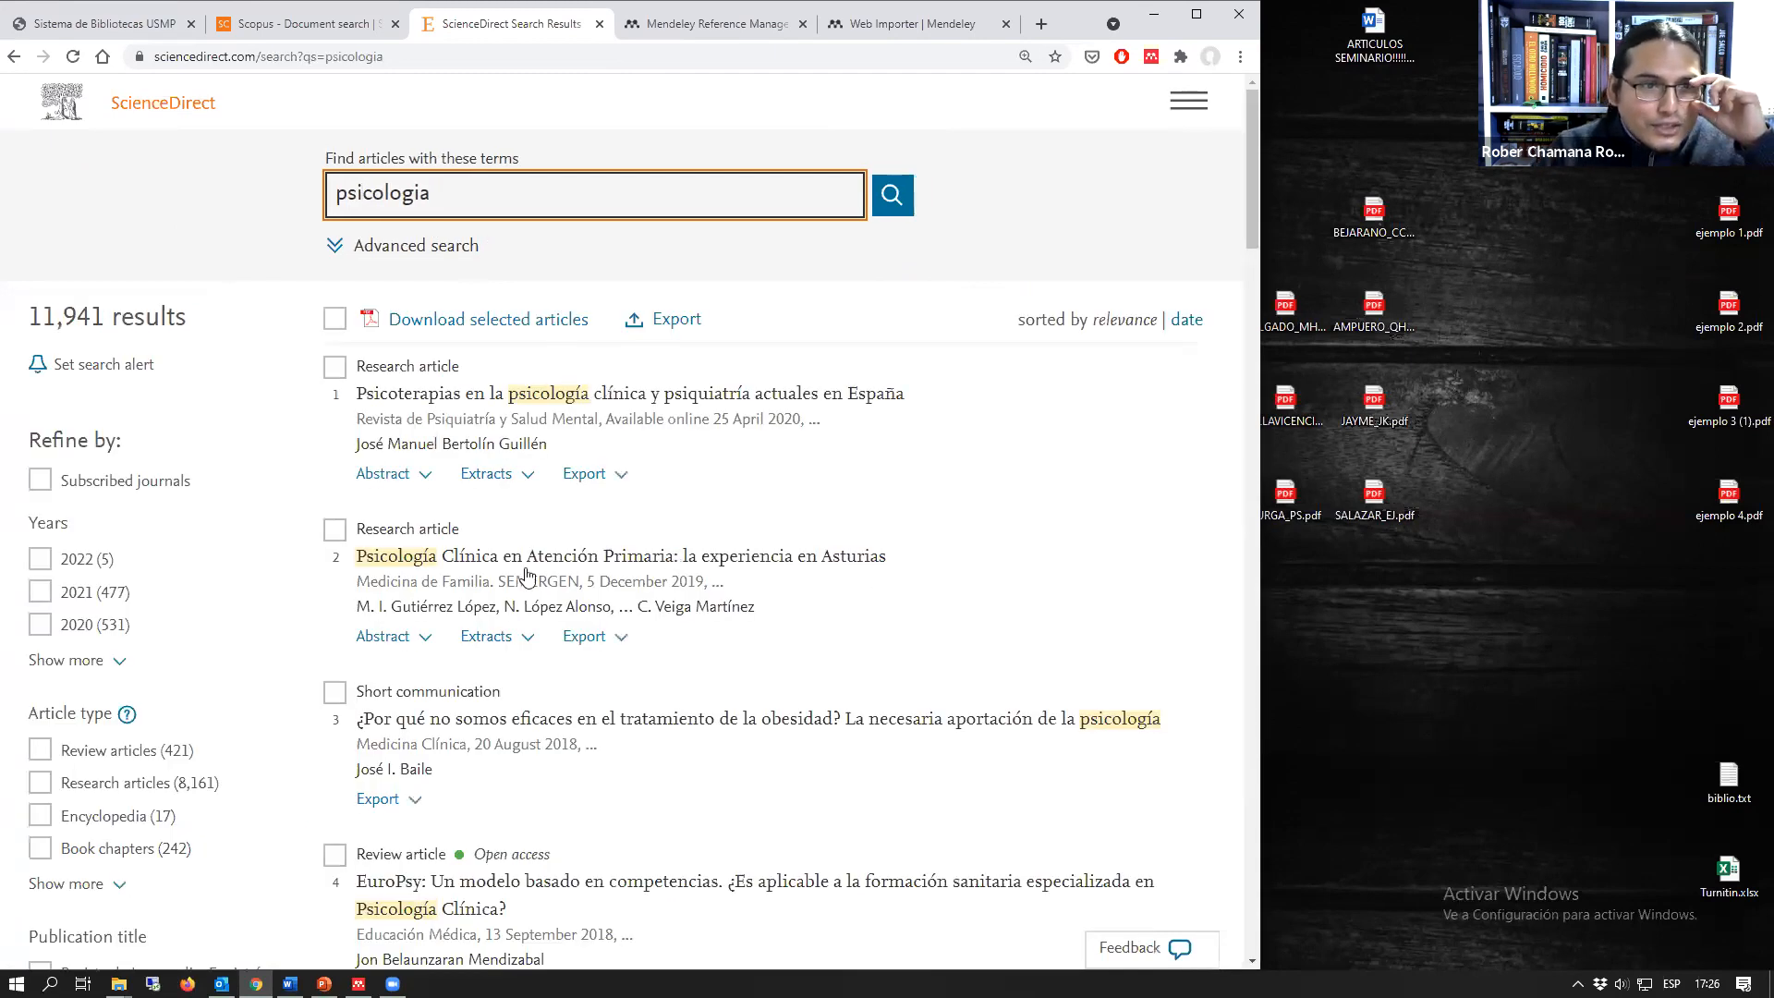
{"action": "scroll", "coordinate": [222, 698], "scroll_direction": "down", "scroll_amount": 3}
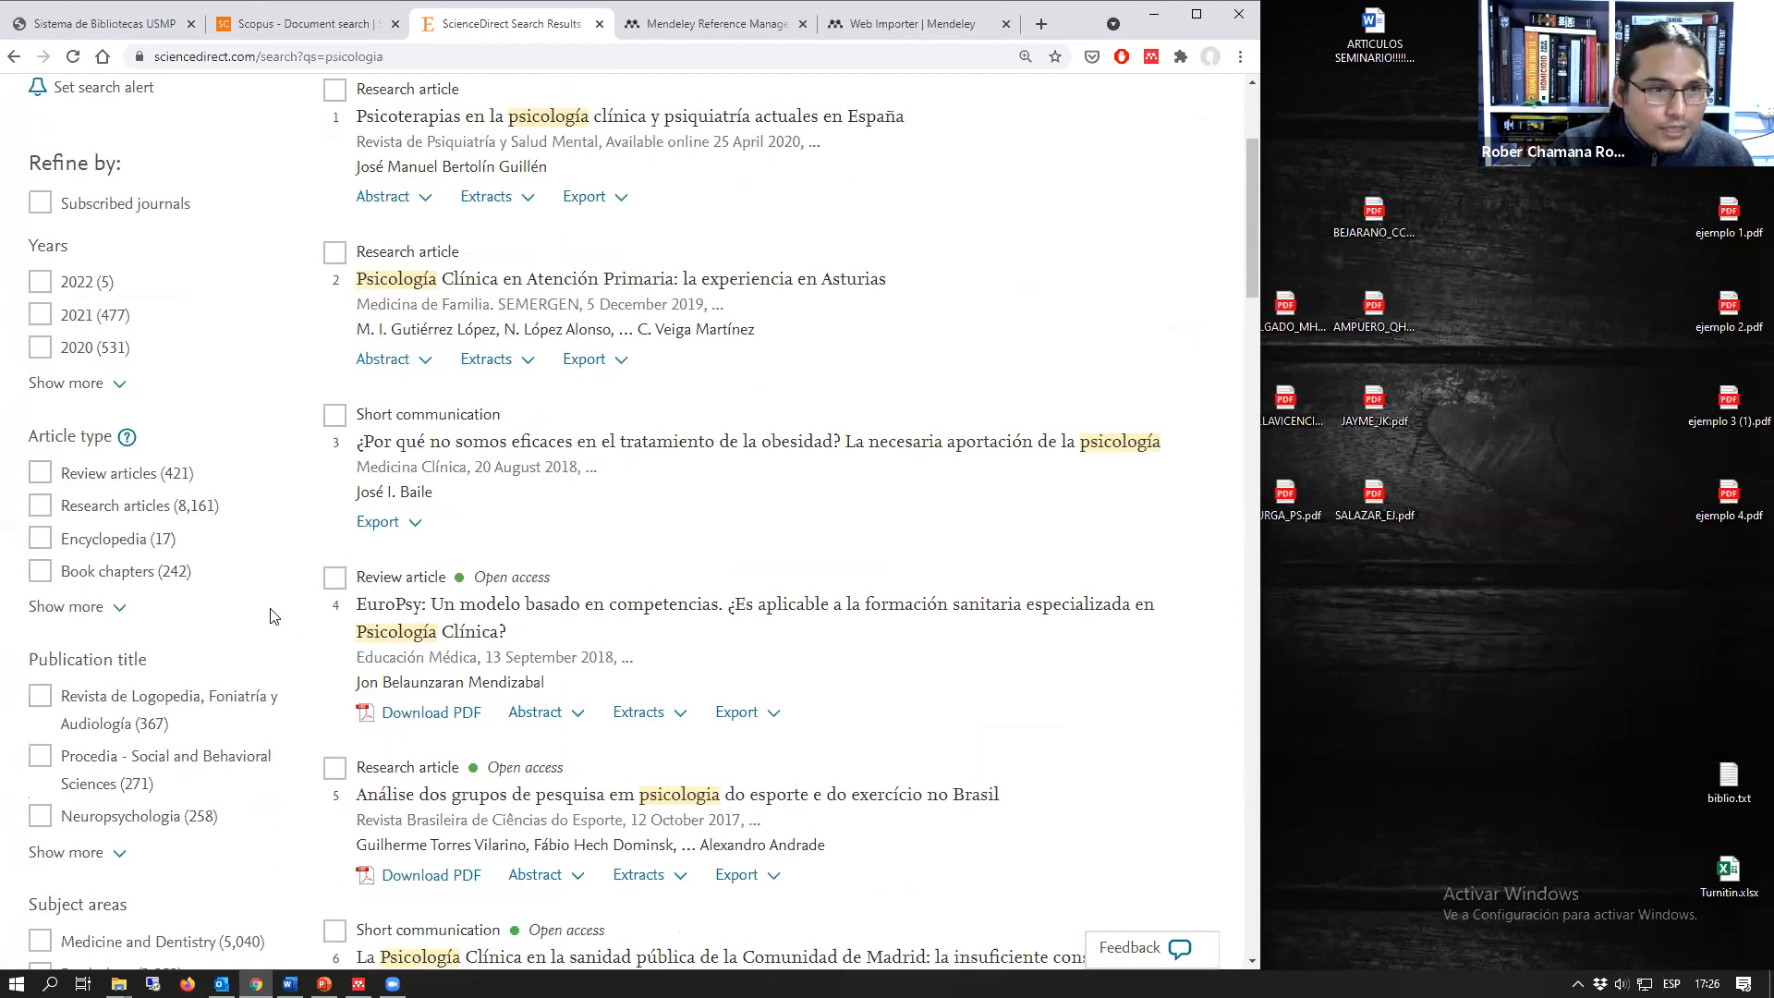
{"action": "scroll", "coordinate": [222, 702], "scroll_direction": "down", "scroll_amount": 2}
{"action": "scroll", "coordinate": [212, 724], "scroll_direction": "up", "scroll_amount": 4}
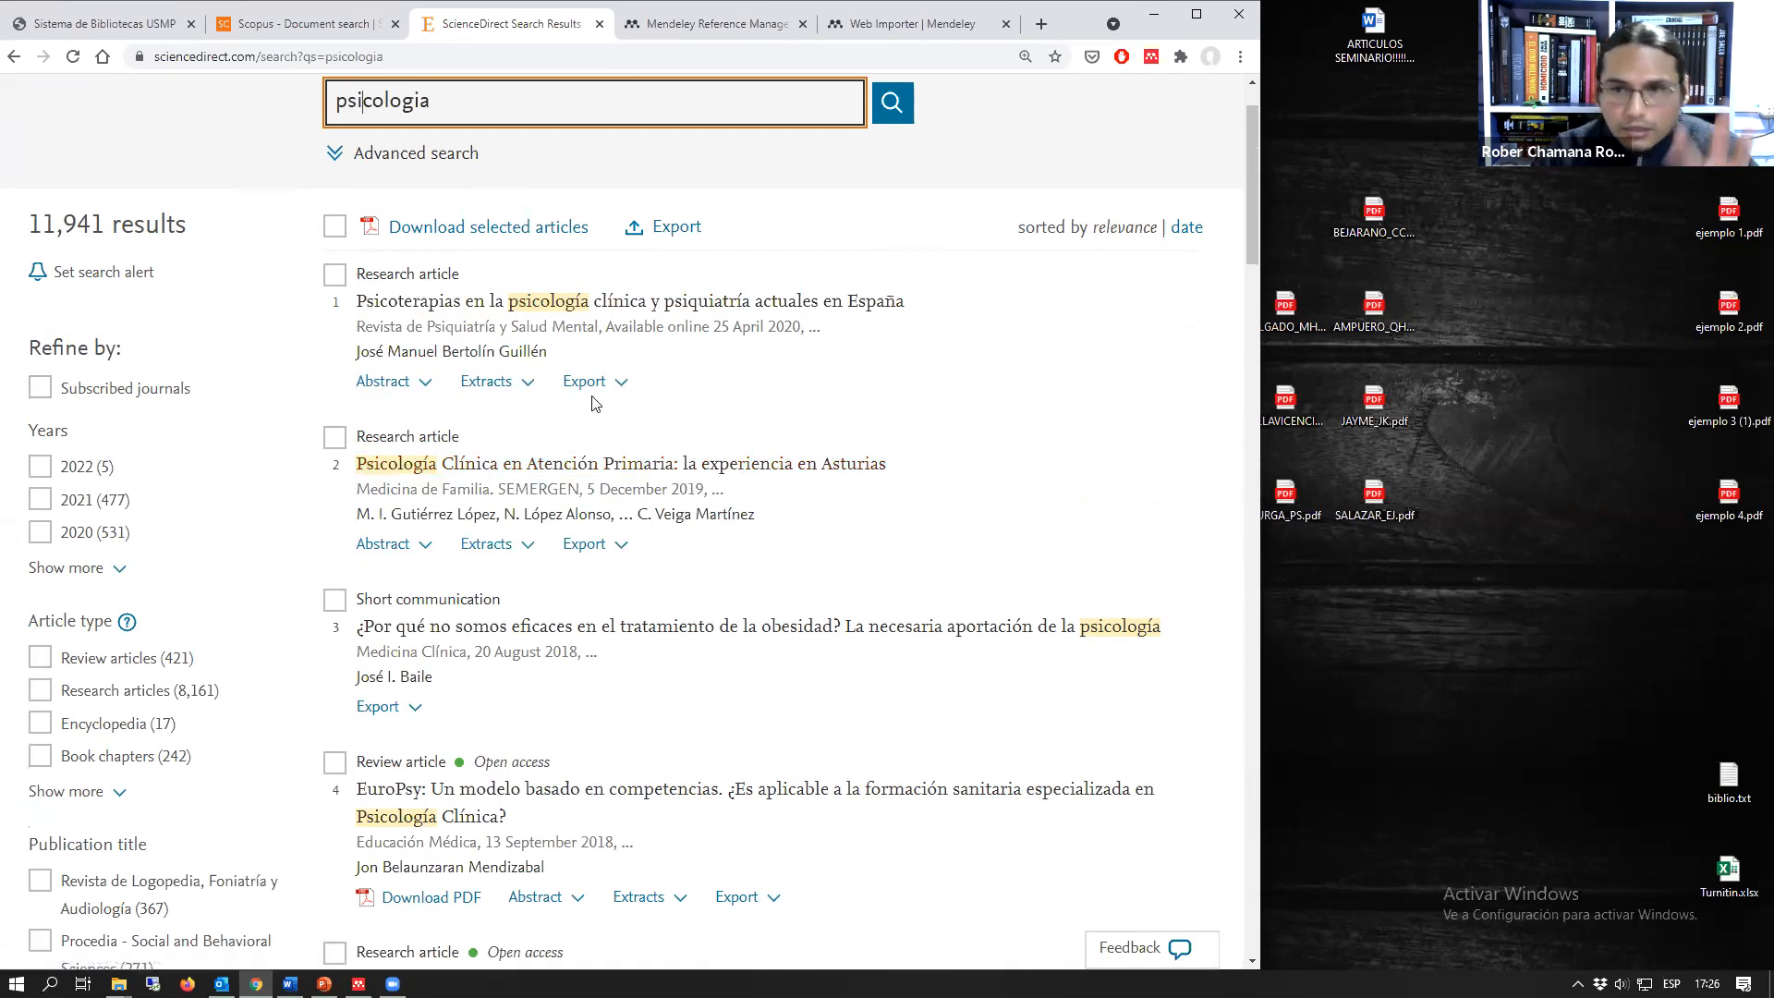
Step: Switch to Scopus and search article titles, abstracts and keywords for "burnout"
{"action": "left_click", "coordinate": [739, 26]}
{"action": "left_click", "coordinate": [288, 27]}
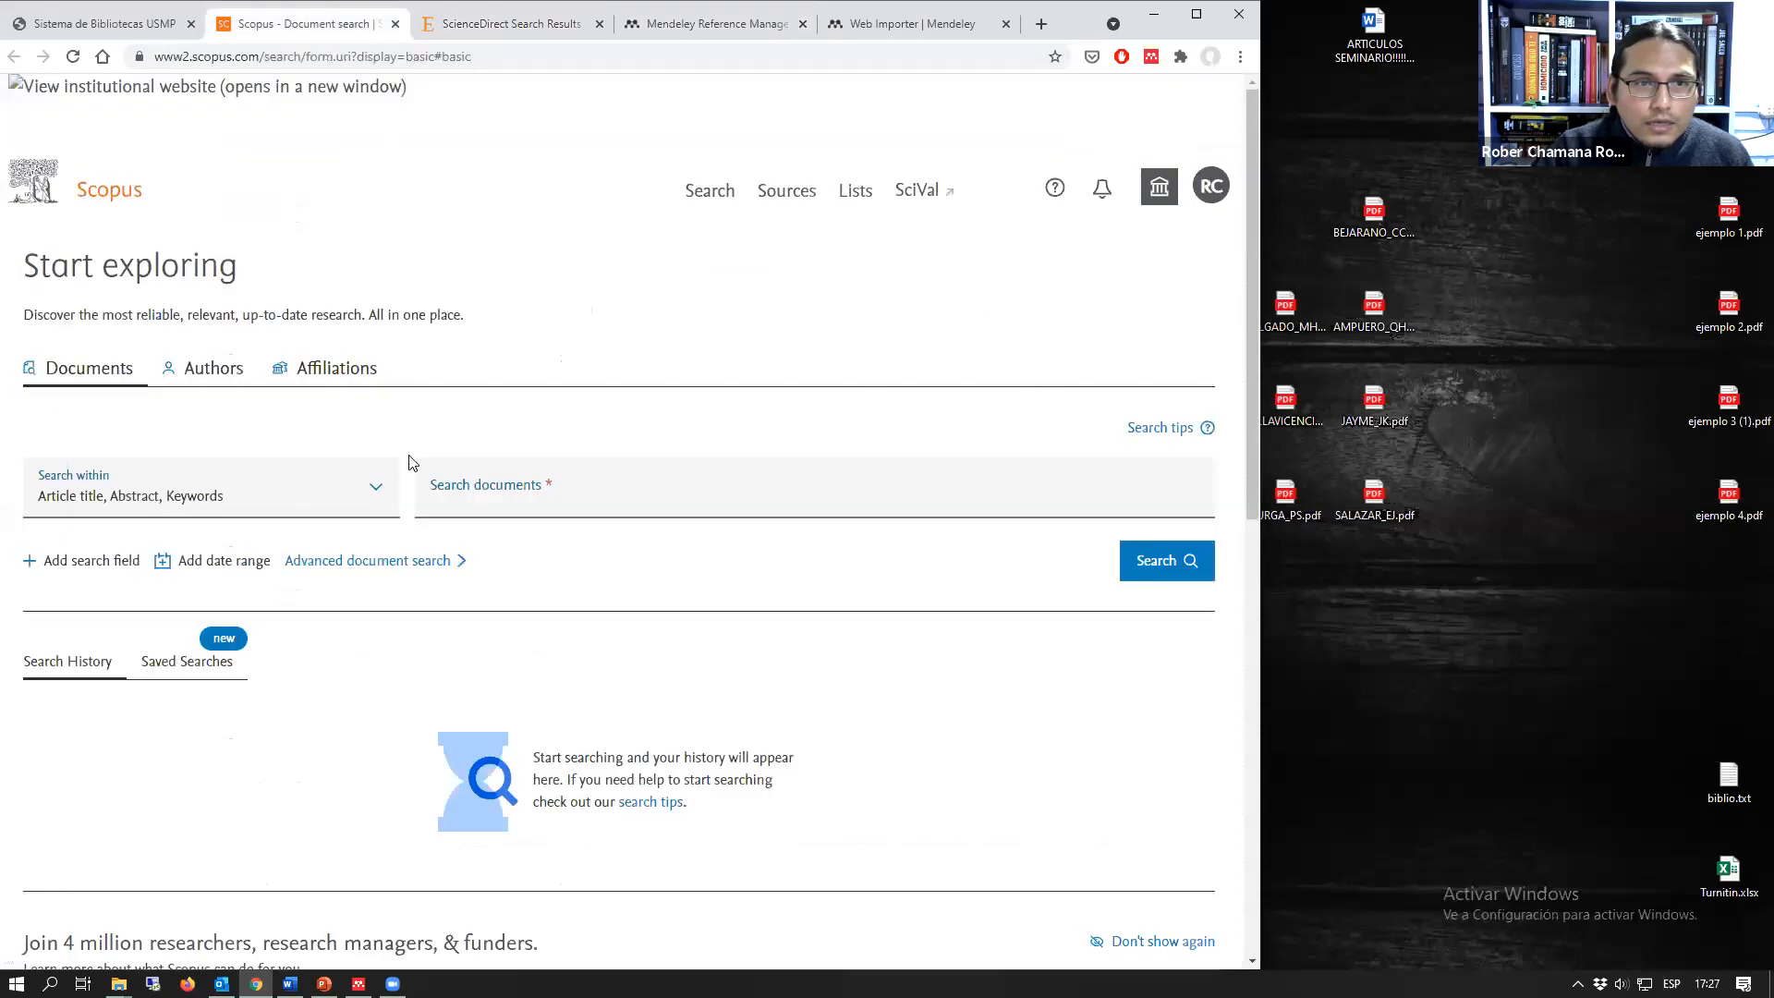
{"action": "left_click", "coordinate": [484, 499]}
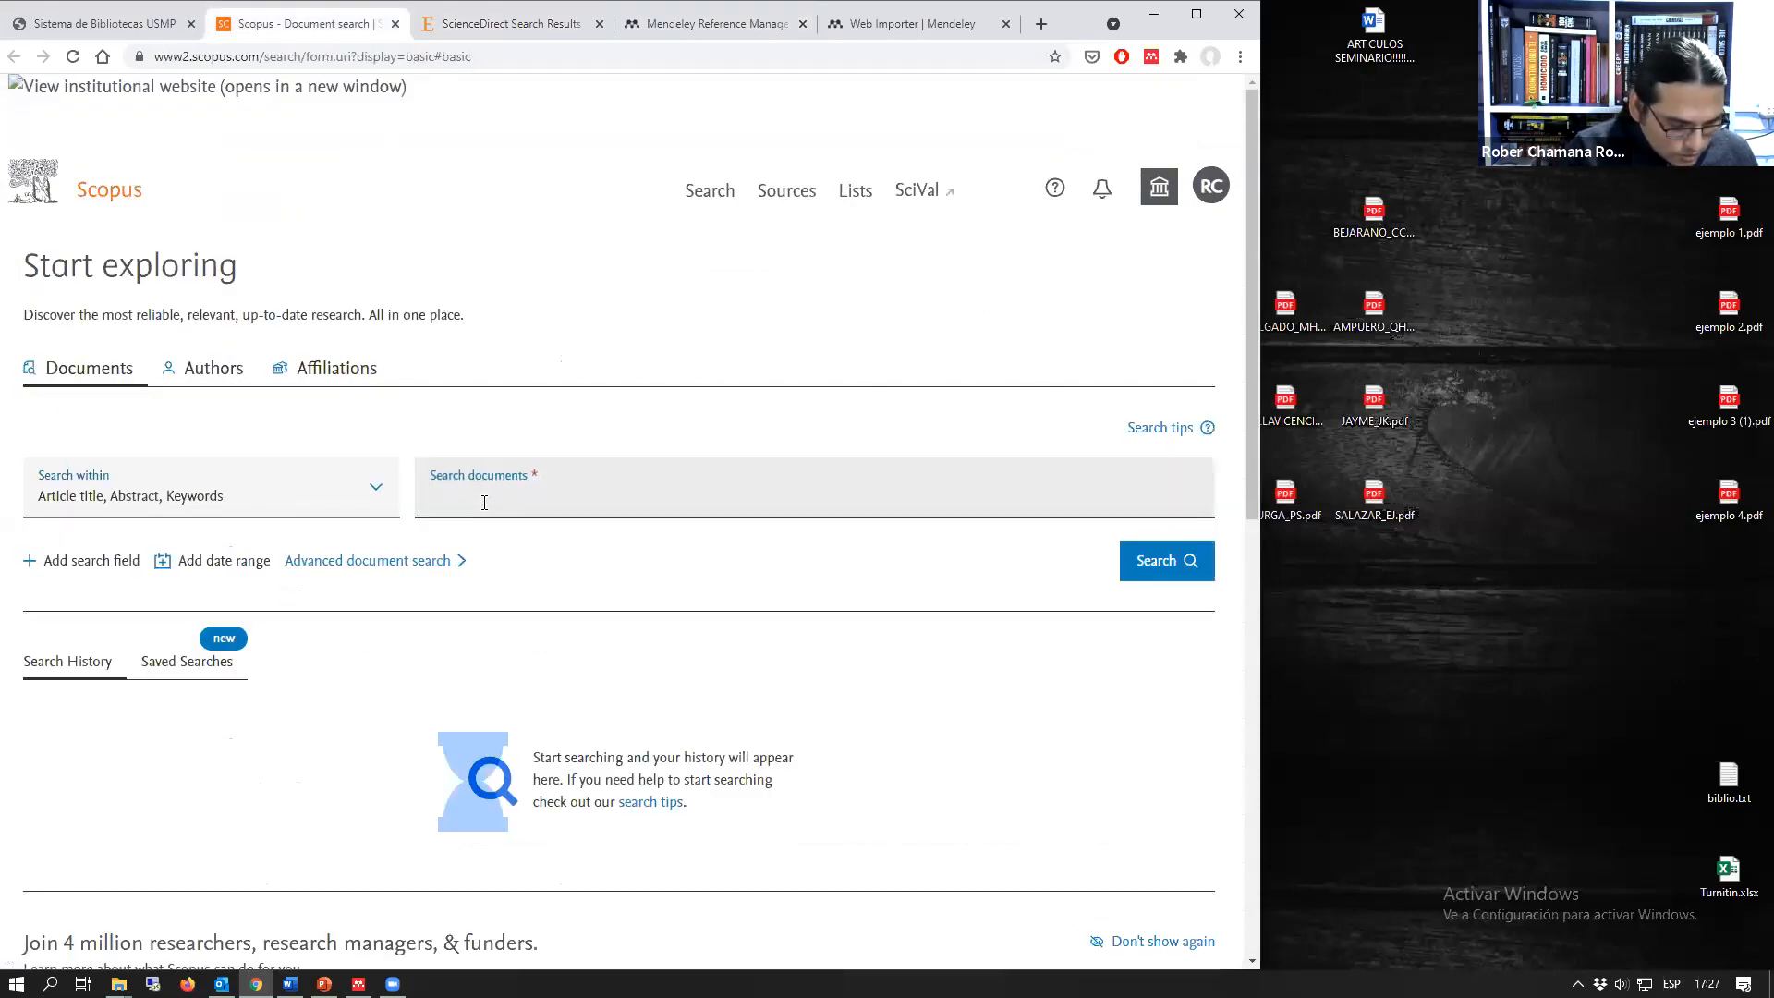
{"action": "type", "text": "burnout"}
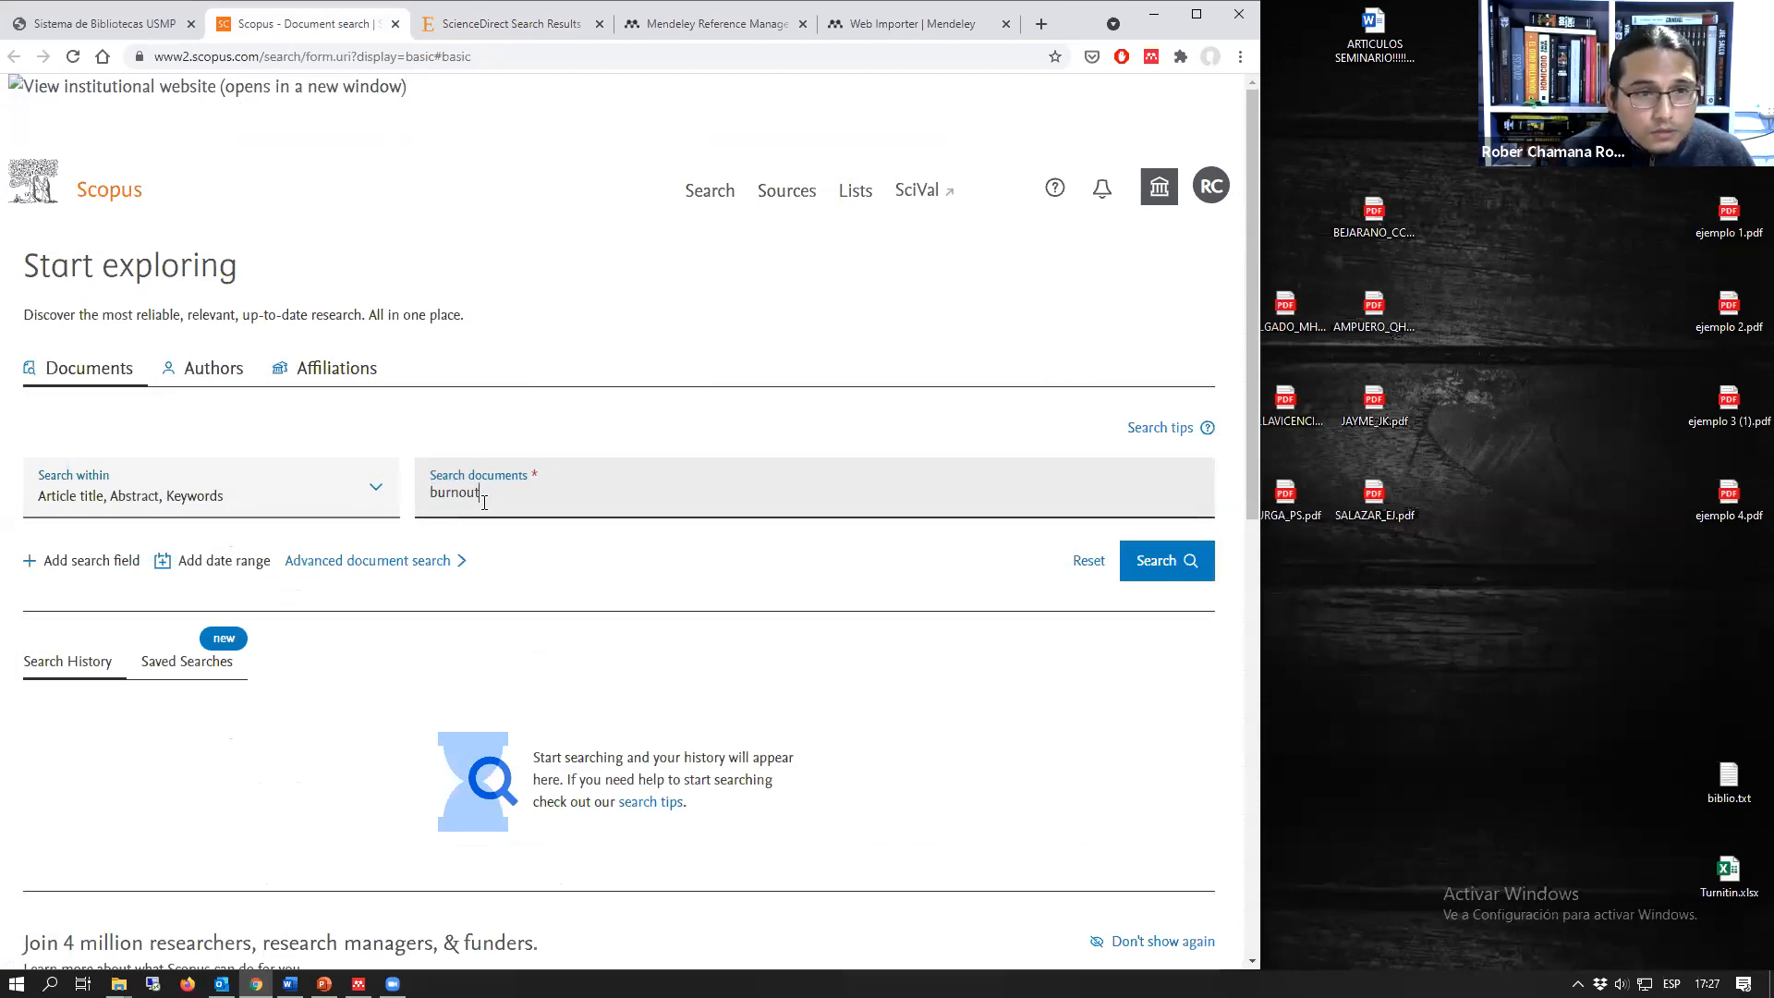
{"action": "key", "text": "Return"}
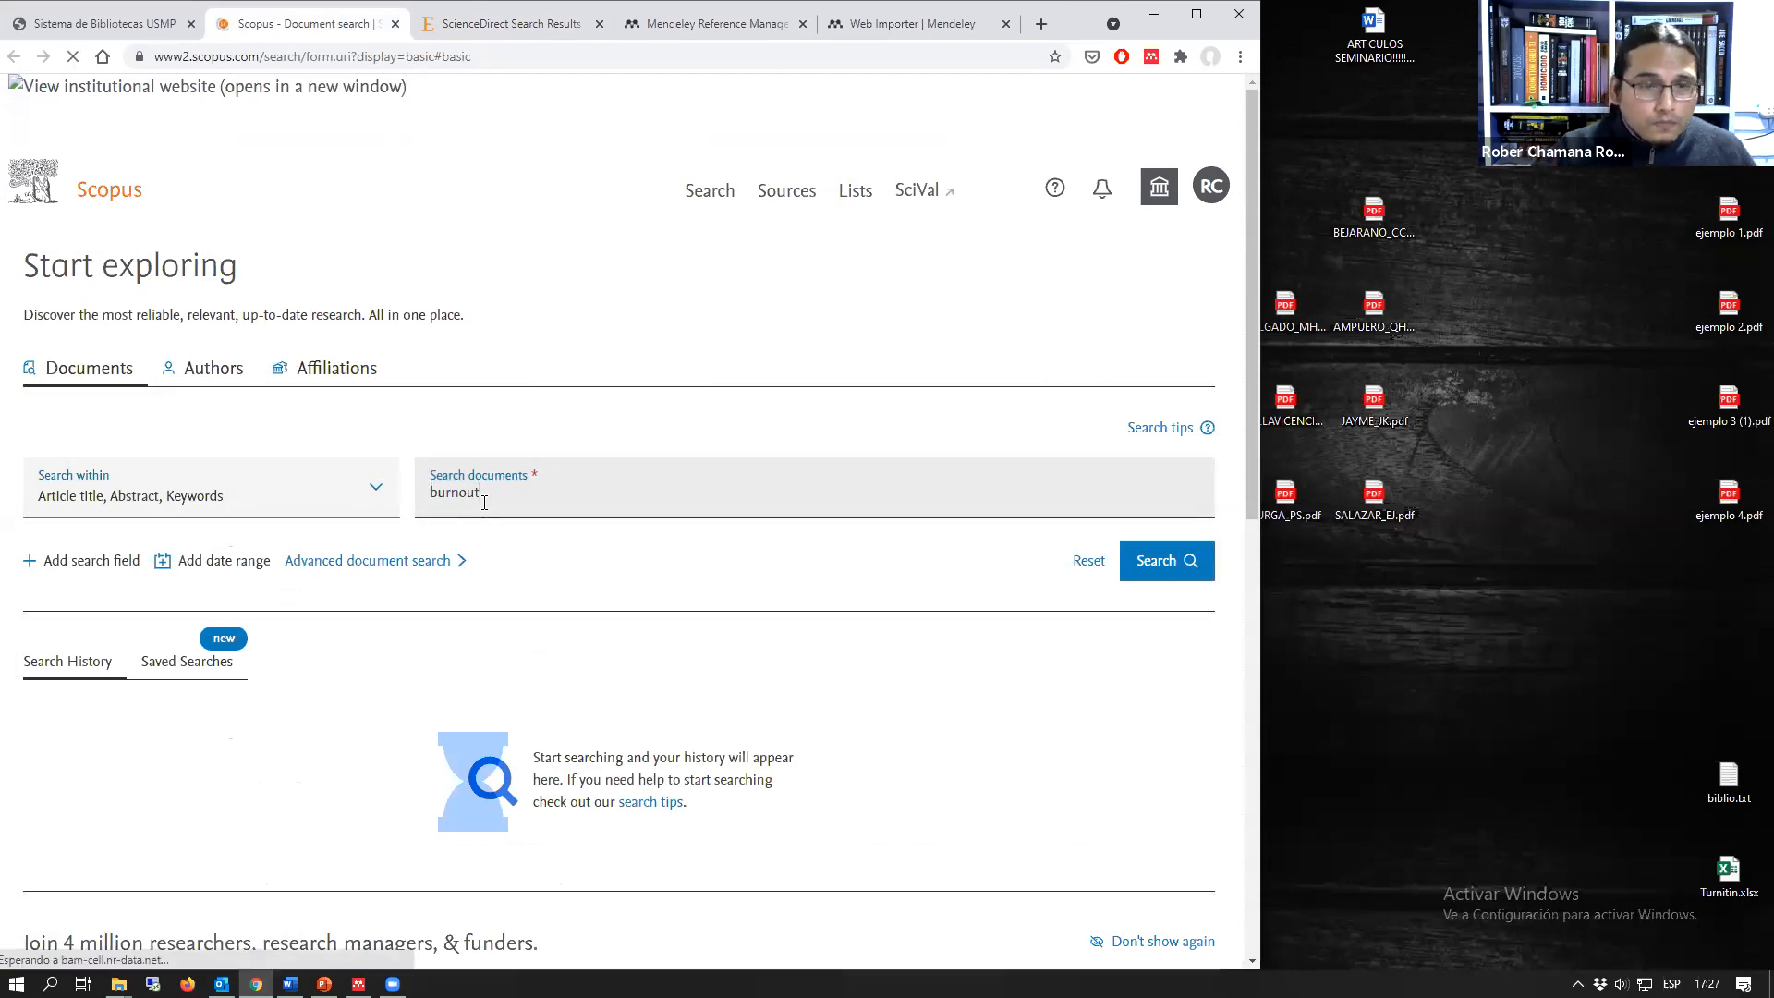
Step: Examine the Scopus document results for "burnout" and the filters for refining them
{"action": "scroll", "coordinate": [508, 608], "scroll_direction": "down", "scroll_amount": 8}
{"action": "scroll", "coordinate": [363, 714], "scroll_direction": "down", "scroll_amount": 3}
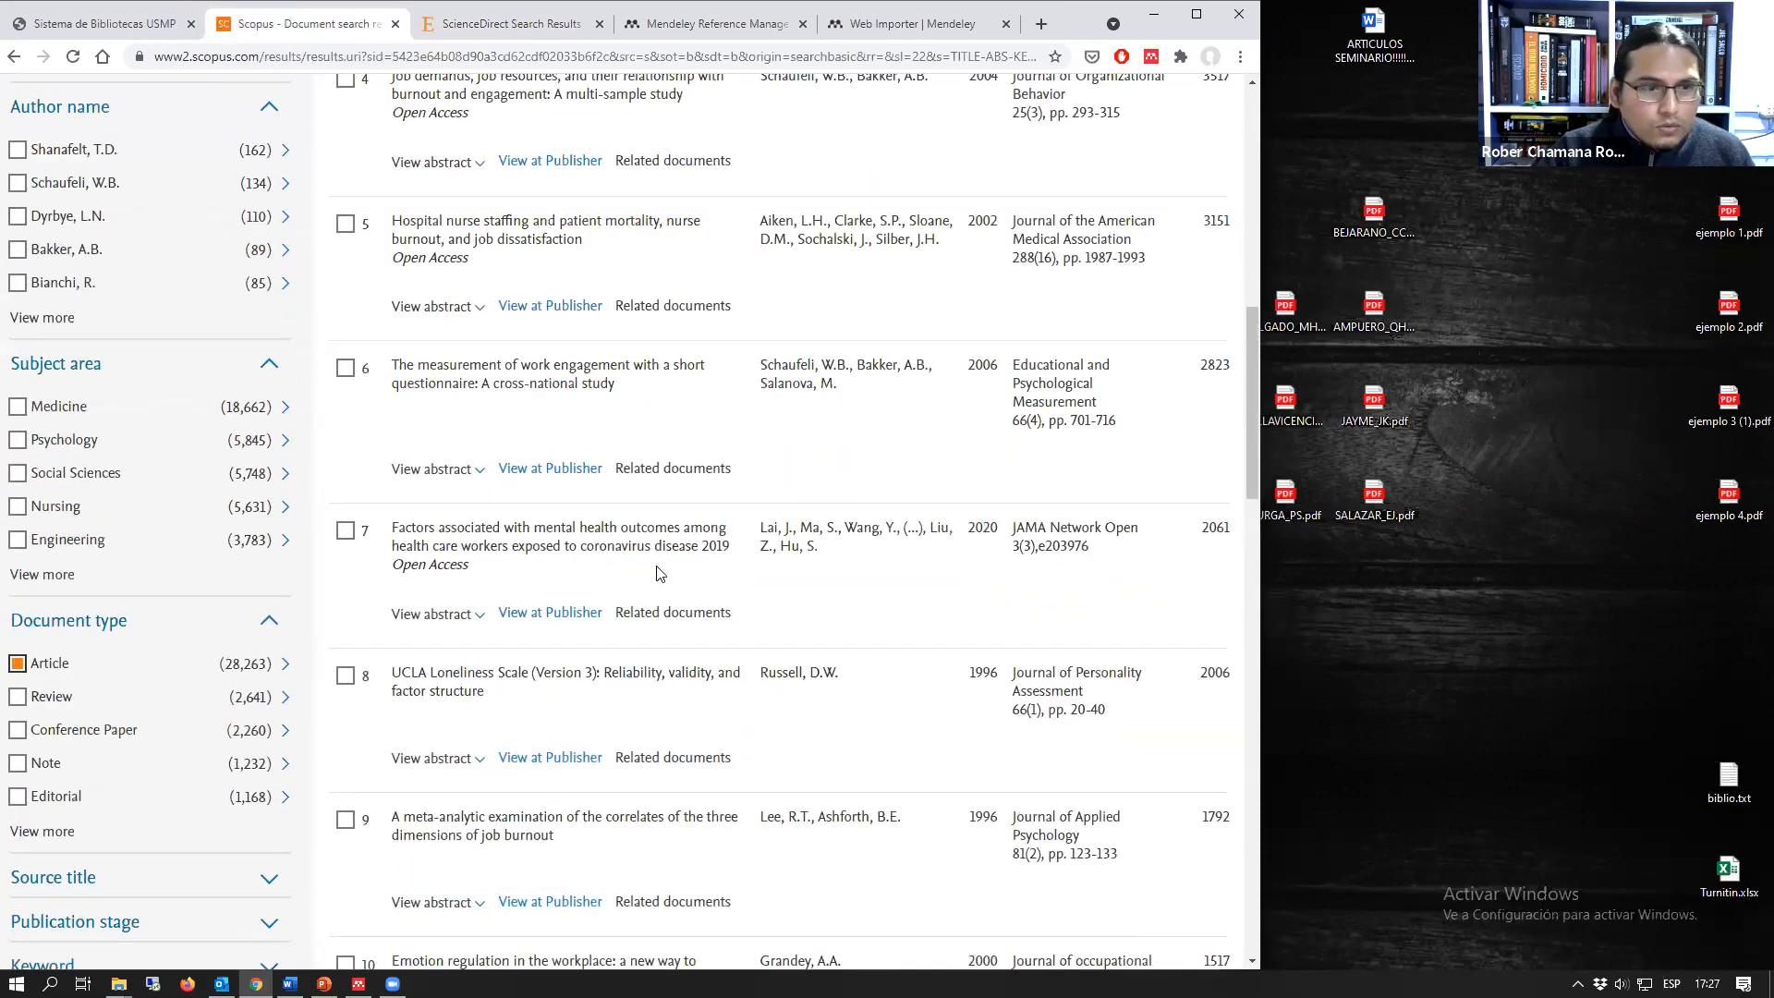
{"action": "scroll", "coordinate": [610, 485], "scroll_direction": "up", "scroll_amount": 4}
{"action": "scroll", "coordinate": [606, 481], "scroll_direction": "down", "scroll_amount": 4}
{"action": "scroll", "coordinate": [463, 508], "scroll_direction": "up", "scroll_amount": 9}
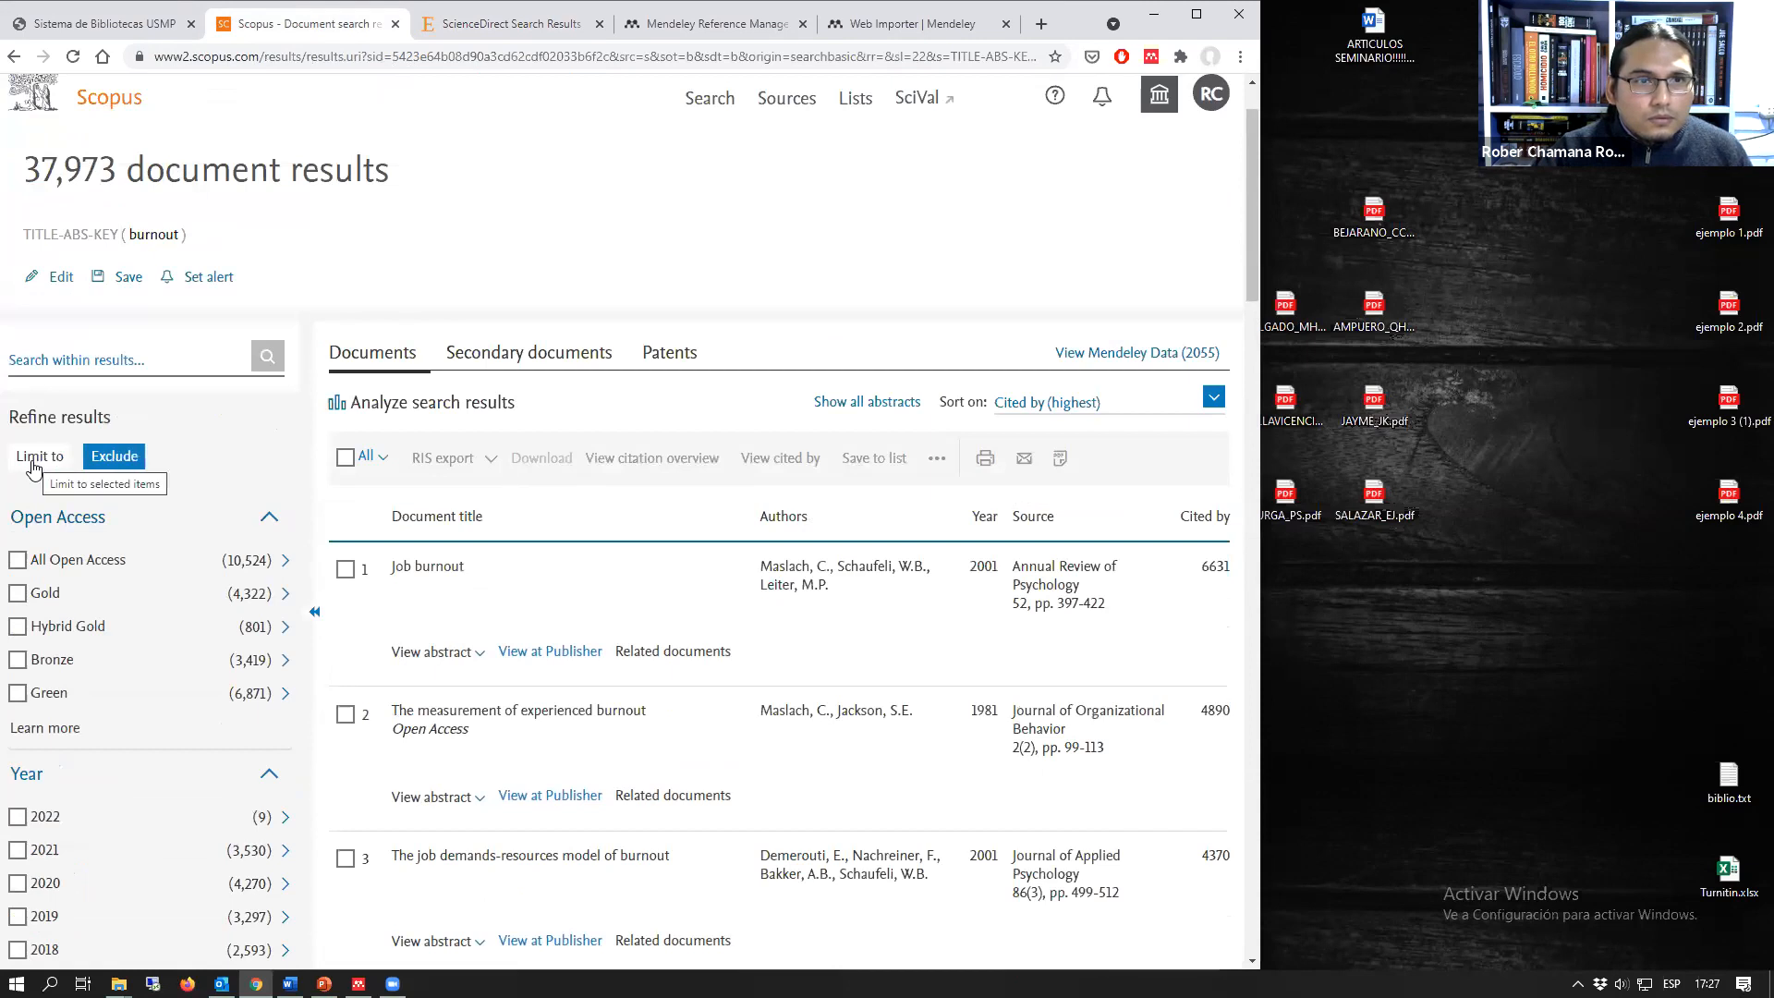
{"action": "scroll", "coordinate": [462, 536], "scroll_direction": "down", "scroll_amount": 1}
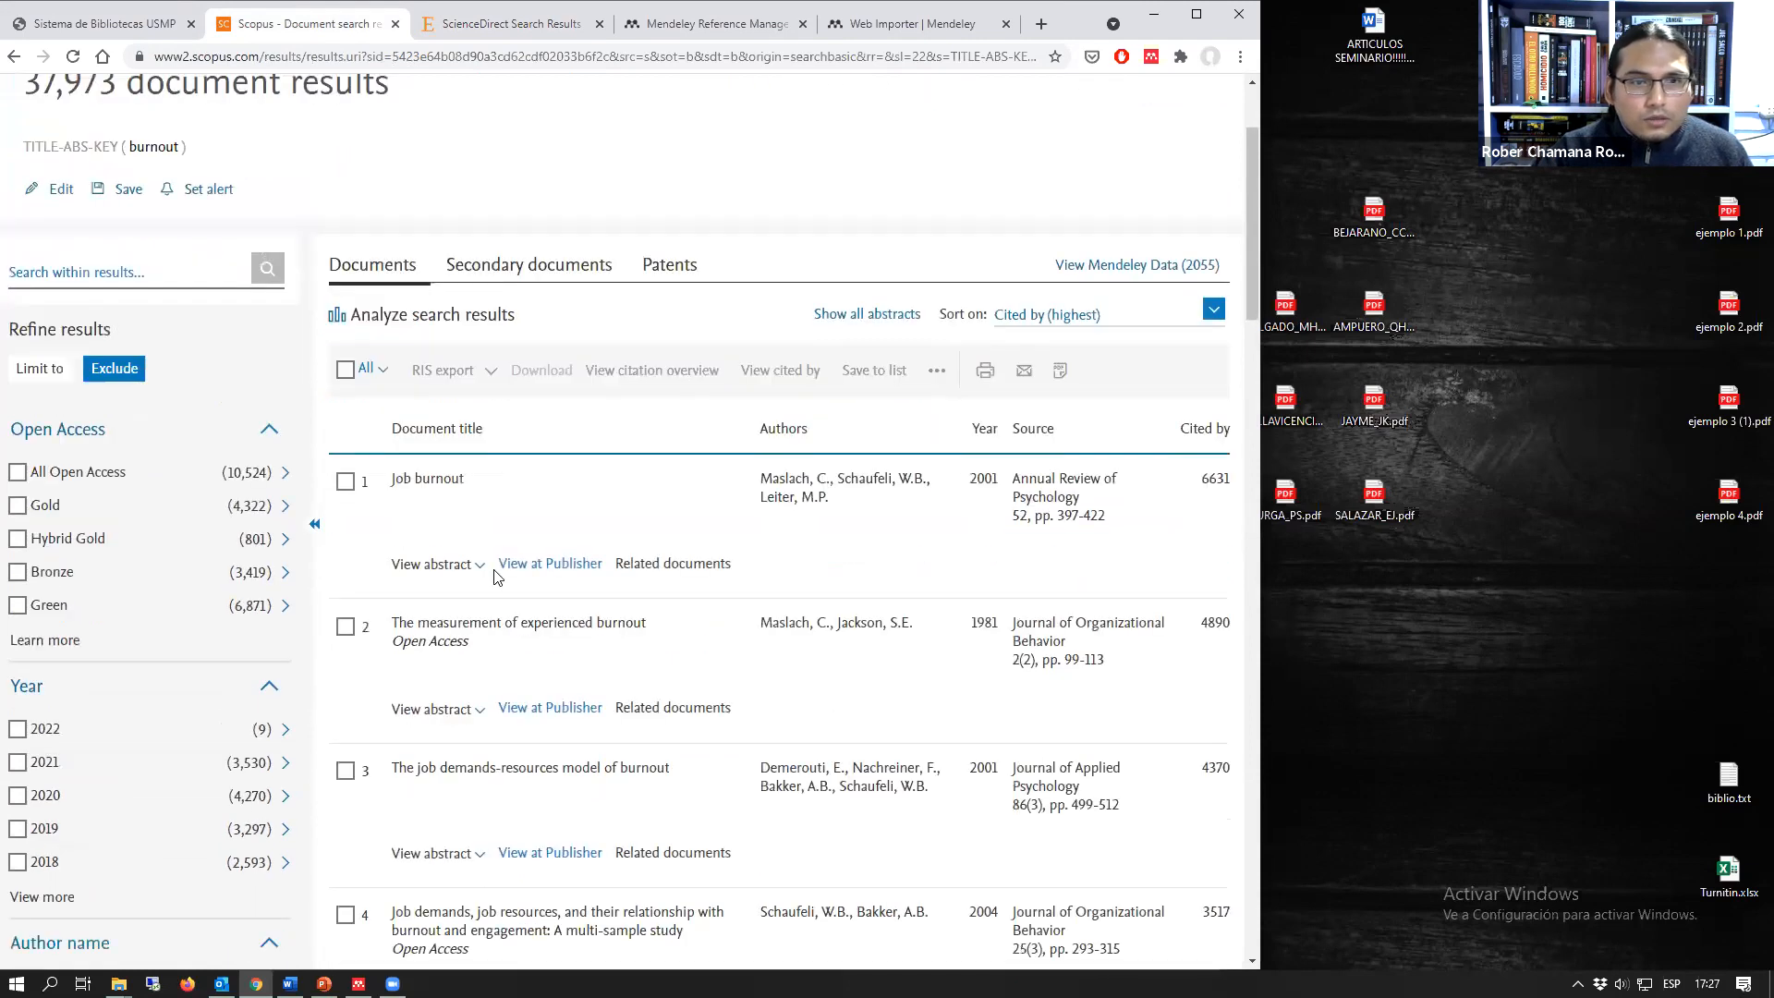
{"action": "scroll", "coordinate": [503, 569], "scroll_direction": "down", "scroll_amount": 1}
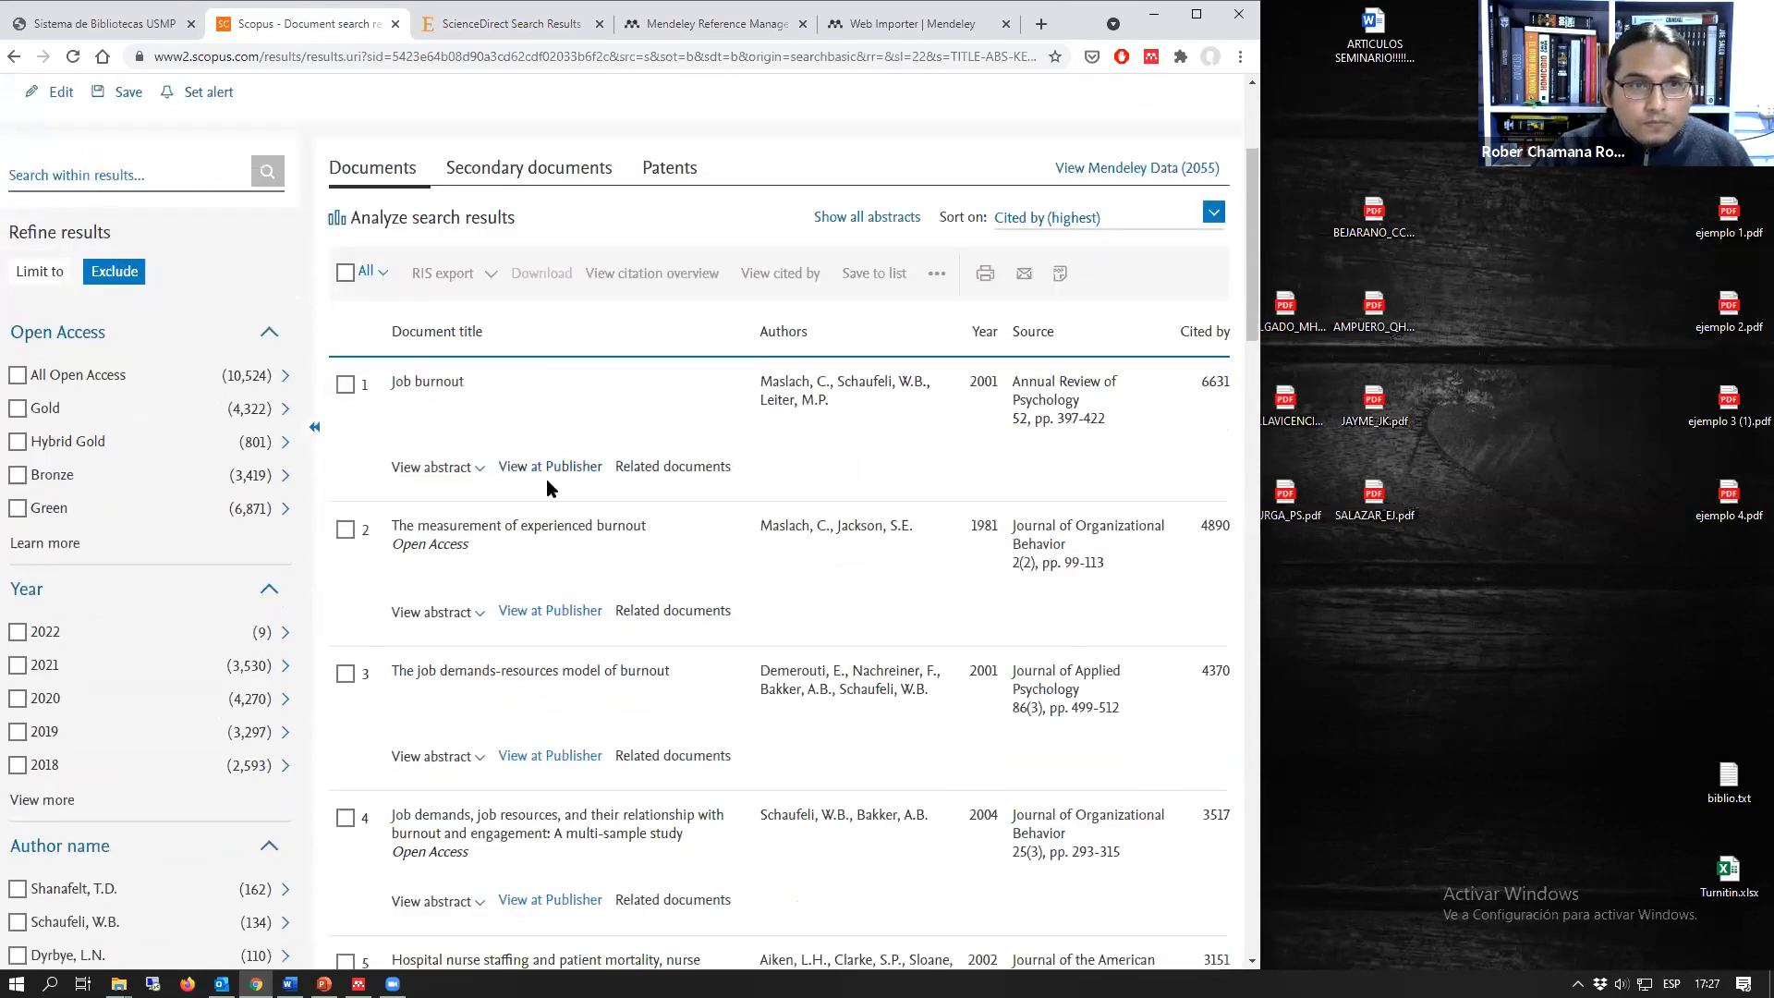
{"action": "scroll", "coordinate": [546, 478], "scroll_direction": "up", "scroll_amount": 1}
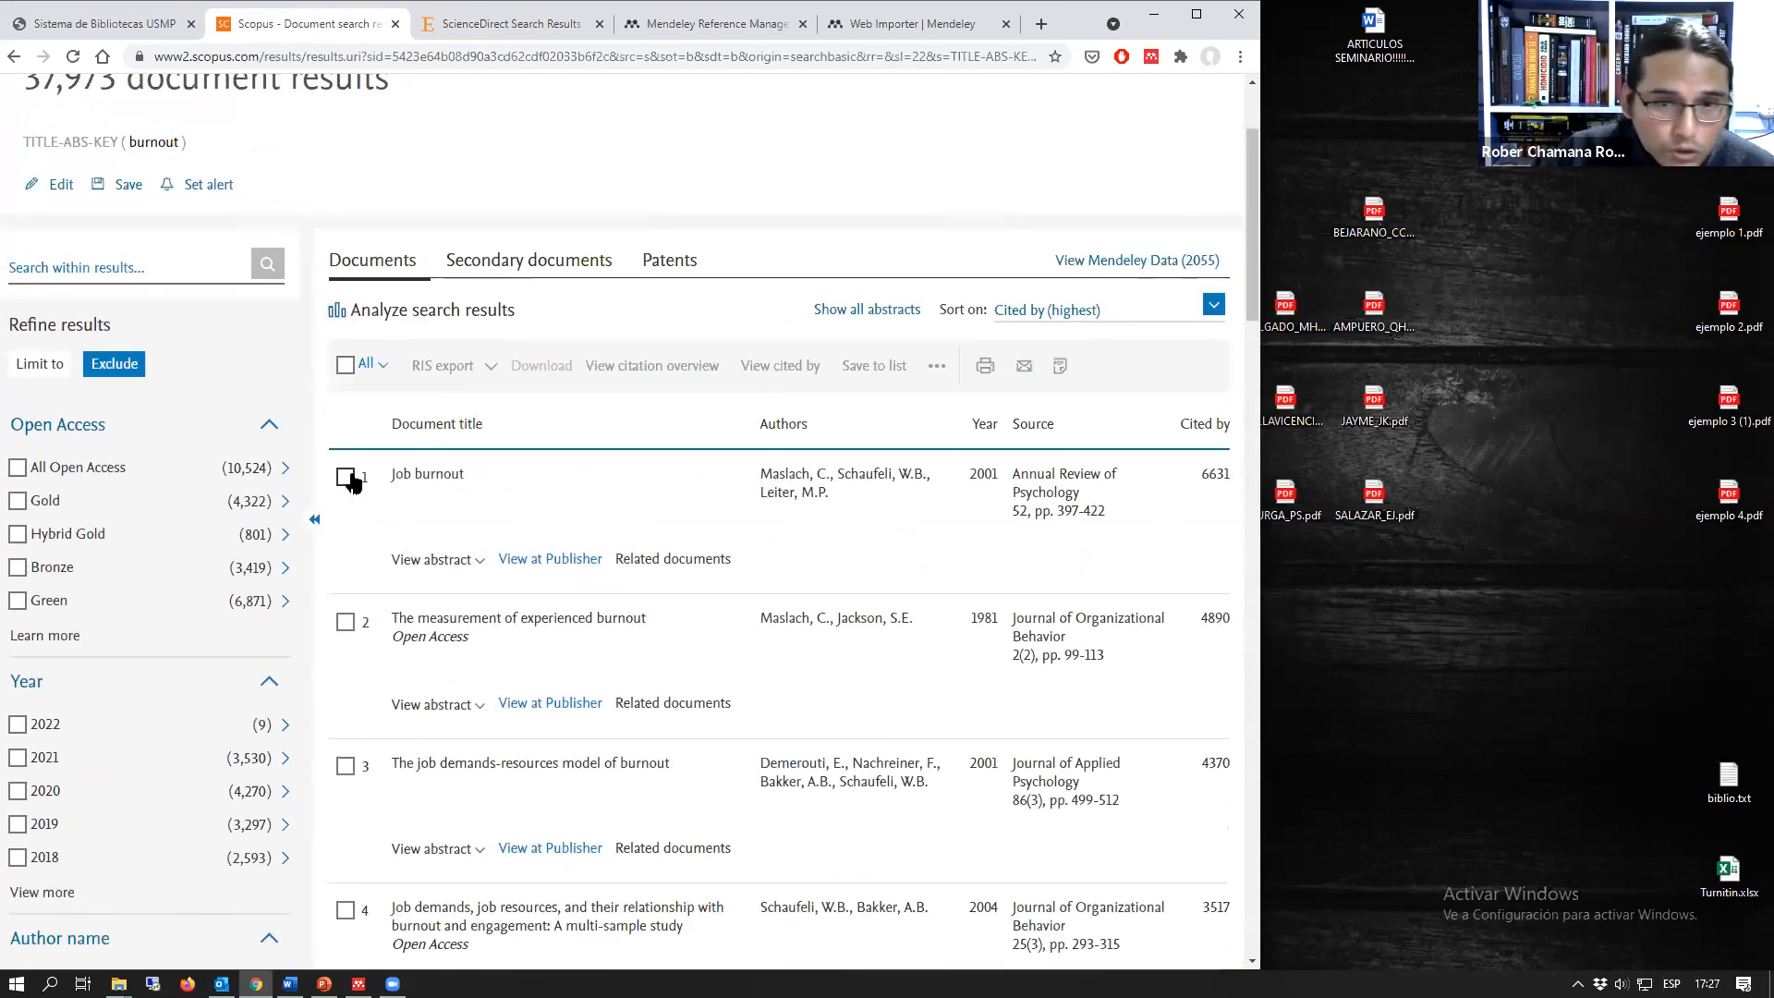
Step: Select the documents "Job burnout" and "The measurement of experienced burnout", and widen the browser window
{"action": "left_click", "coordinate": [347, 478]}
{"action": "left_click", "coordinate": [346, 622]}
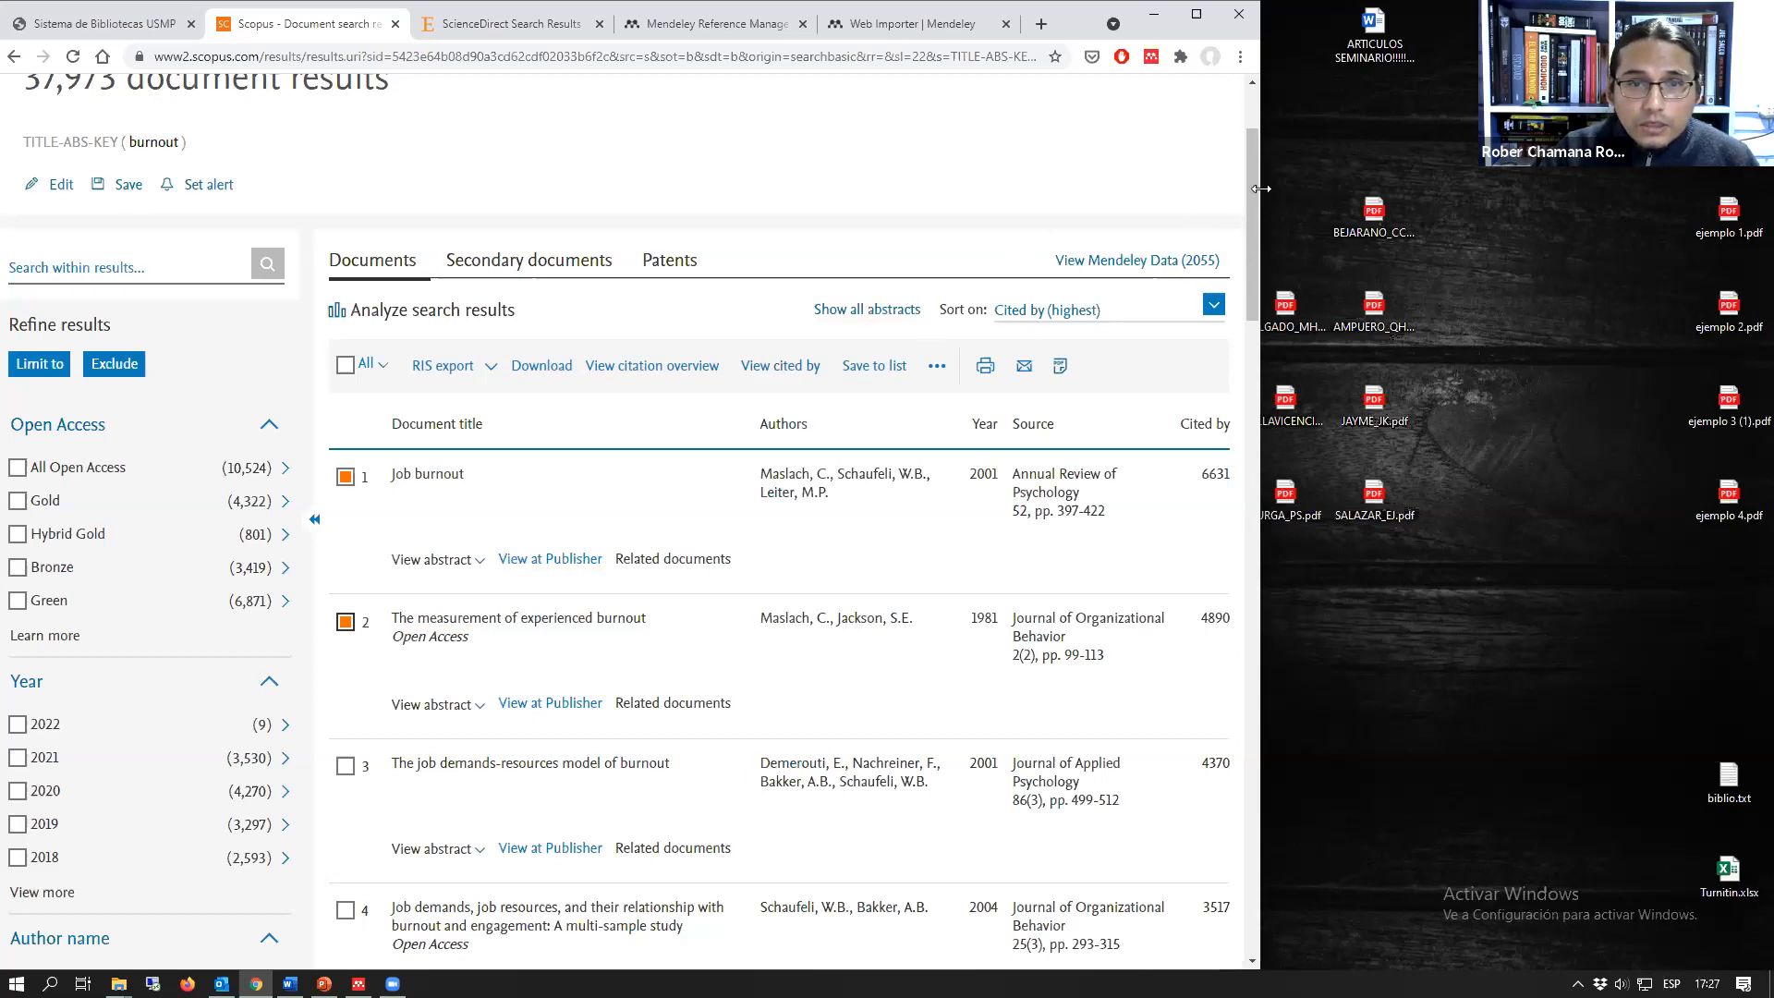
{"action": "left_click_drag", "start_coordinate": [1261, 188], "coordinate": [1421, 188]}
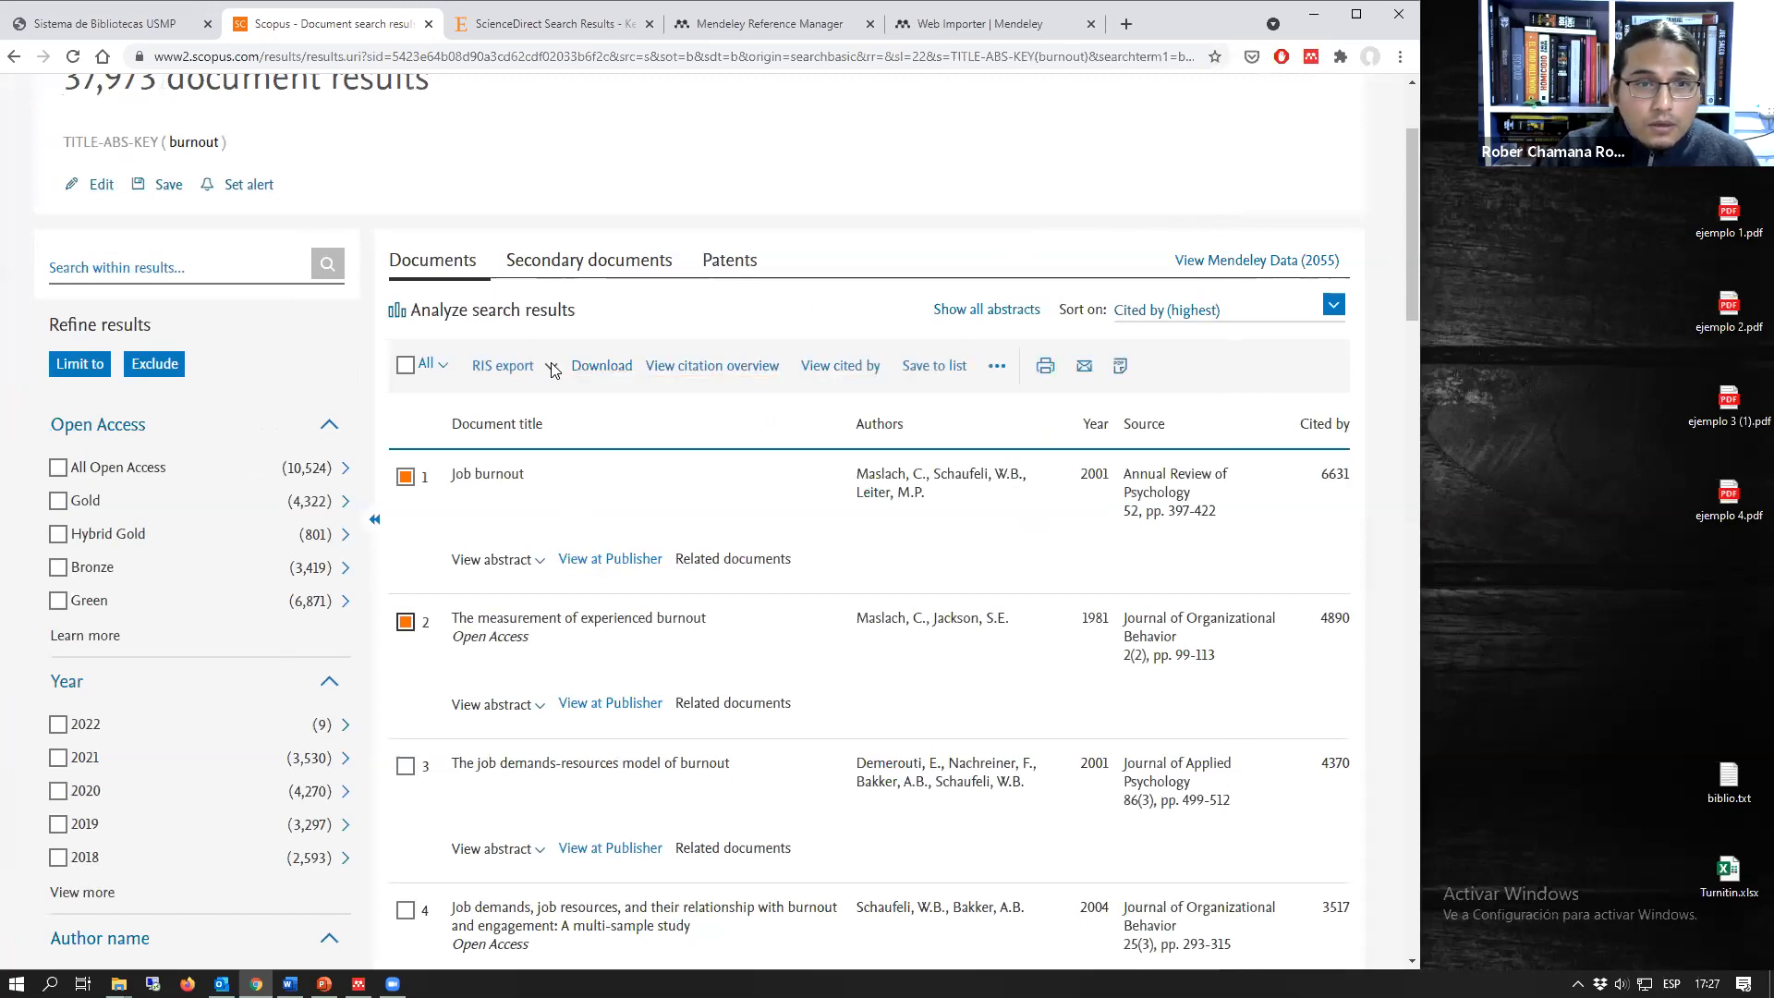
Step: View the export settings and the additional actions for the selected Scopus documents, closing each without exporting
{"action": "left_click", "coordinate": [552, 370]}
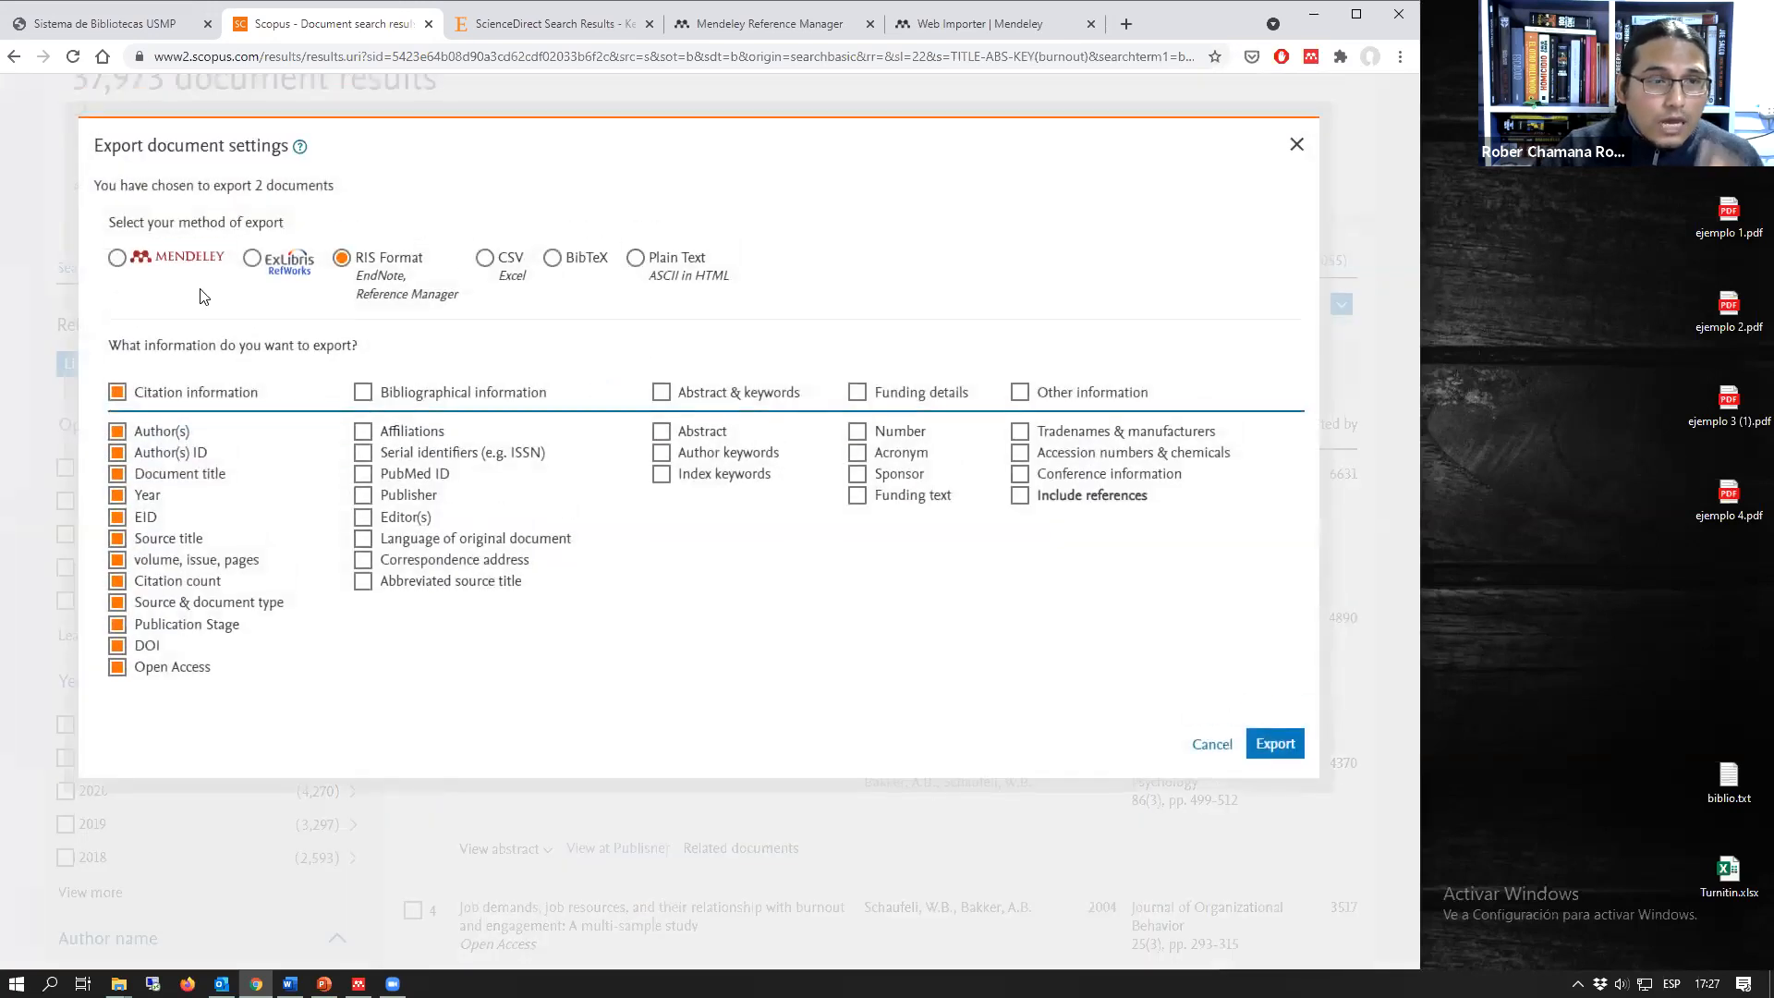
{"action": "left_click", "coordinate": [1295, 145]}
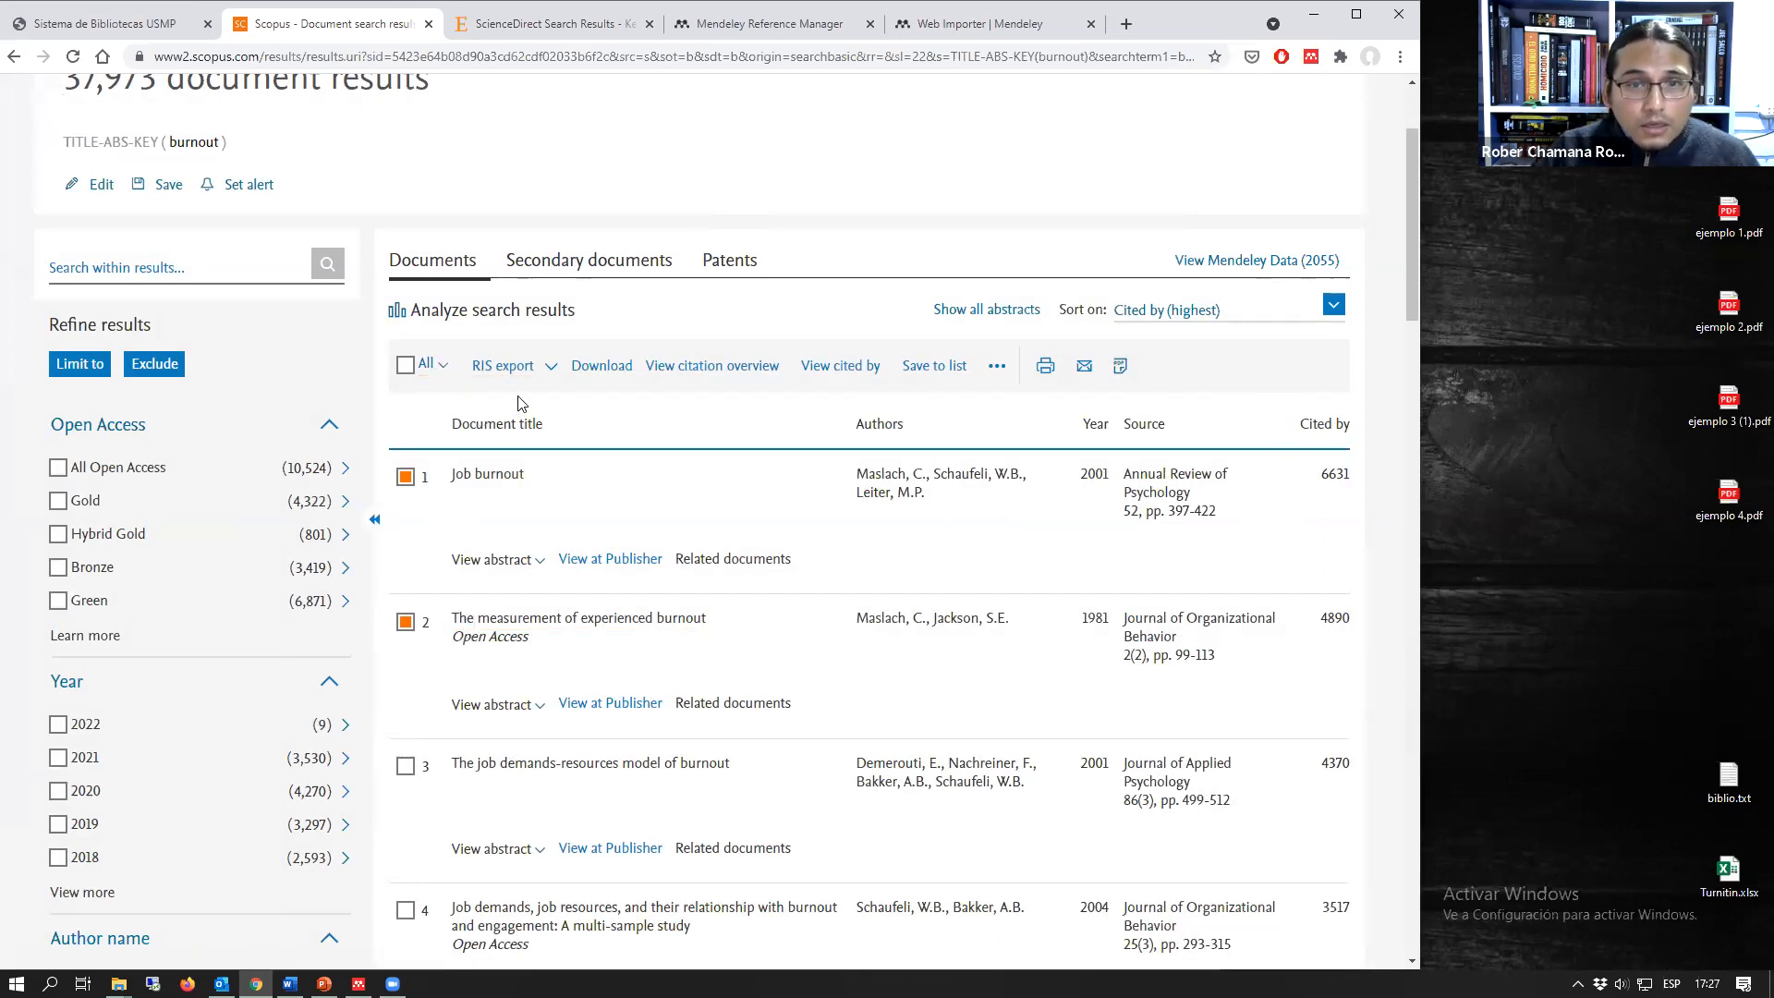
{"action": "left_click", "coordinate": [995, 367]}
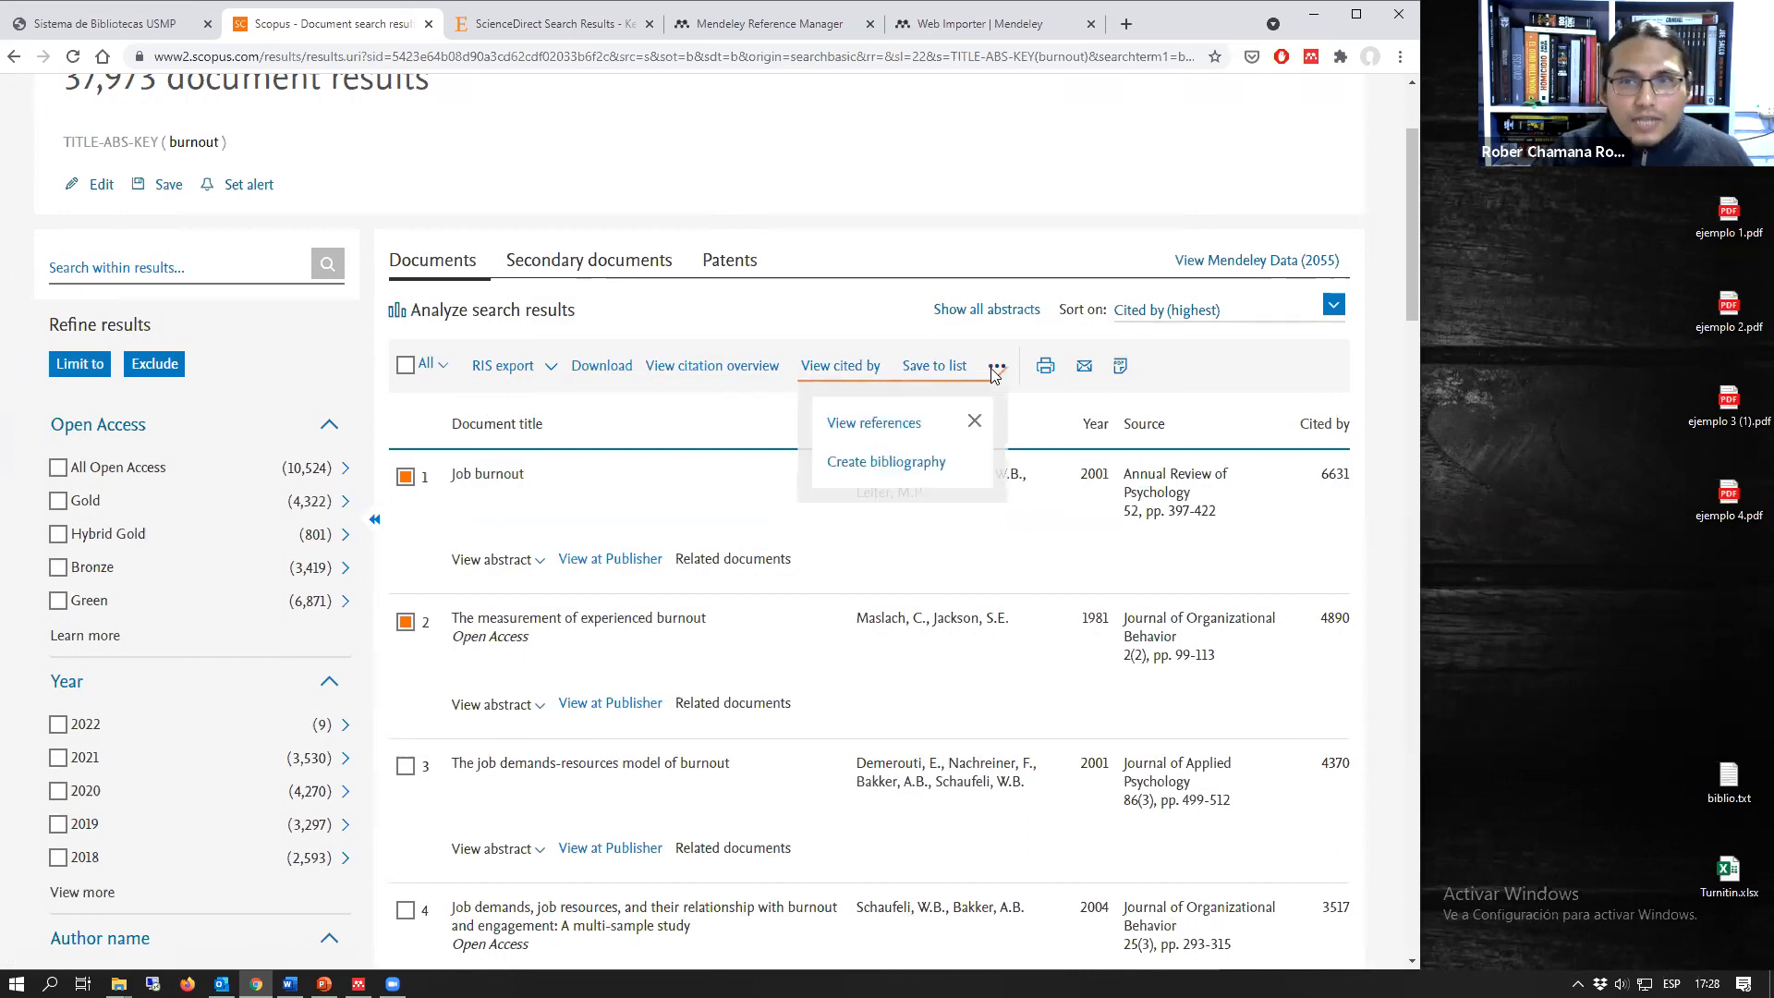
{"action": "left_click", "coordinate": [974, 420]}
{"action": "scroll", "coordinate": [901, 427], "scroll_direction": "up", "scroll_amount": 2}
{"action": "scroll", "coordinate": [901, 427], "scroll_direction": "down", "scroll_amount": 2}
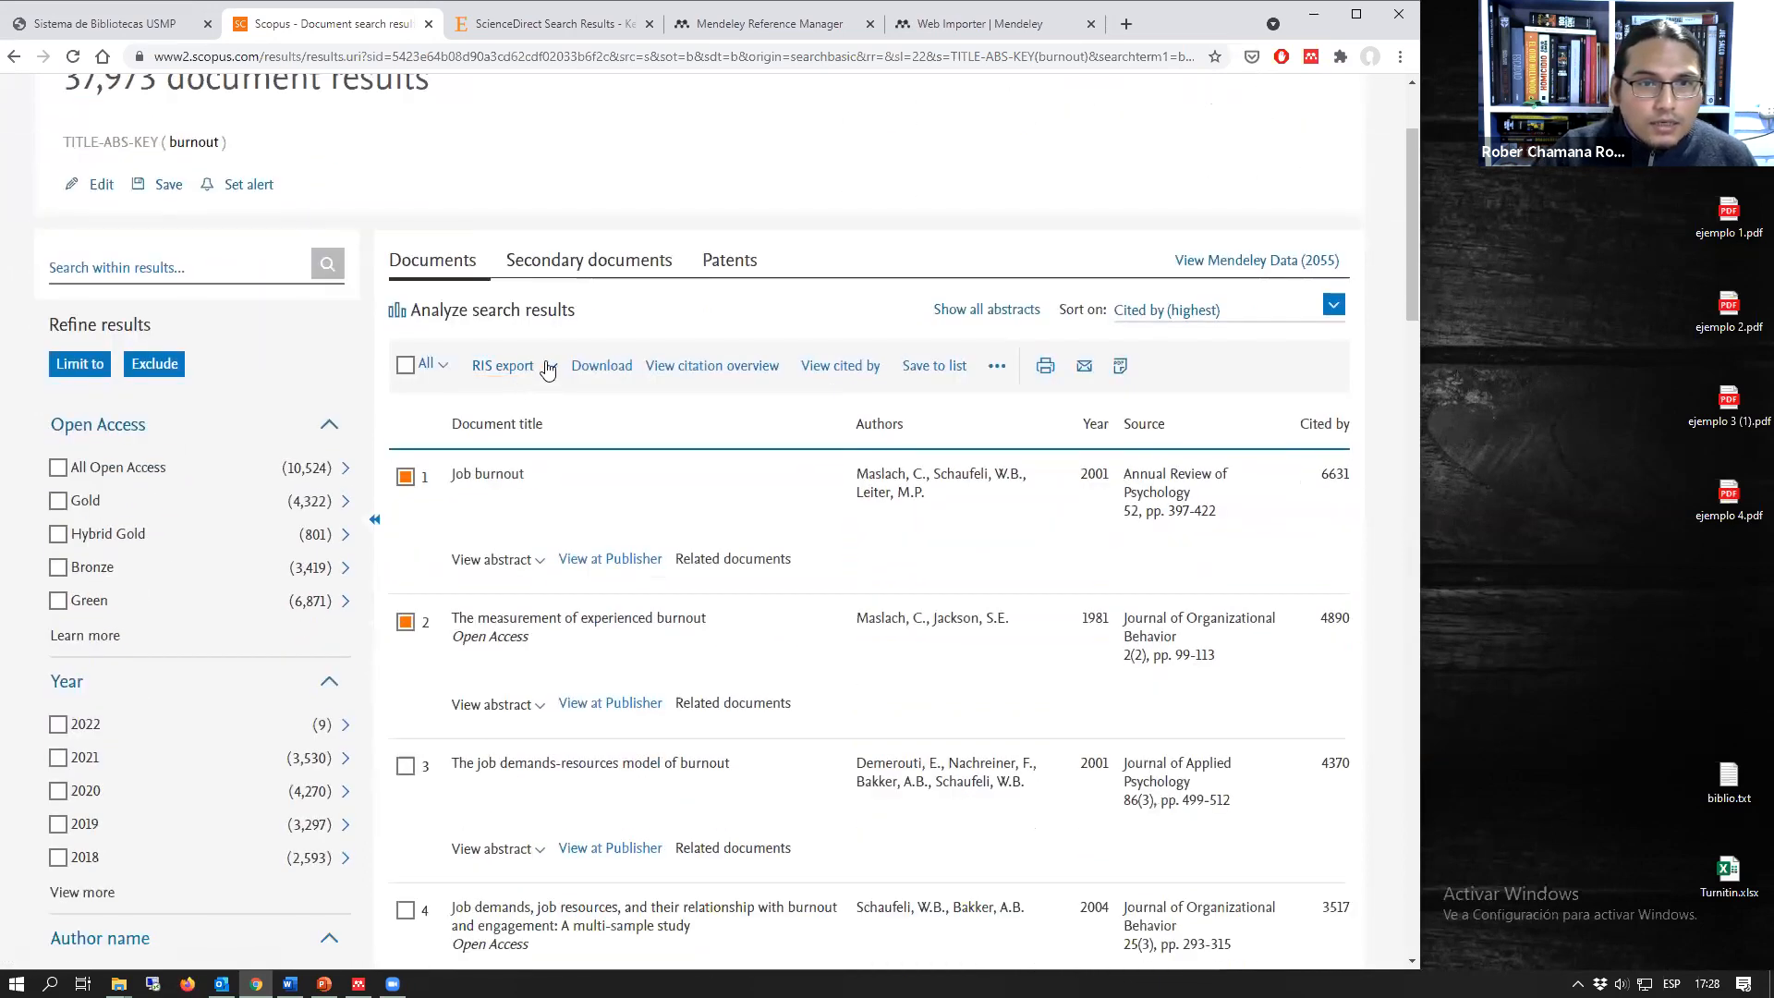
Step: Export the two selected Scopus documents with Mendeley as the export method
{"action": "left_click", "coordinate": [526, 372]}
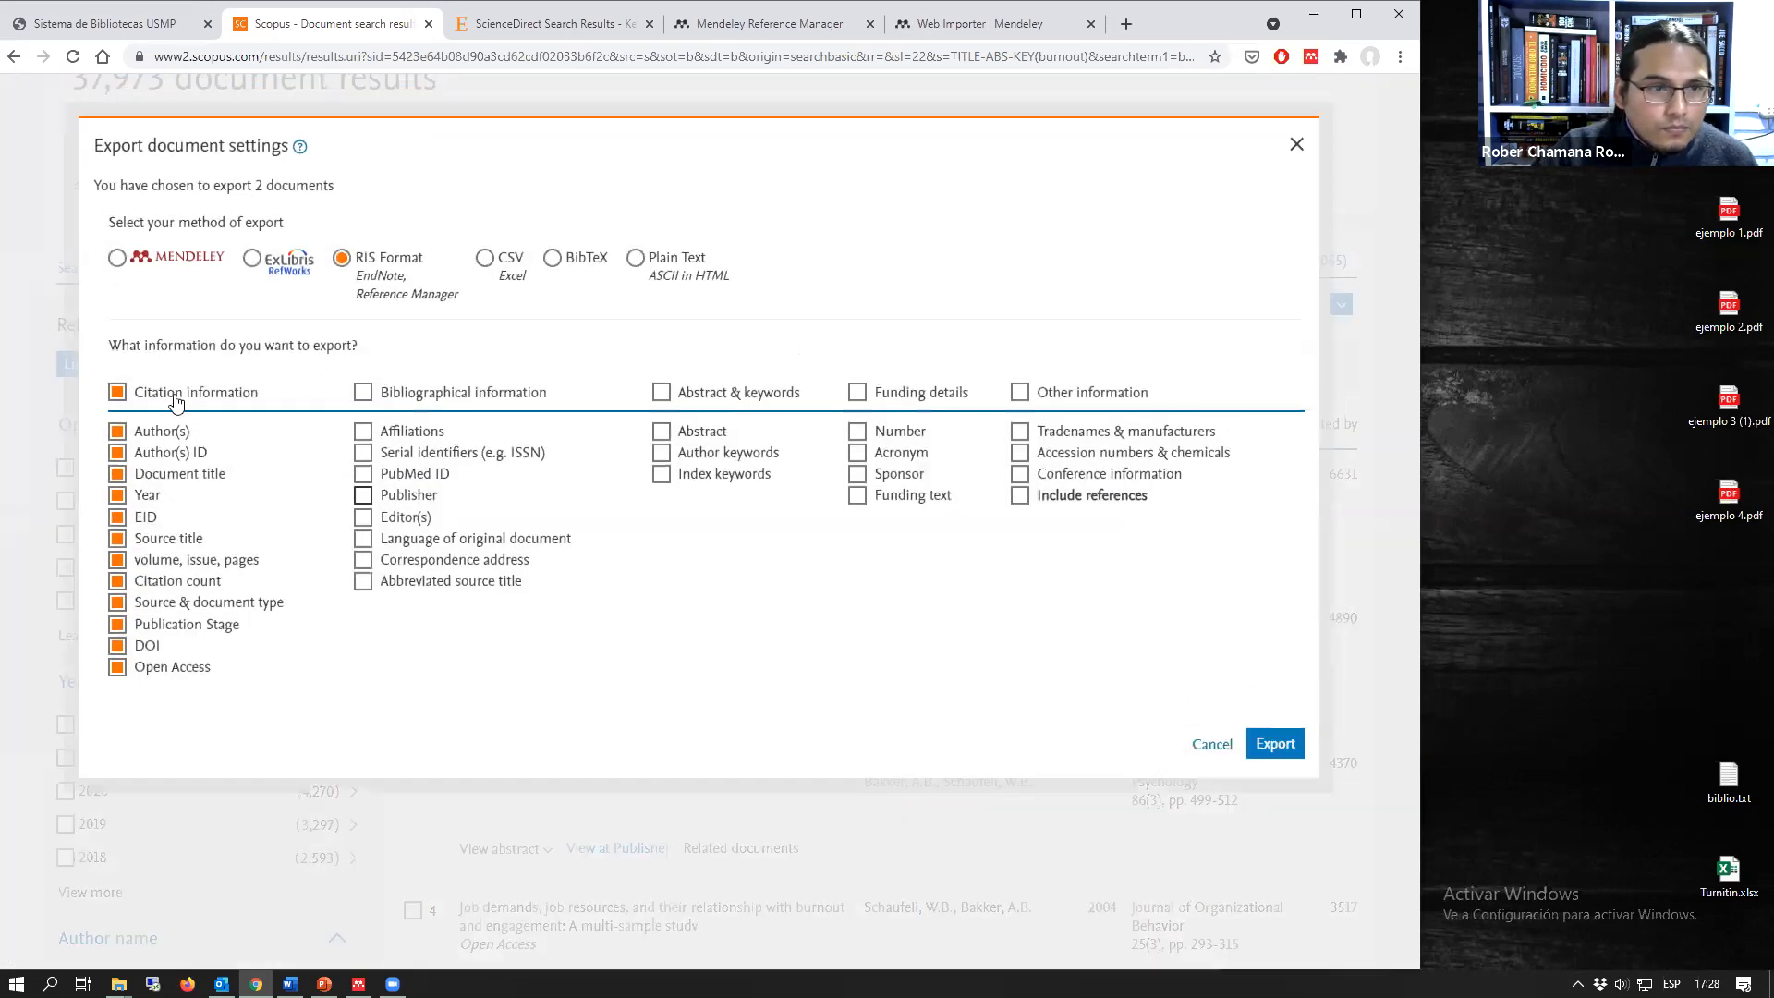
{"action": "left_click", "coordinate": [116, 259]}
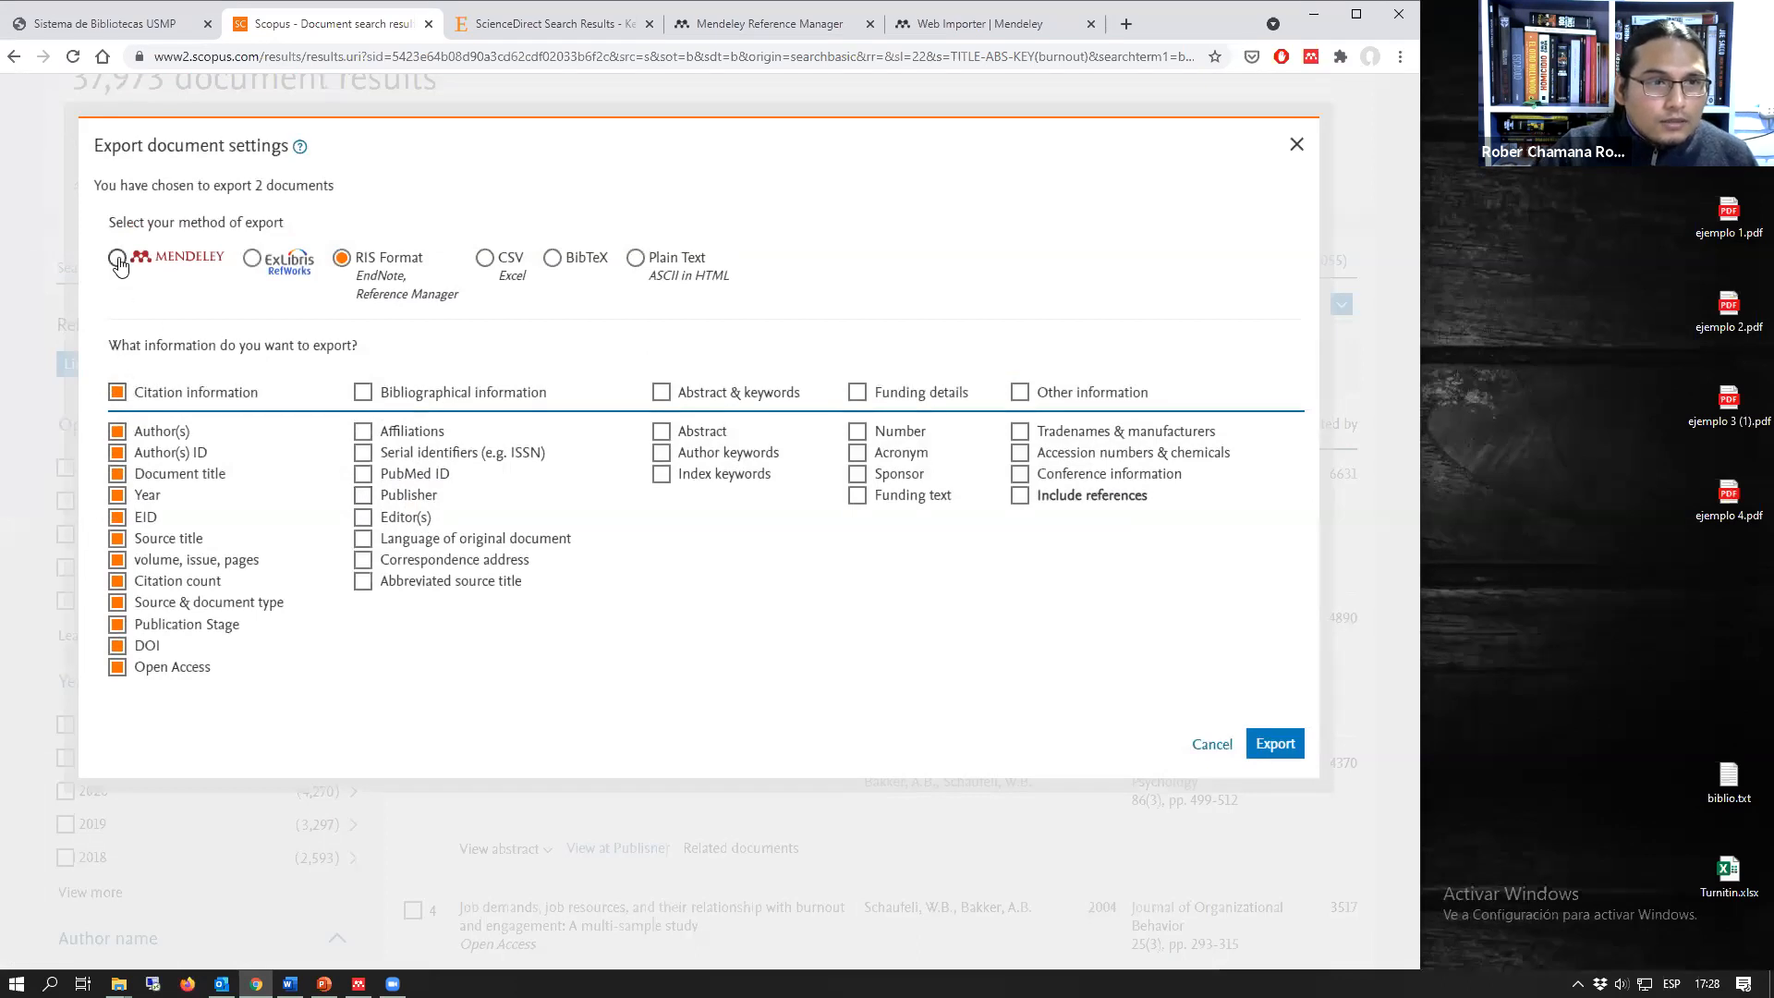
{"action": "left_click", "coordinate": [1270, 747]}
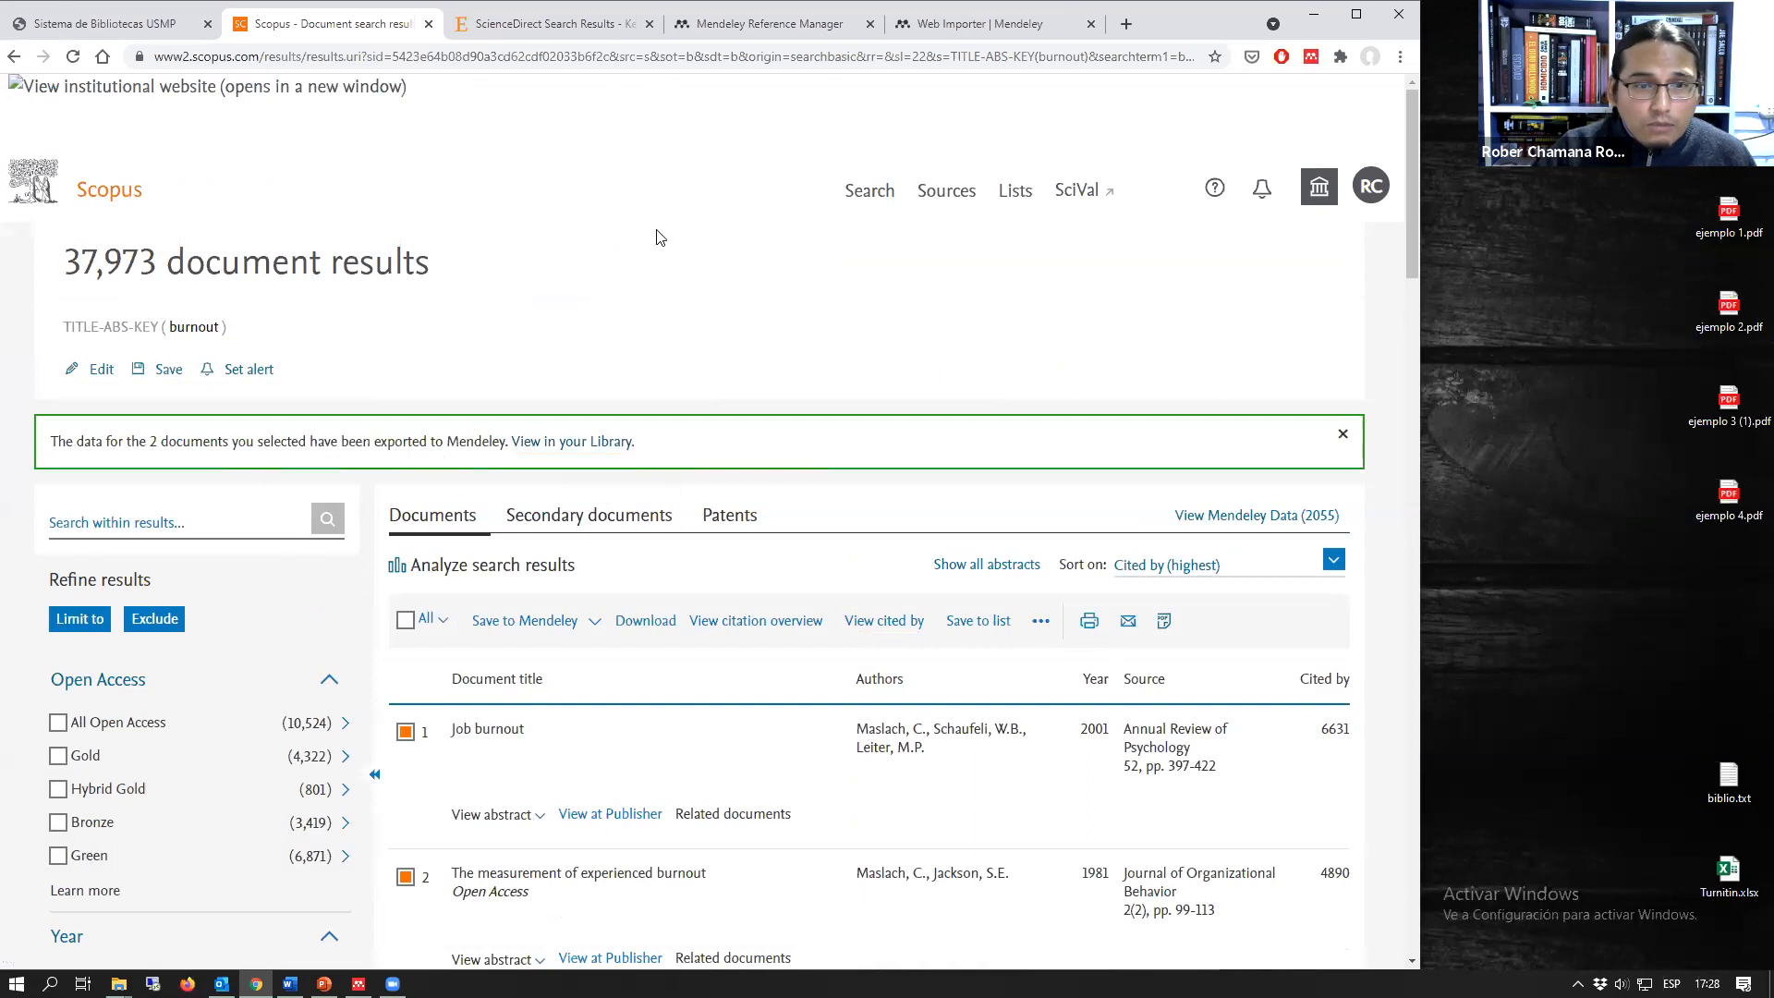
{"action": "scroll", "coordinate": [858, 612], "scroll_direction": "down", "scroll_amount": 2}
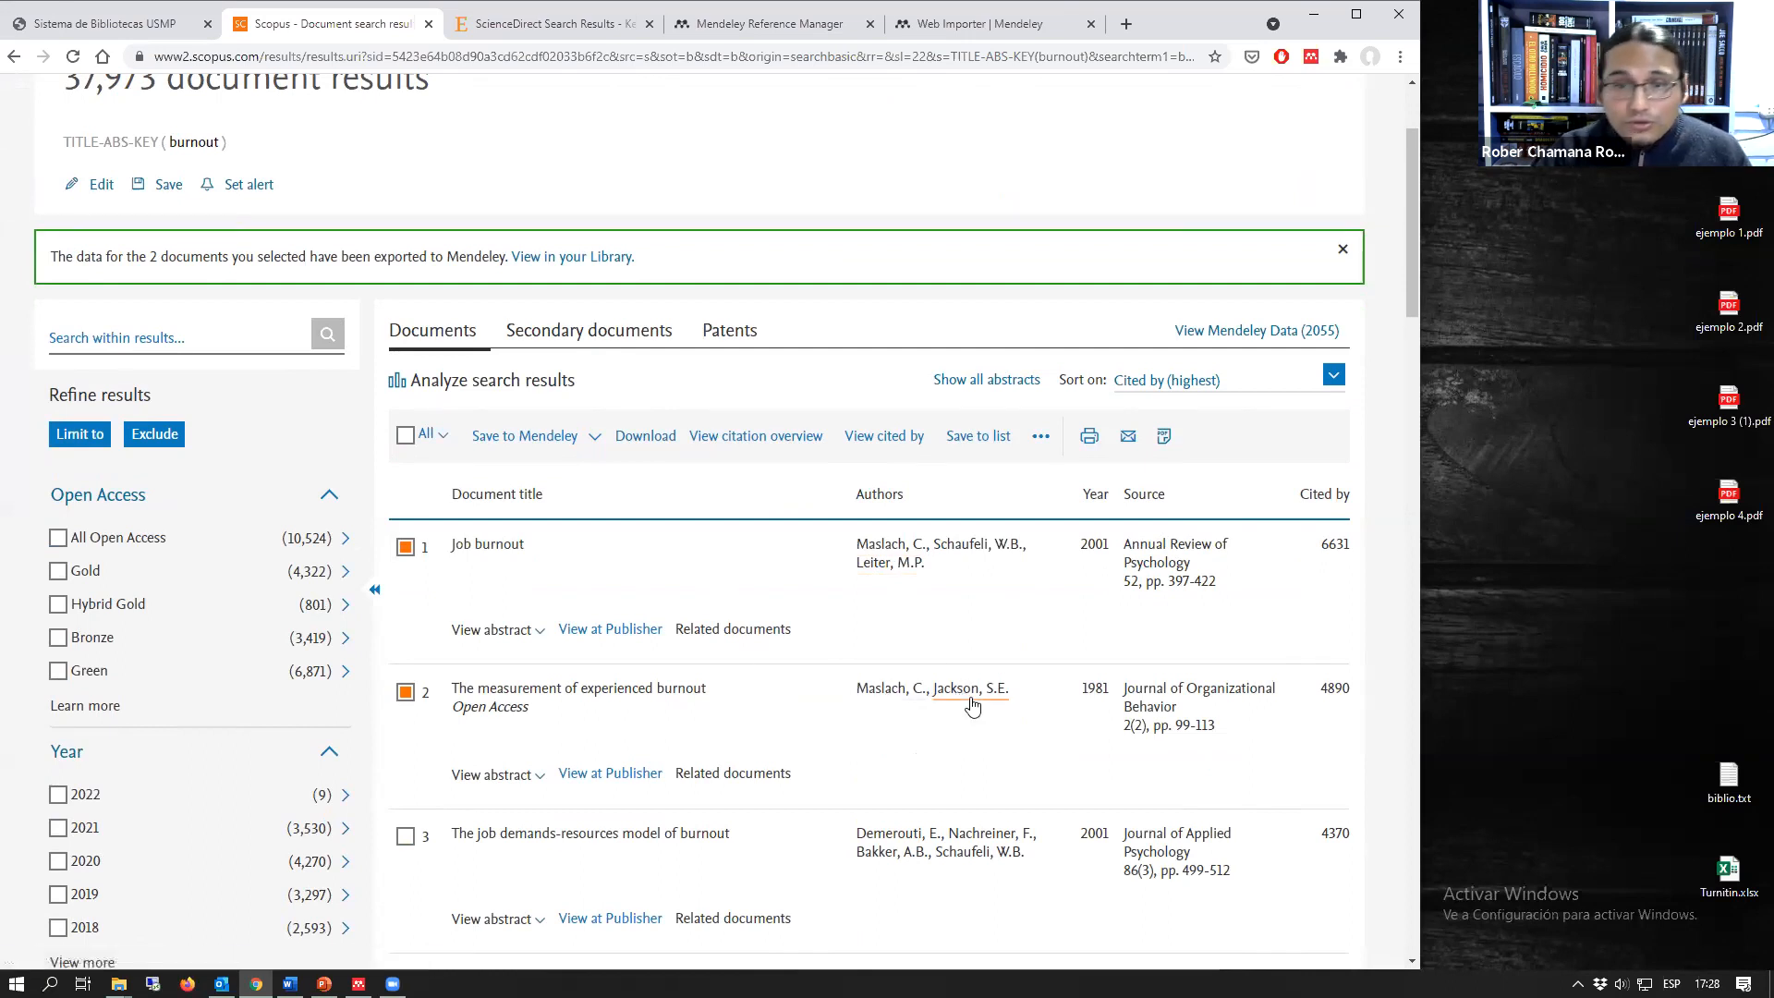
Step: Check the exported references in the Mendeley web library and the desktop Reference Manager, enlarging and finally minimizing the desktop window
{"action": "left_click", "coordinate": [798, 28]}
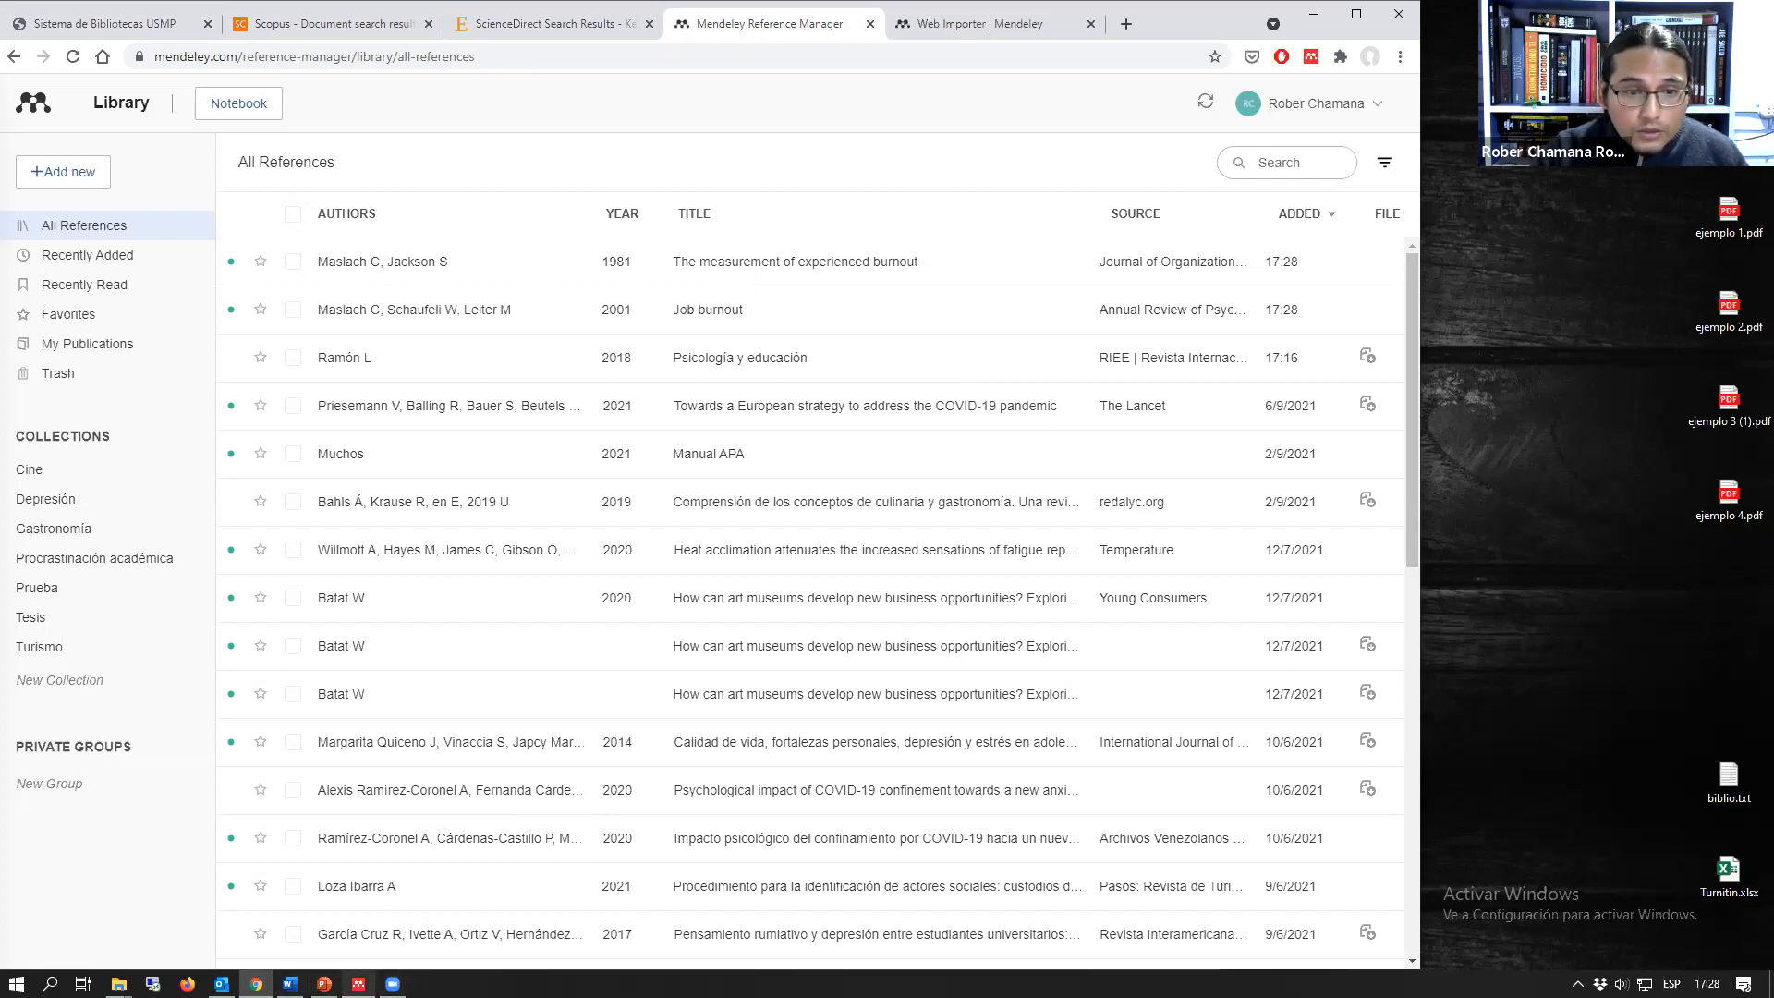
{"action": "left_click", "coordinate": [359, 984]}
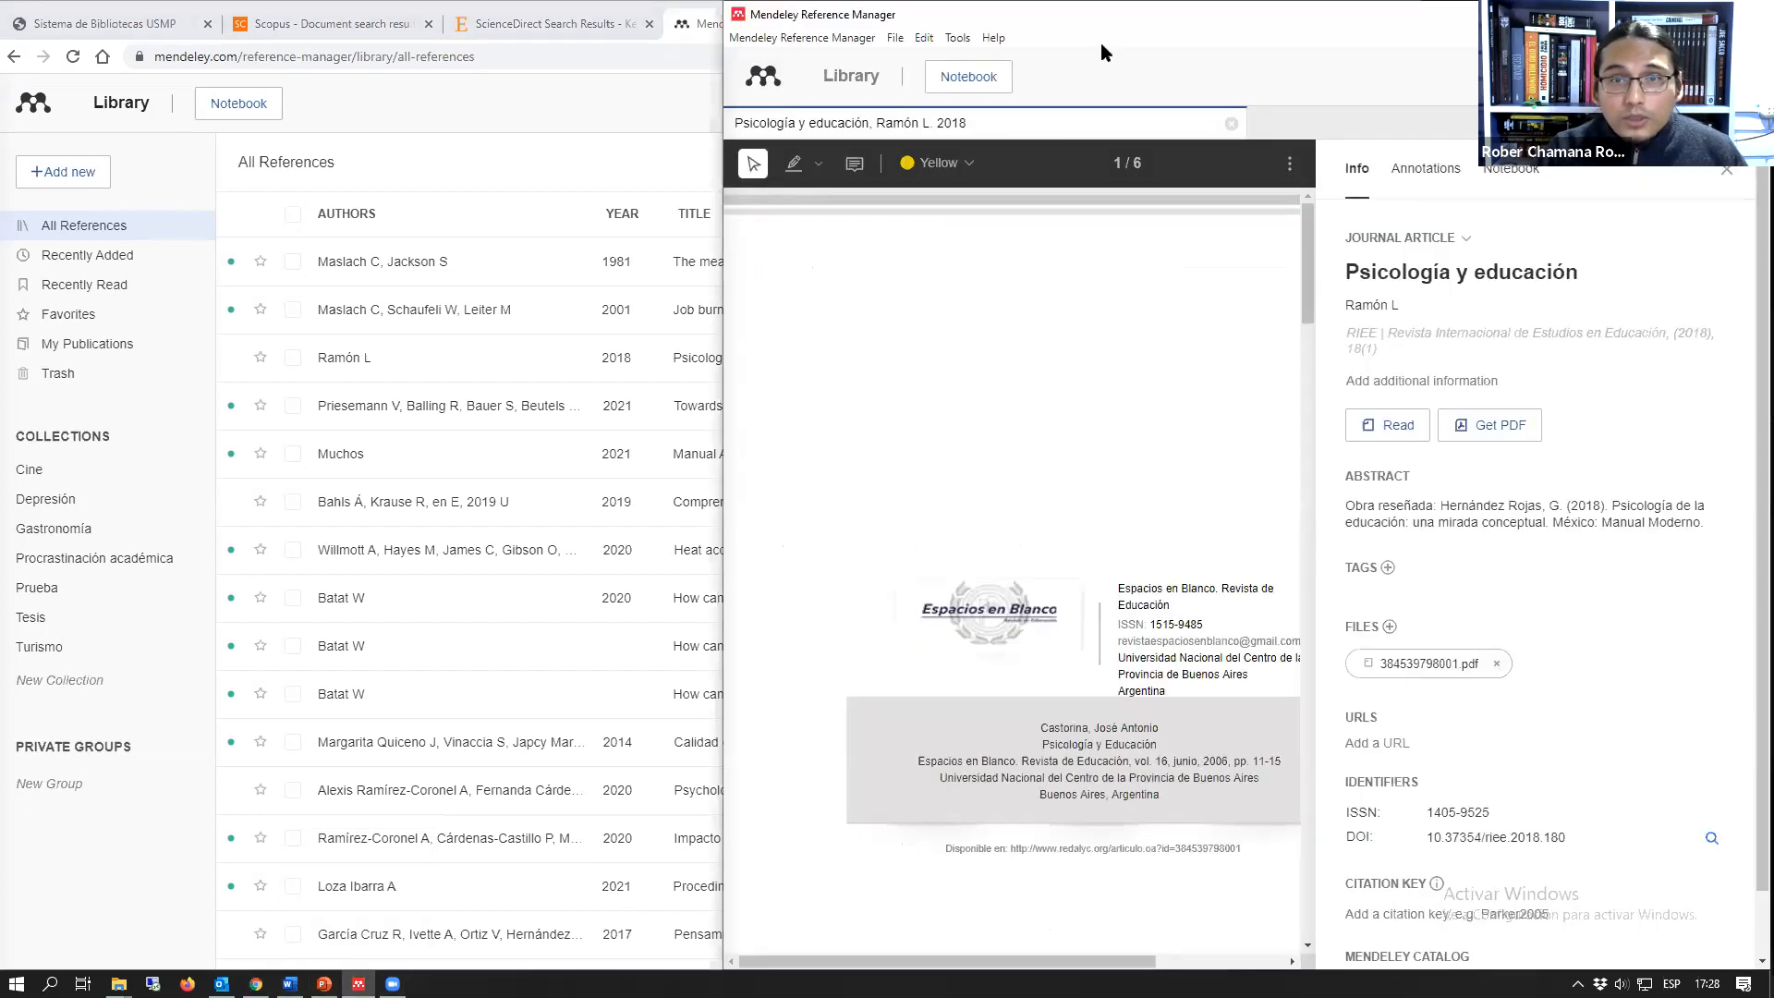
{"action": "left_click_drag", "start_coordinate": [1159, 30], "coordinate": [811, 24]}
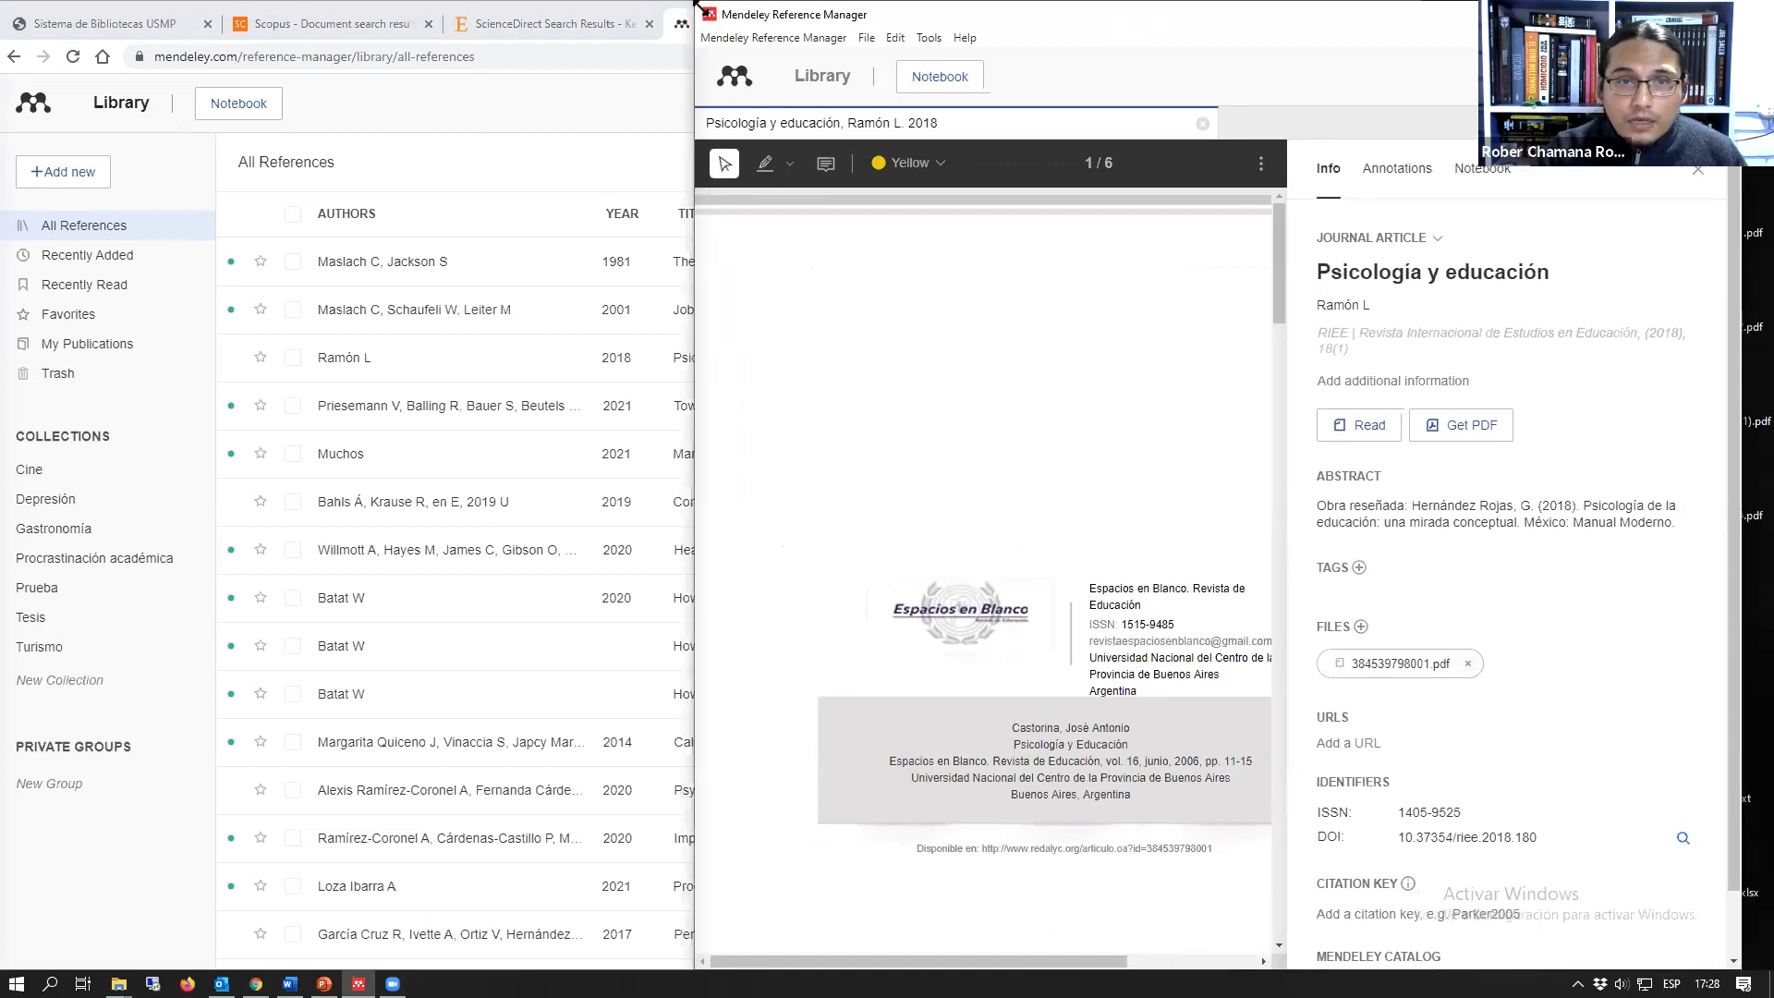
{"action": "left_click_drag", "start_coordinate": [697, 9], "coordinate": [499, 11]}
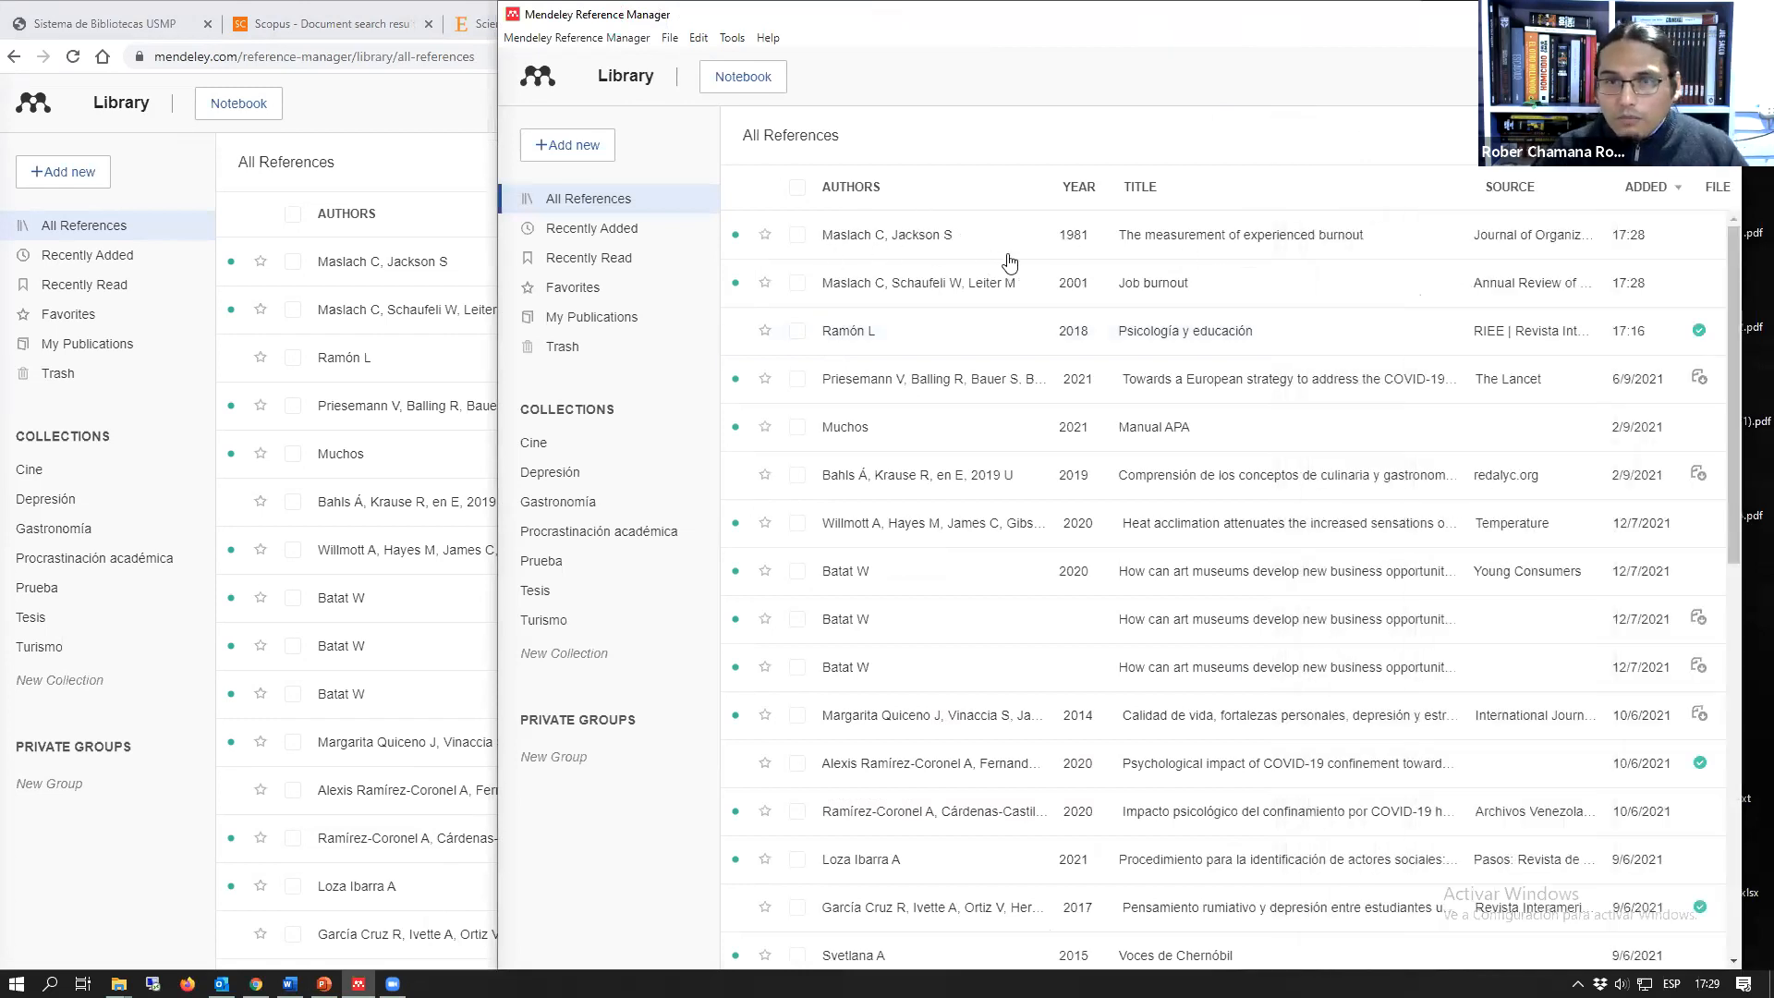
{"action": "left_click", "coordinate": [1635, 14]}
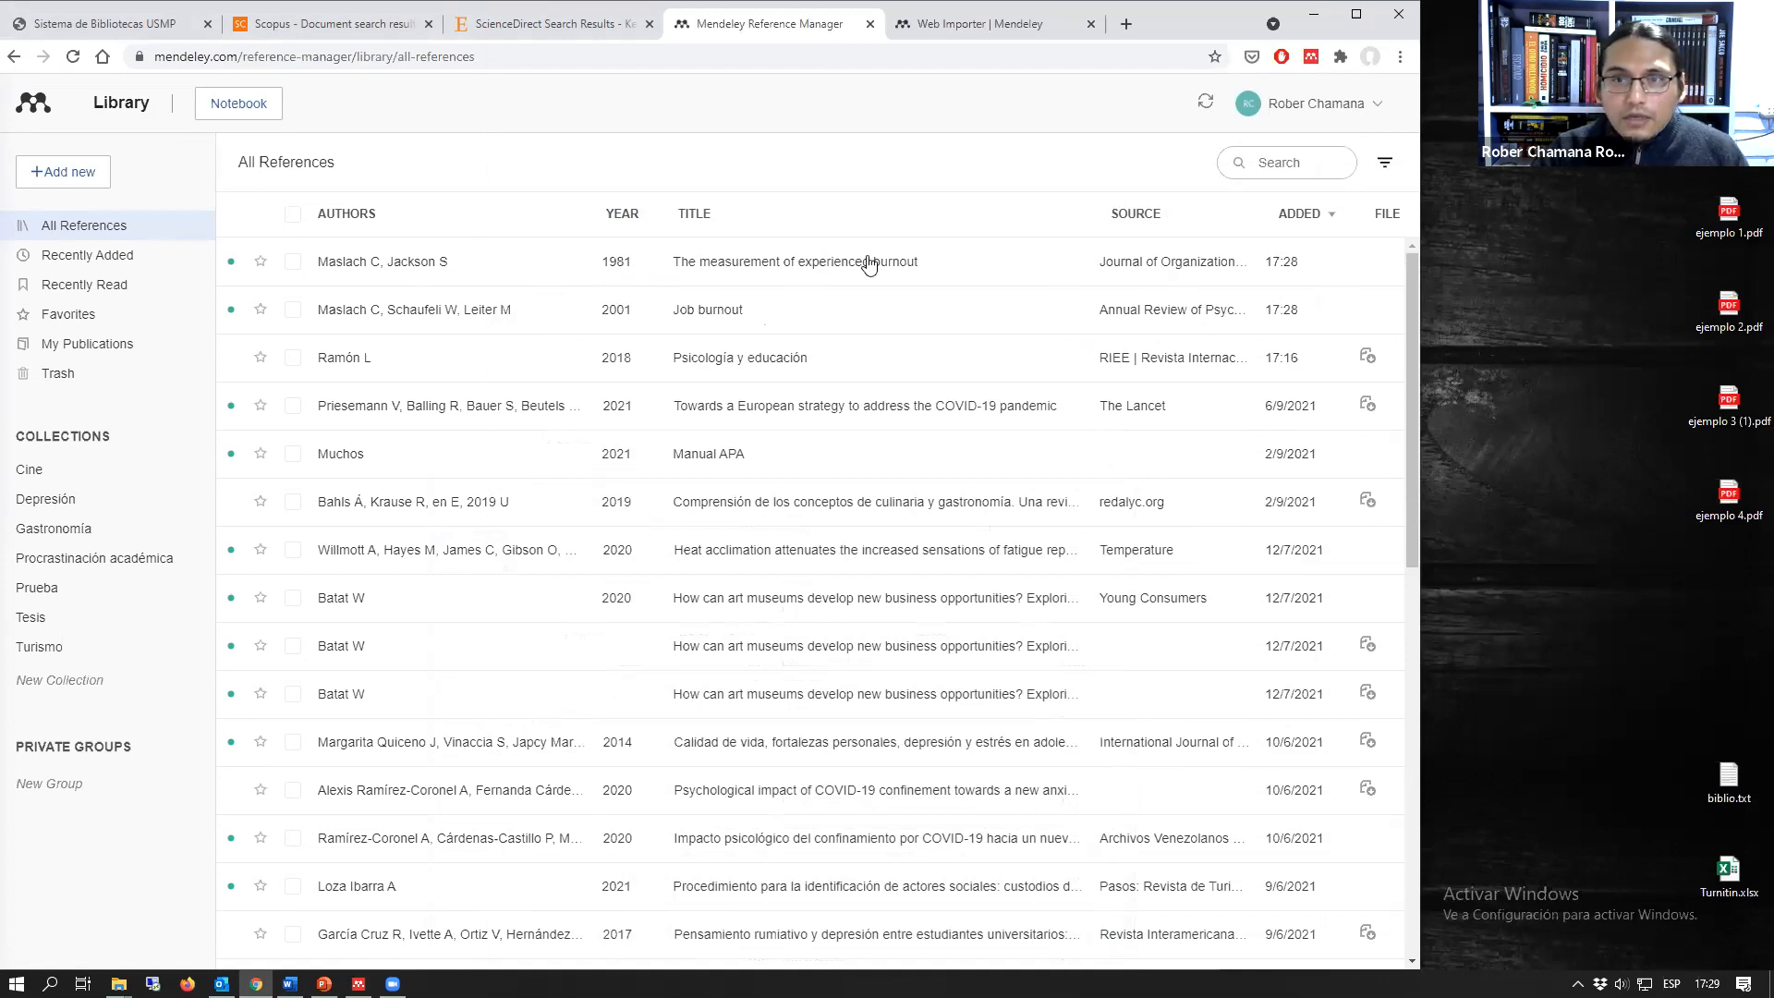
Step: Review the details of "The measurement of experienced burnout" in the web library, widening the browser window, and close the details
{"action": "left_click", "coordinate": [840, 268]}
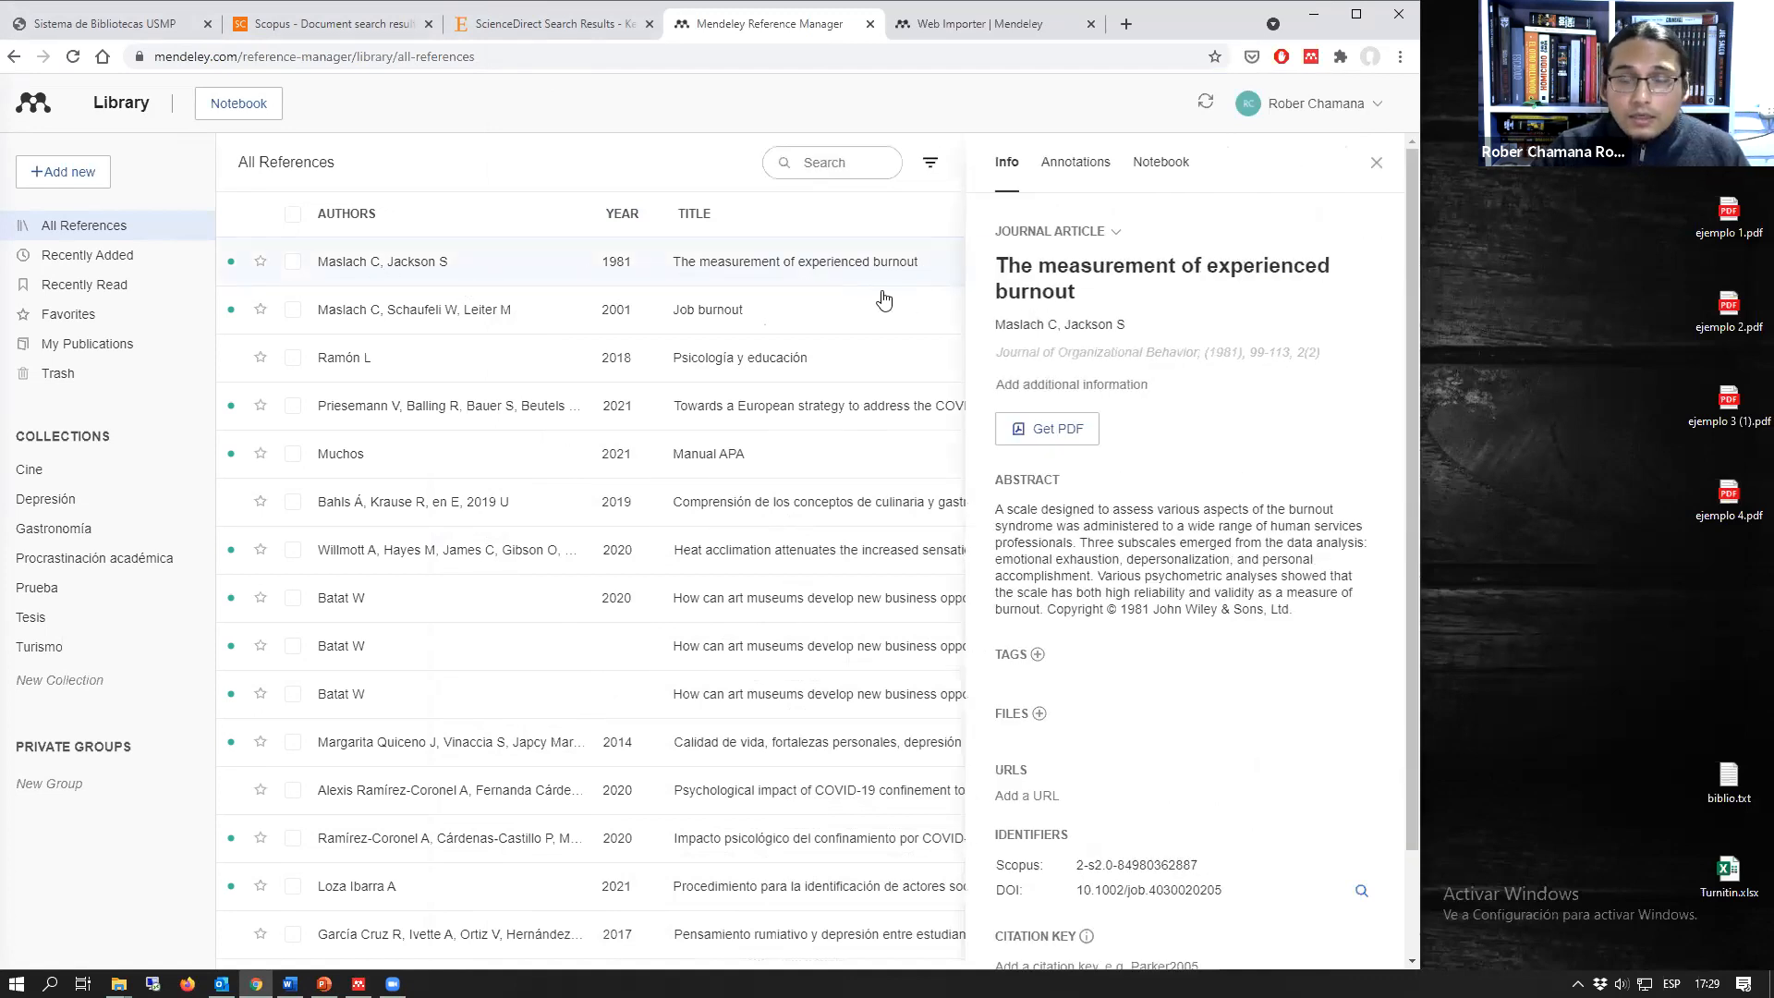
{"action": "left_click_drag", "start_coordinate": [1422, 192], "coordinate": [1521, 205]}
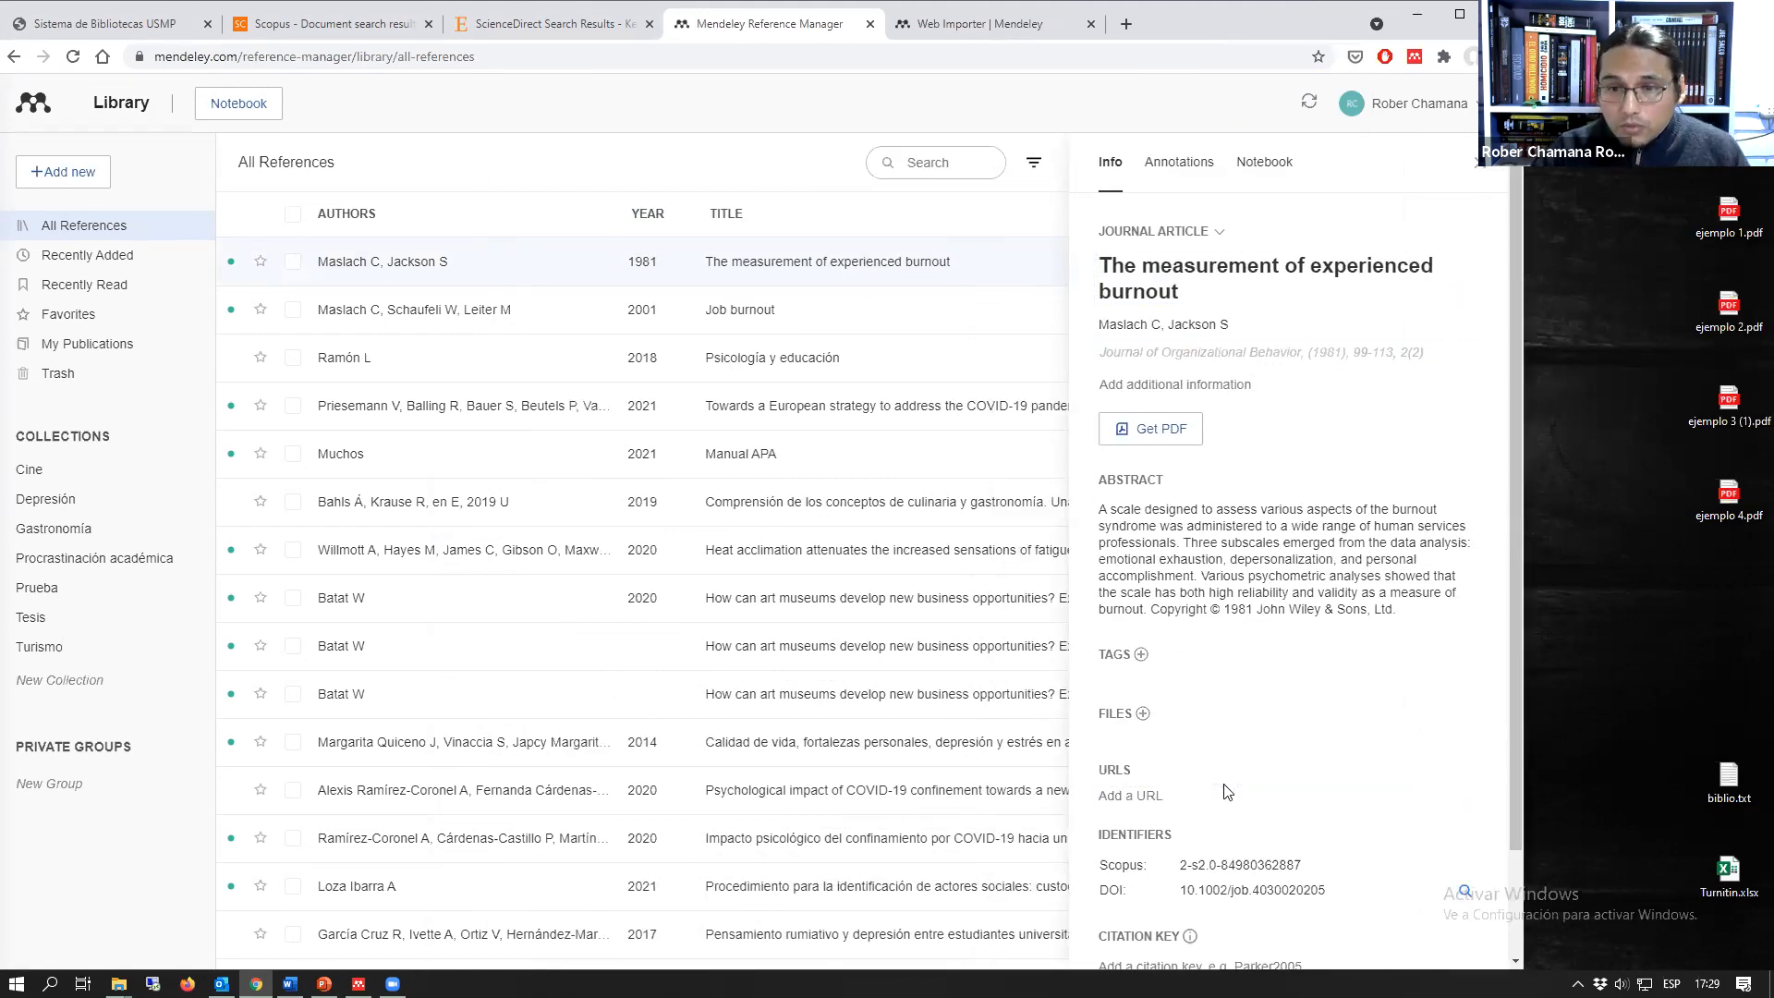
{"action": "scroll", "coordinate": [1225, 780], "scroll_direction": "down", "scroll_amount": 1}
{"action": "left_click", "coordinate": [1206, 453]}
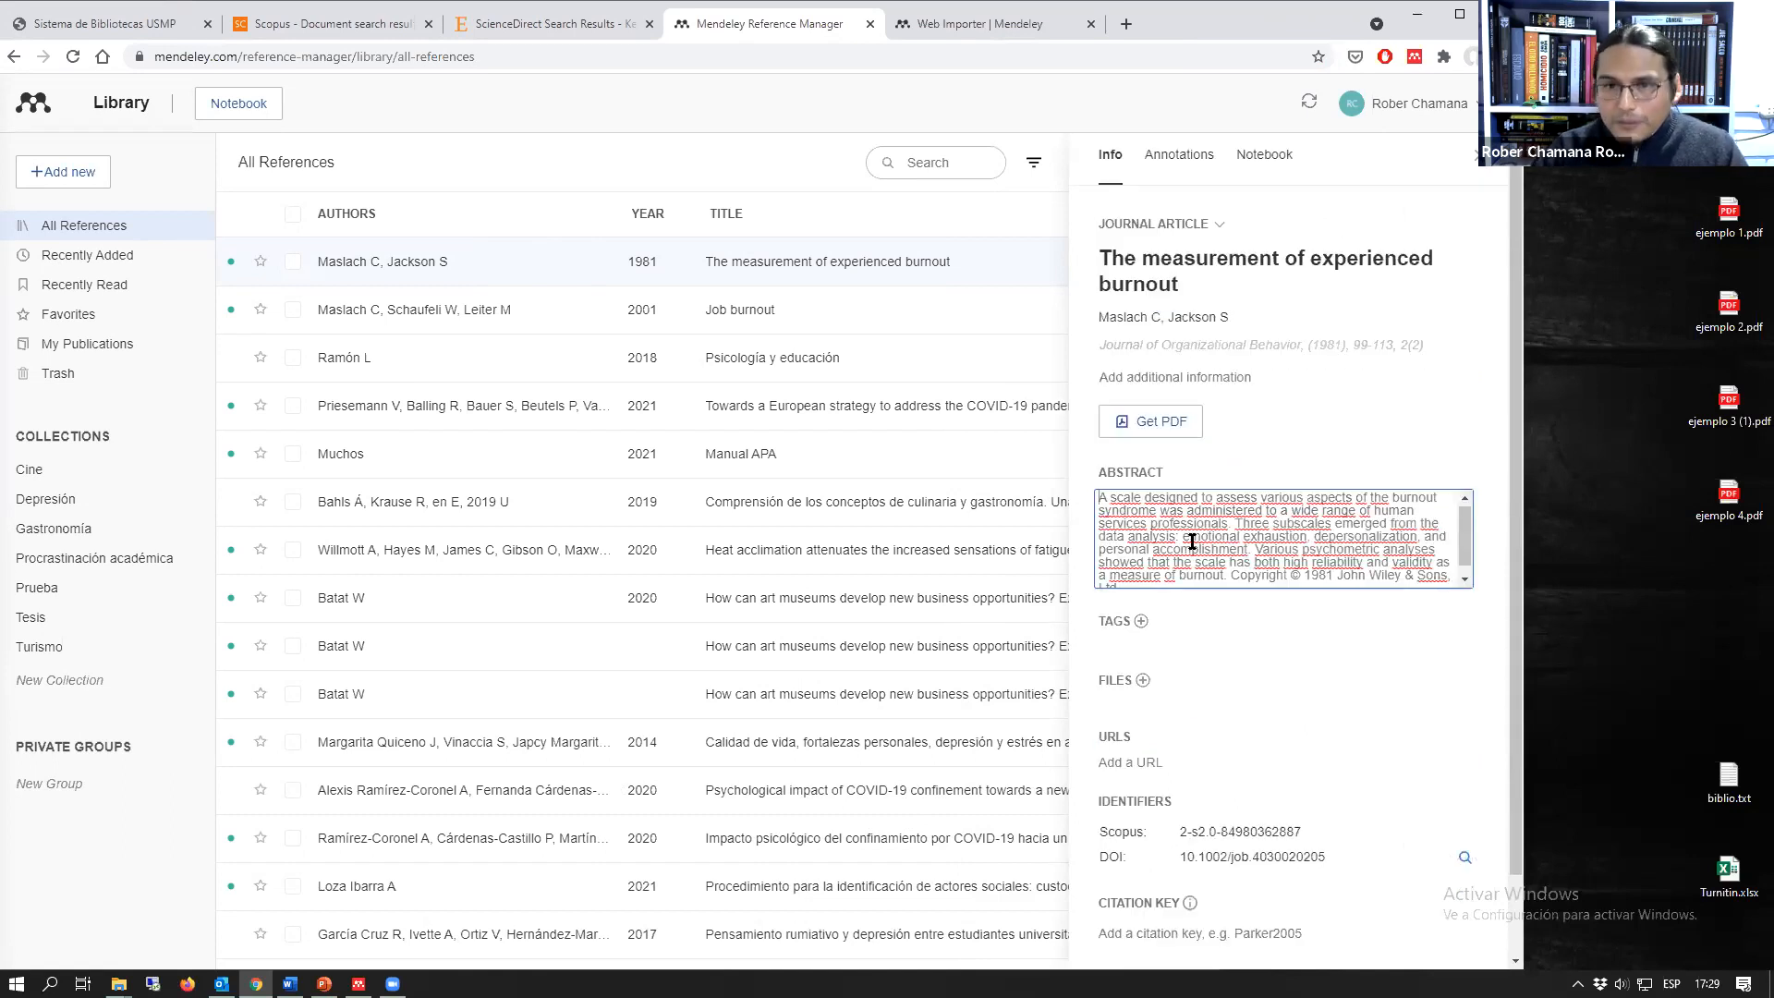
{"action": "left_click", "coordinate": [1185, 265]}
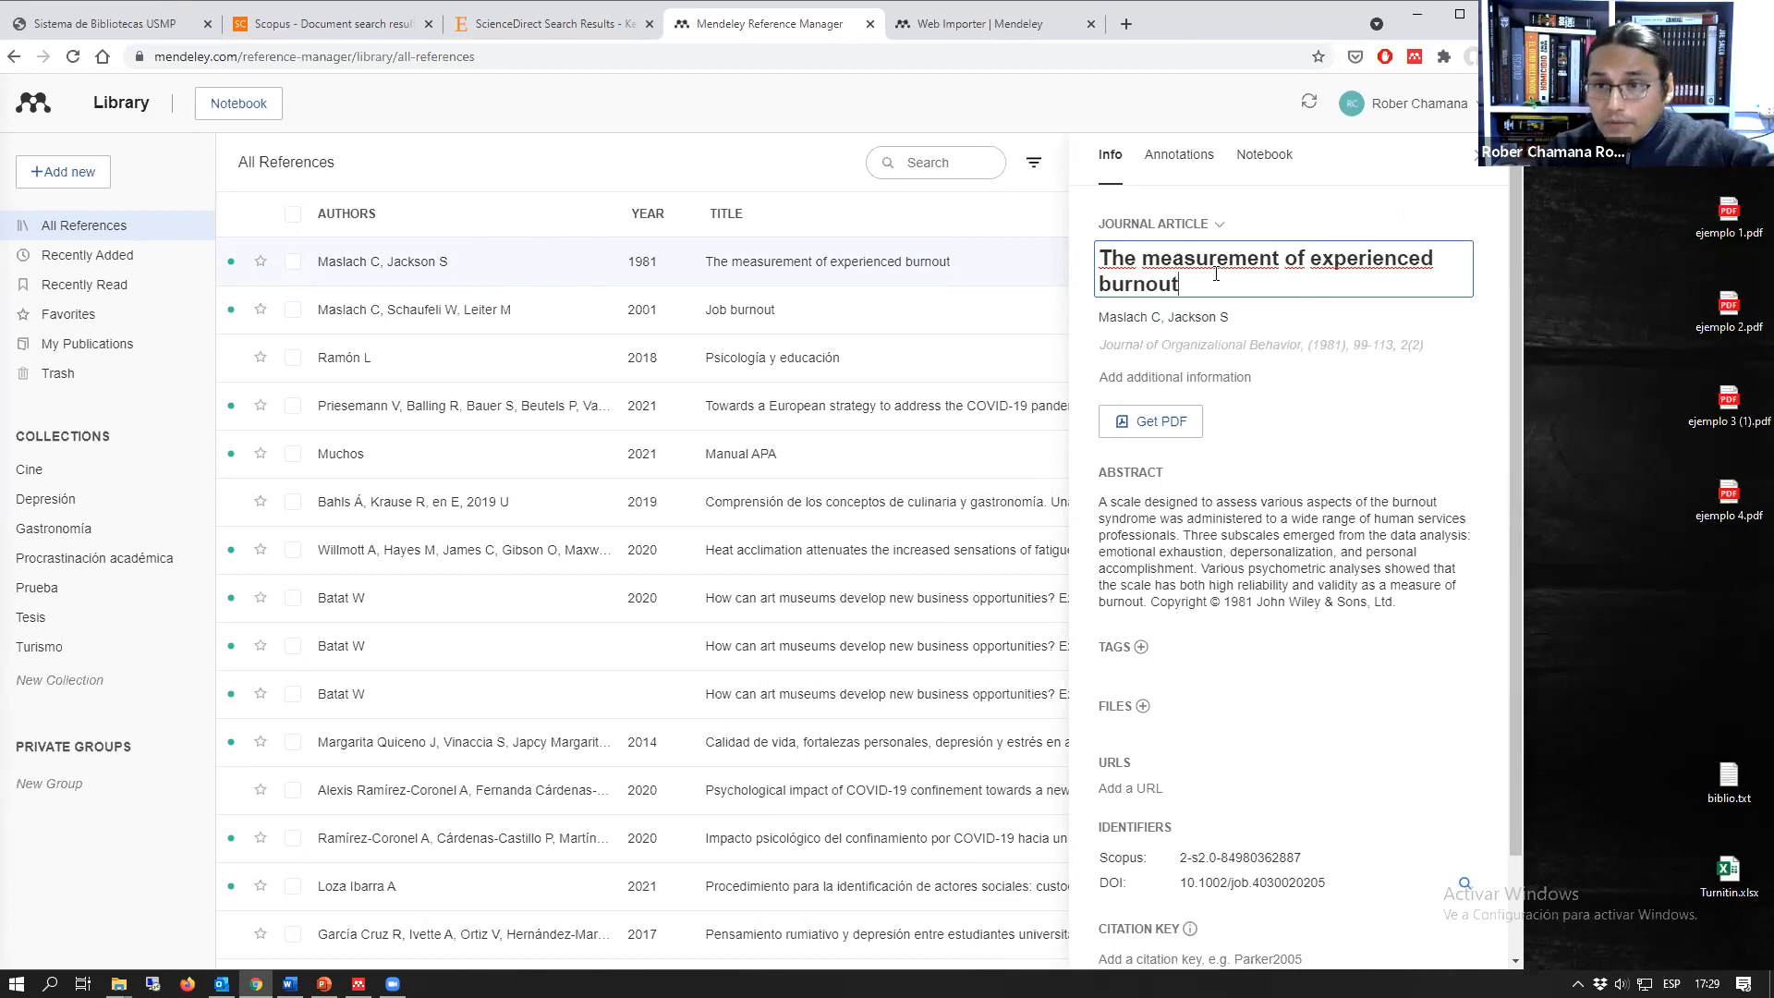
{"action": "scroll", "coordinate": [1243, 388], "scroll_direction": "down", "scroll_amount": 2}
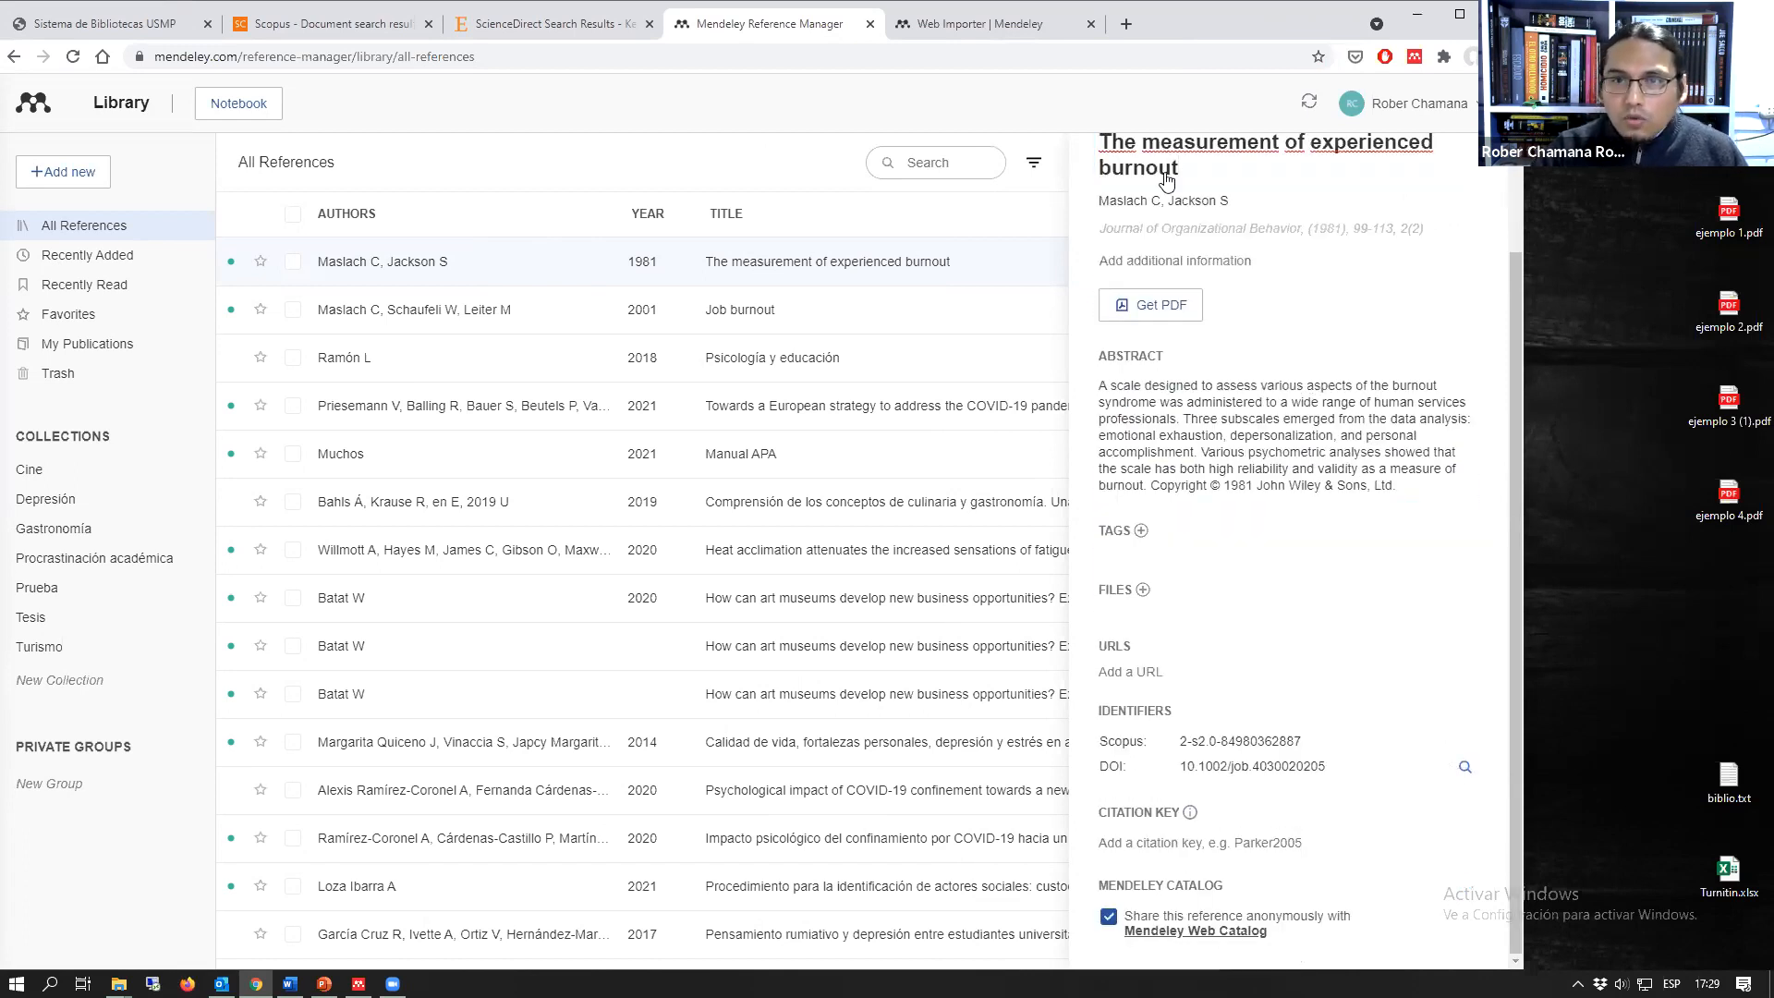
{"action": "scroll", "coordinate": [1284, 370], "scroll_direction": "up", "scroll_amount": 3}
{"action": "left_click", "coordinate": [1485, 174]}
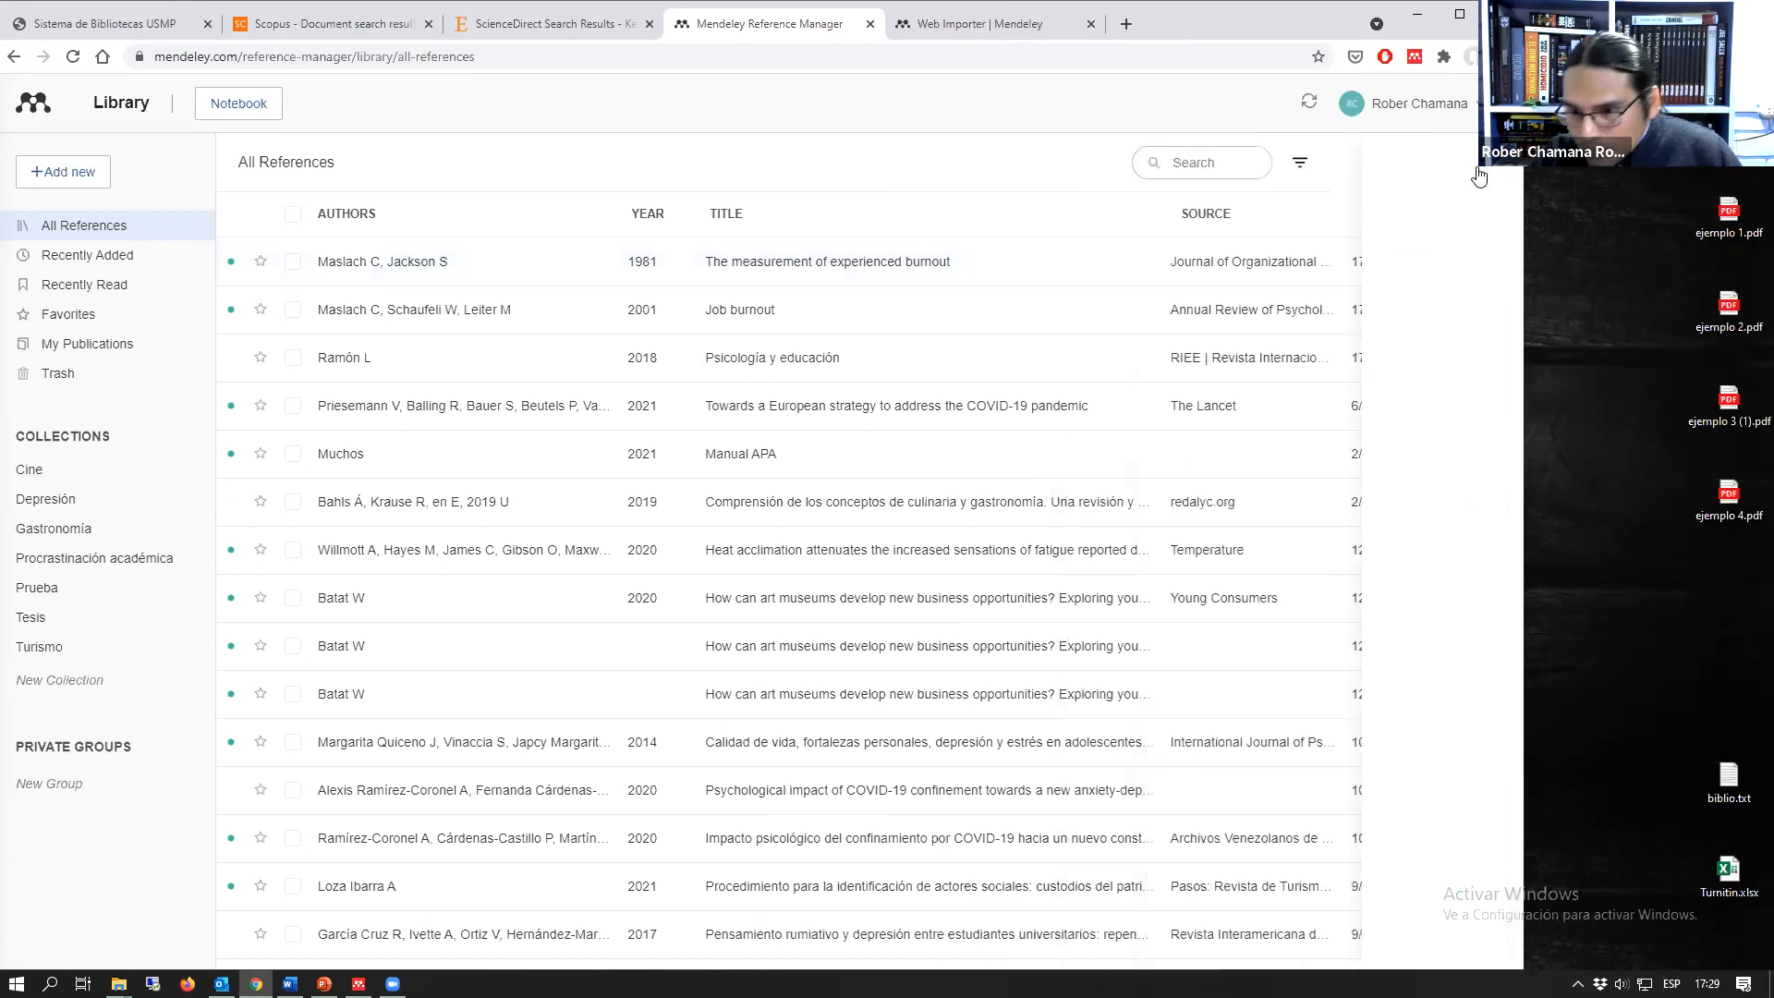
Step: Select the first two articles in the ScienceDirect results for "psicologia" and export their citations to RIS
{"action": "left_click", "coordinate": [583, 25]}
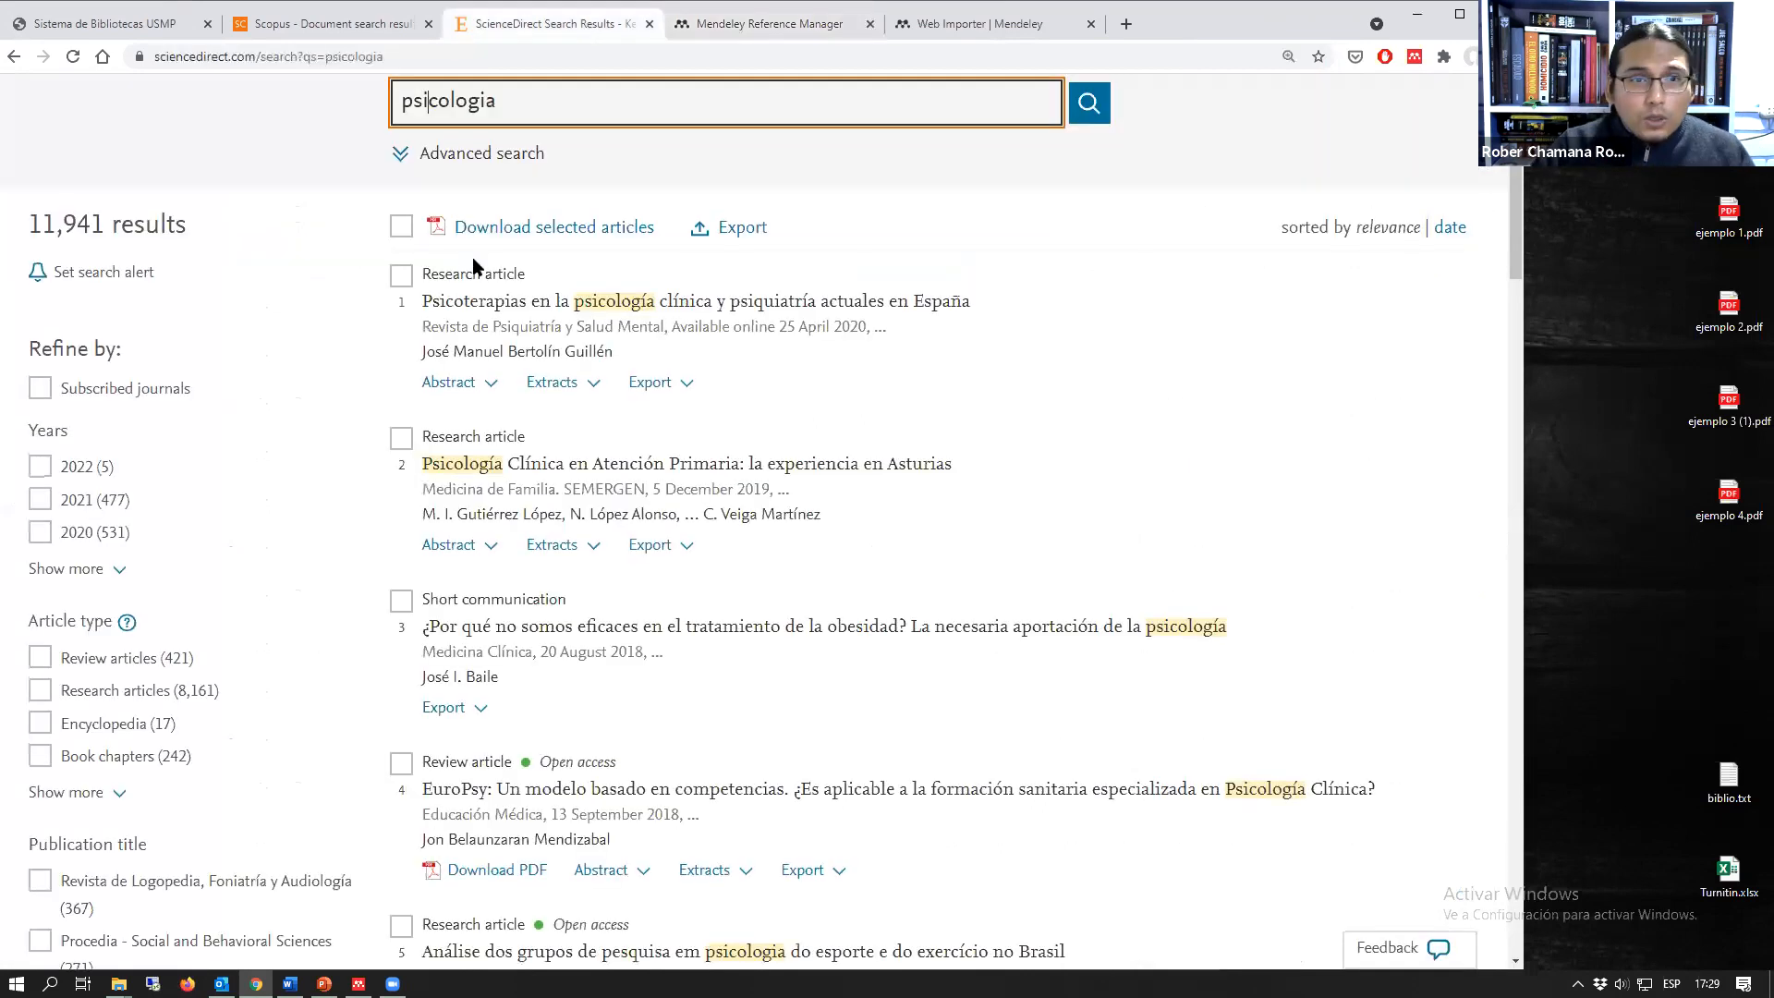
{"action": "scroll", "coordinate": [416, 286], "scroll_direction": "up", "scroll_amount": 1}
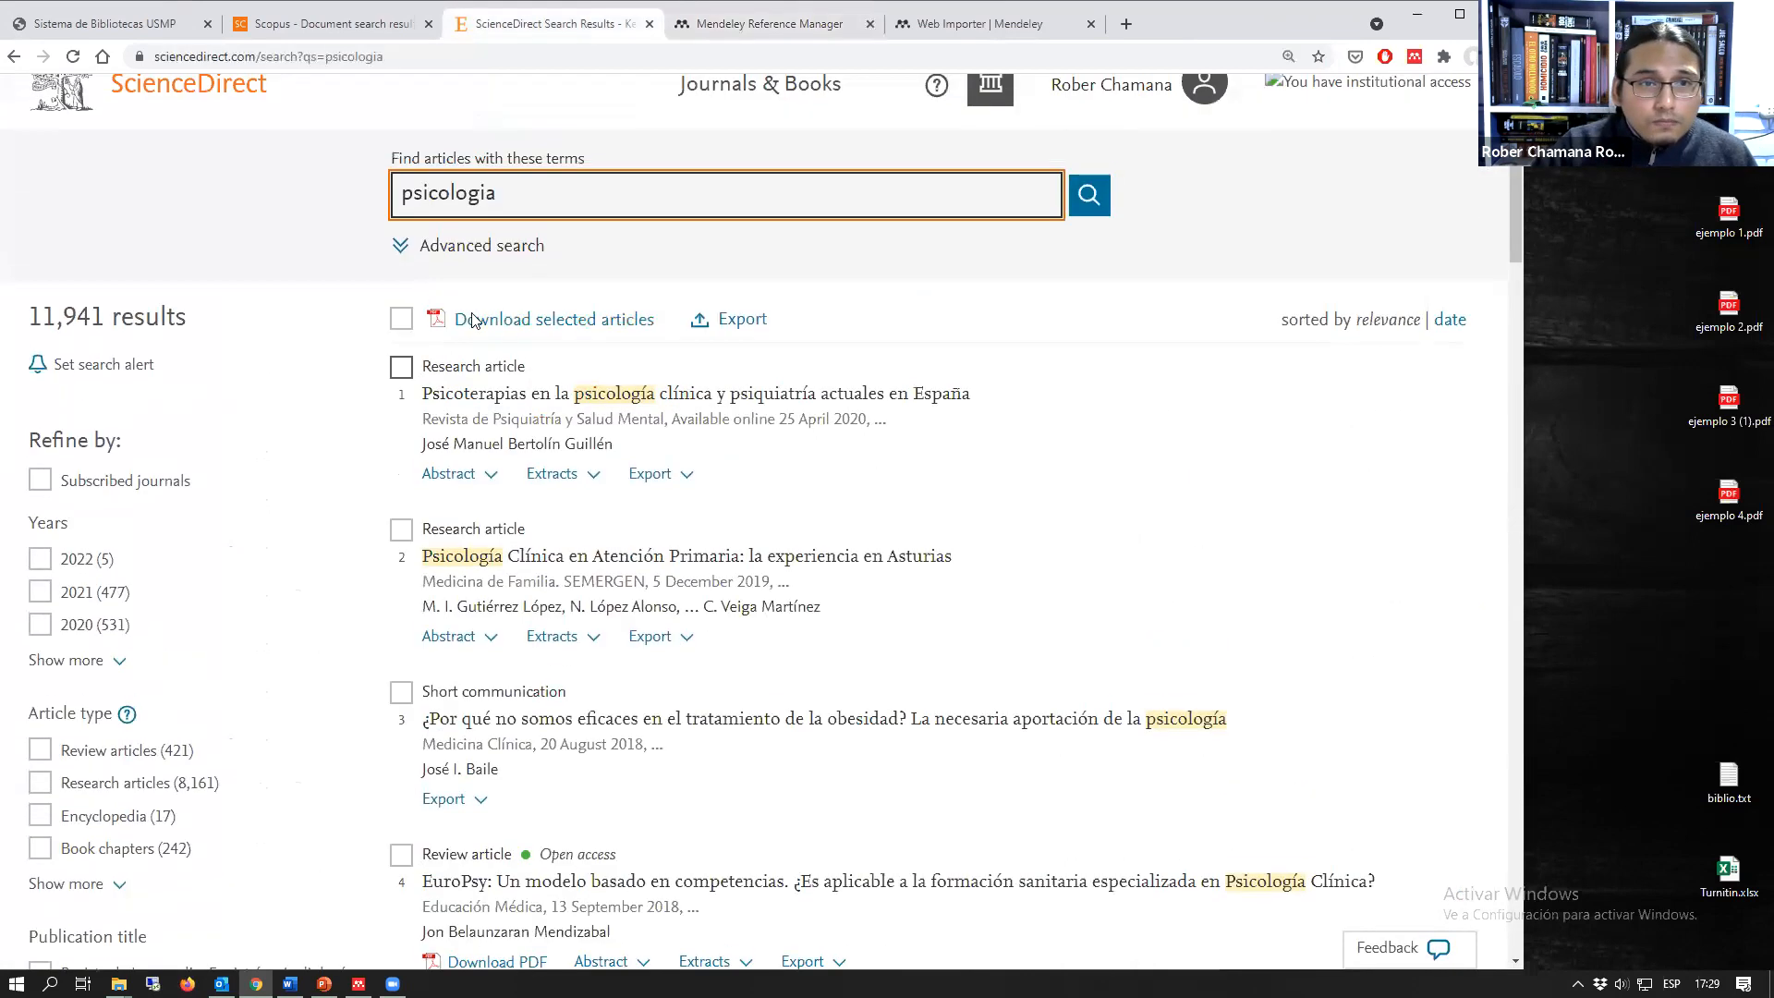
{"action": "left_click", "coordinate": [401, 366]}
{"action": "left_click", "coordinate": [401, 530]}
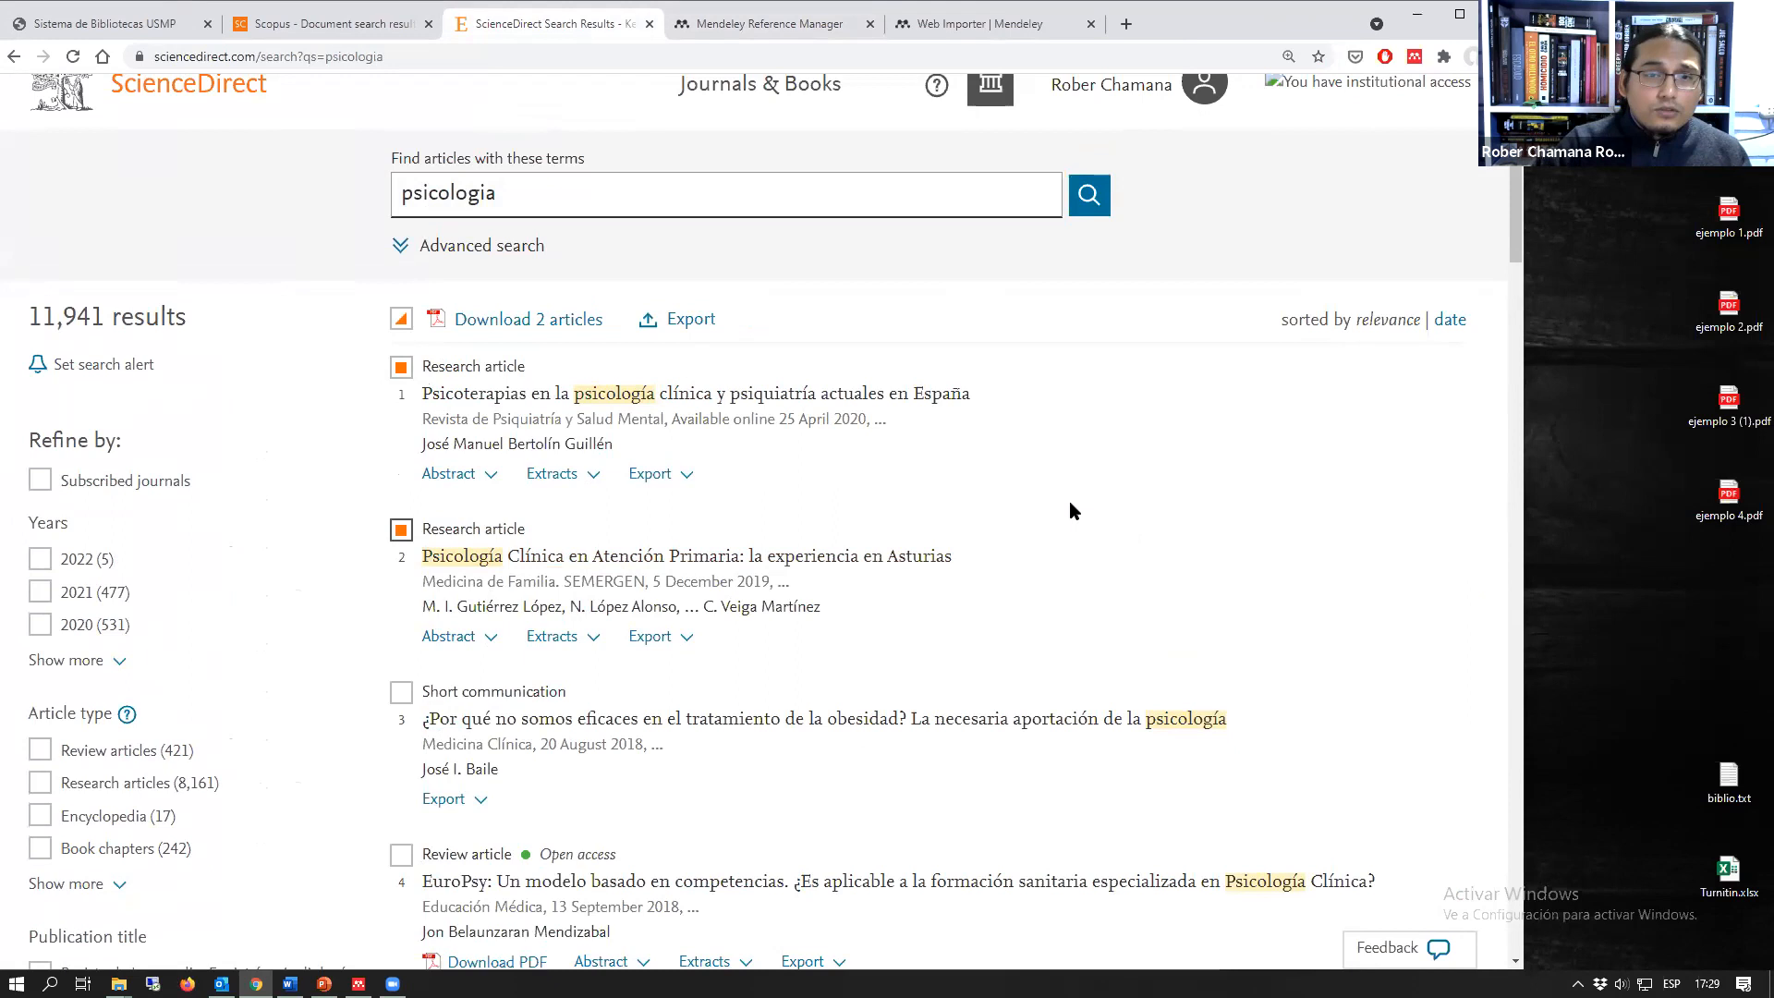
{"action": "left_click", "coordinate": [691, 323]}
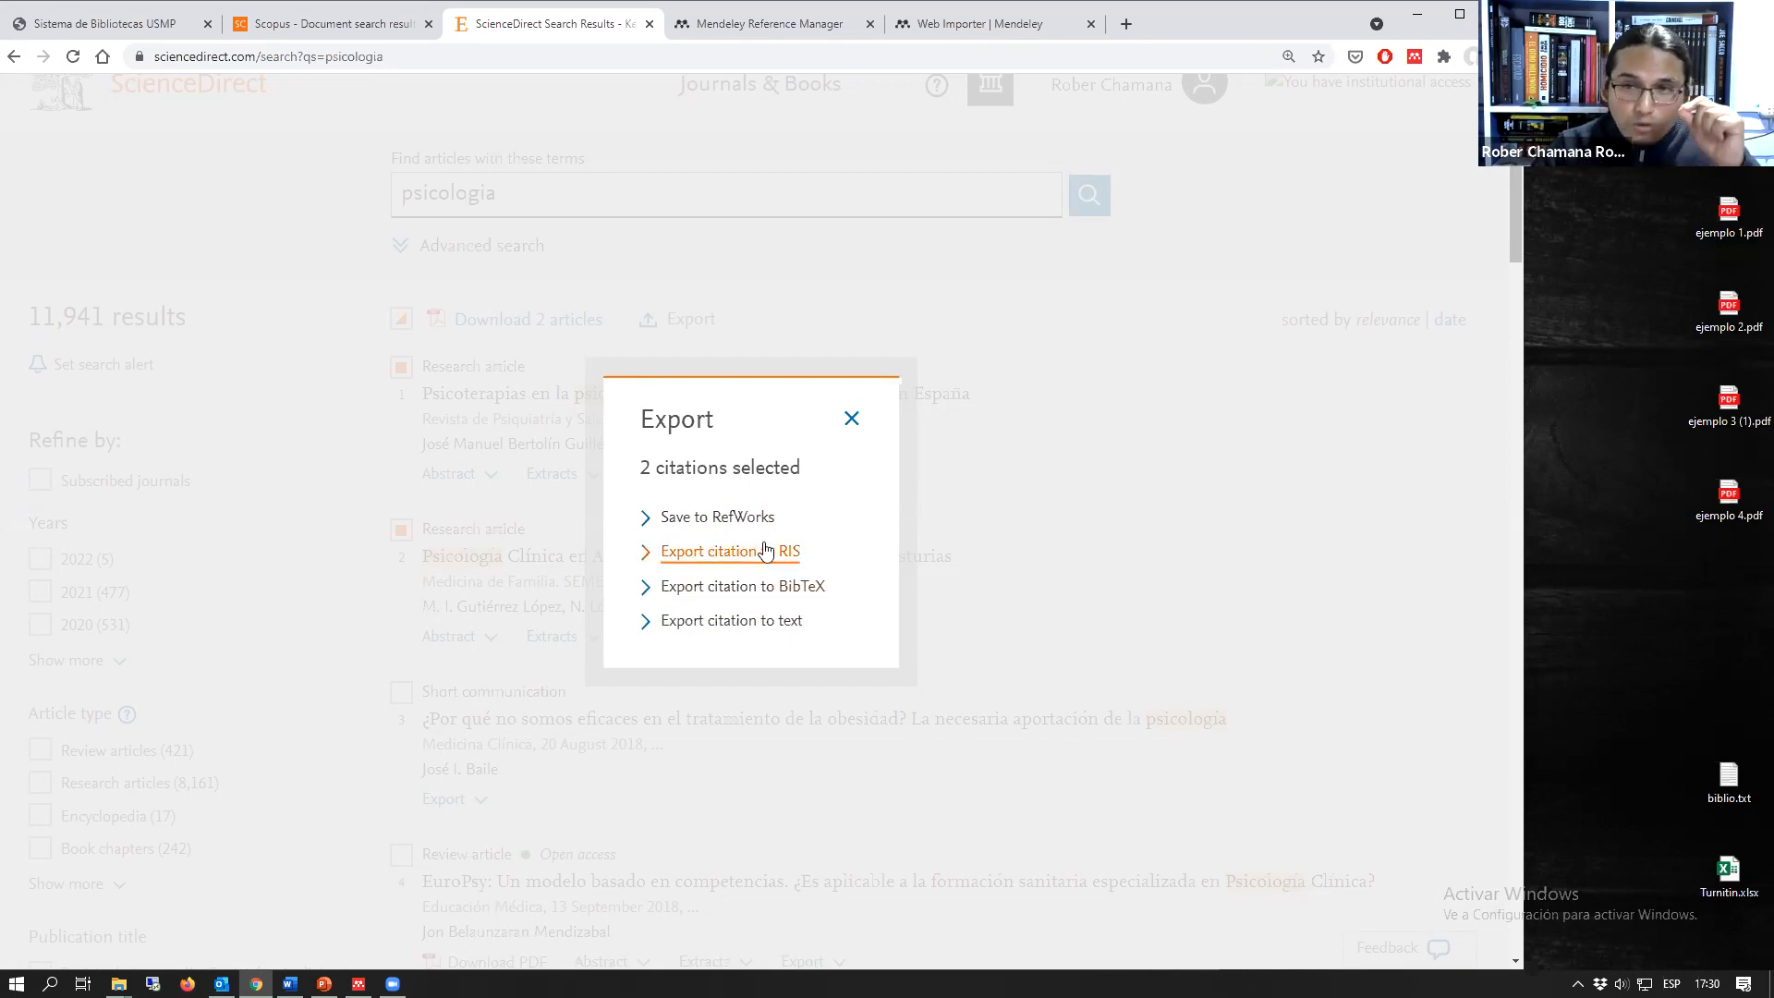
{"action": "left_click", "coordinate": [726, 561]}
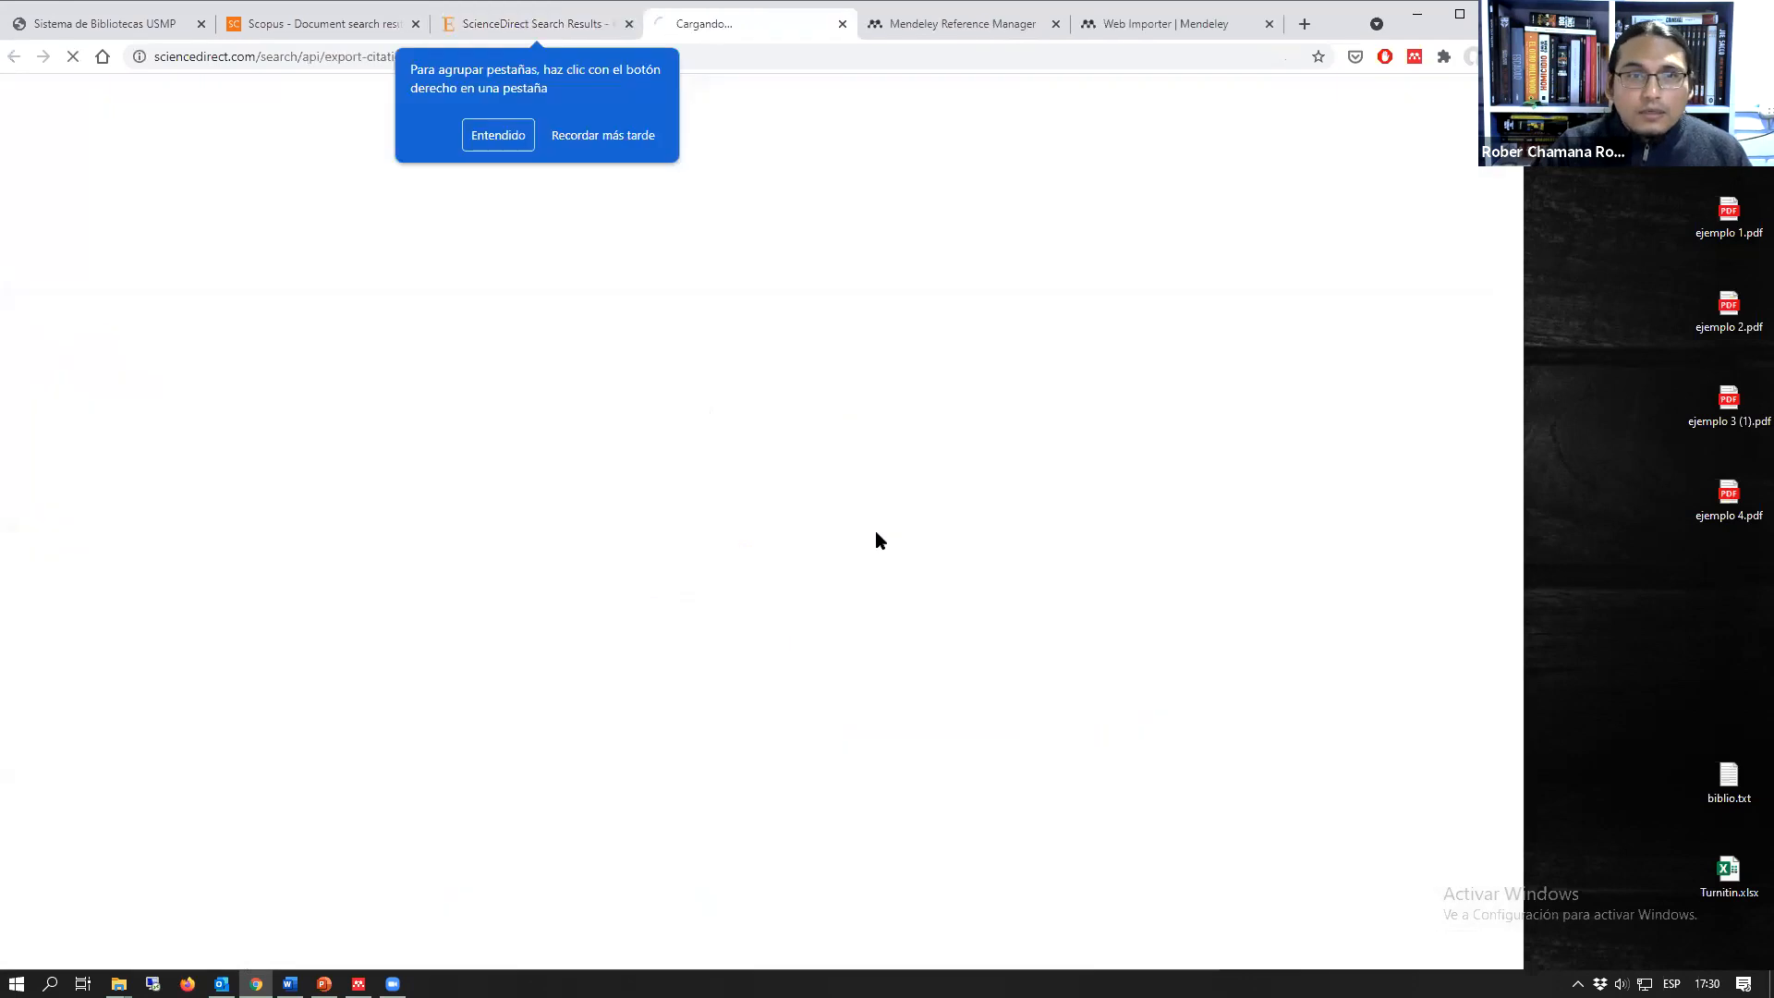
{"action": "left_click", "coordinate": [516, 139]}
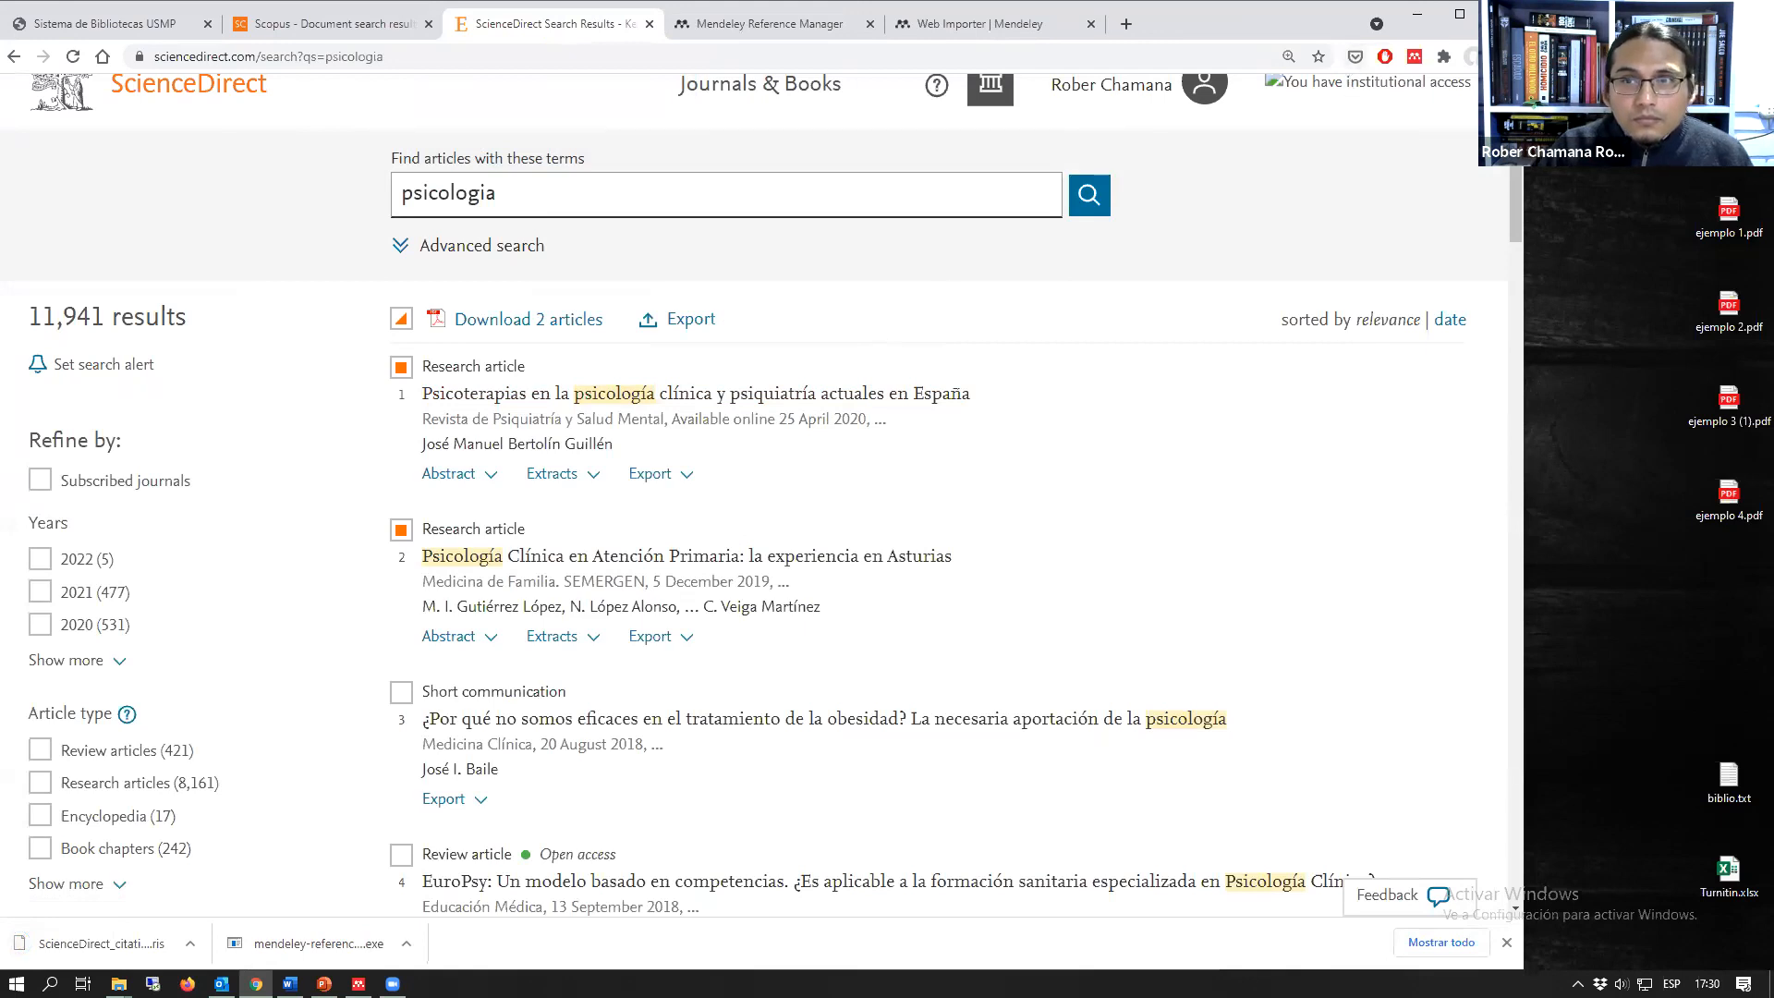
Step: Locate the downloaded ScienceDirect citations RIS file through the browser's download list and in the Descargas folder
{"action": "left_click", "coordinate": [1473, 57]}
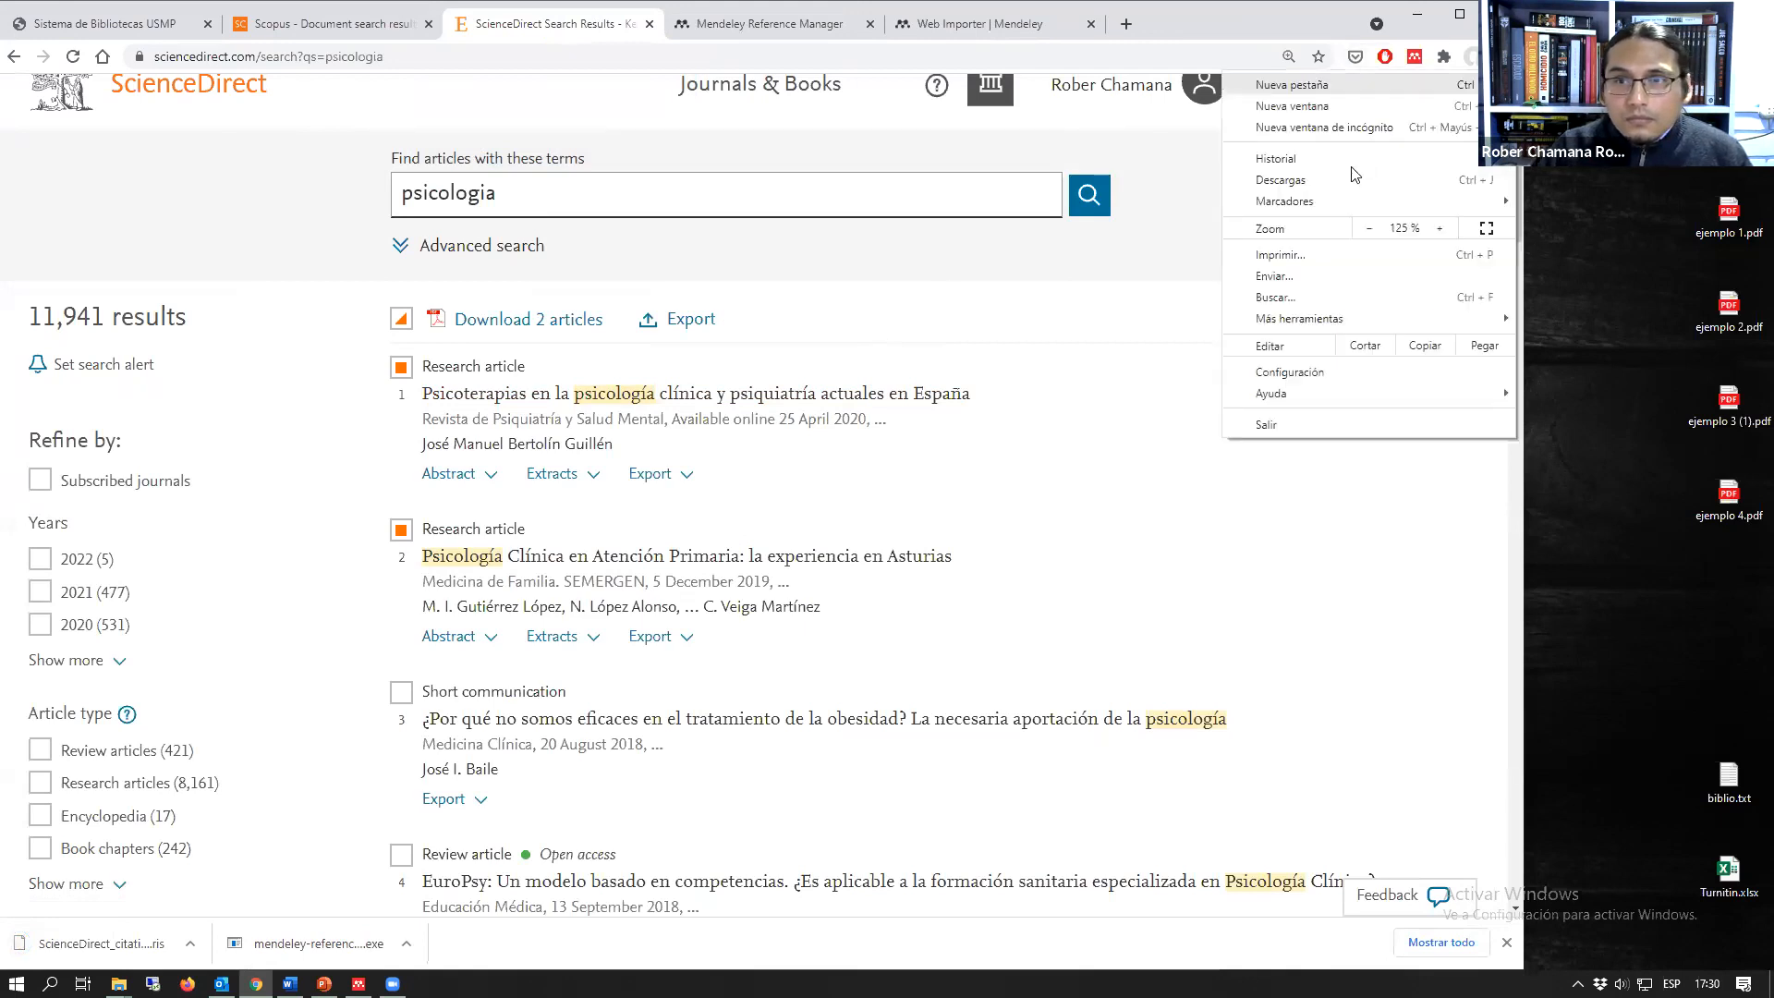
{"action": "left_click", "coordinate": [1281, 181]}
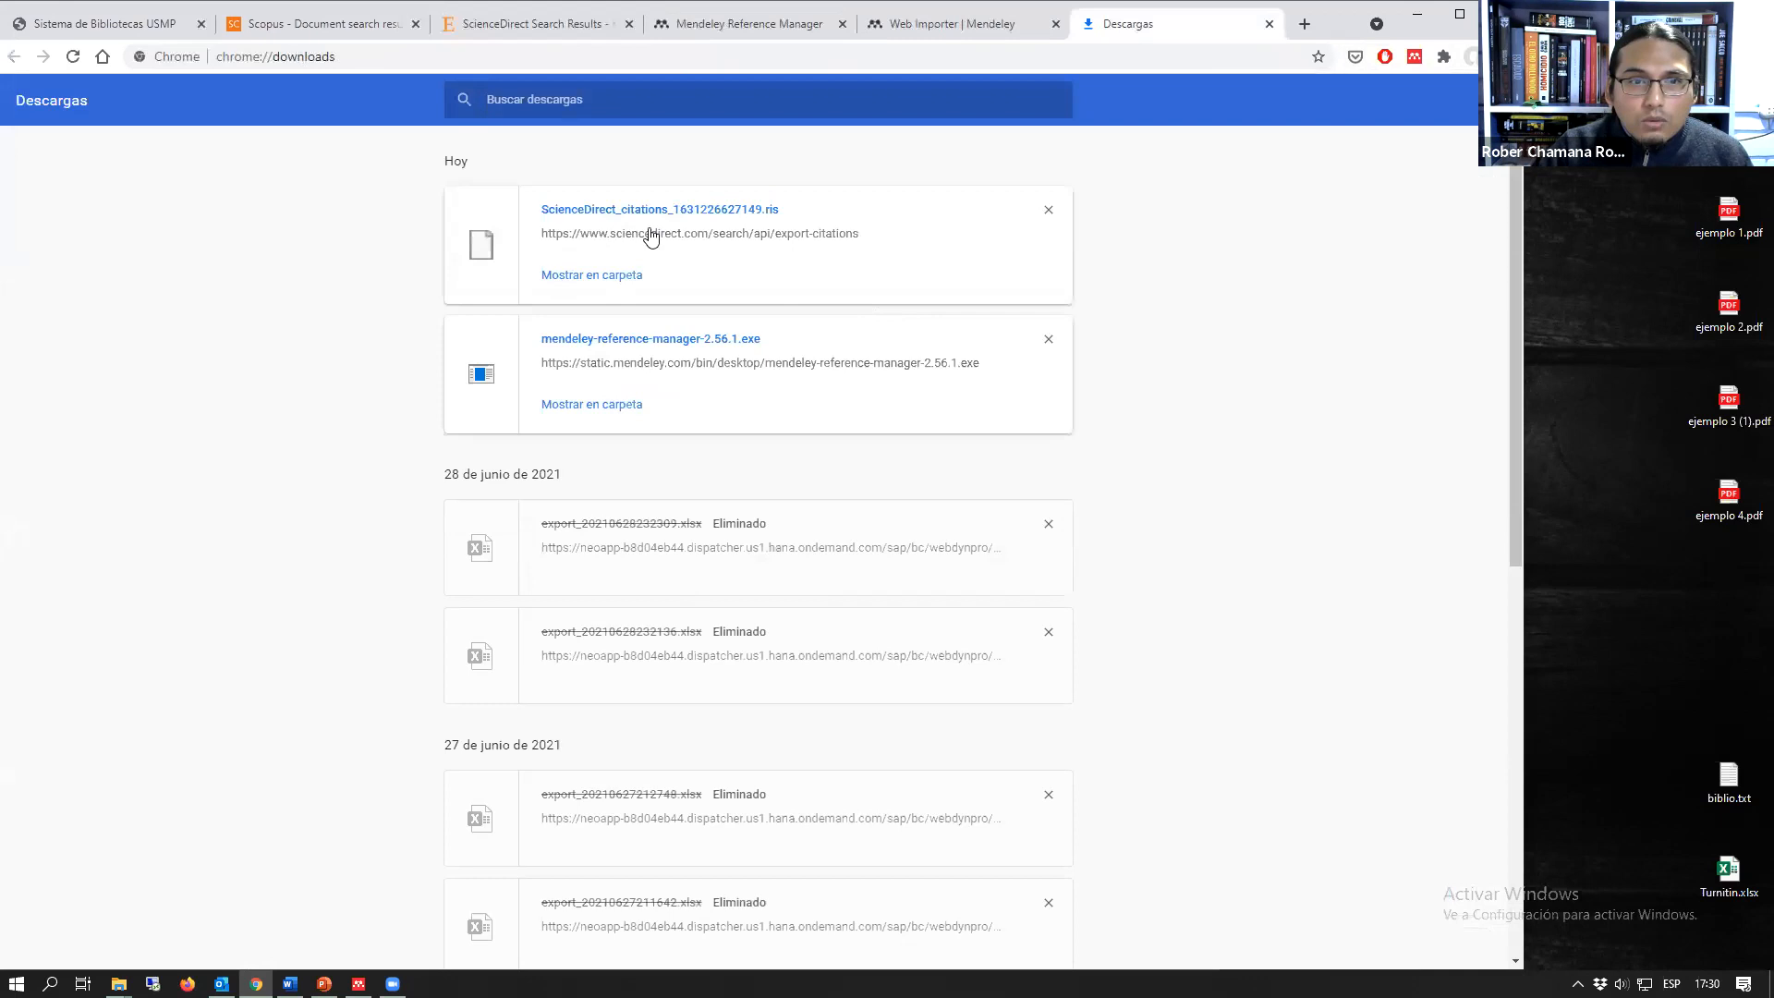
{"action": "left_click", "coordinate": [591, 277]}
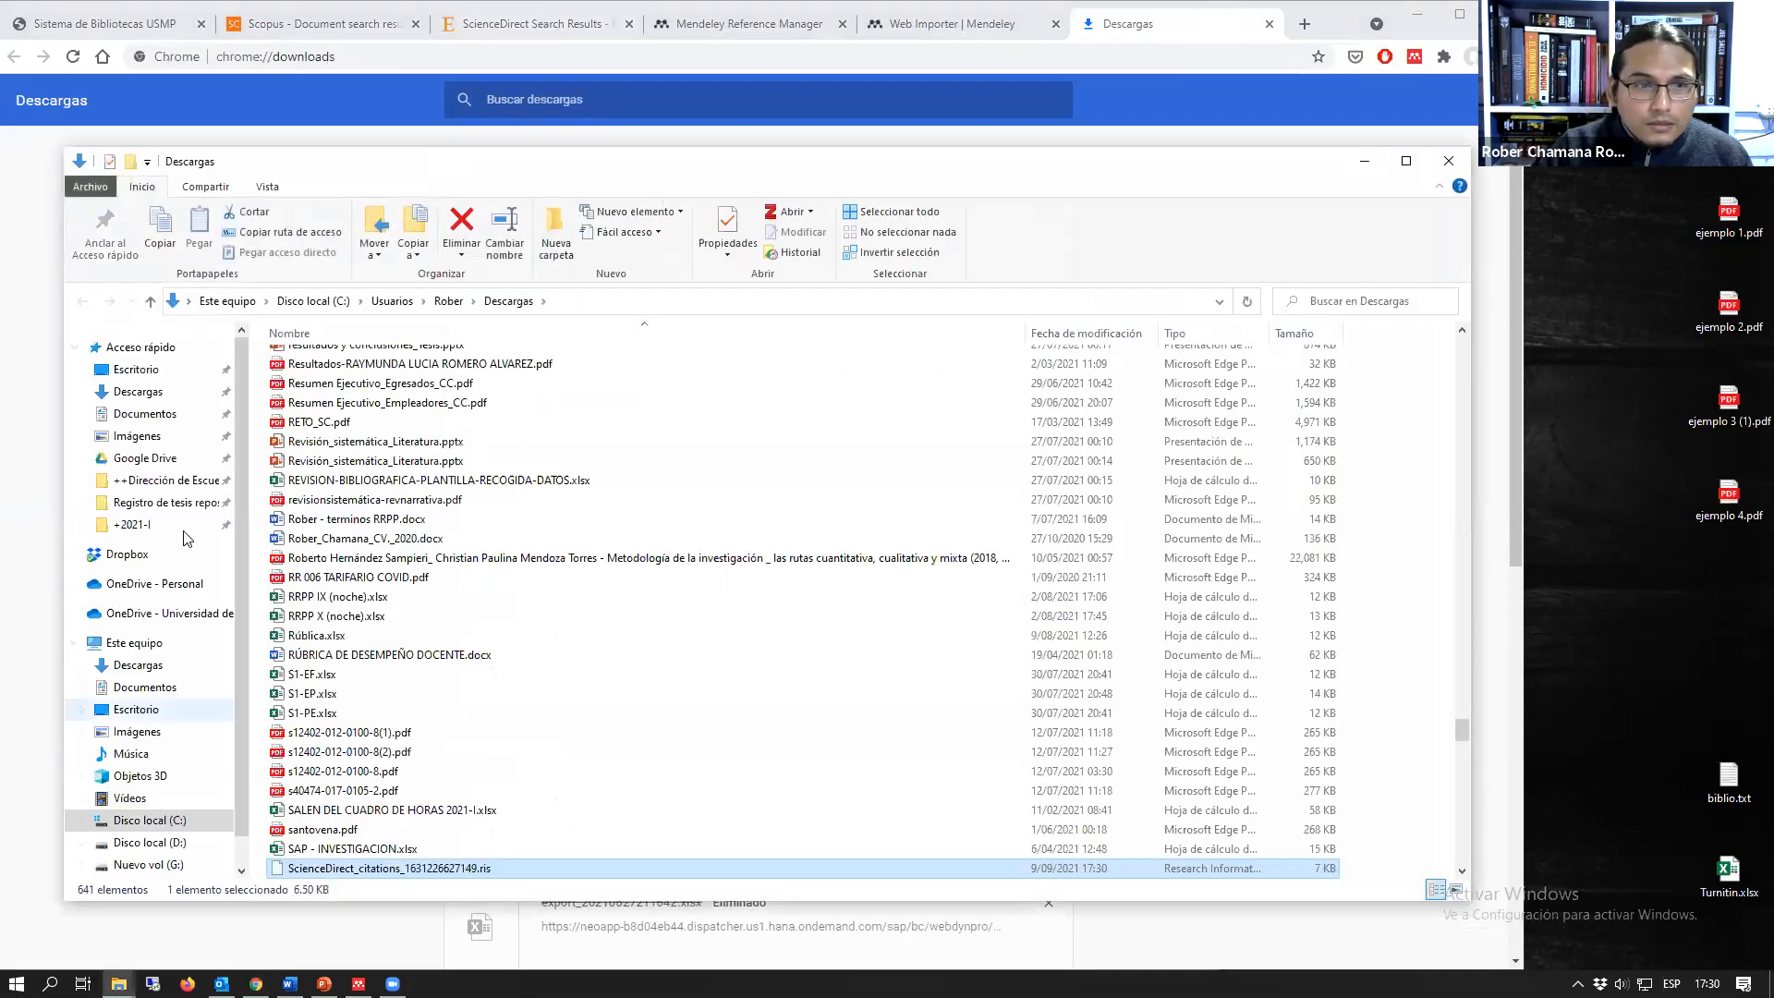
{"action": "left_click", "coordinate": [139, 392]}
{"action": "left_click", "coordinate": [327, 365]}
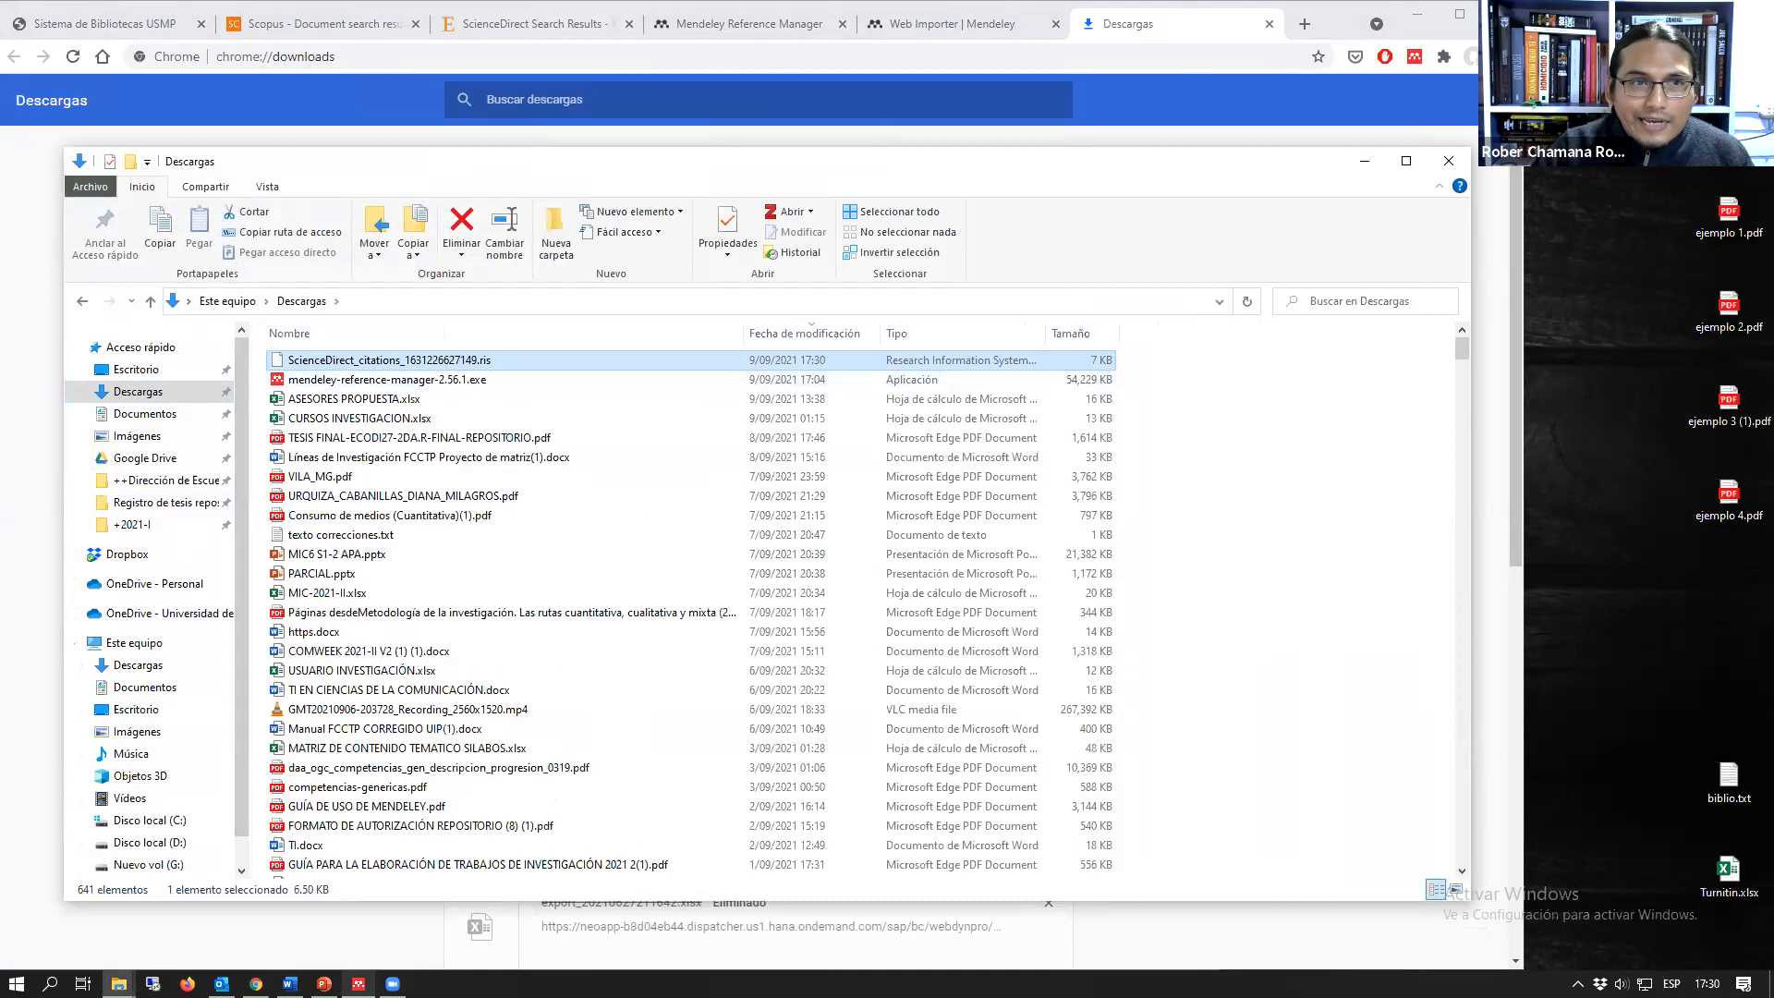
Step: Import the ScienceDirect citations .ris file from the Descargas folder into the Mendeley web library as an RIS library
{"action": "left_click", "coordinate": [325, 25]}
{"action": "left_click", "coordinate": [678, 29]}
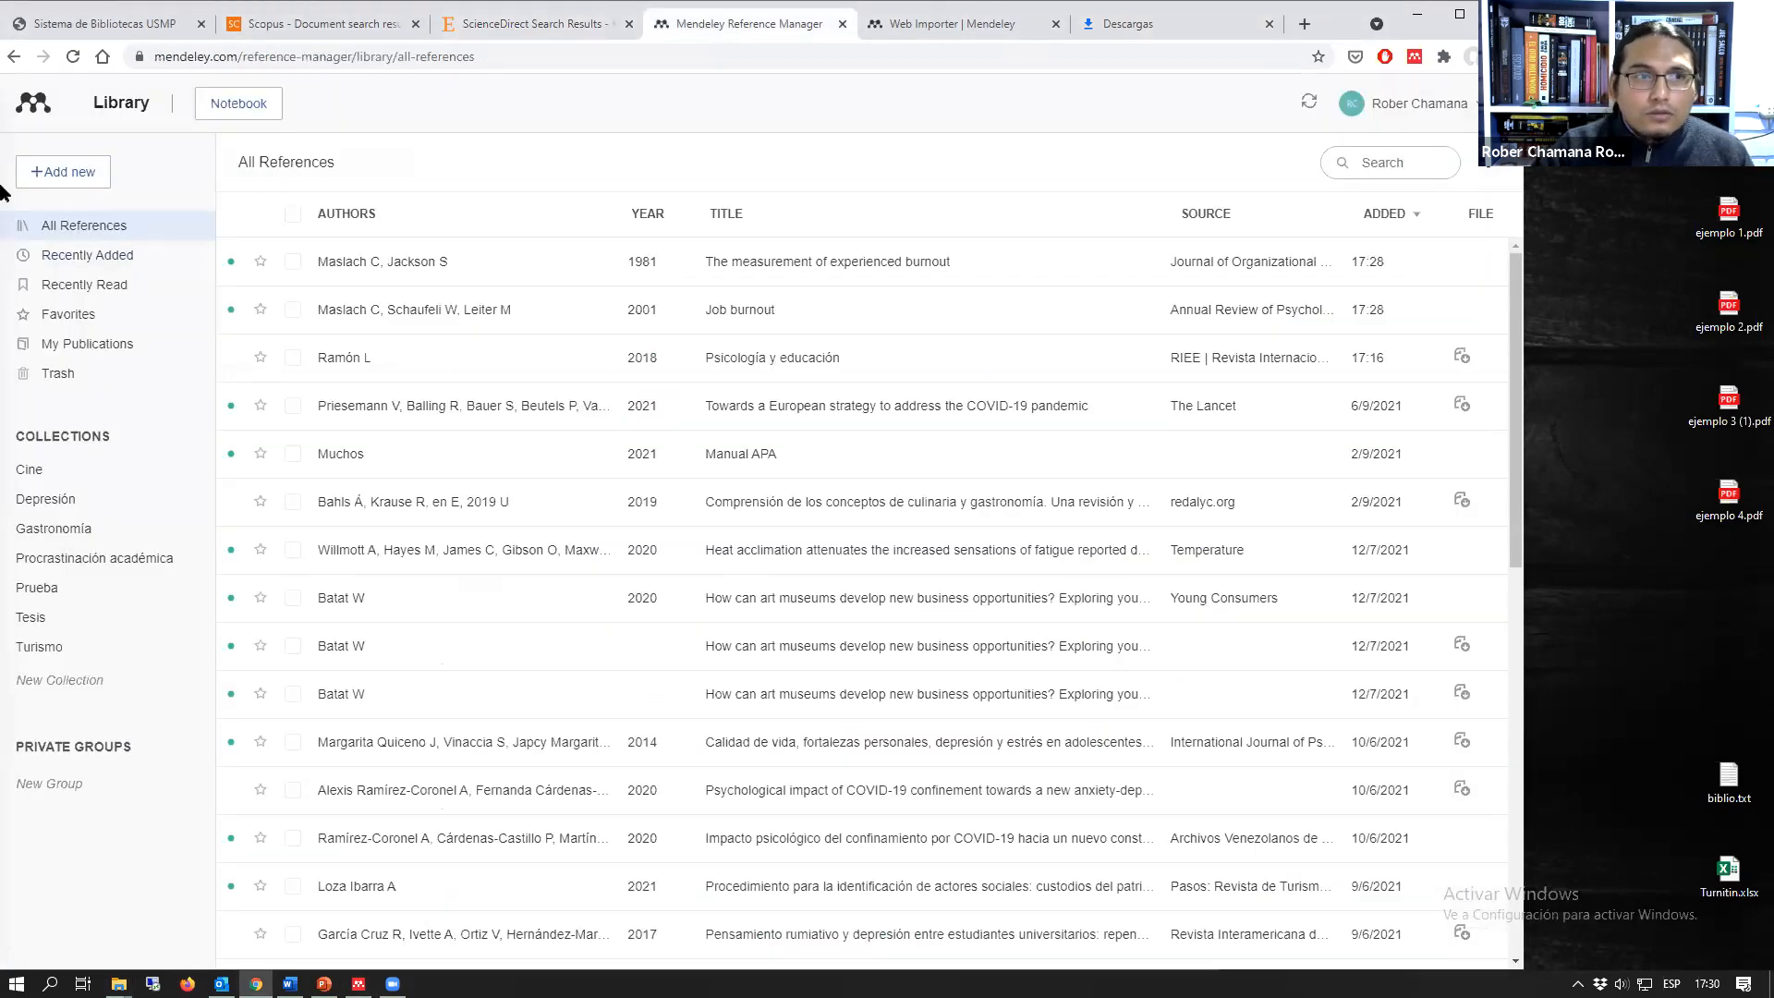
{"action": "left_click", "coordinate": [53, 184]}
{"action": "left_click", "coordinate": [107, 294]}
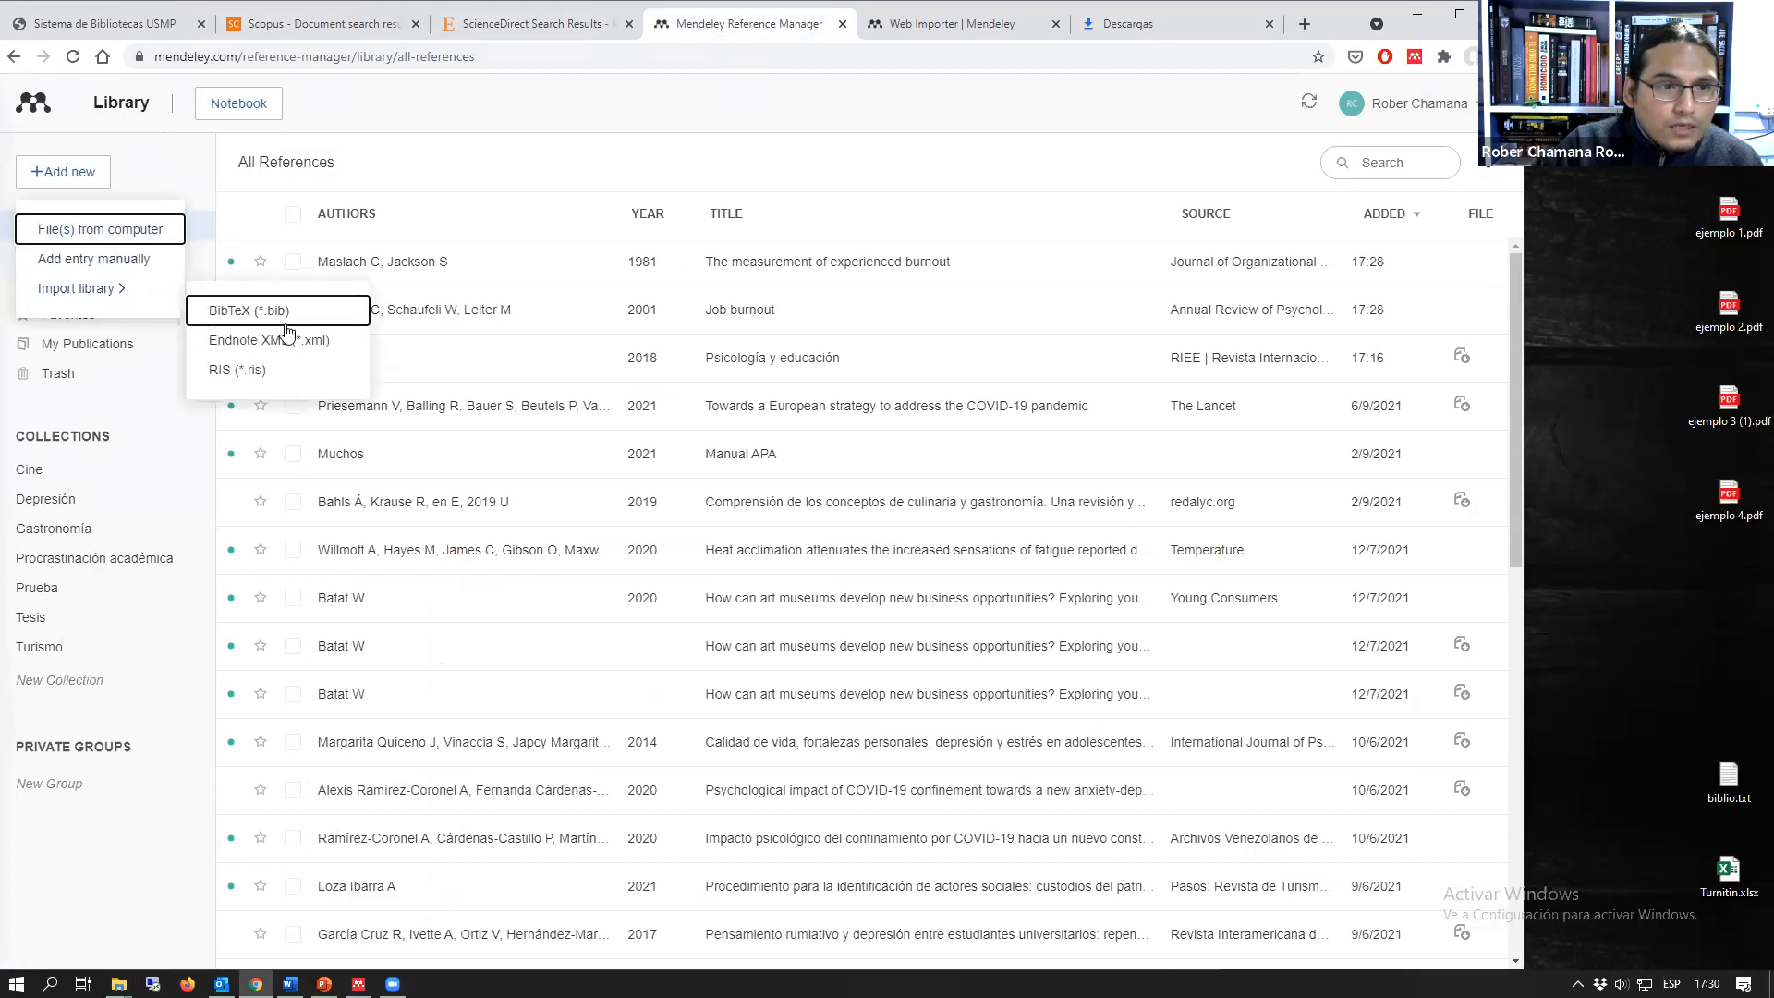
{"action": "left_click", "coordinate": [227, 375]}
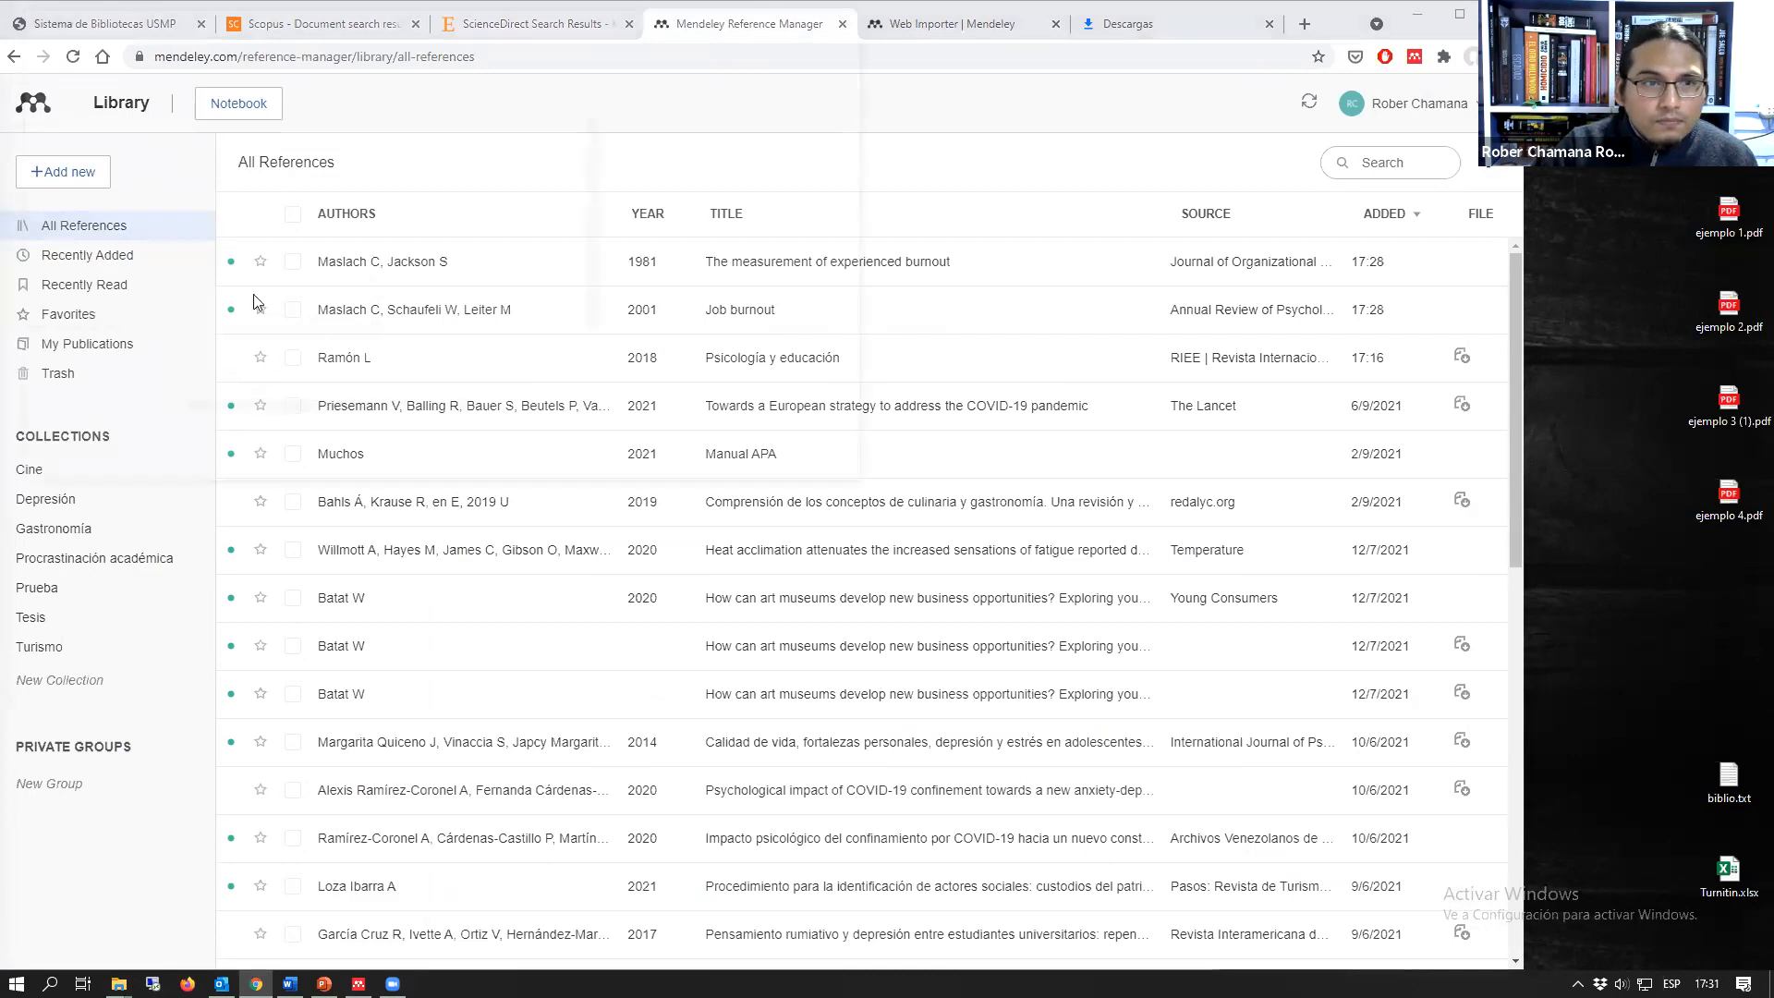
{"action": "left_click", "coordinate": [81, 196]}
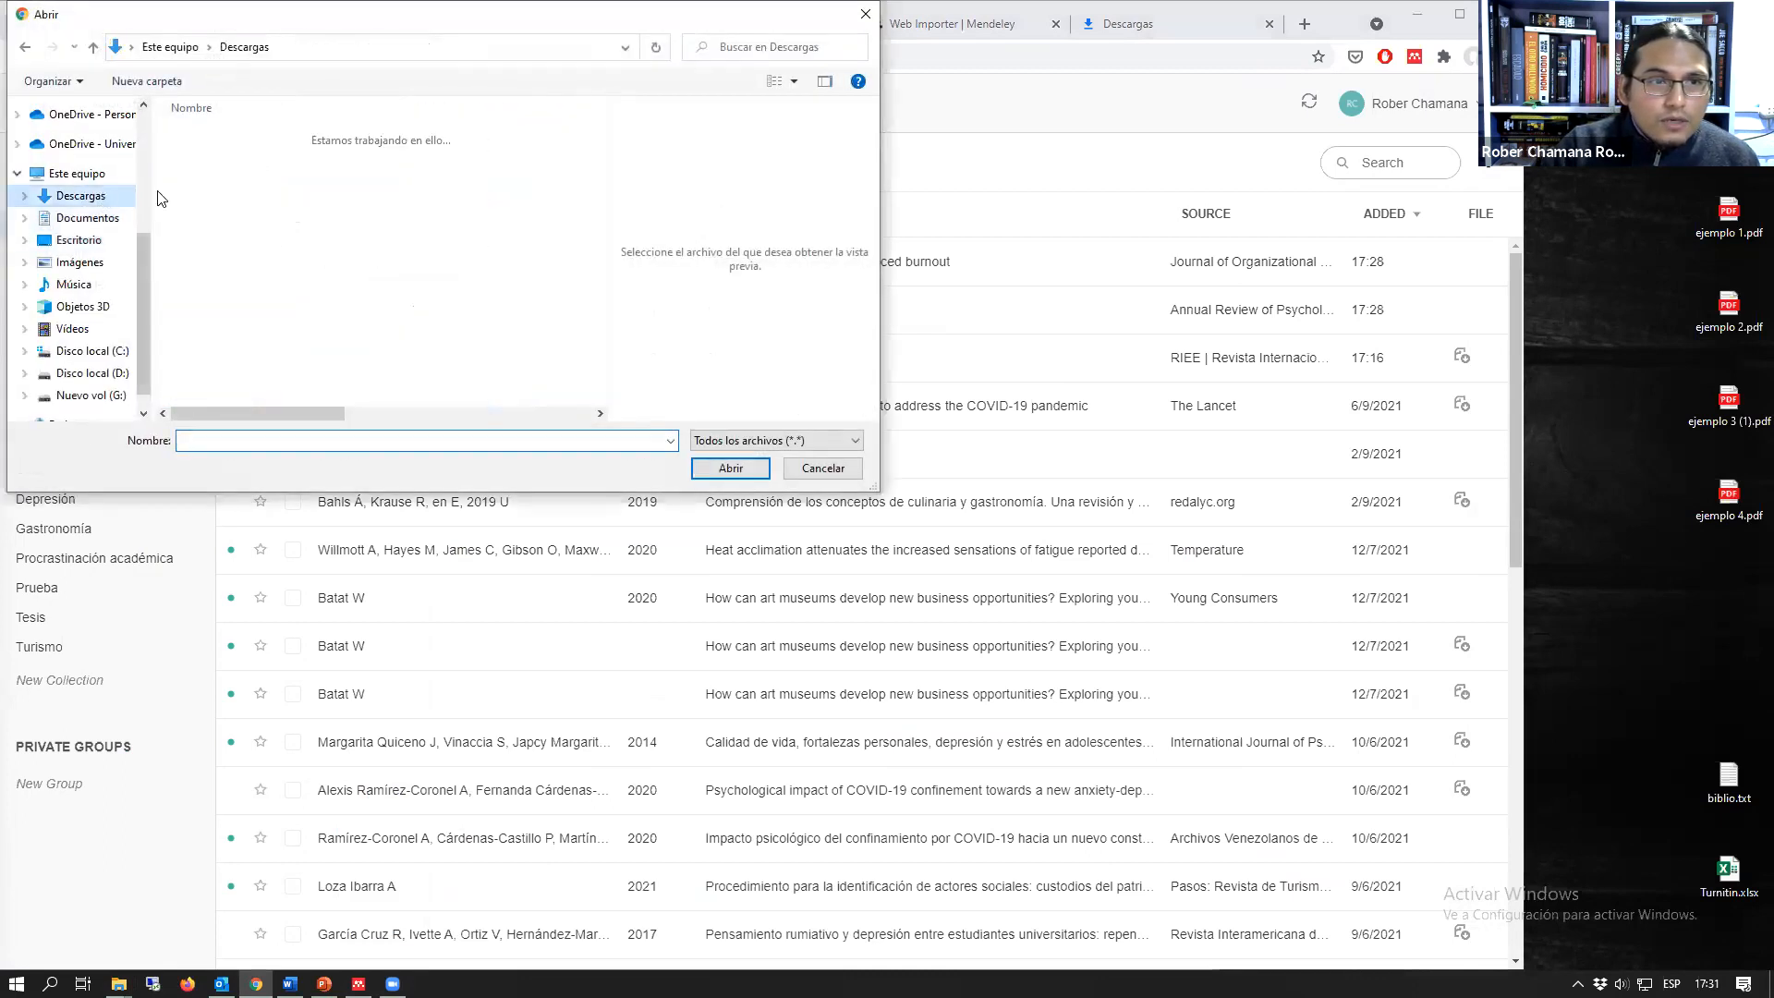
{"action": "left_click", "coordinate": [216, 162]}
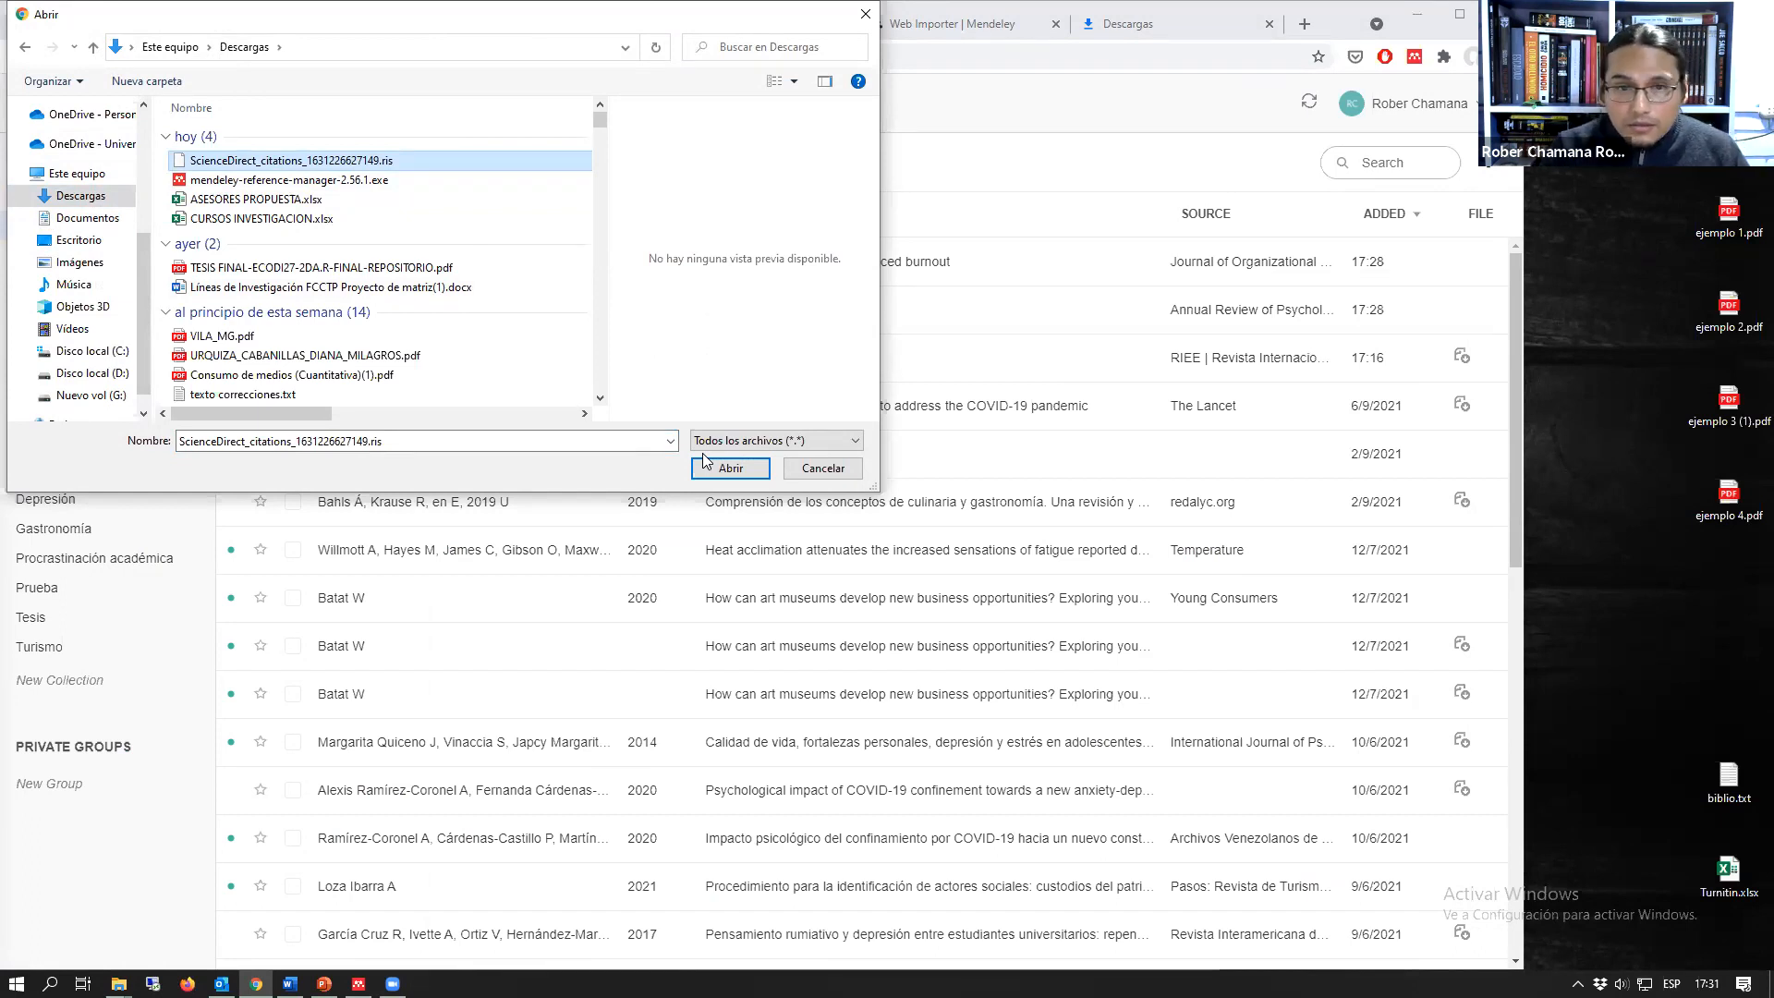
{"action": "left_click", "coordinate": [730, 467]}
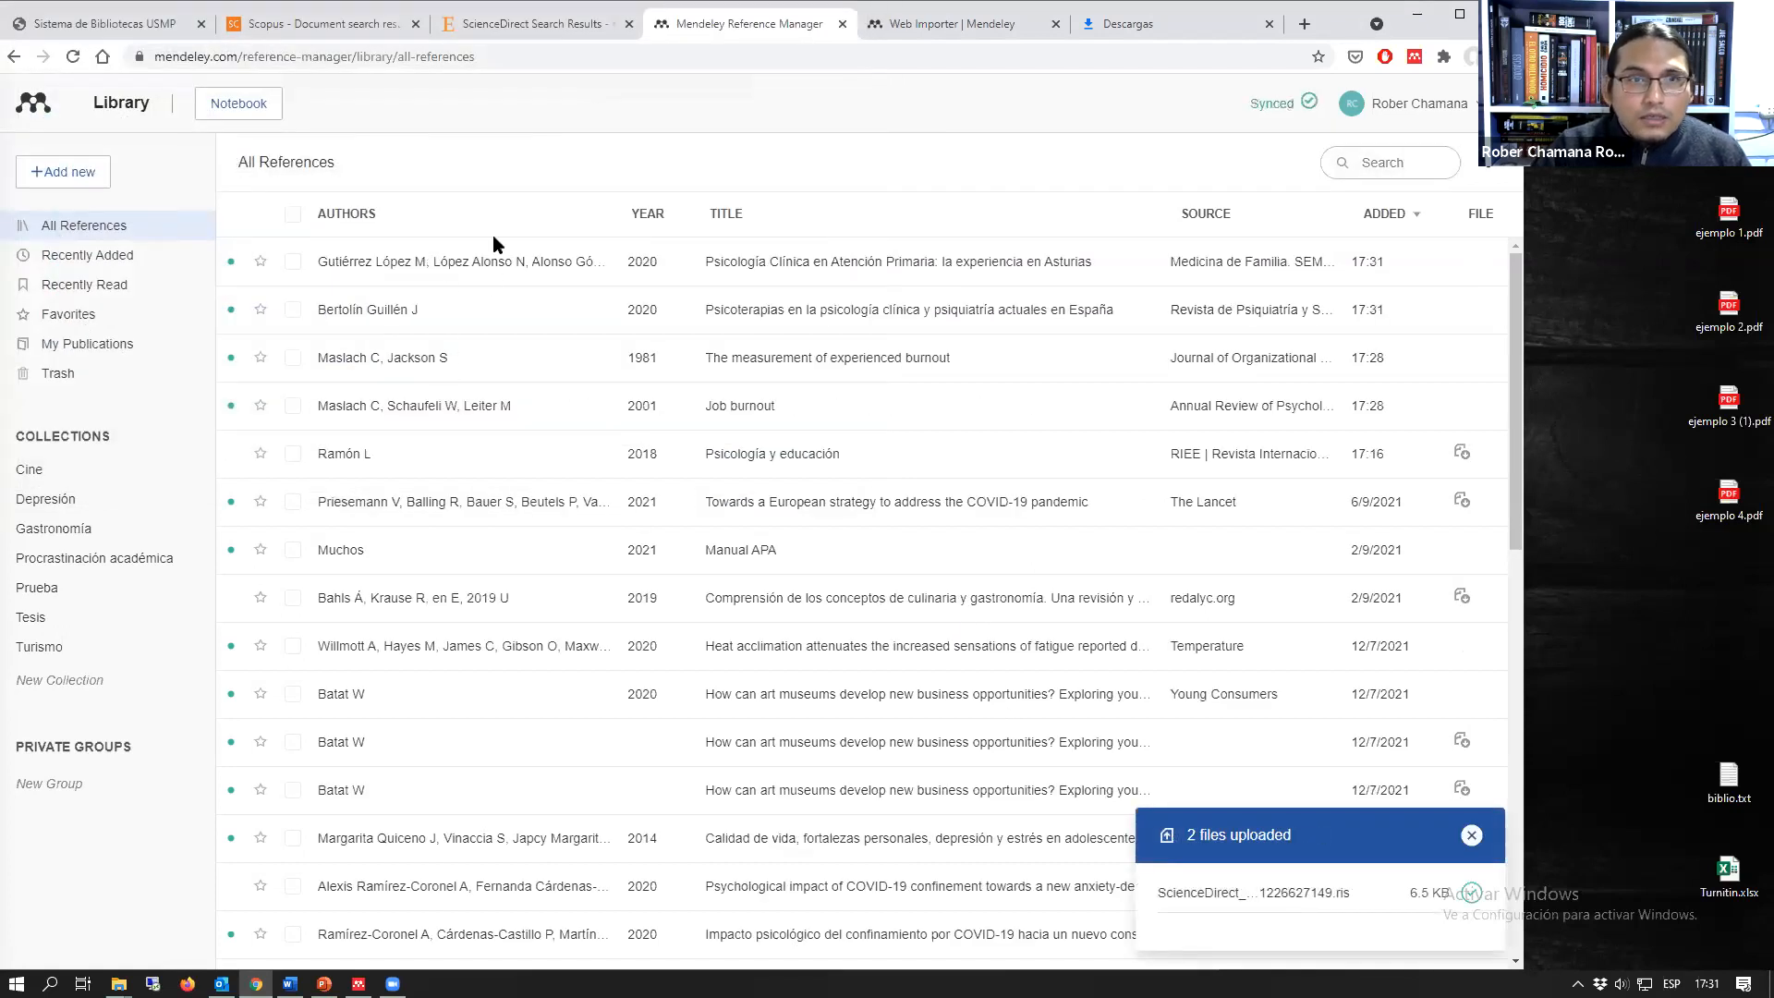
Step: Compare the ScienceDirect results with the imported references in the web library and view the available library import formats
{"action": "left_click", "coordinate": [504, 26]}
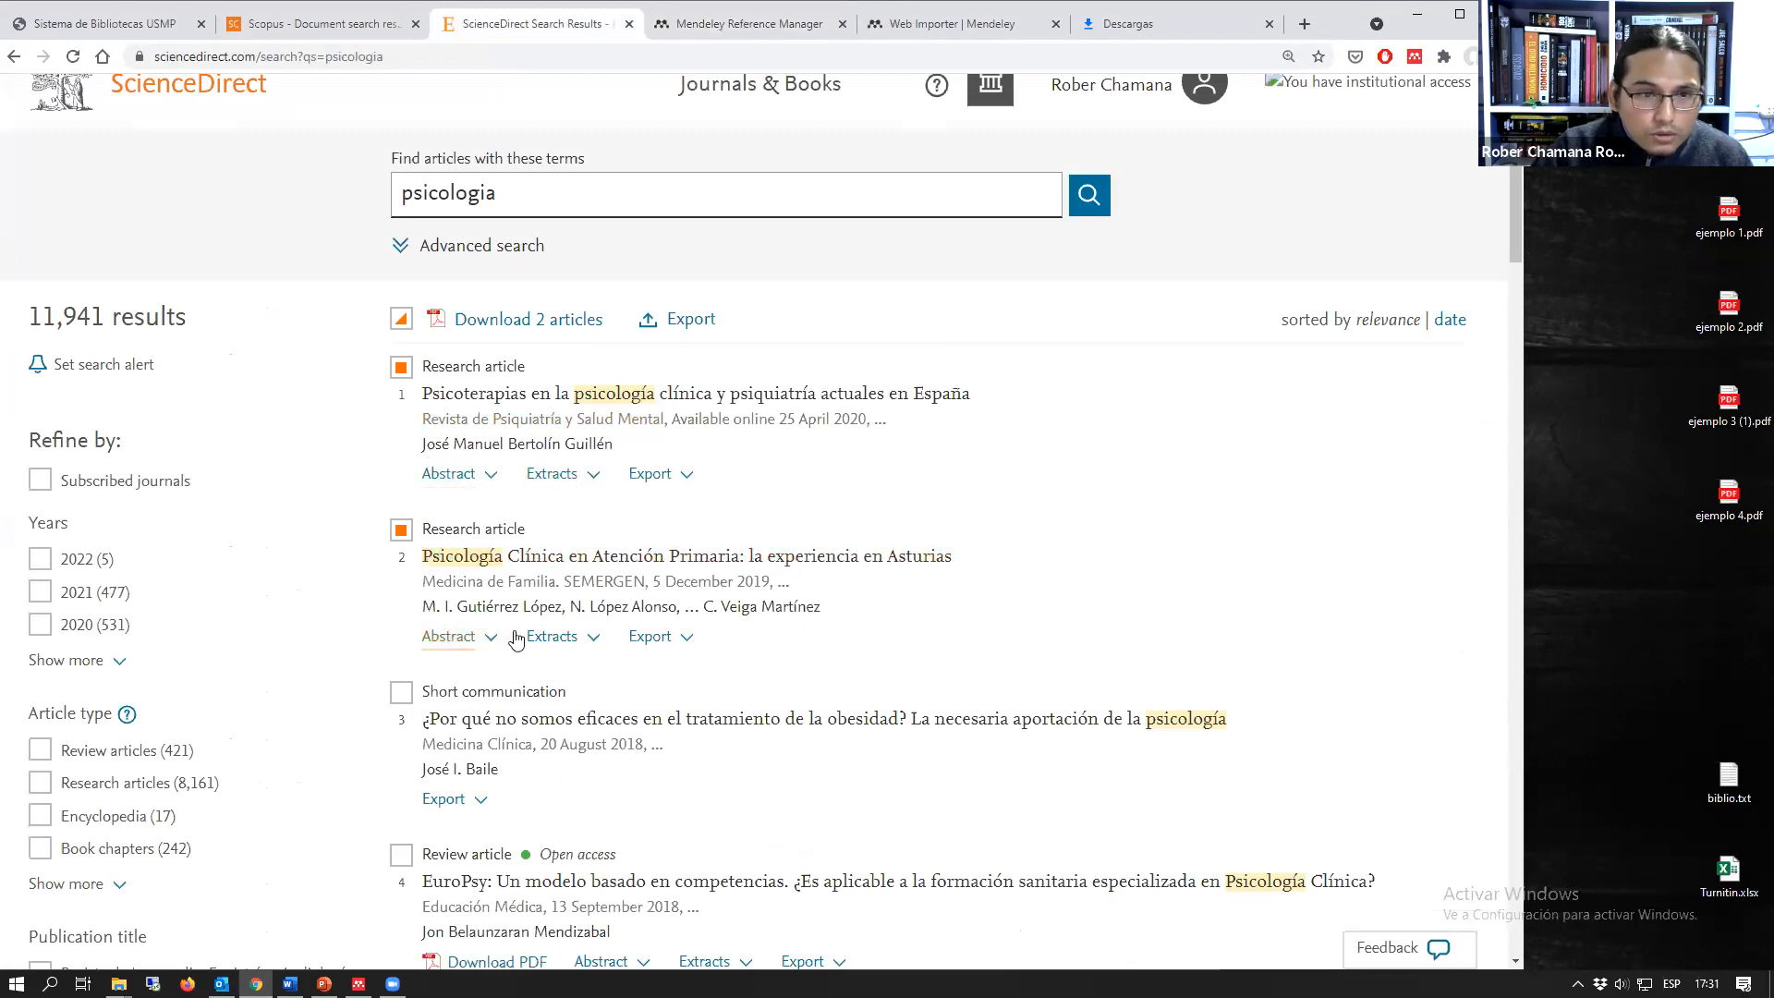
{"action": "left_click", "coordinate": [765, 28]}
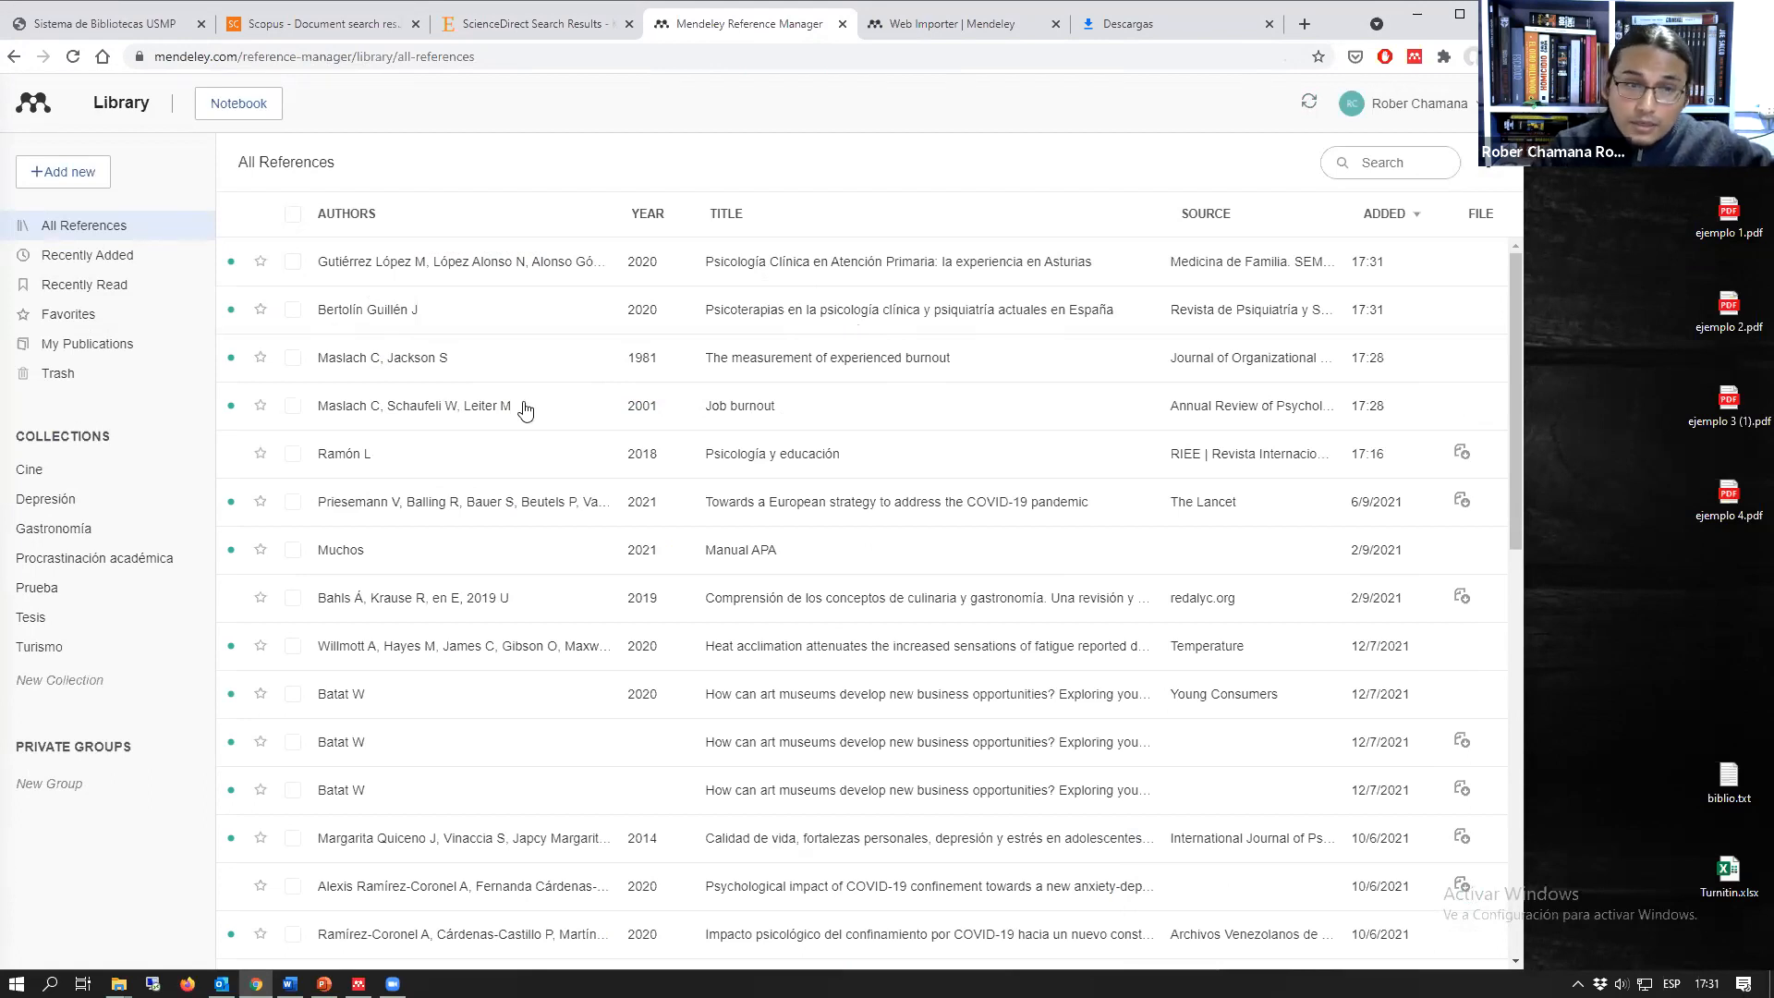
{"action": "left_click", "coordinate": [63, 173]}
{"action": "mouse_move", "coordinate": [62, 294]}
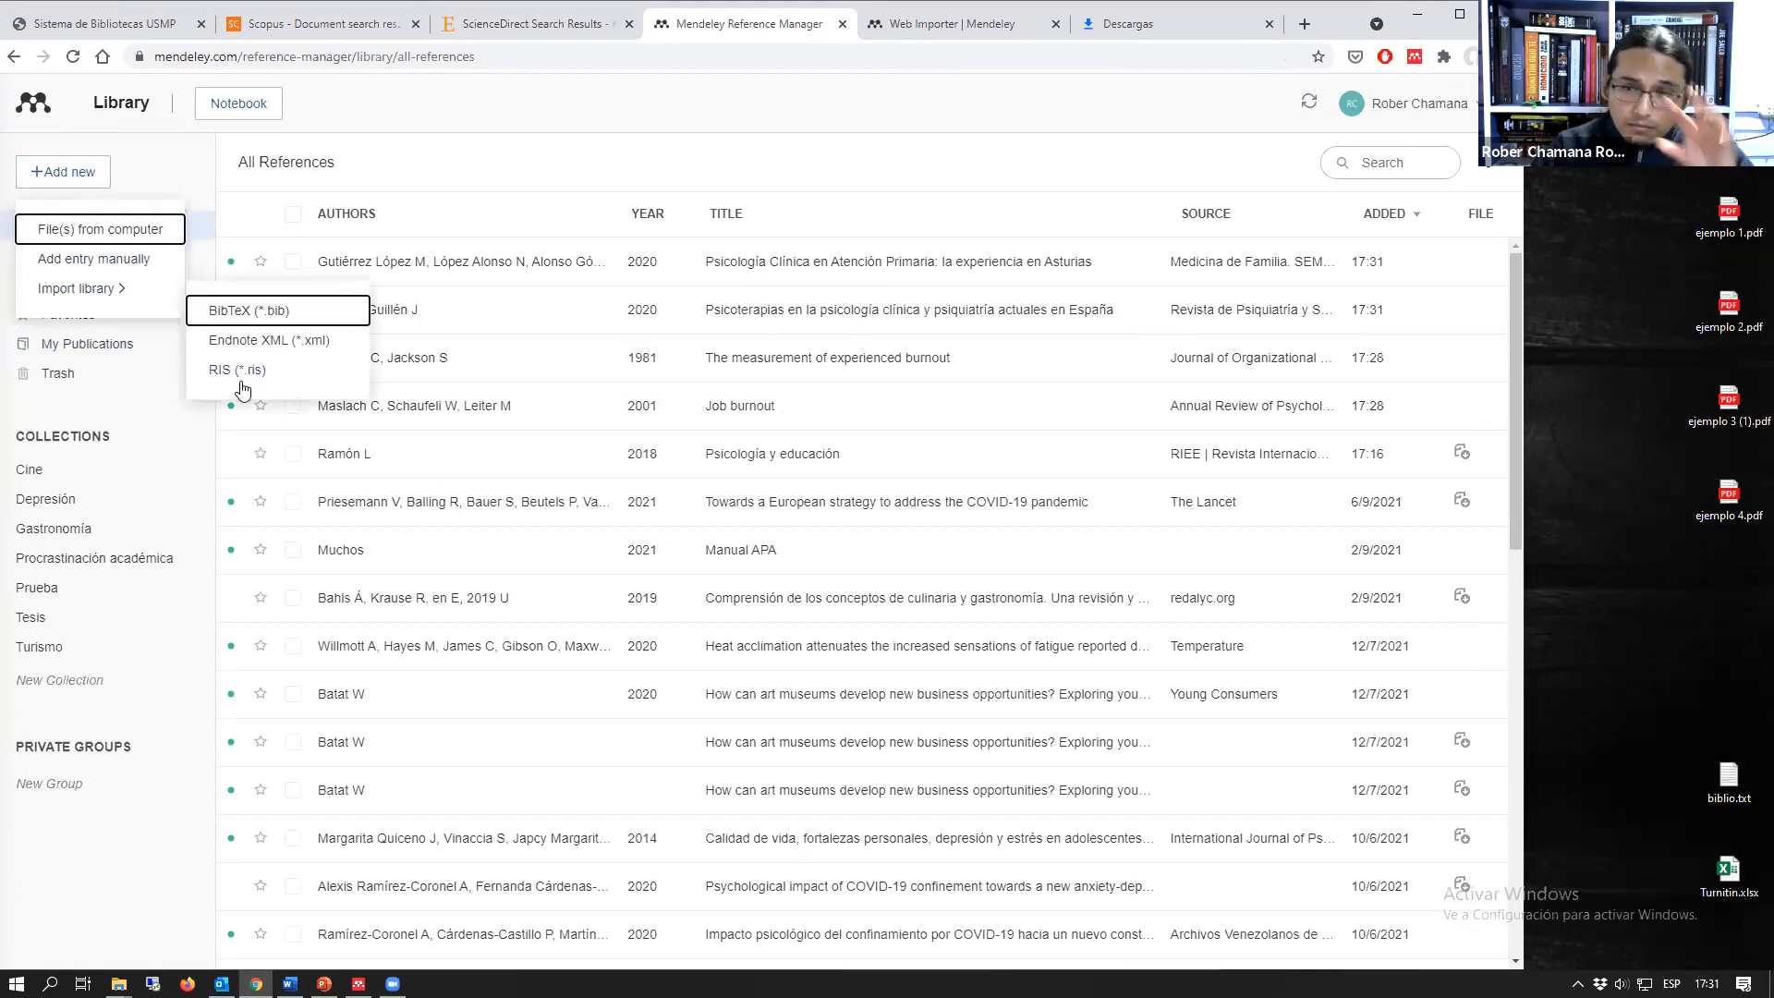
{"action": "left_click", "coordinate": [505, 131]}
Step: Delete the two newly imported psychology references from the Mendeley web library
{"action": "left_click", "coordinate": [294, 264]}
{"action": "left_click", "coordinate": [293, 311]}
{"action": "right_click", "coordinate": [713, 281]}
{"action": "left_click", "coordinate": [817, 323]}
{"action": "right_click", "coordinate": [620, 293]}
{"action": "left_click", "coordinate": [657, 331]}
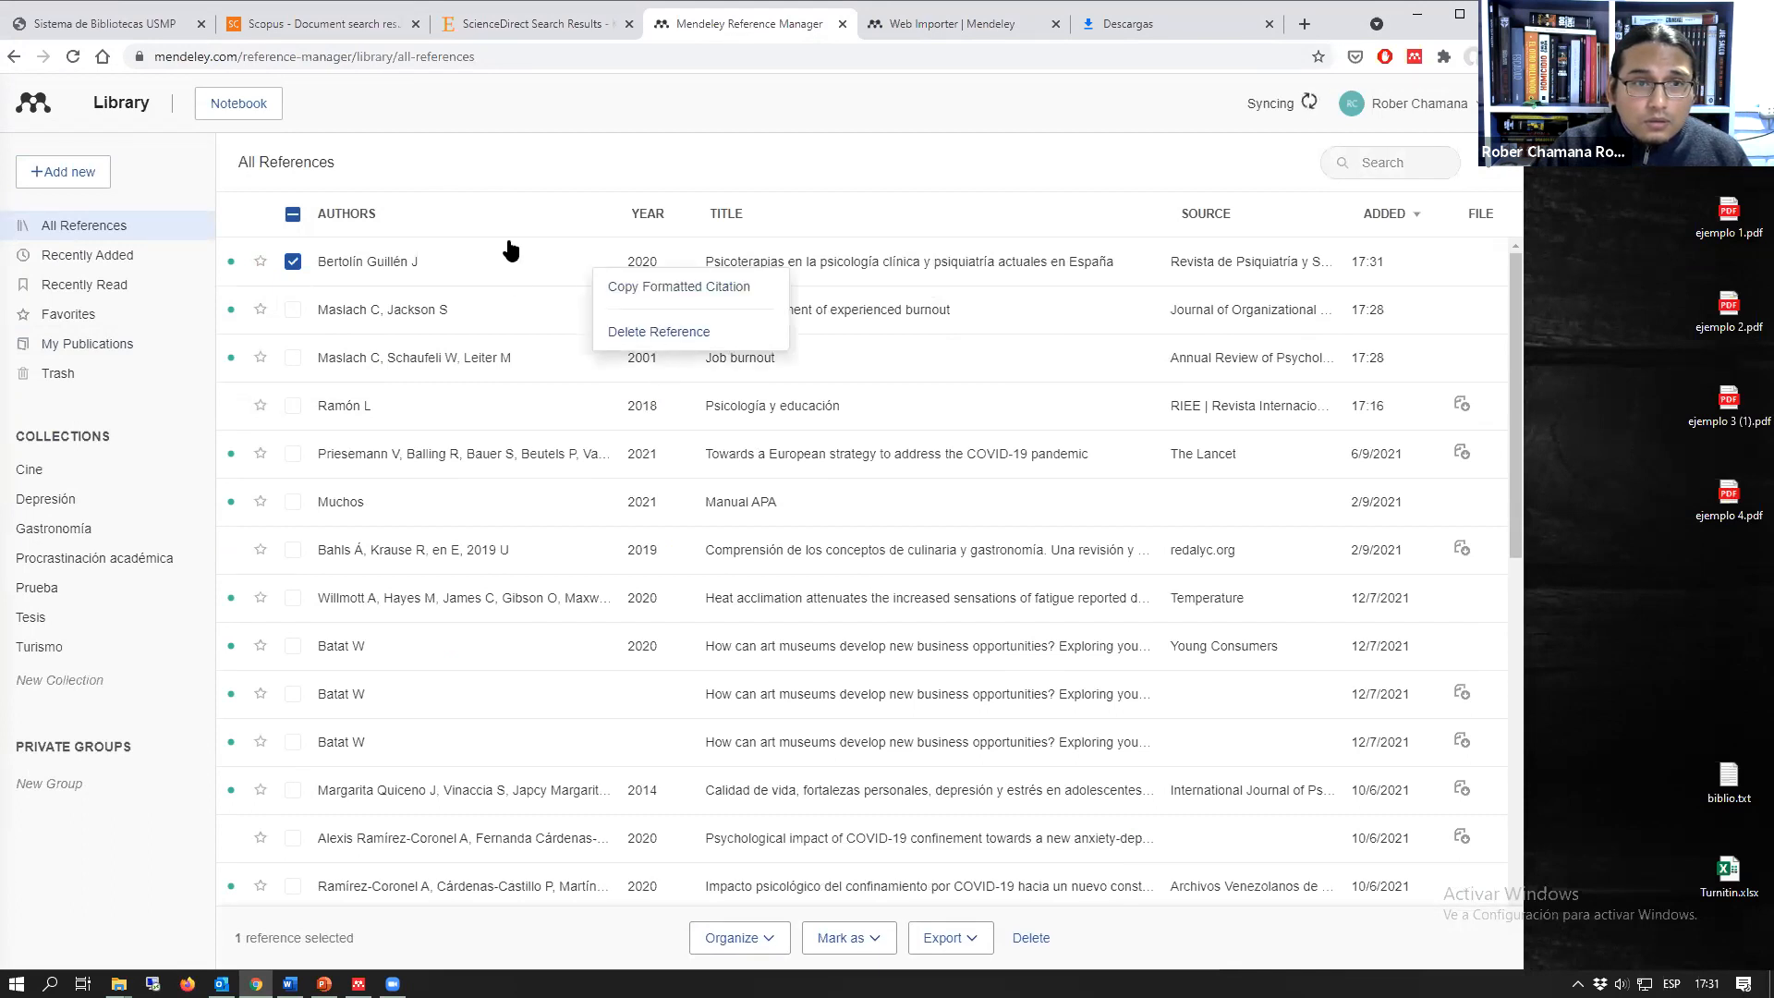
Step: Deselect both ScienceDirect articles and review the references that Mendeley Web Importer detects on the results page
{"action": "left_click", "coordinate": [529, 18]}
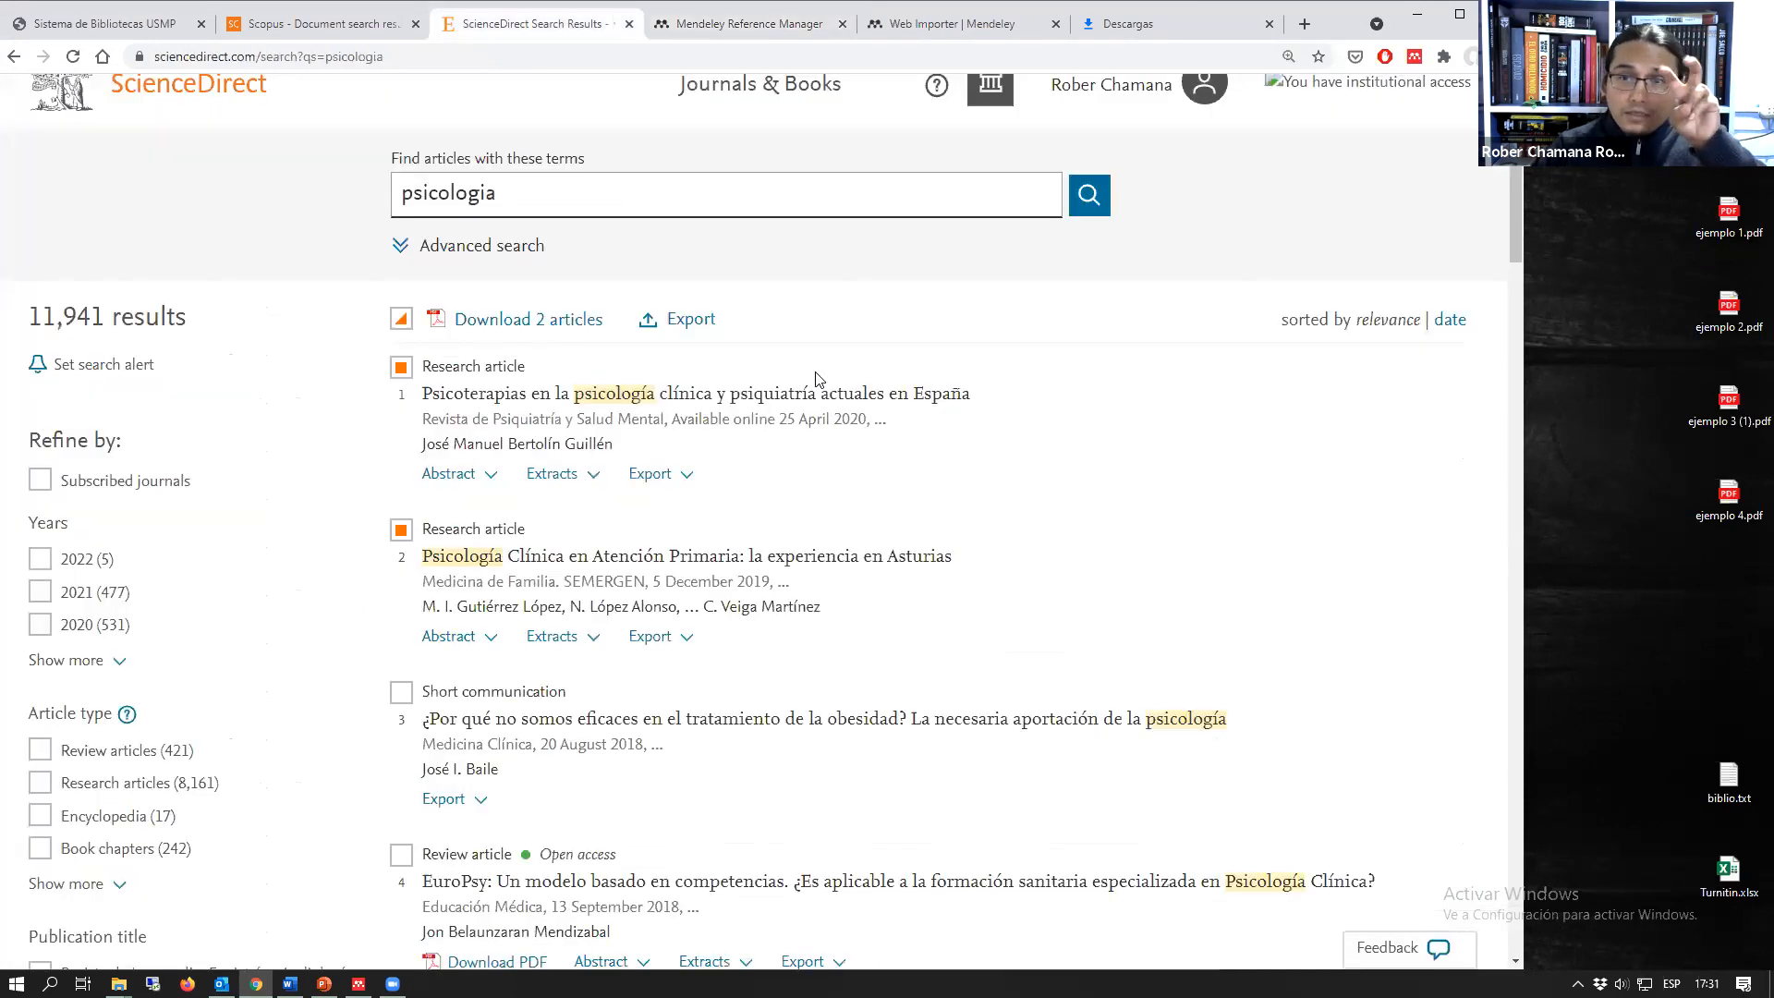
{"action": "left_click", "coordinate": [401, 367]}
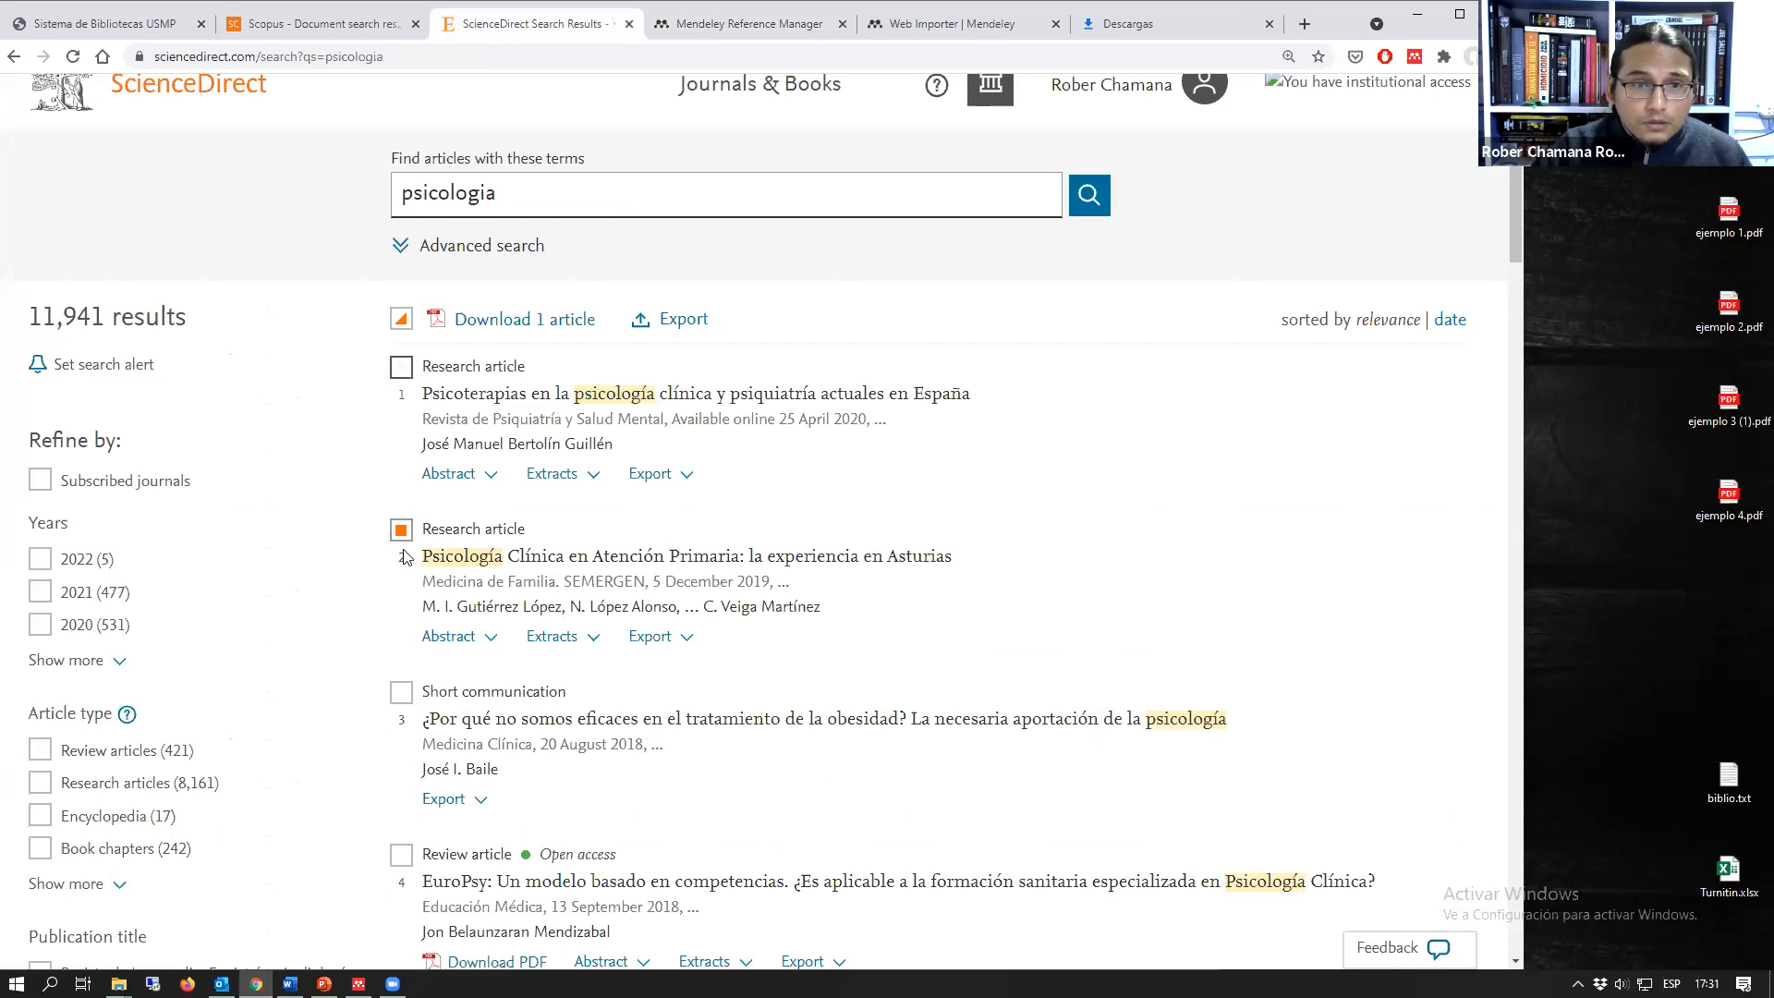
{"action": "left_click", "coordinate": [401, 530]}
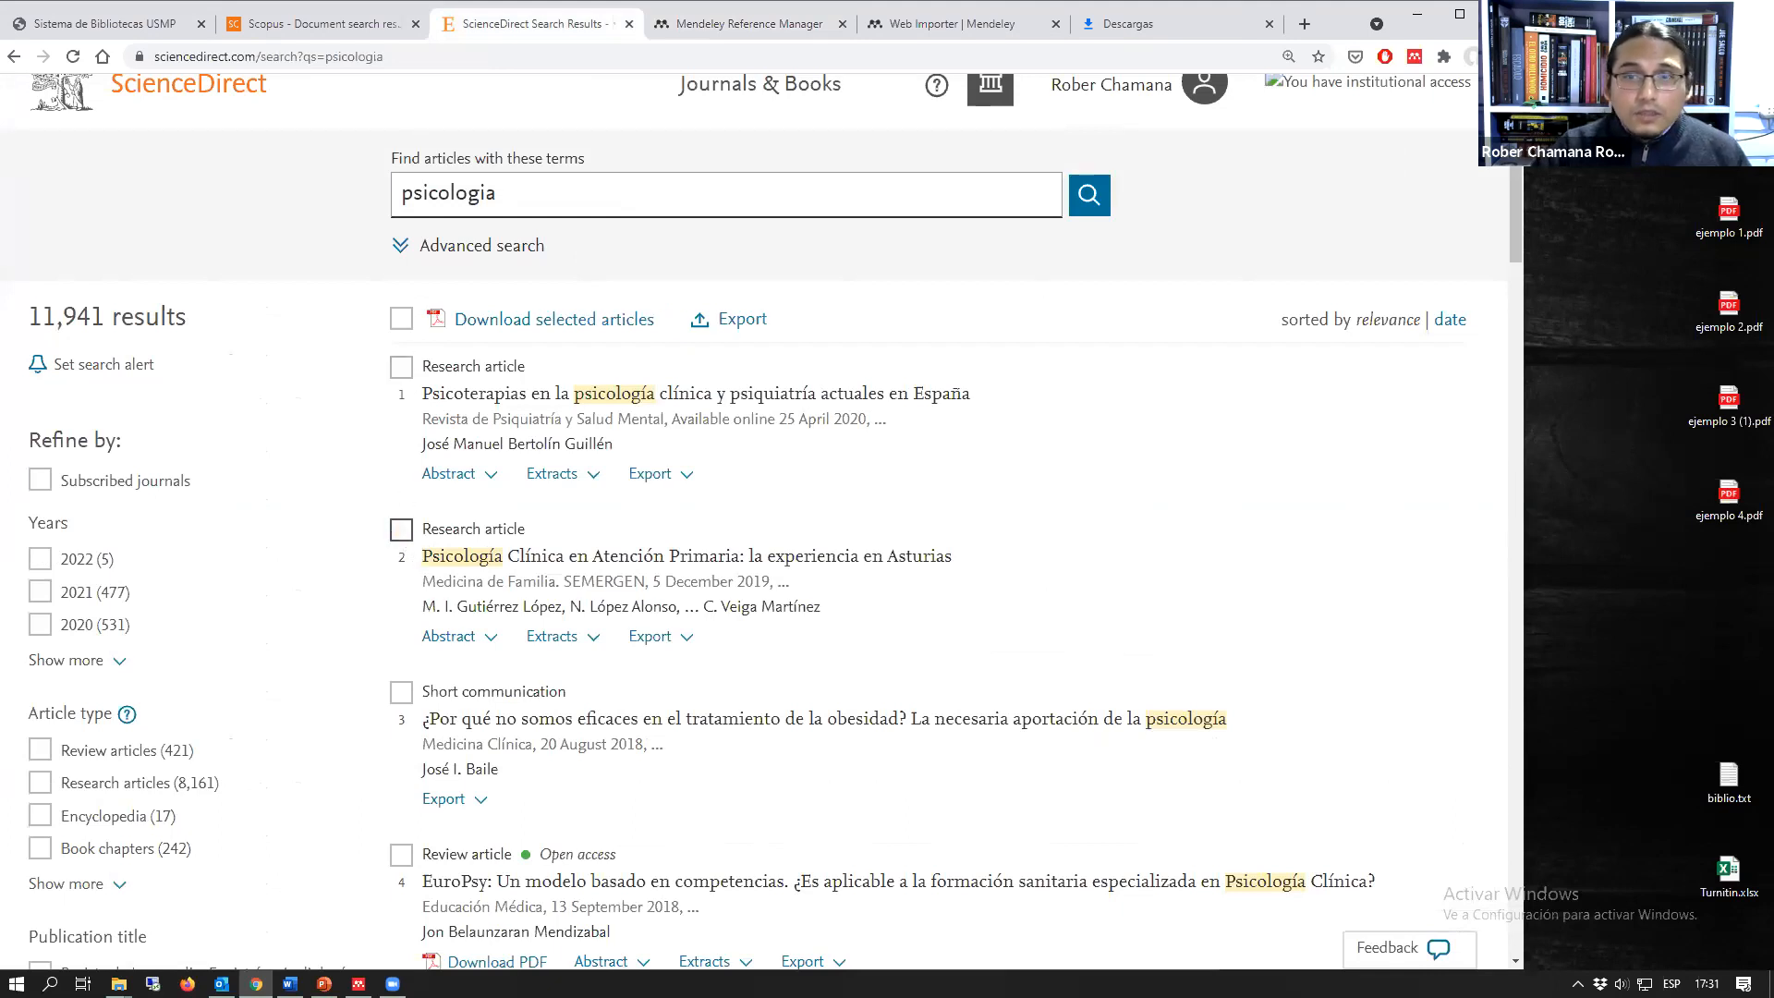
{"action": "left_click", "coordinate": [1415, 57]}
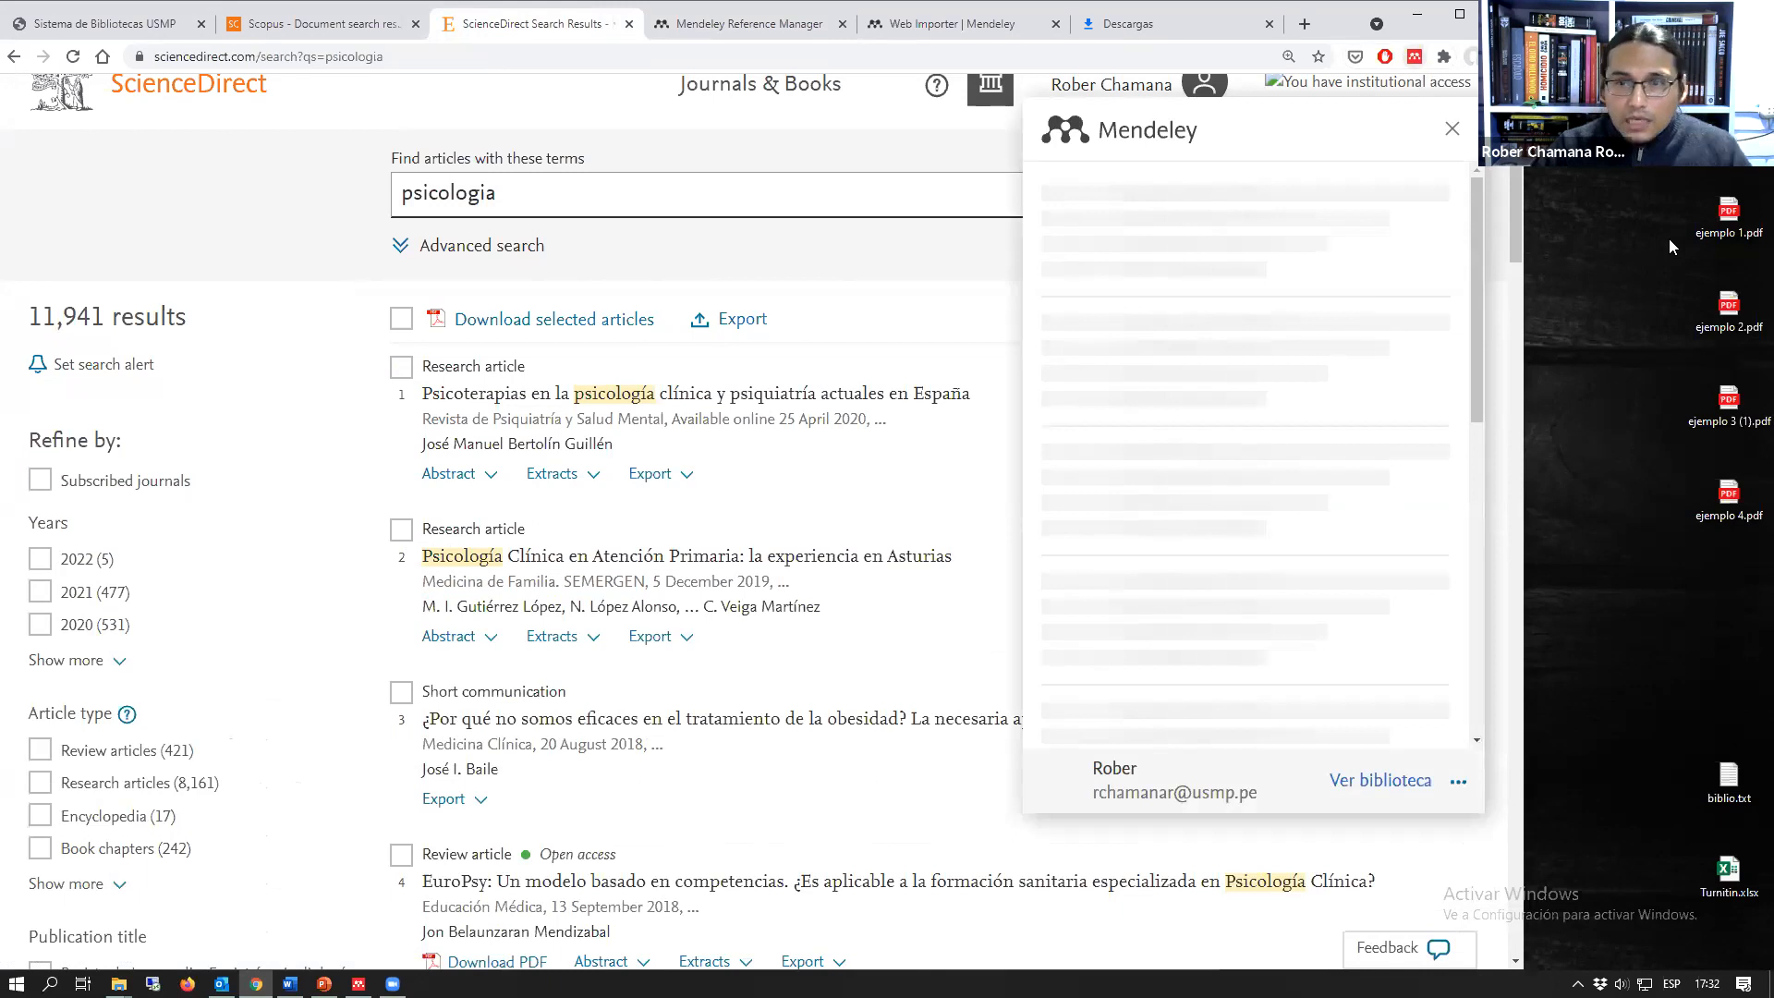
{"action": "scroll", "coordinate": [1176, 507], "scroll_direction": "down", "scroll_amount": 4}
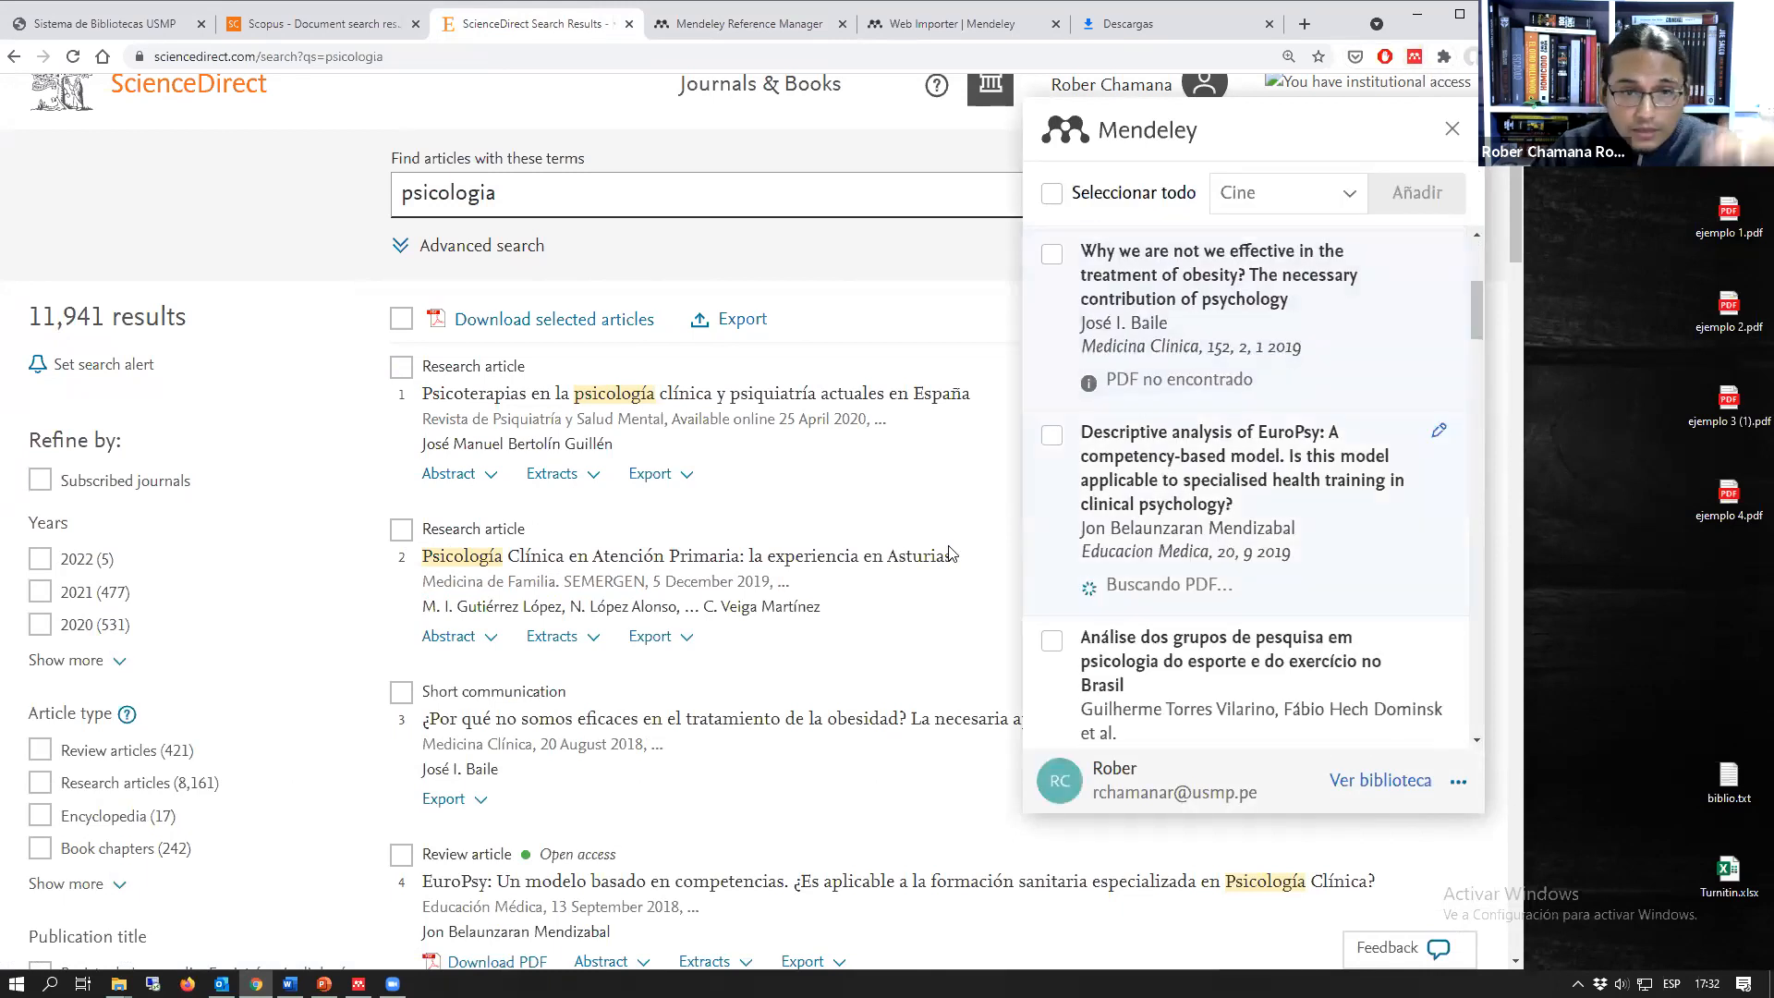
{"action": "scroll", "coordinate": [725, 552], "scroll_direction": "down", "scroll_amount": 2}
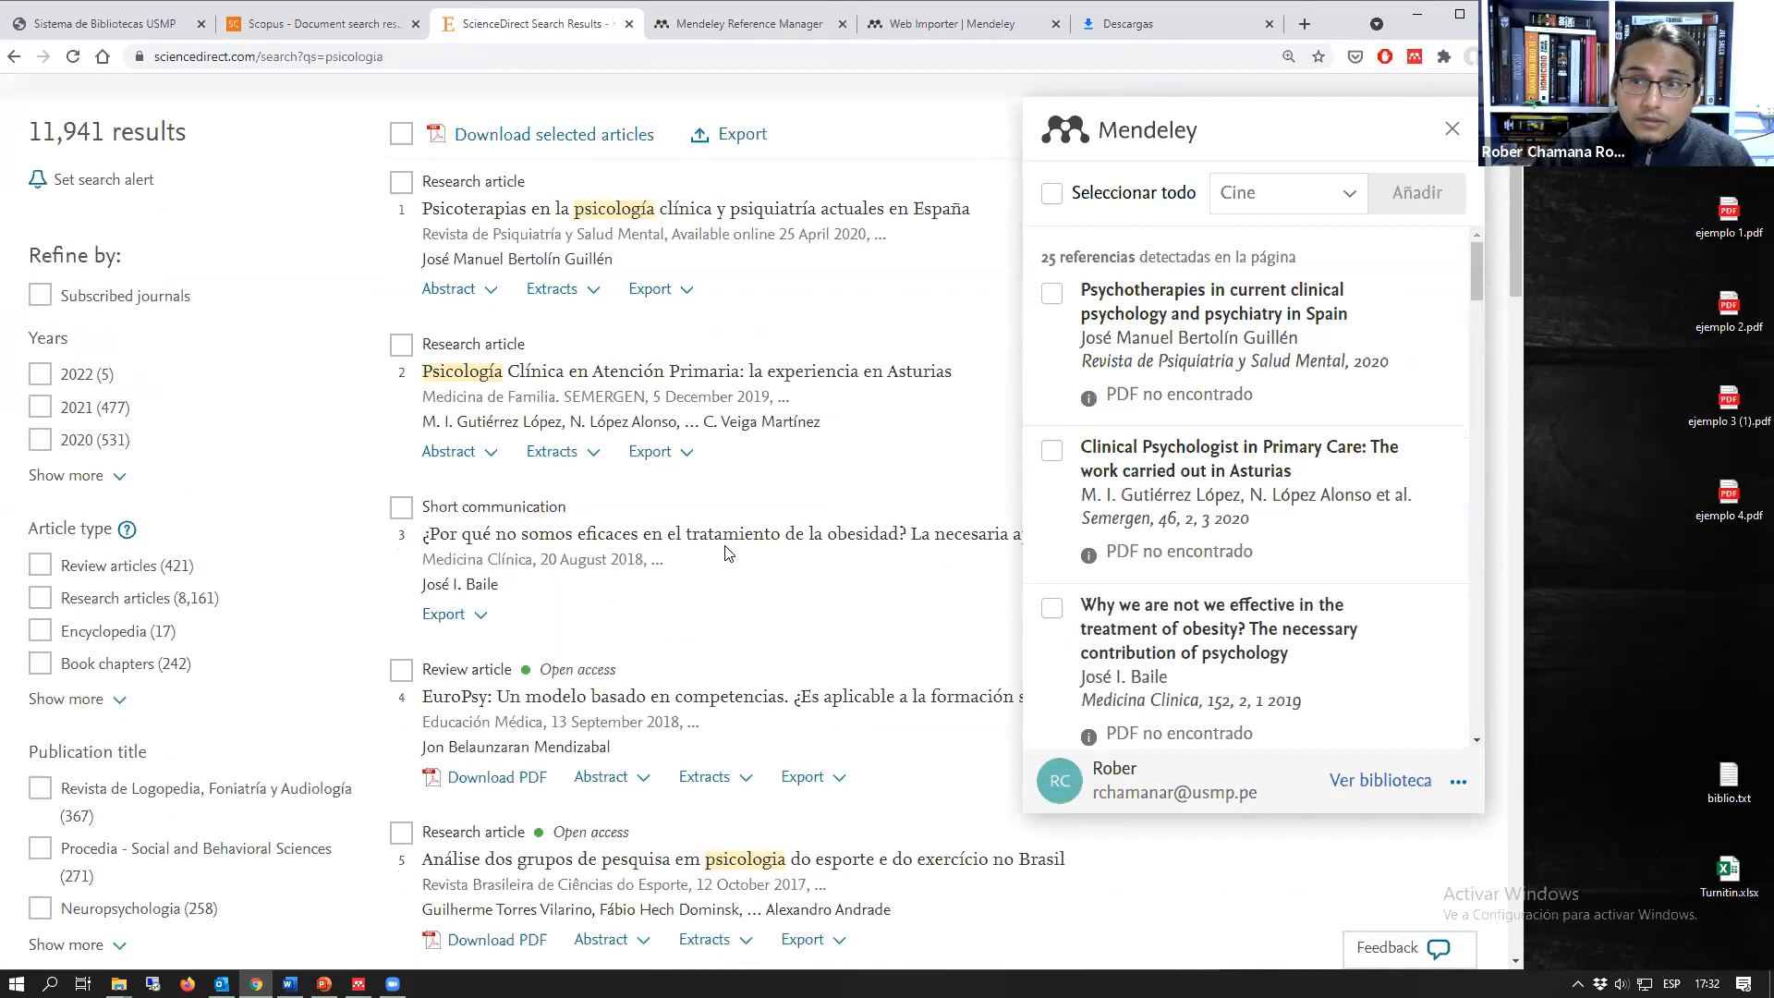
{"action": "scroll", "coordinate": [725, 552], "scroll_direction": "up", "scroll_amount": 2}
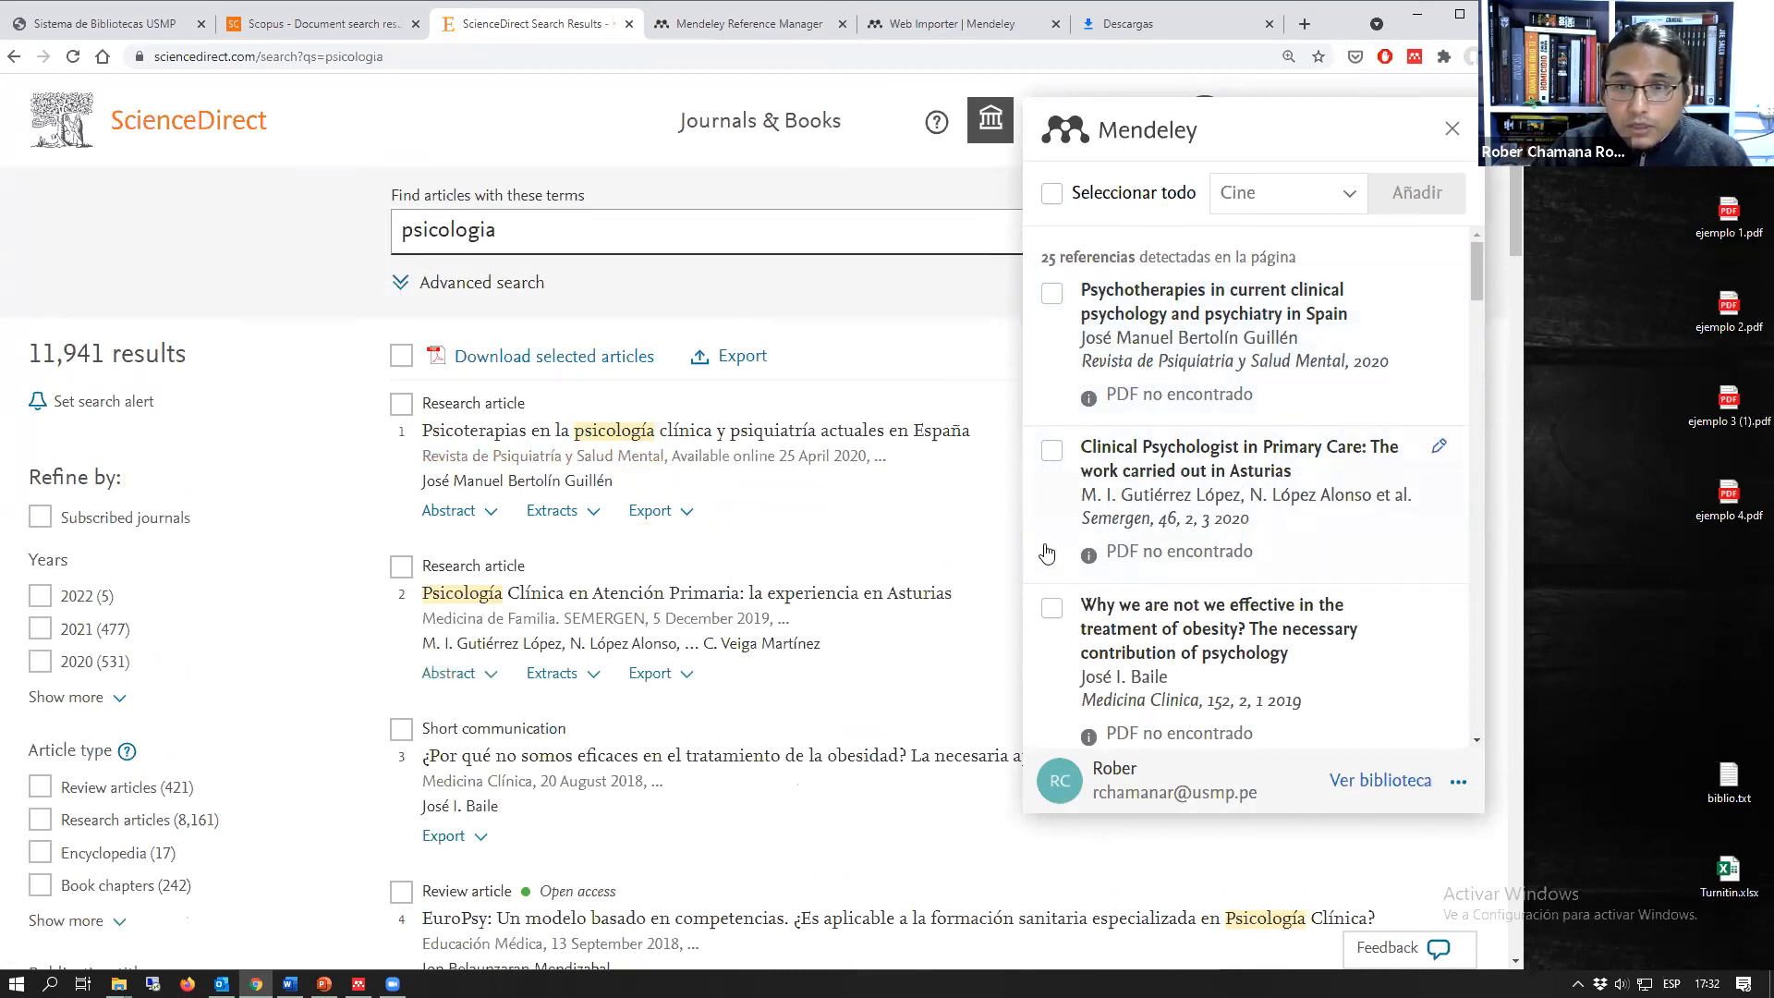
Step: Add the first two detected references to the Prueba collection alongside Cine, and check the Prueba collection in the web library
{"action": "left_click", "coordinate": [1053, 451]}
{"action": "left_click", "coordinate": [1052, 293]}
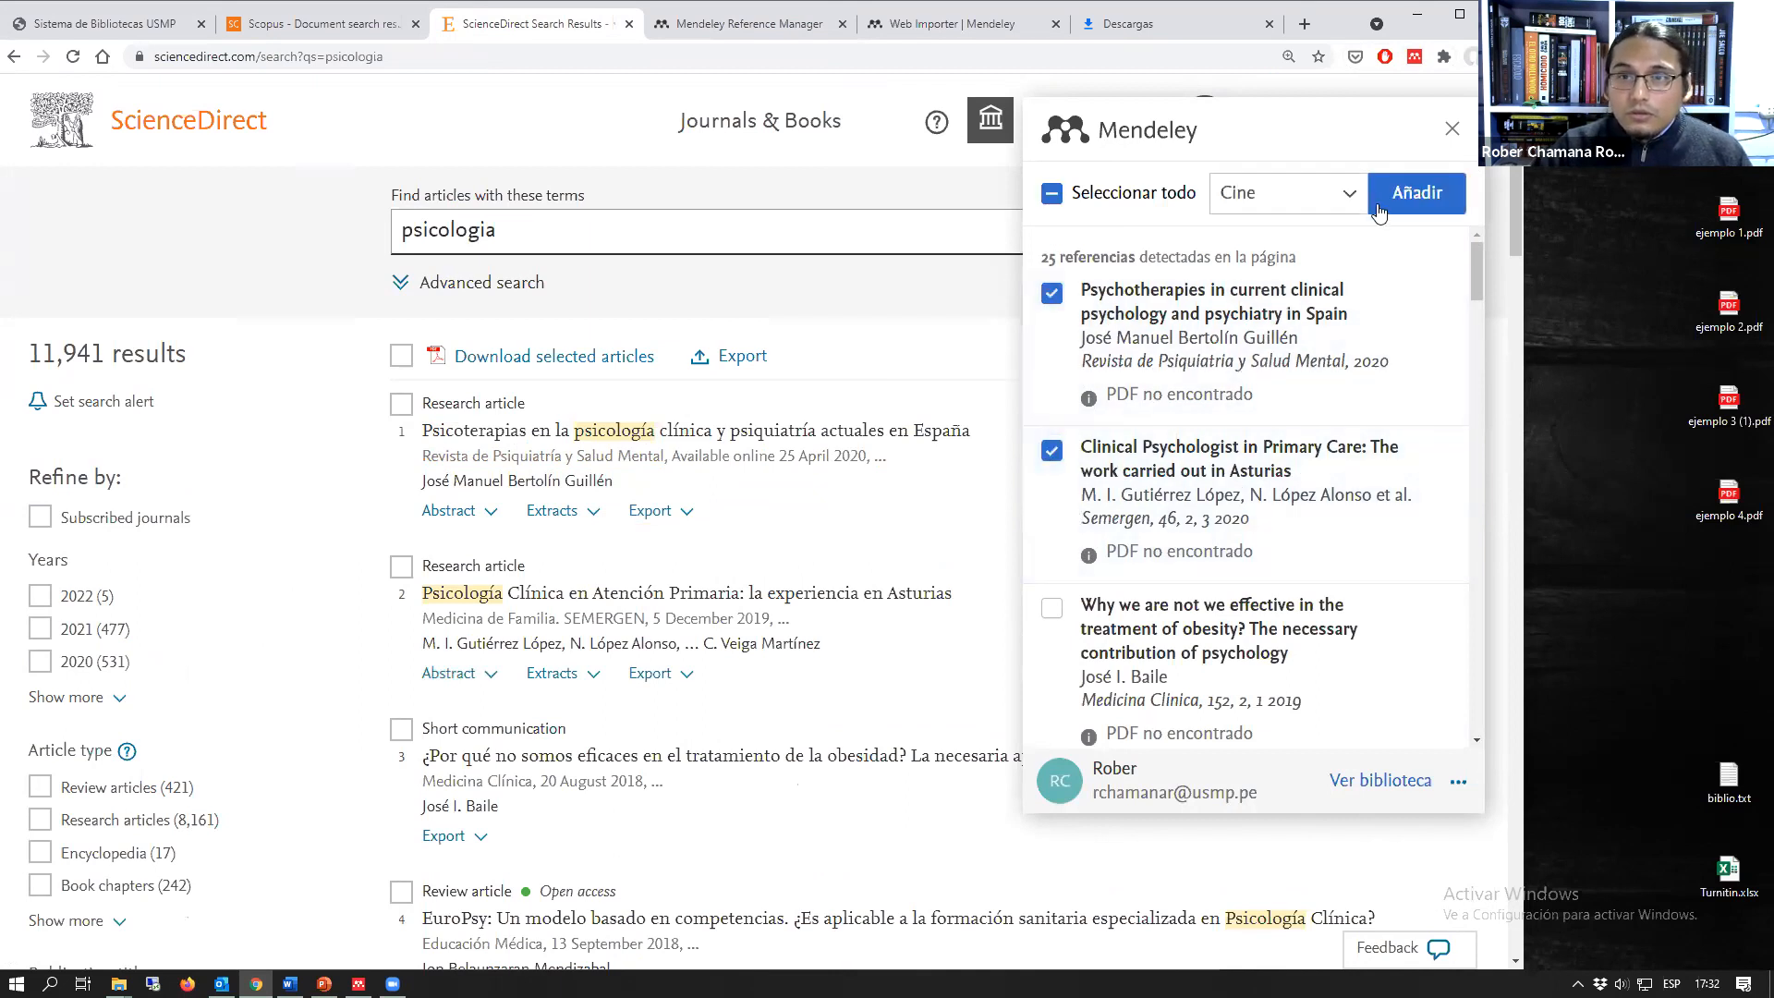
{"action": "left_click", "coordinate": [1313, 210]}
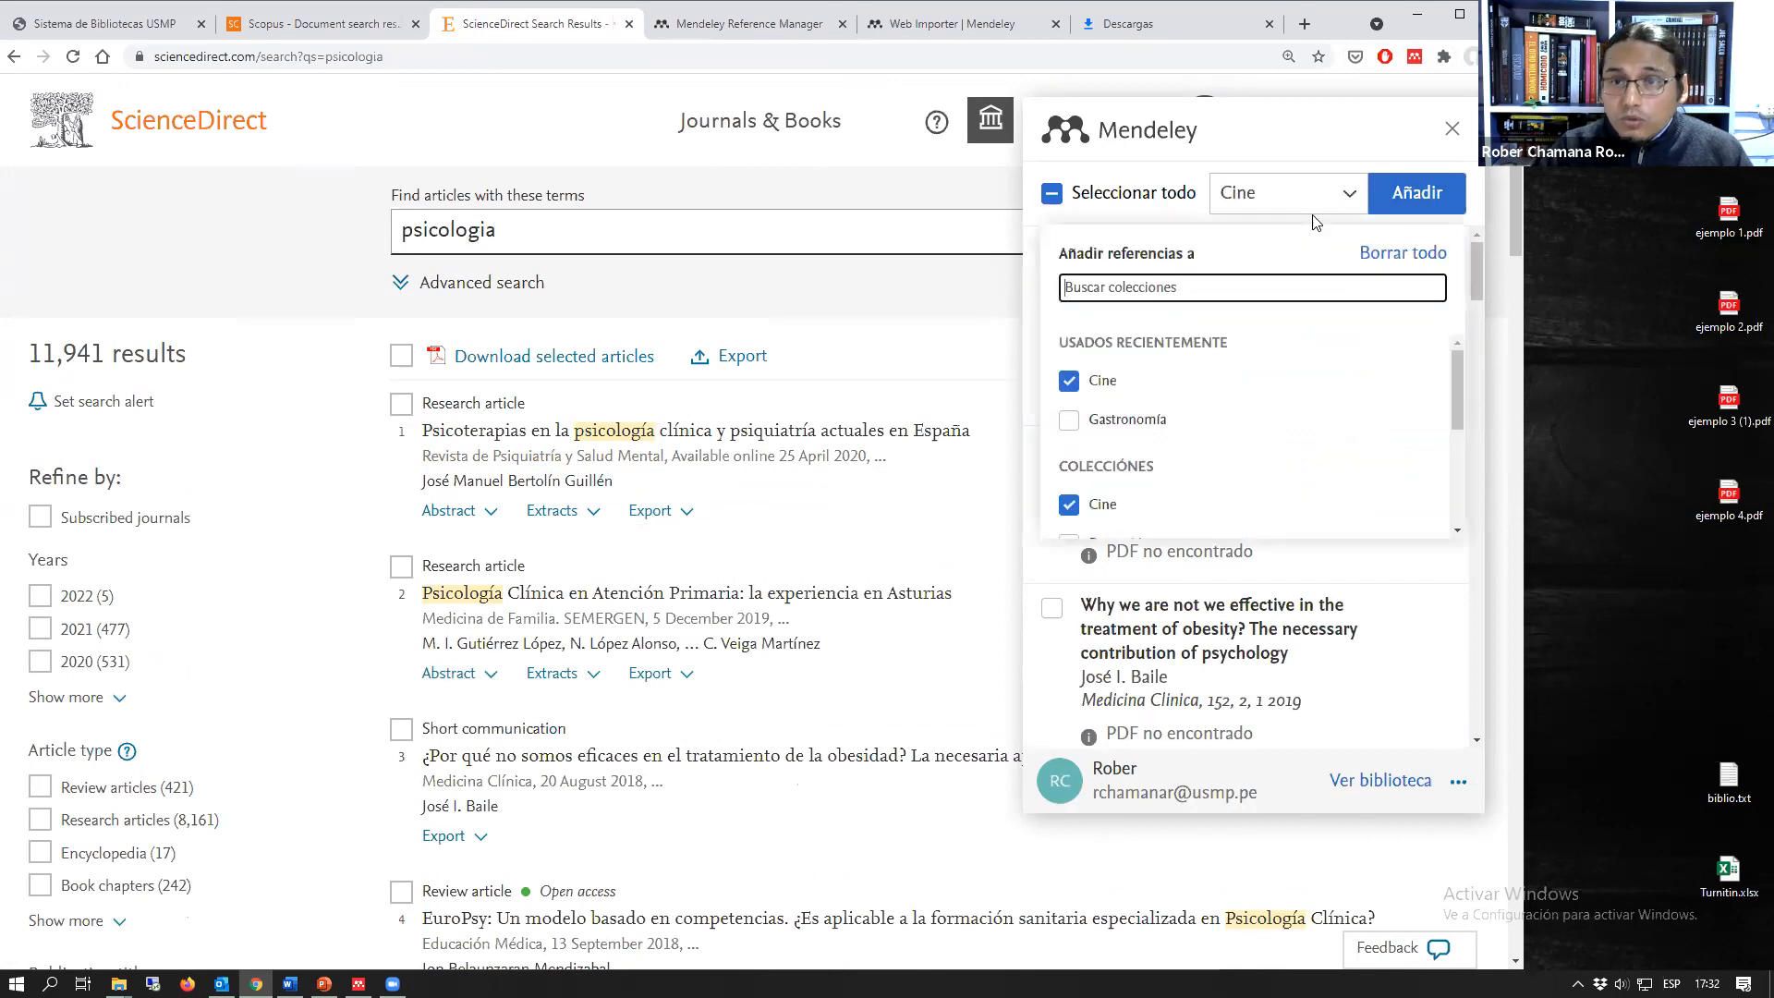
{"action": "scroll", "coordinate": [1222, 452], "scroll_direction": "down", "scroll_amount": 5}
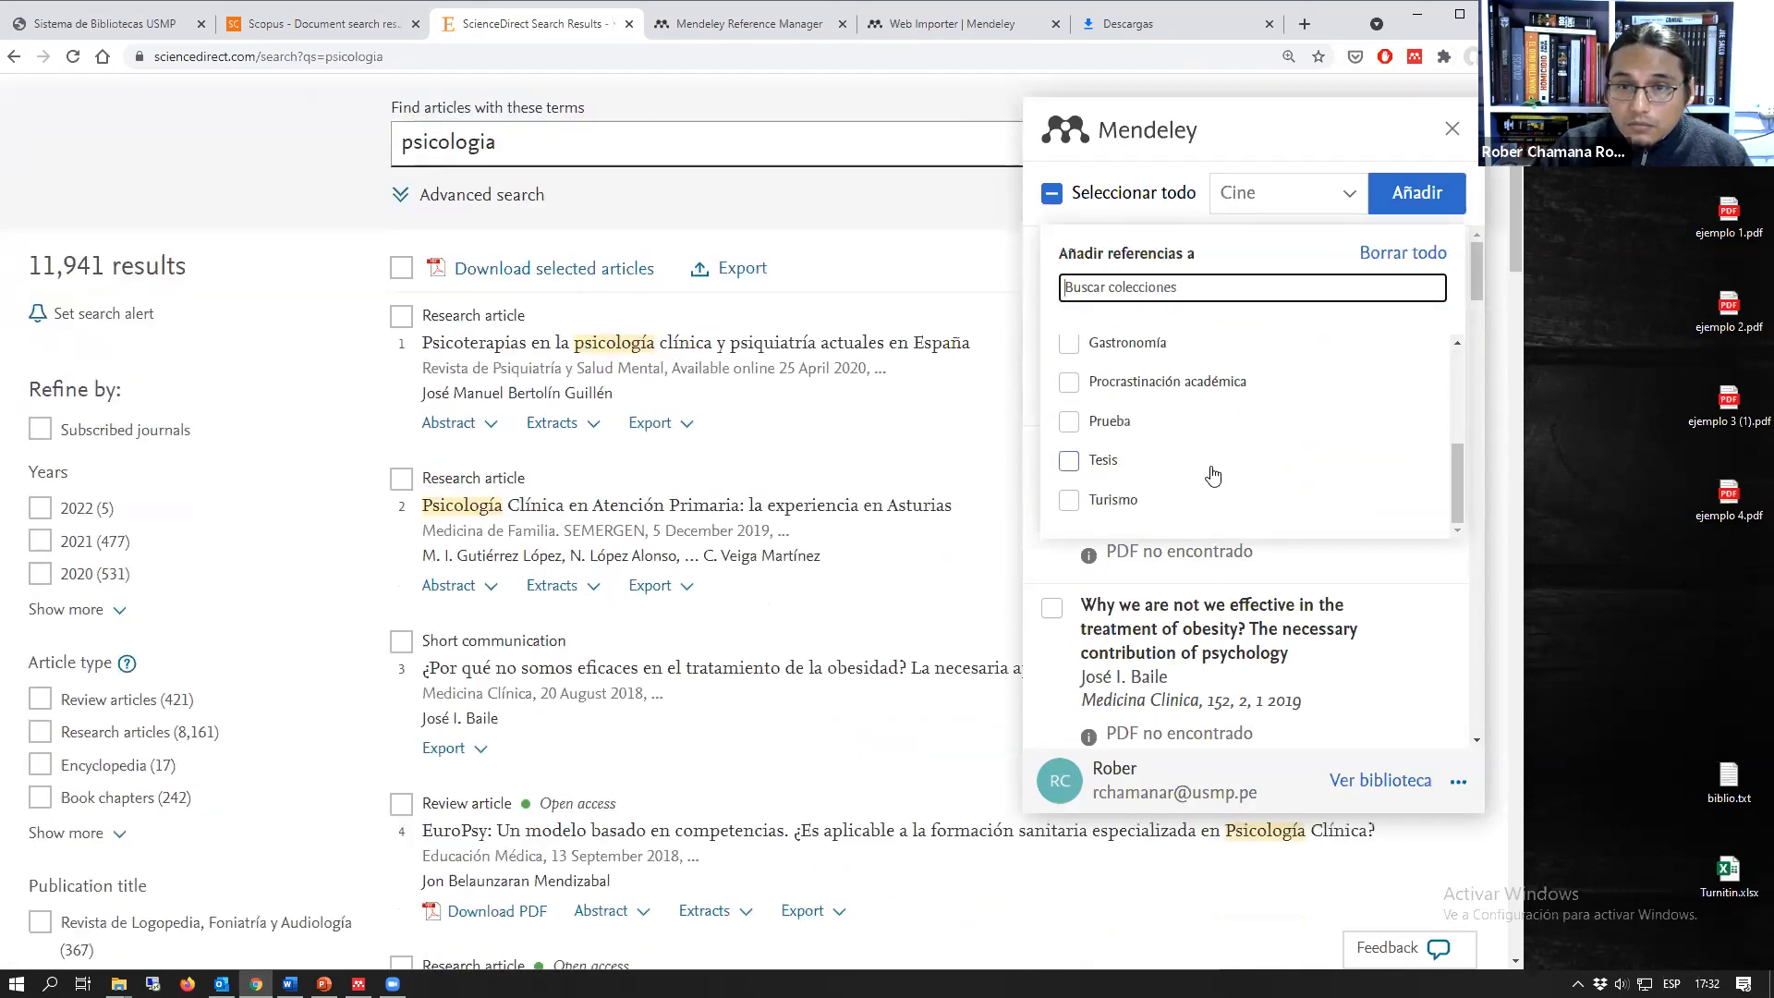
{"action": "scroll", "coordinate": [1192, 436], "scroll_direction": "up", "scroll_amount": 2}
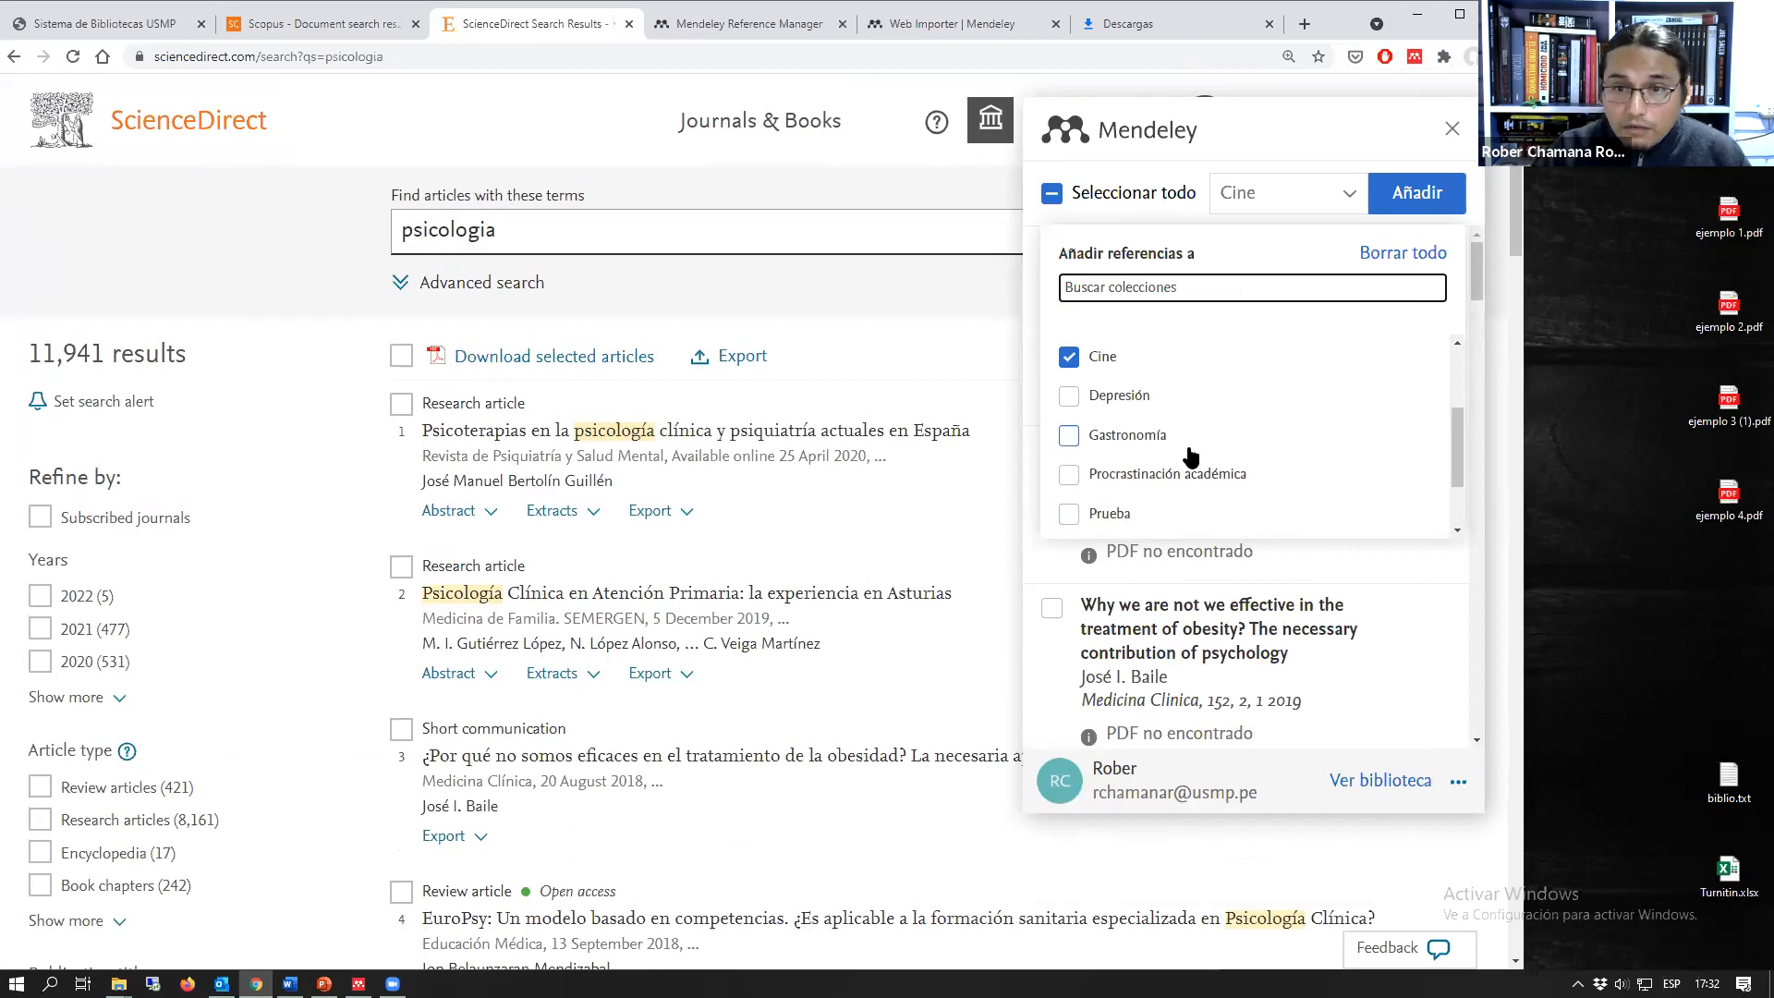
{"action": "scroll", "coordinate": [1118, 476], "scroll_direction": "down", "scroll_amount": 2}
{"action": "left_click", "coordinate": [1103, 425]}
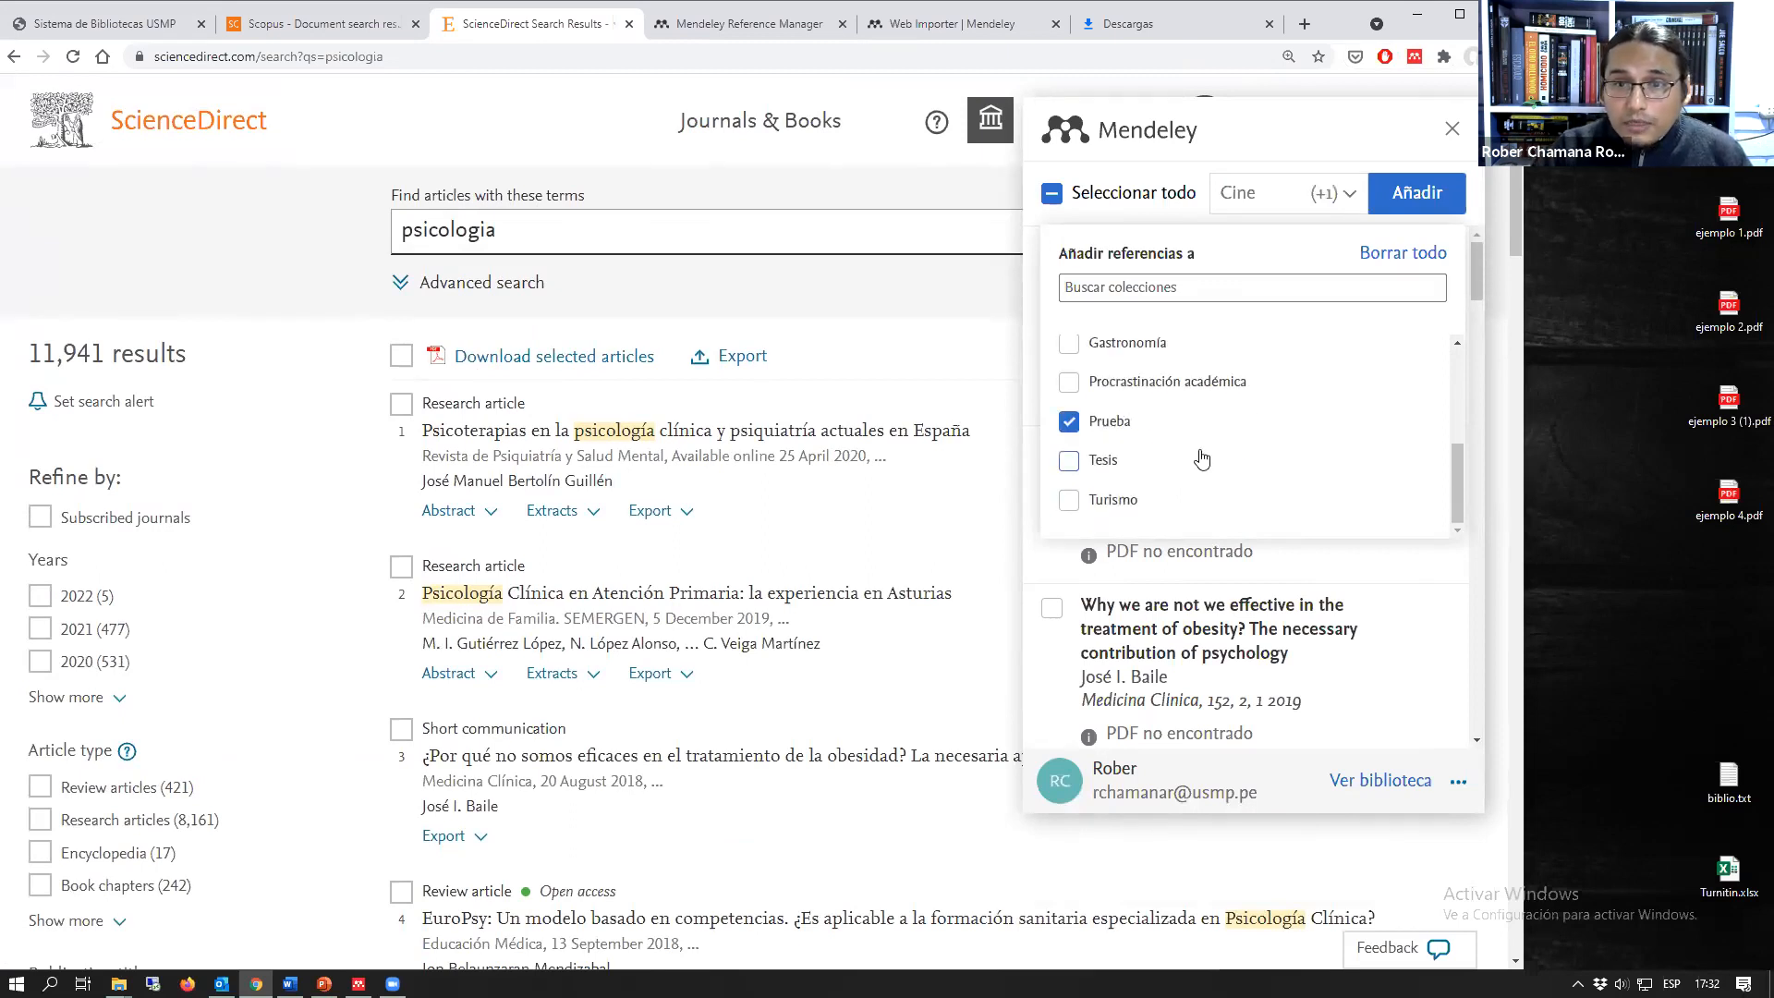
{"action": "left_click", "coordinate": [1415, 194]}
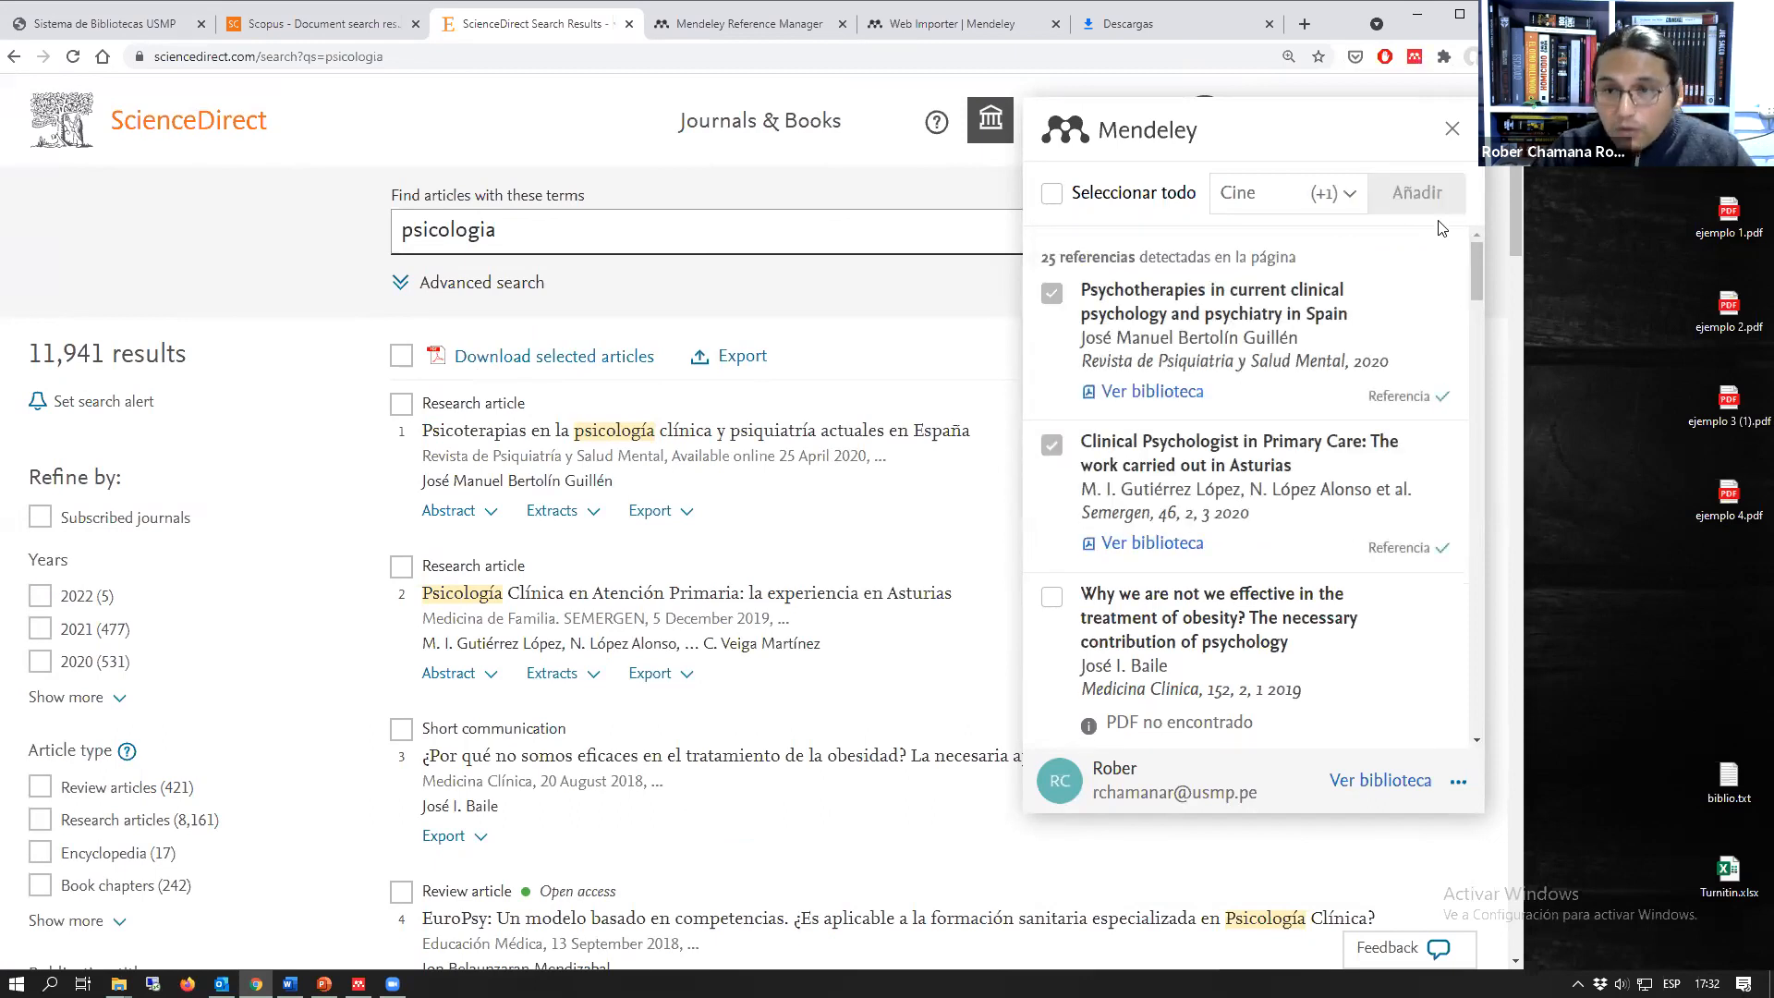
{"action": "left_click", "coordinate": [730, 26]}
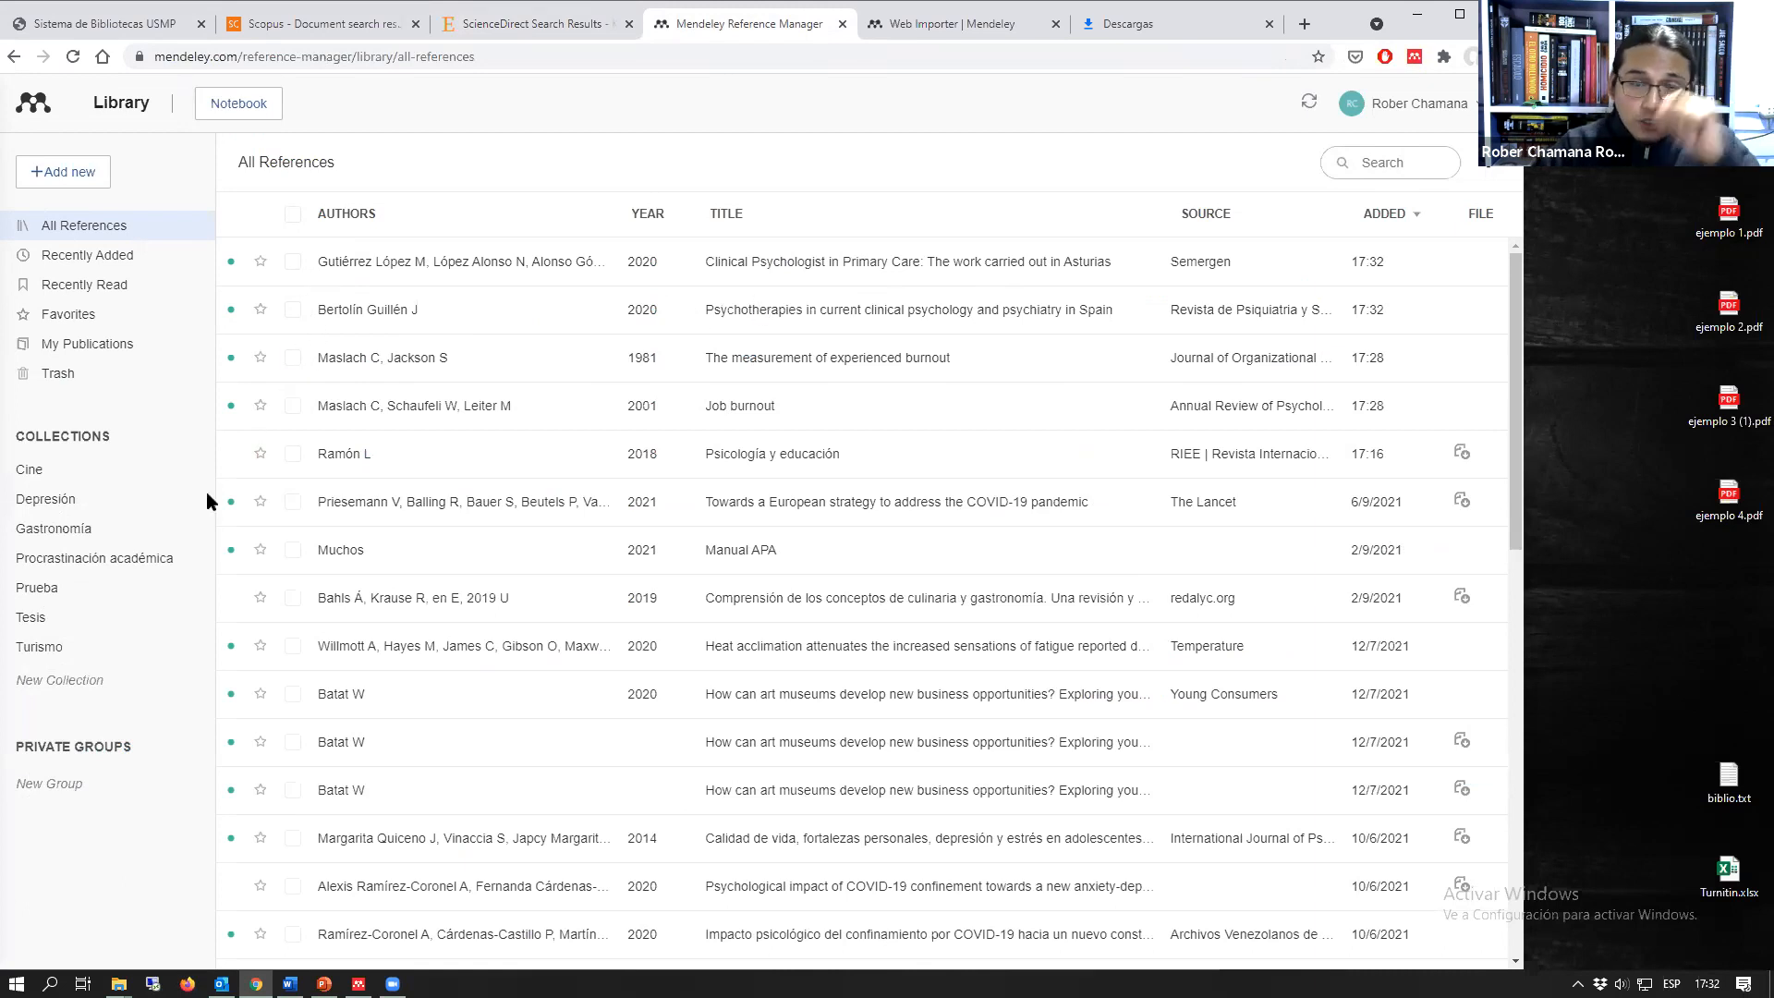
{"action": "left_click", "coordinate": [26, 592]}
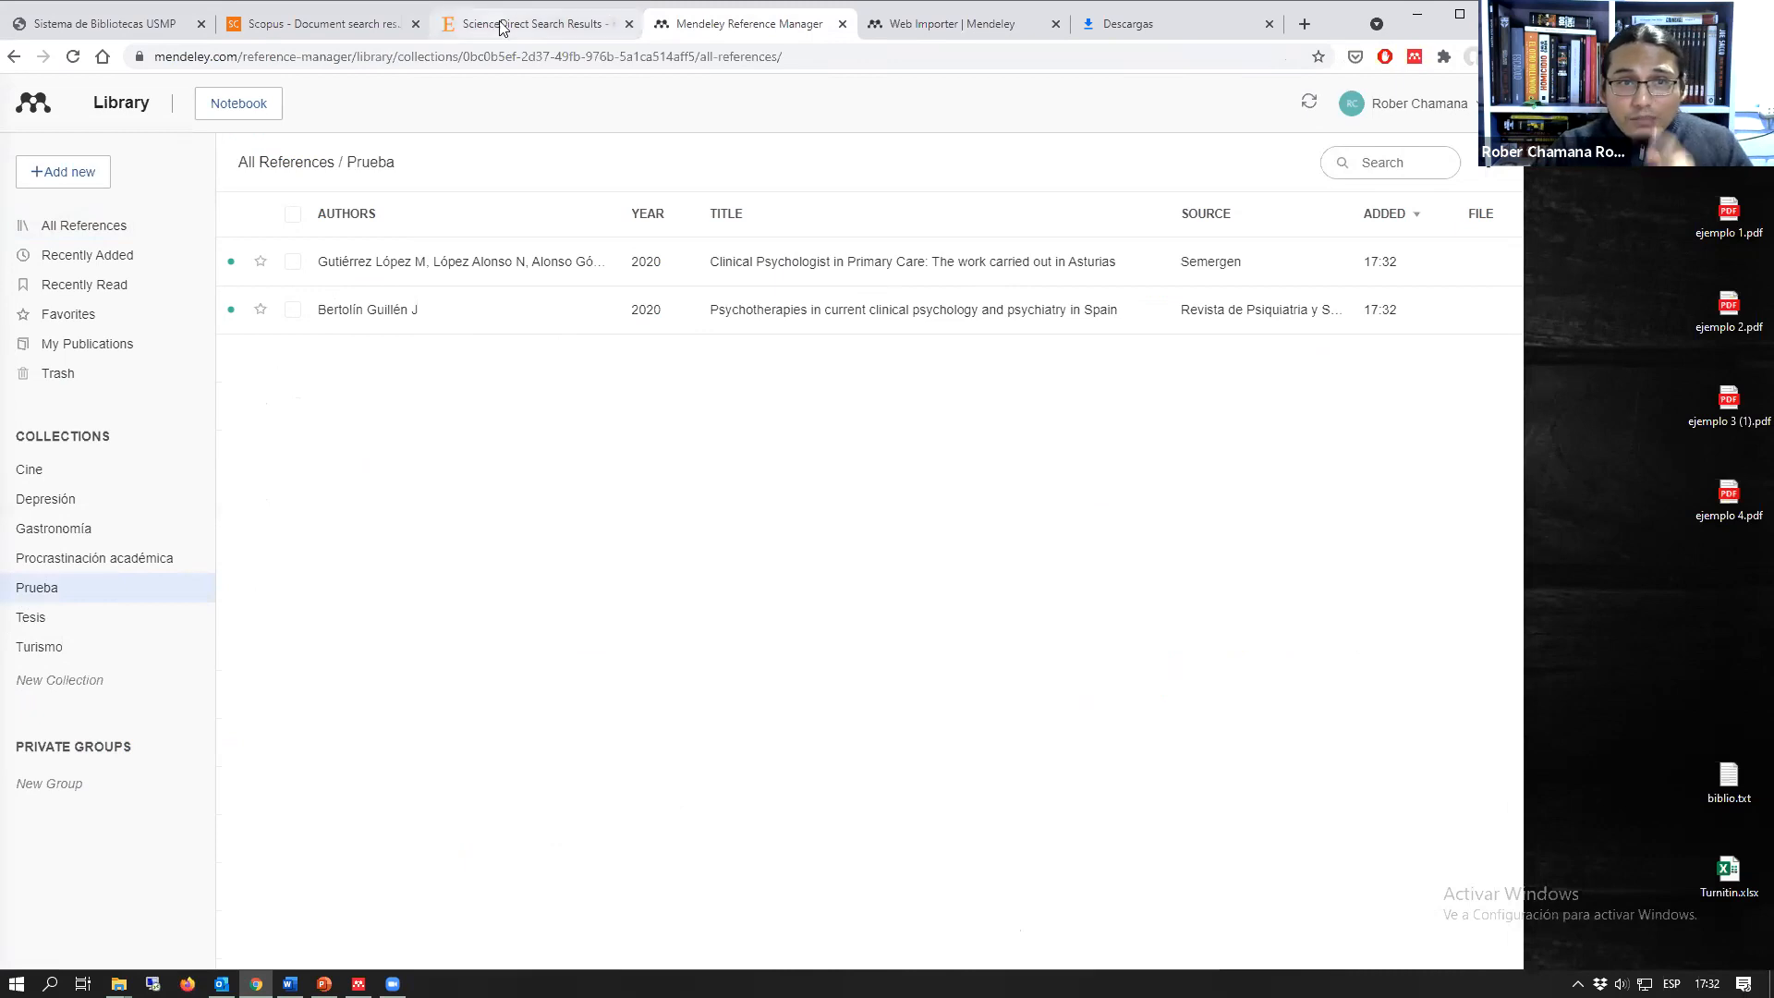
Step: Close the Mendeley Web Importer on the ScienceDirect results and return to the Prueba collection in the web library
{"action": "left_click", "coordinate": [531, 24]}
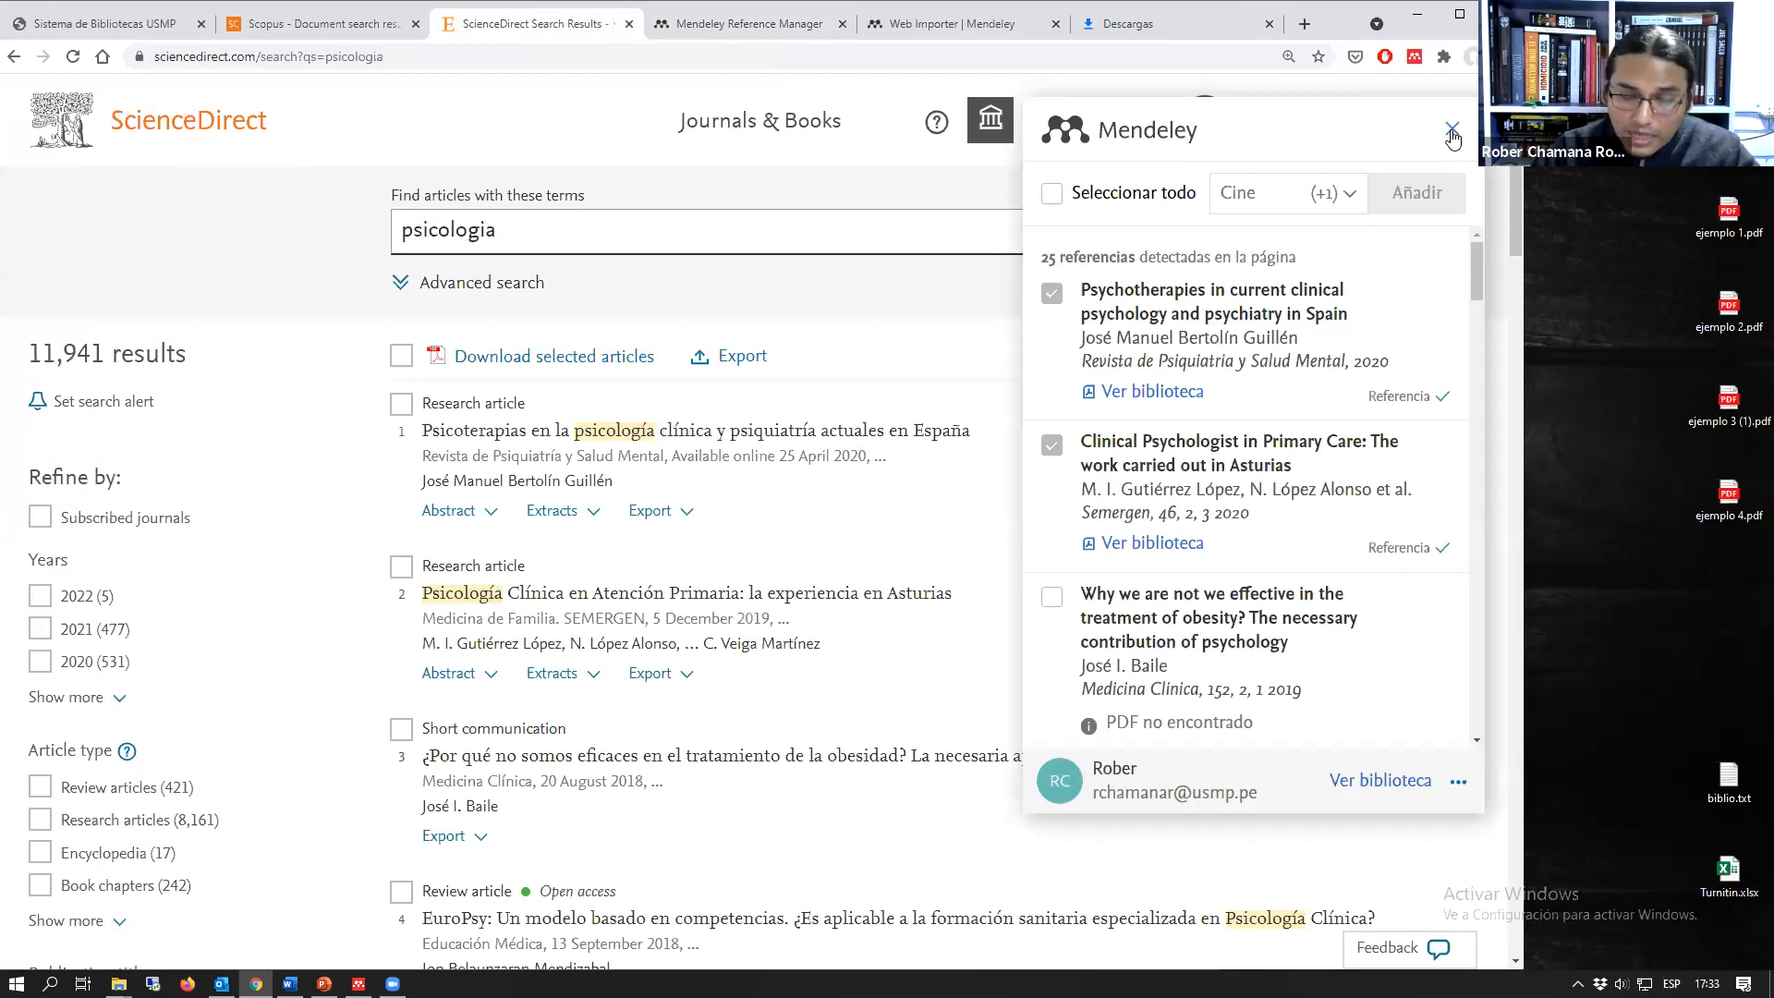
{"action": "left_click", "coordinate": [1453, 131]}
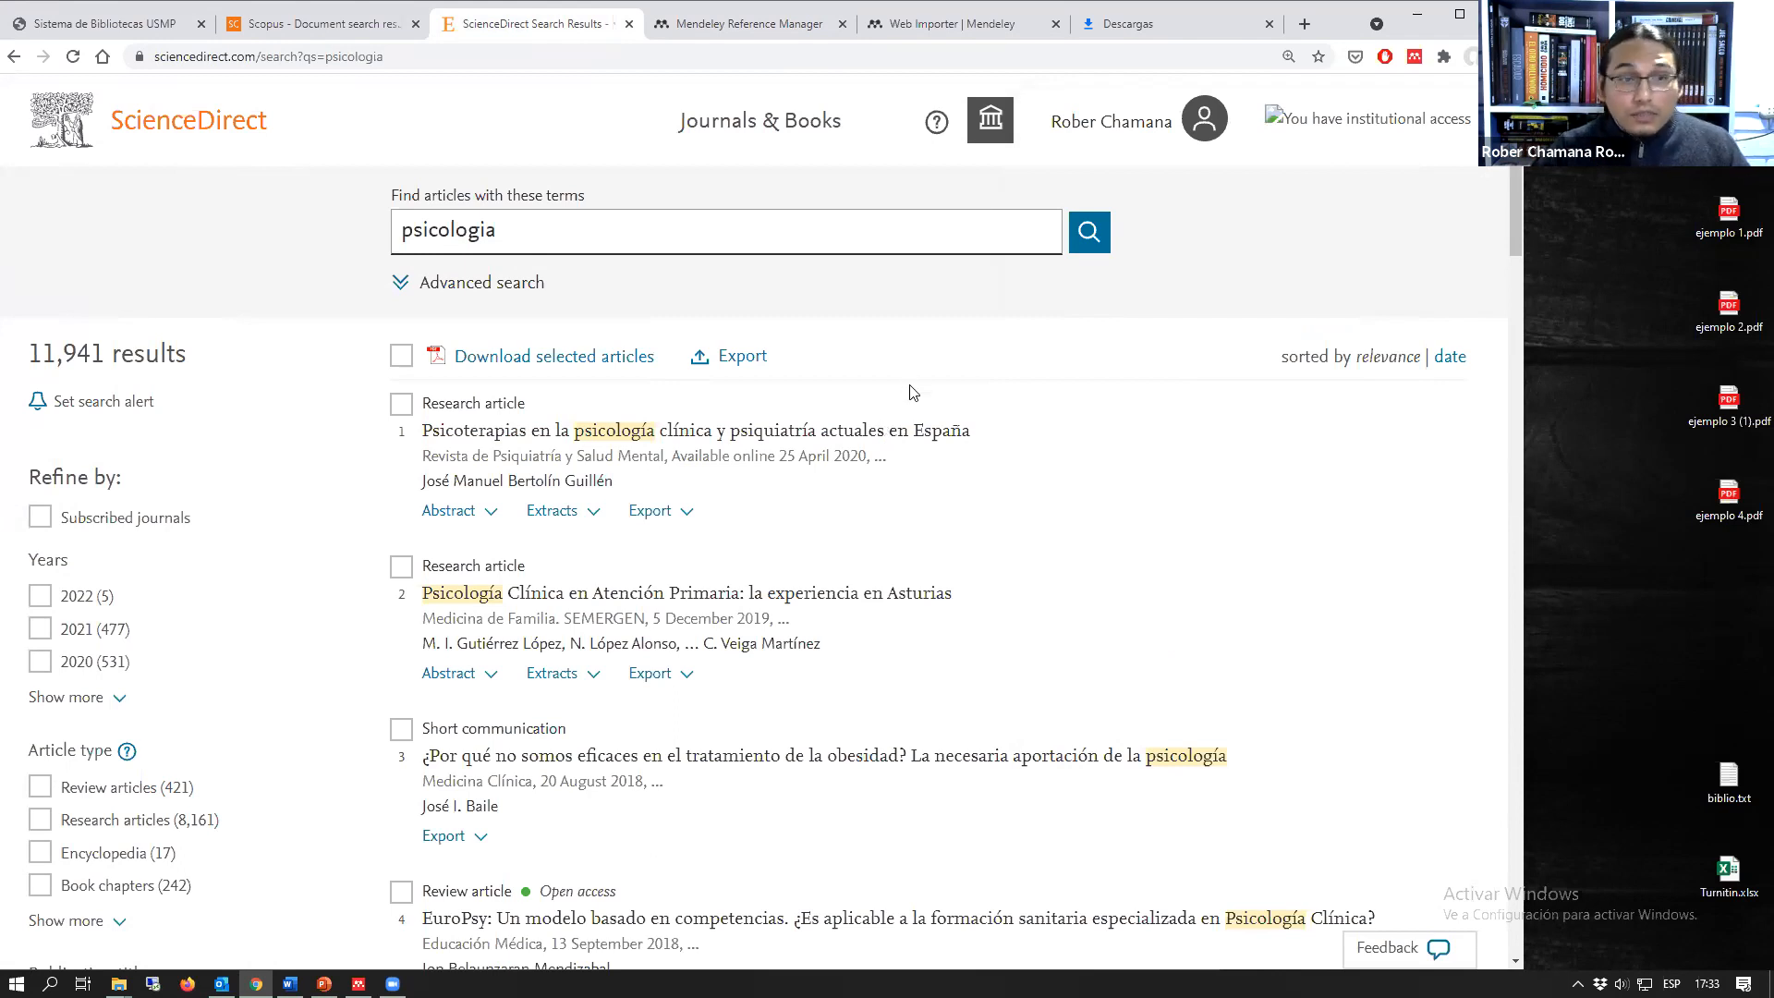
{"action": "left_click", "coordinate": [744, 28]}
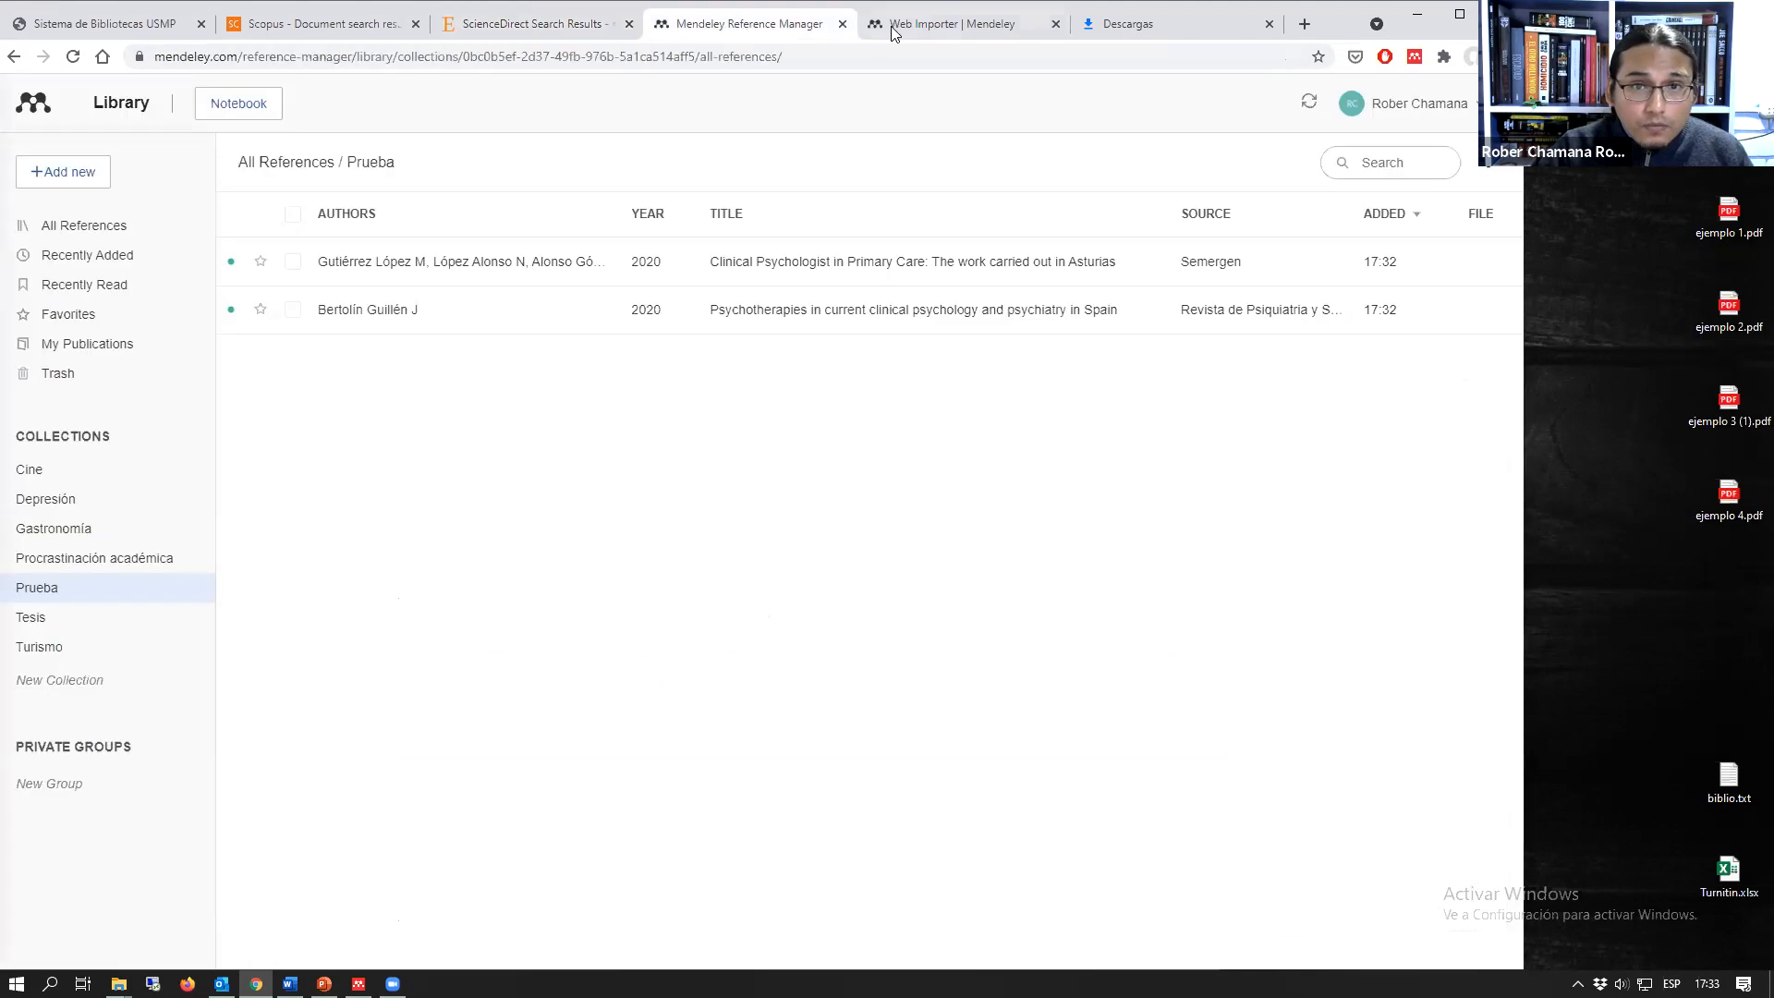
{"action": "left_click", "coordinate": [891, 26]}
{"action": "left_click", "coordinate": [748, 24]}
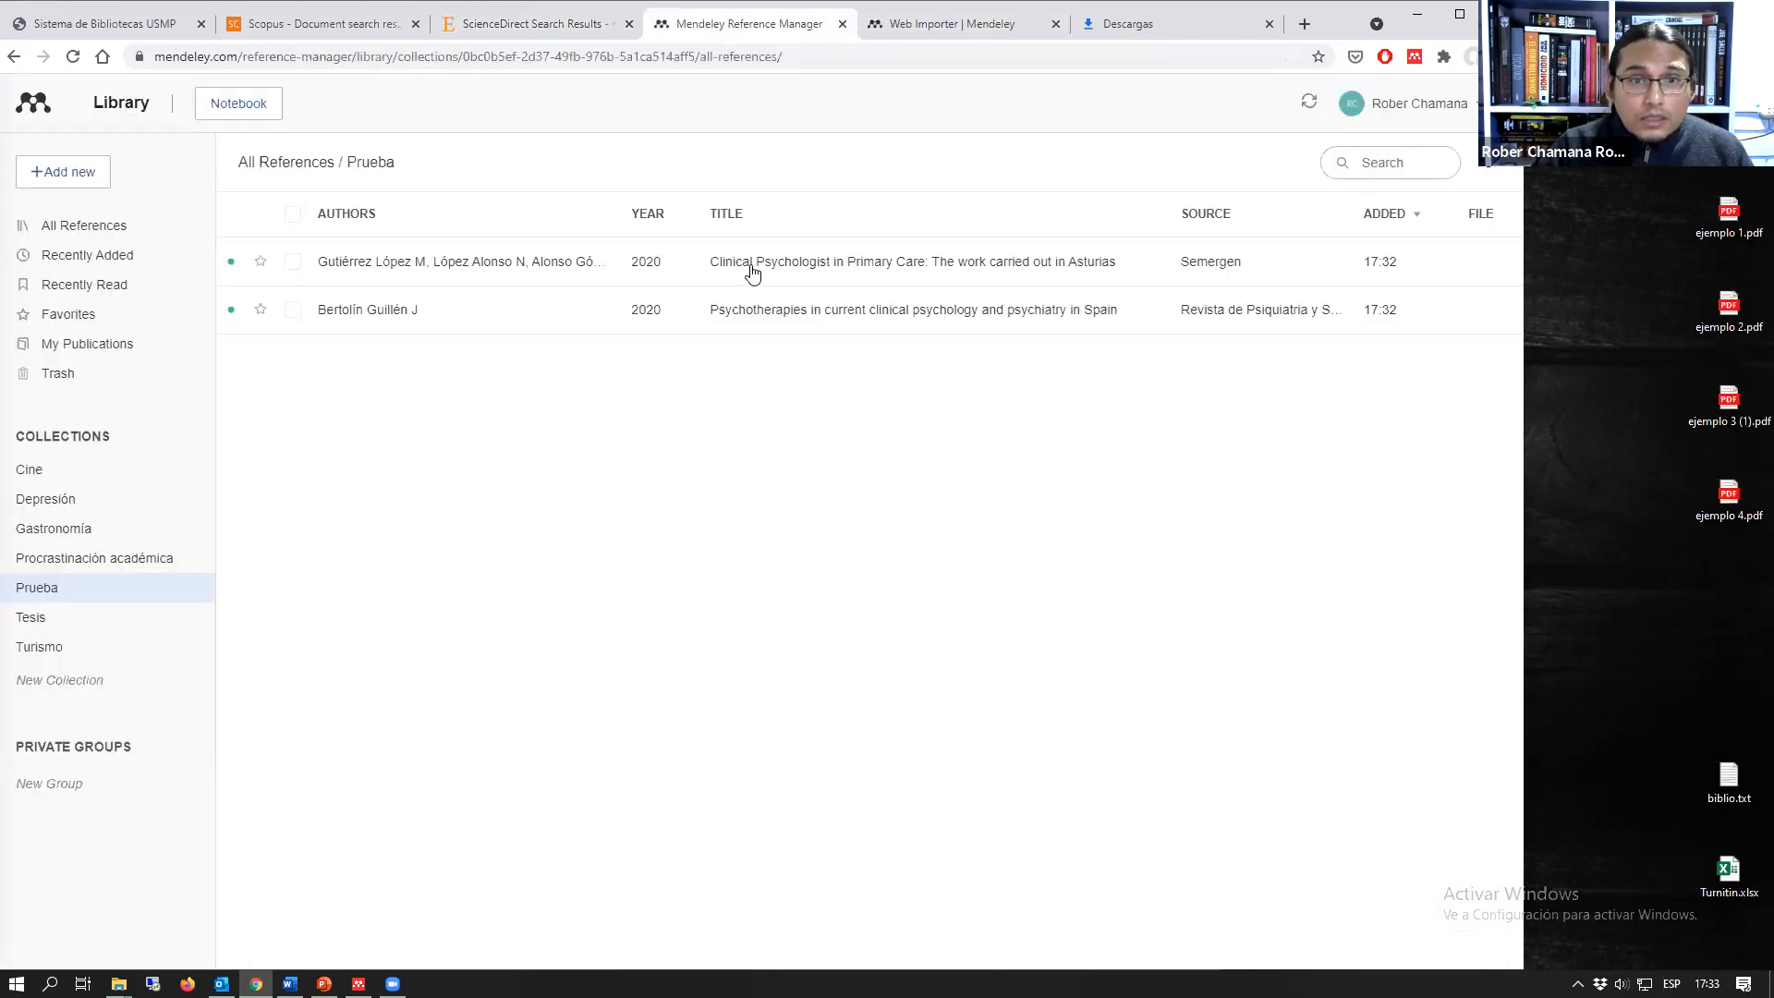
Step: Review the details of both psychology references in the Prueba collection, close the details and list all references
{"action": "left_click", "coordinate": [758, 270]}
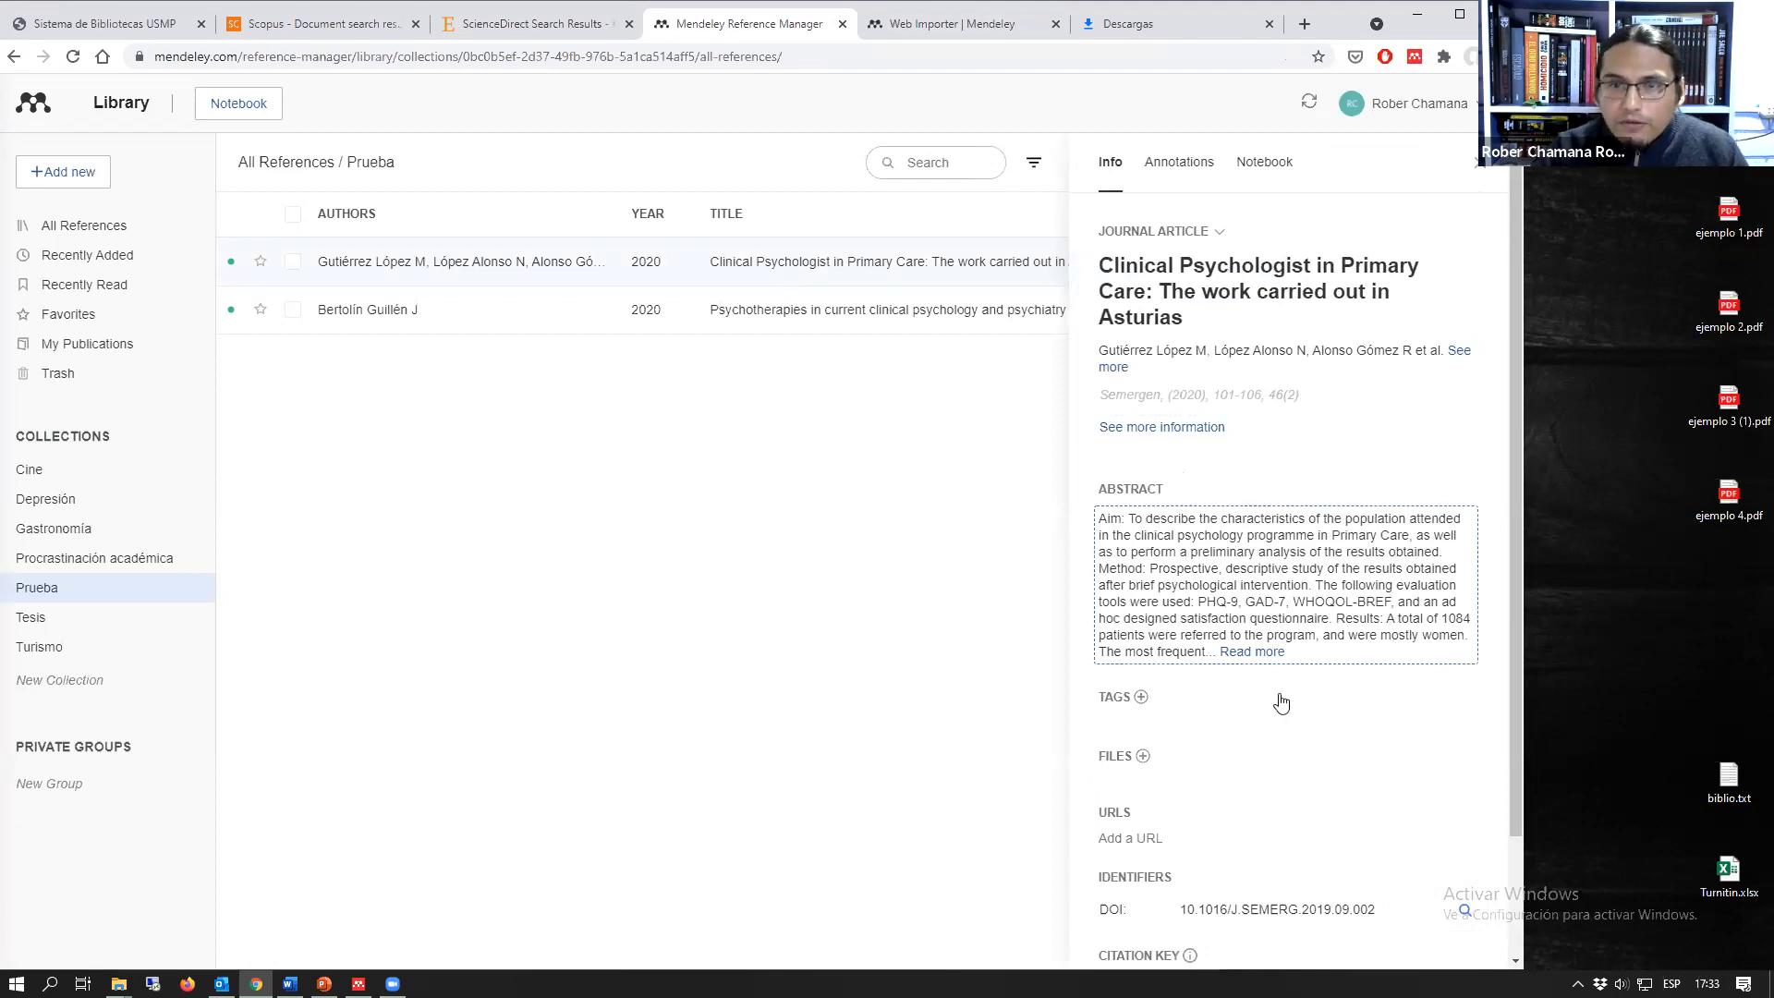
{"action": "left_click", "coordinate": [1012, 311]}
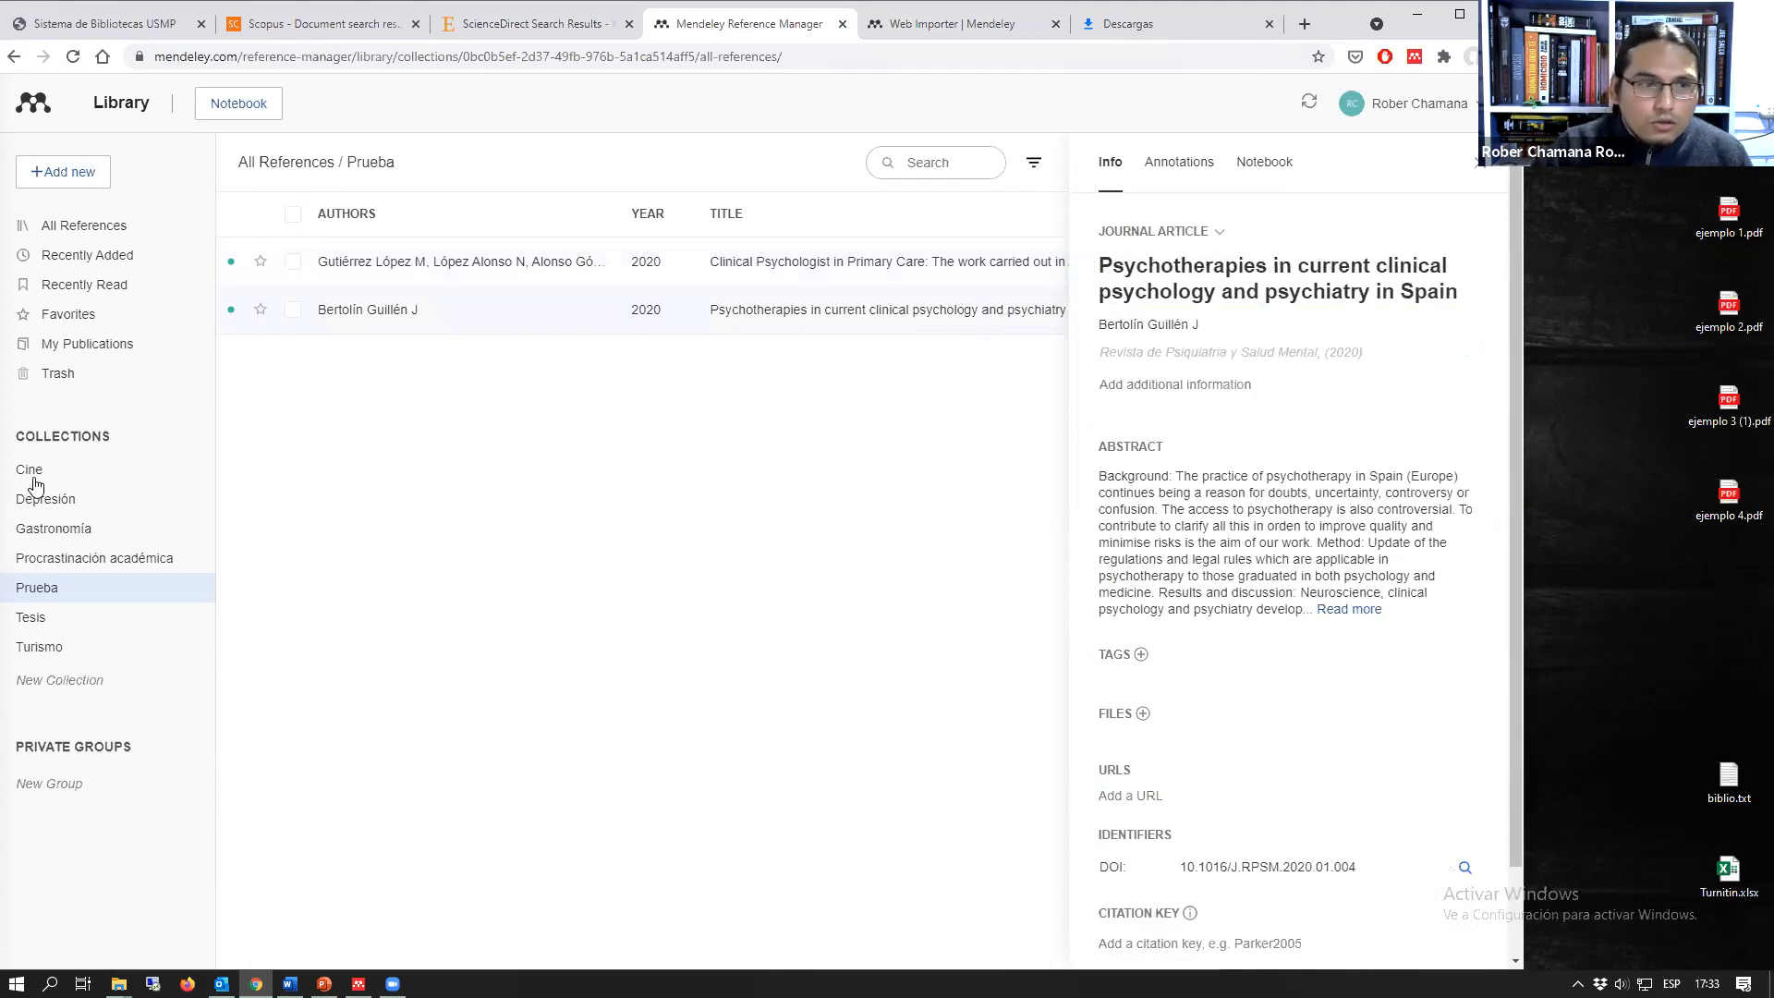
{"action": "left_click", "coordinate": [63, 228]}
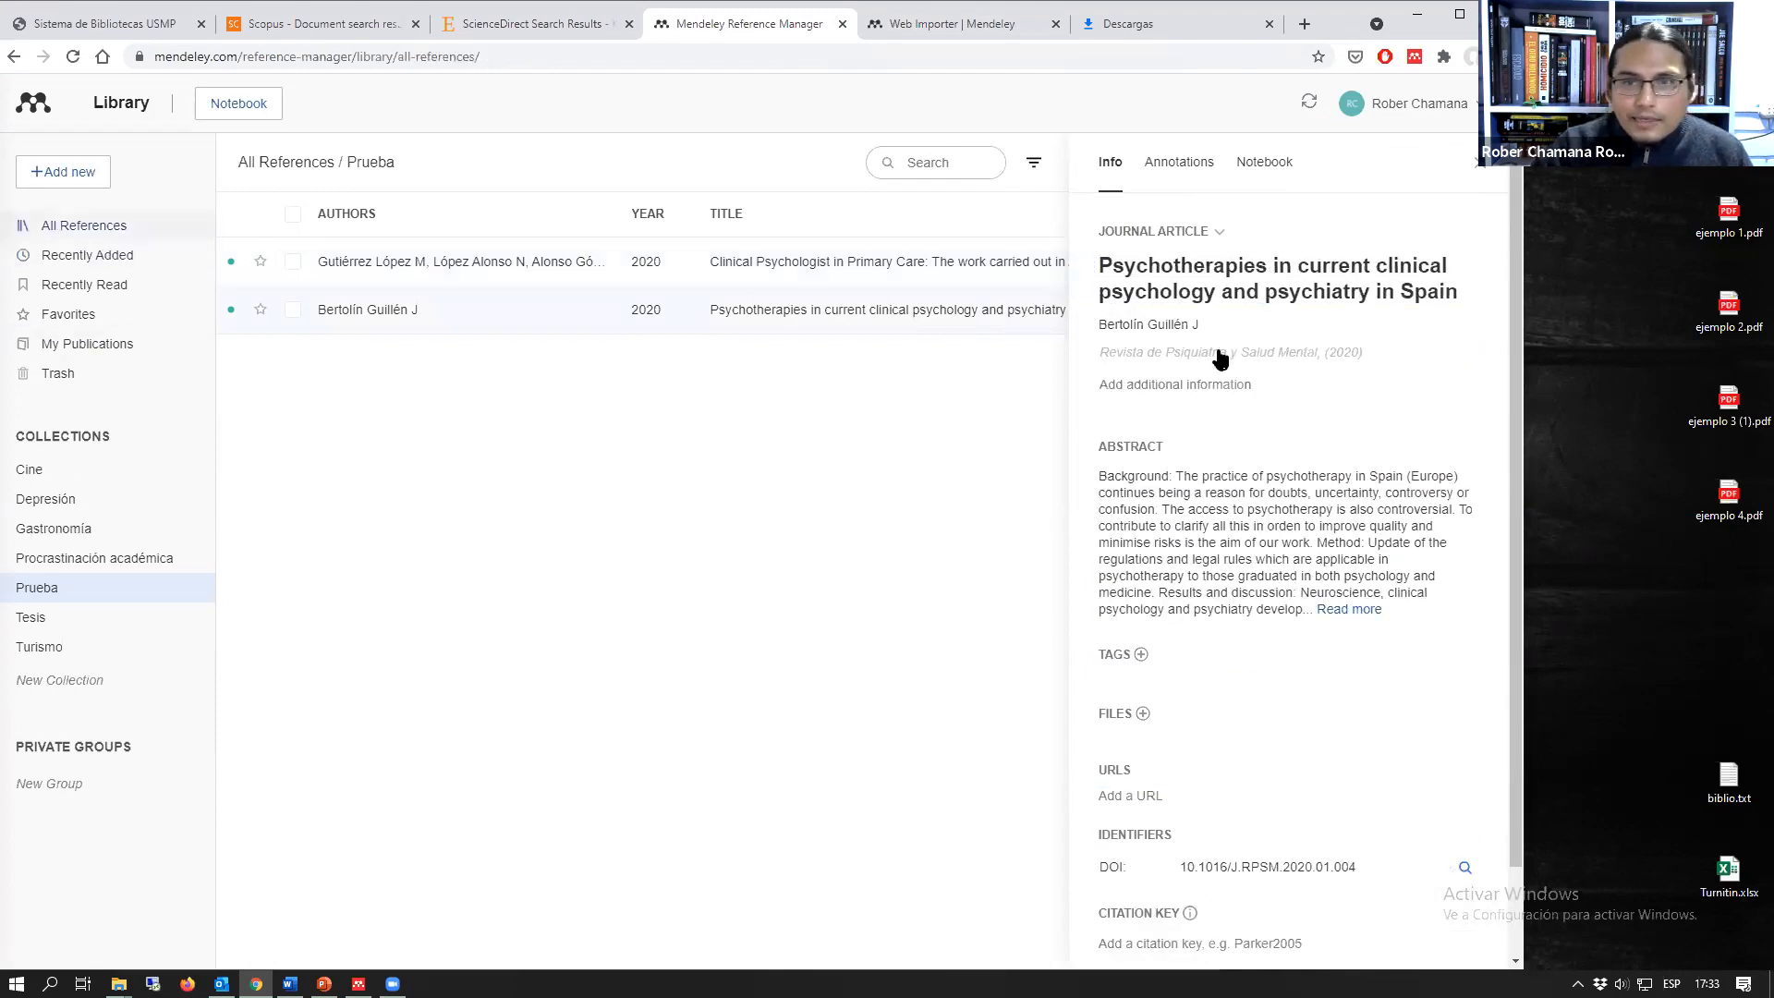
{"action": "left_click", "coordinate": [1481, 169]}
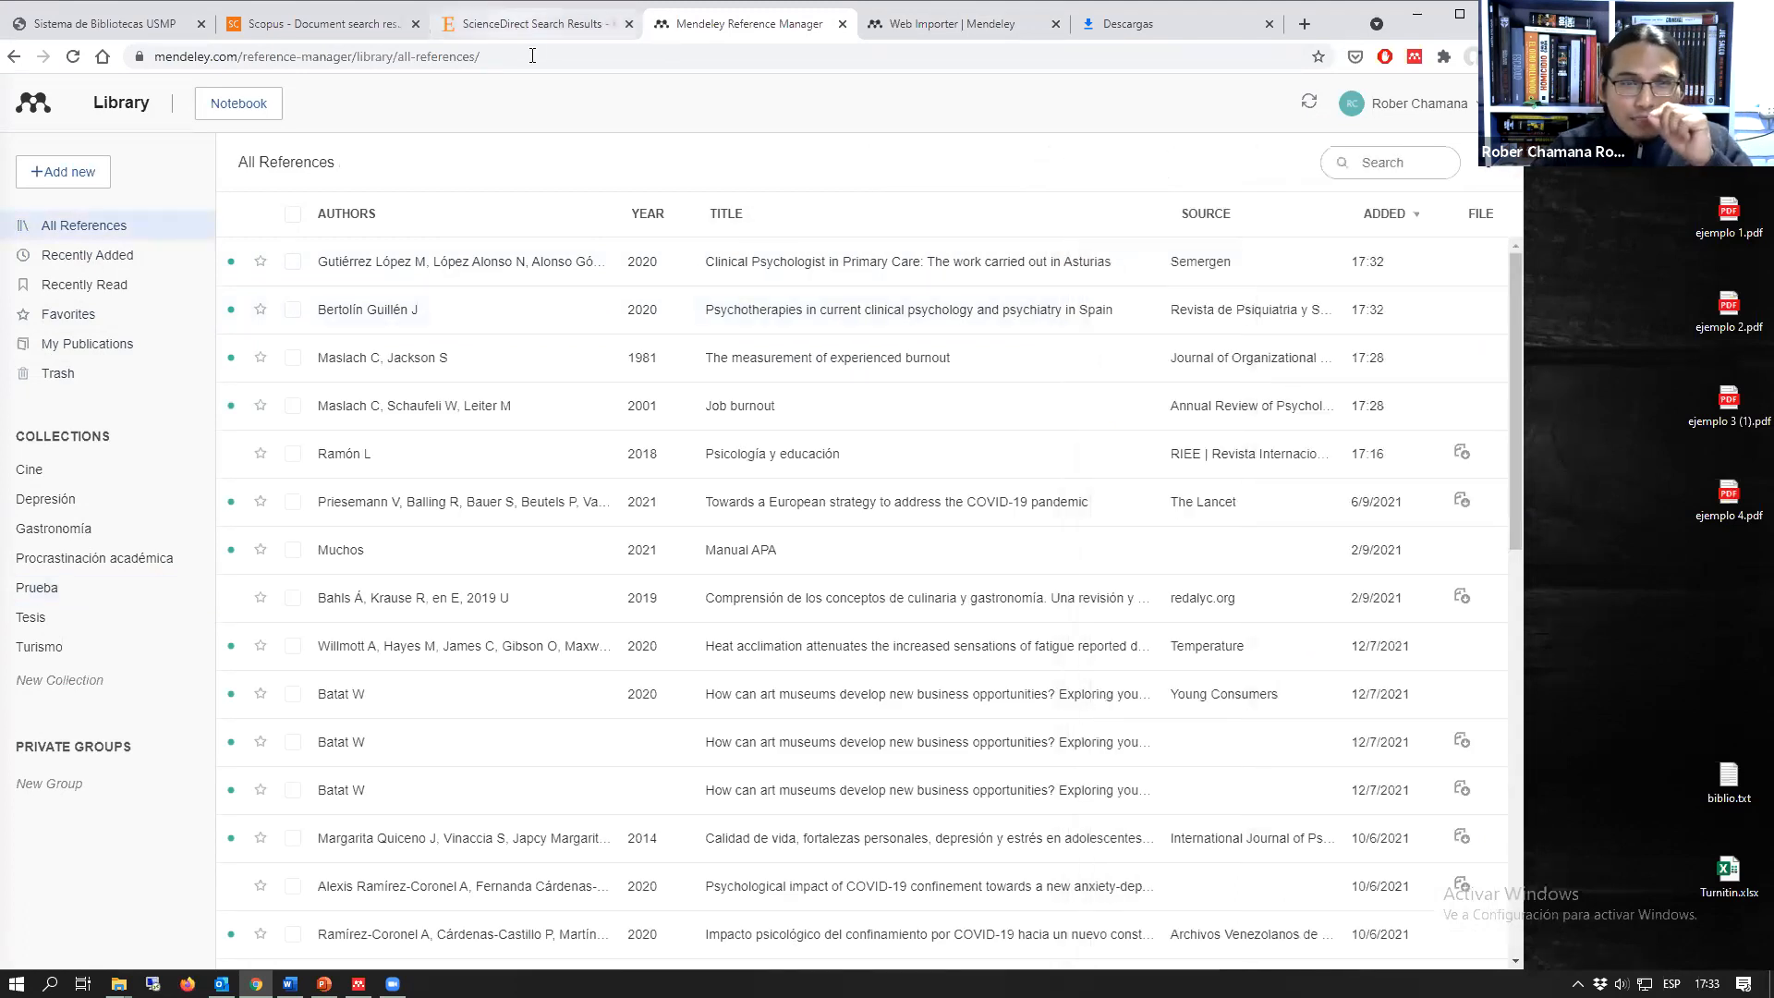
Step: Replace the downloads page with a web search for "el pais" and open the El País América site from the results
{"action": "key", "text": "ctrl+shift+Tab"}
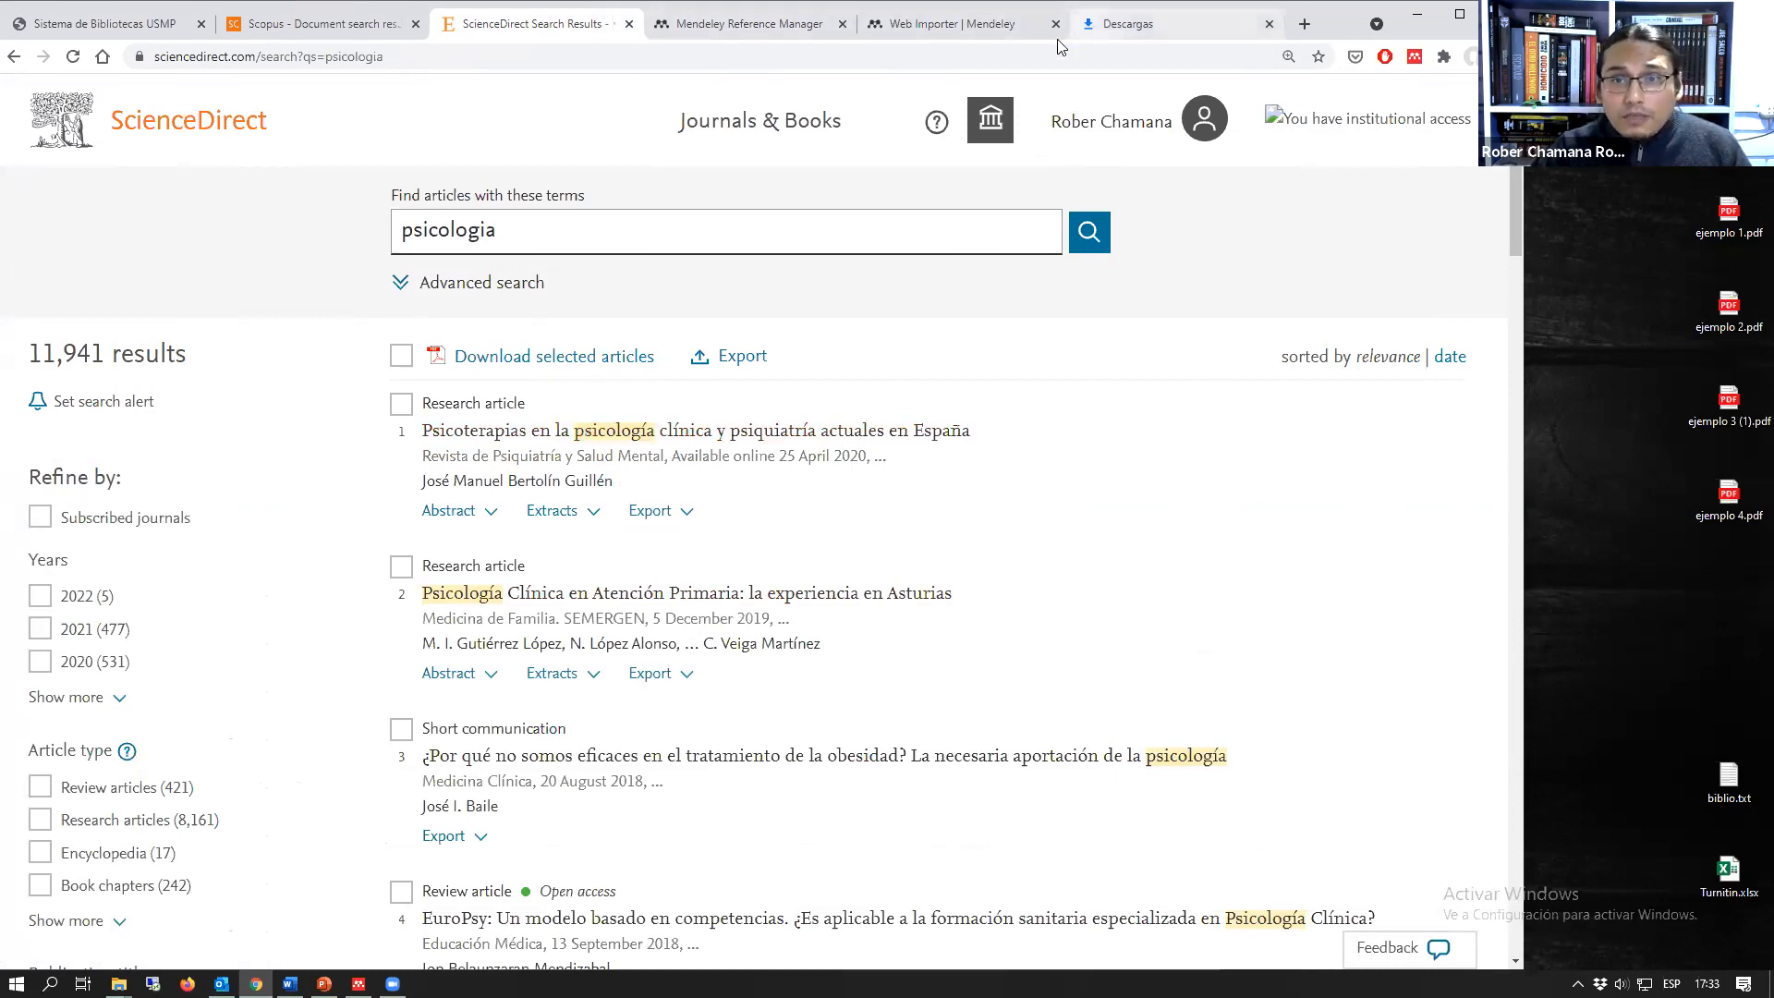
{"action": "left_click", "coordinate": [1122, 24]}
{"action": "left_click", "coordinate": [924, 56]}
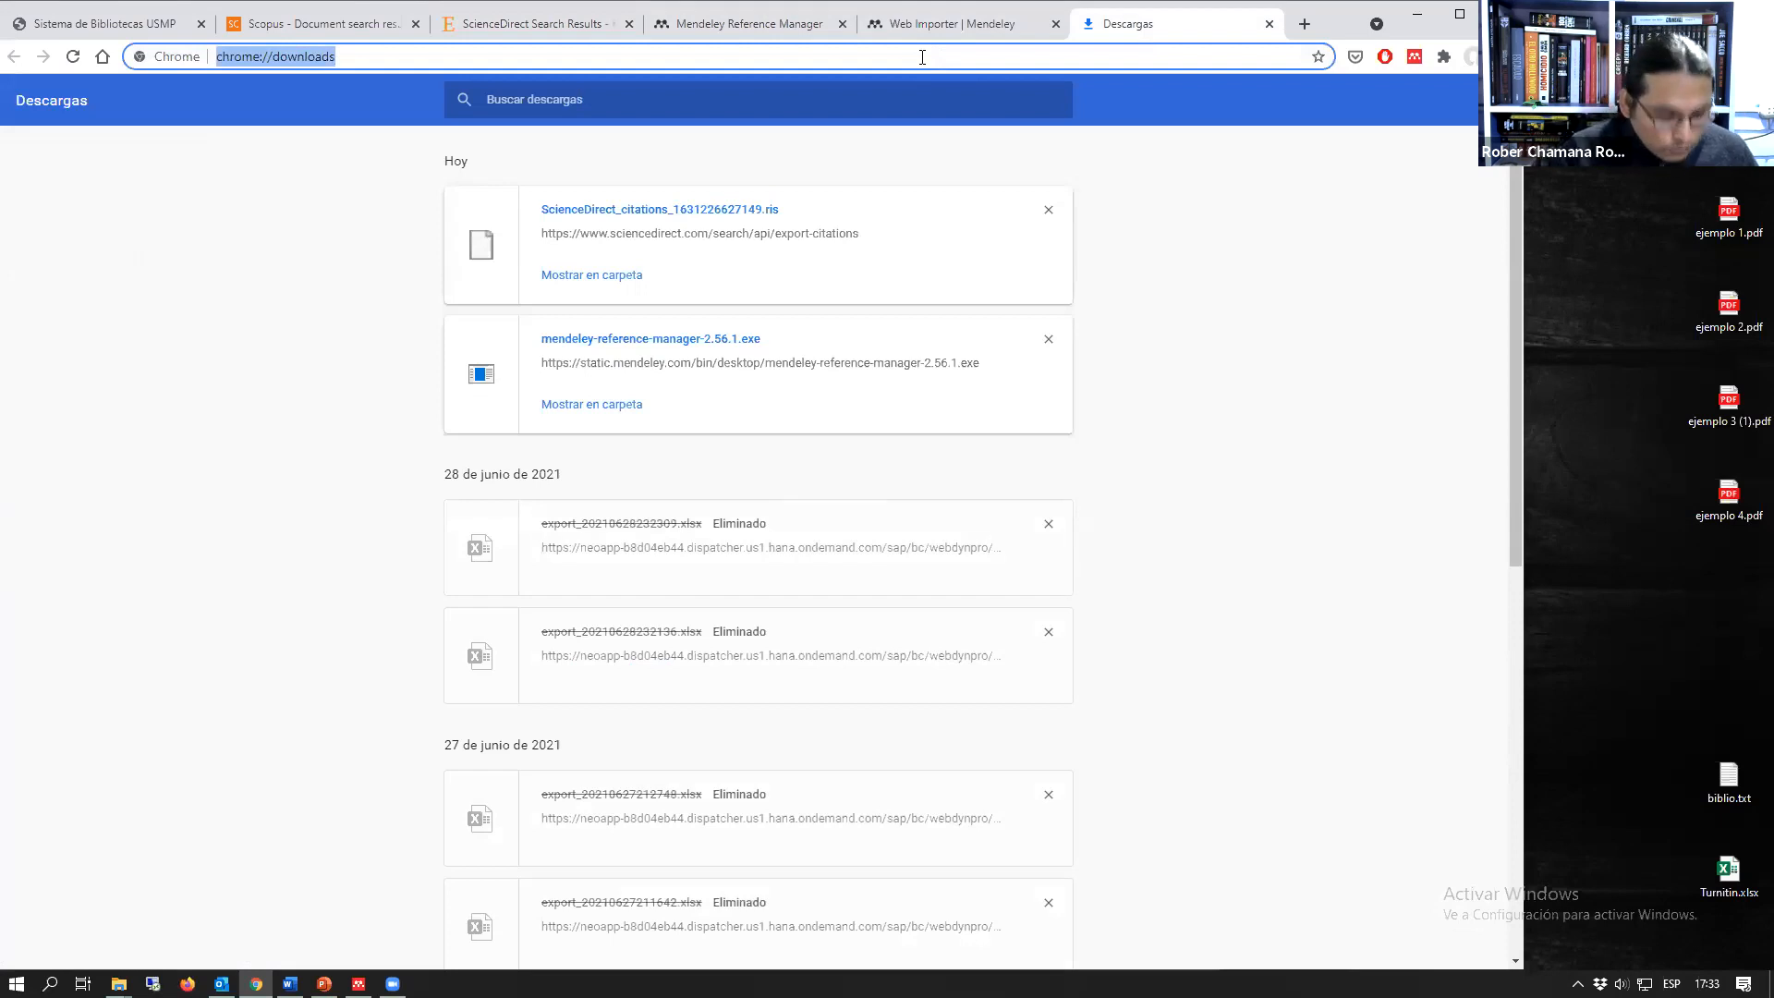
{"action": "type", "text": "el pai"}
{"action": "key", "text": "Return"}
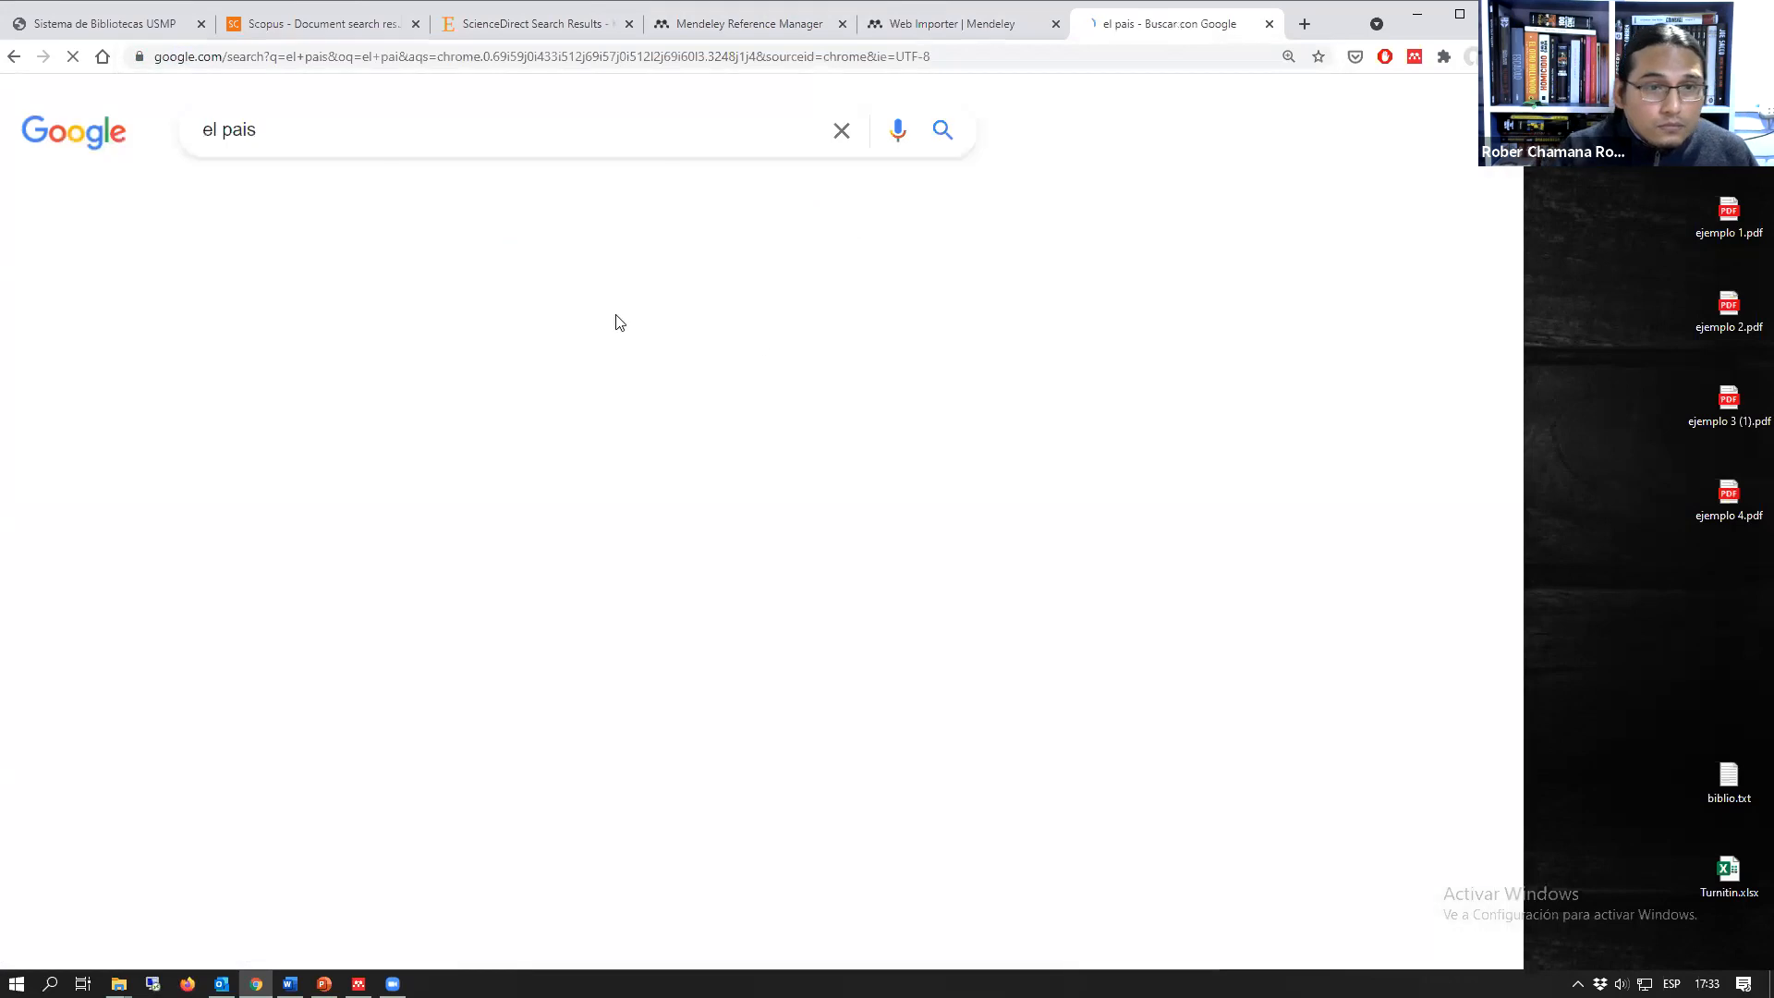
{"action": "left_click", "coordinate": [477, 331]}
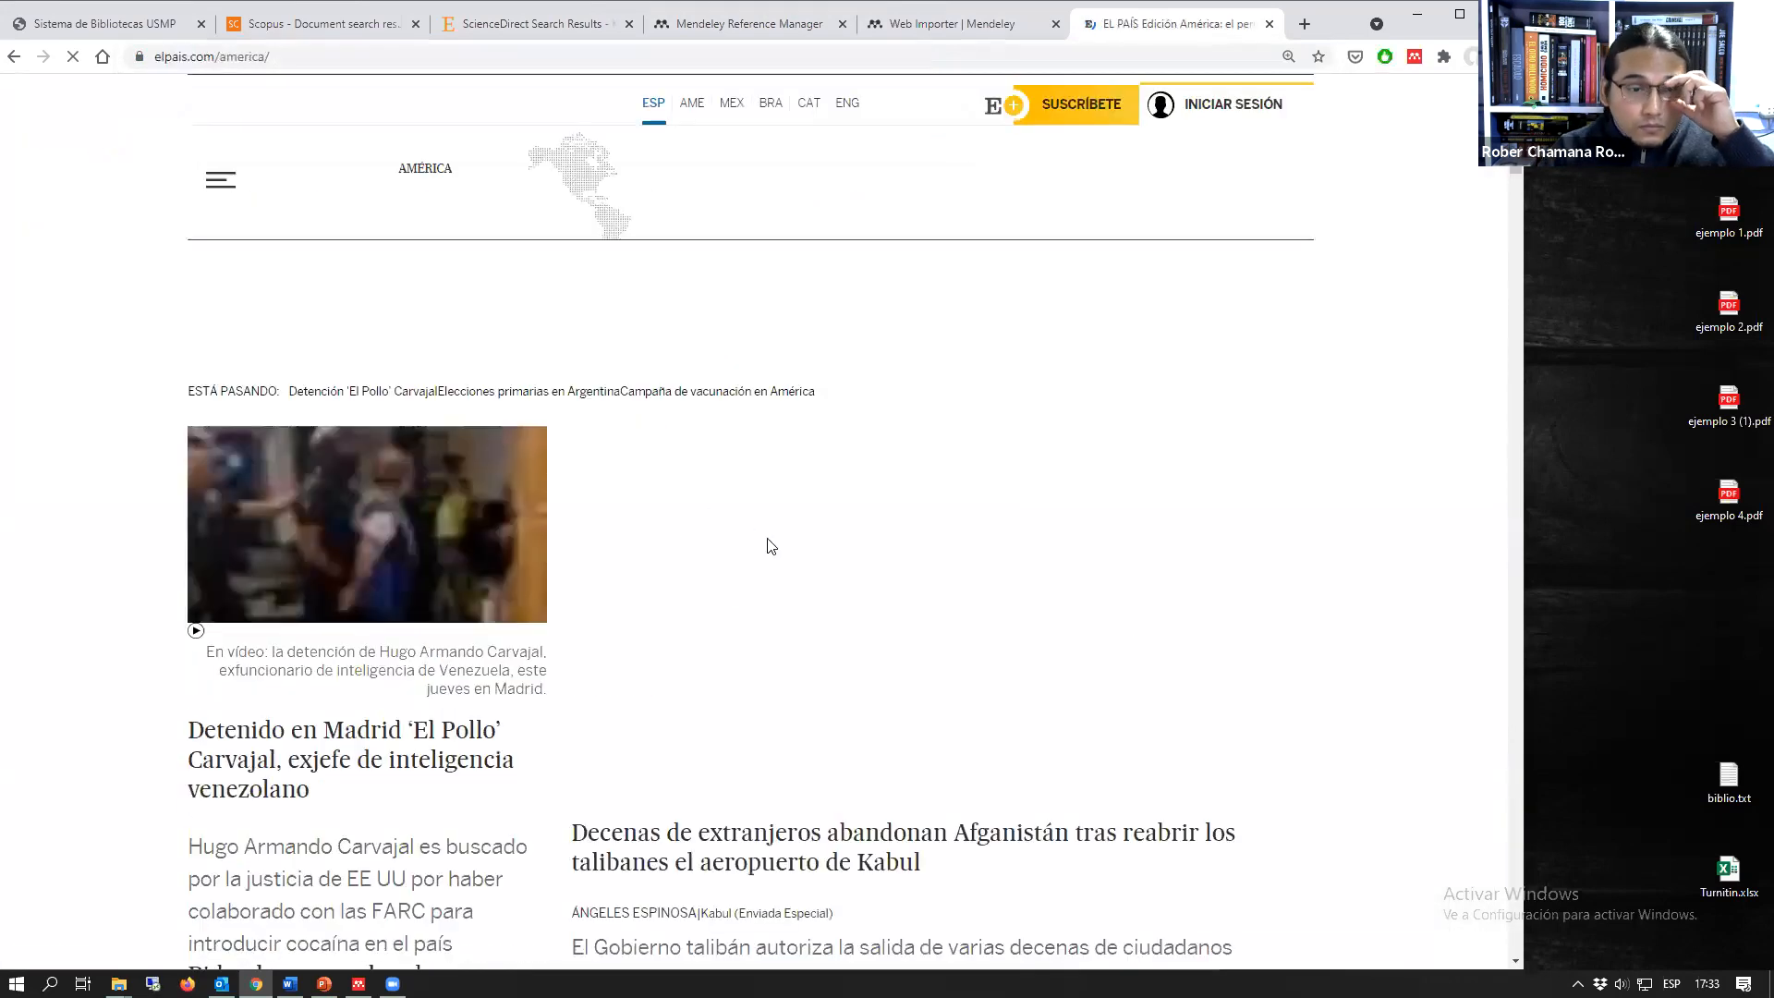
Step: Open the El País article about Biden's vaccination plan affecting 100 million workers from the front page
{"action": "scroll", "coordinate": [768, 546], "scroll_direction": "down", "scroll_amount": 3}
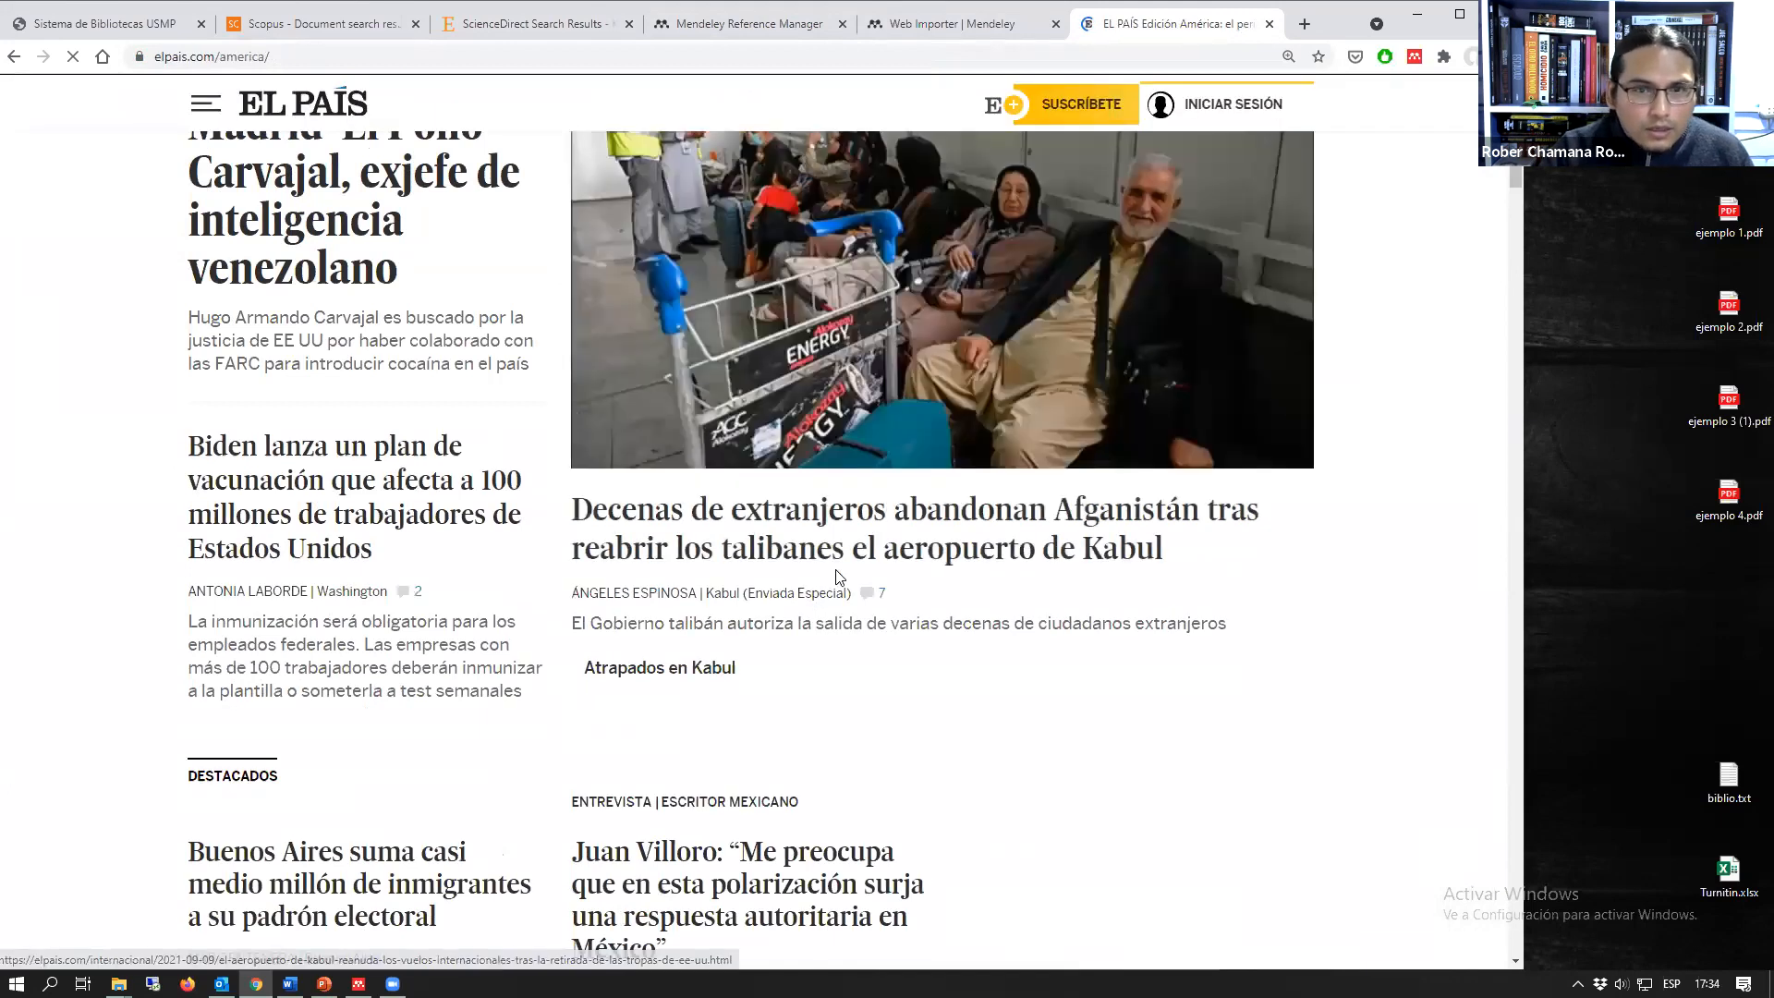
{"action": "scroll", "coordinate": [647, 567], "scroll_direction": "down", "scroll_amount": 3}
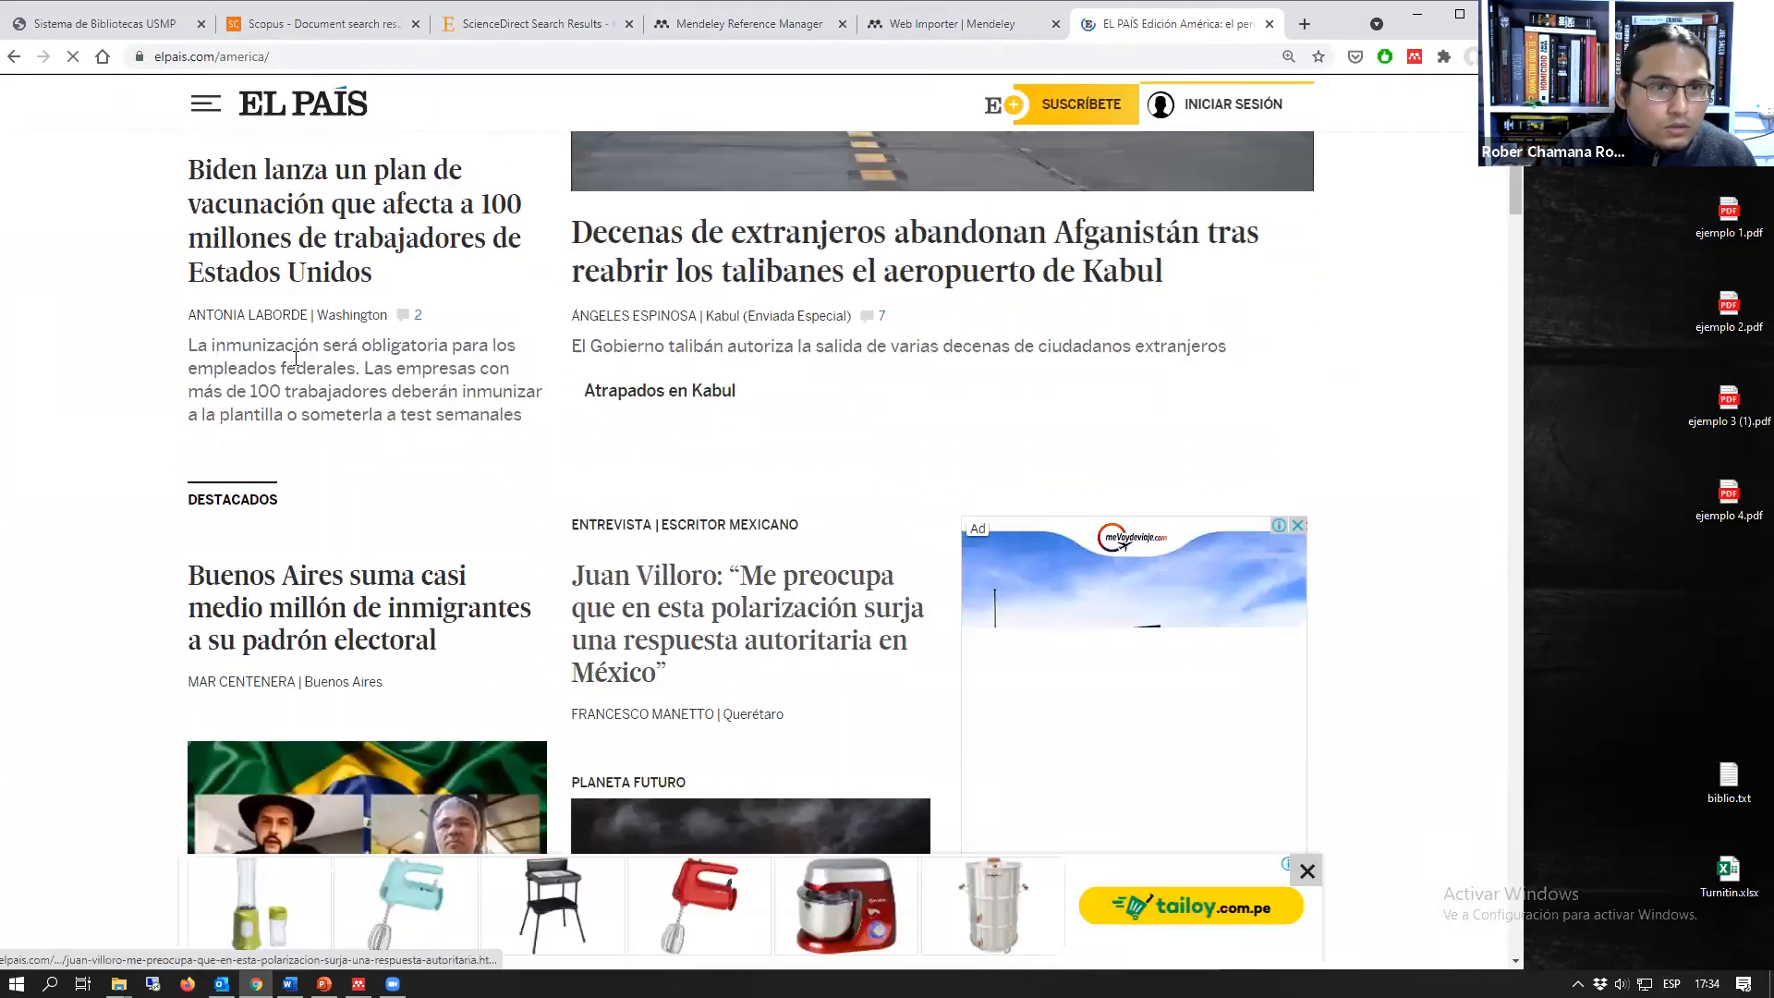
{"action": "left_click", "coordinate": [528, 331]}
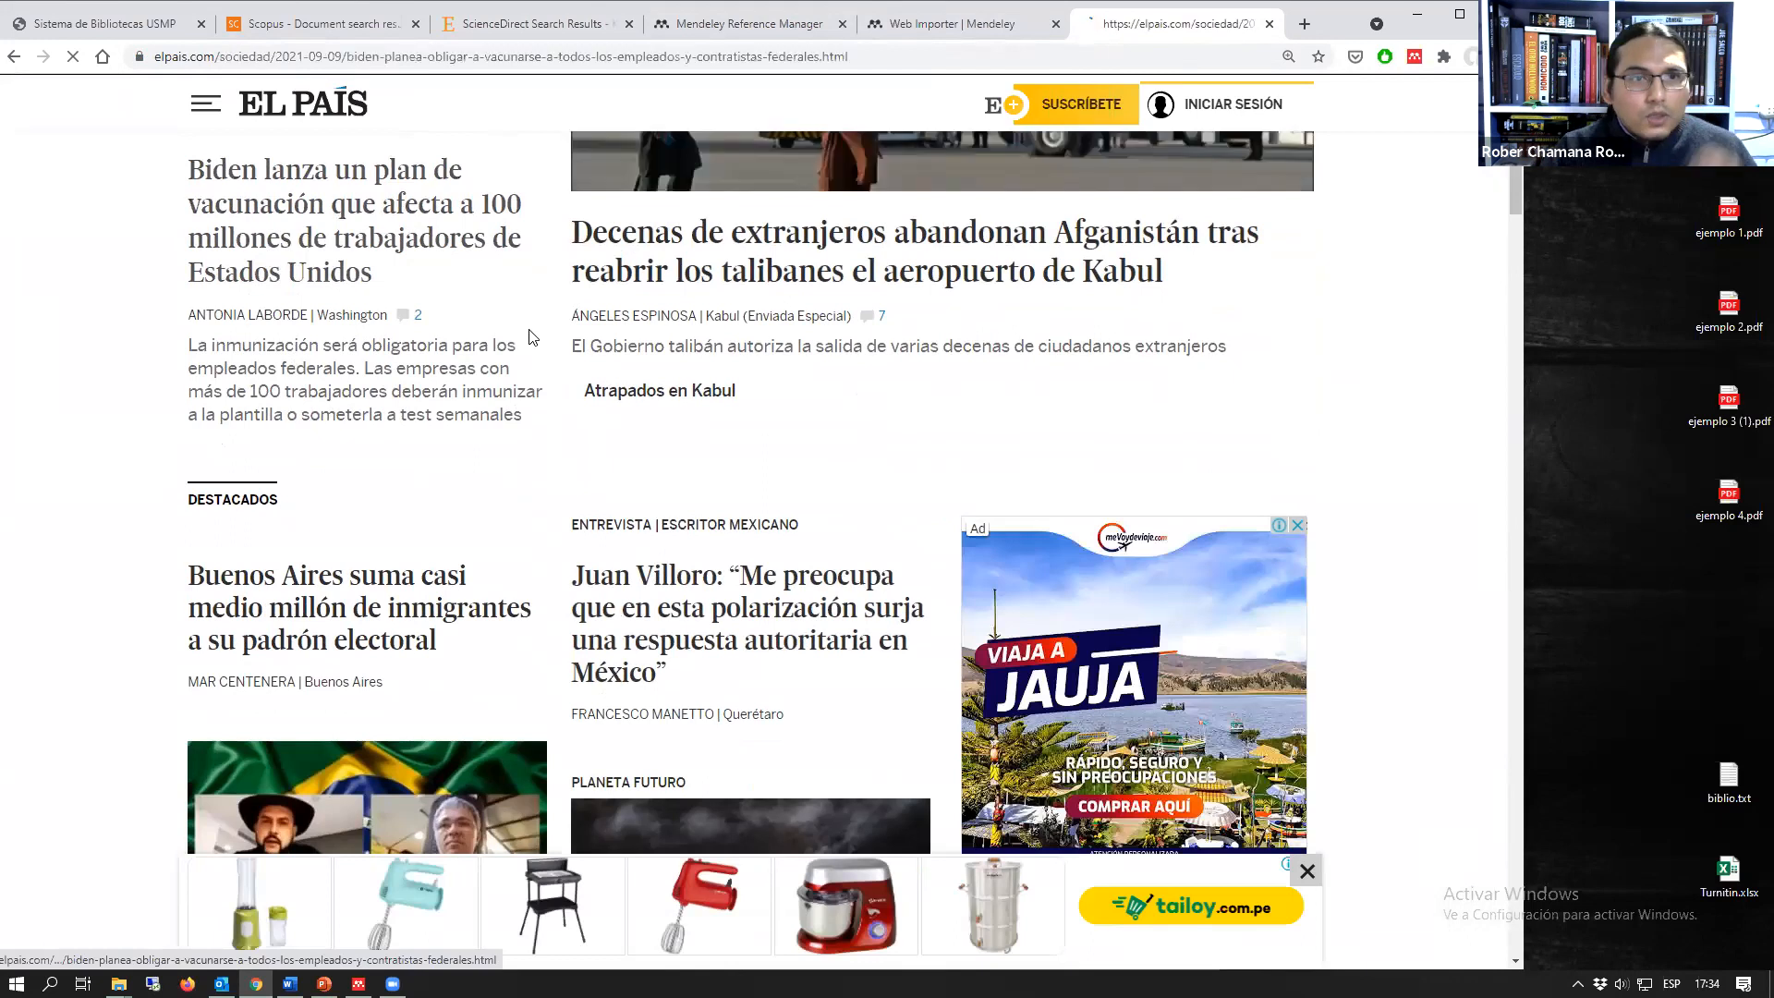
{"action": "scroll", "coordinate": [316, 419], "scroll_direction": "down", "scroll_amount": 2}
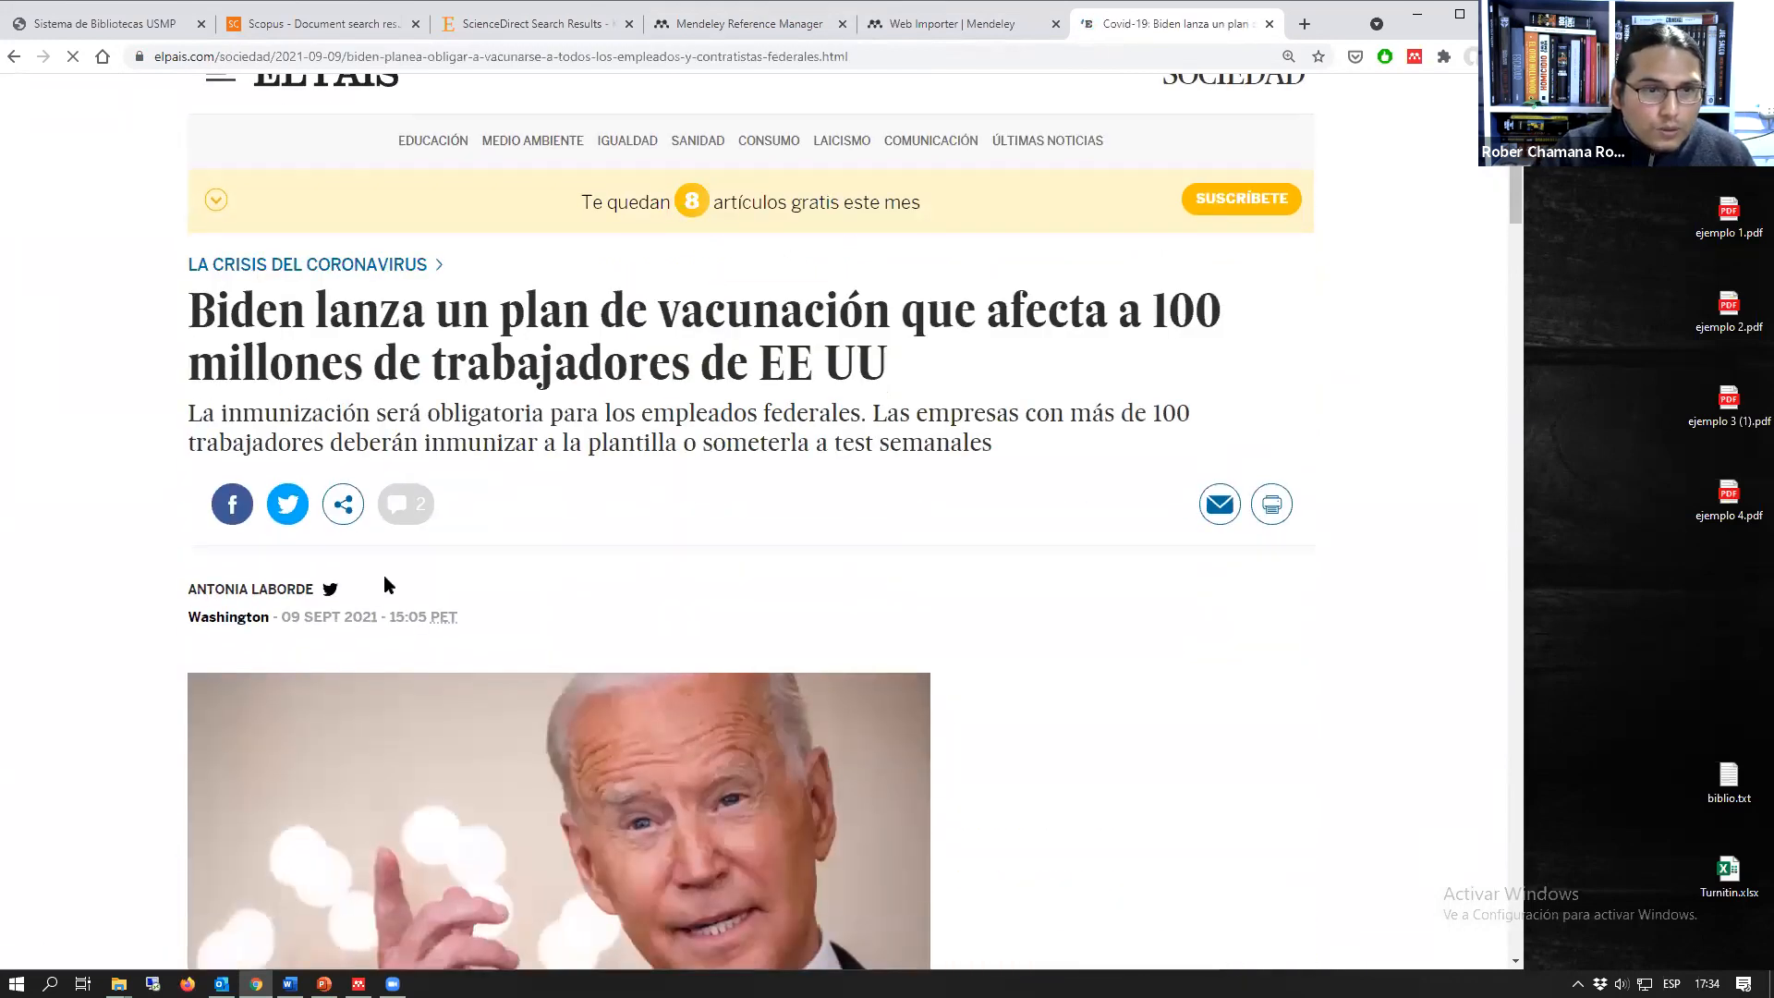
Step: Add the El País article to the Prueba collection only with Mendeley Web Importer, excluding Cine
{"action": "left_click", "coordinate": [1414, 59]}
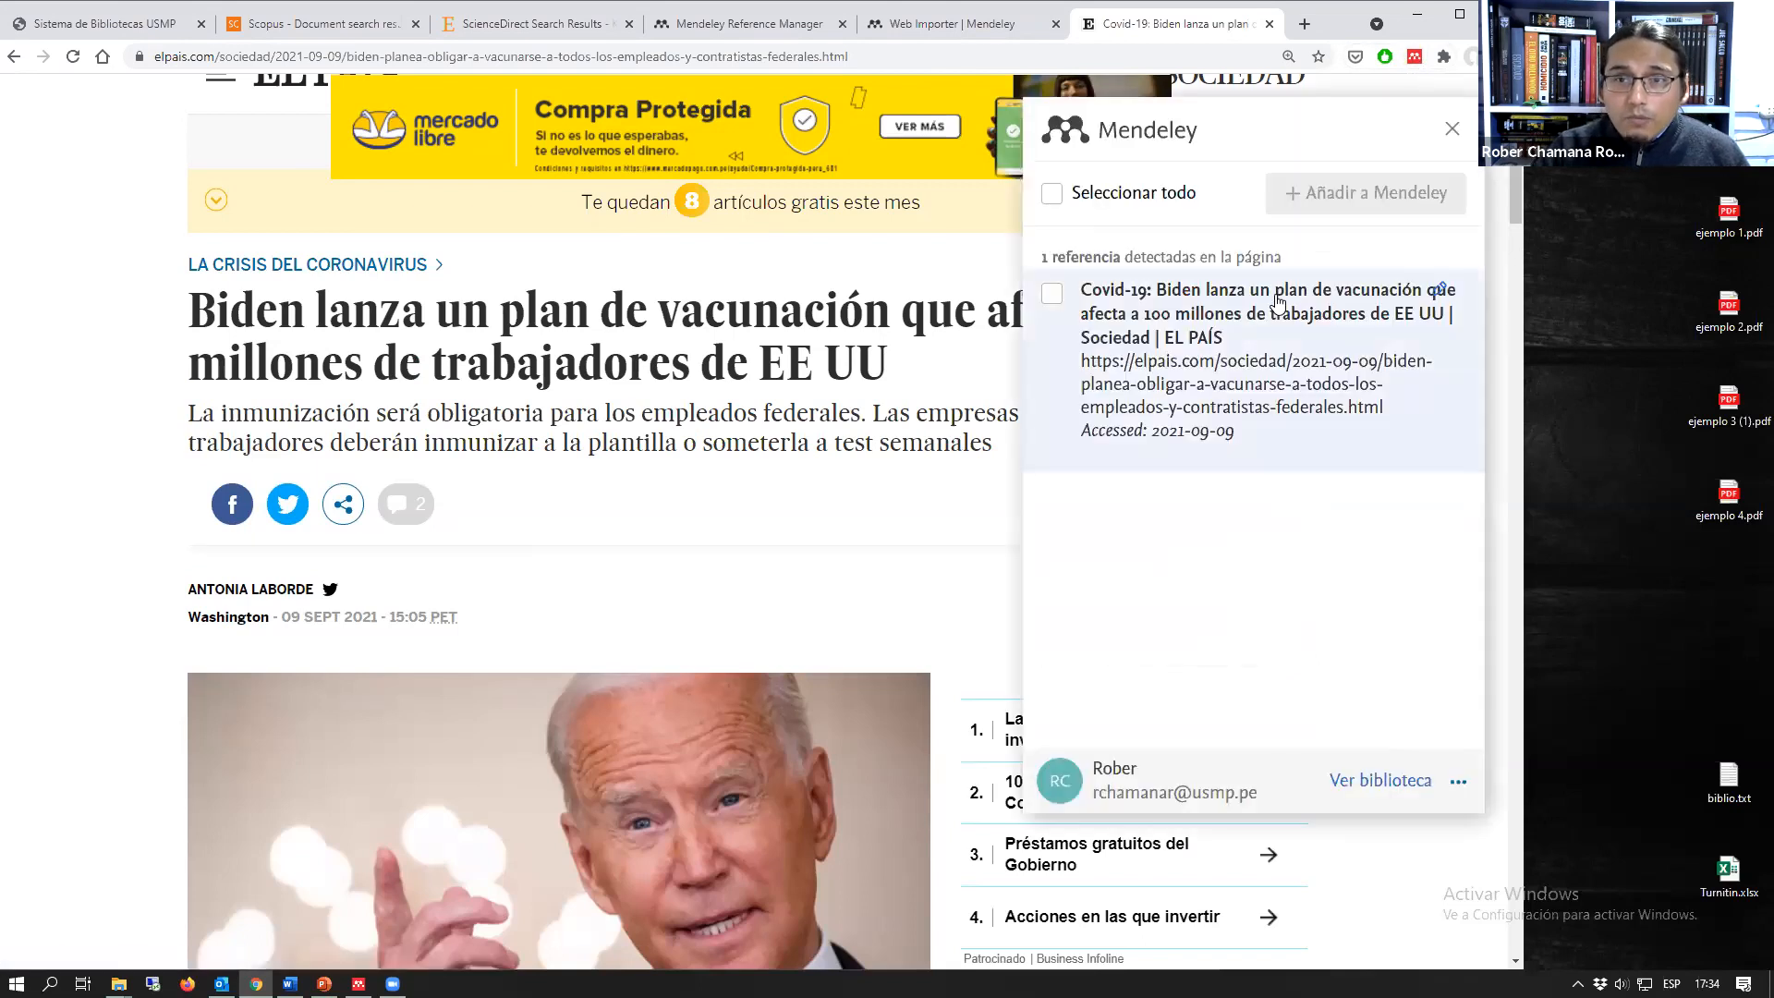
{"action": "left_click", "coordinate": [1051, 293]}
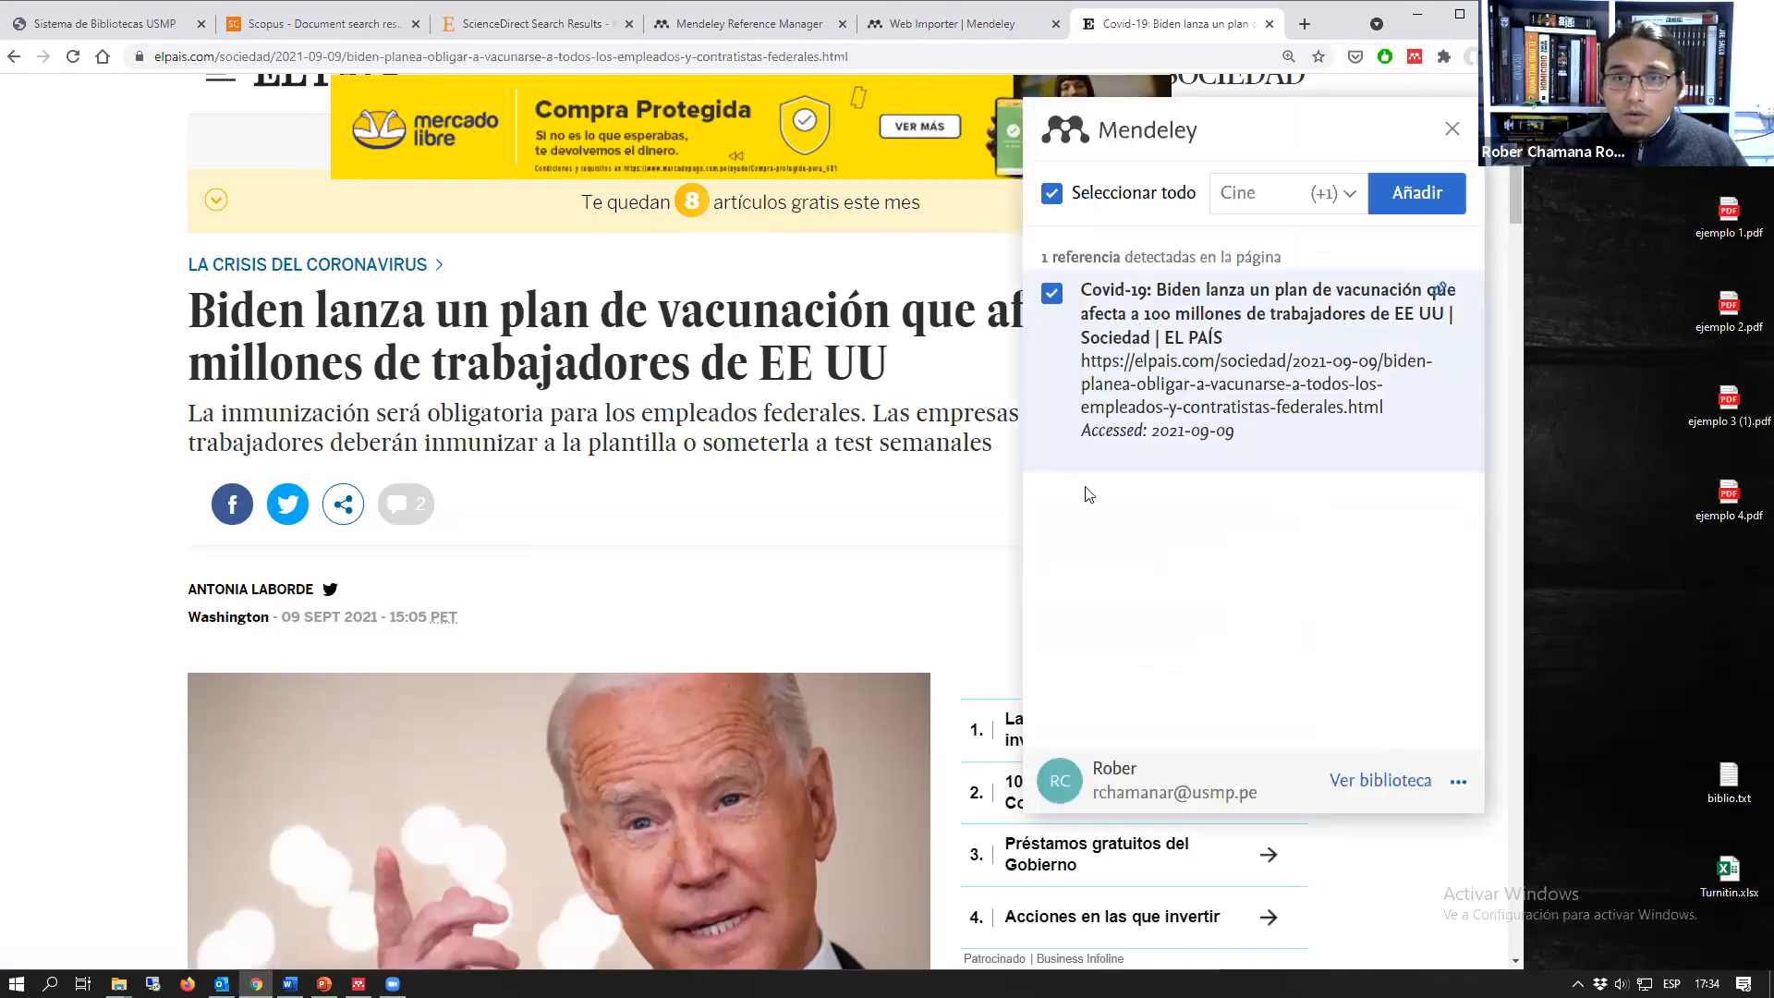
{"action": "left_click", "coordinate": [1284, 193]}
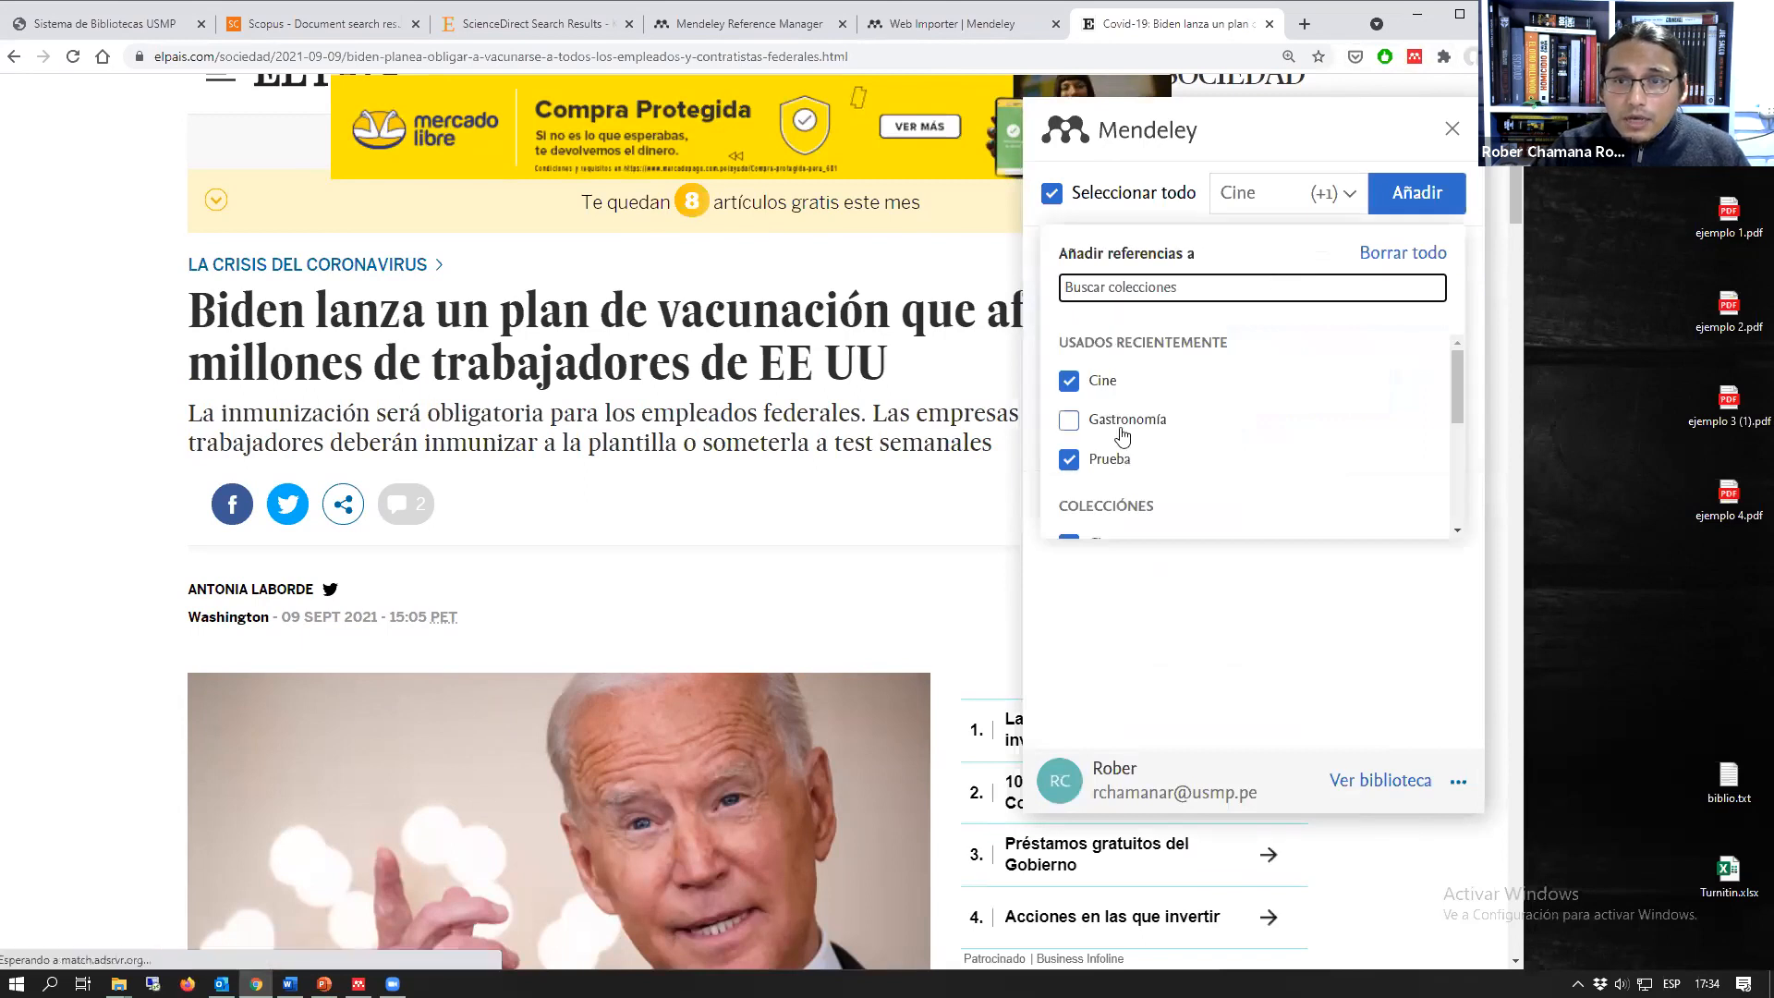
{"action": "left_click", "coordinate": [1070, 380]}
{"action": "left_click", "coordinate": [1413, 198]}
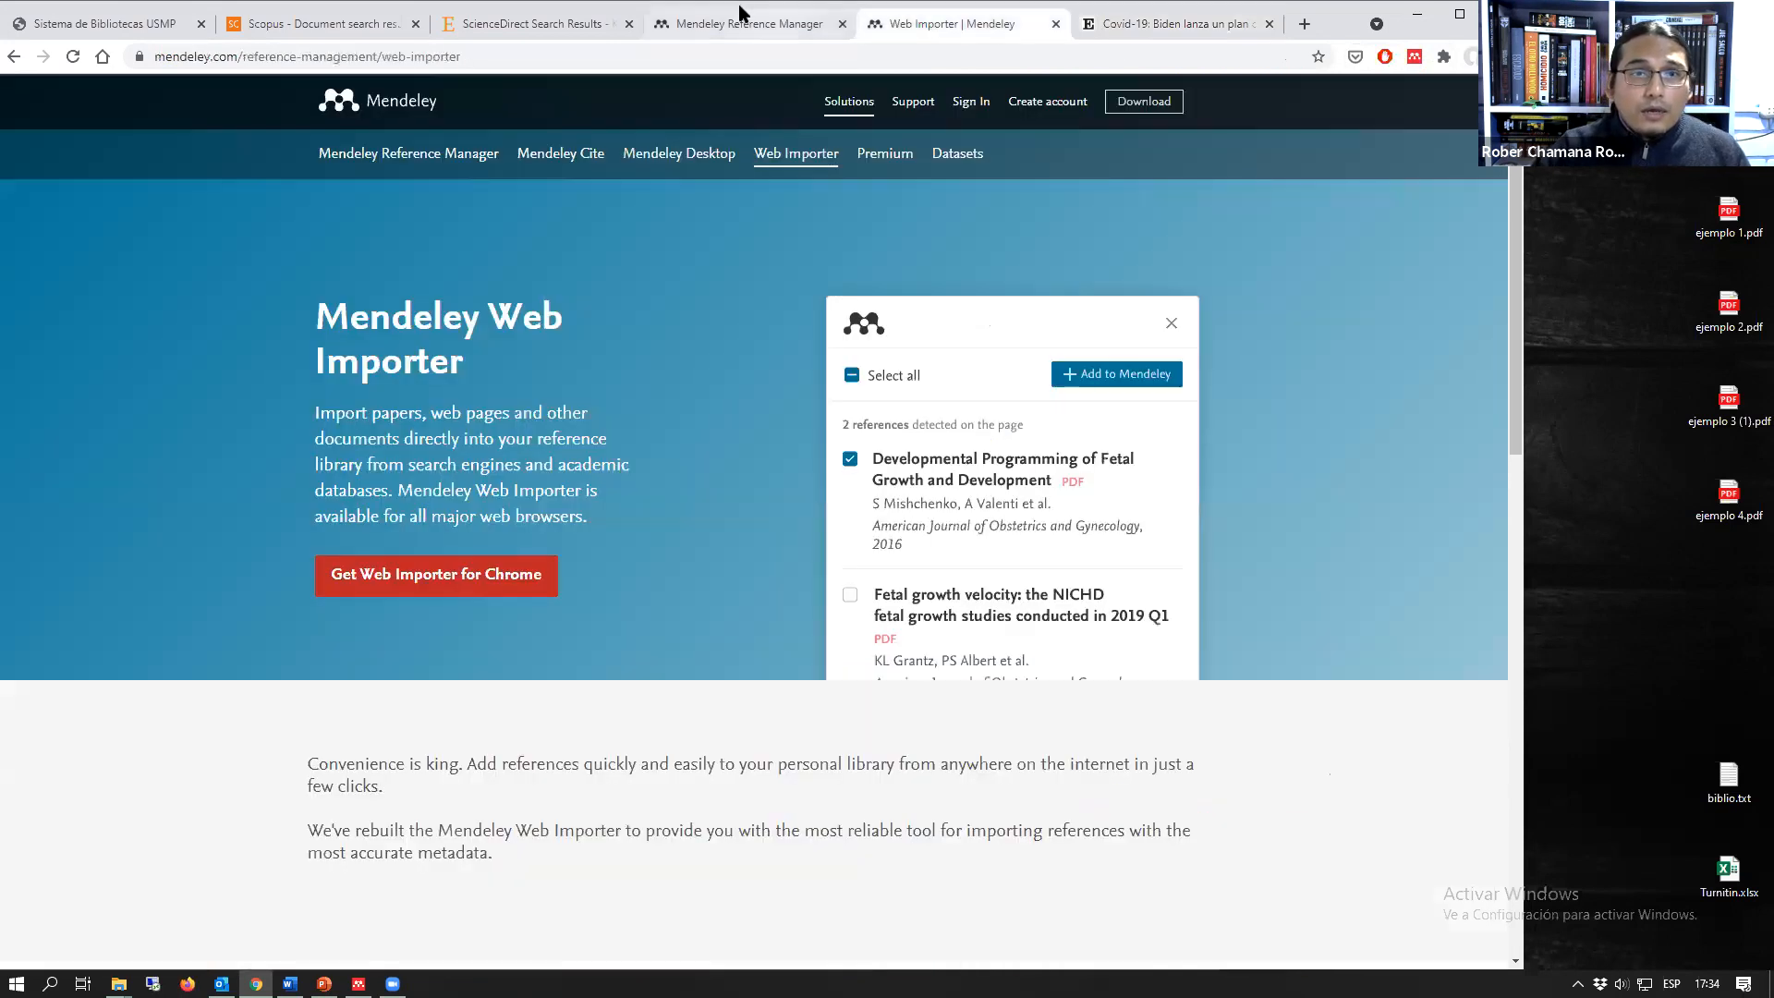
Step: Check the El País reference in the Mendeley web library against the original news article
{"action": "left_click", "coordinate": [961, 37]}
{"action": "key", "text": "ctrl+shift+Tab"}
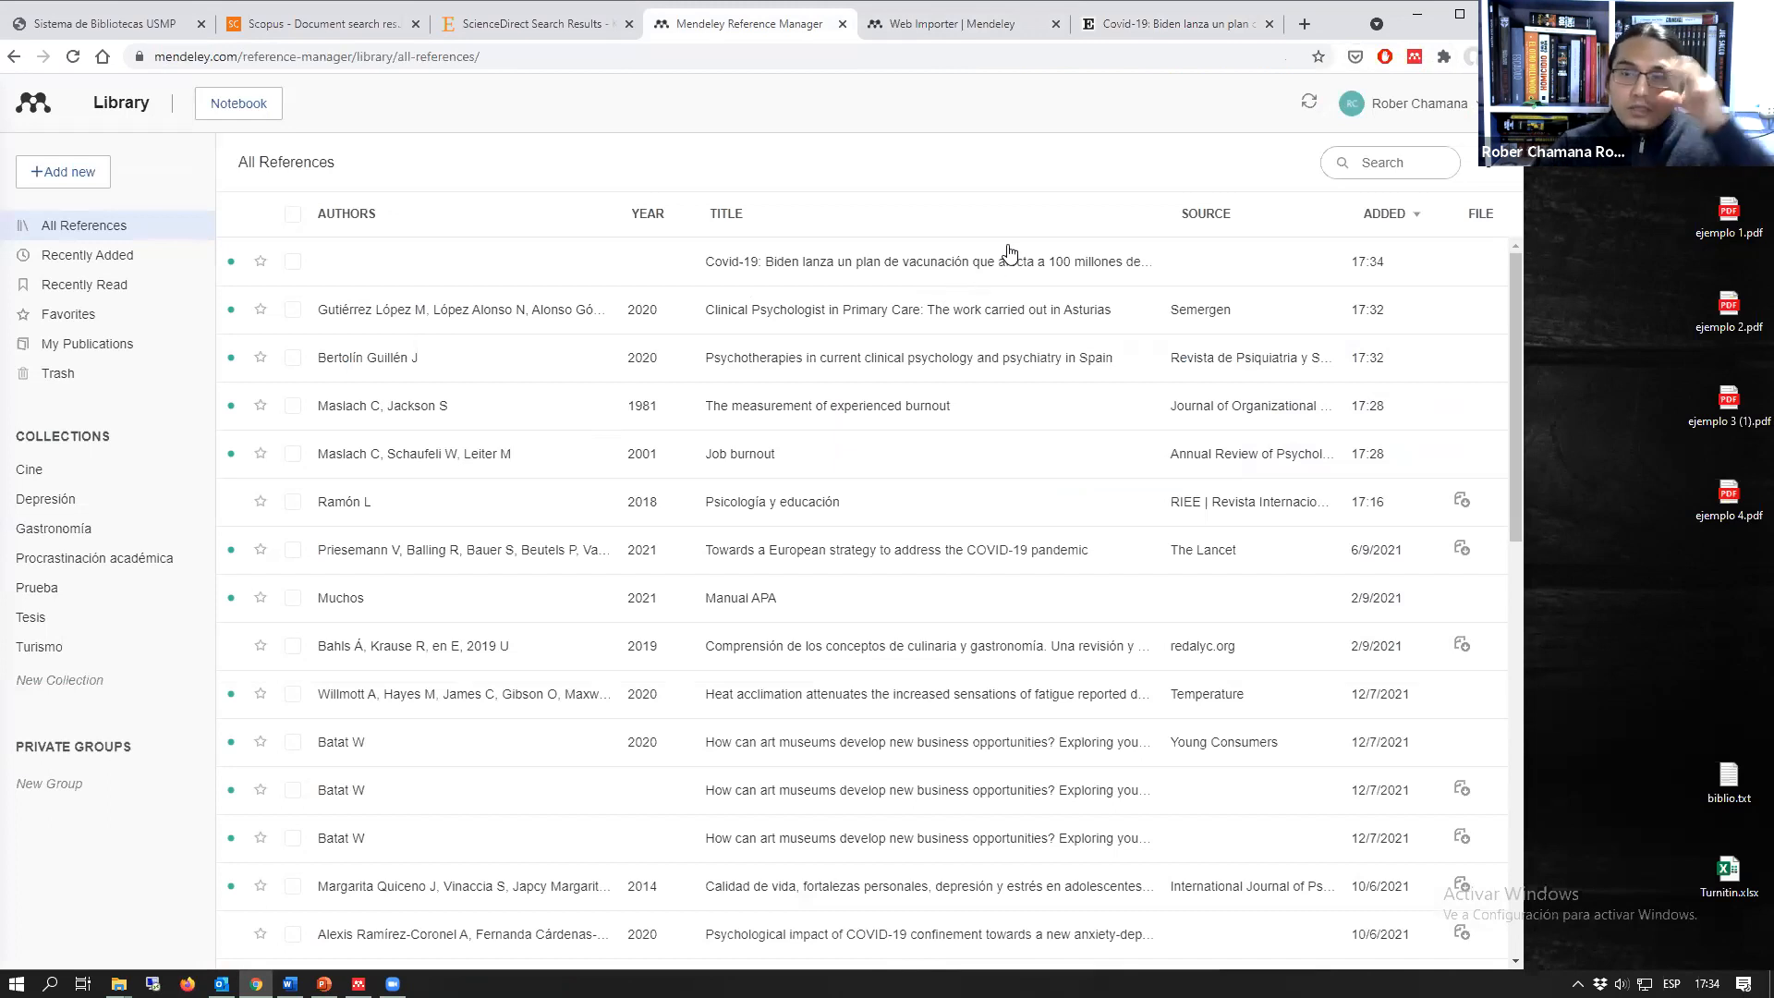
{"action": "left_click", "coordinate": [1154, 25]}
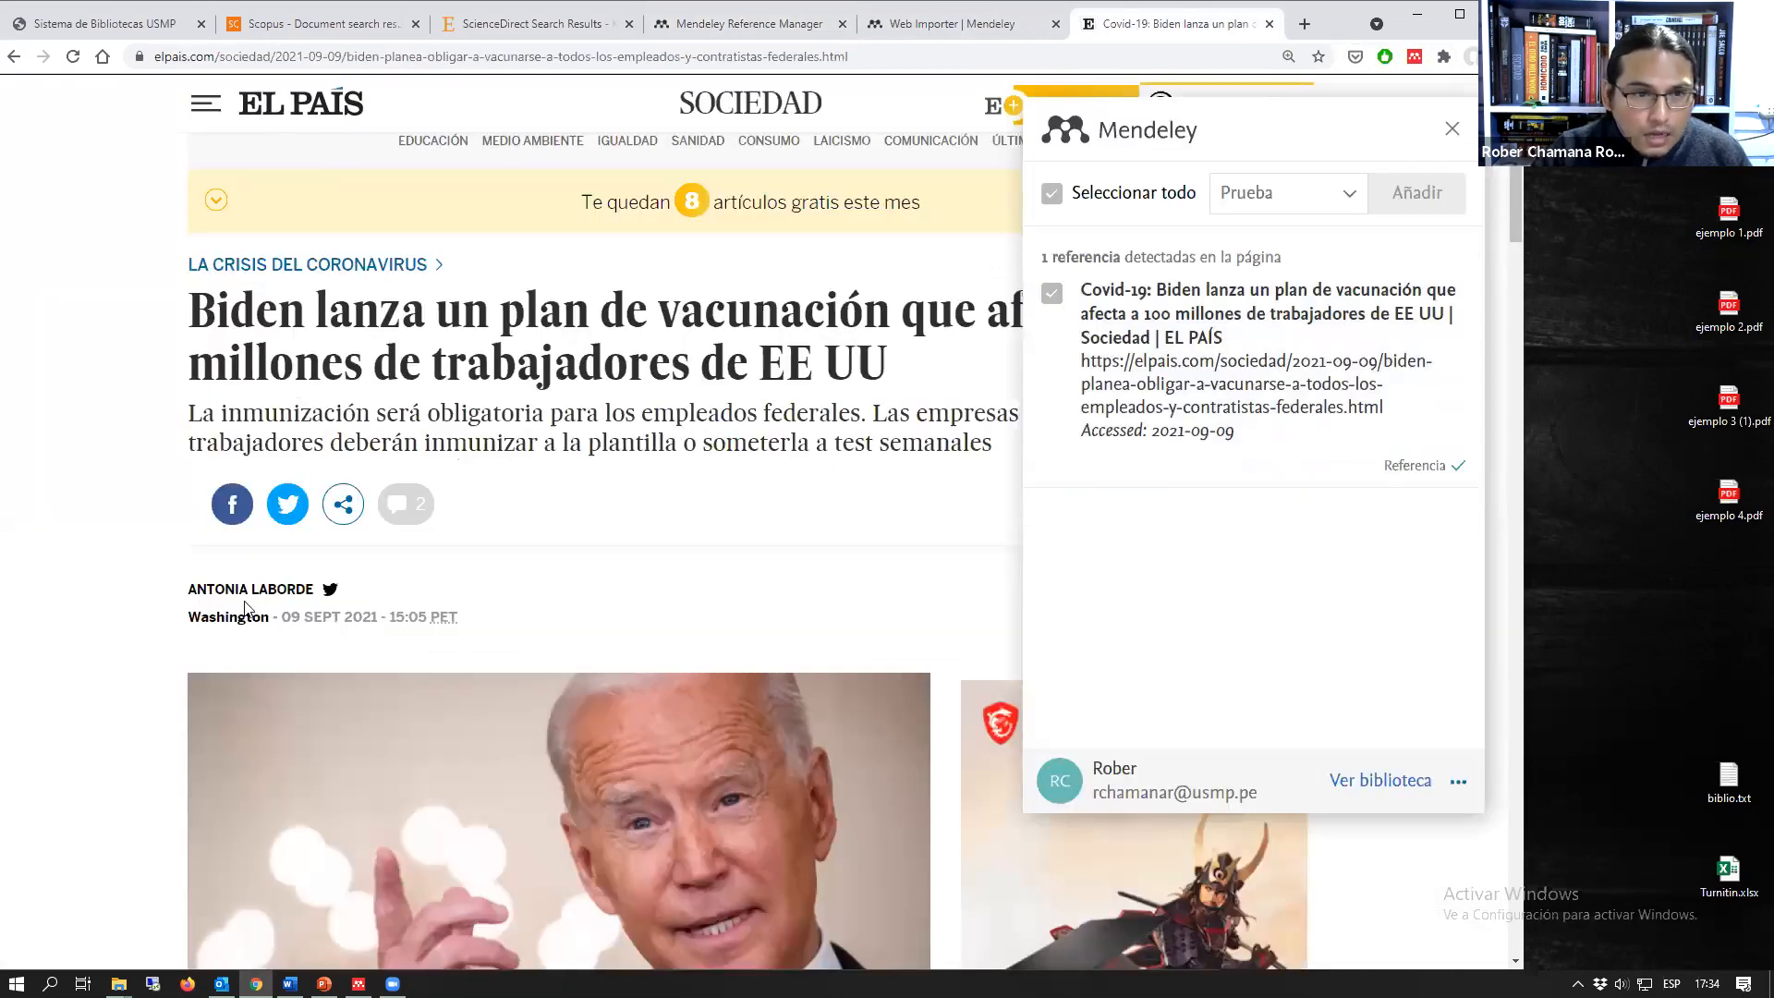
{"action": "left_click", "coordinate": [763, 30]}
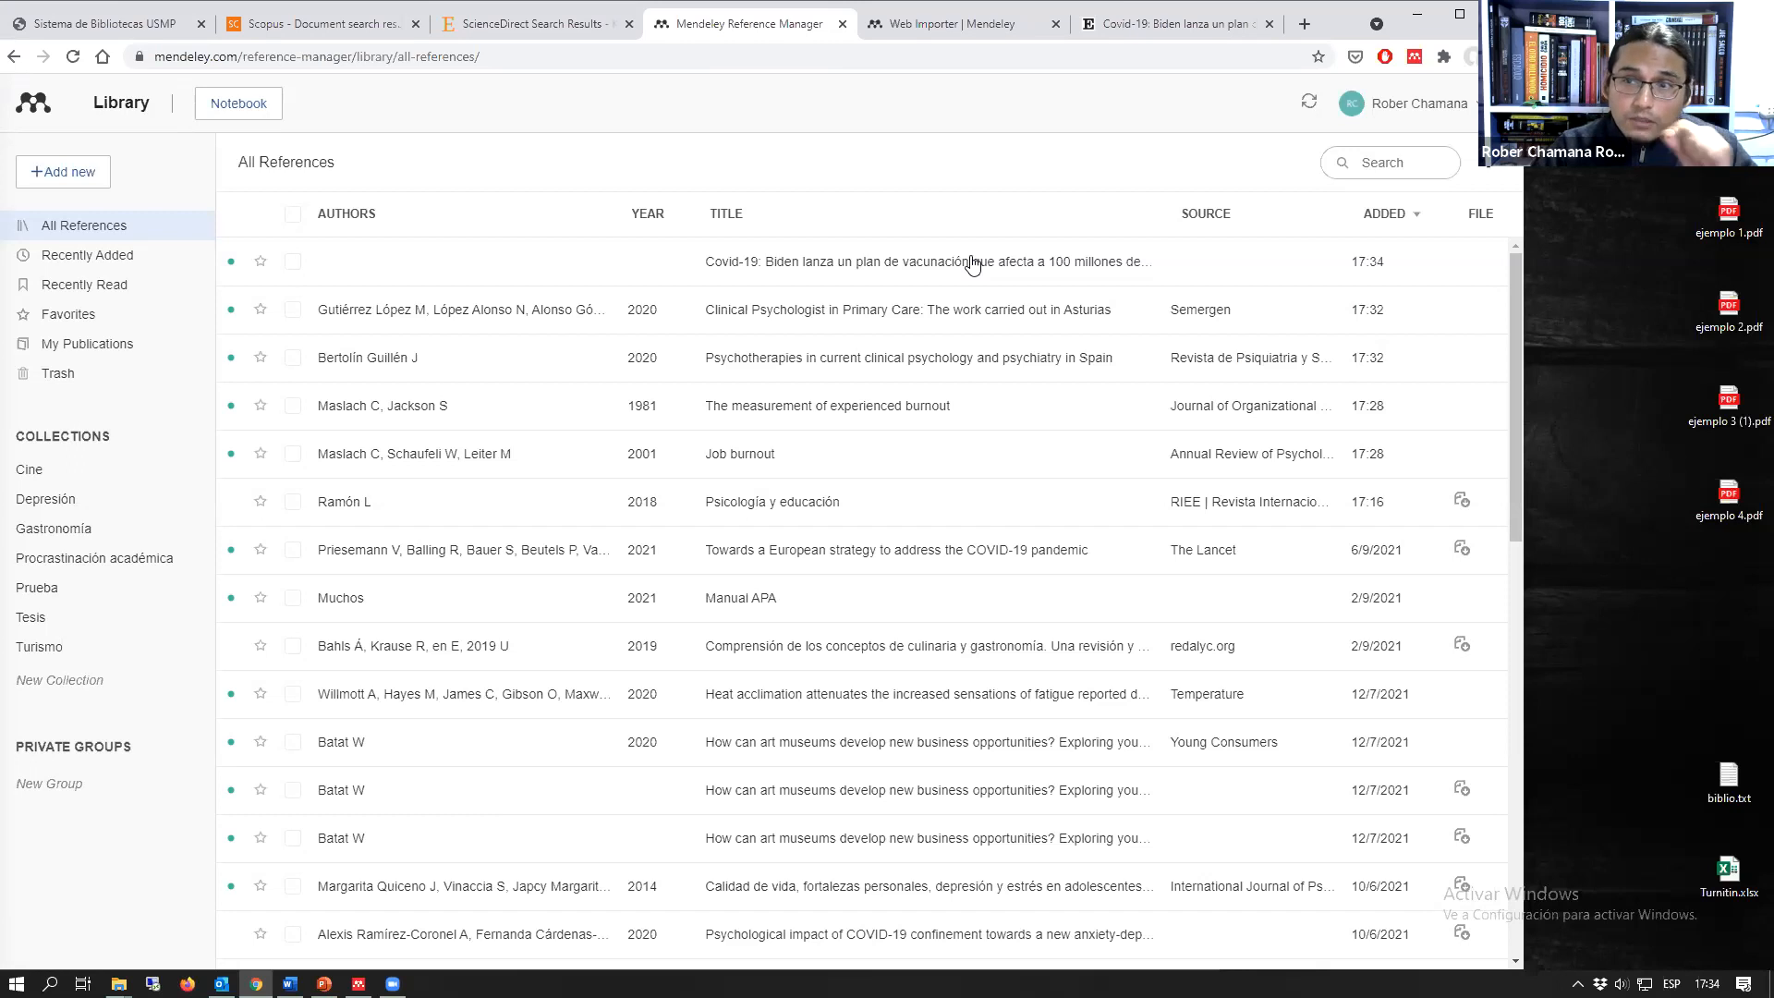
Step: Close the Mendeley importer panel on the El País article and close the Web Importer product page
{"action": "left_click", "coordinate": [1173, 24]}
{"action": "left_click", "coordinate": [1450, 126]}
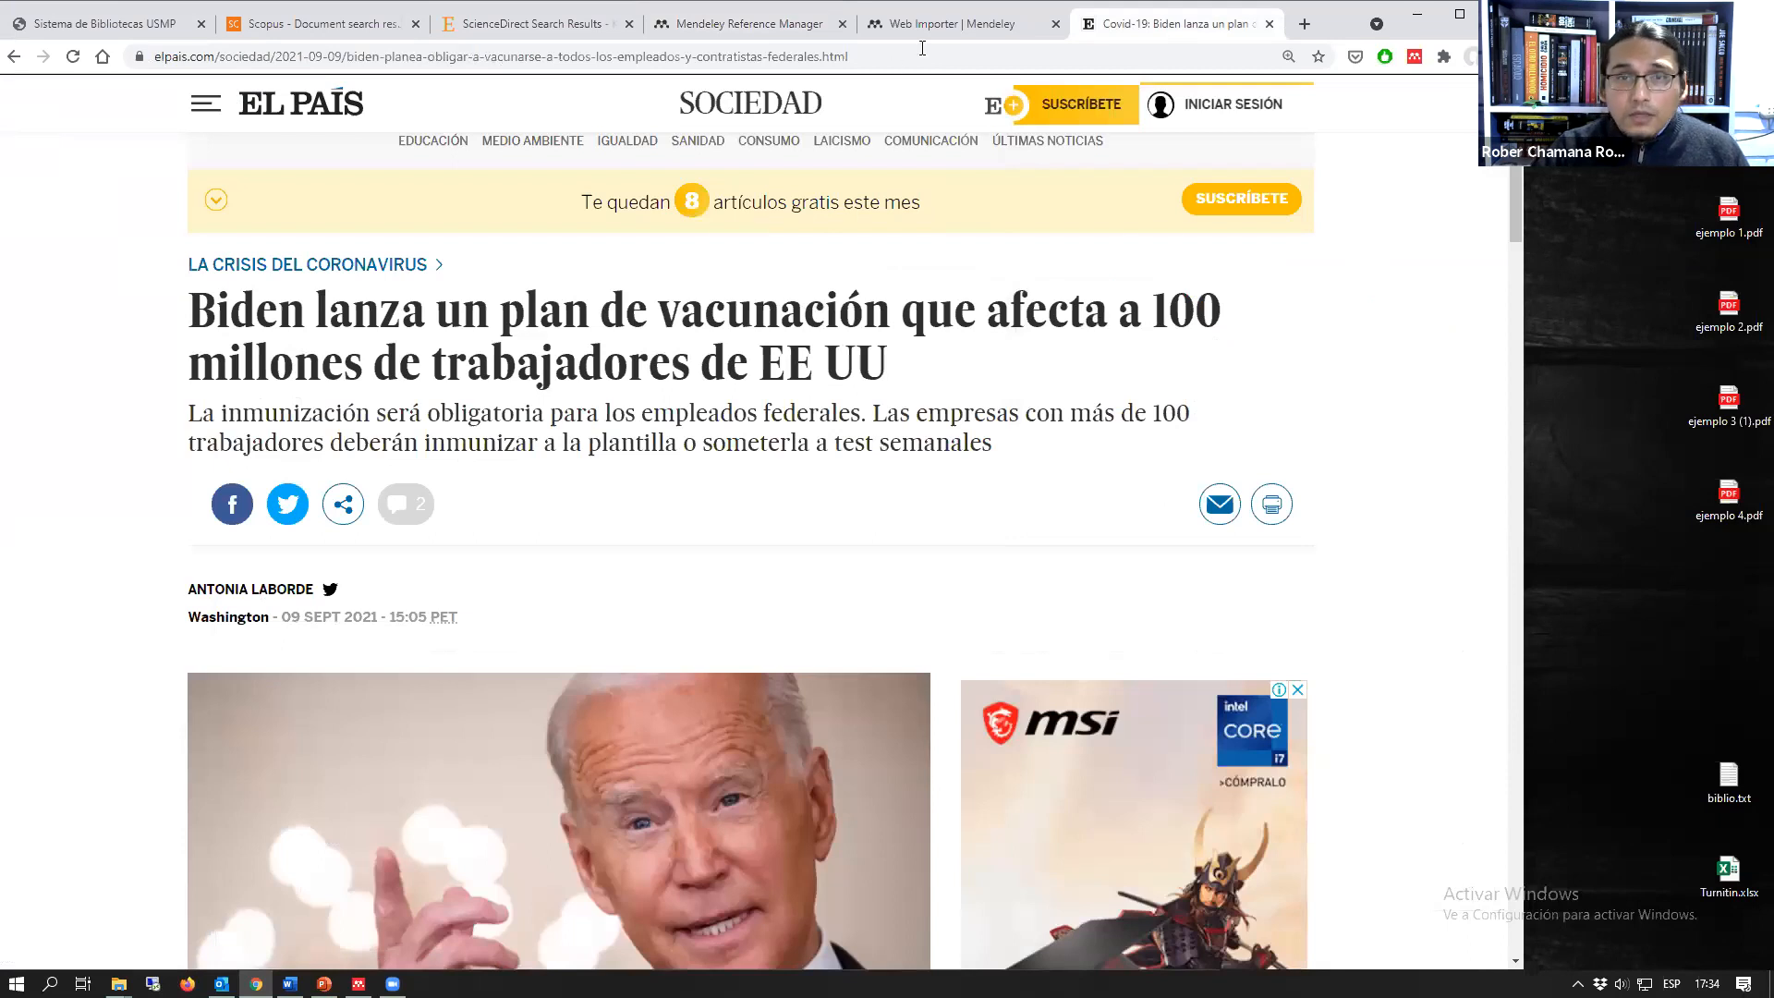
{"action": "left_click", "coordinate": [944, 24]}
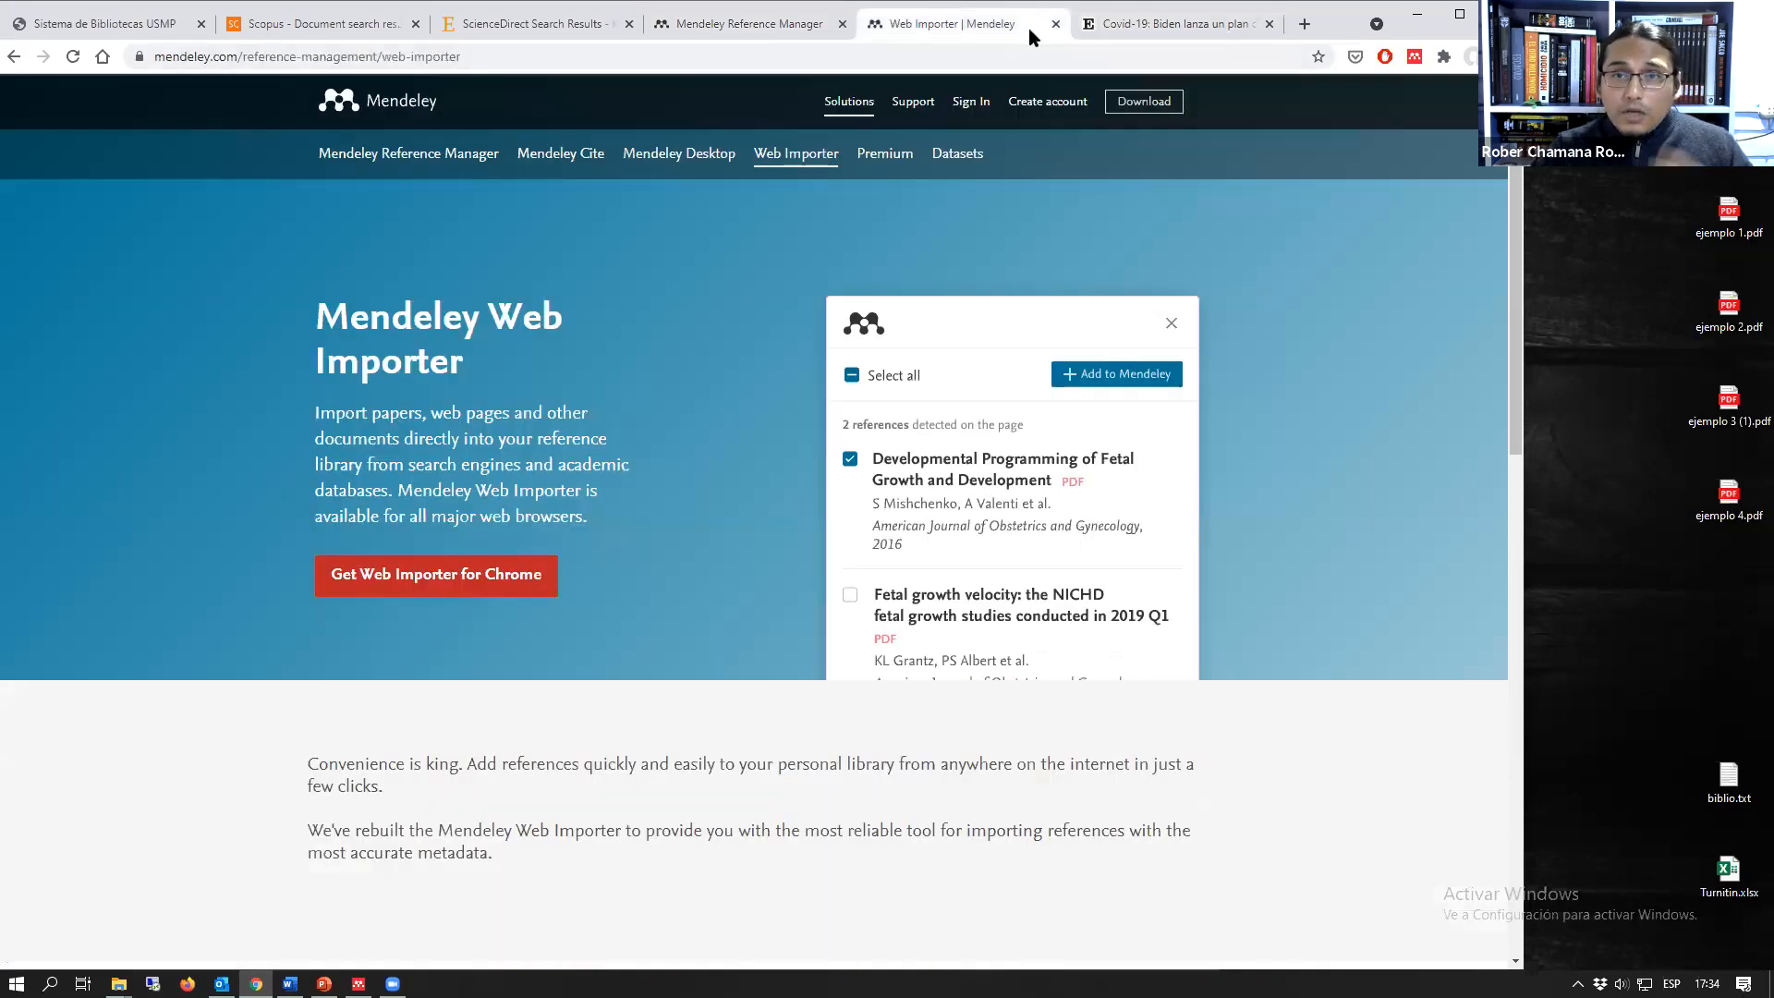
{"action": "left_click", "coordinate": [1055, 24]}
Step: Open the El País reference's details in the web library and compare them with the published article
{"action": "left_click", "coordinate": [748, 24]}
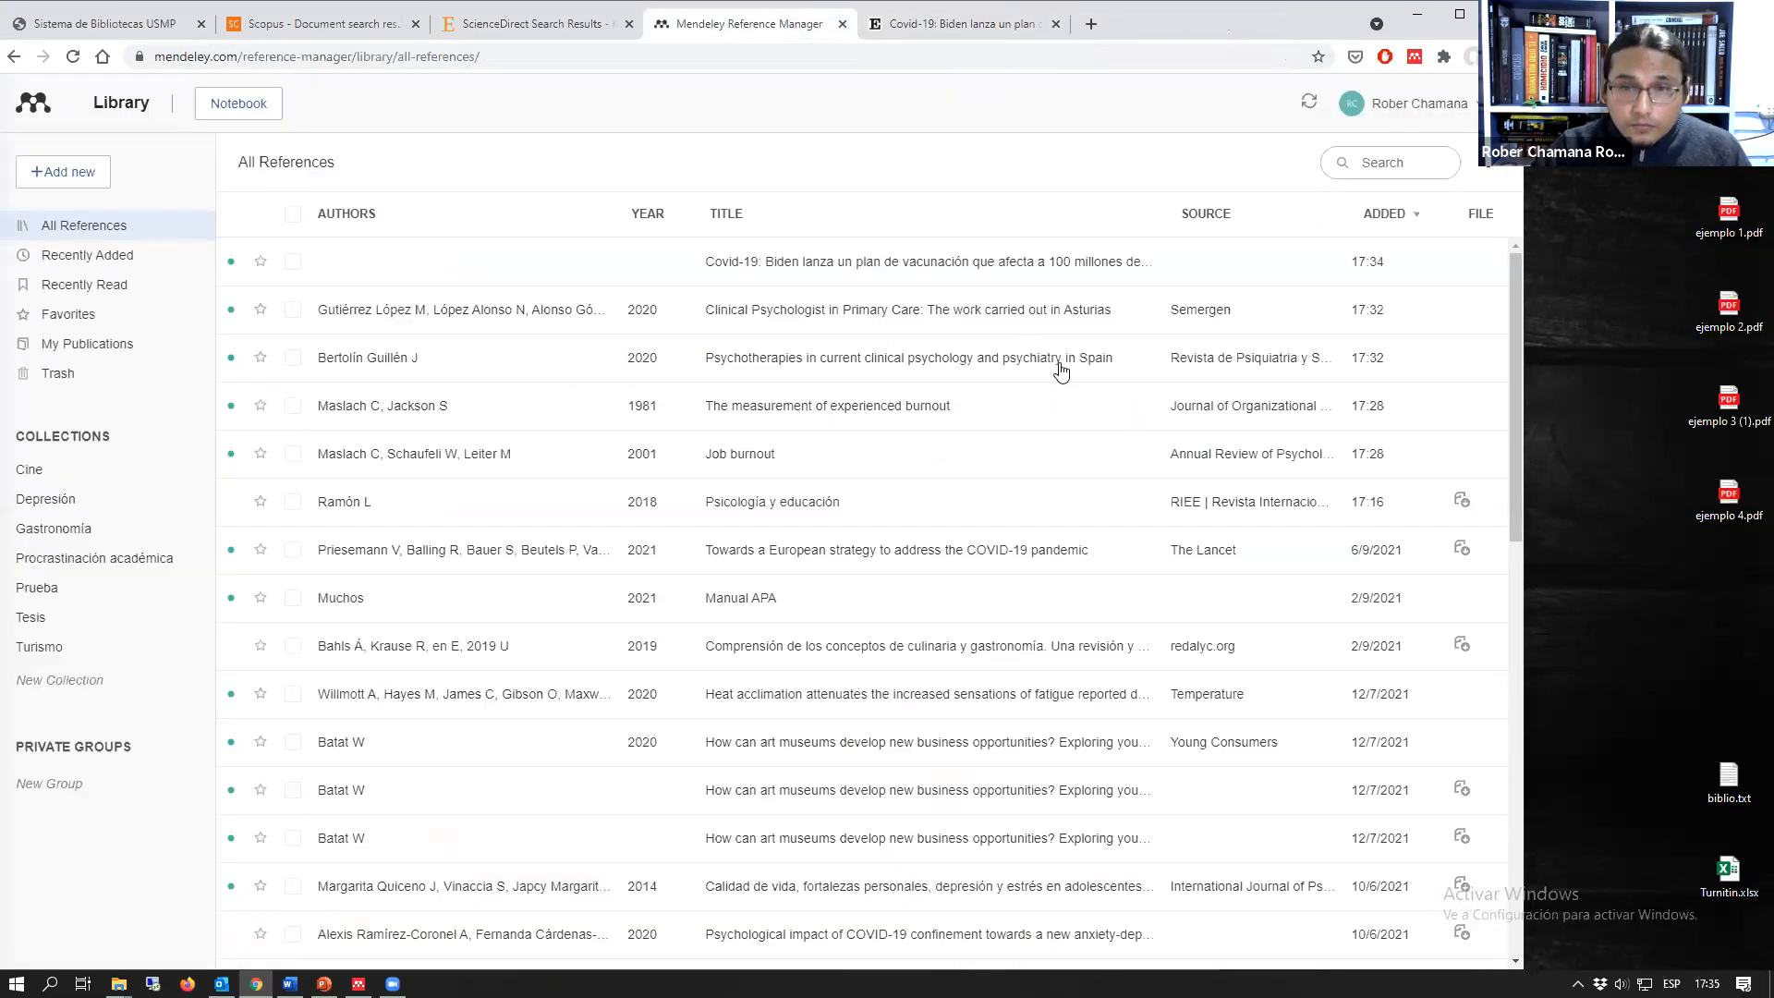
{"action": "left_click", "coordinate": [1064, 273]}
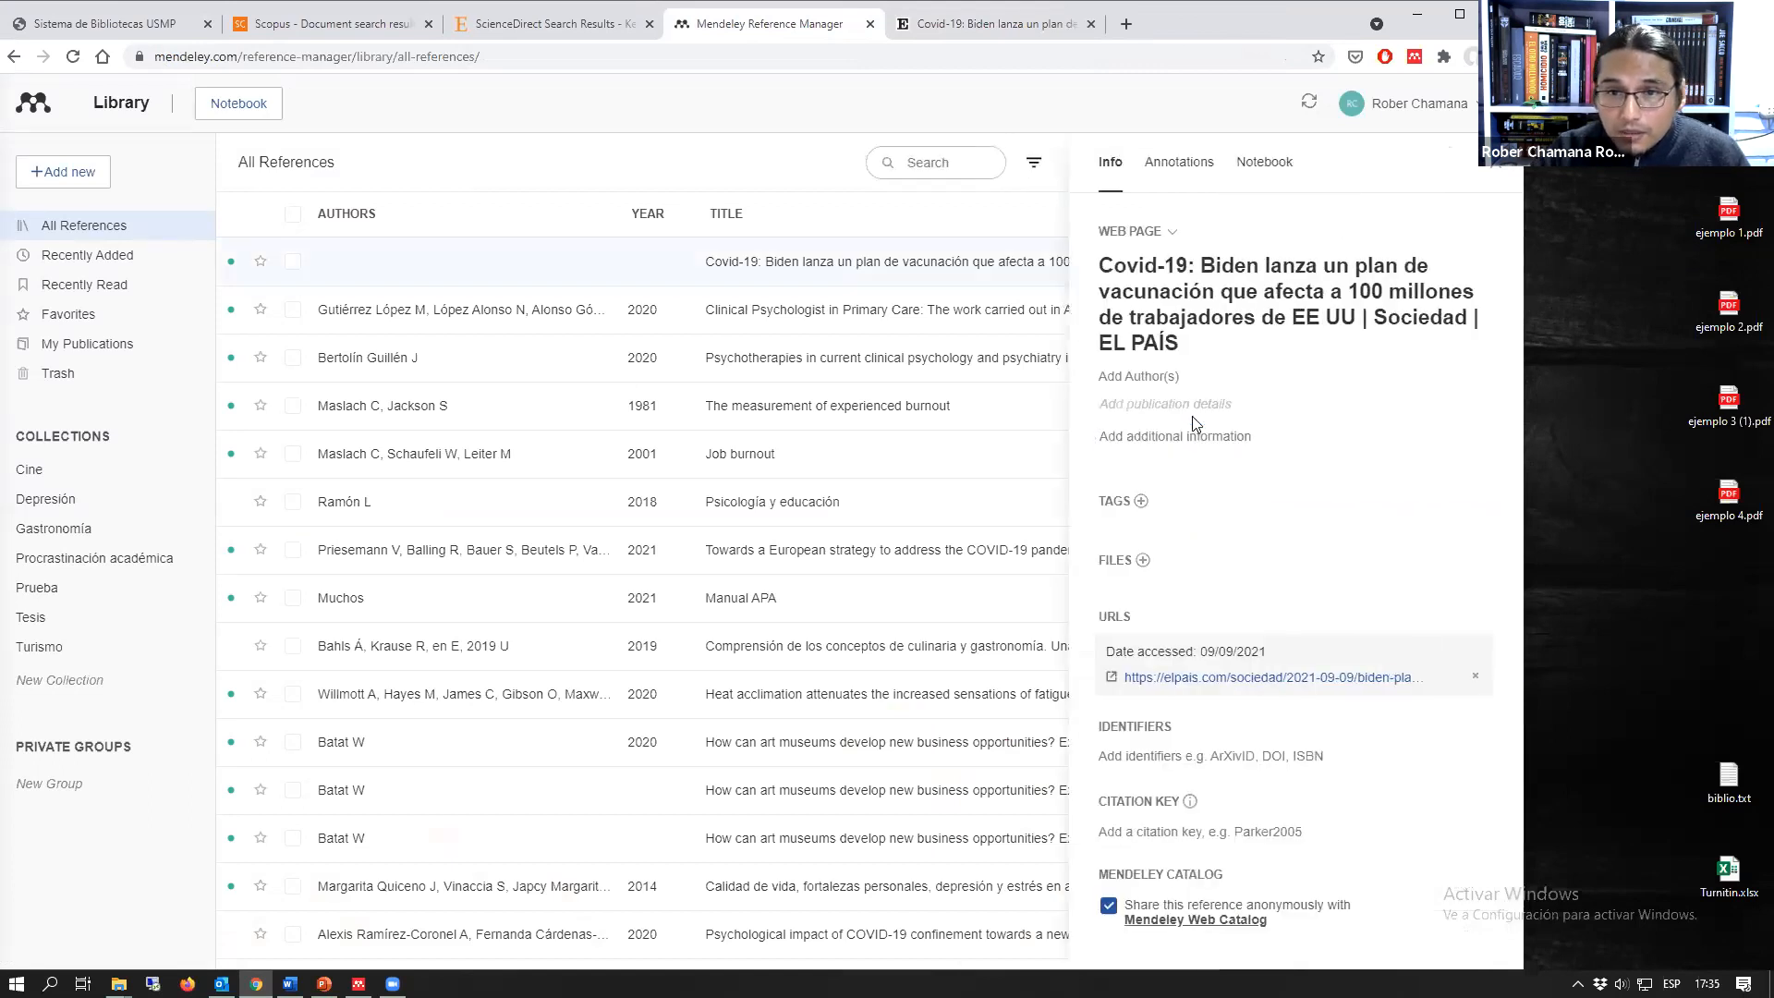
{"action": "left_click", "coordinate": [1017, 23]}
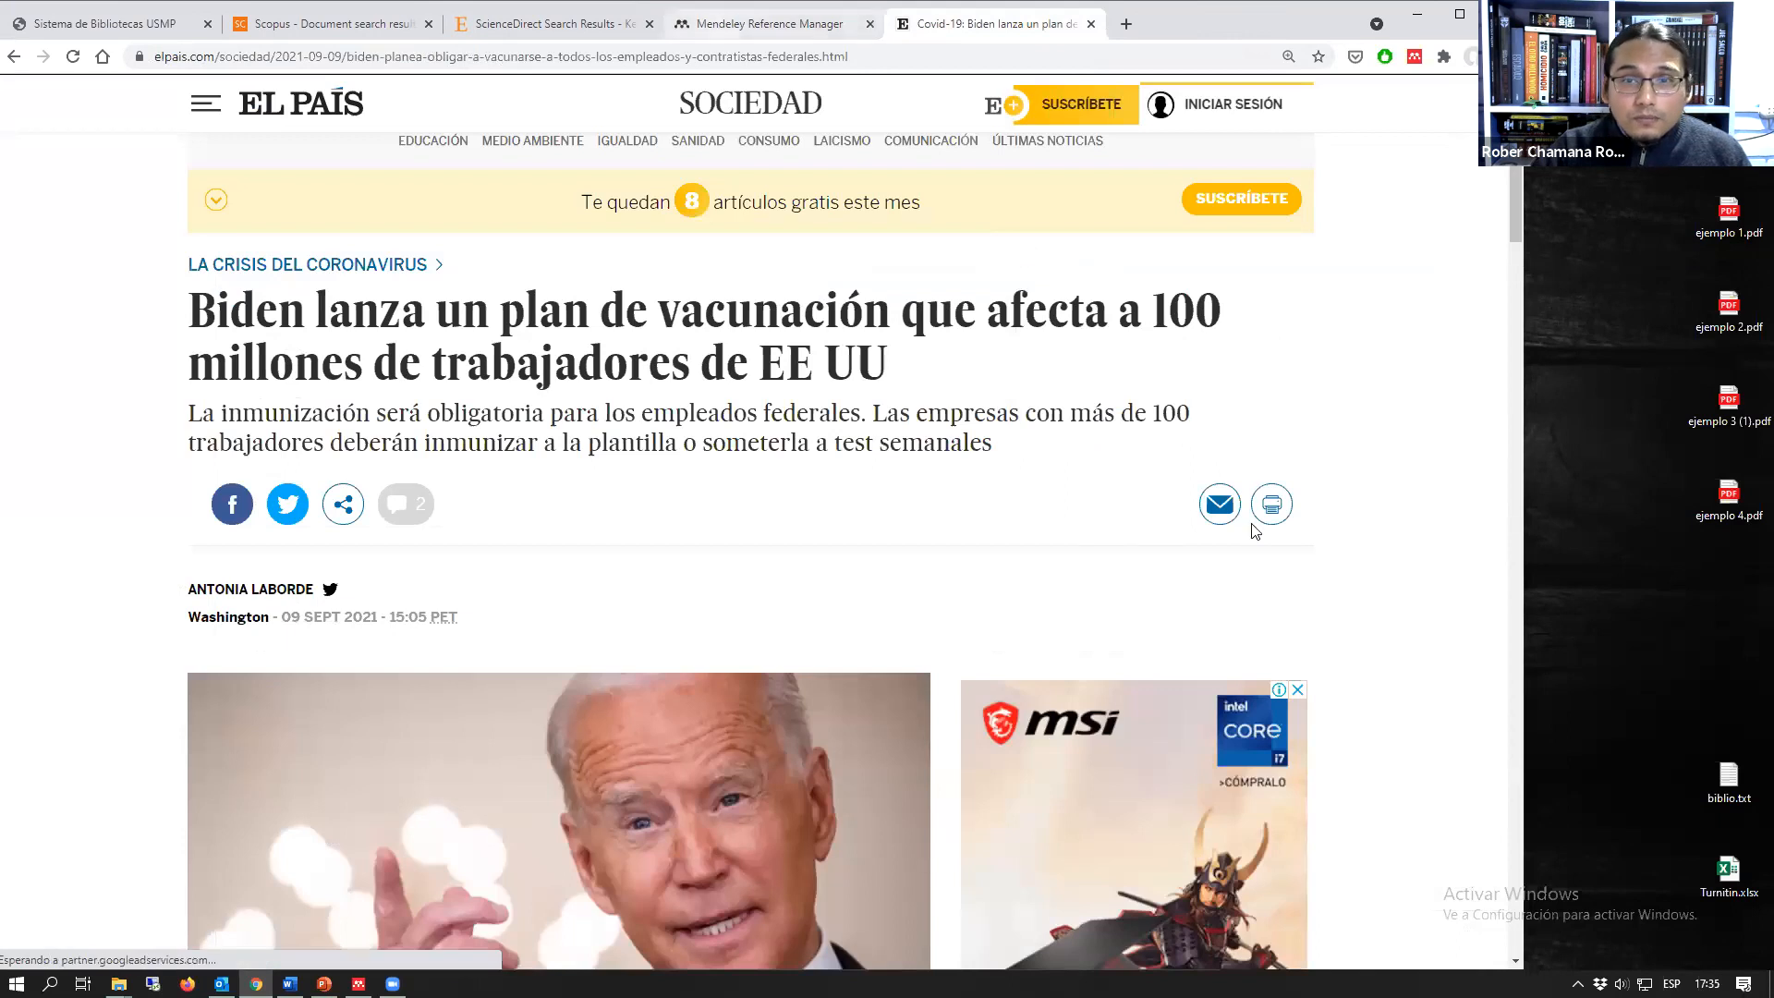
{"action": "left_click", "coordinate": [770, 24]}
Step: Examine the author, publication, year and page fields of the El País reference without filling them in
{"action": "left_click", "coordinate": [1158, 412]}
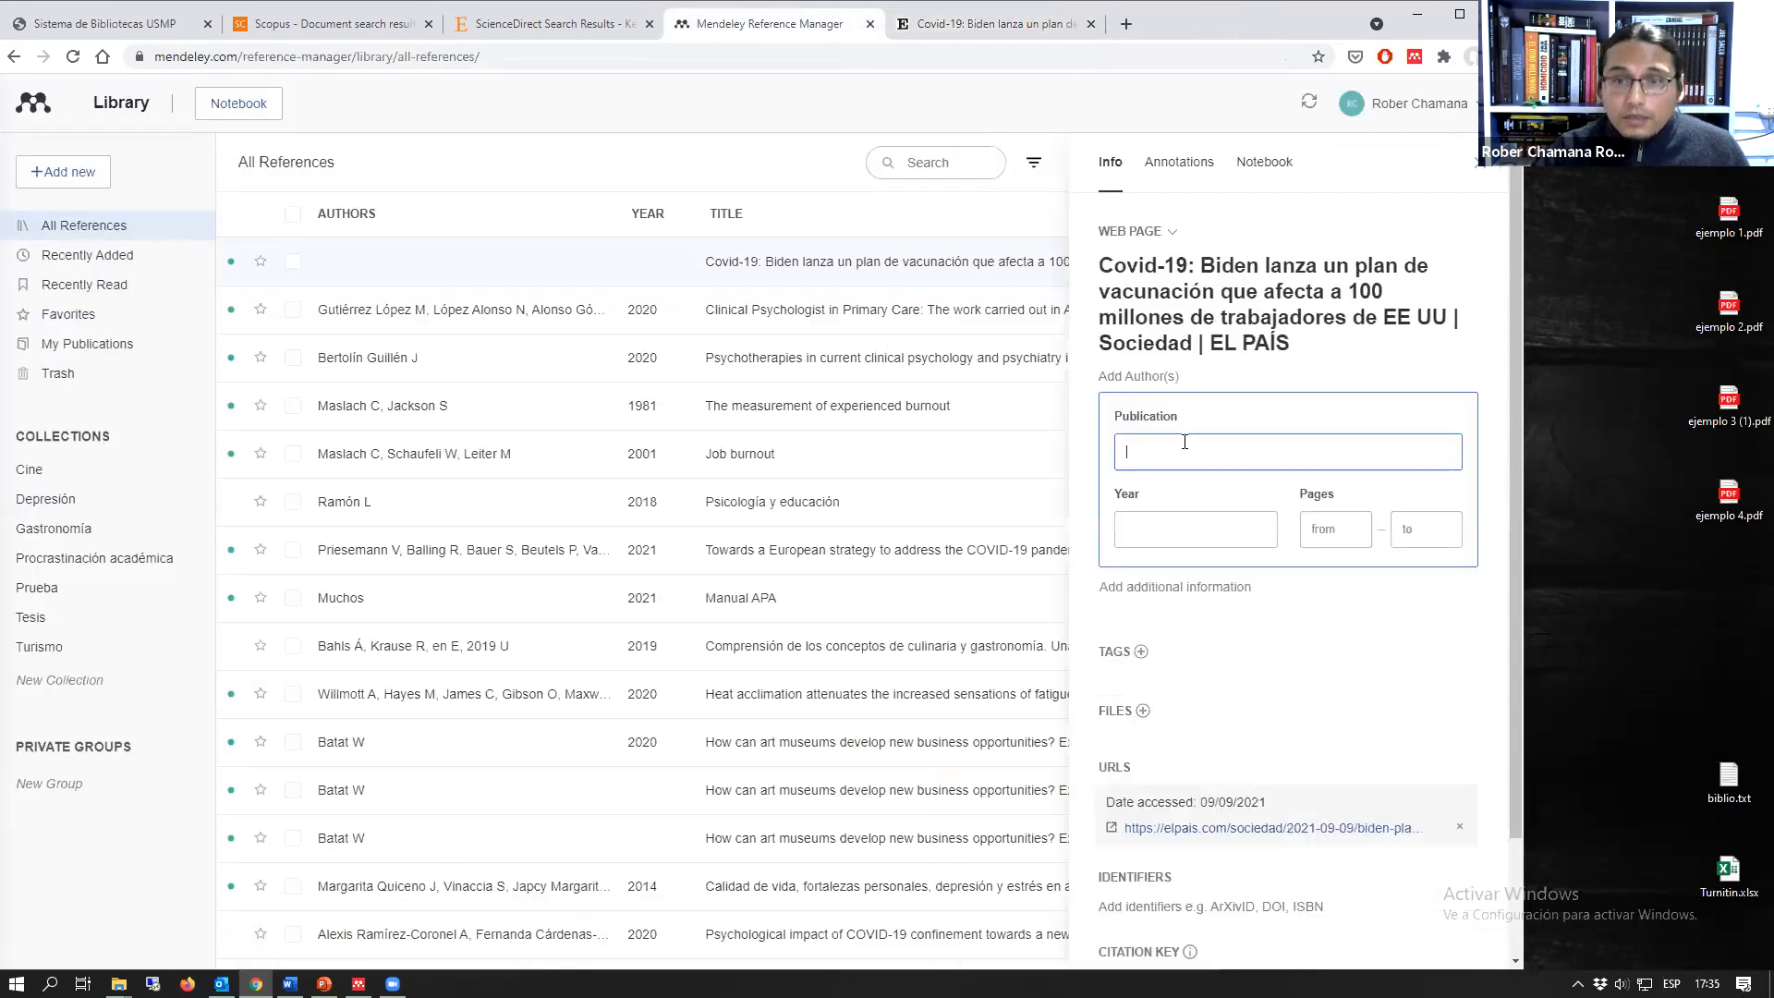
{"action": "left_click", "coordinate": [1142, 376]}
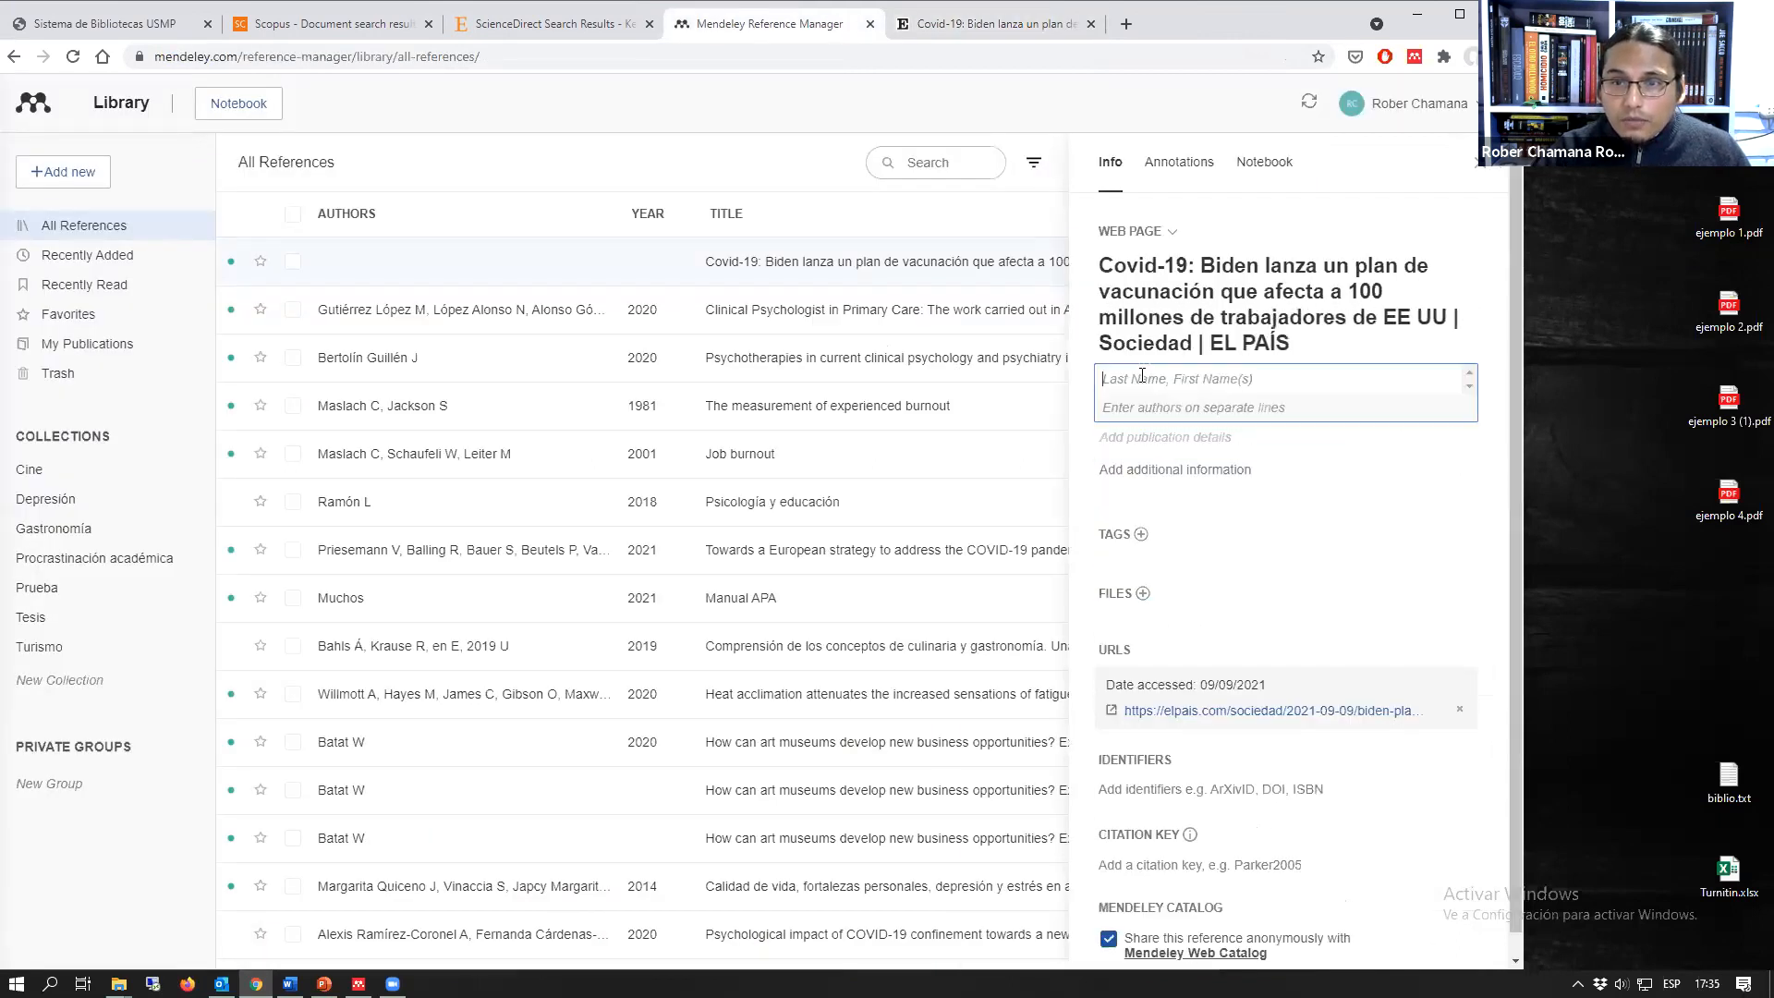
{"action": "left_click", "coordinate": [1208, 438]}
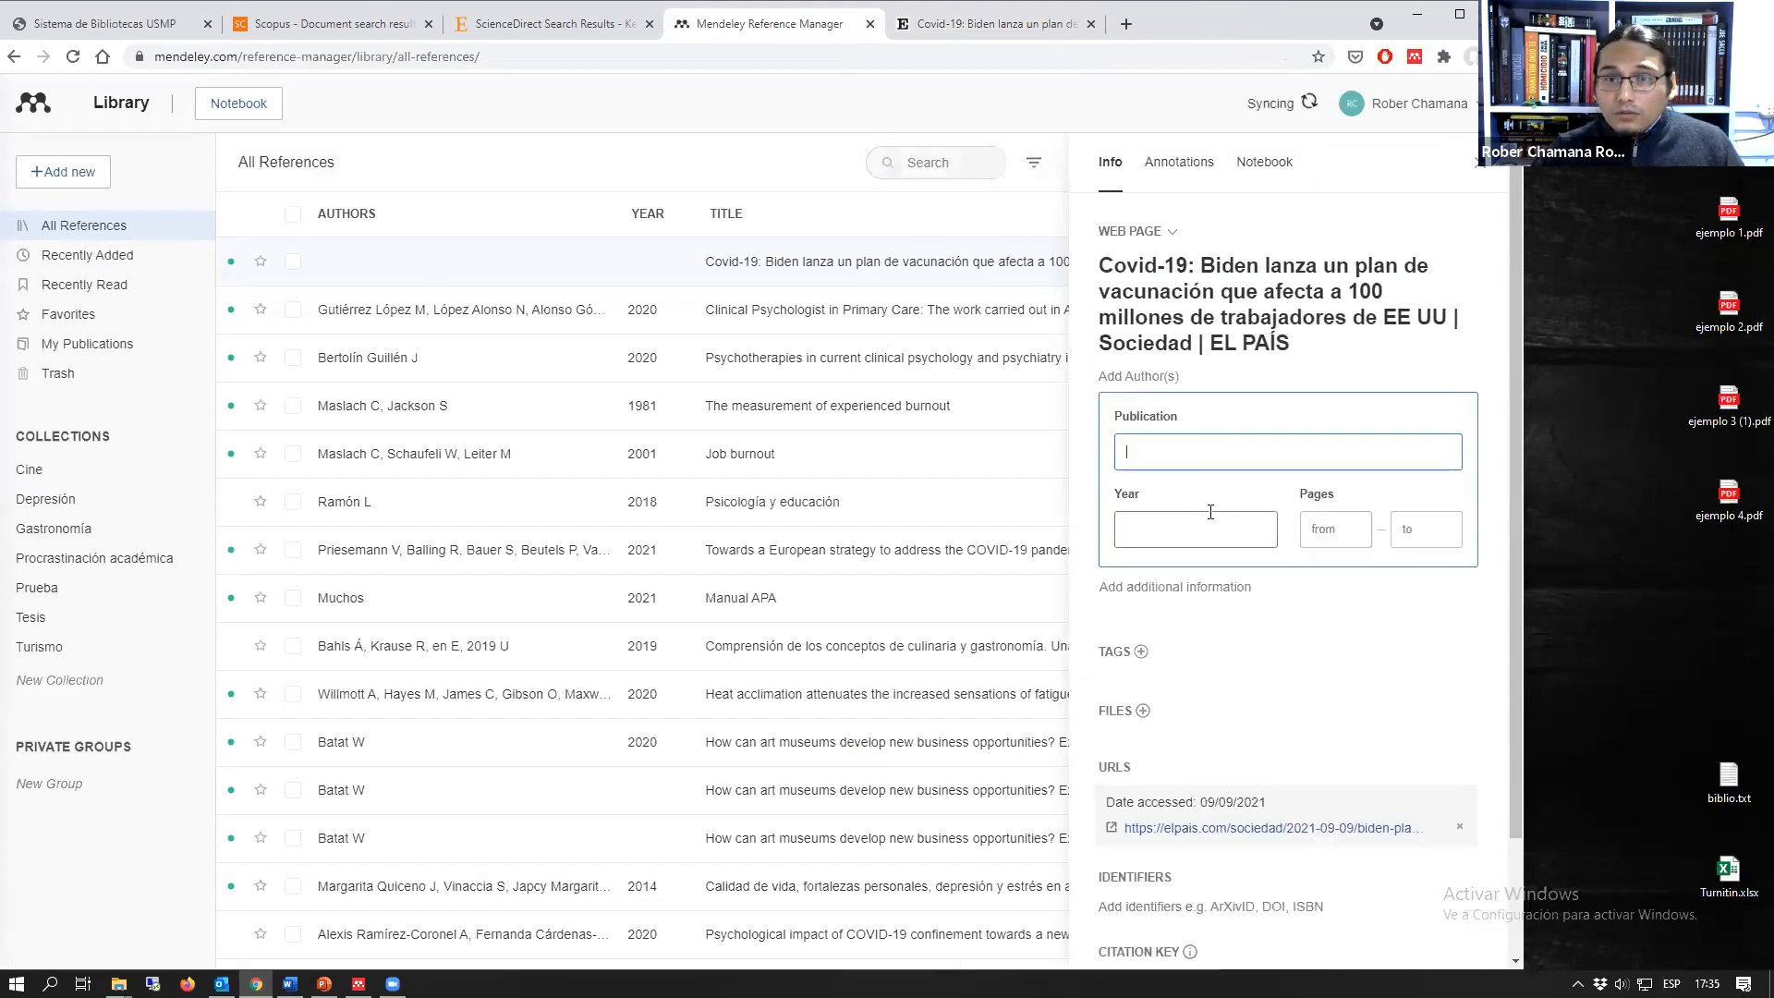
{"action": "scroll", "coordinate": [1155, 513], "scroll_direction": "down", "scroll_amount": 3}
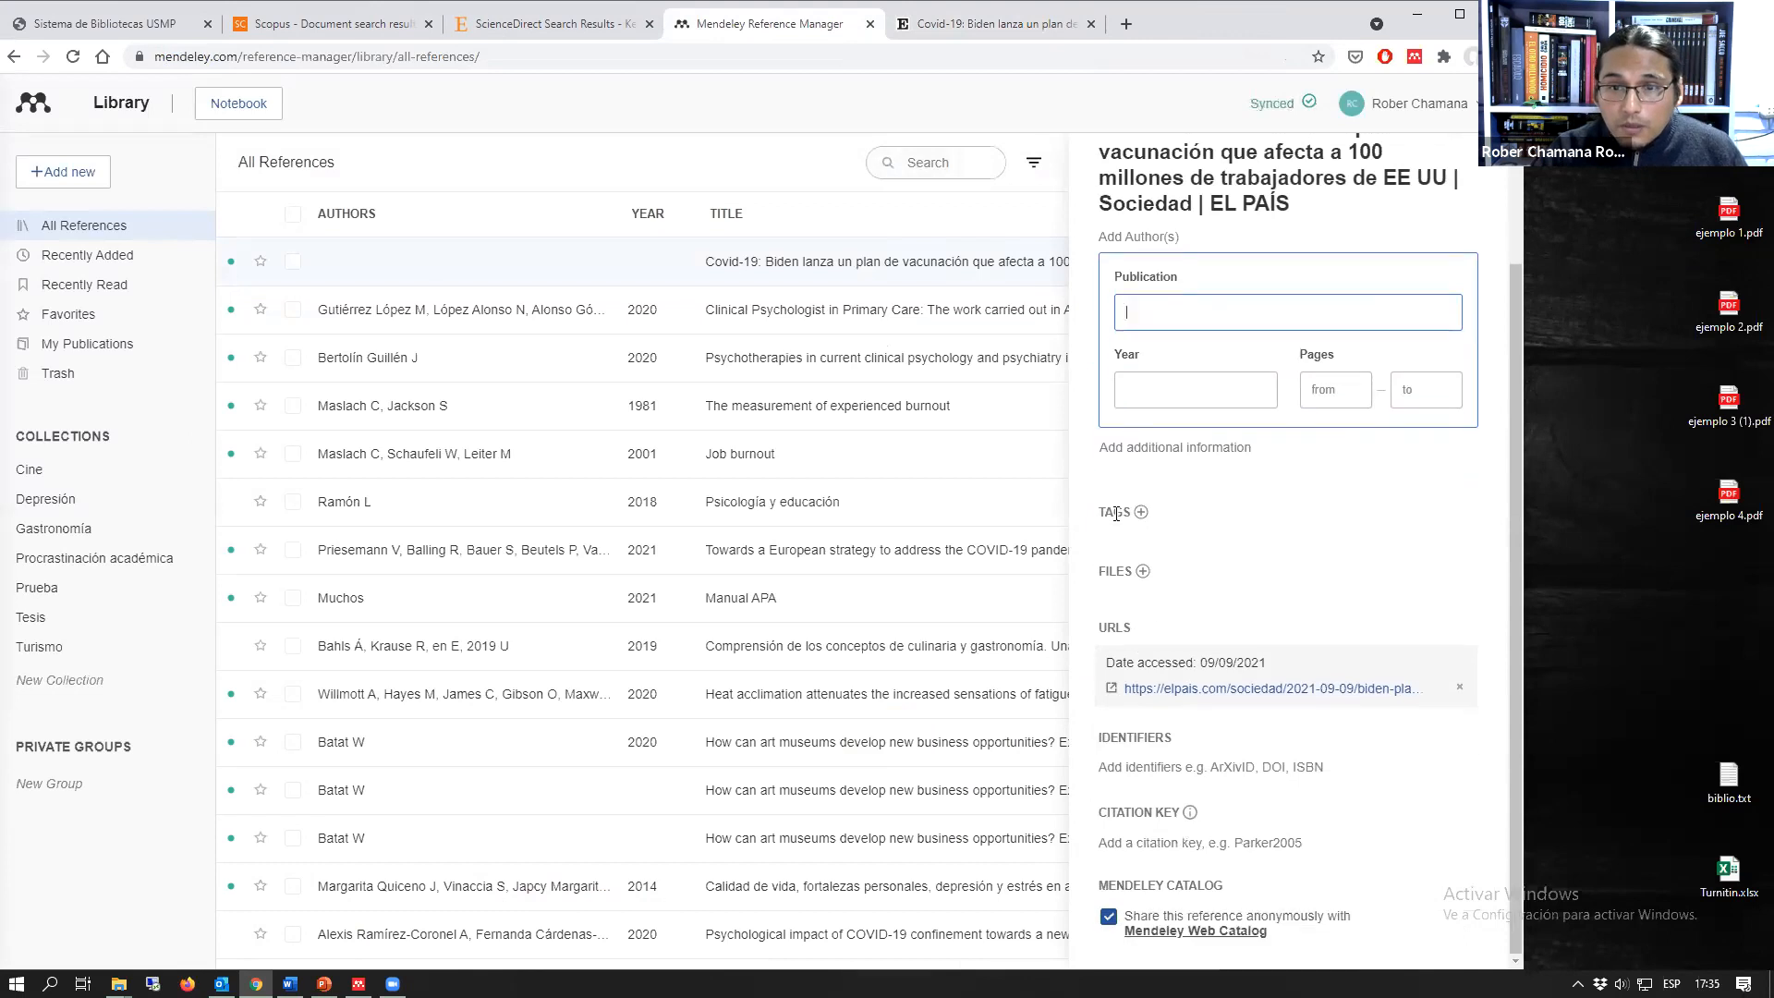
Step: View the PDF file selection for attaching a file to the El País reference and cancel it
{"action": "left_click", "coordinate": [1143, 563]}
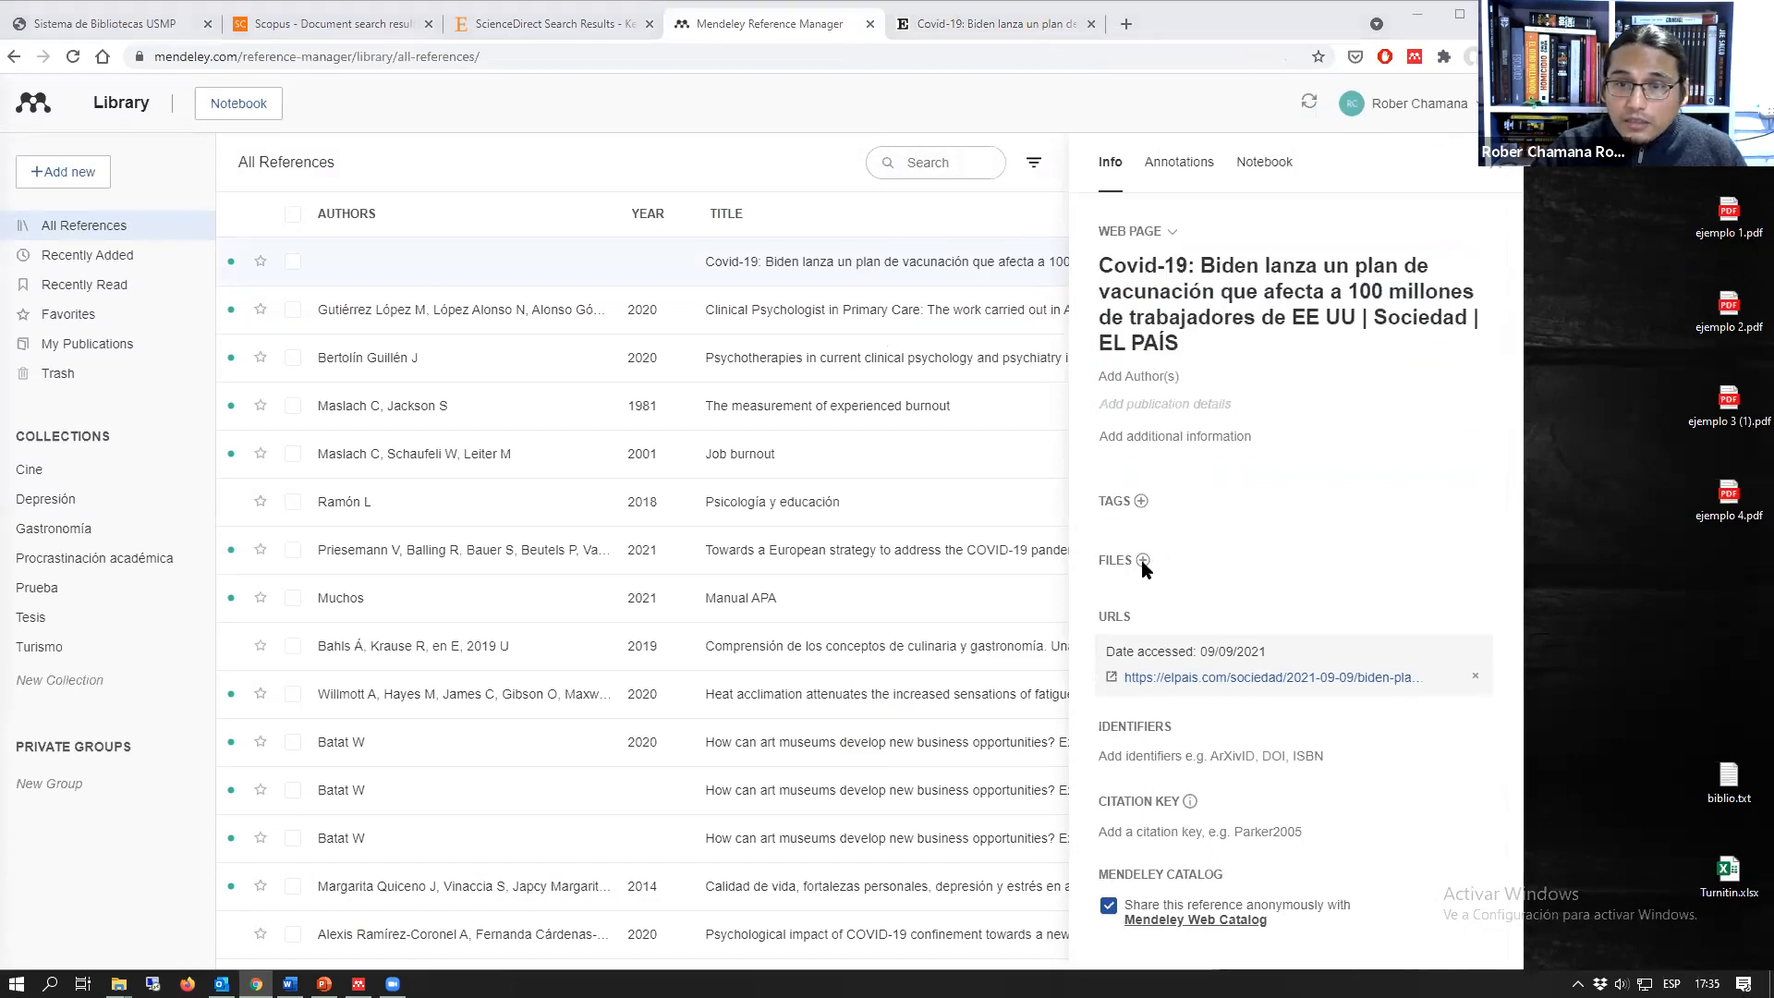
{"action": "left_click", "coordinate": [1142, 560]}
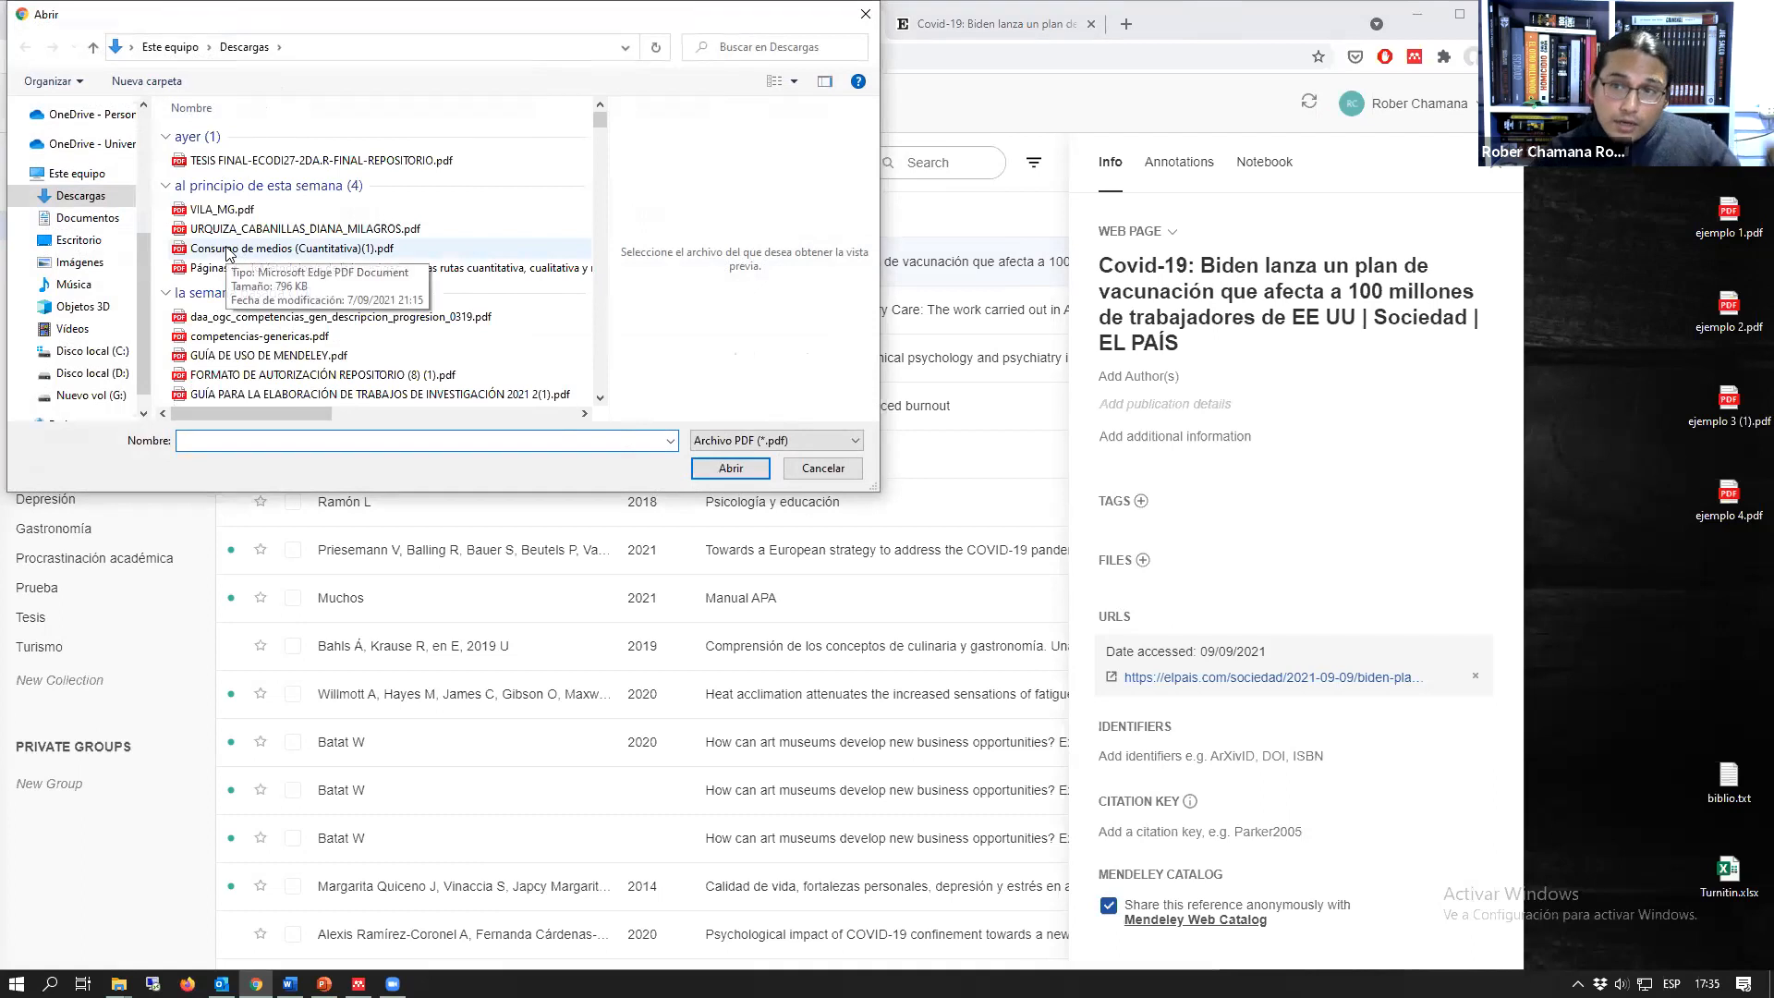
{"action": "left_click", "coordinate": [863, 15]}
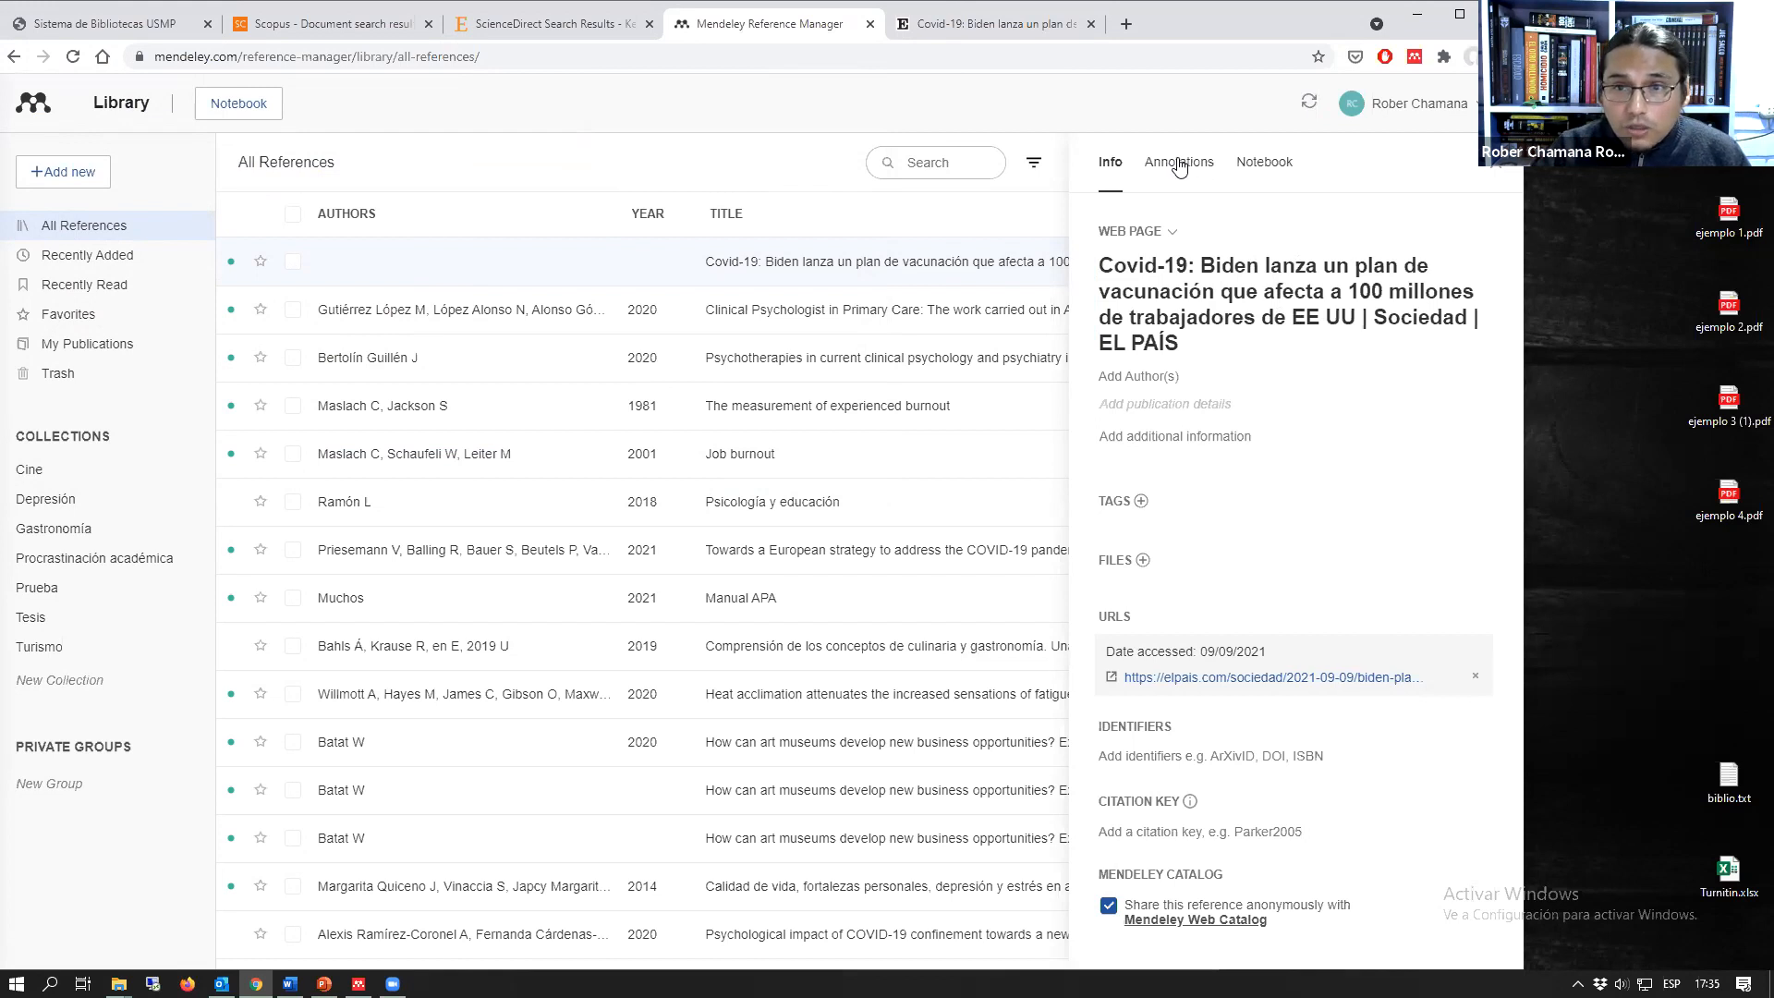
Step: Return to the Scopus burnout results, deselect the two marked documents, and limit the list to open access articles
{"action": "left_click", "coordinate": [1497, 173]}
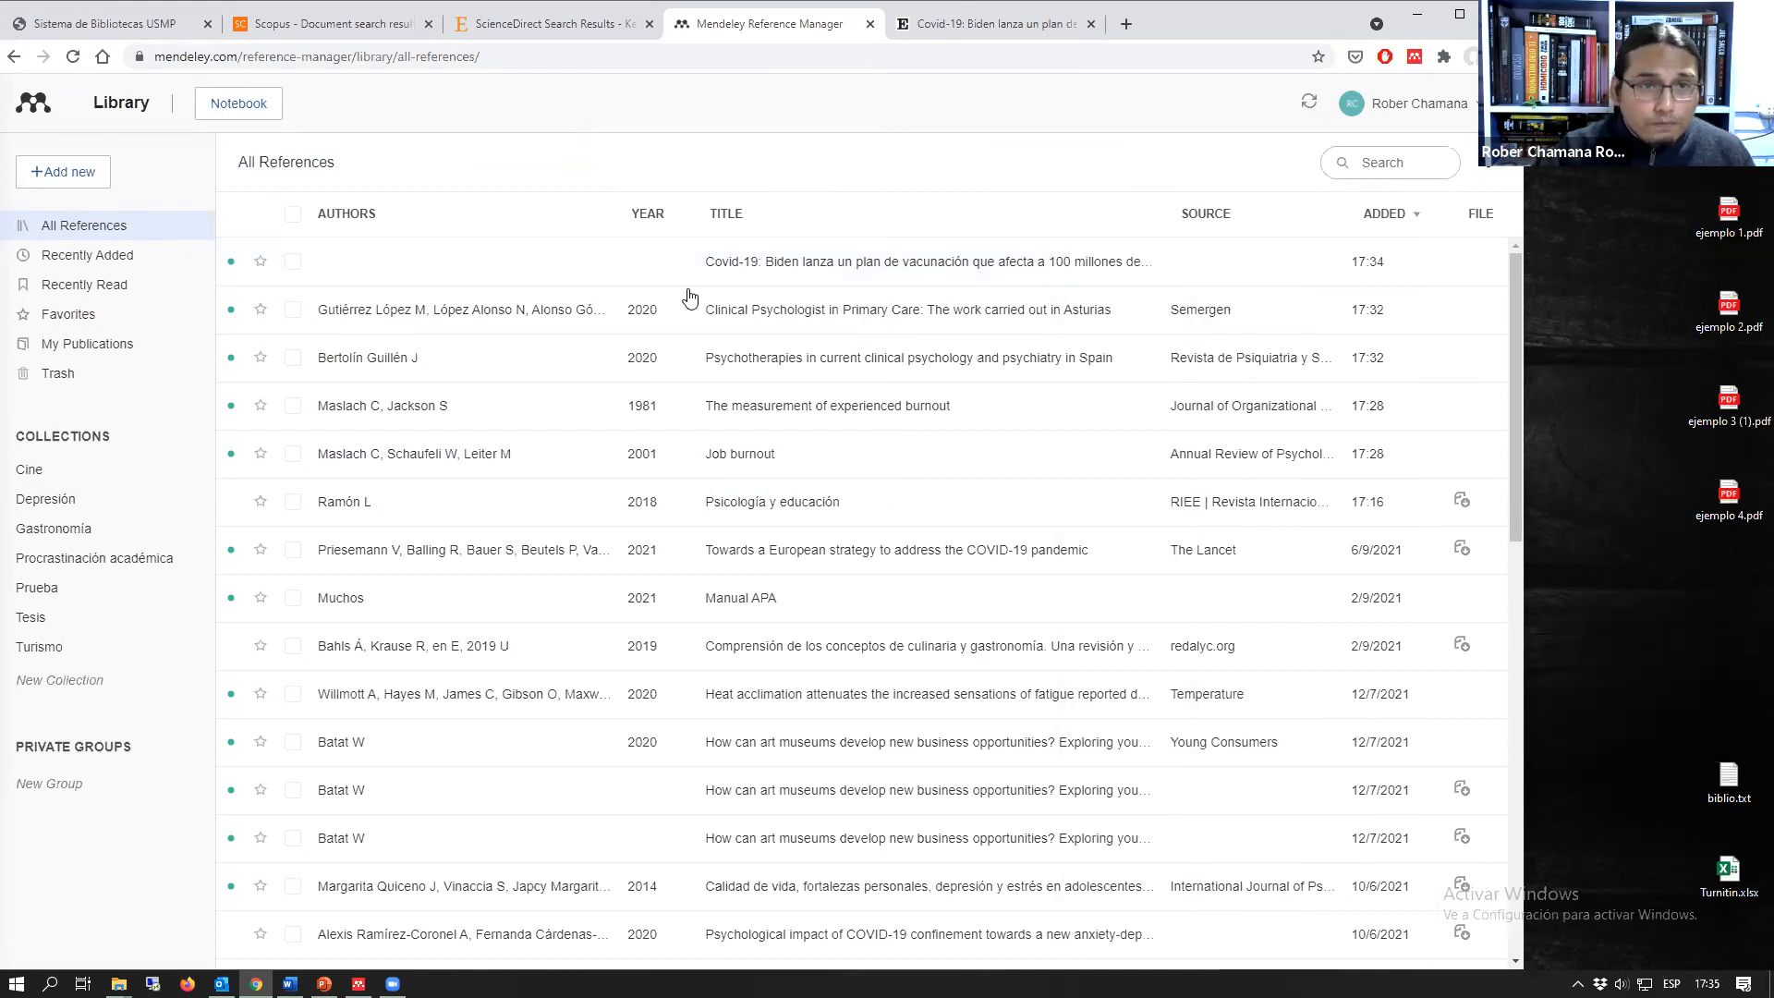
{"action": "left_click", "coordinate": [332, 24]}
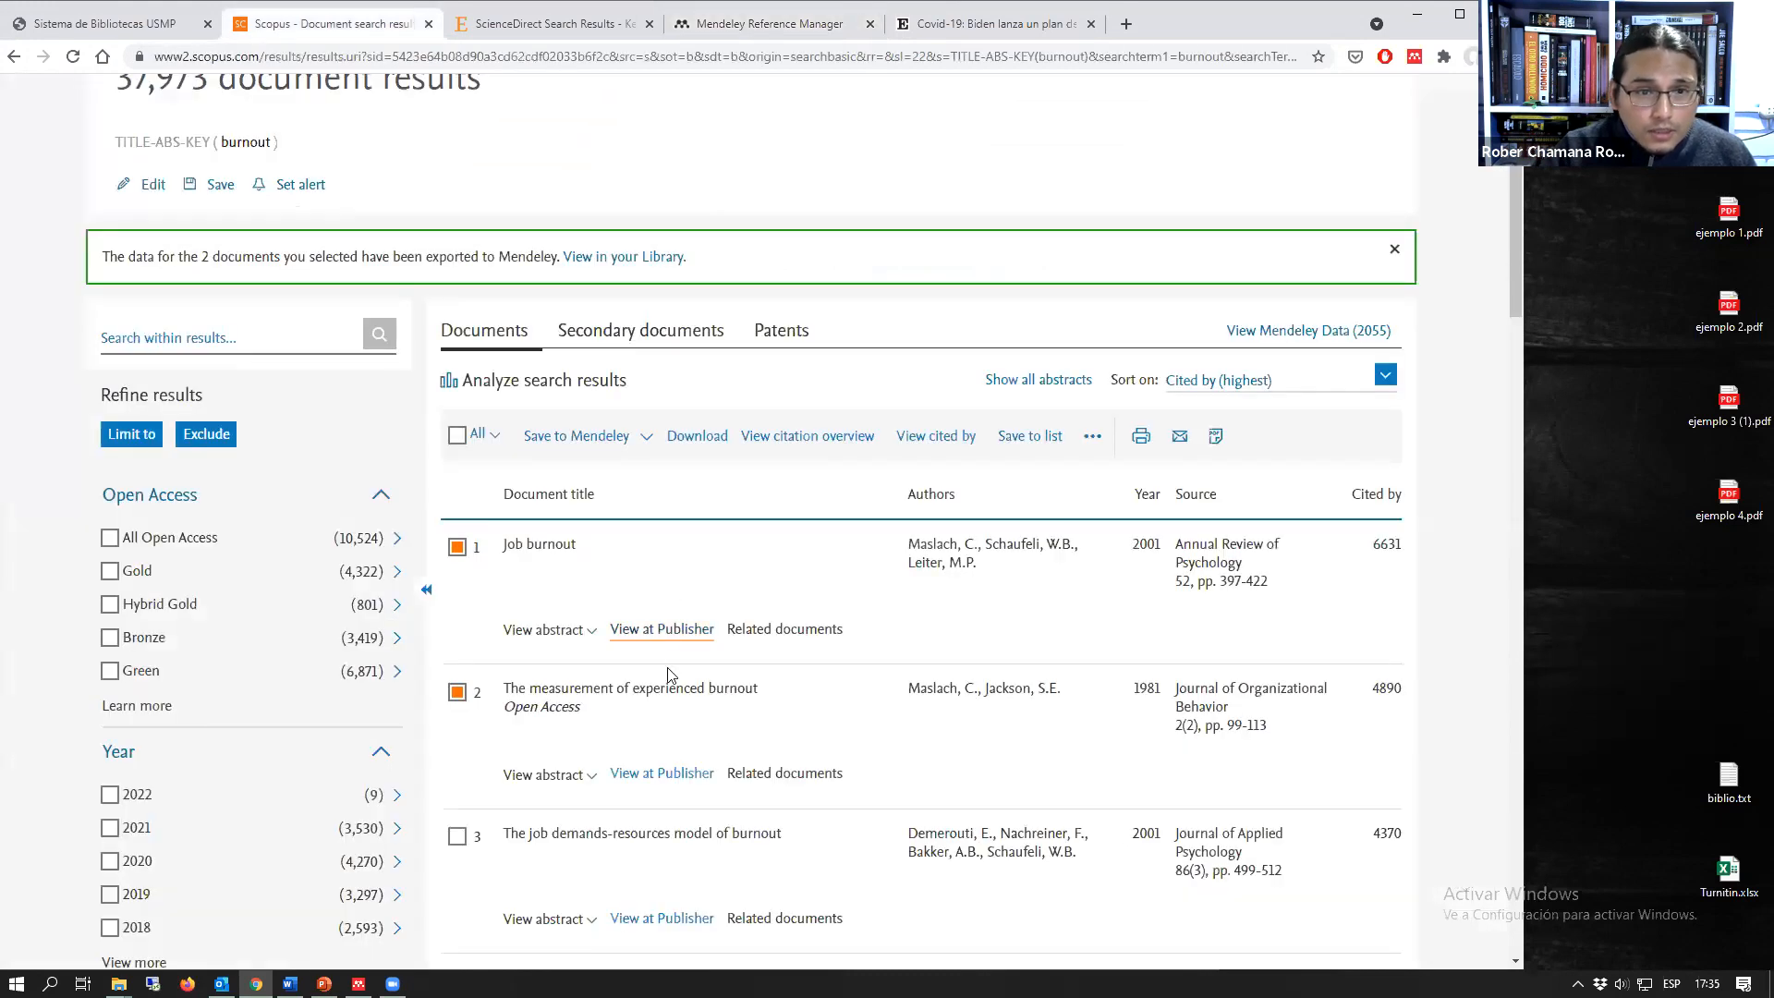
{"action": "left_click", "coordinate": [457, 547]}
{"action": "left_click", "coordinate": [457, 692]}
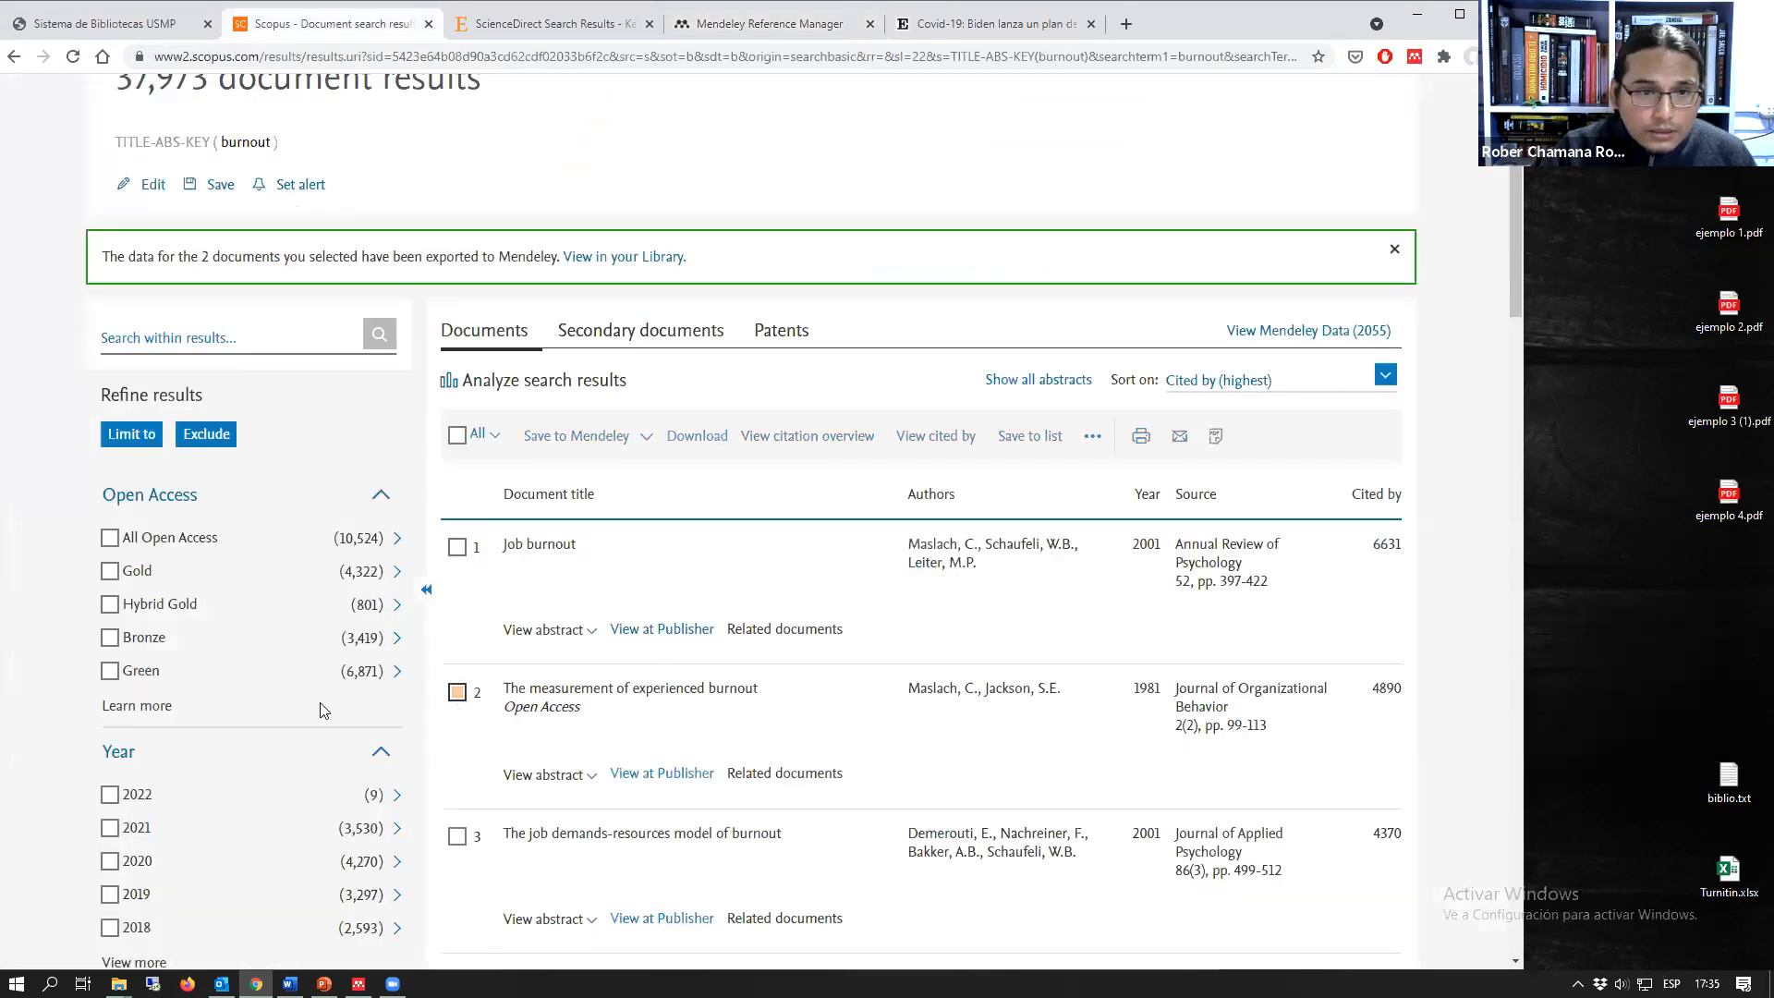
{"action": "left_click", "coordinate": [109, 538]}
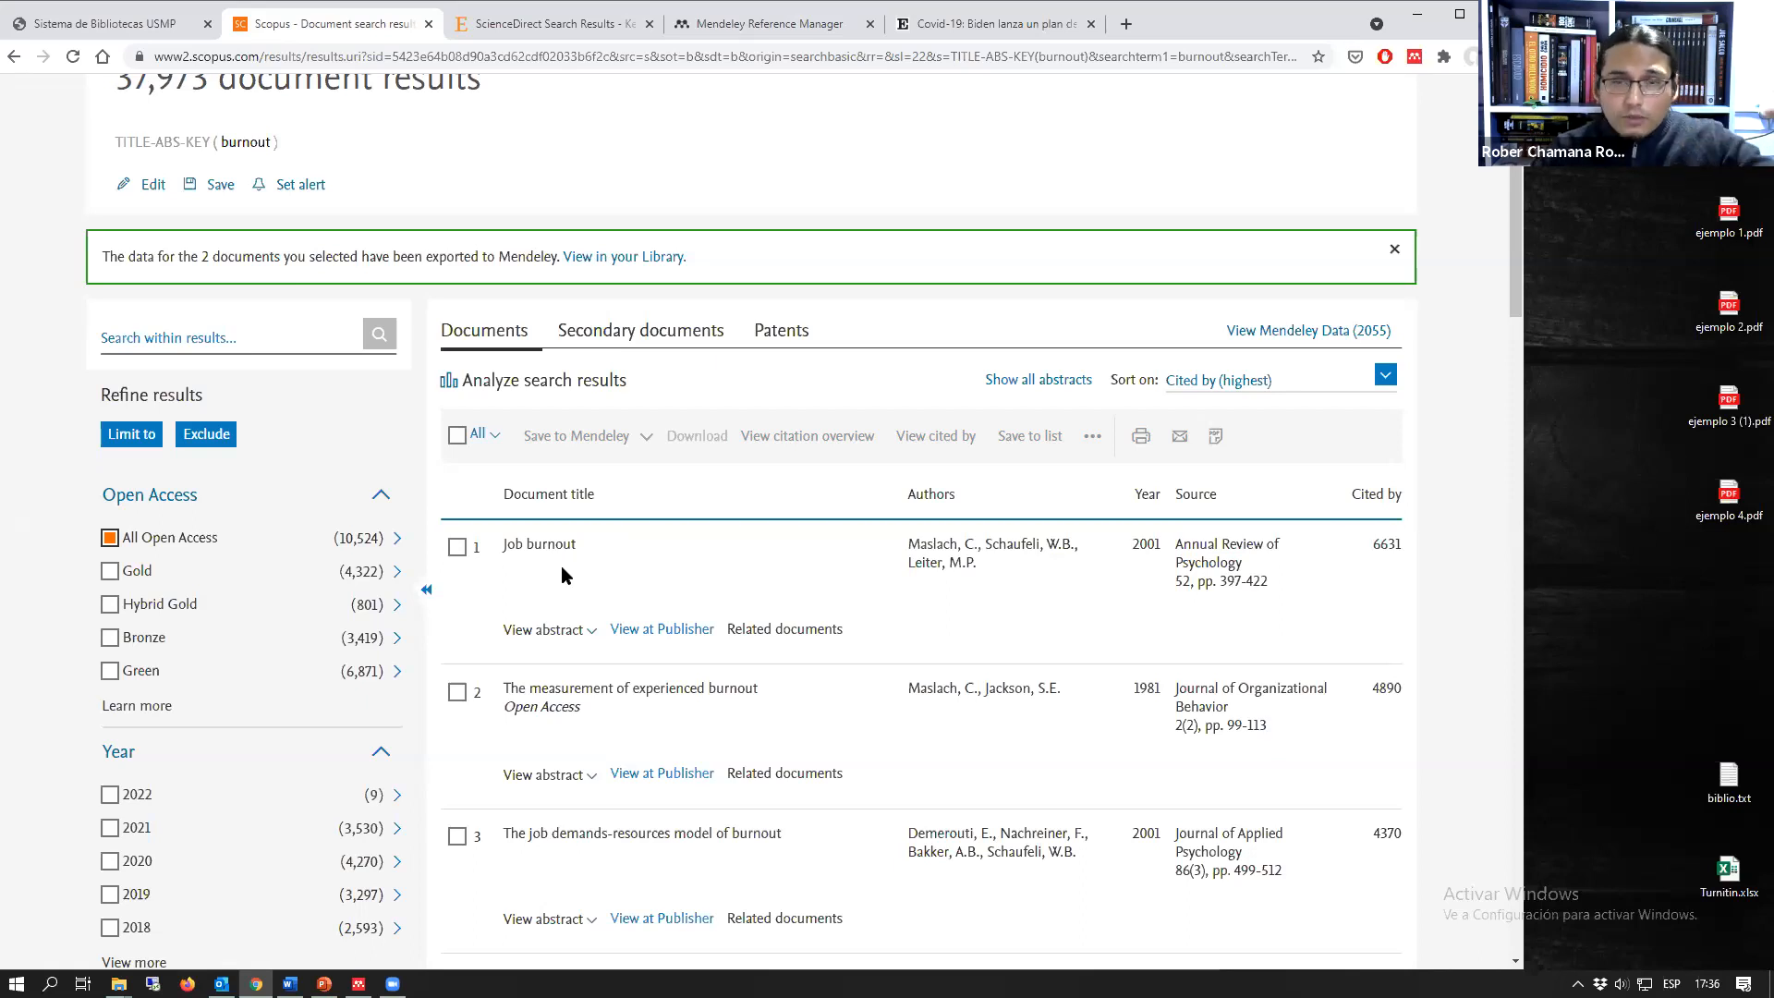
{"action": "left_click", "coordinate": [112, 442]}
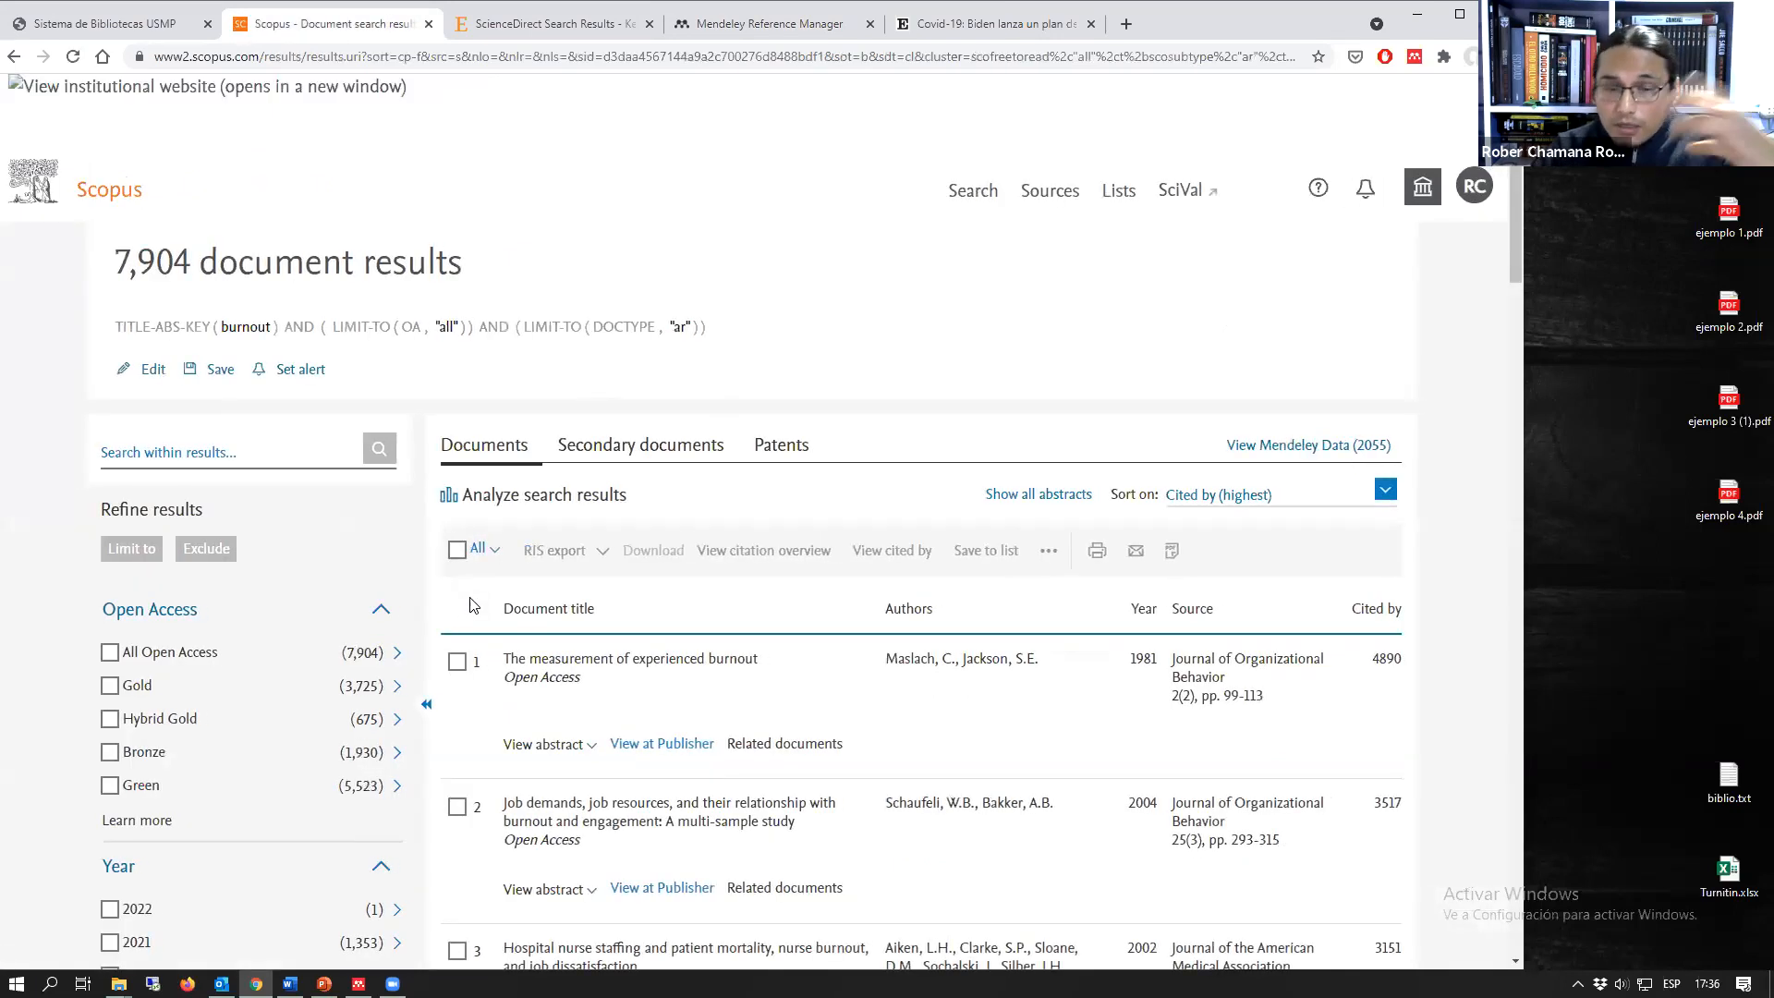
Step: Open the record of "The measurement of experienced burnout" in a new tab and reload it with www instead of www2 in the address
{"action": "scroll", "coordinate": [471, 606], "scroll_direction": "down", "scroll_amount": 2}
{"action": "right_click", "coordinate": [658, 475]}
{"action": "left_click", "coordinate": [776, 486]}
{"action": "left_click", "coordinate": [527, 23]}
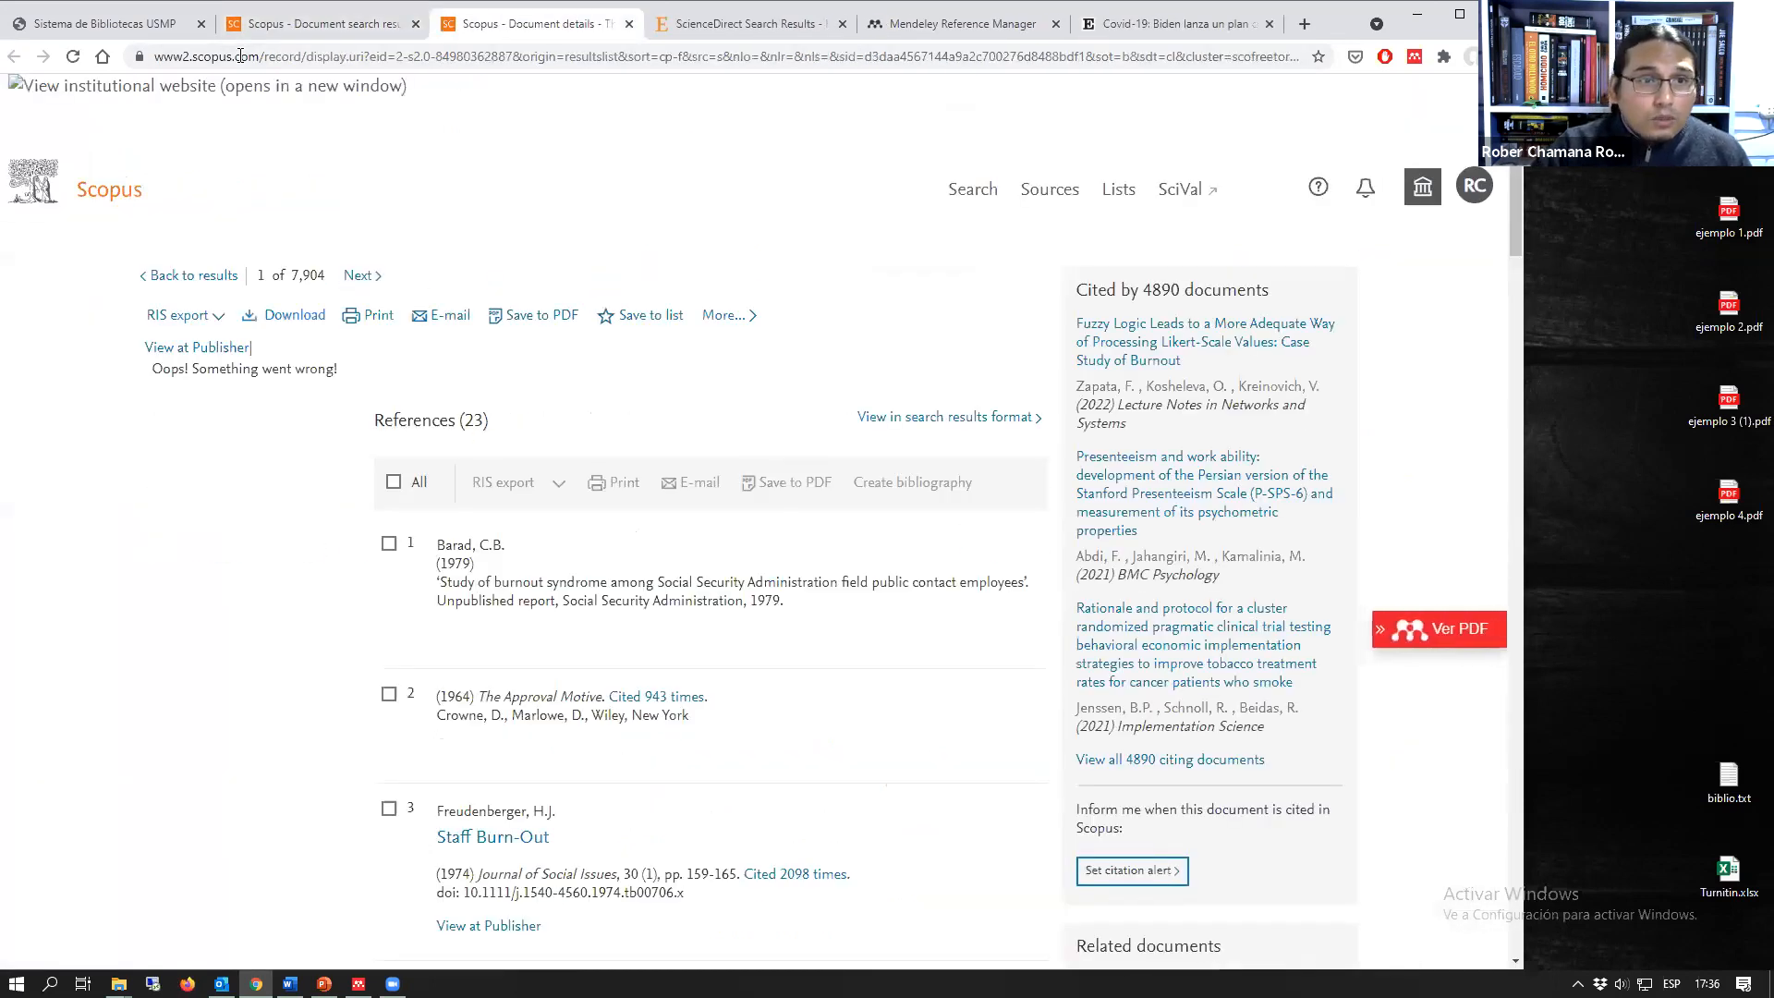
{"action": "left_click", "coordinate": [185, 59]}
{"action": "left_click", "coordinate": [189, 57]}
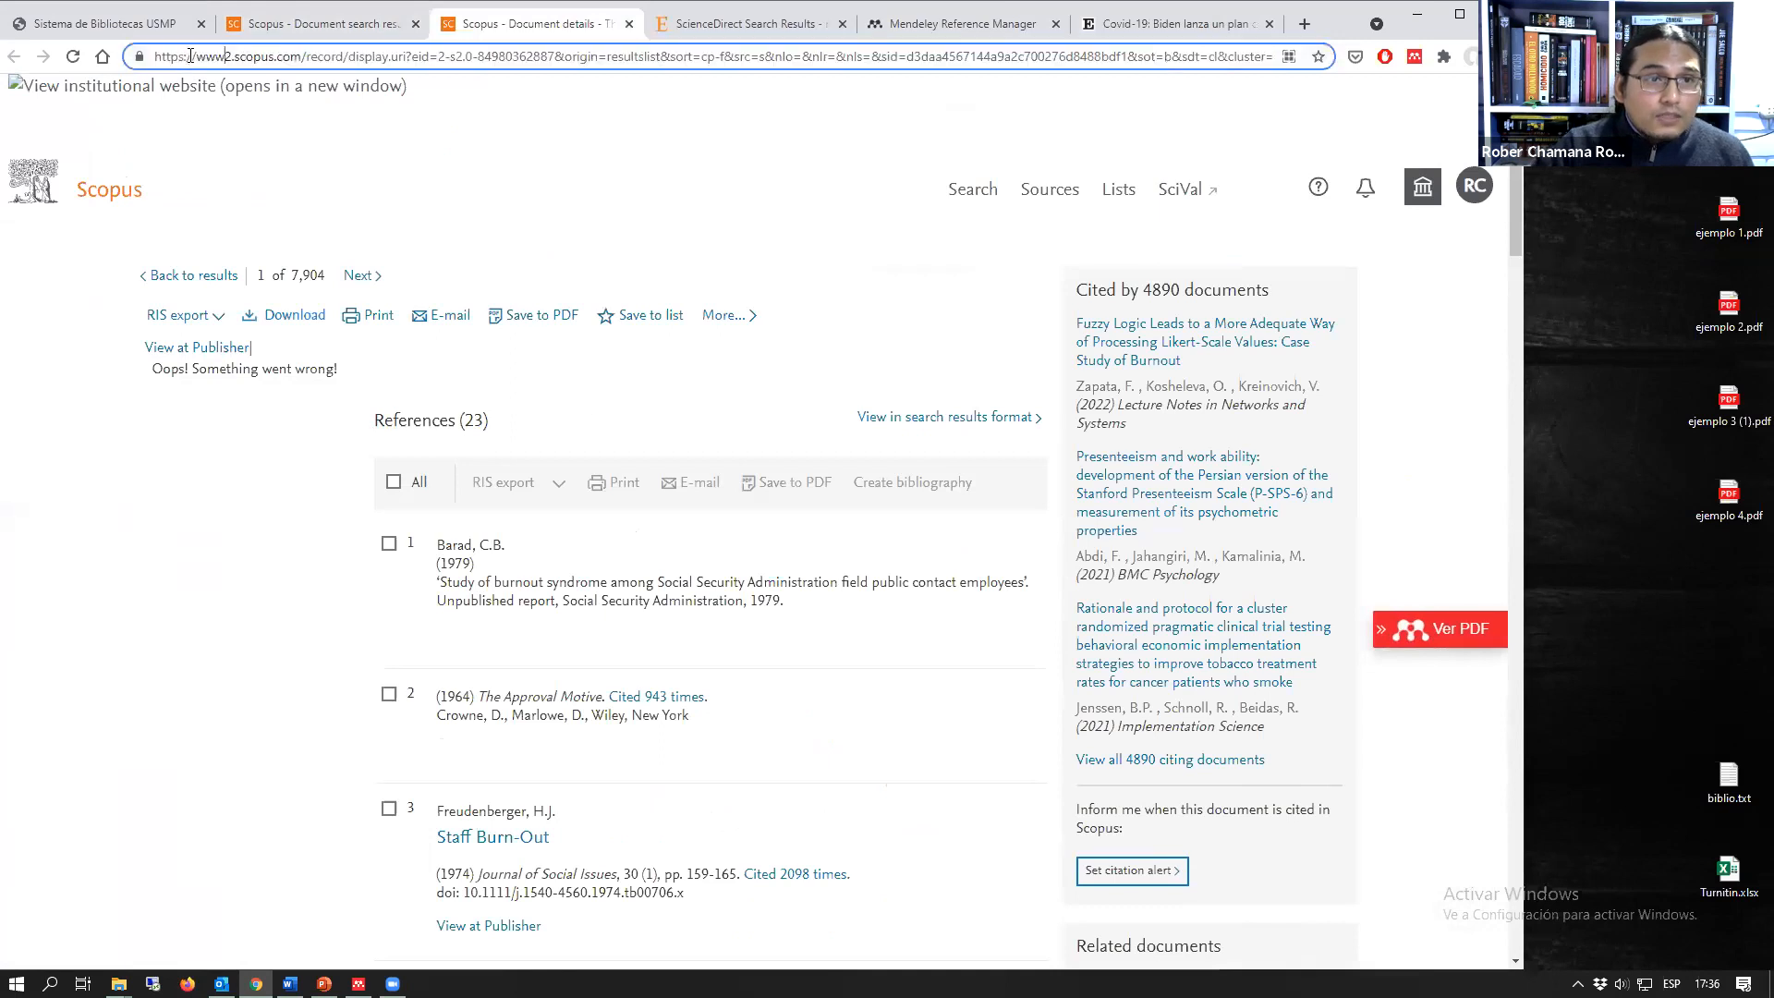
{"action": "key", "text": "Delete"}
{"action": "key", "text": "Return"}
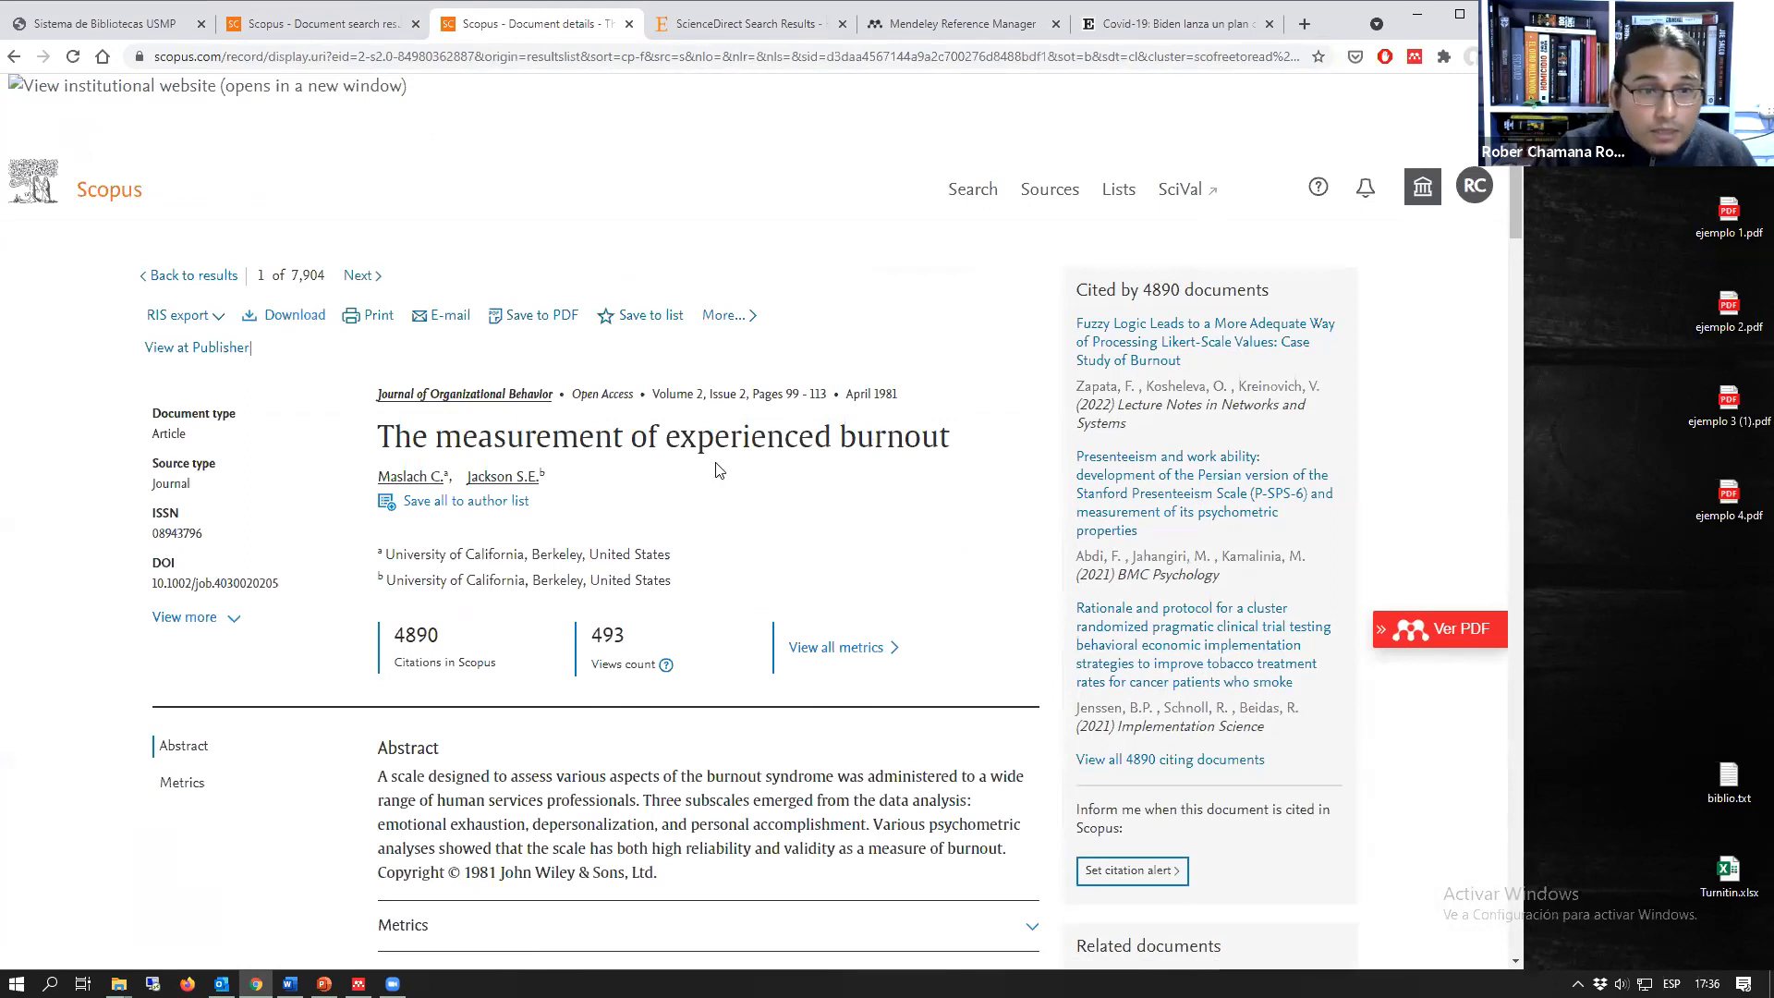
Step: Request the article's download, install the Scopus Document Download Manager extension in Chrome, and close the web store page
{"action": "left_click", "coordinate": [285, 315]}
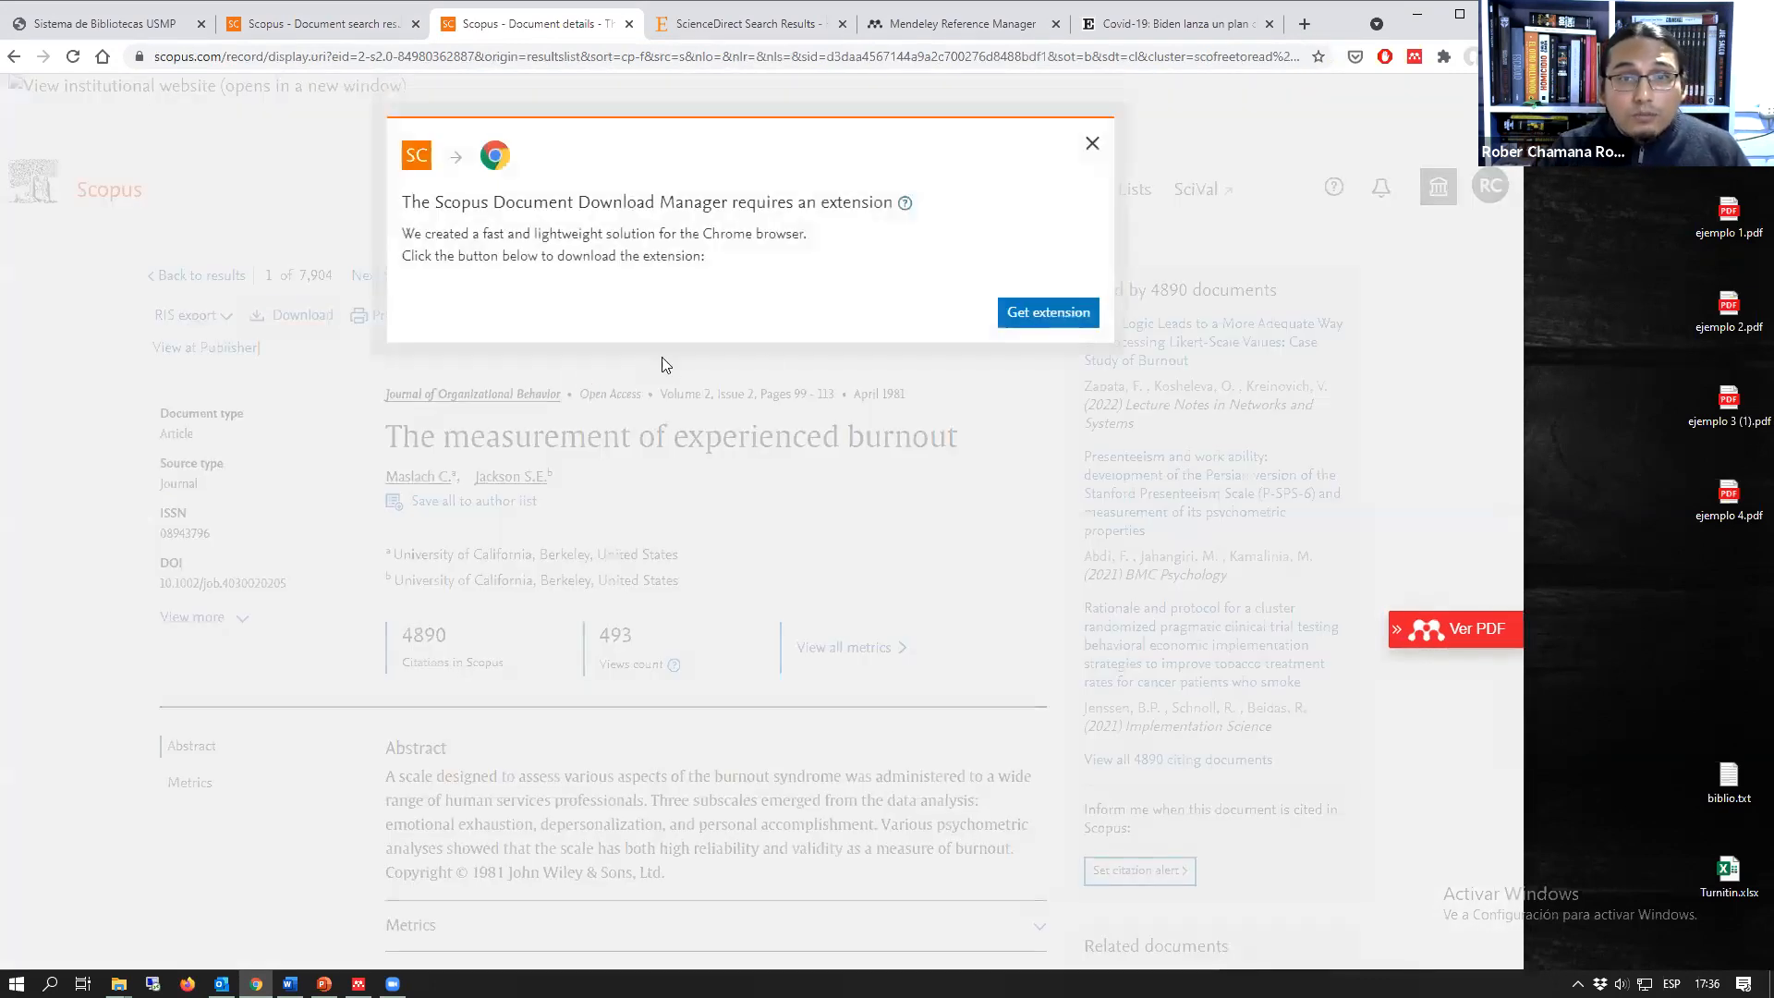
{"action": "left_click", "coordinate": [1031, 314]}
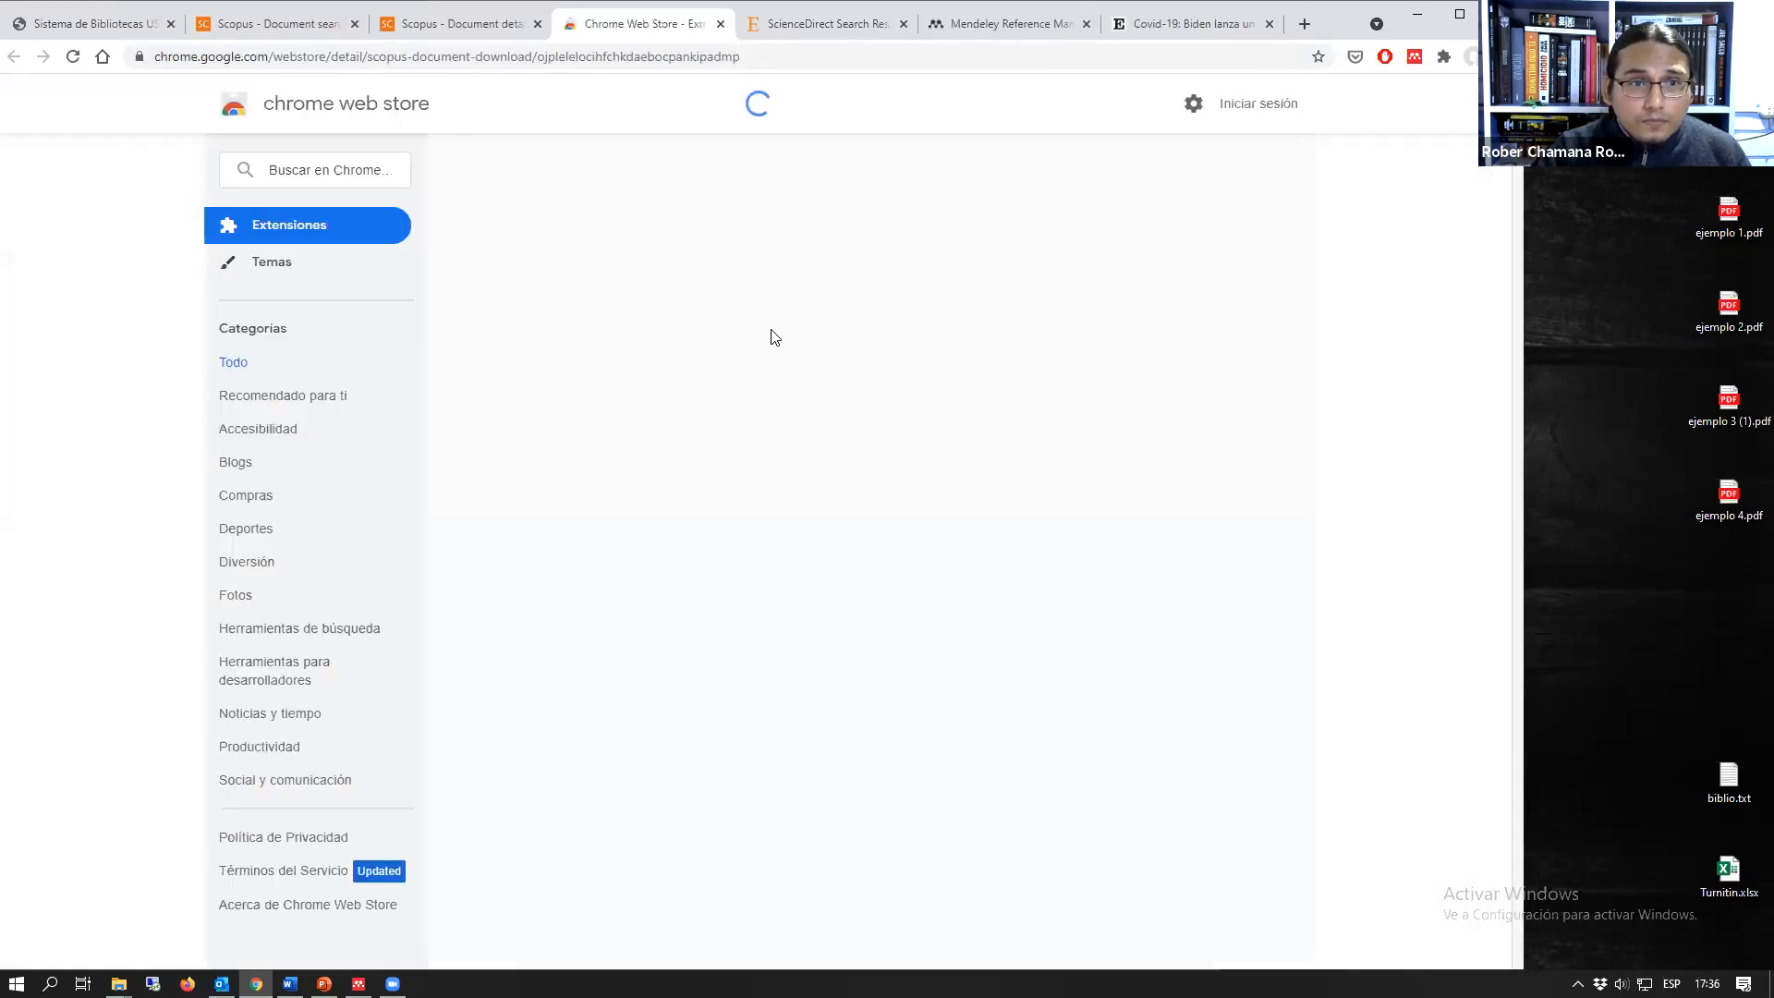
{"action": "left_click", "coordinate": [1137, 235]}
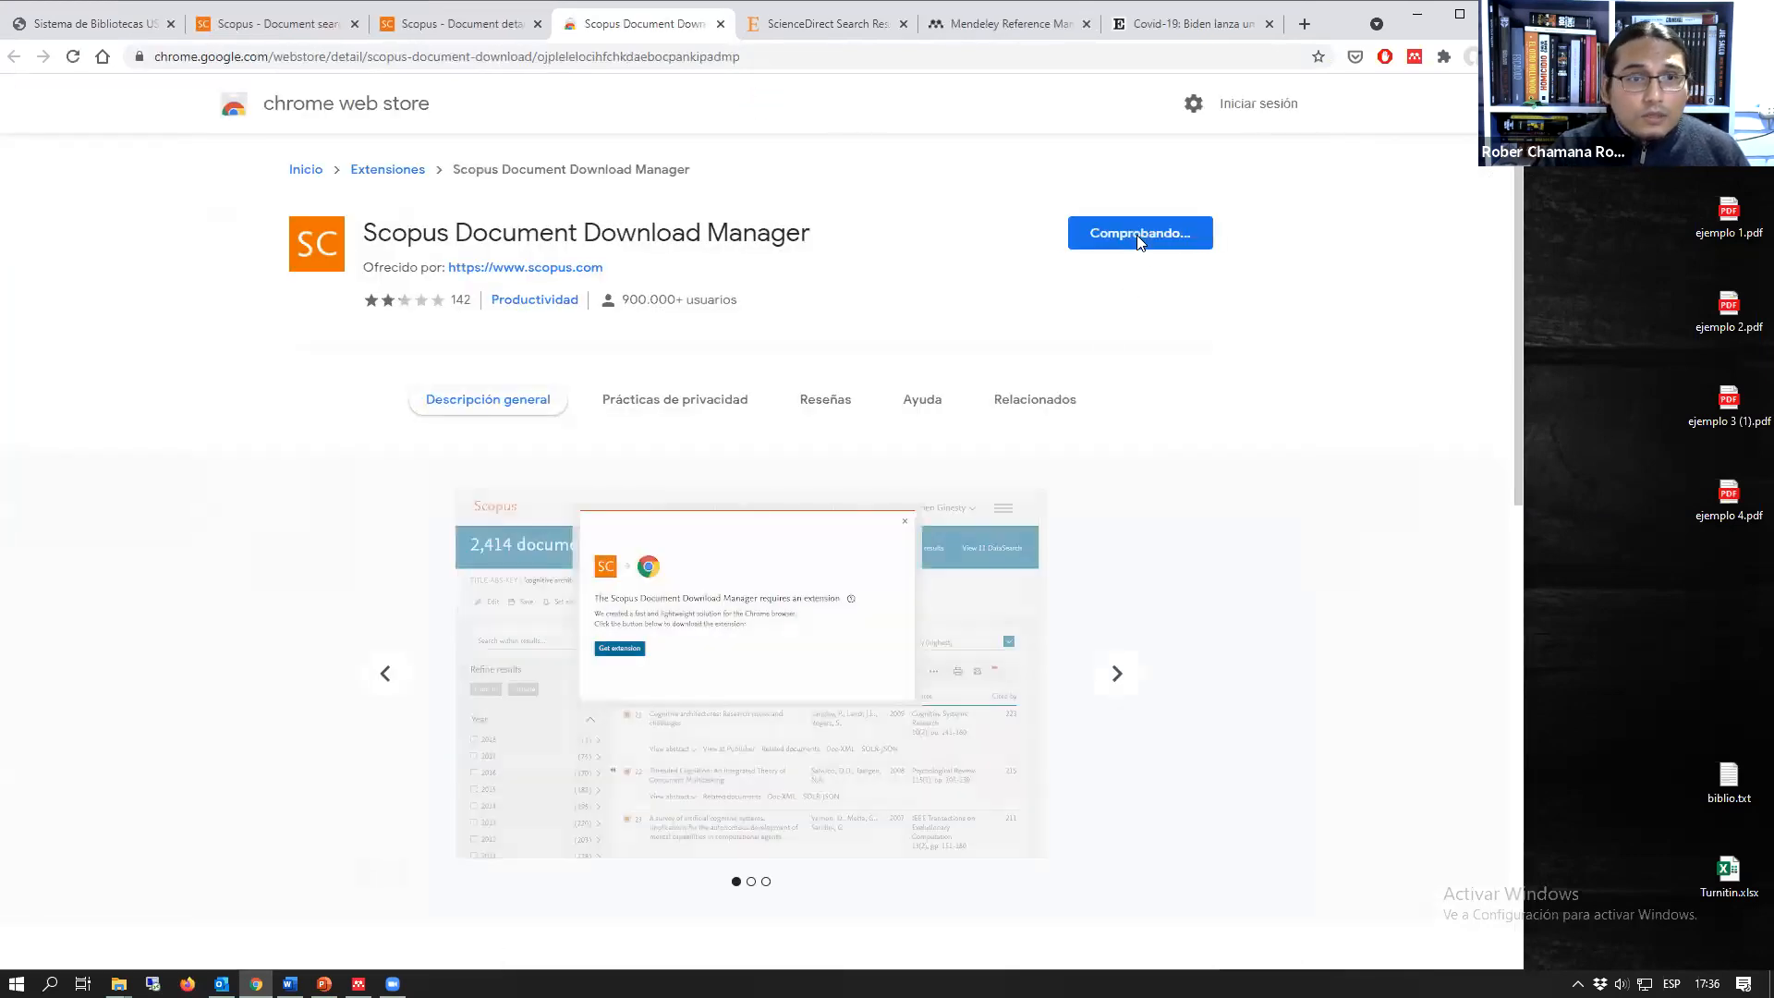
{"action": "left_click", "coordinate": [811, 247]}
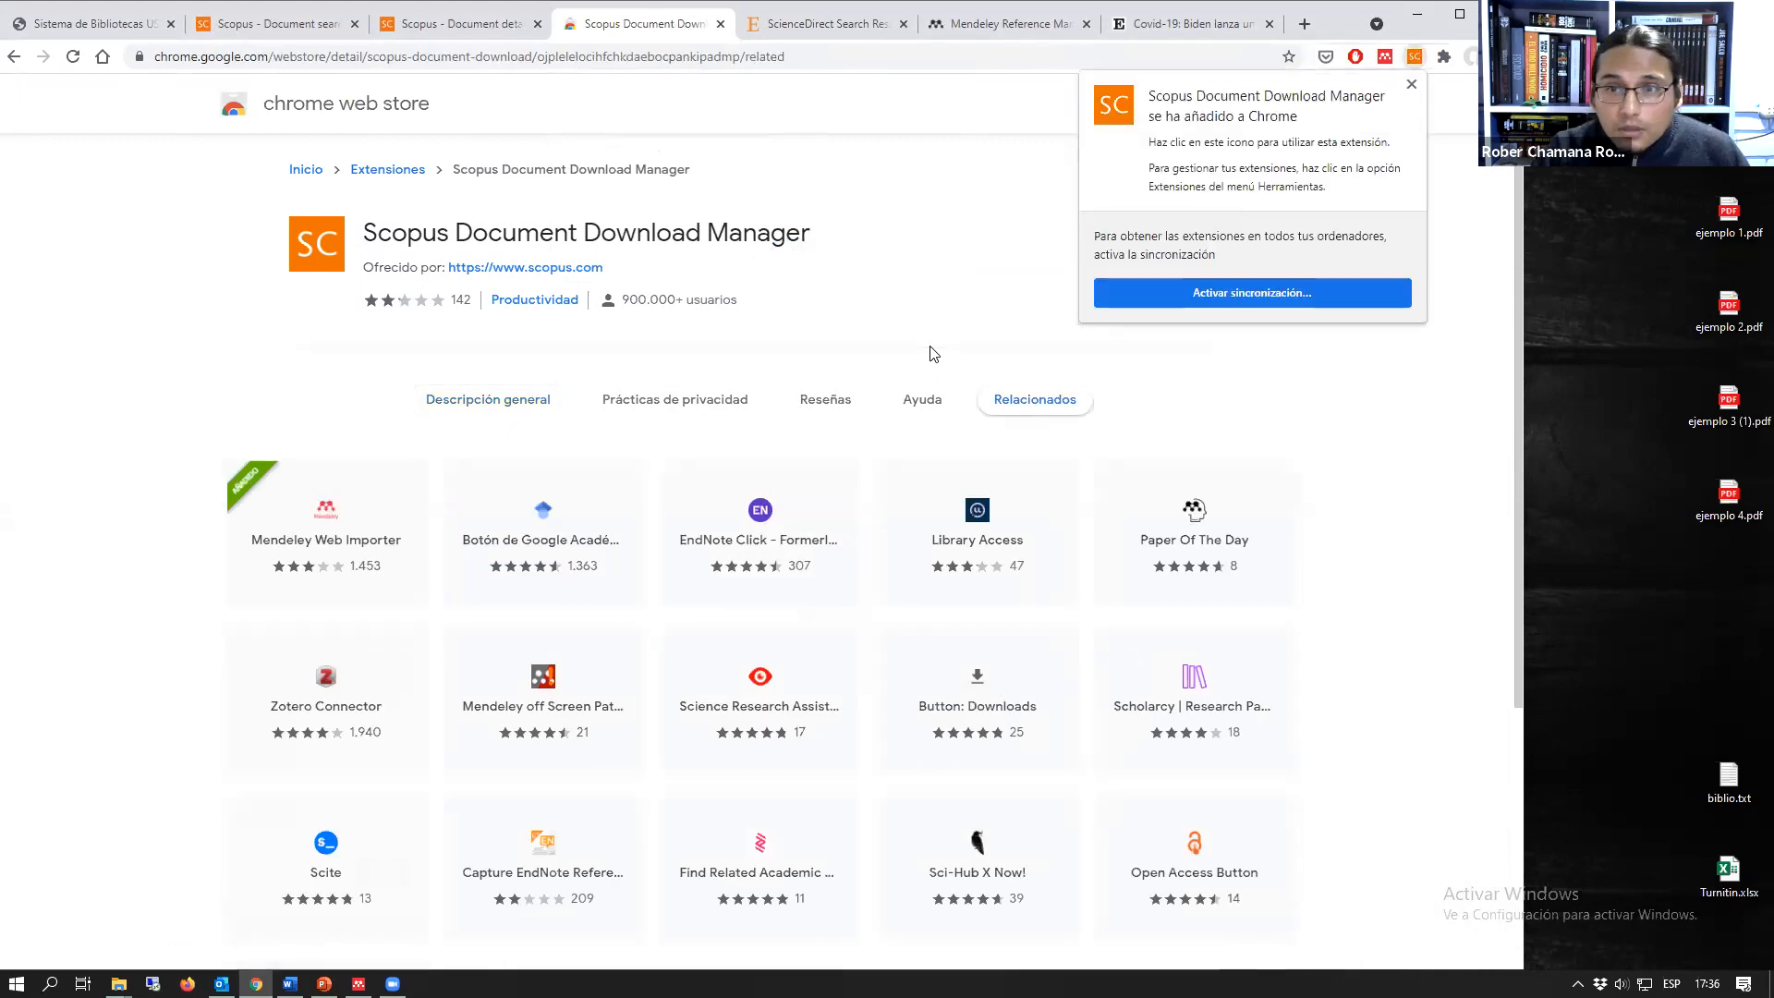
{"action": "left_click", "coordinate": [1412, 86]}
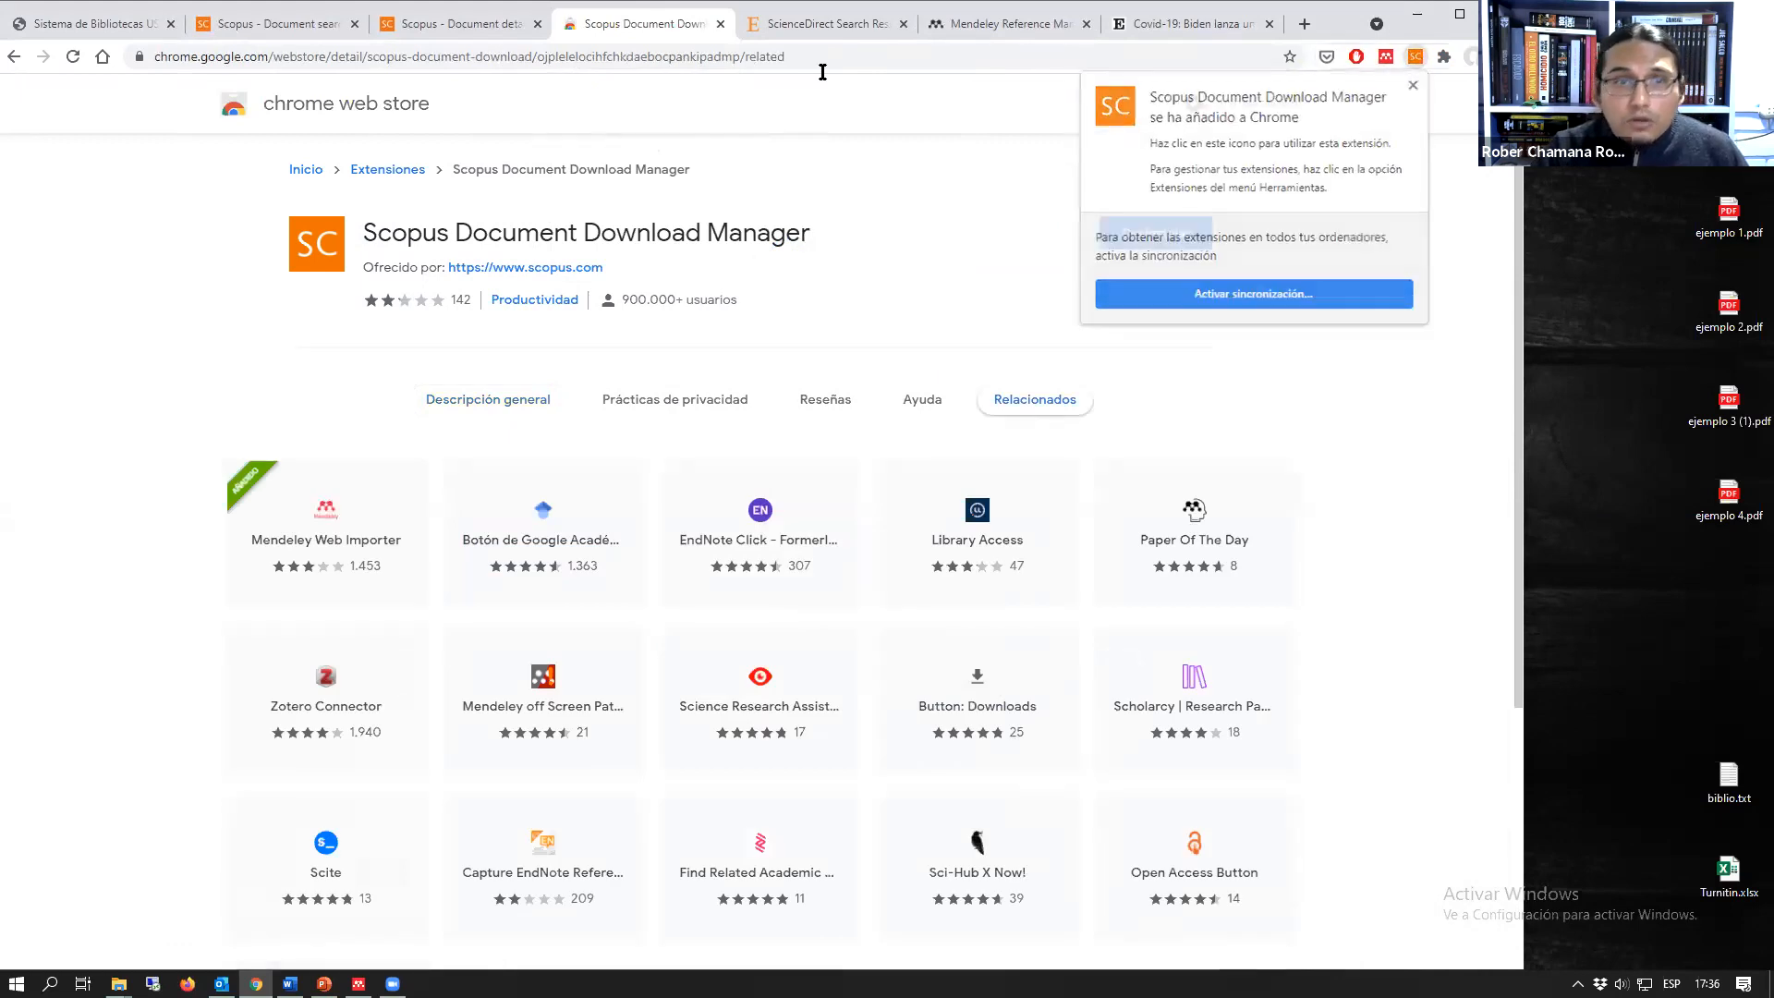
{"action": "key", "text": "ctrl+w"}
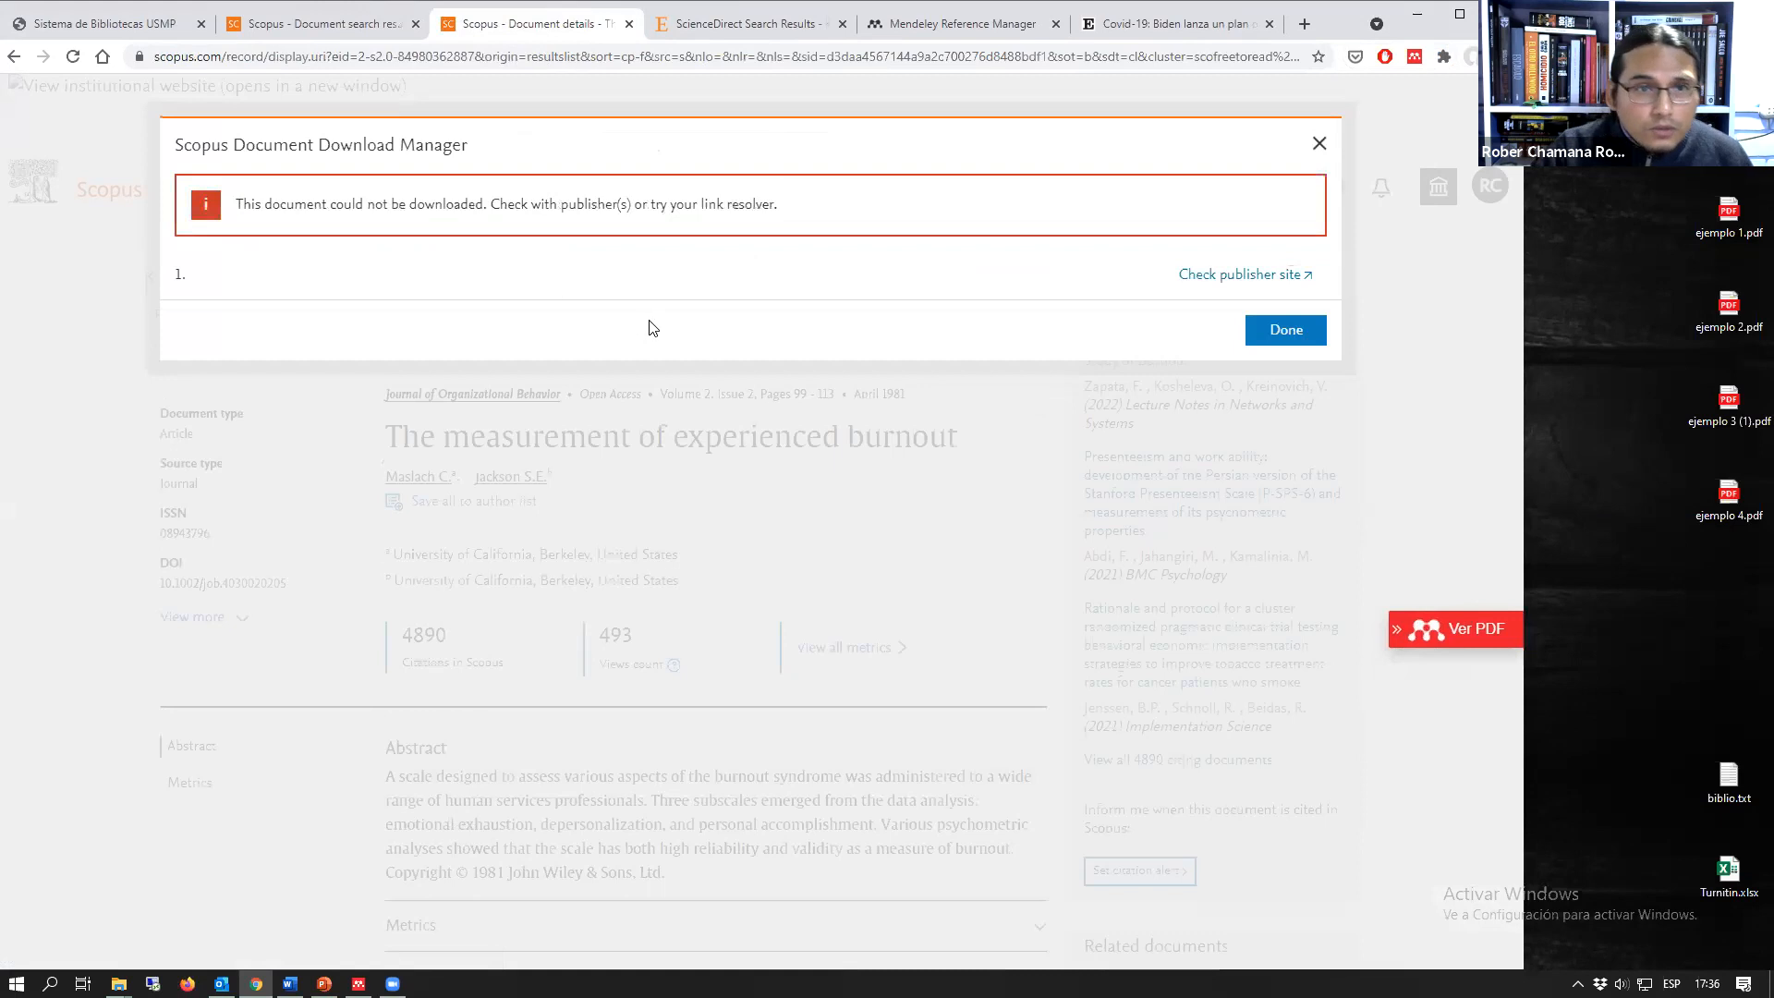
Step: Open "The measurement of experienced burnout" on the publisher's site and download its PDF
{"action": "left_click", "coordinate": [1228, 275]}
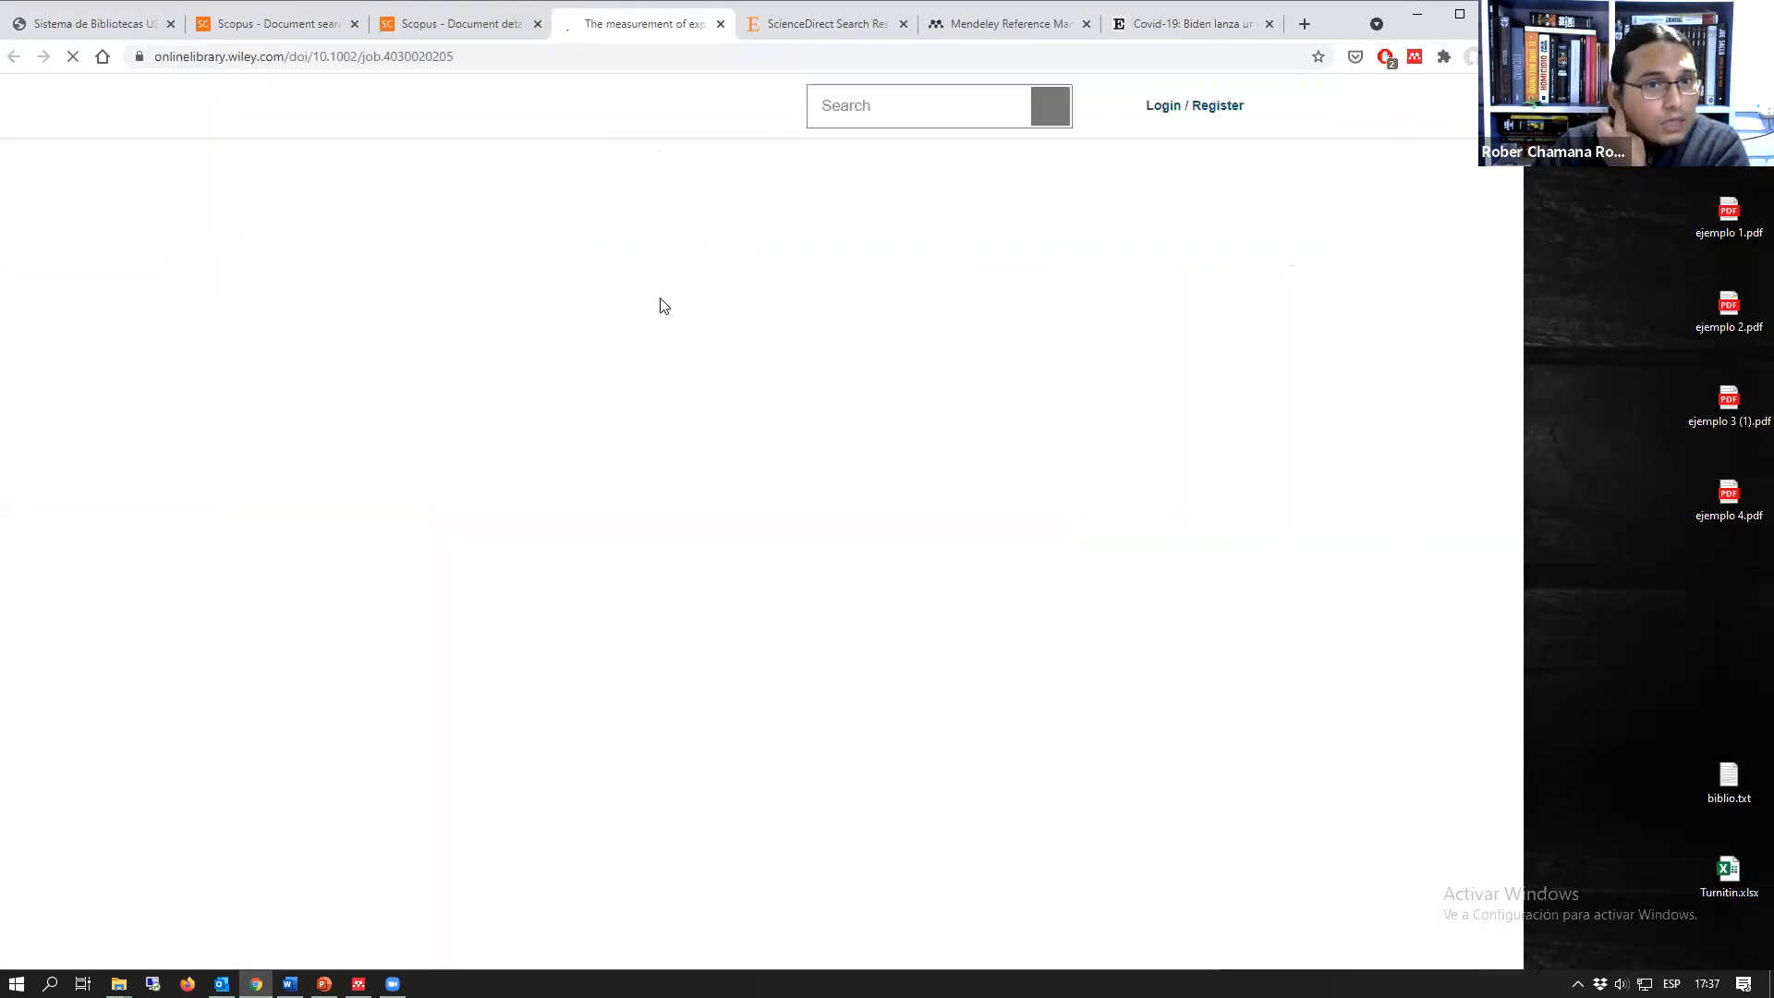
{"action": "left_click", "coordinate": [726, 462]}
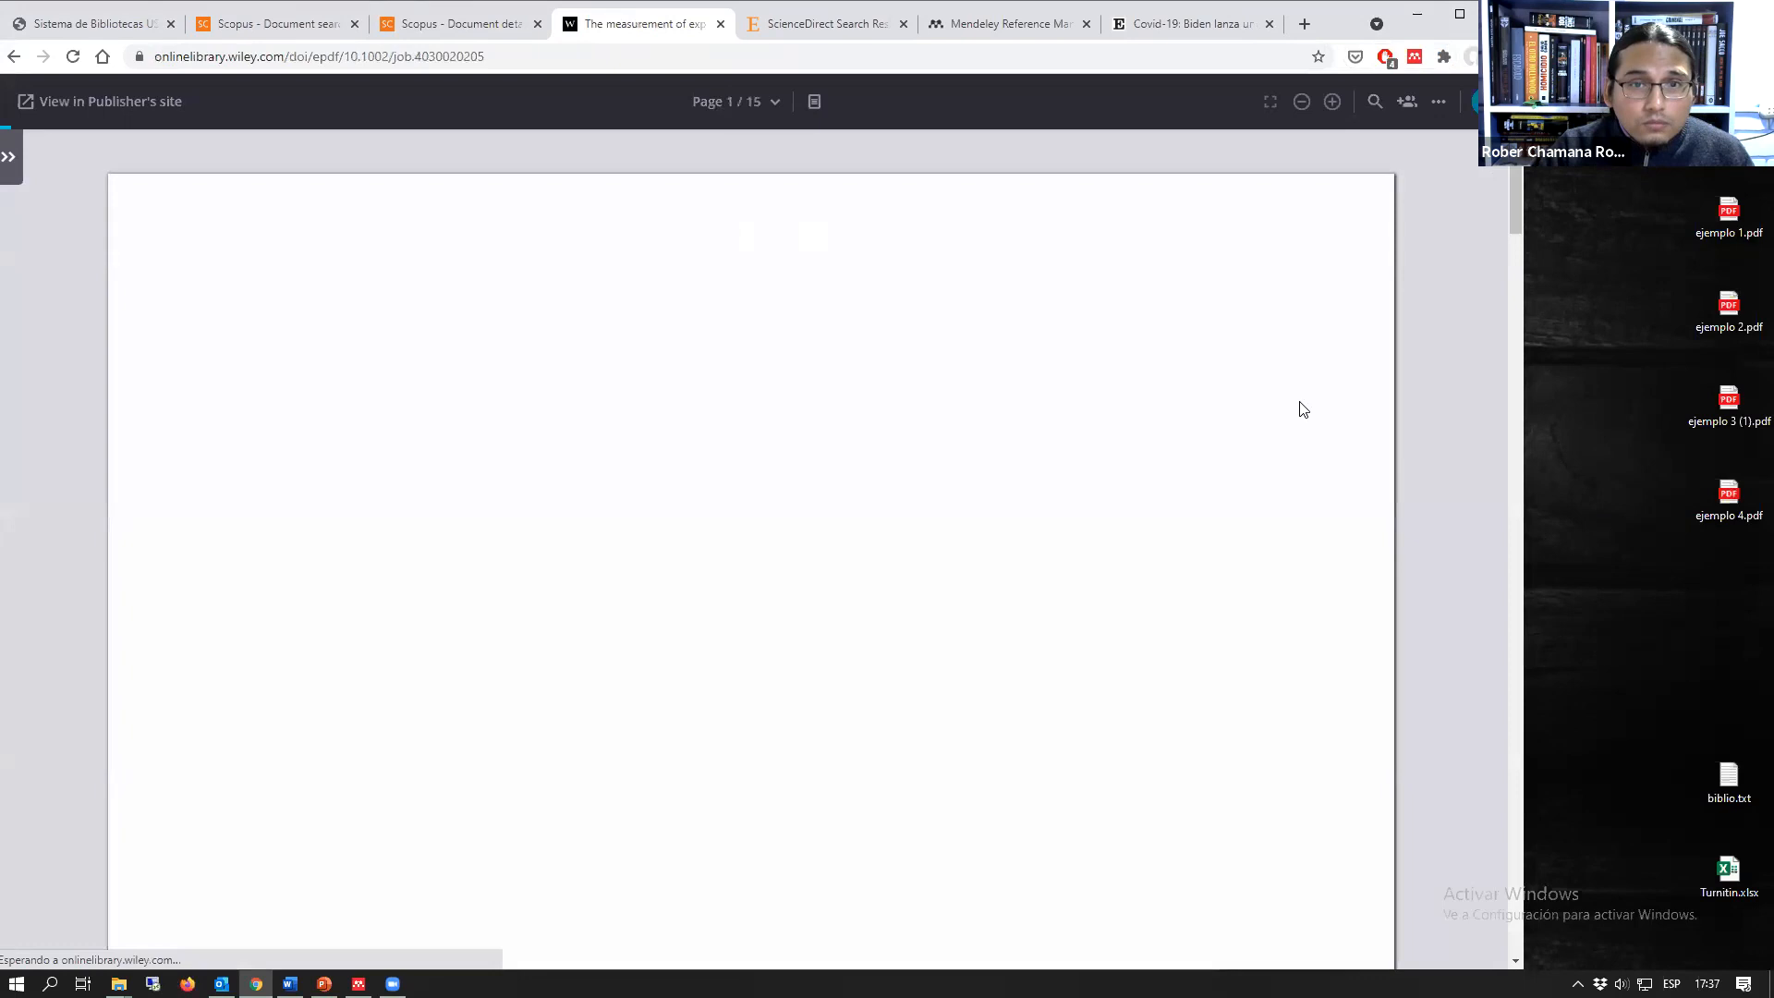
{"action": "left_click", "coordinate": [1440, 106]}
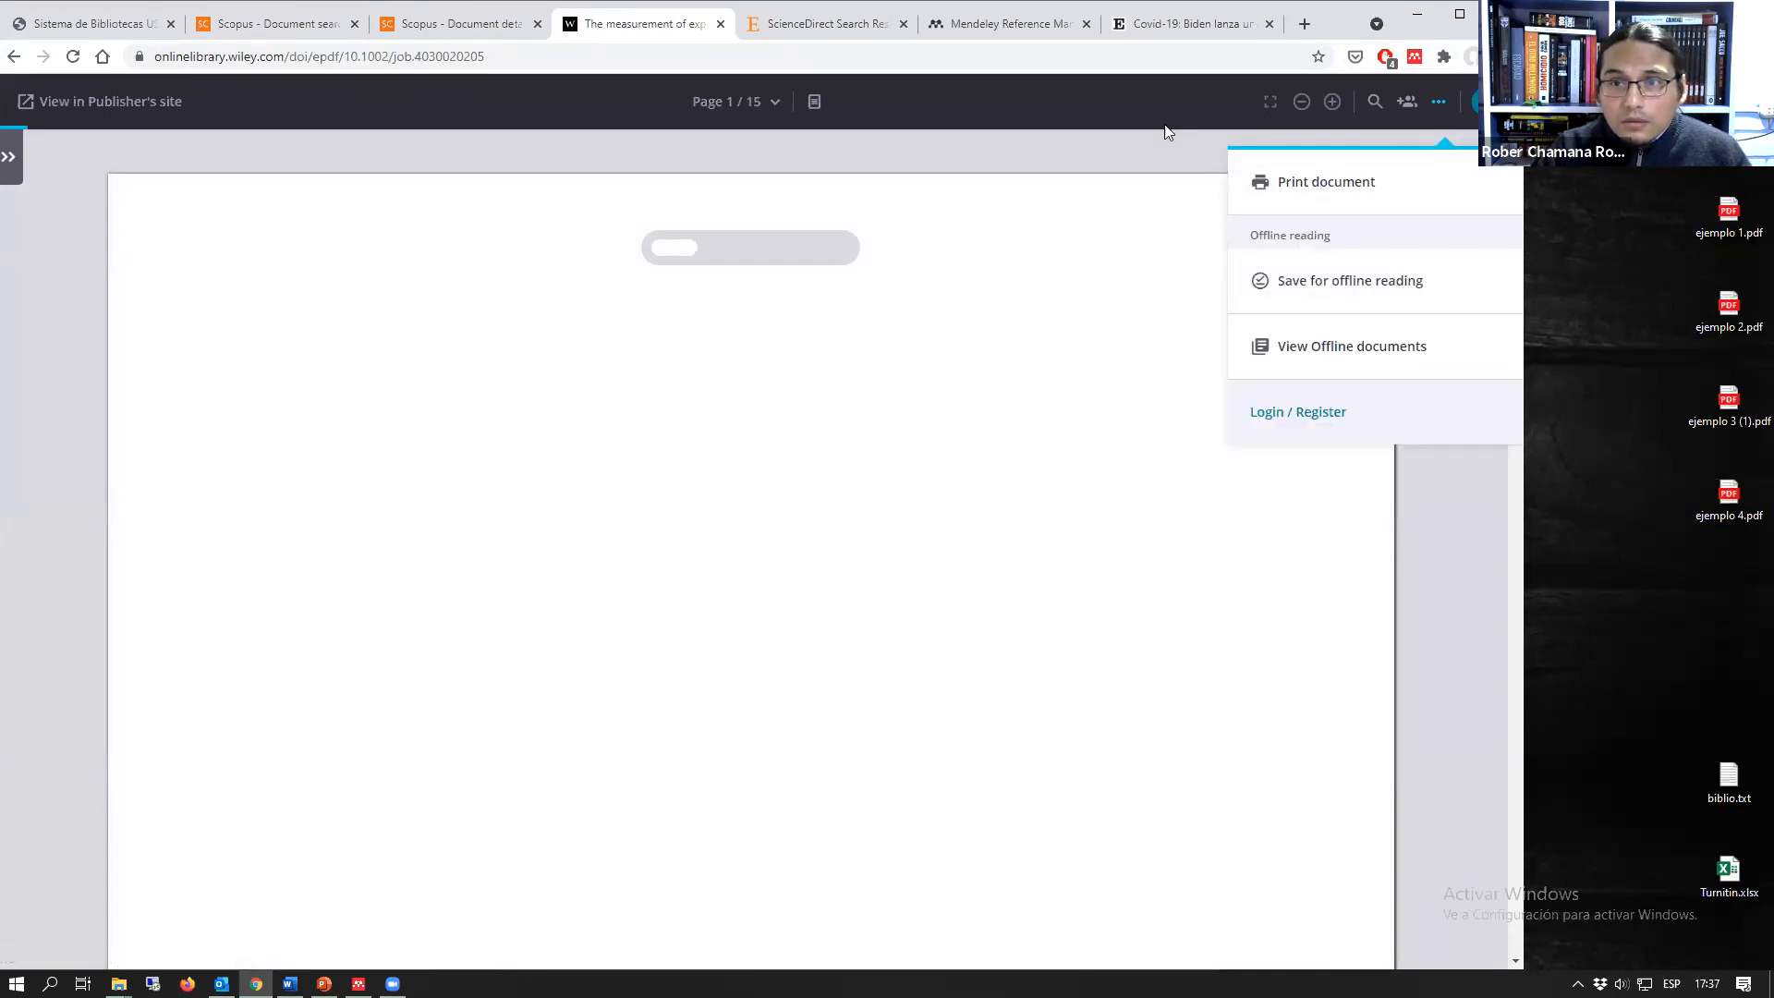
{"action": "left_click", "coordinate": [1443, 105]}
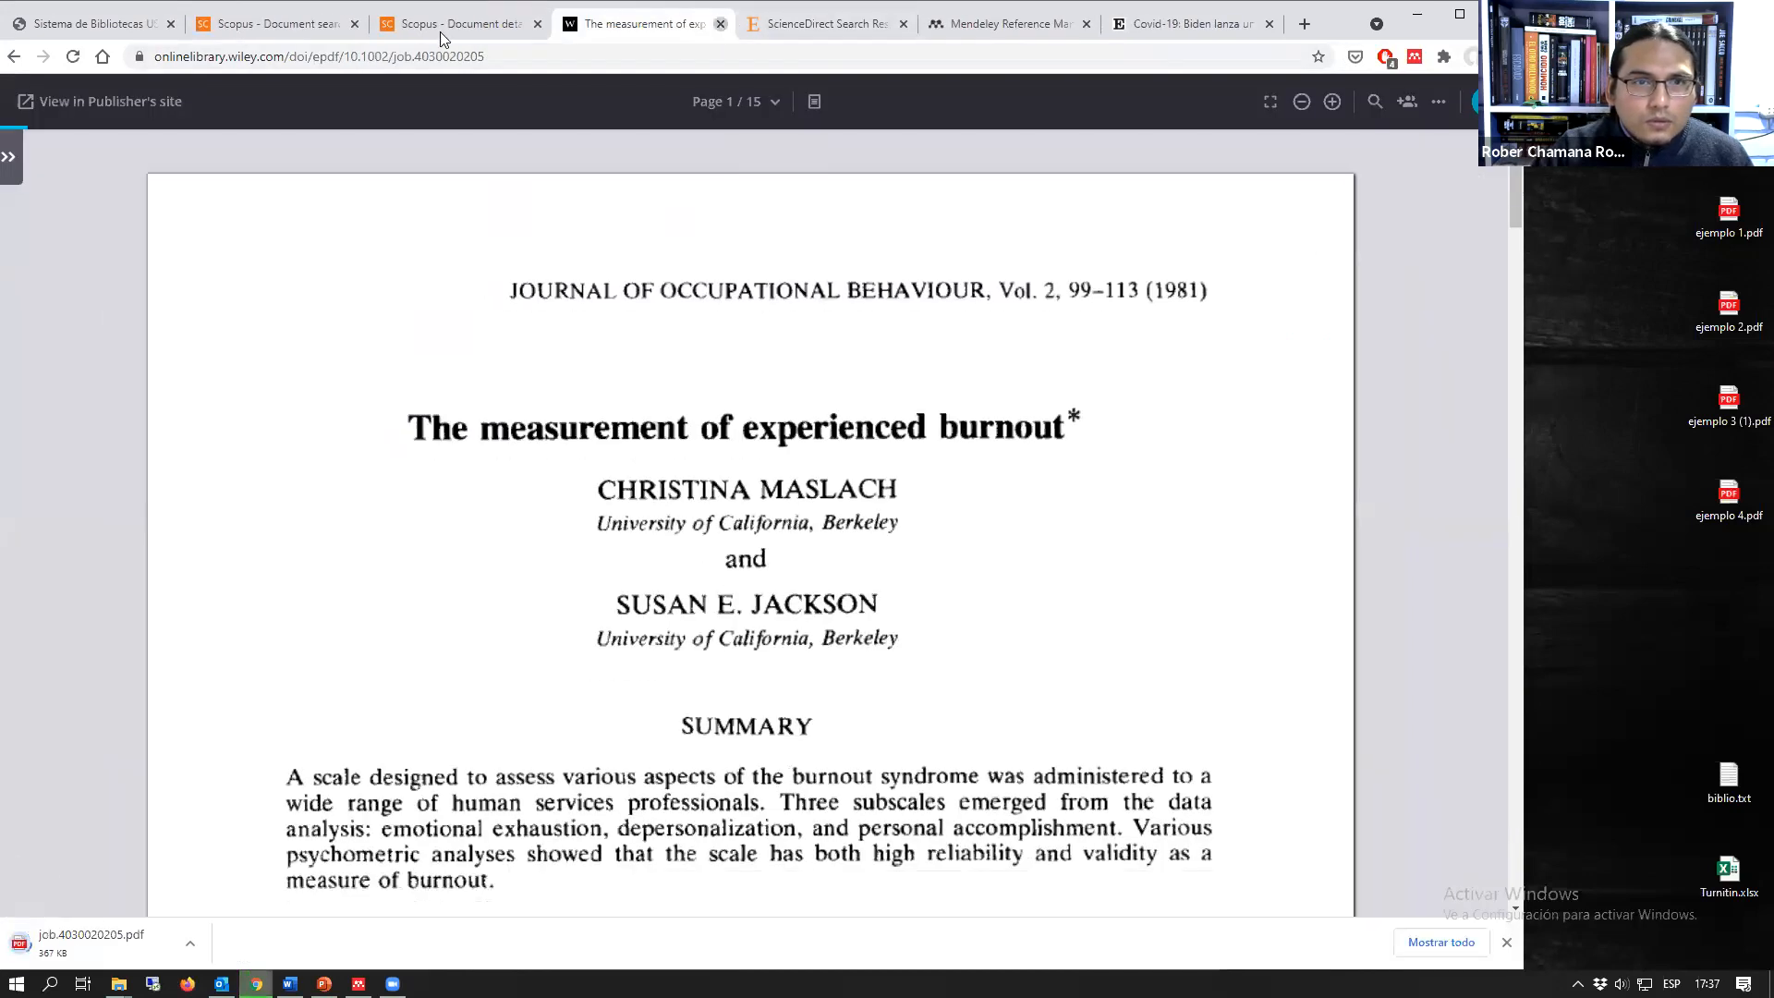
Step: Close the publisher's PDF page and the Scopus record, and return to the filtered Scopus results
{"action": "left_click", "coordinate": [721, 24]}
{"action": "left_click", "coordinate": [518, 24]}
{"action": "left_click", "coordinate": [536, 24]}
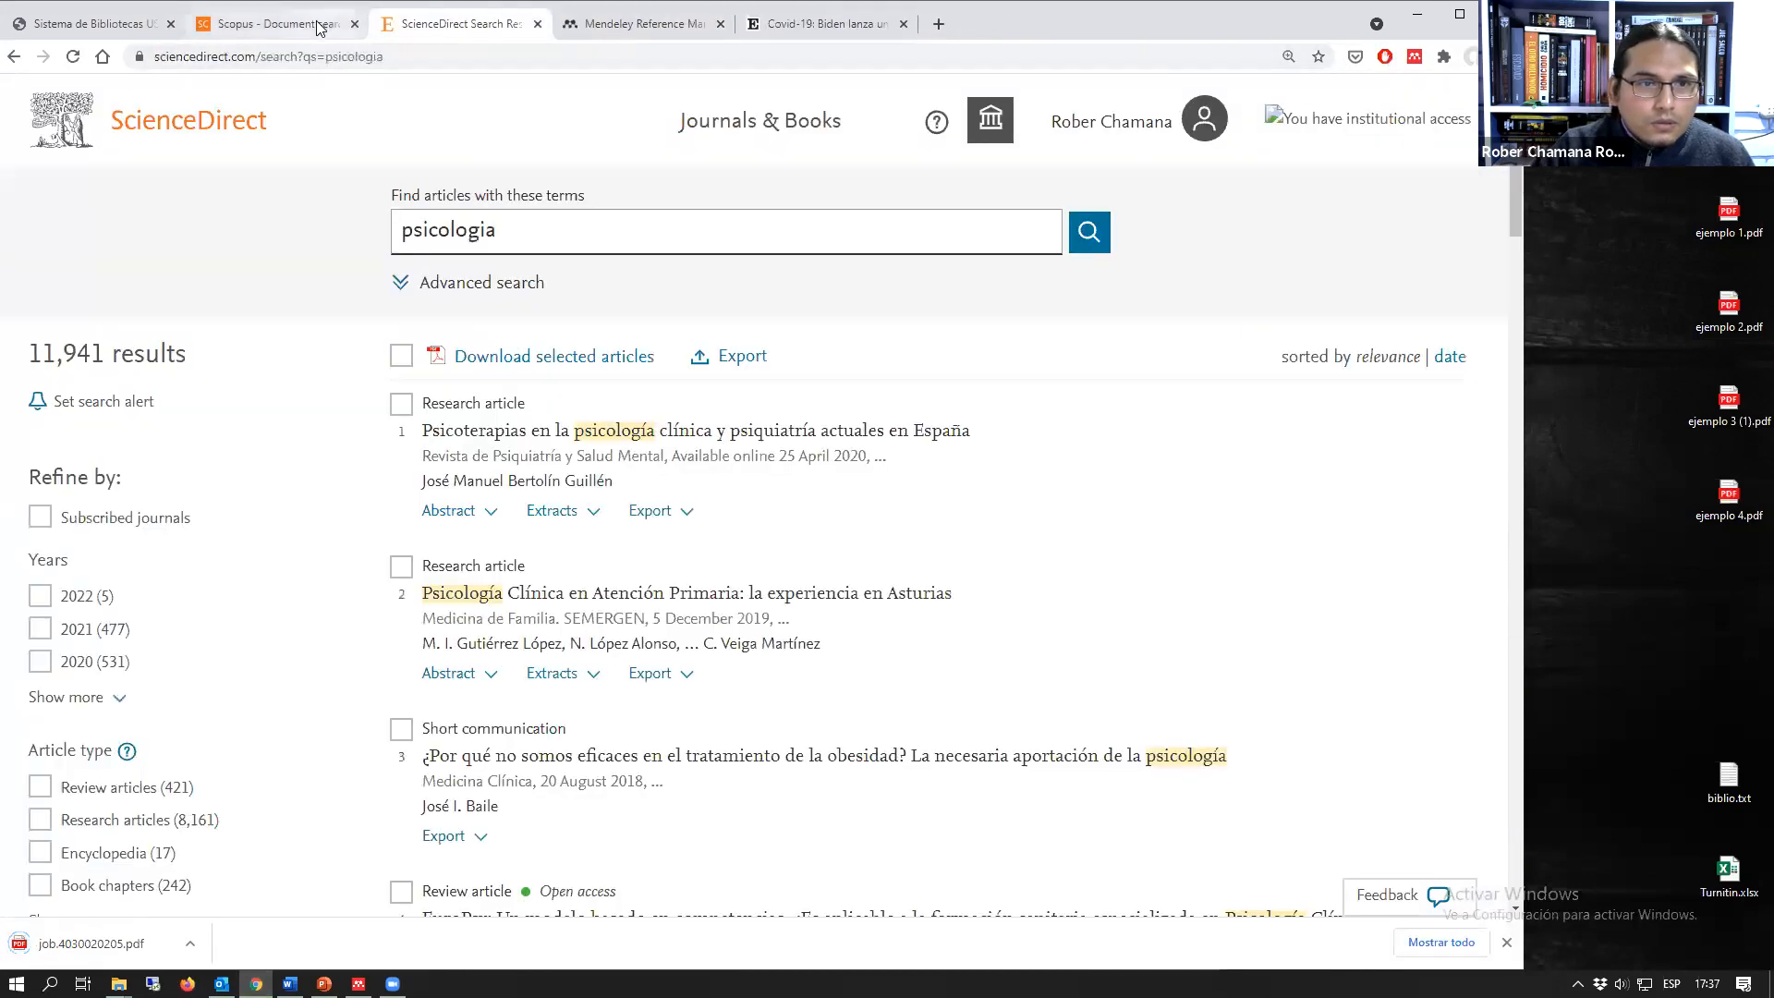
{"action": "left_click", "coordinate": [325, 26]}
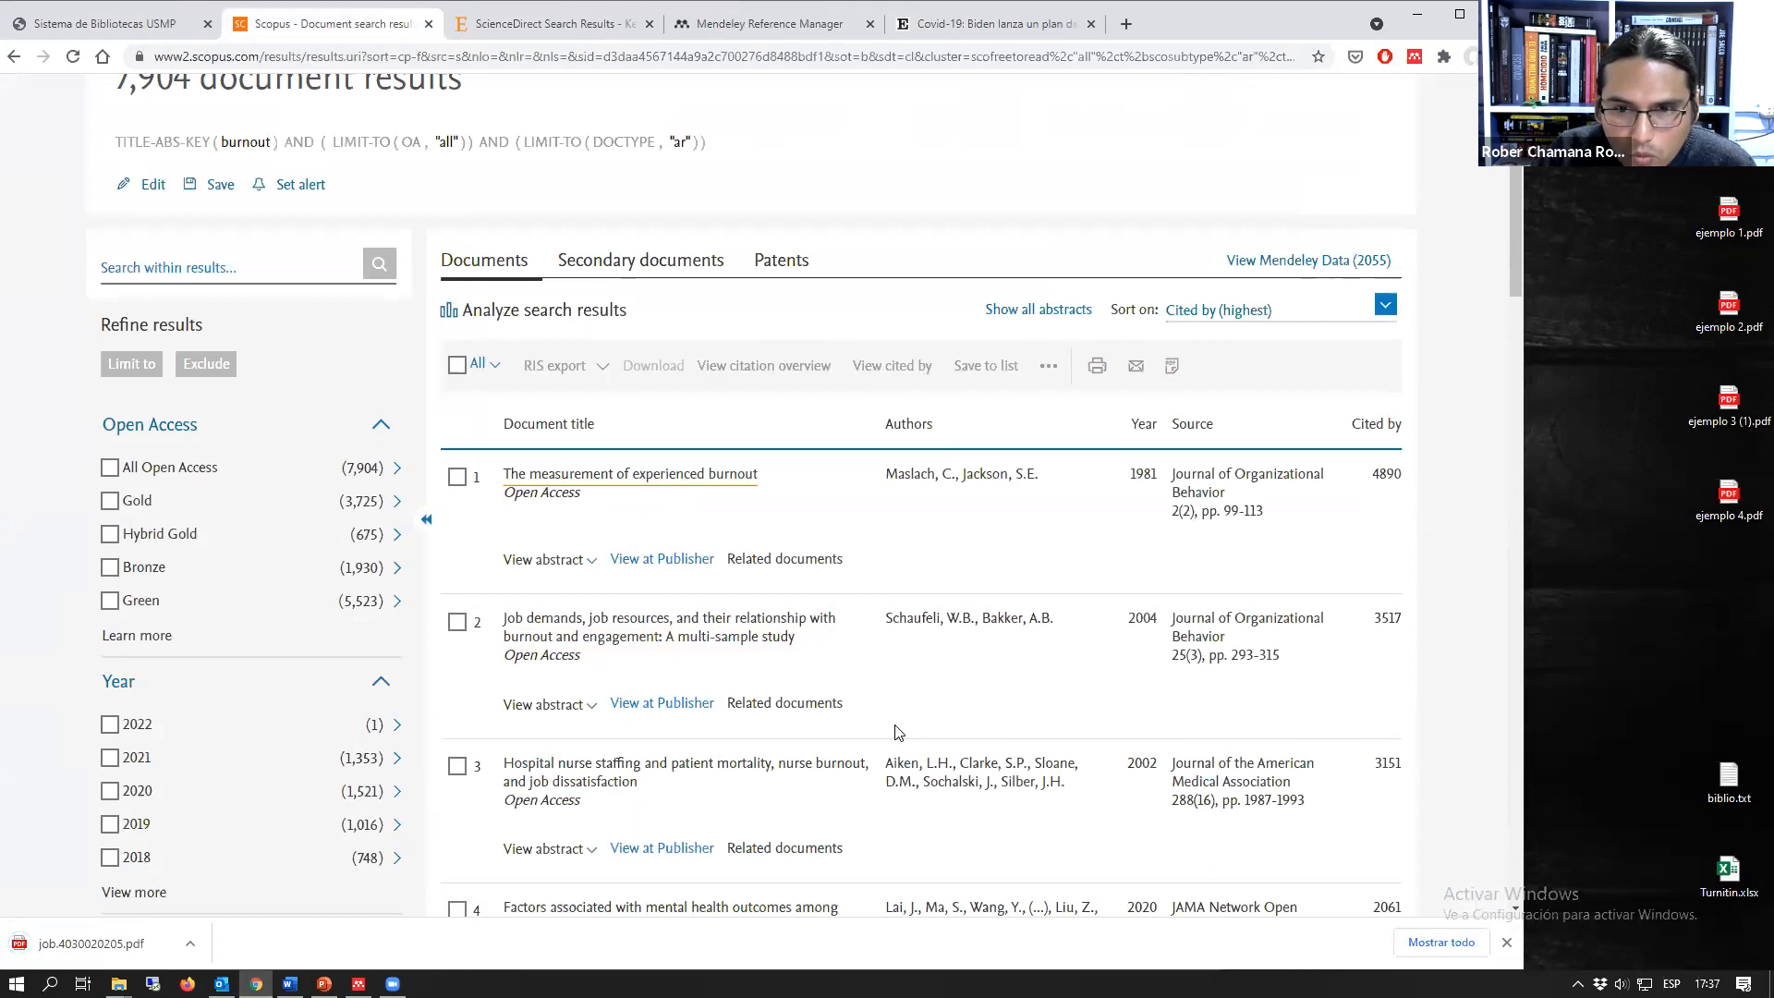
Step: Open the Scopus record on mental health outcomes among health care workers, download its PDF from JAMA Network Open, and close that page
{"action": "scroll", "coordinate": [901, 730], "scroll_direction": "down", "scroll_amount": 2}
{"action": "scroll", "coordinate": [901, 729], "scroll_direction": "down", "scroll_amount": 2}
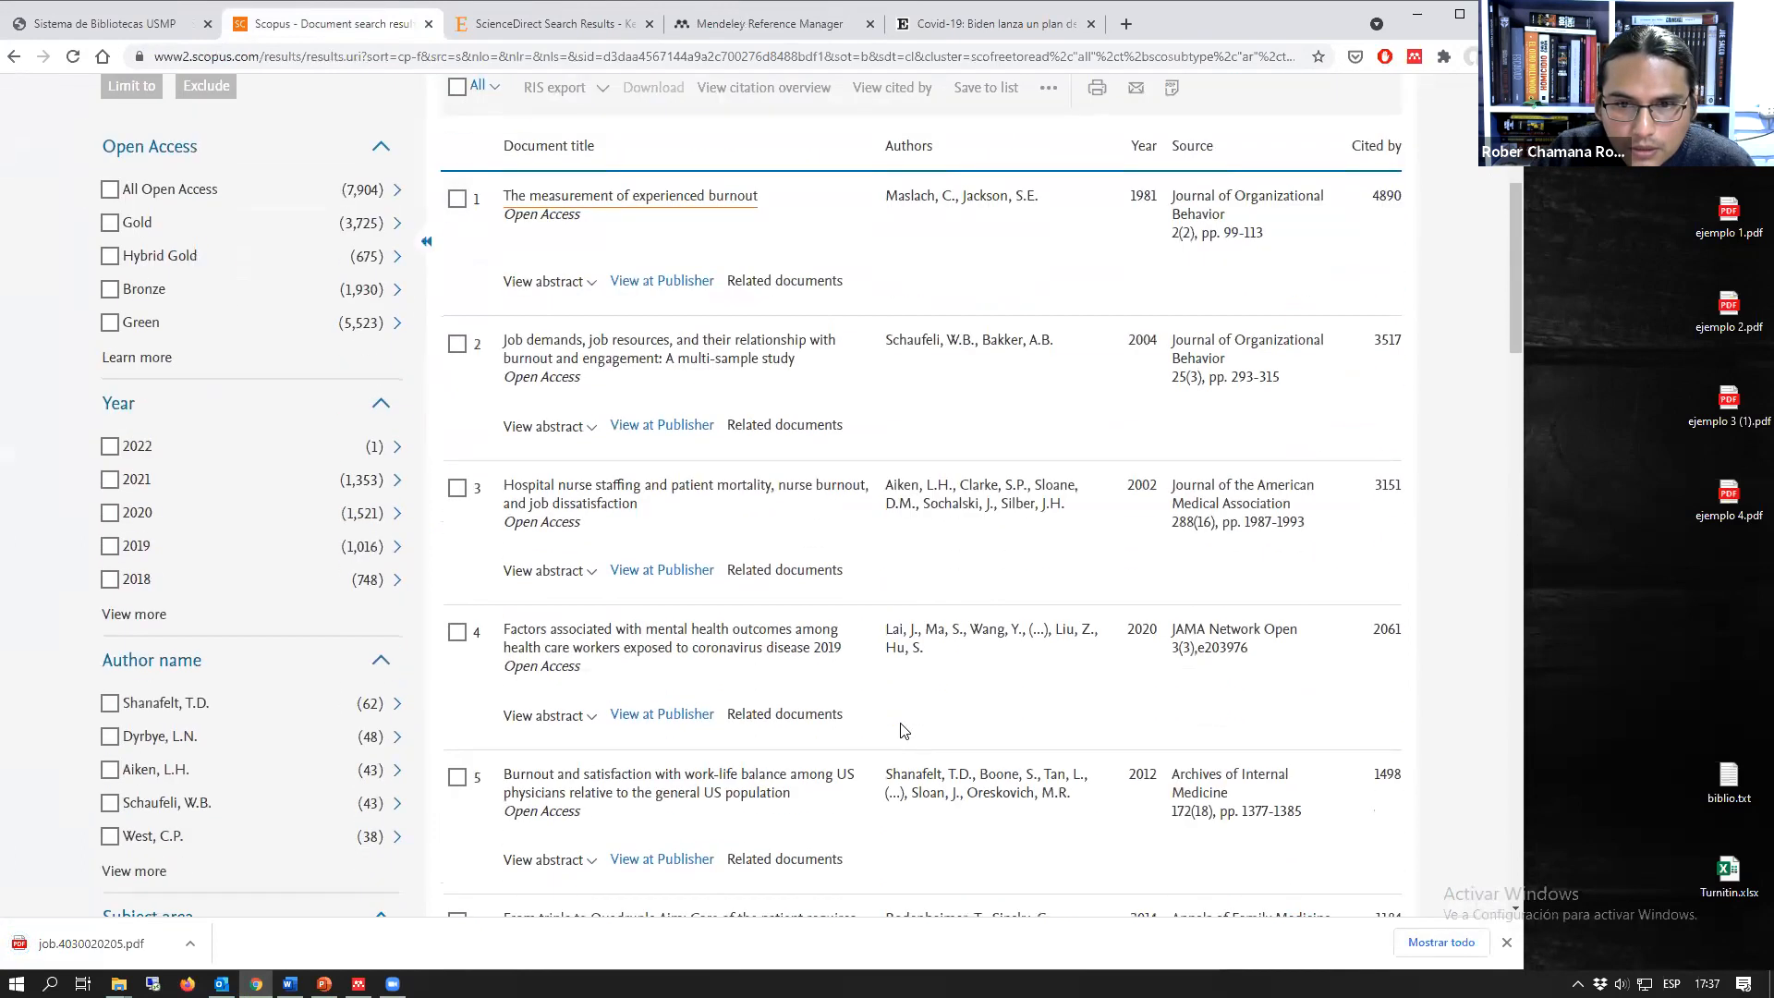
{"action": "left_click", "coordinate": [719, 557]}
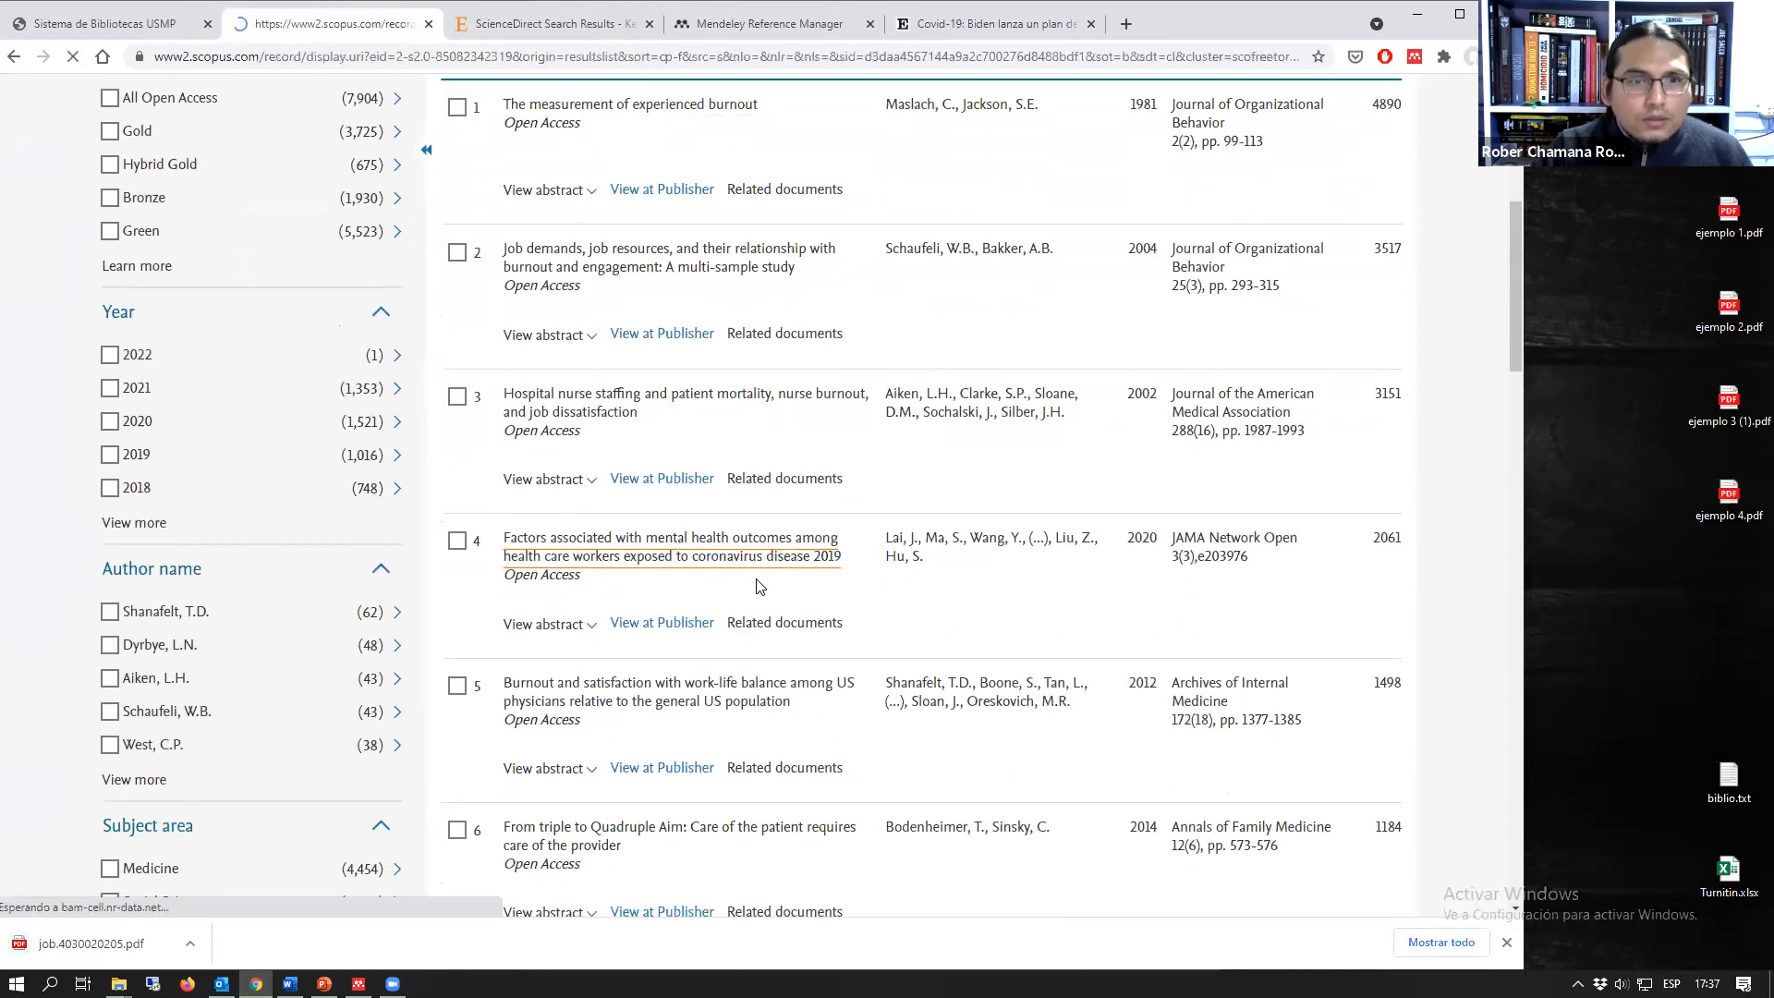
{"action": "left_click", "coordinate": [285, 315]}
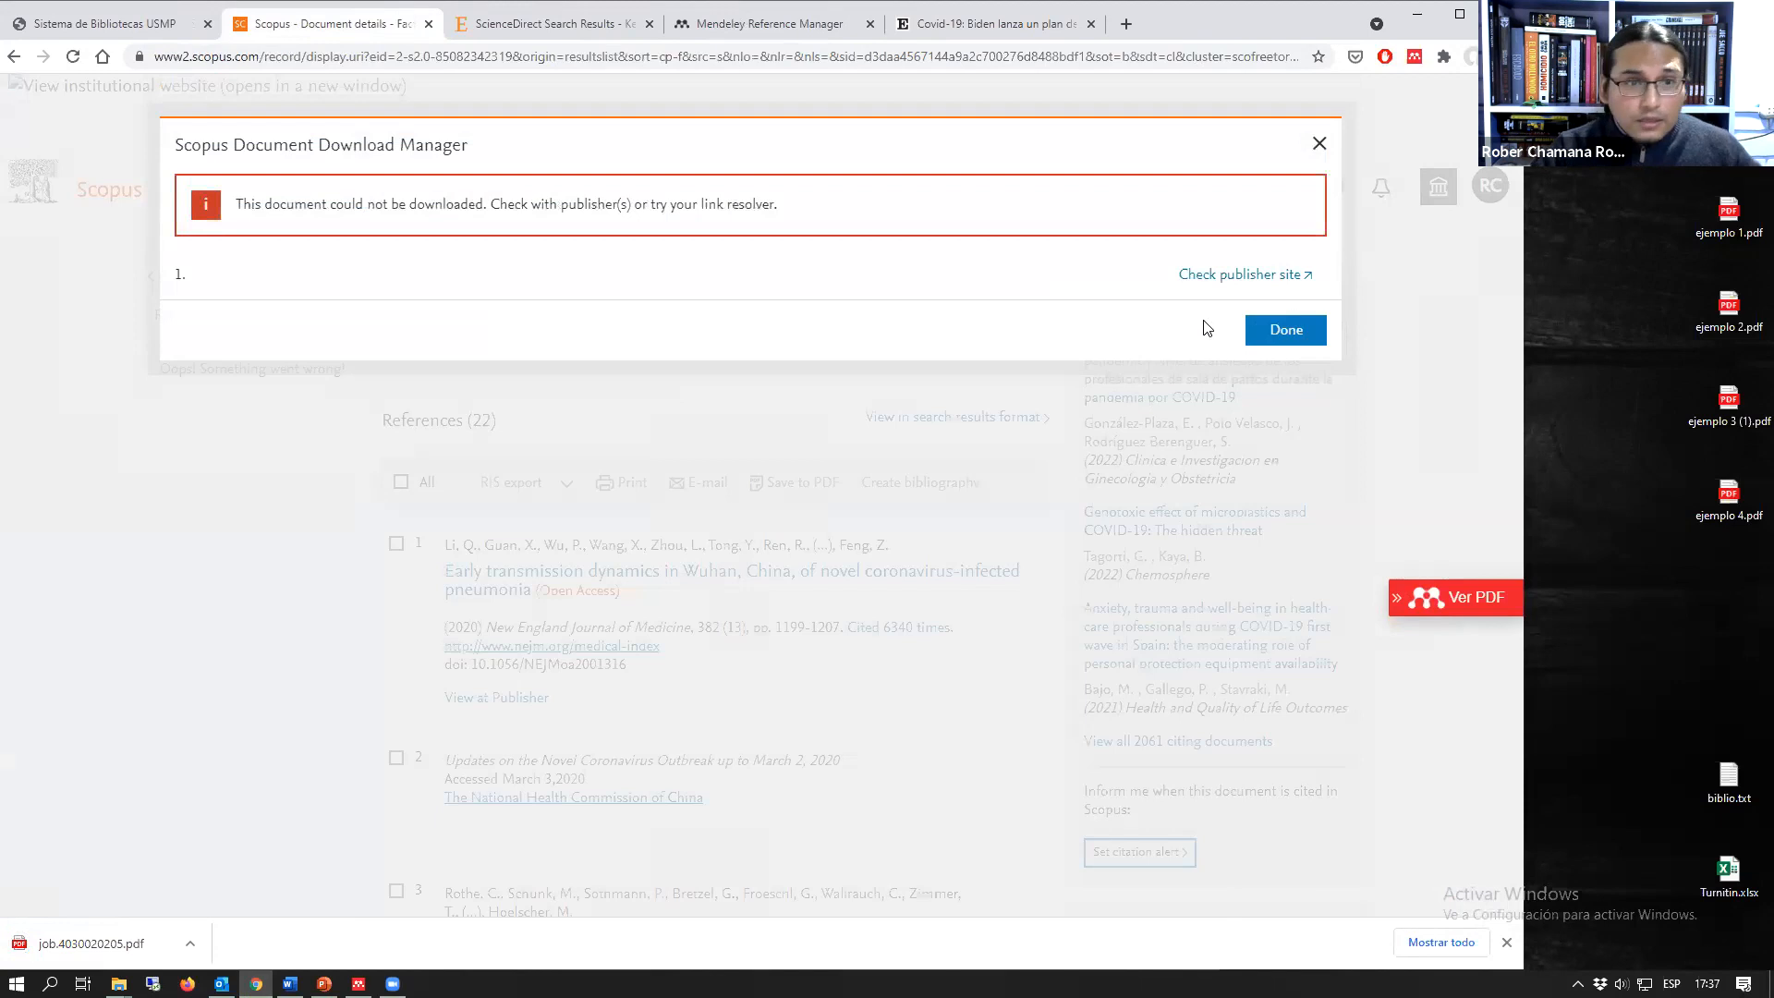
{"action": "left_click", "coordinate": [1247, 276]}
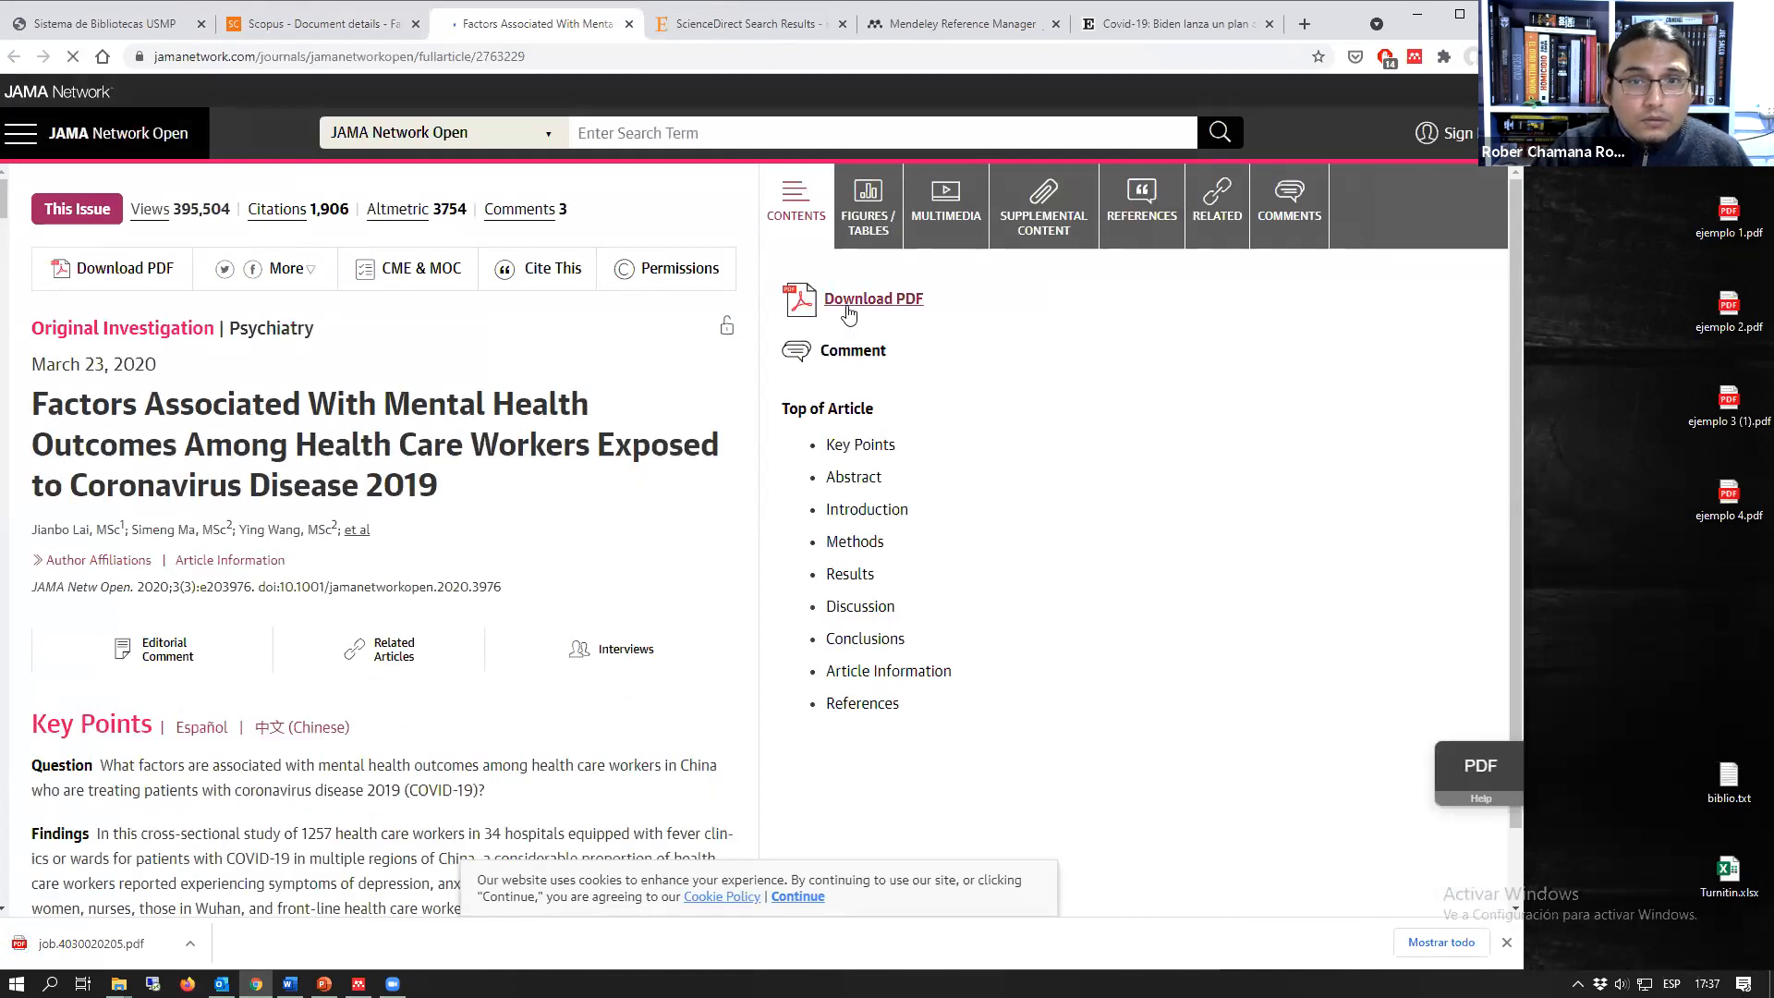
{"action": "left_click", "coordinate": [847, 309]}
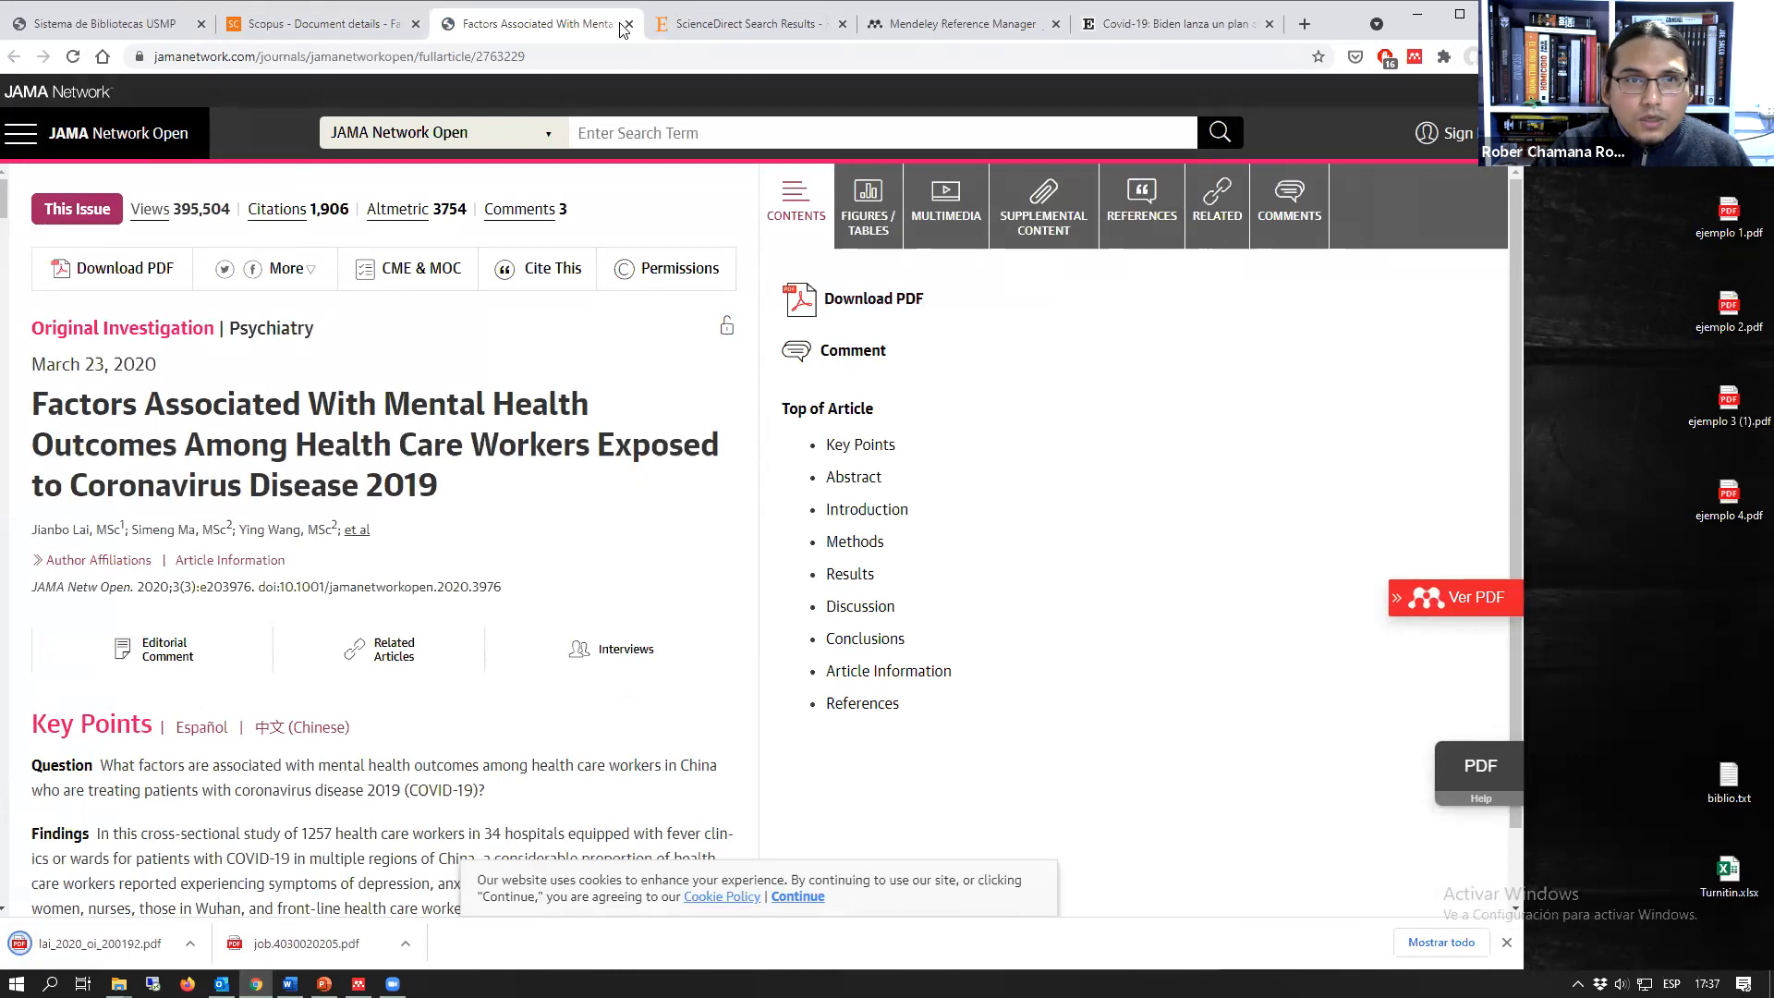
{"action": "middle_click", "coordinate": [573, 28]}
Step: Add the file lai_2020_oi_200192.pdf from the Descargas folder to the Mendeley web library
{"action": "left_click", "coordinate": [555, 28]}
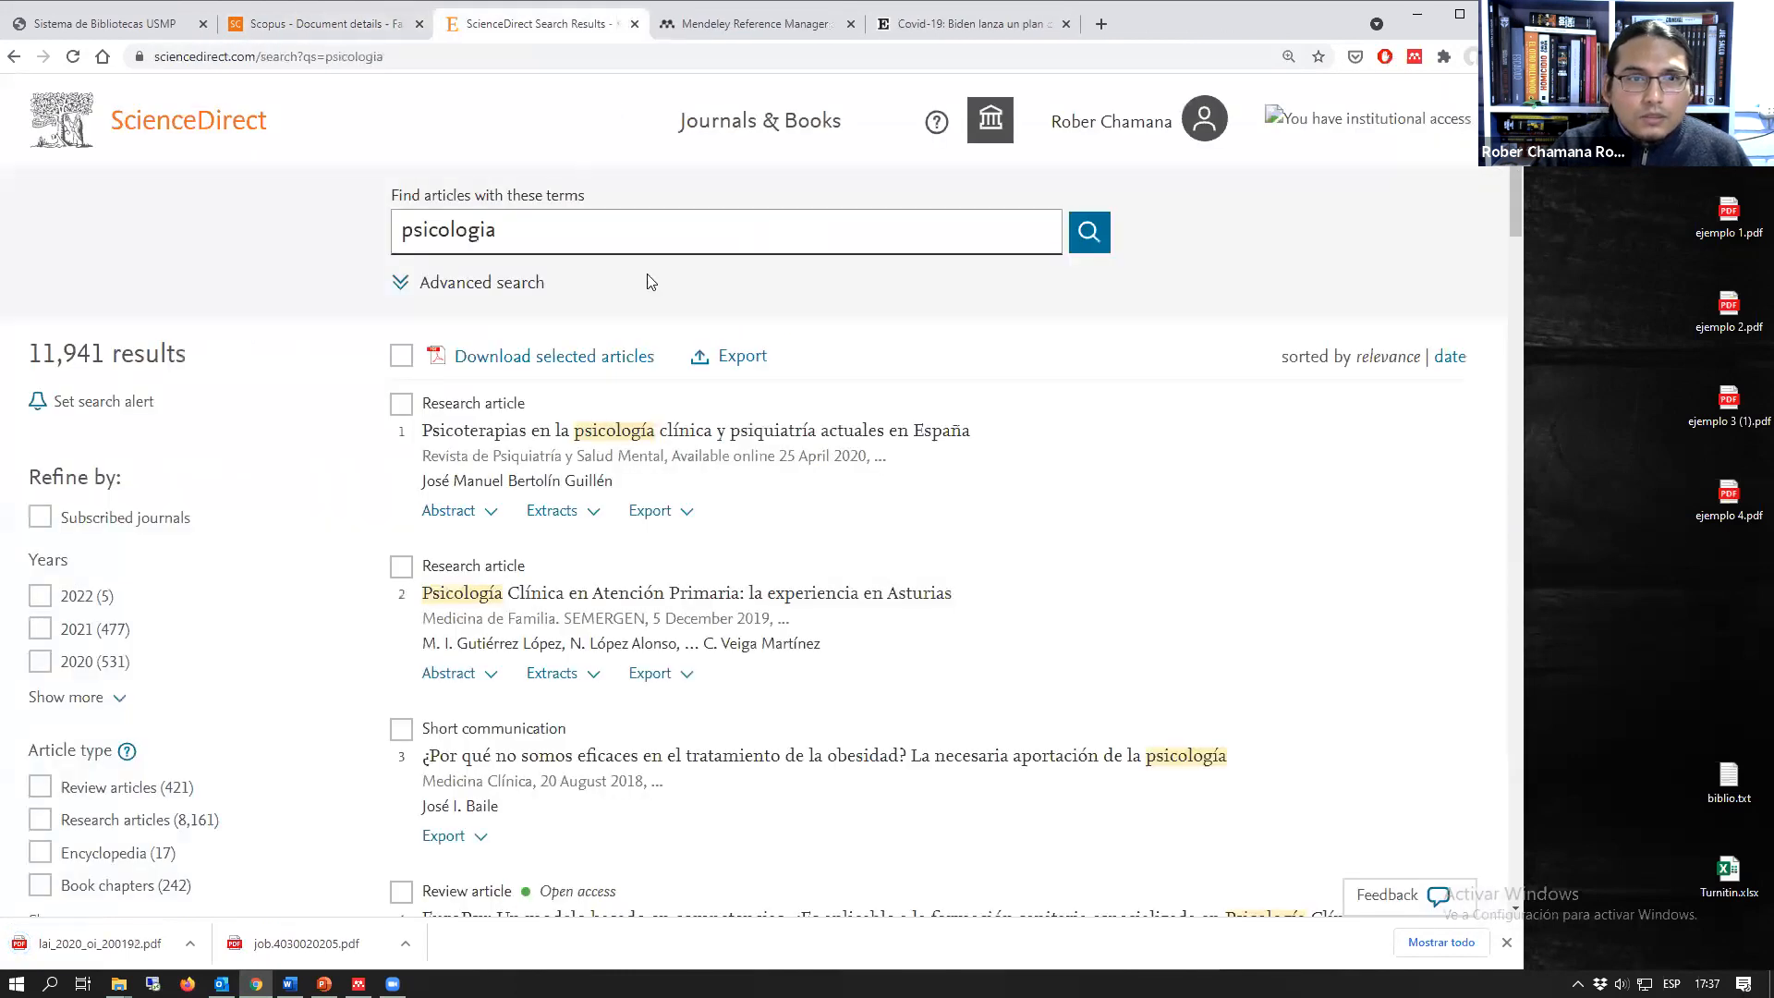
{"action": "key", "text": "ctrl+Tab"}
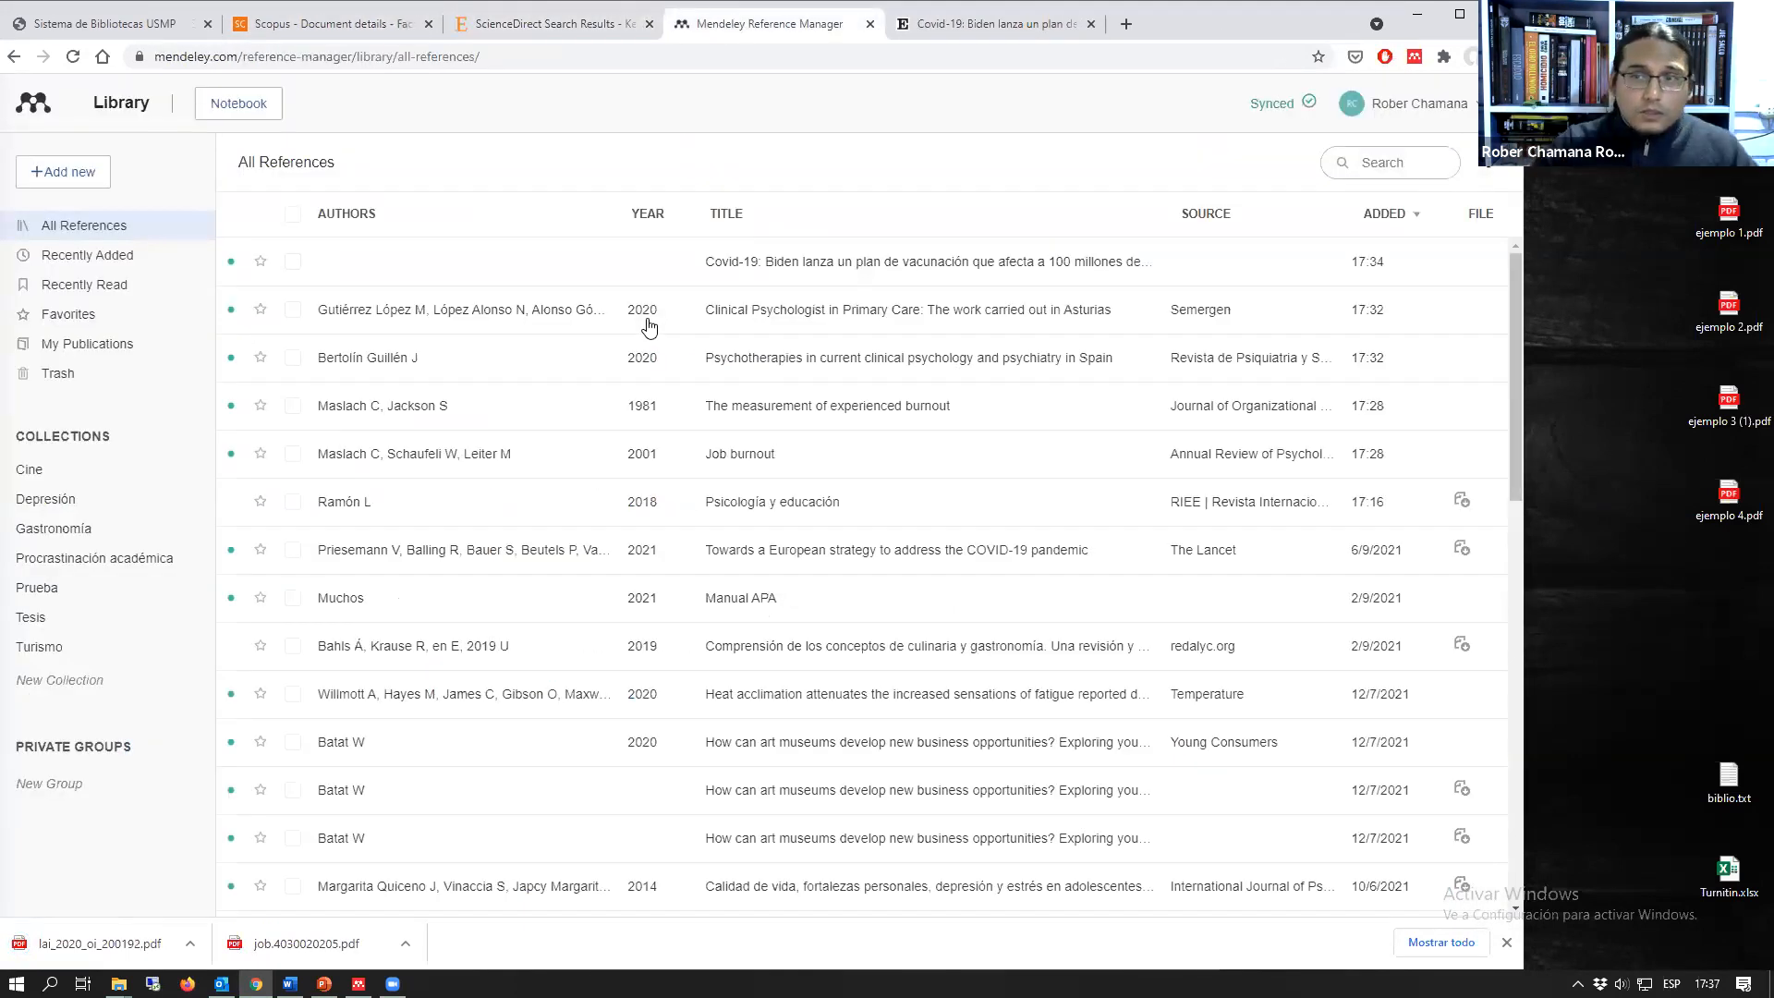
{"action": "left_click", "coordinate": [49, 185]}
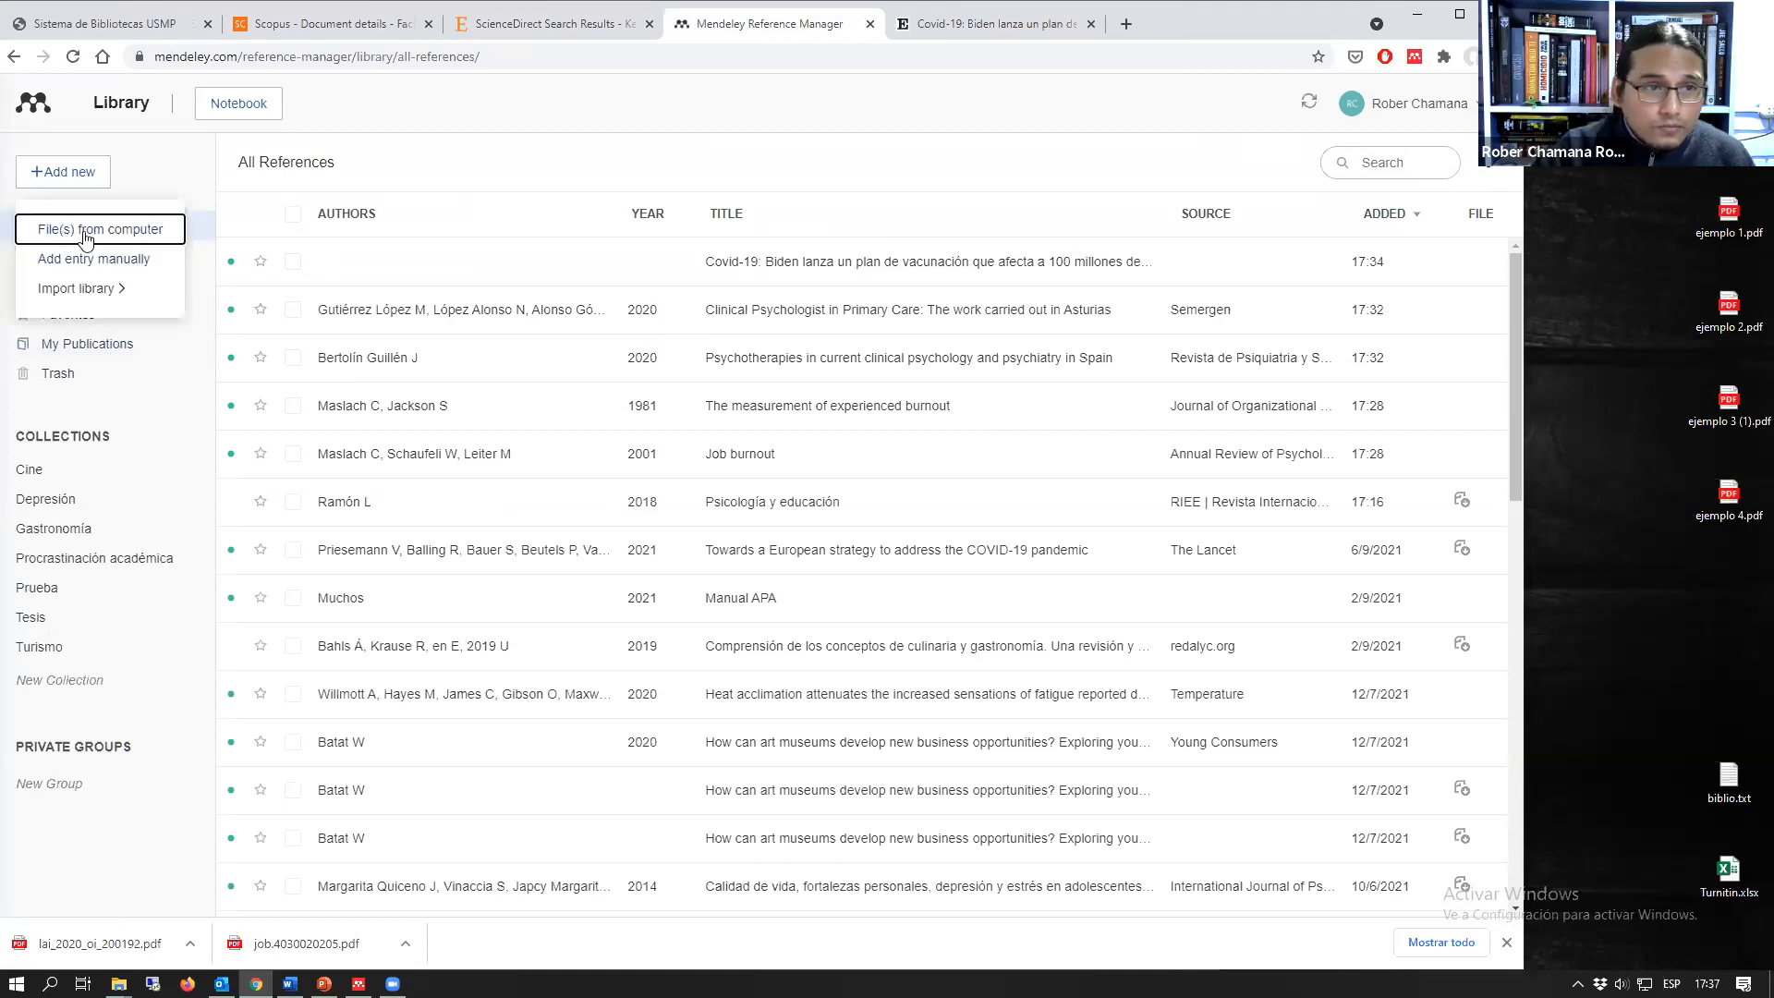
{"action": "left_click", "coordinate": [74, 237]}
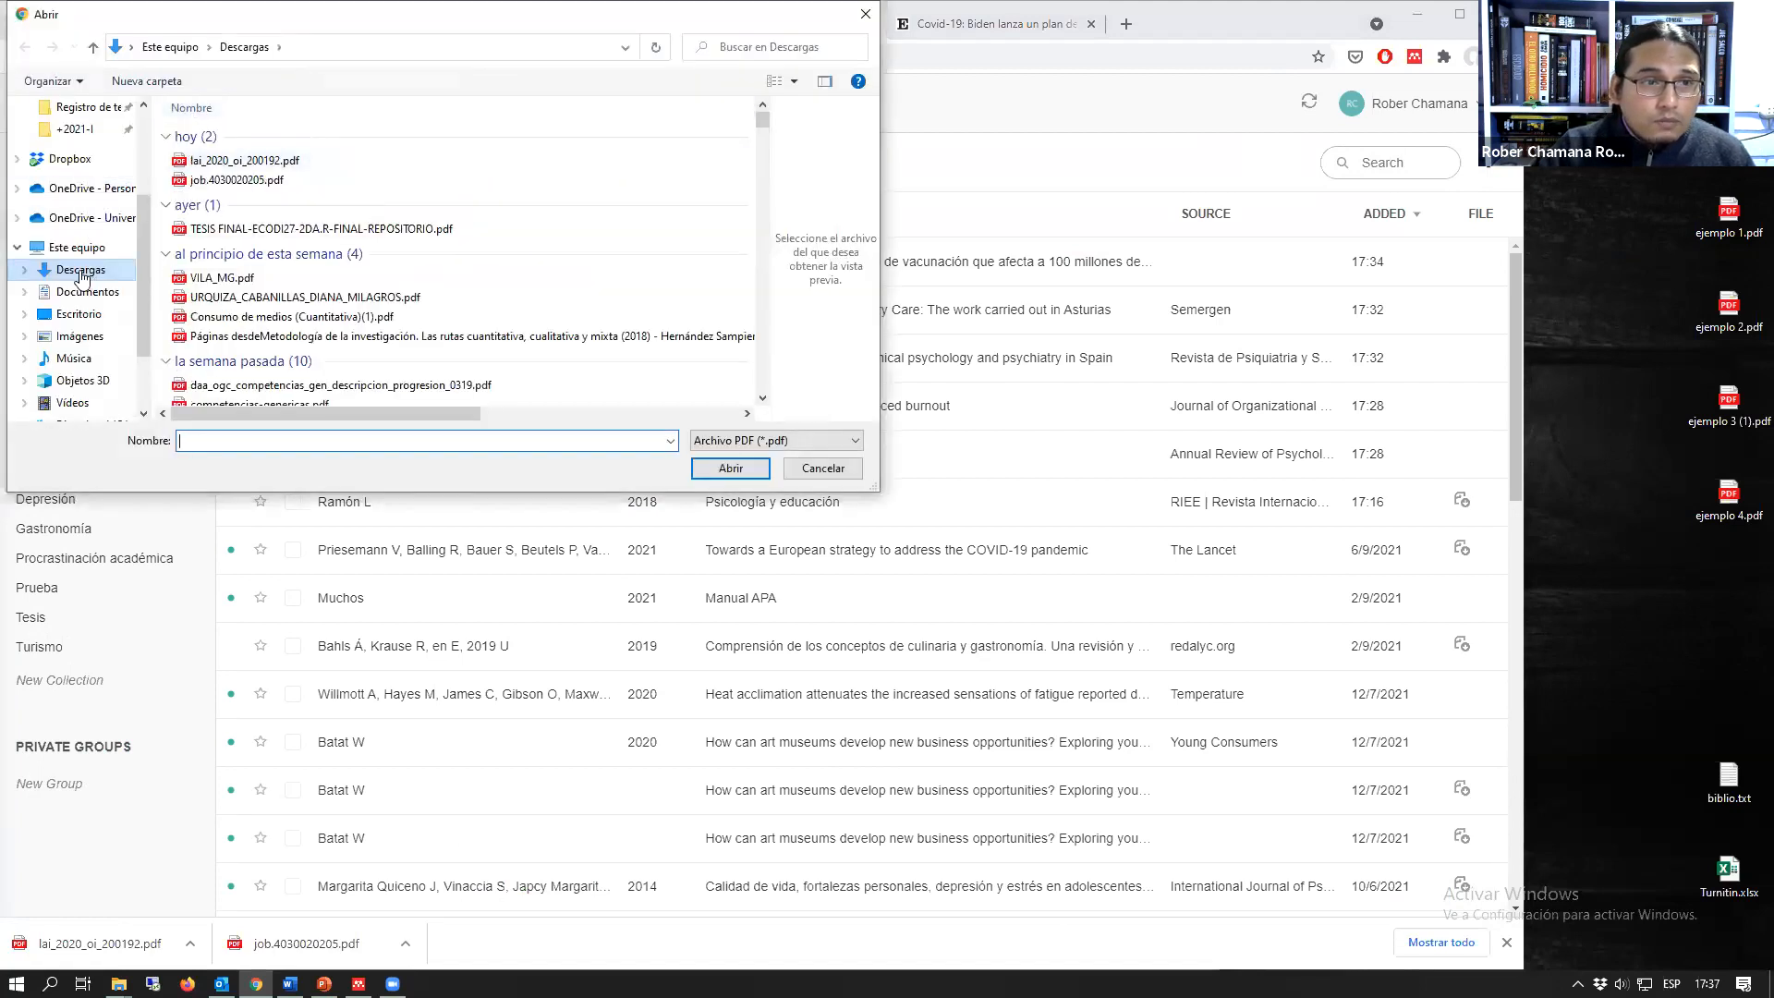
{"action": "left_click", "coordinate": [236, 162]}
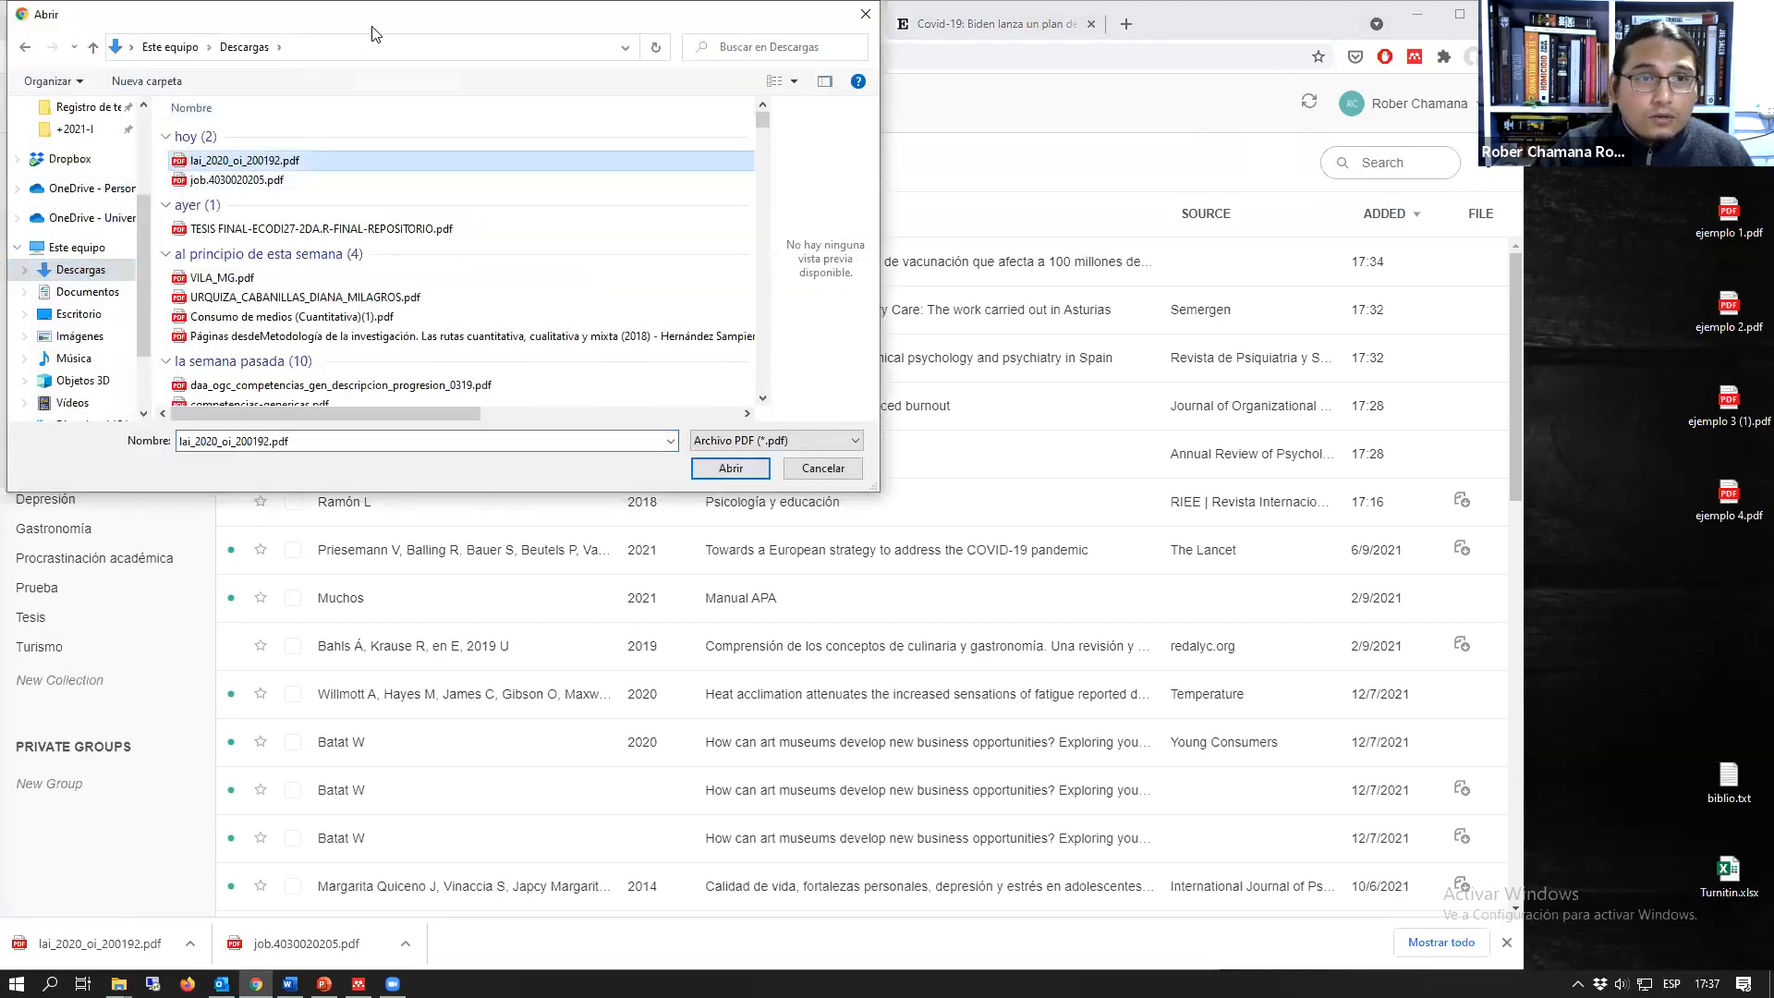
{"action": "left_click_drag", "start_coordinate": [375, 28], "coordinate": [1258, 198]}
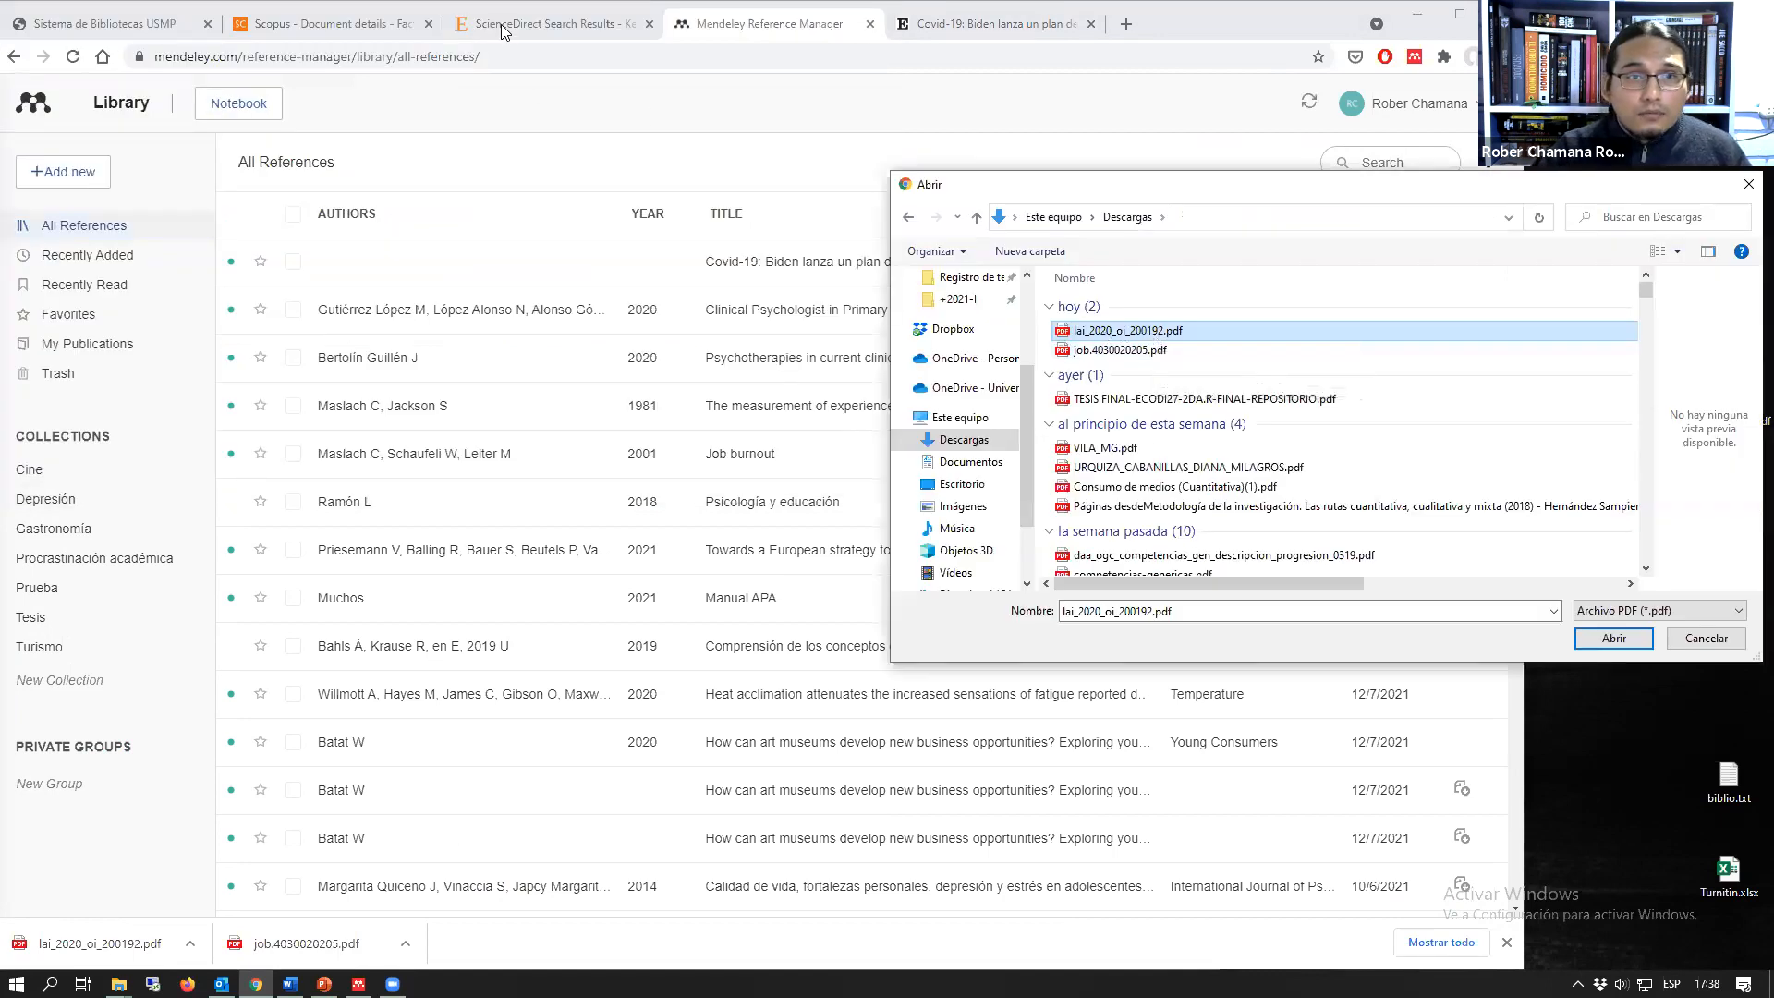
{"action": "left_click", "coordinate": [1596, 644]}
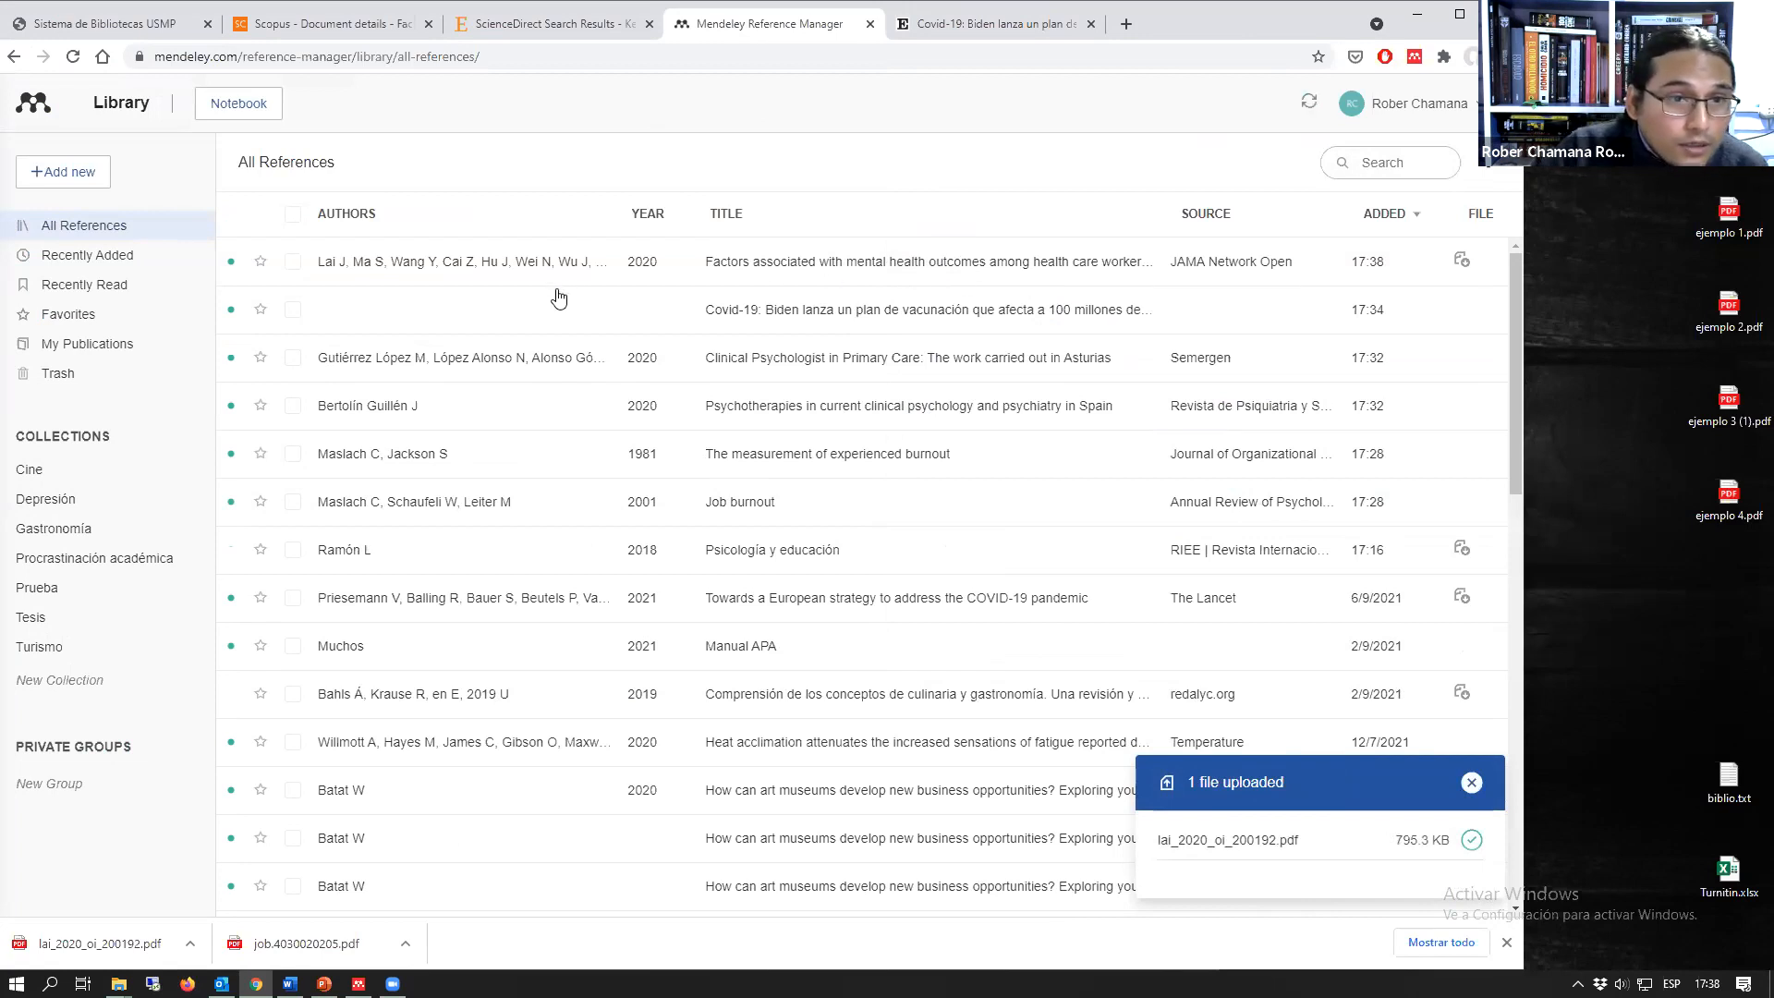
Step: Reopen the recently closed JAMA Network Open article page on mental health outcomes among health care workers
{"action": "left_click", "coordinate": [550, 22]}
{"action": "left_click", "coordinate": [771, 24]}
{"action": "left_click", "coordinate": [990, 25]}
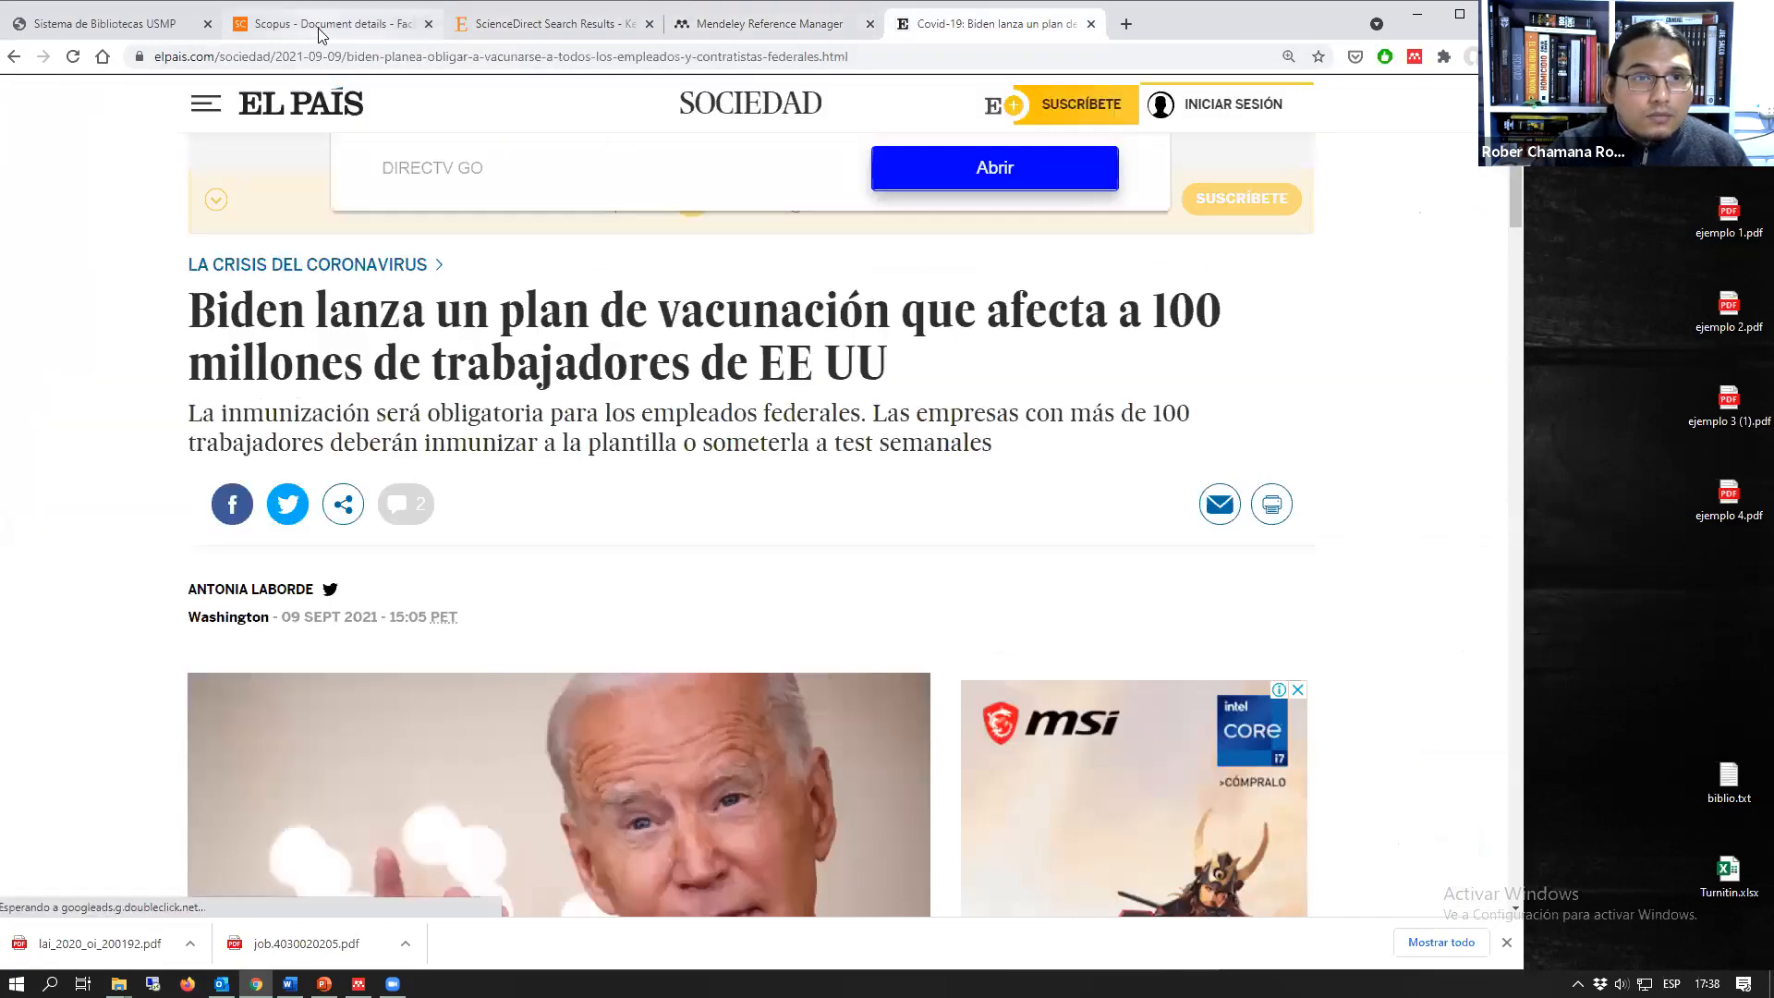
{"action": "left_click", "coordinate": [319, 29]}
{"action": "left_click", "coordinate": [1319, 144]}
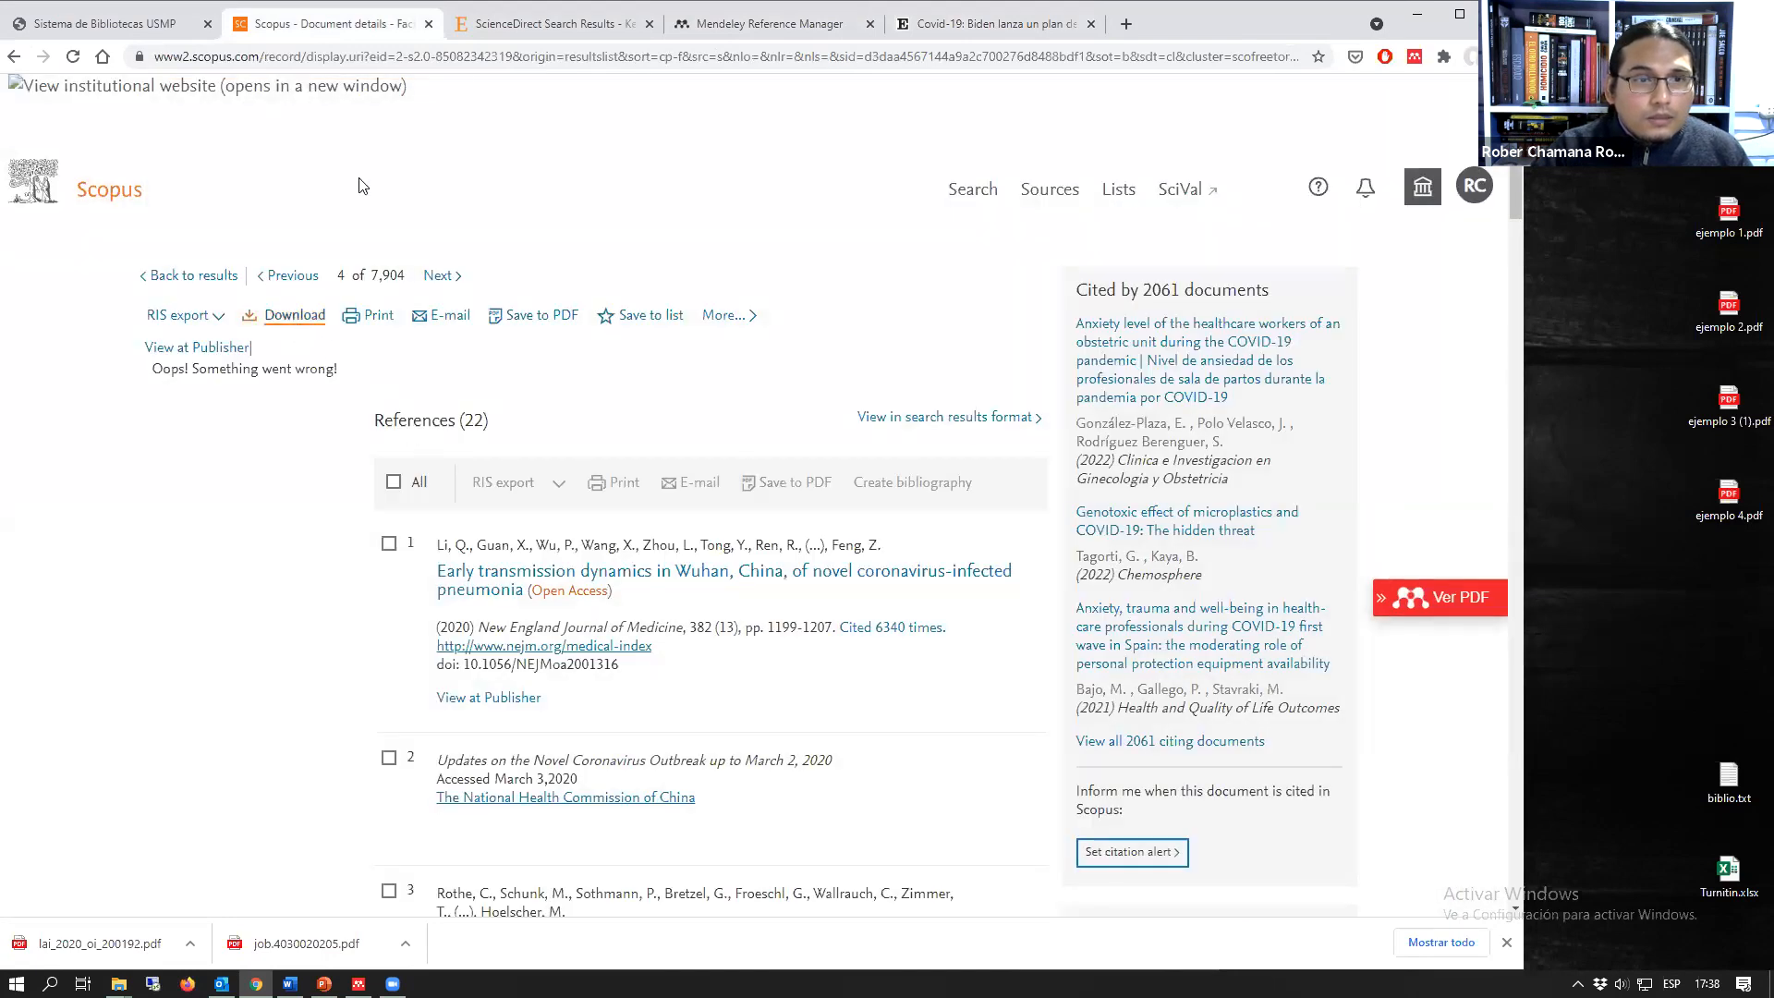
{"action": "right_click", "coordinate": [362, 28]}
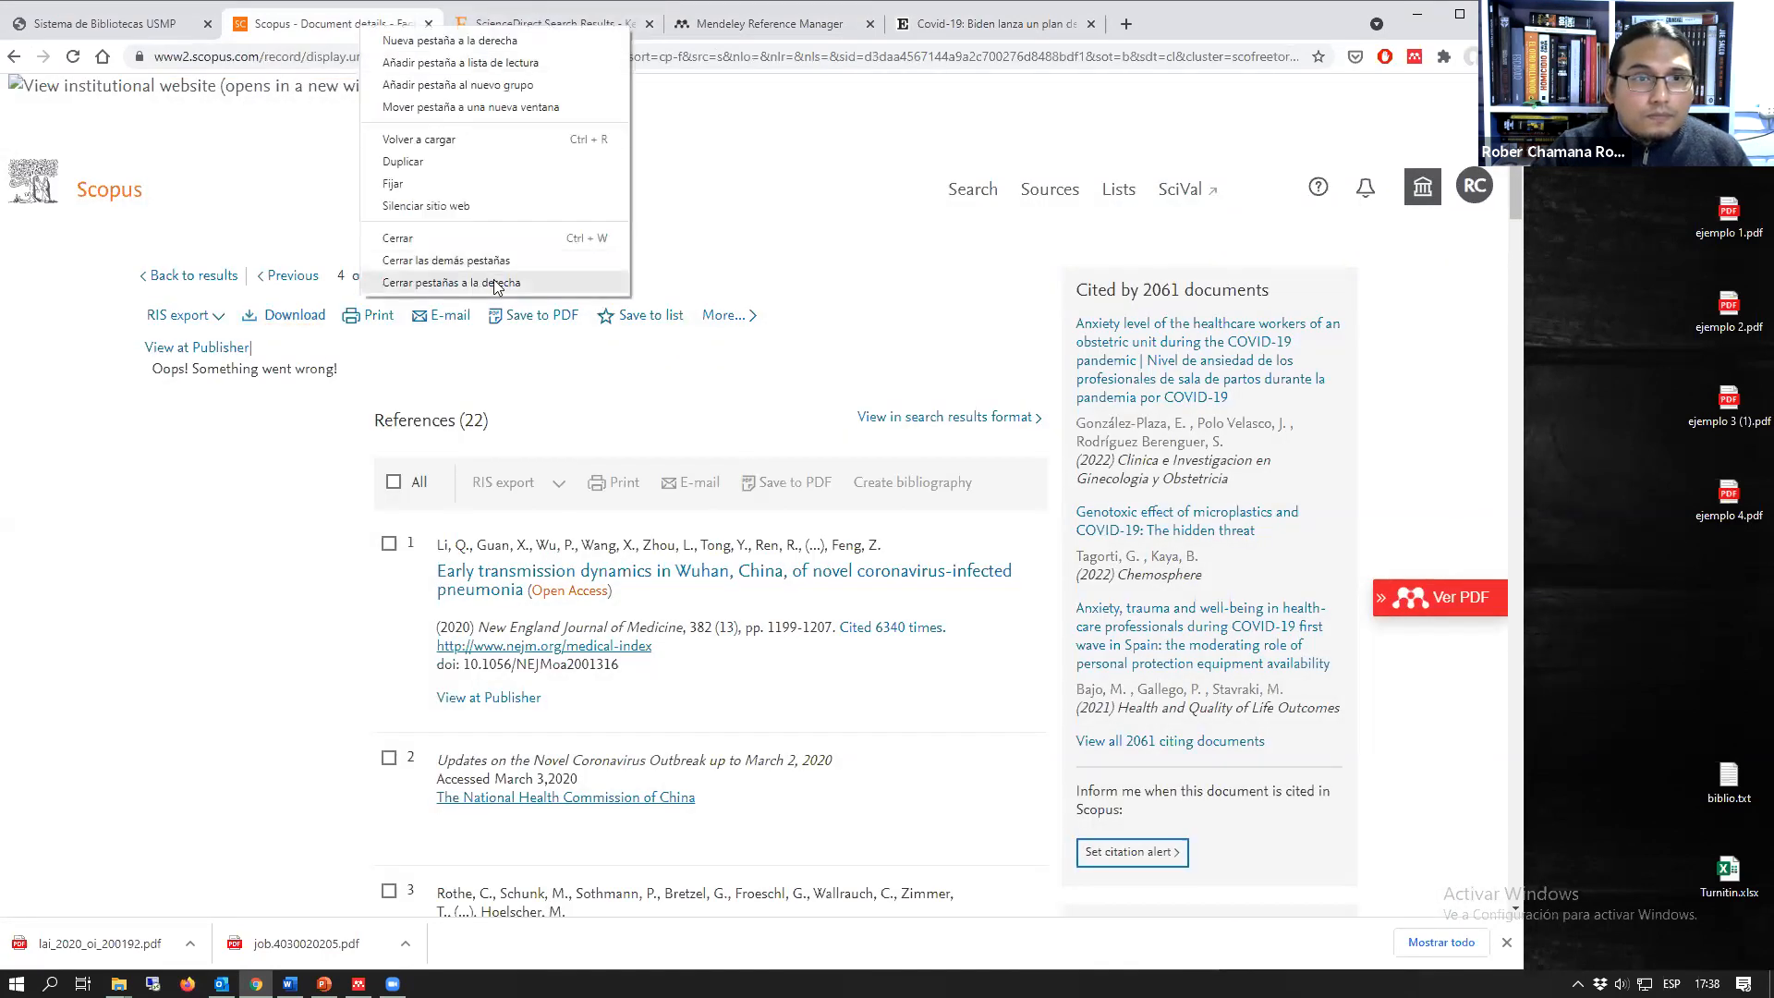
{"action": "left_click", "coordinate": [766, 18]}
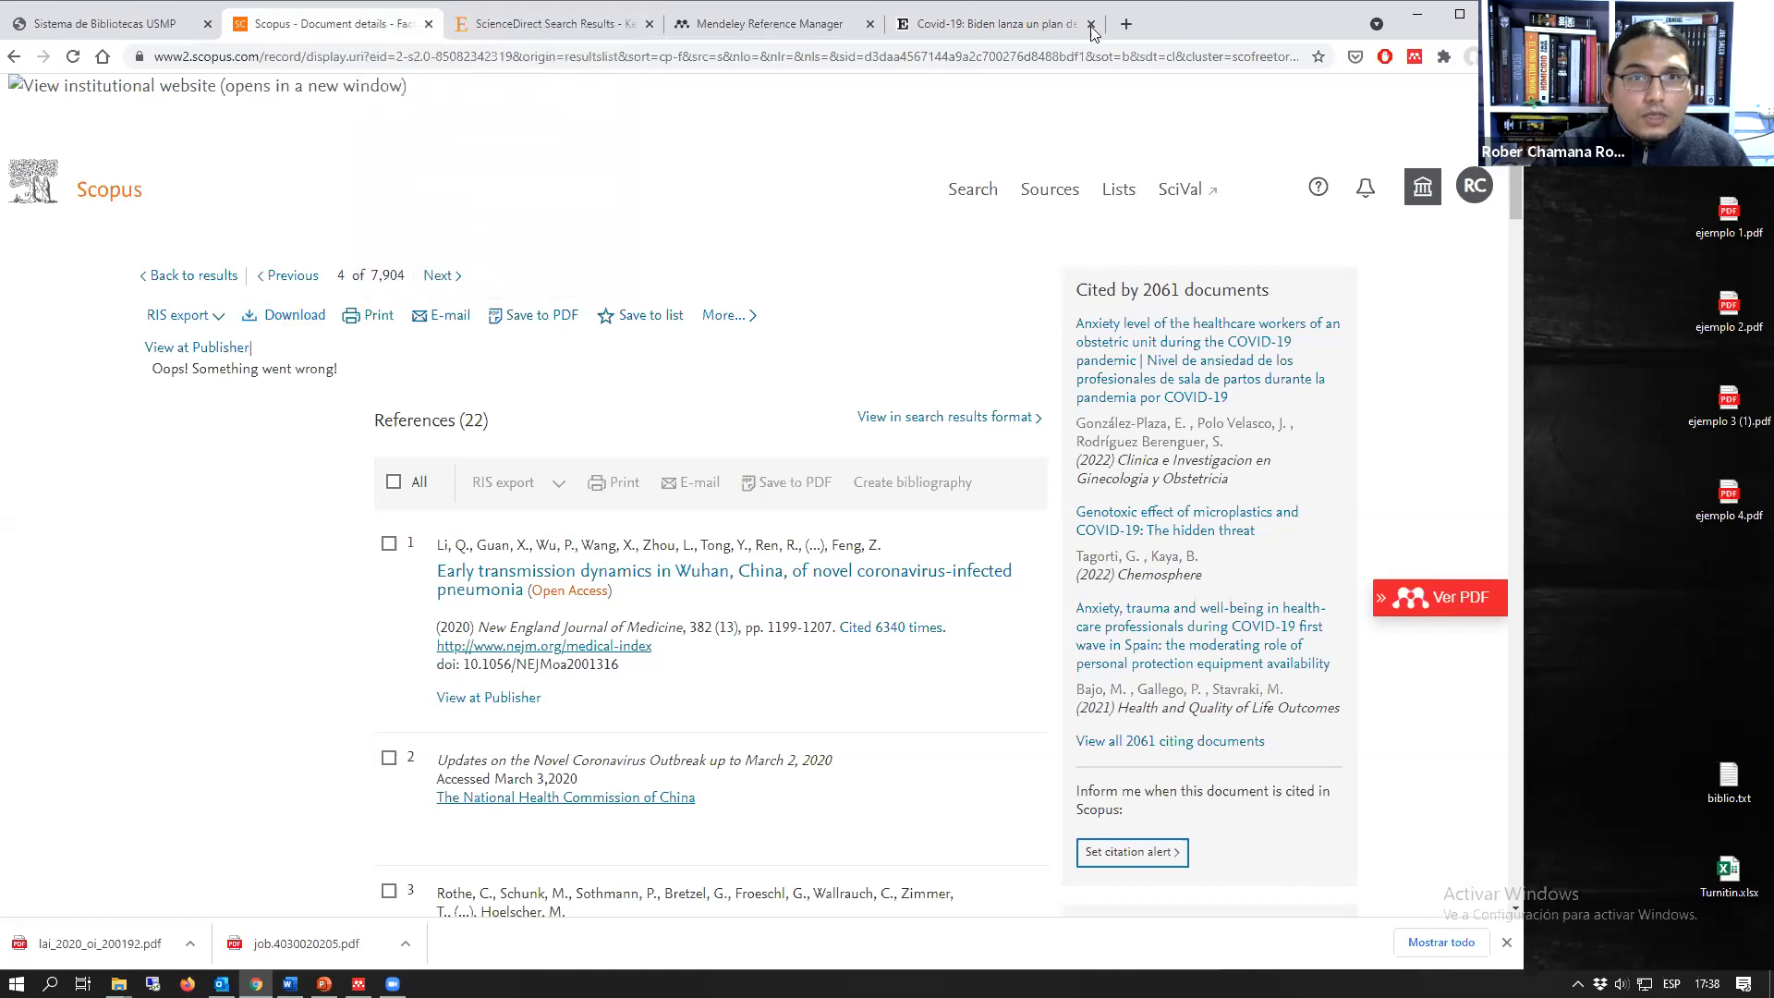
{"action": "right_click", "coordinate": [1188, 22]}
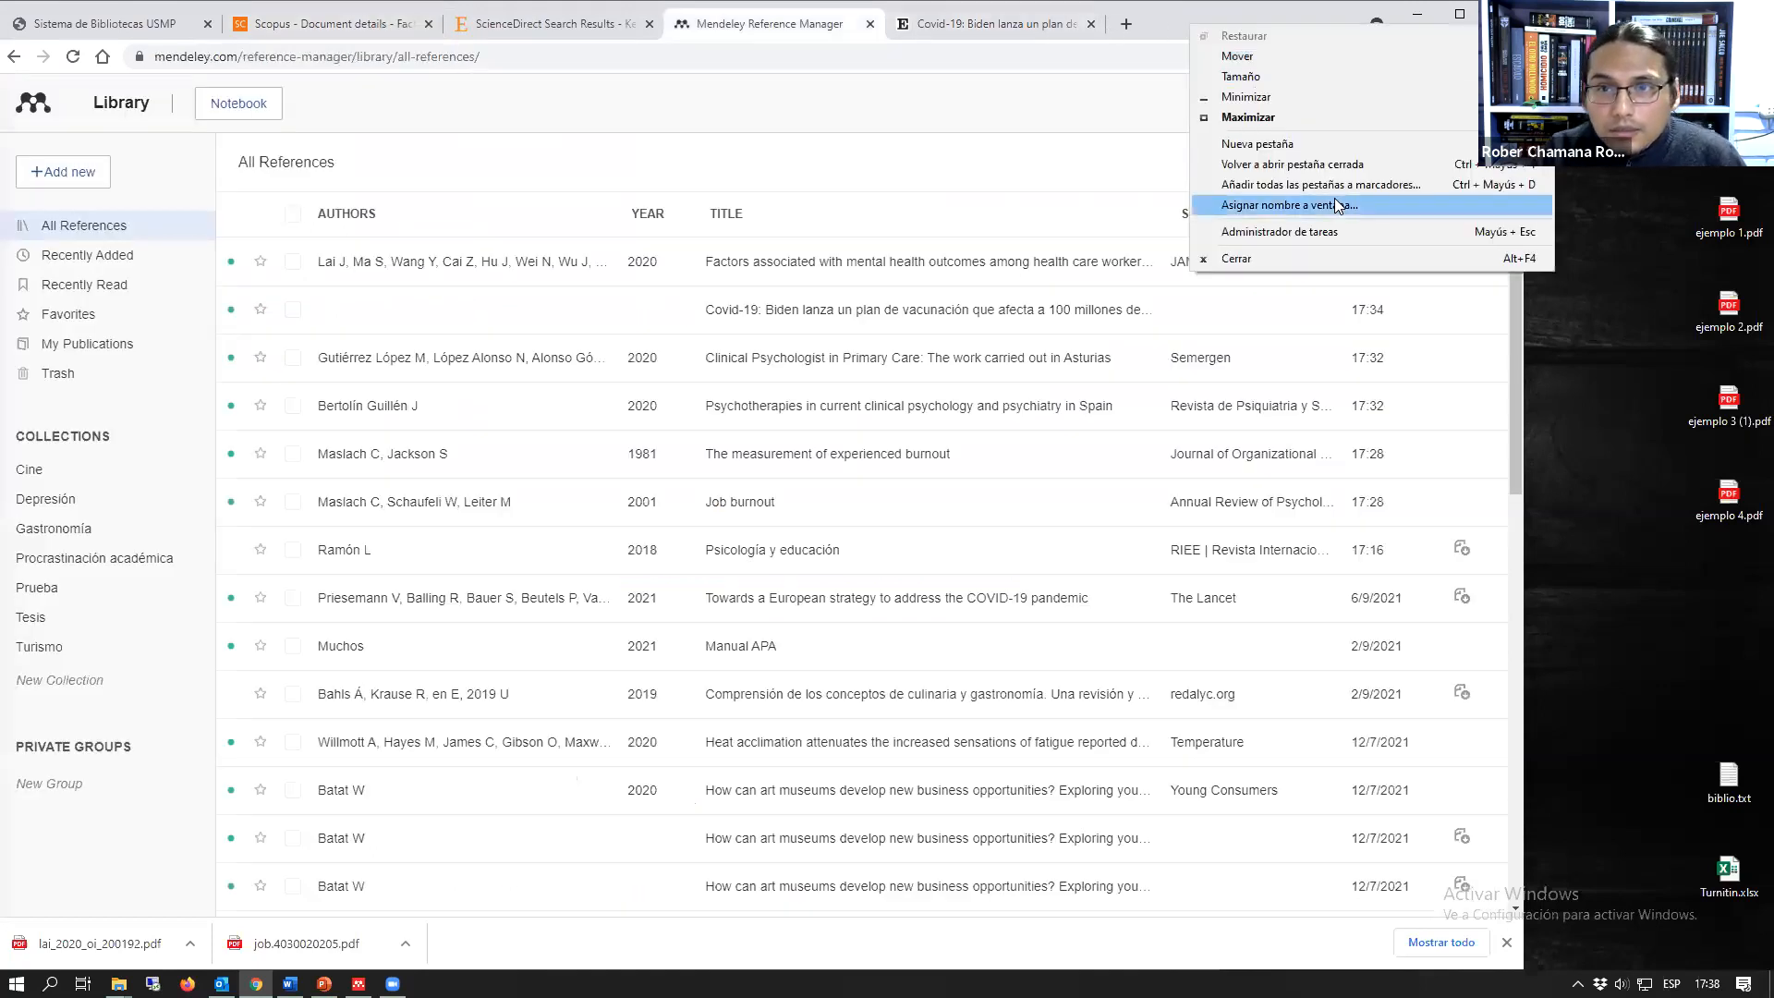
{"action": "left_click", "coordinate": [1335, 167]}
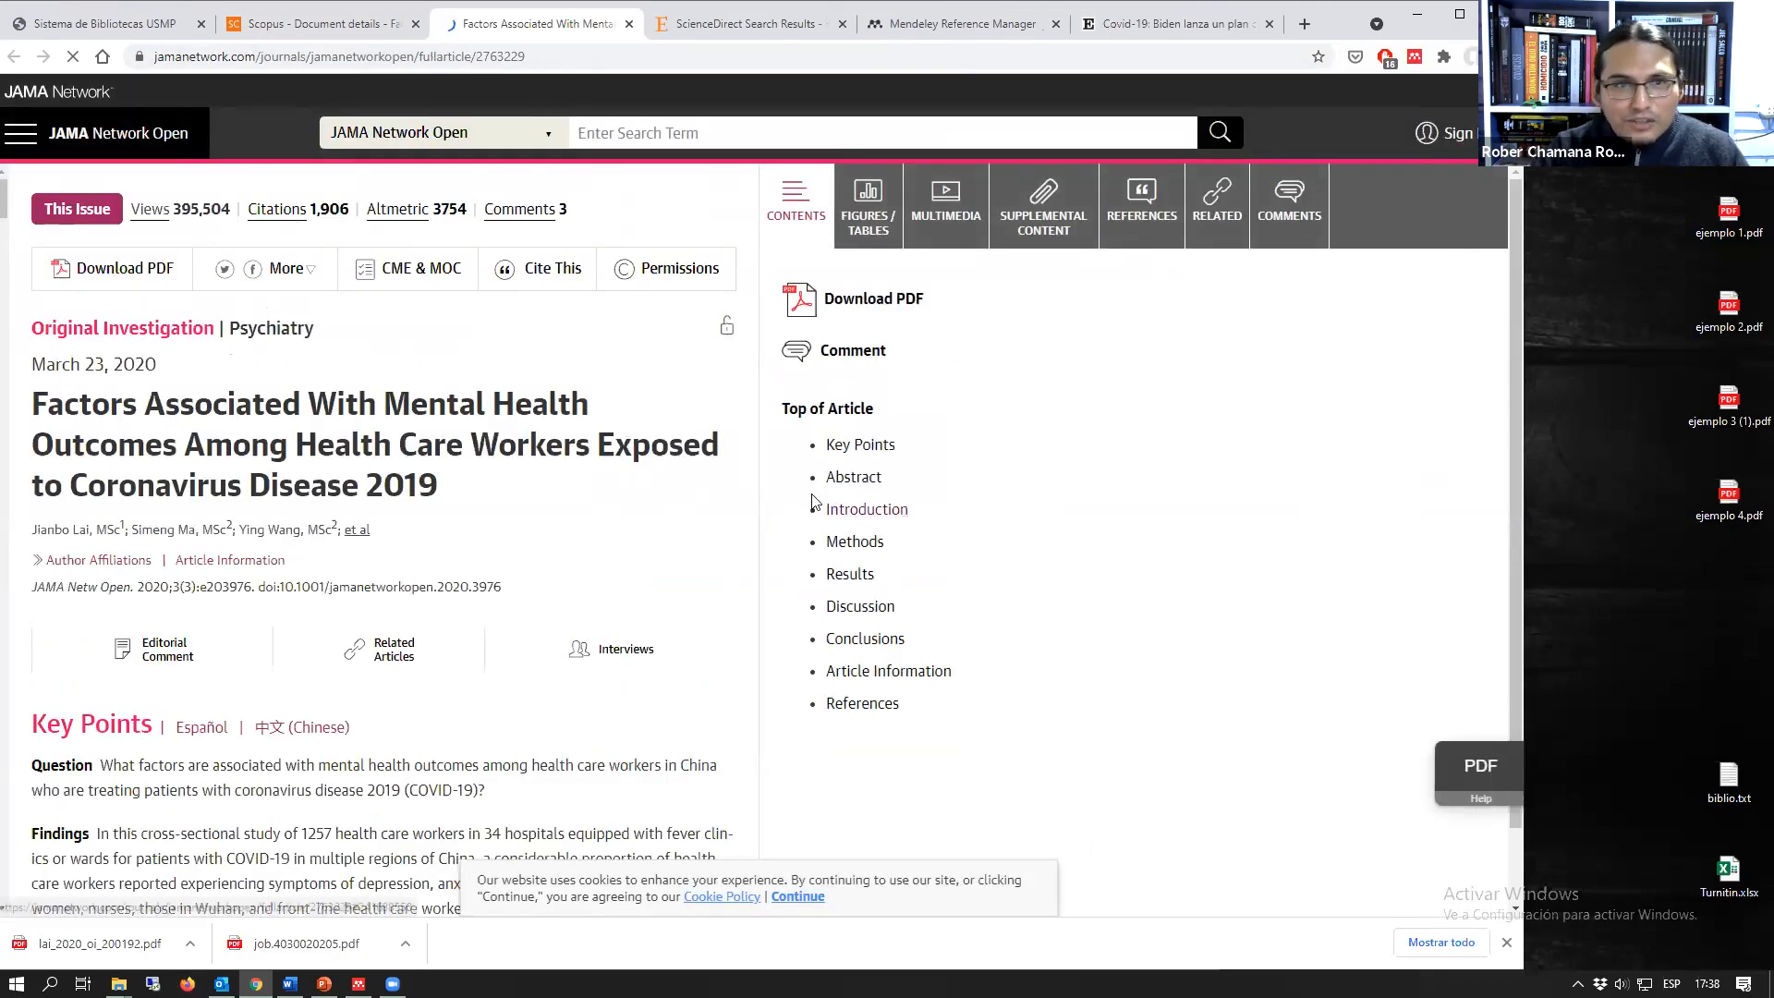
Step: Examine the details, attached file and identifiers of the JAMA Network Open reference in the Mendeley web library, and close its details
{"action": "left_click", "coordinate": [963, 24]}
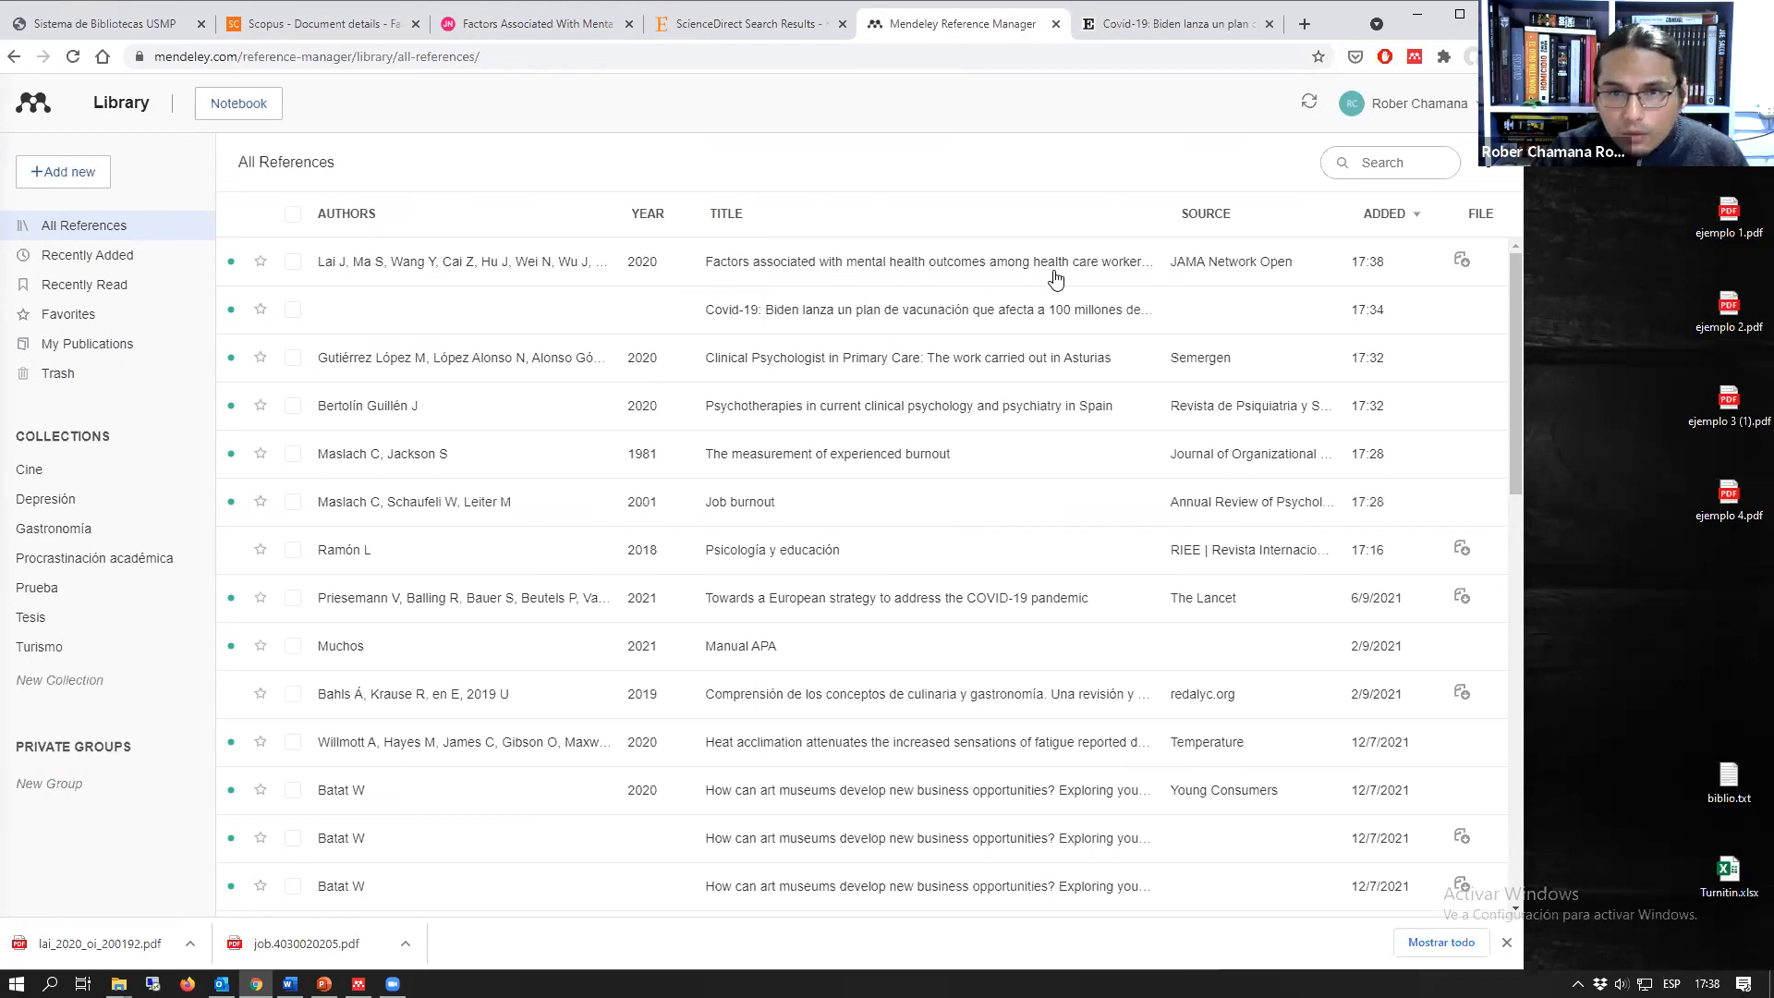
{"action": "left_click", "coordinate": [1118, 269]}
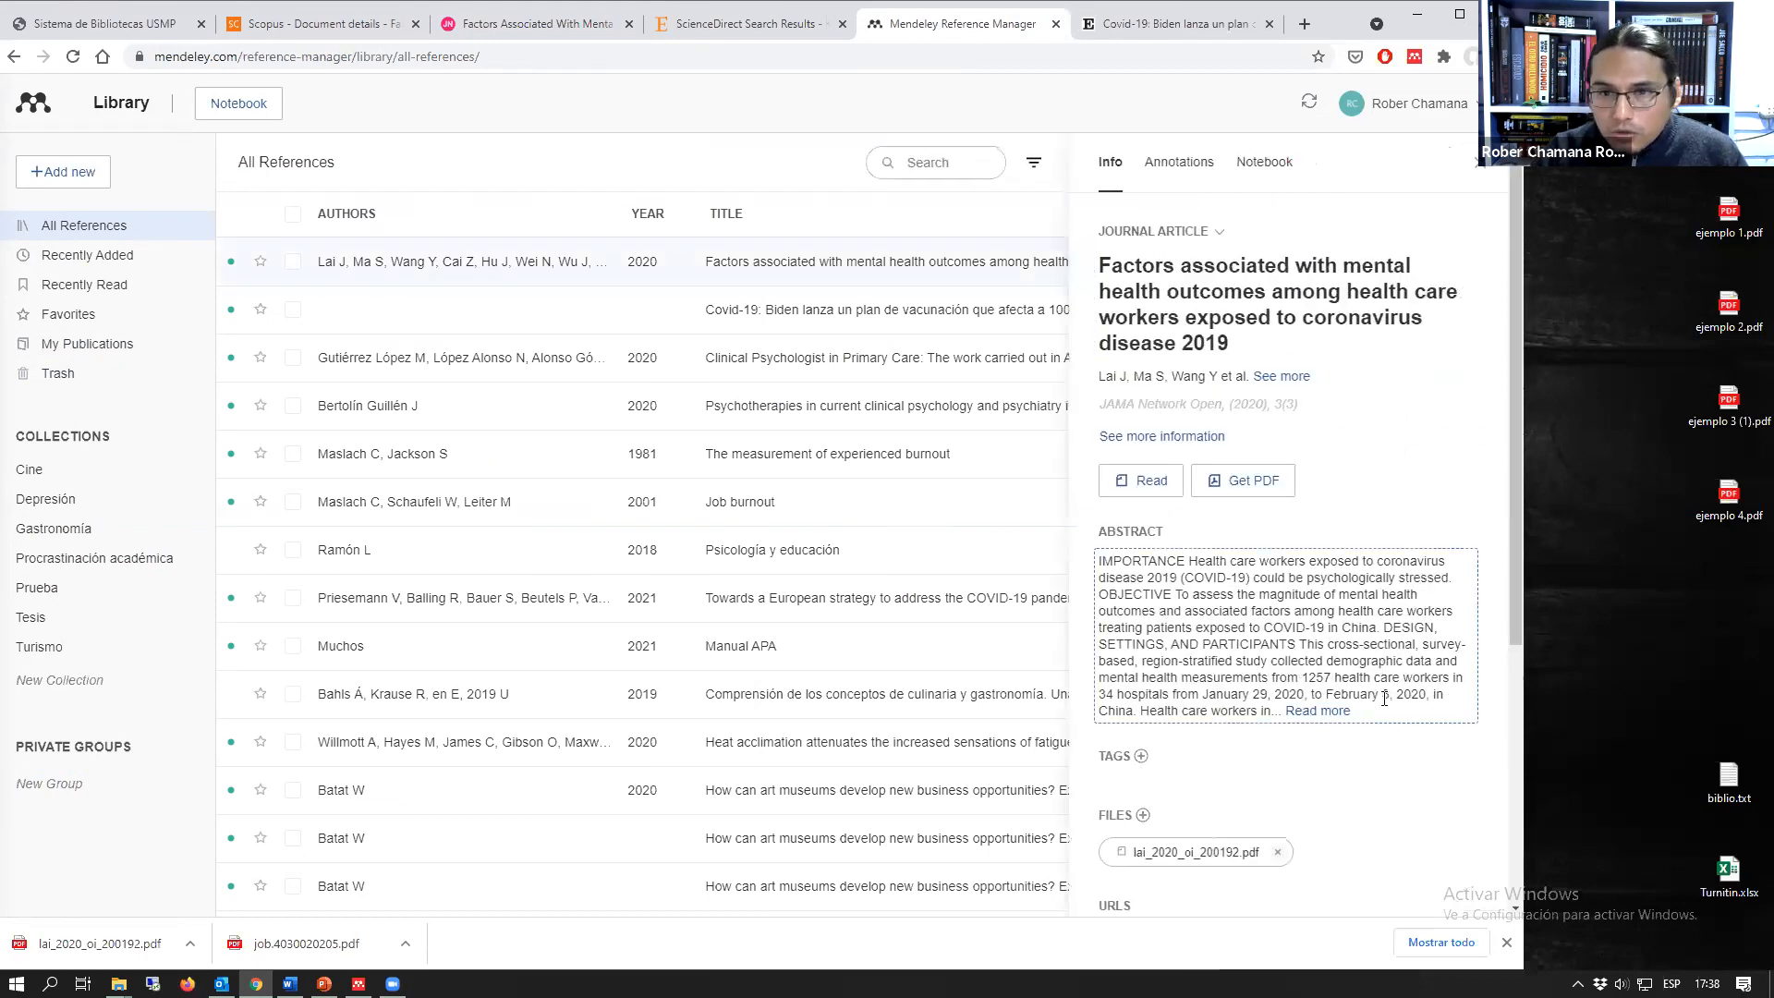
{"action": "scroll", "coordinate": [1386, 813], "scroll_direction": "down", "scroll_amount": 4}
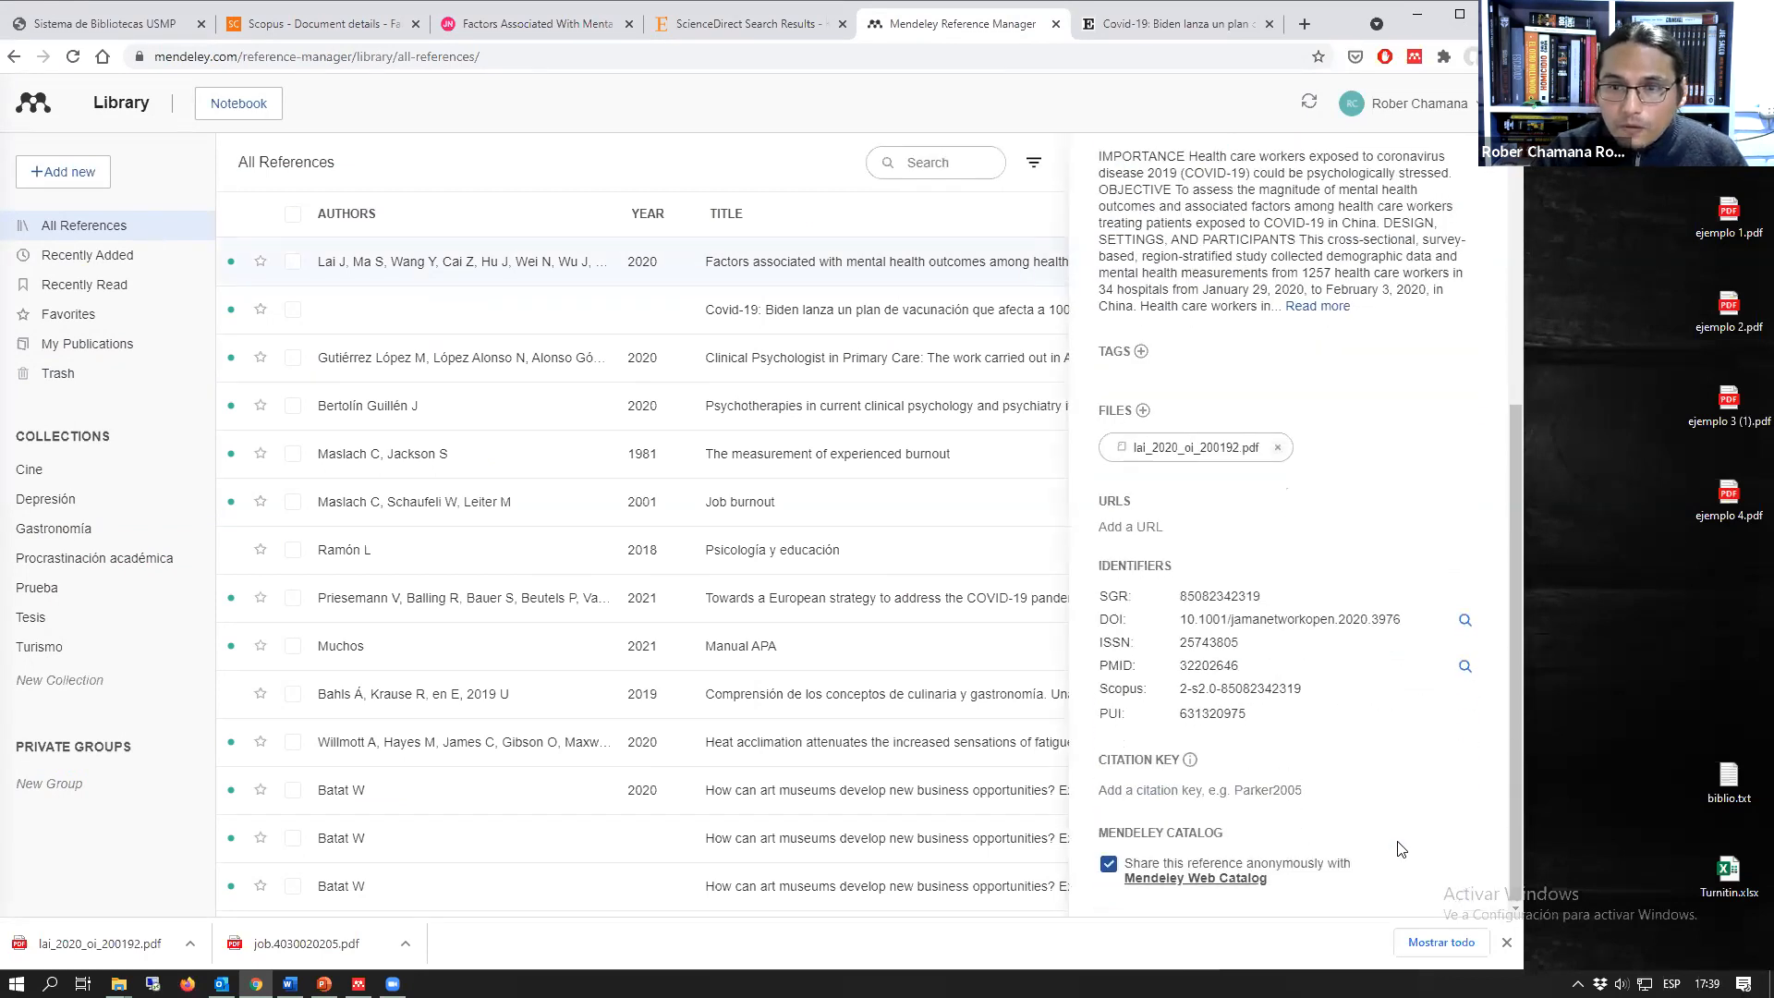
{"action": "scroll", "coordinate": [1400, 848], "scroll_direction": "up", "scroll_amount": 5}
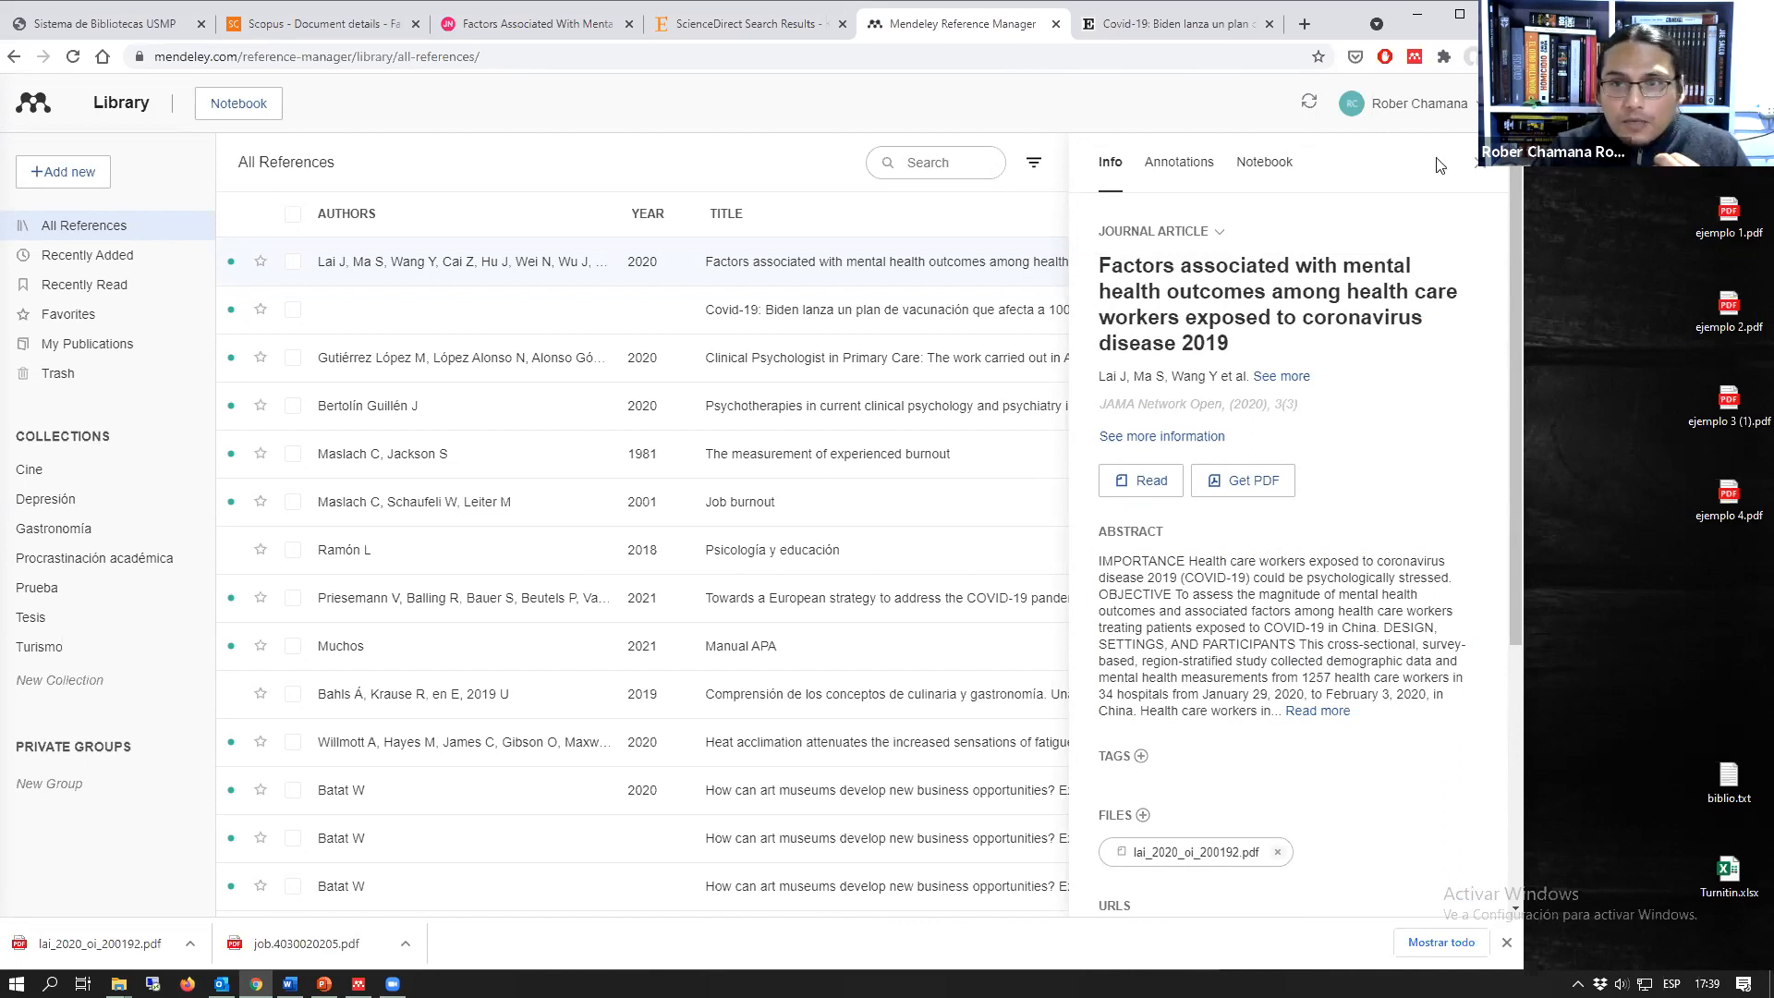
{"action": "left_click", "coordinate": [1478, 166]}
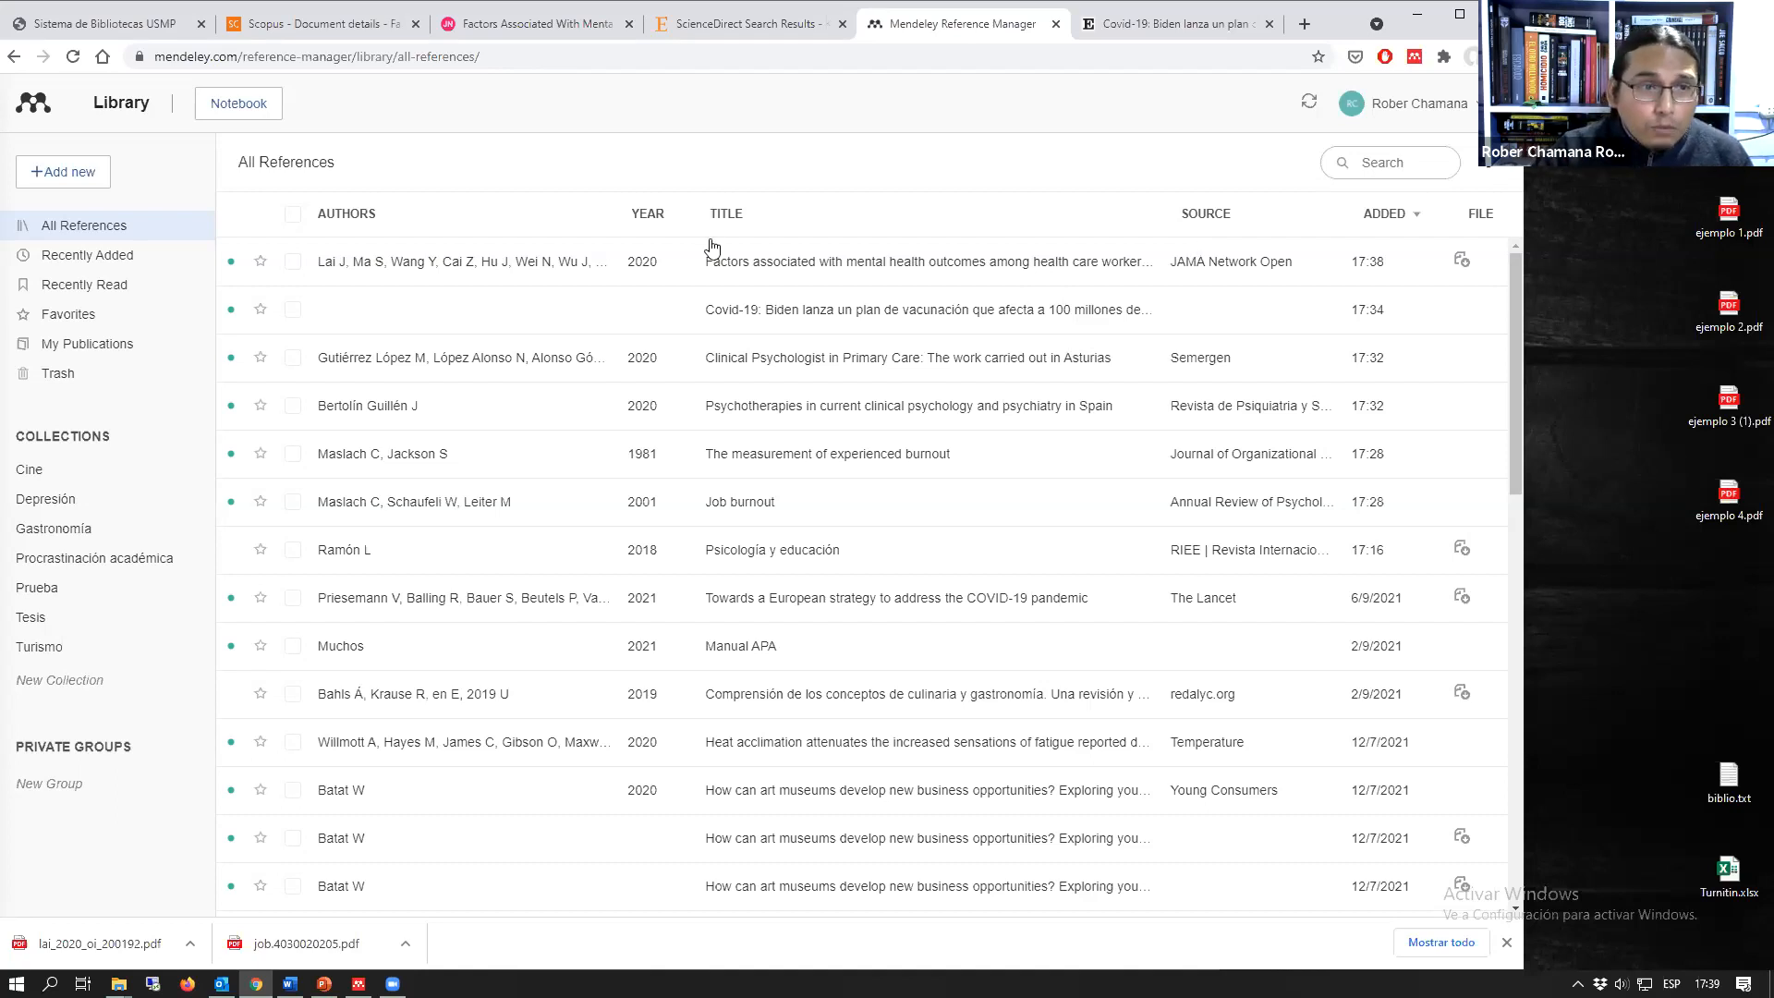
Step: Start adding a library entry manually and look over the fields of the blank form
{"action": "left_click", "coordinate": [65, 178]}
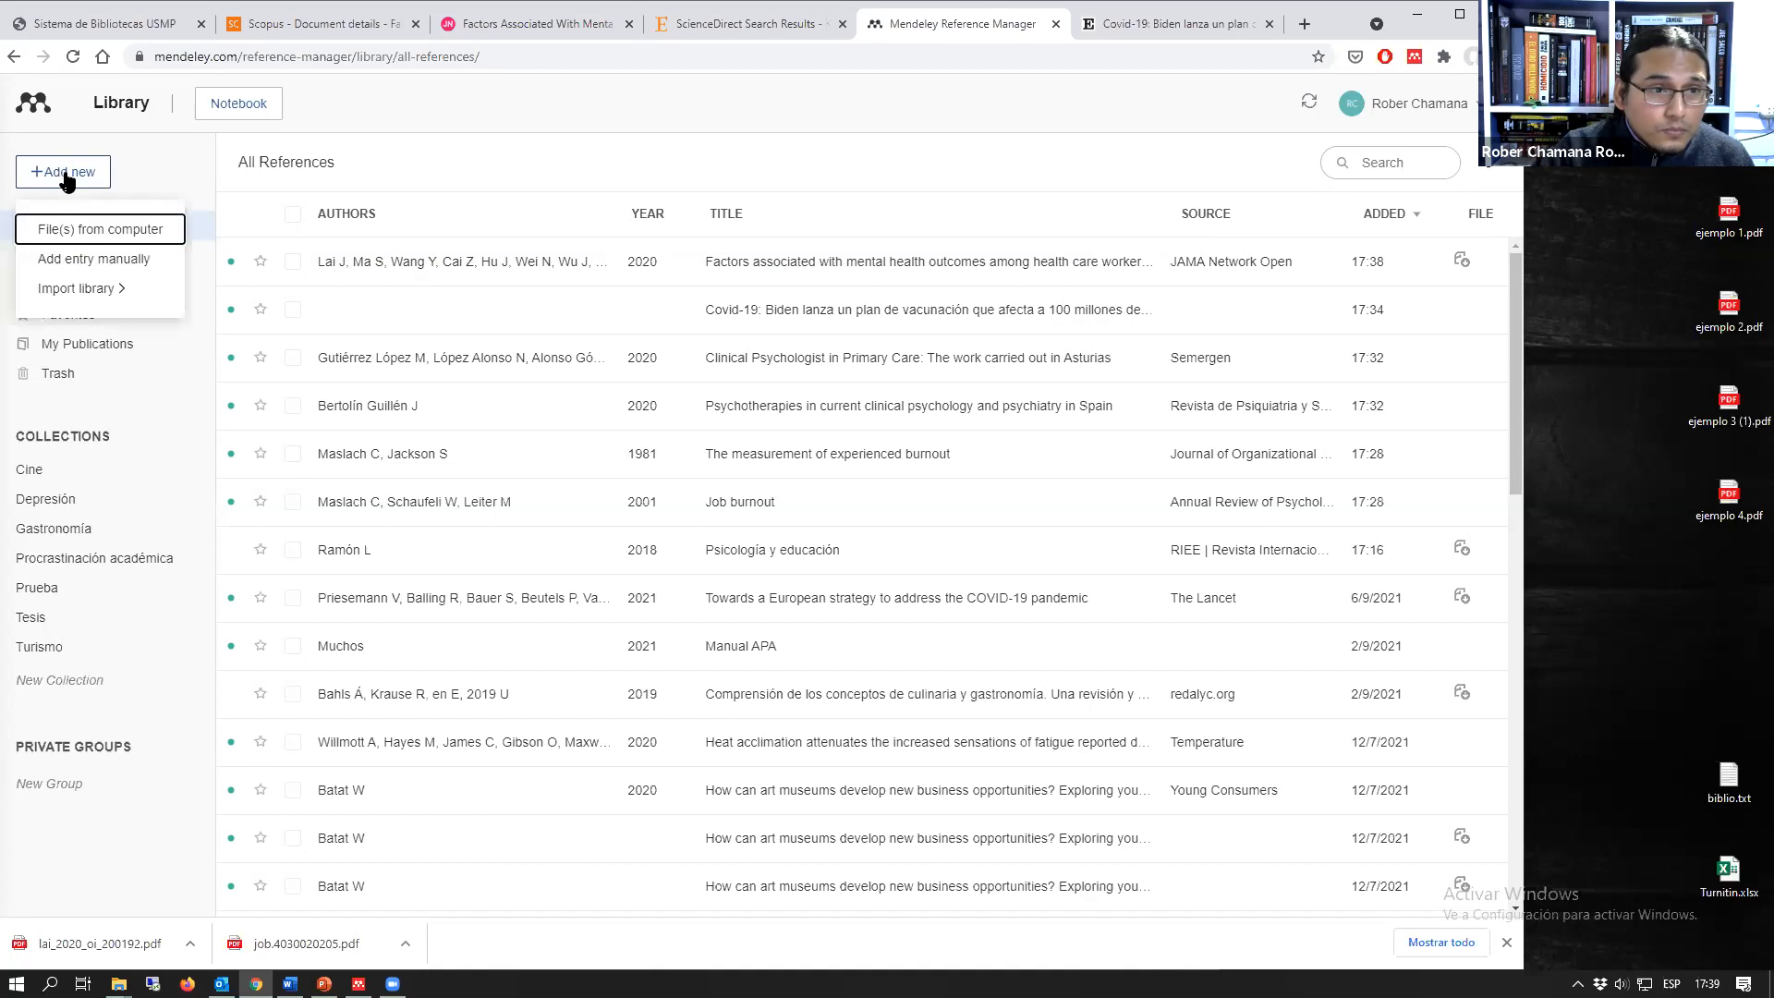
{"action": "left_click", "coordinate": [72, 266]}
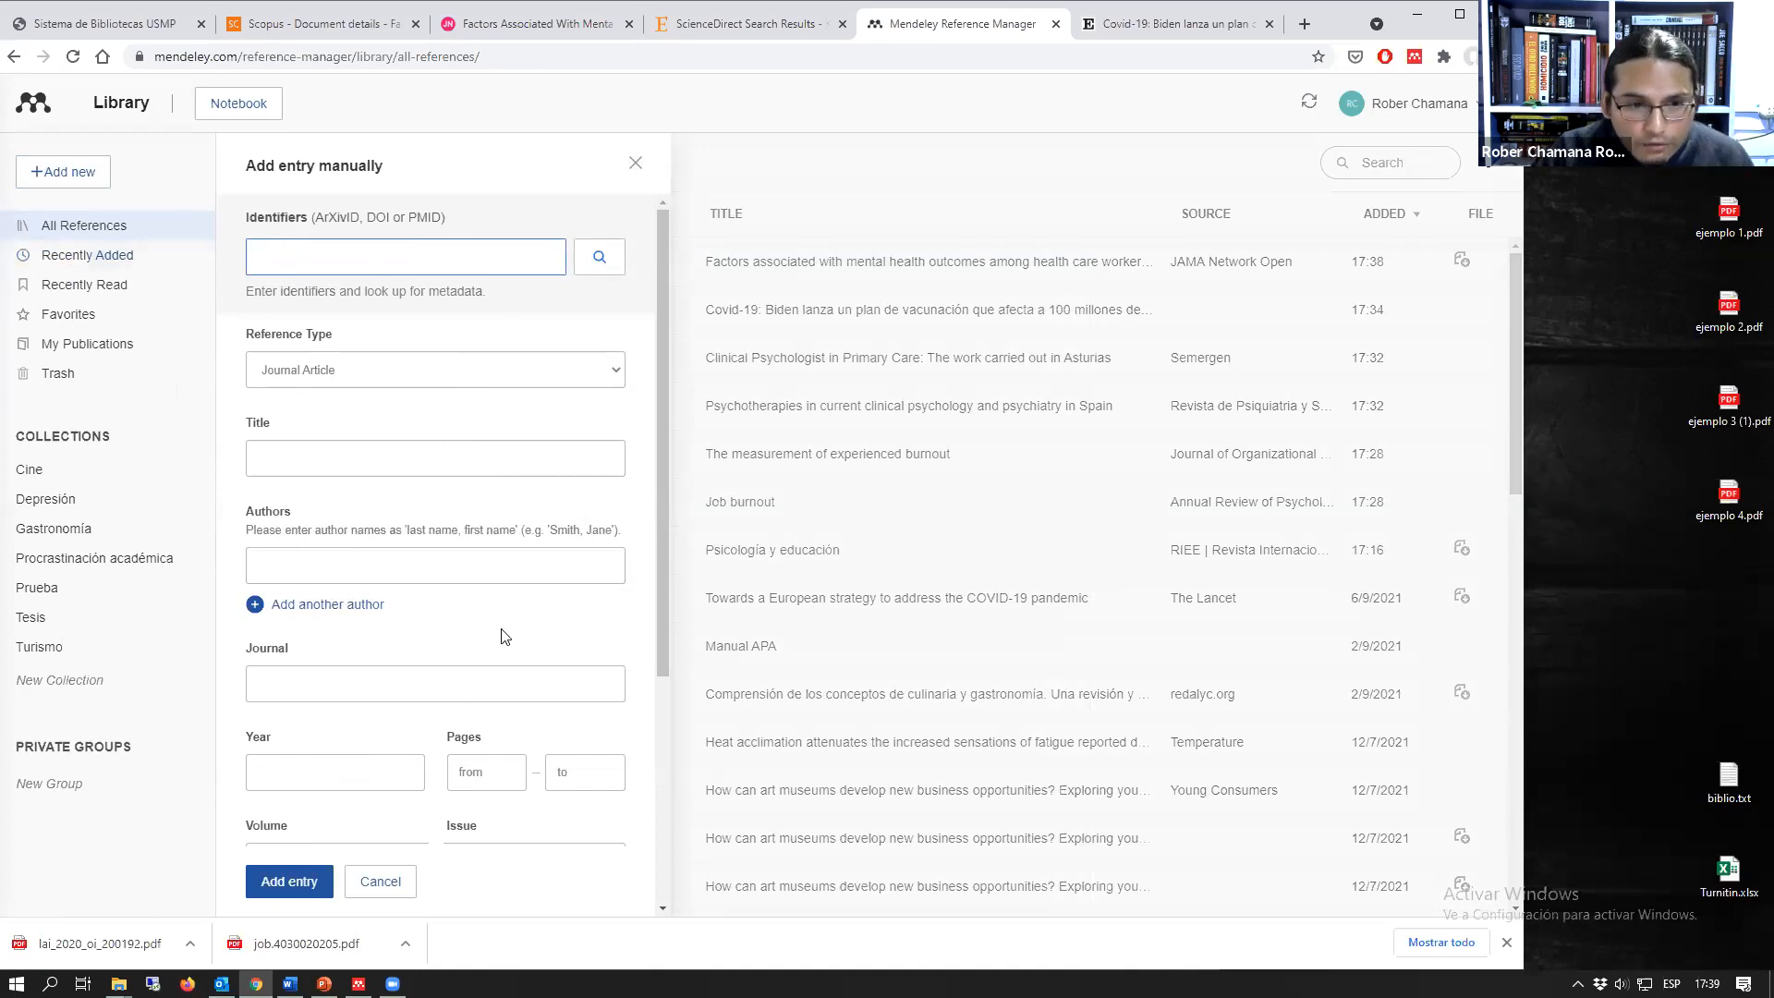
{"action": "scroll", "coordinate": [513, 674], "scroll_direction": "down", "scroll_amount": 4}
{"action": "scroll", "coordinate": [434, 601], "scroll_direction": "up", "scroll_amount": 4}
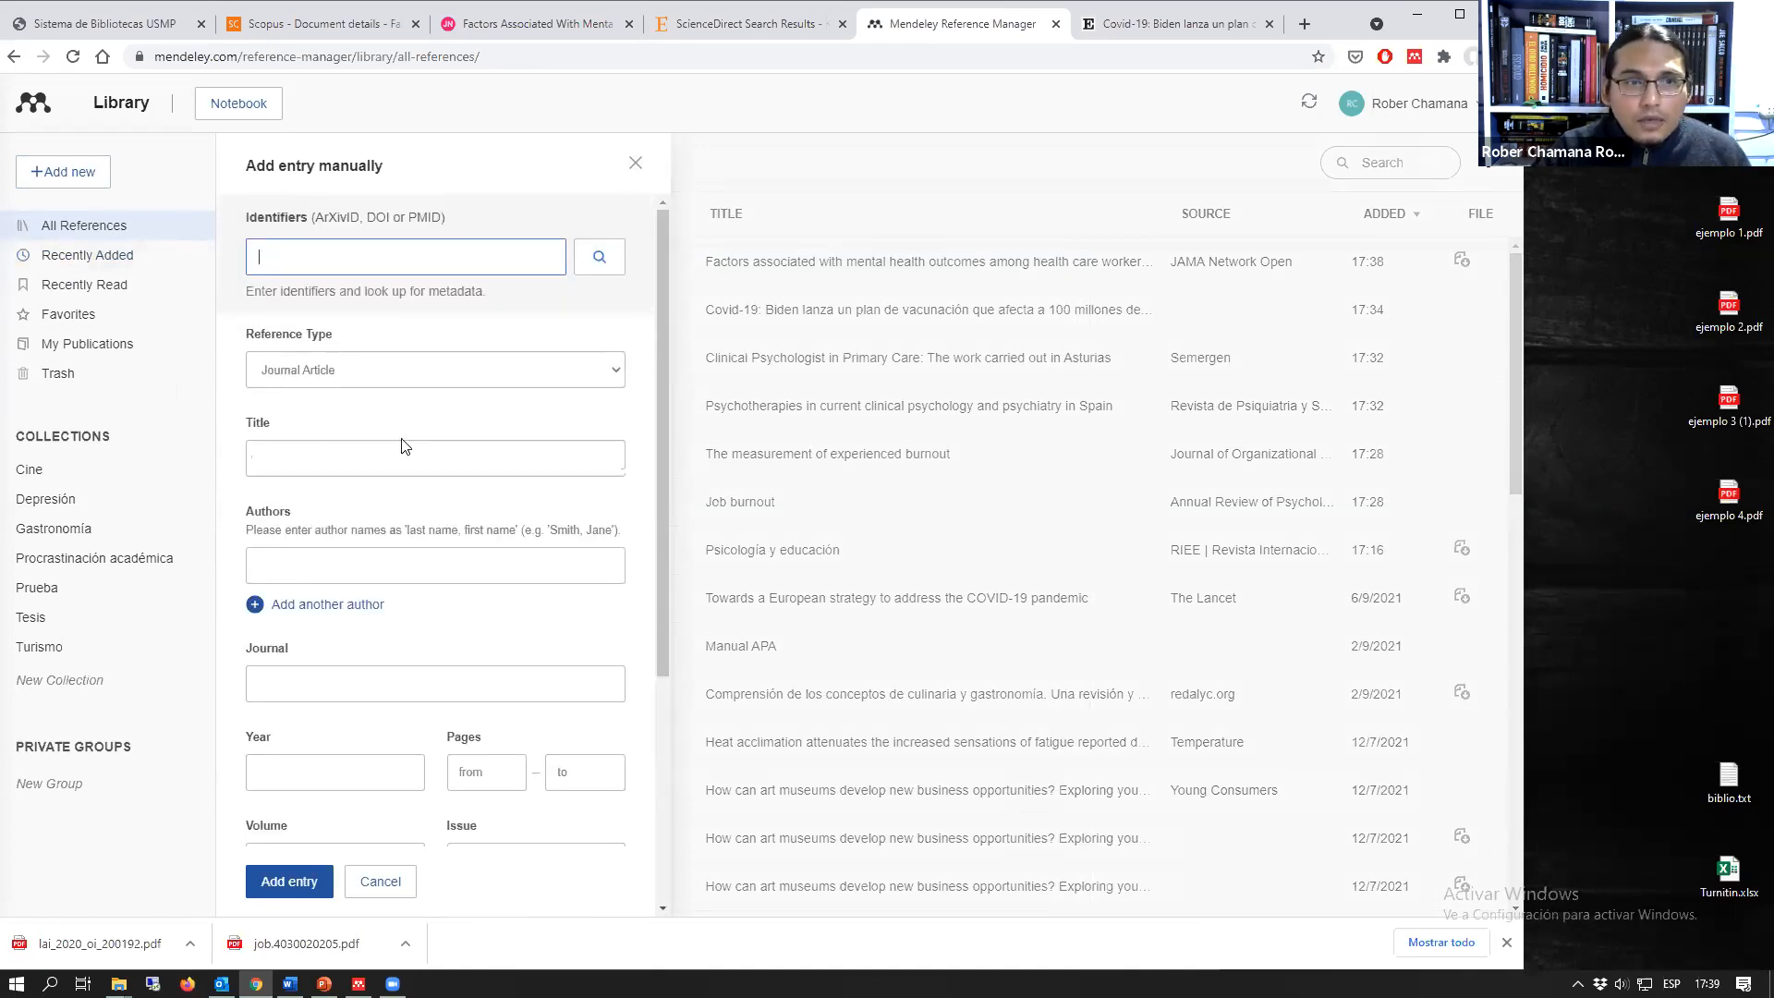
Step: Change the manual entry's reference type to Book and look over its fields
{"action": "left_click", "coordinate": [416, 374]}
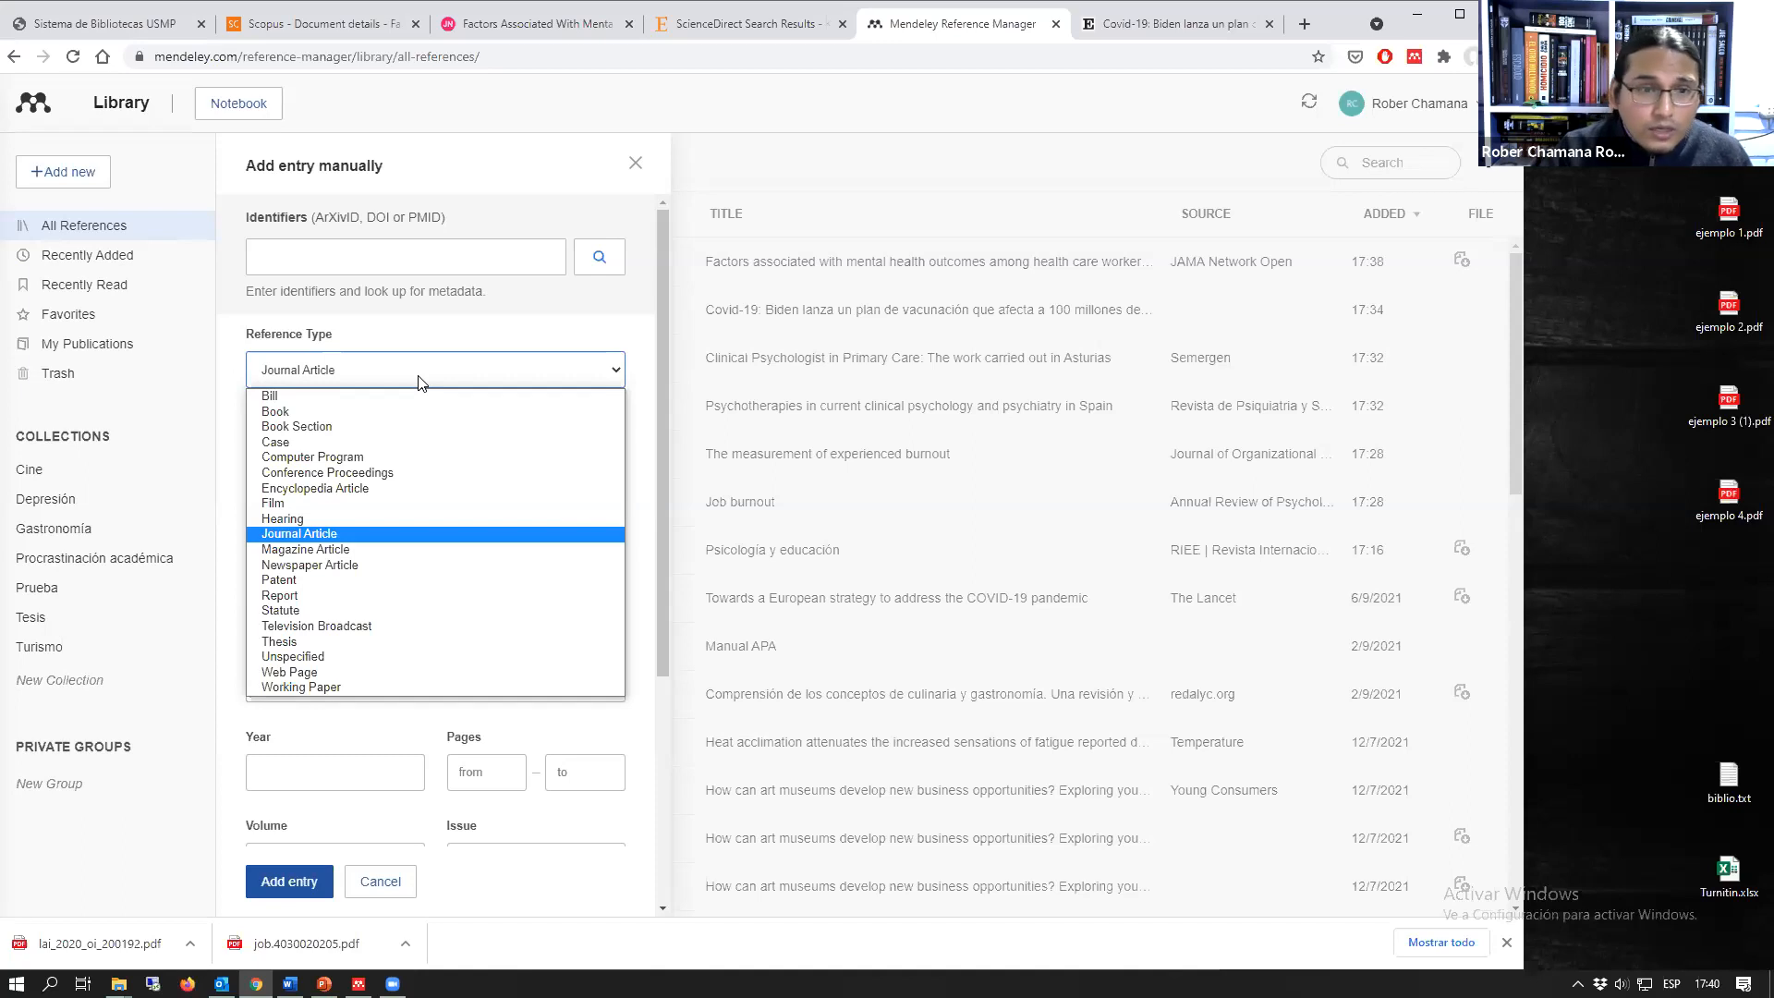
{"action": "left_click", "coordinate": [380, 410]}
{"action": "scroll", "coordinate": [502, 633], "scroll_direction": "down", "scroll_amount": 4}
{"action": "scroll", "coordinate": [502, 636], "scroll_direction": "up", "scroll_amount": 5}
Step: Switch the manual entry's reference type back to Journal Article and examine the fields down to the abstract
{"action": "left_click", "coordinate": [343, 379]}
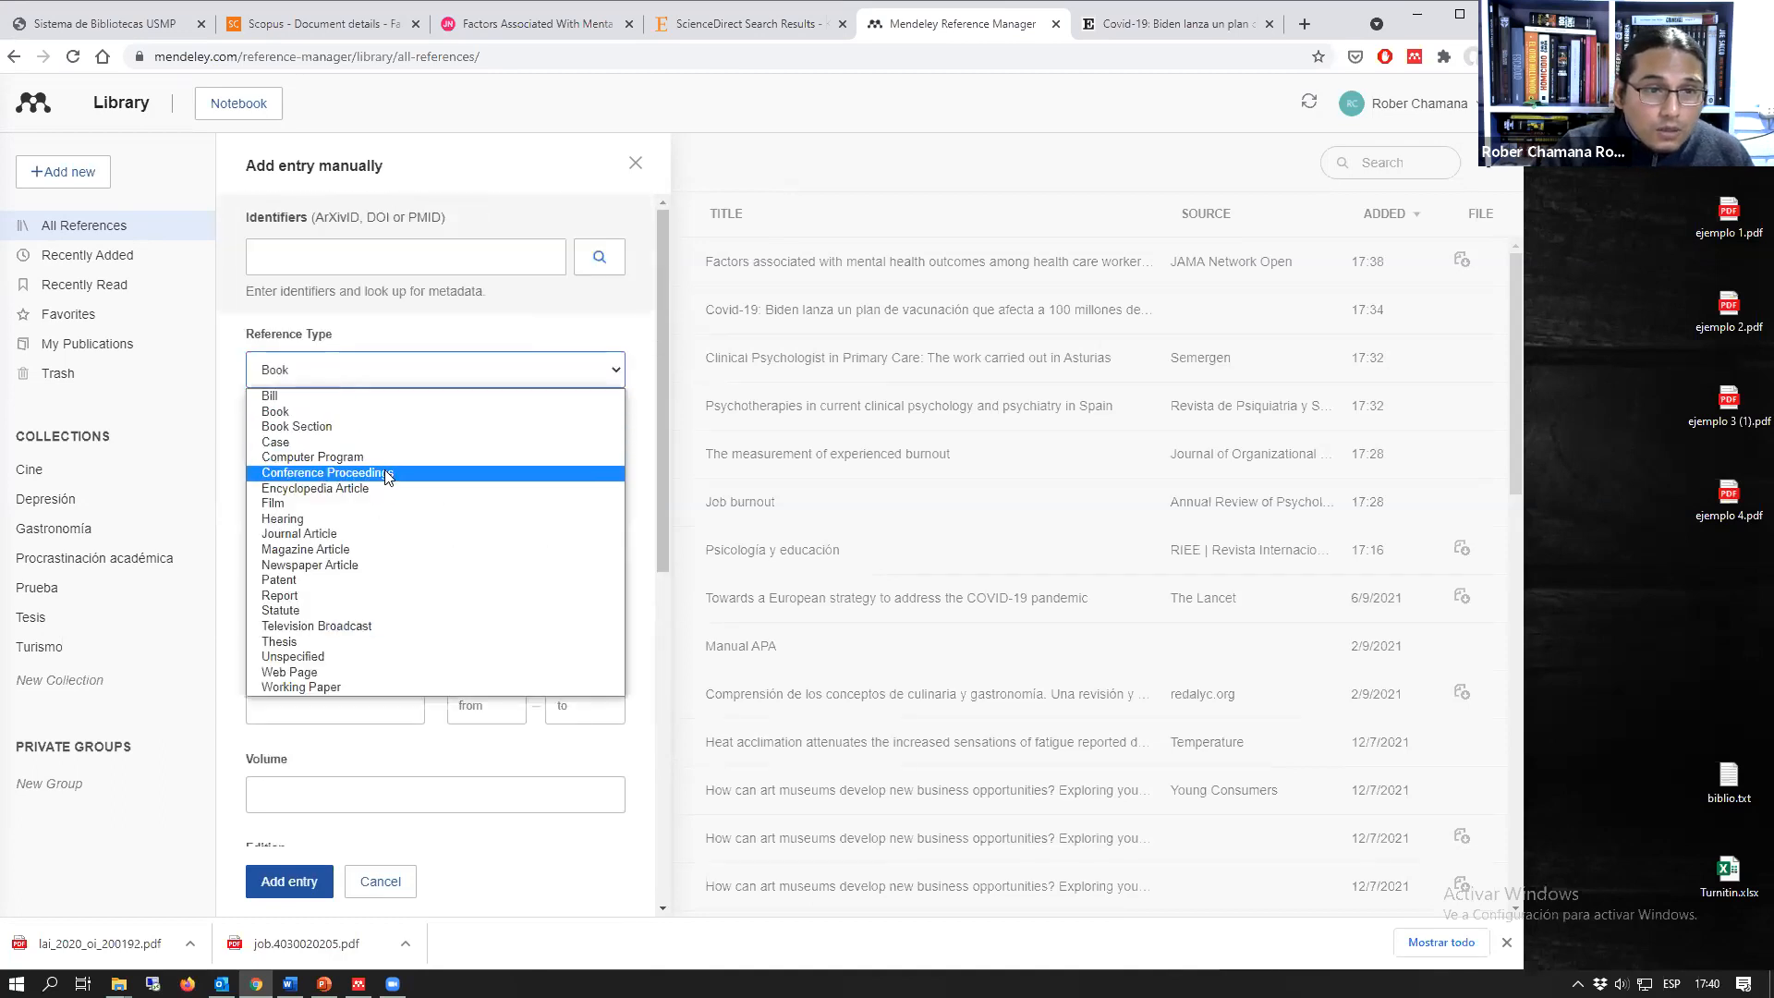
{"action": "left_click", "coordinate": [357, 532]}
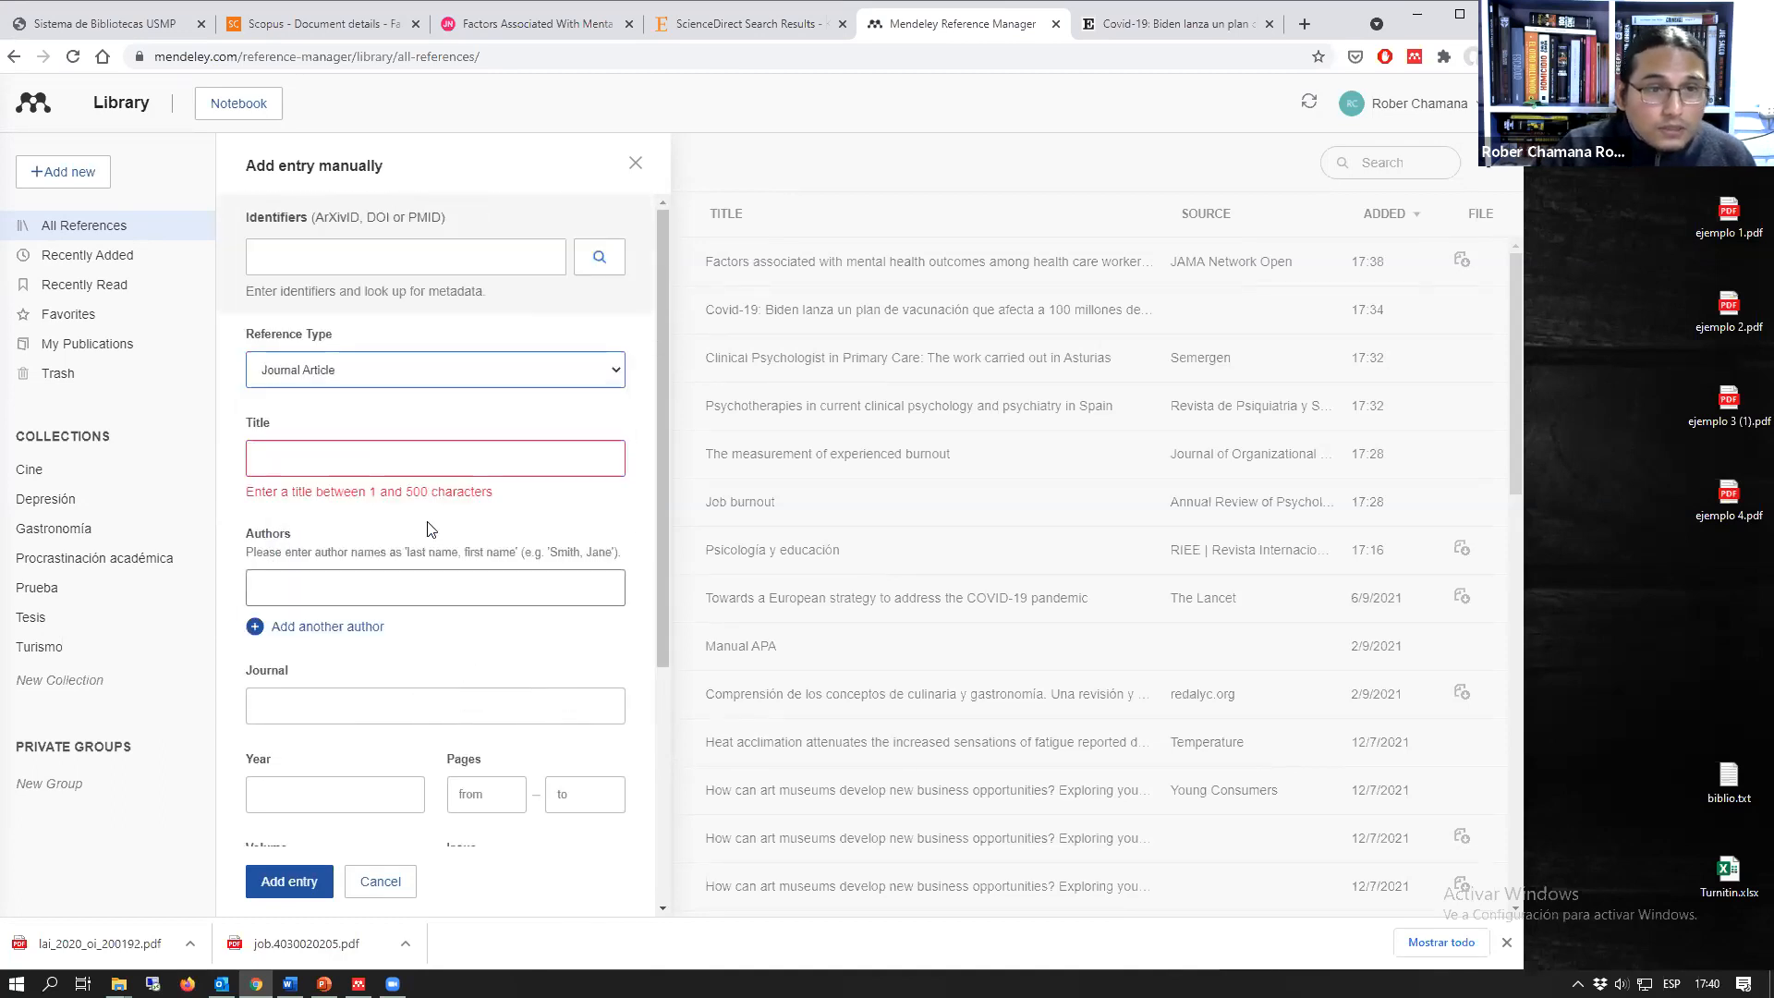
{"action": "scroll", "coordinate": [443, 545], "scroll_direction": "down", "scroll_amount": 3}
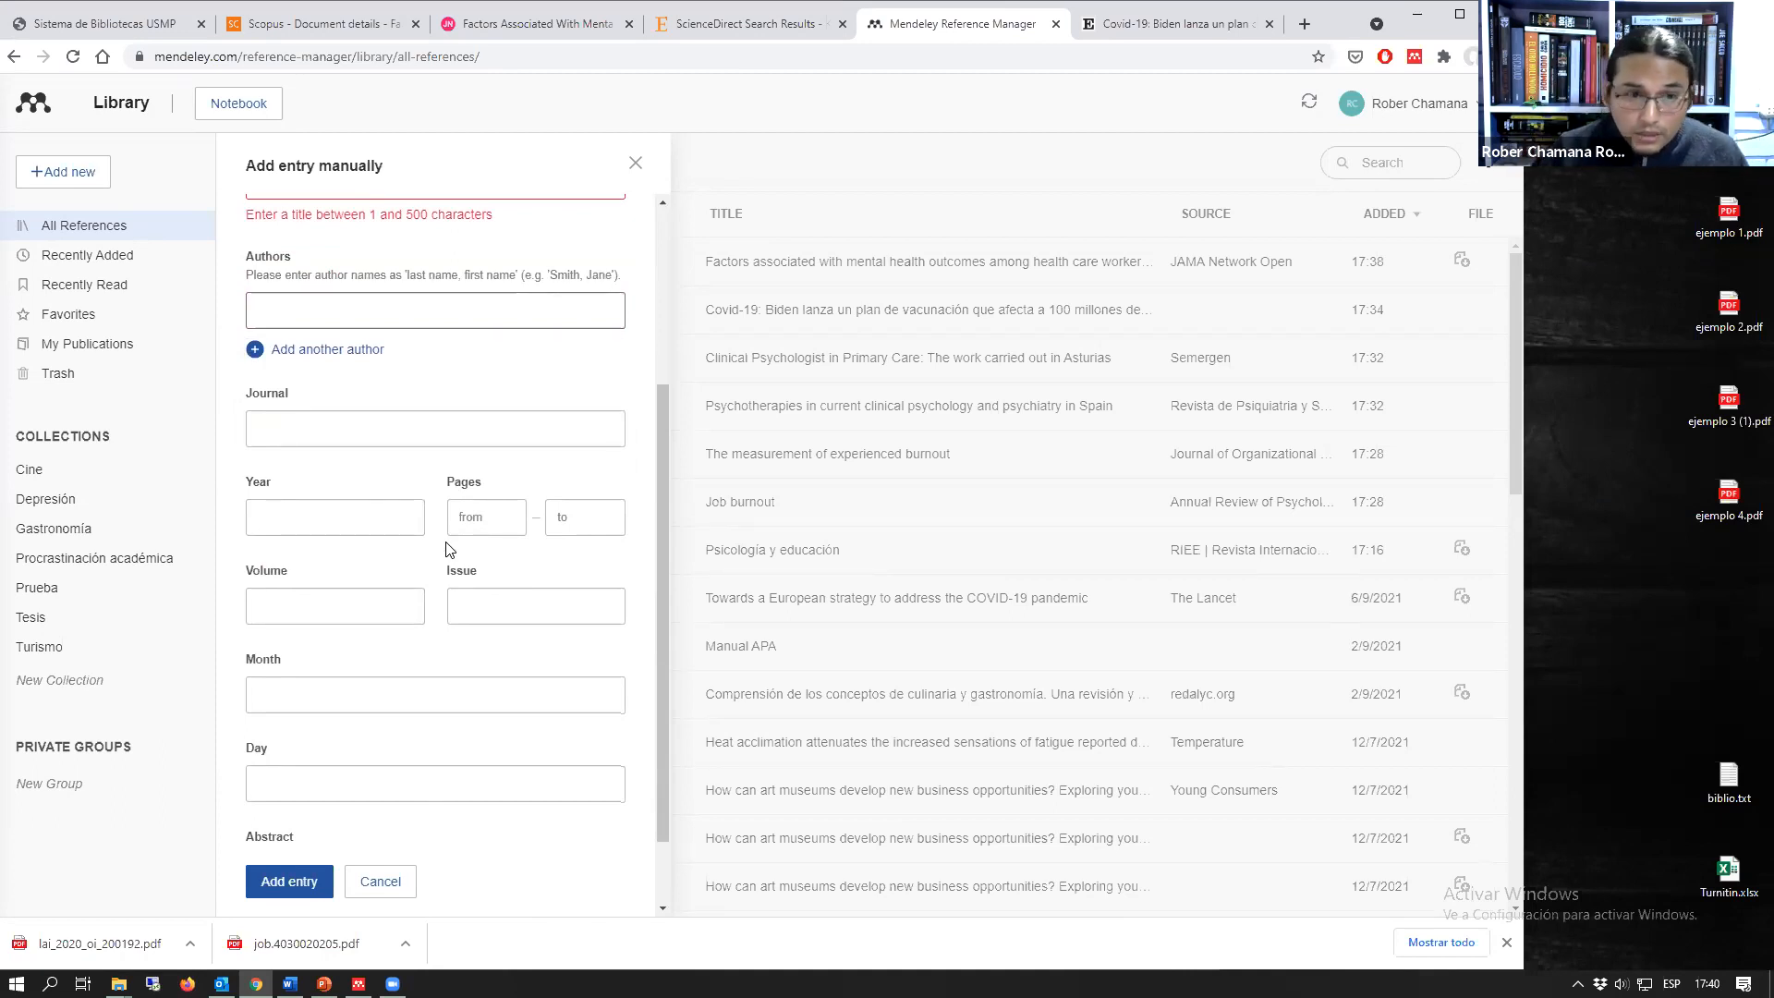
{"action": "scroll", "coordinate": [454, 554], "scroll_direction": "down", "scroll_amount": 1}
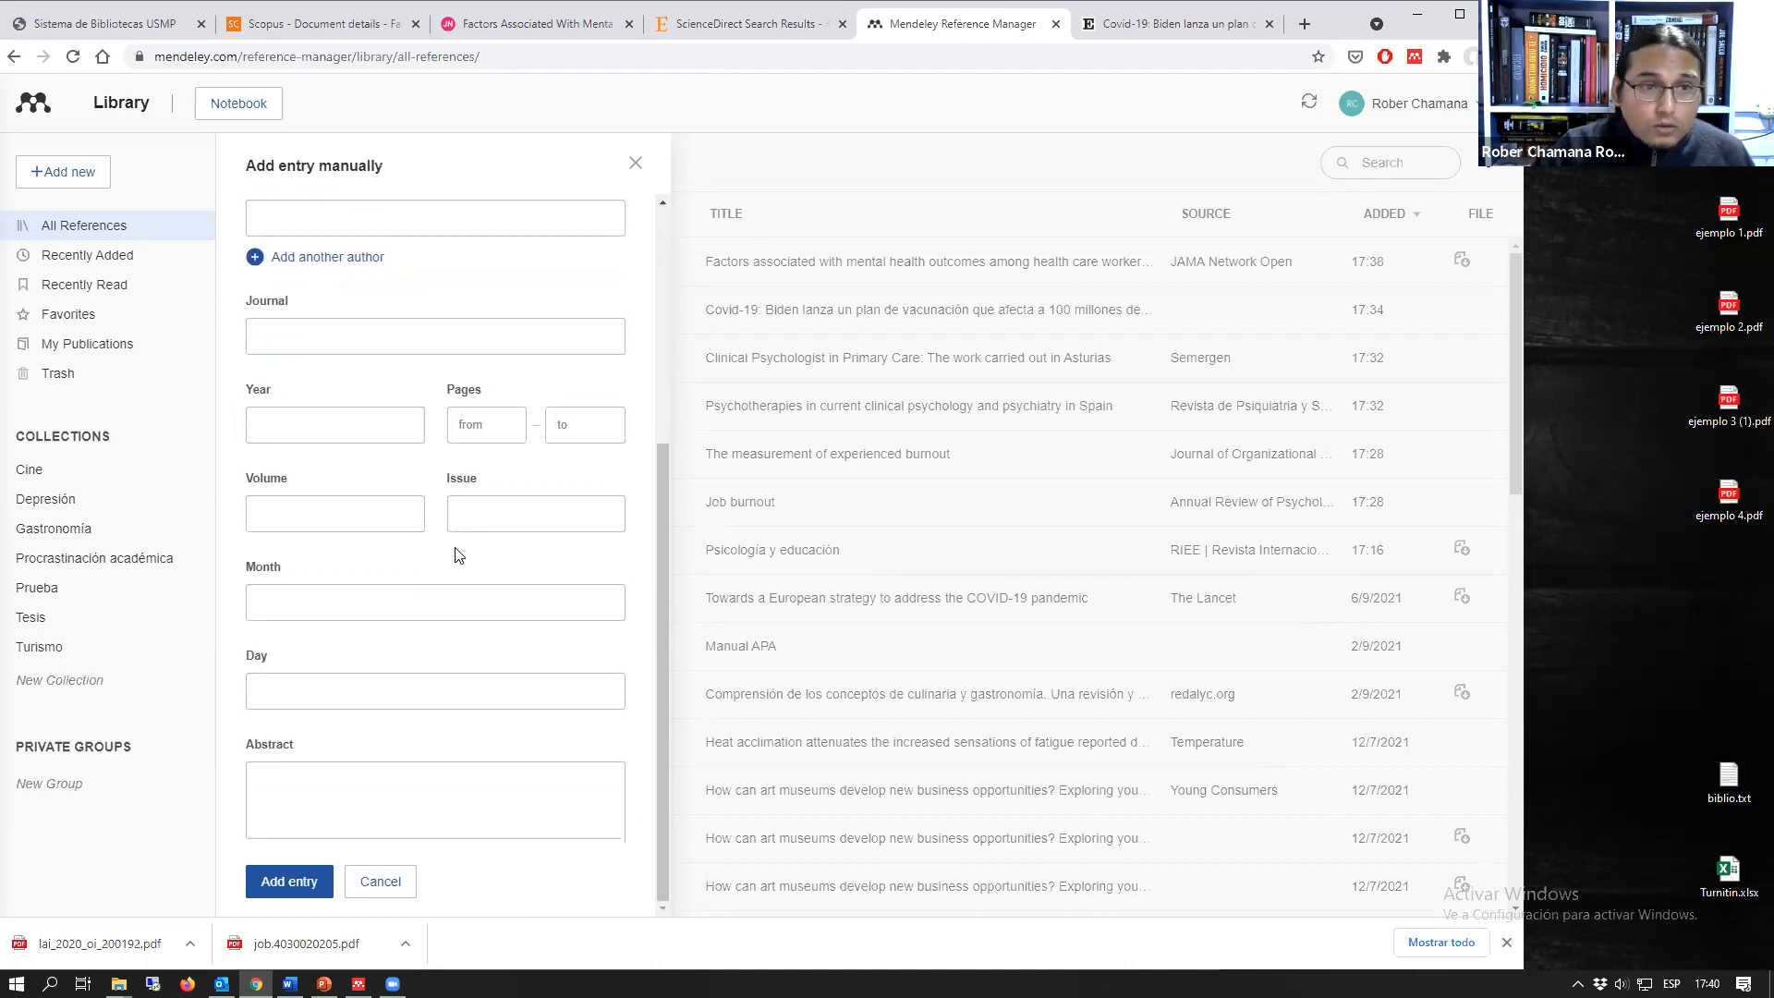
Step: Set the manual entry's reference type to Book and examine its edition, editors, city, publisher and remaining fields
{"action": "scroll", "coordinate": [444, 486], "scroll_direction": "up", "scroll_amount": 2}
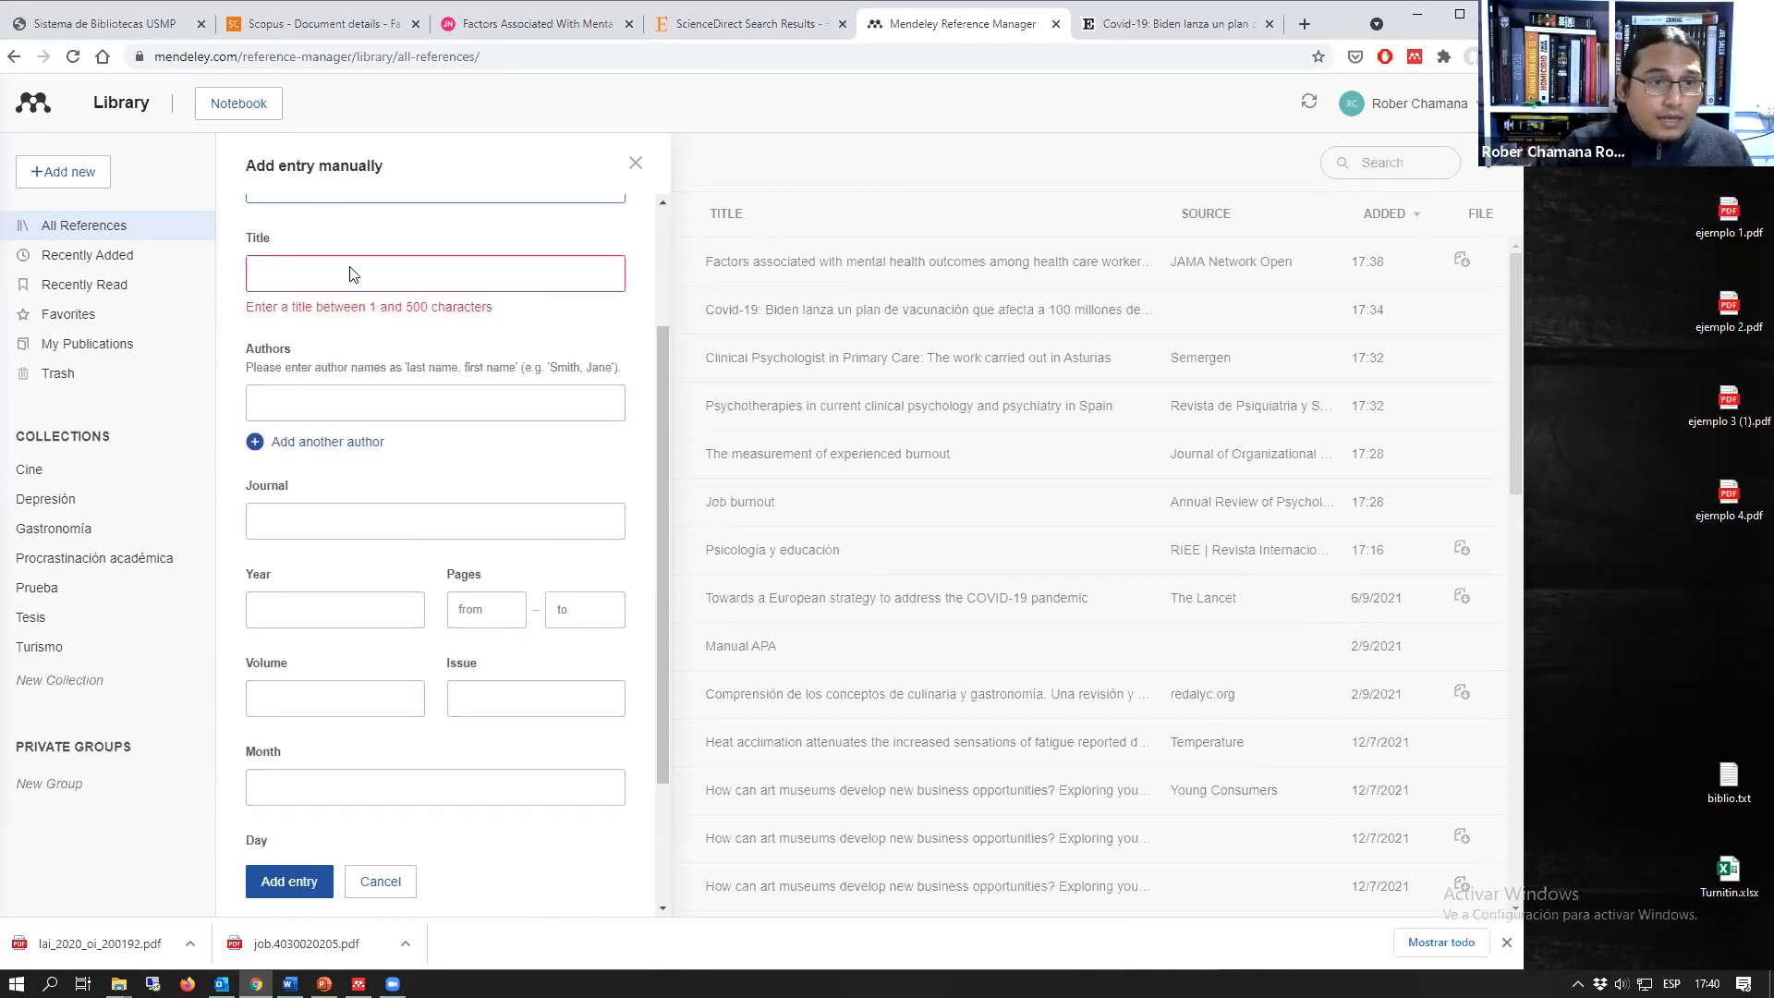
{"action": "scroll", "coordinate": [335, 280], "scroll_direction": "up", "scroll_amount": 1}
{"action": "left_click", "coordinate": [333, 277]}
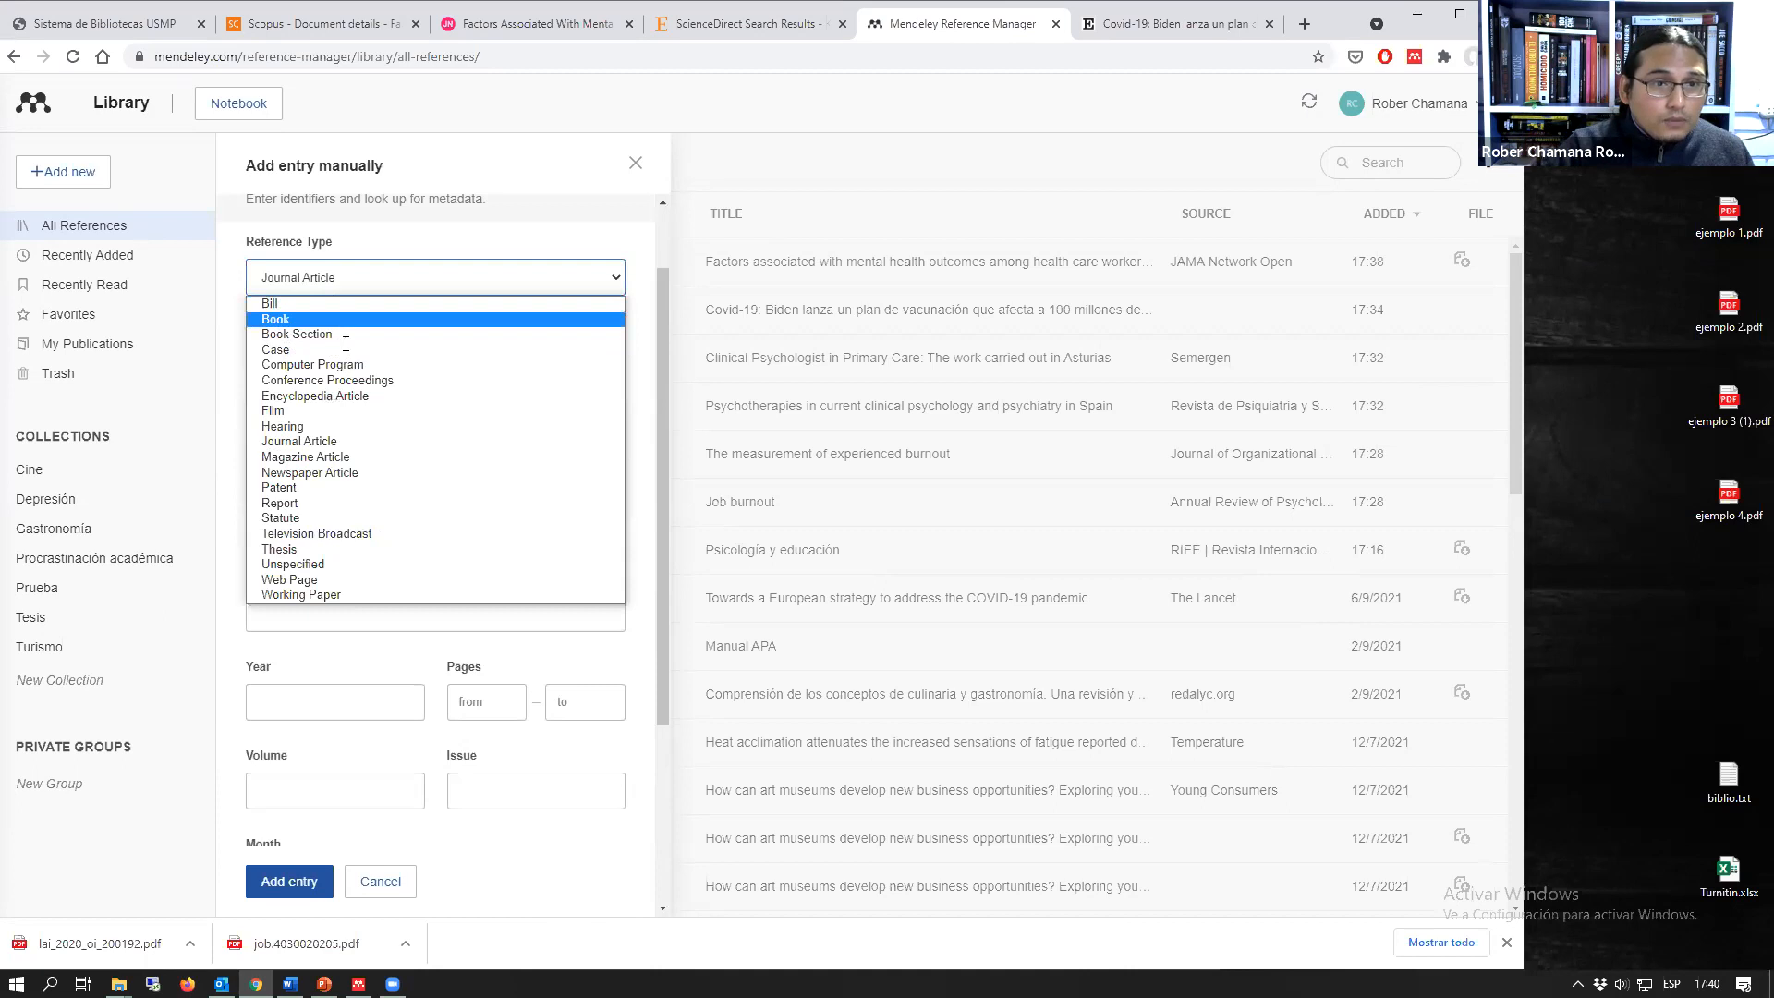
{"action": "left_click", "coordinate": [342, 319]}
{"action": "scroll", "coordinate": [379, 580], "scroll_direction": "down", "scroll_amount": 1}
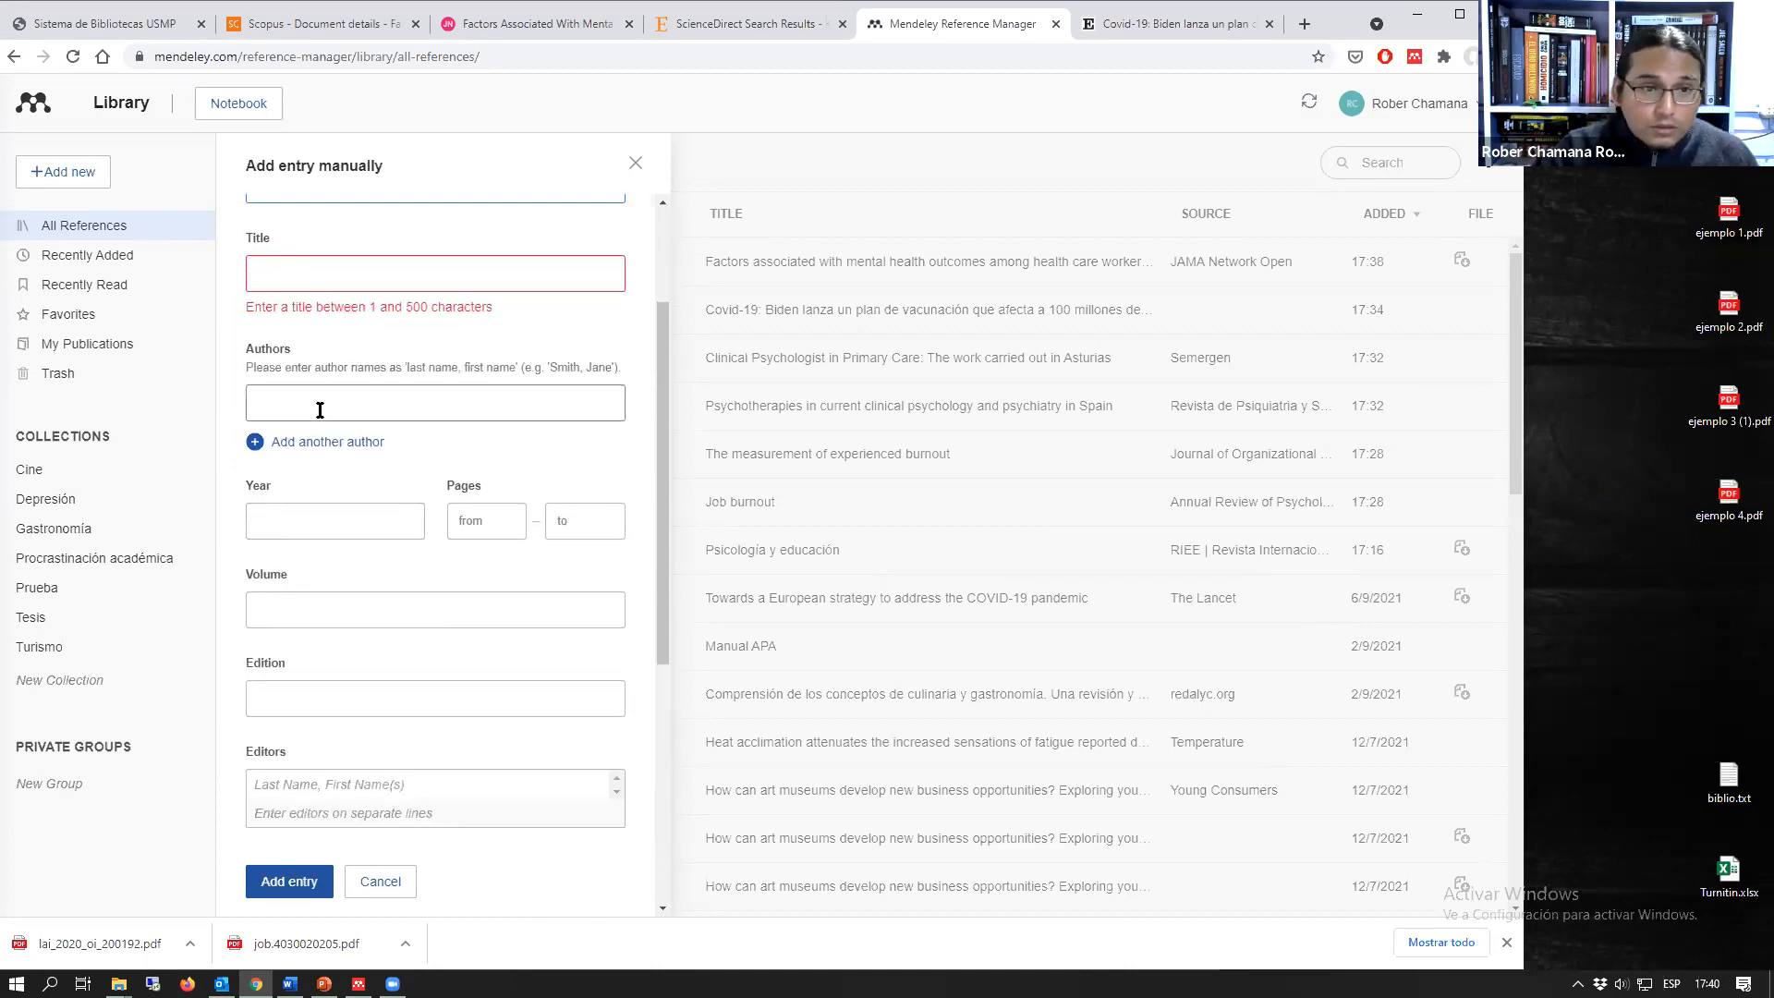
{"action": "scroll", "coordinate": [336, 515], "scroll_direction": "down", "scroll_amount": 1}
{"action": "scroll", "coordinate": [353, 518], "scroll_direction": "down", "scroll_amount": 3}
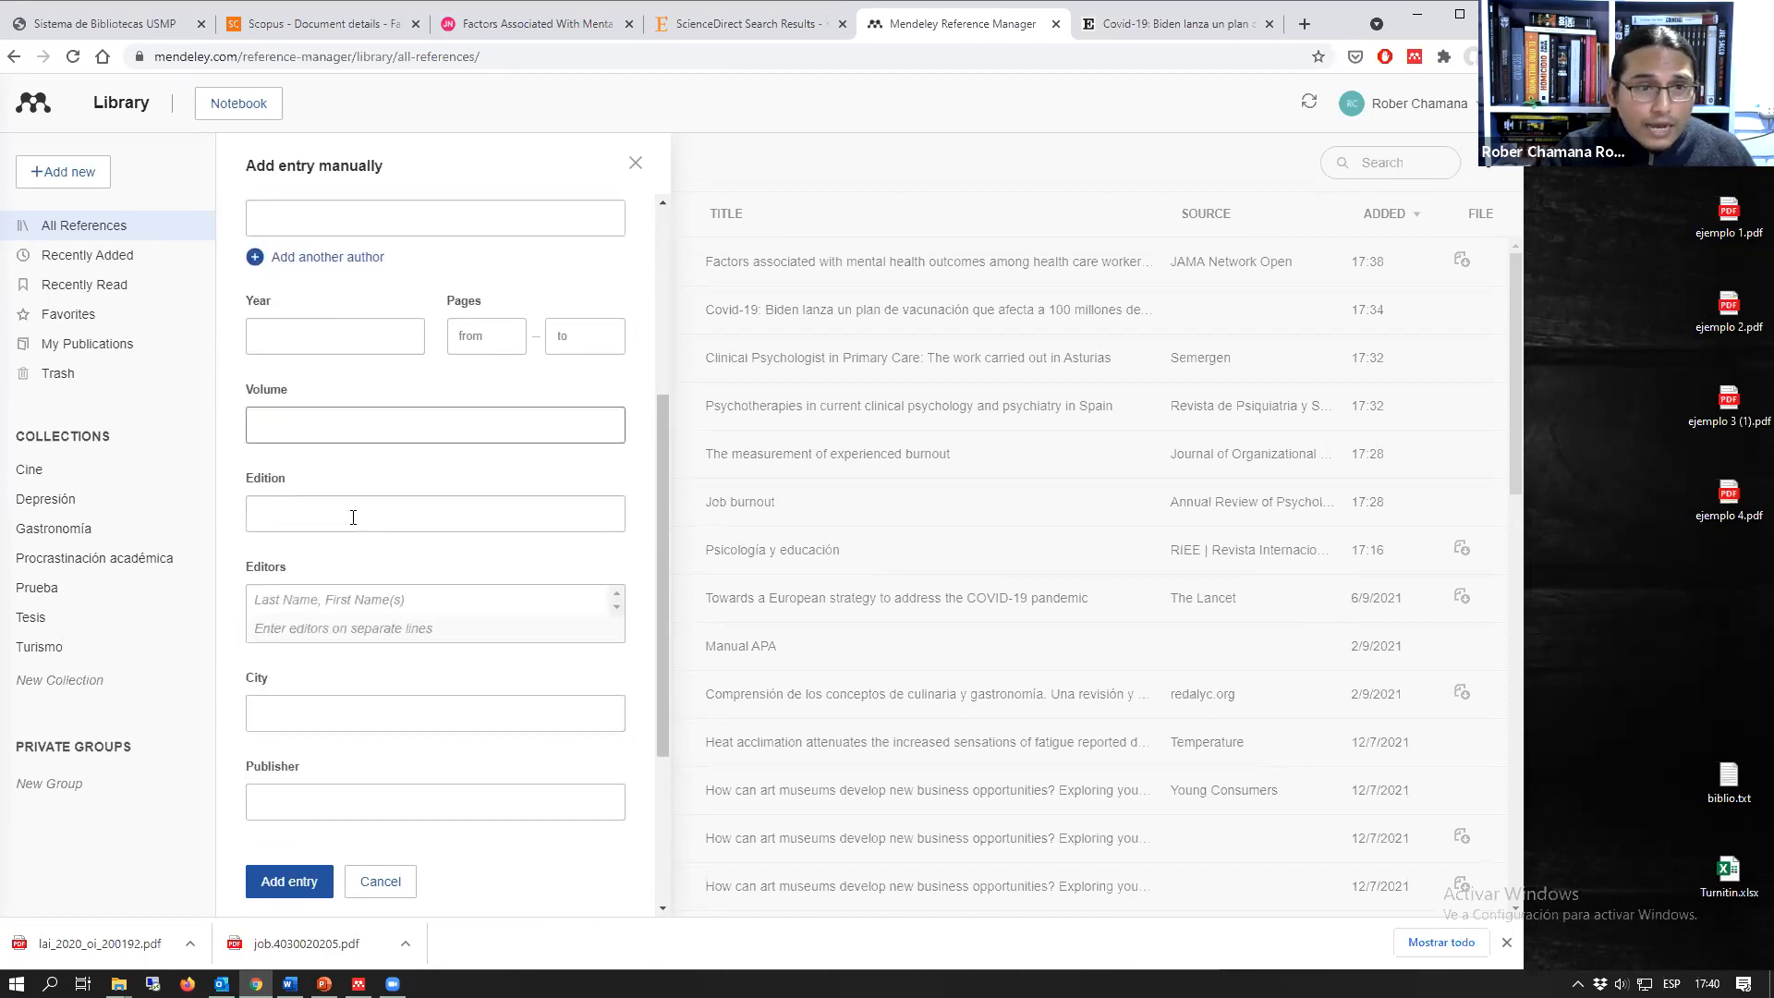
{"action": "scroll", "coordinate": [353, 517], "scroll_direction": "down", "scroll_amount": 1}
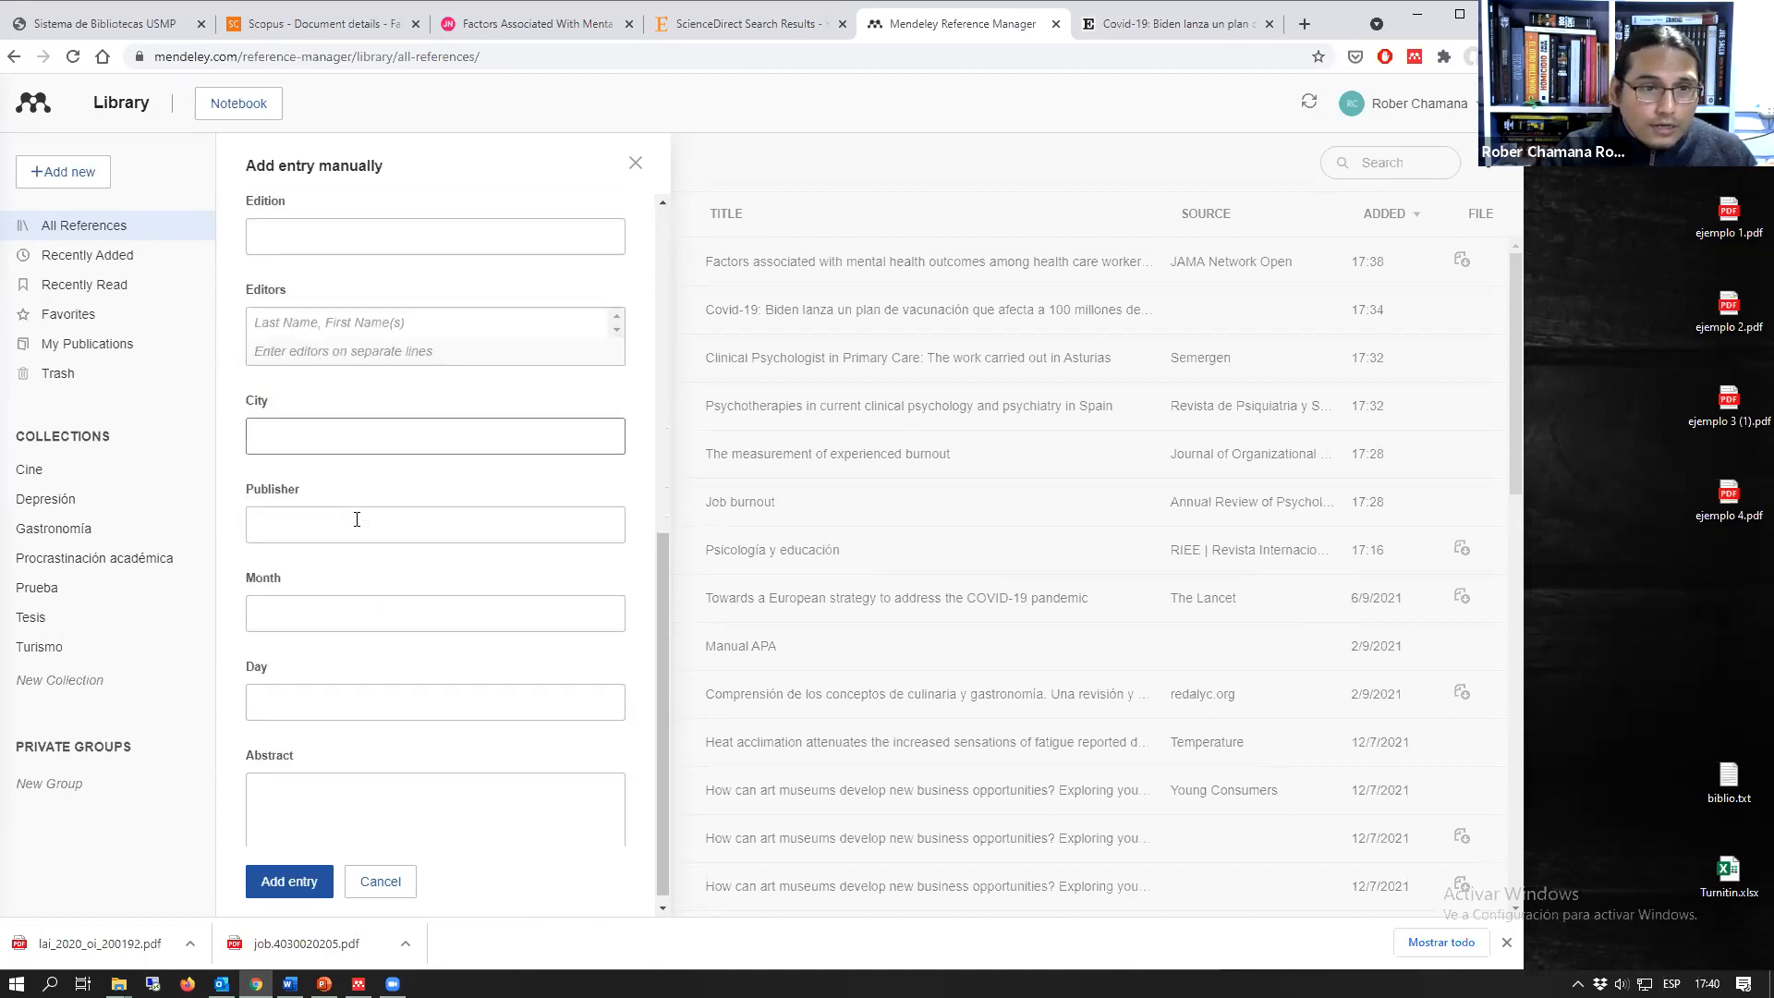
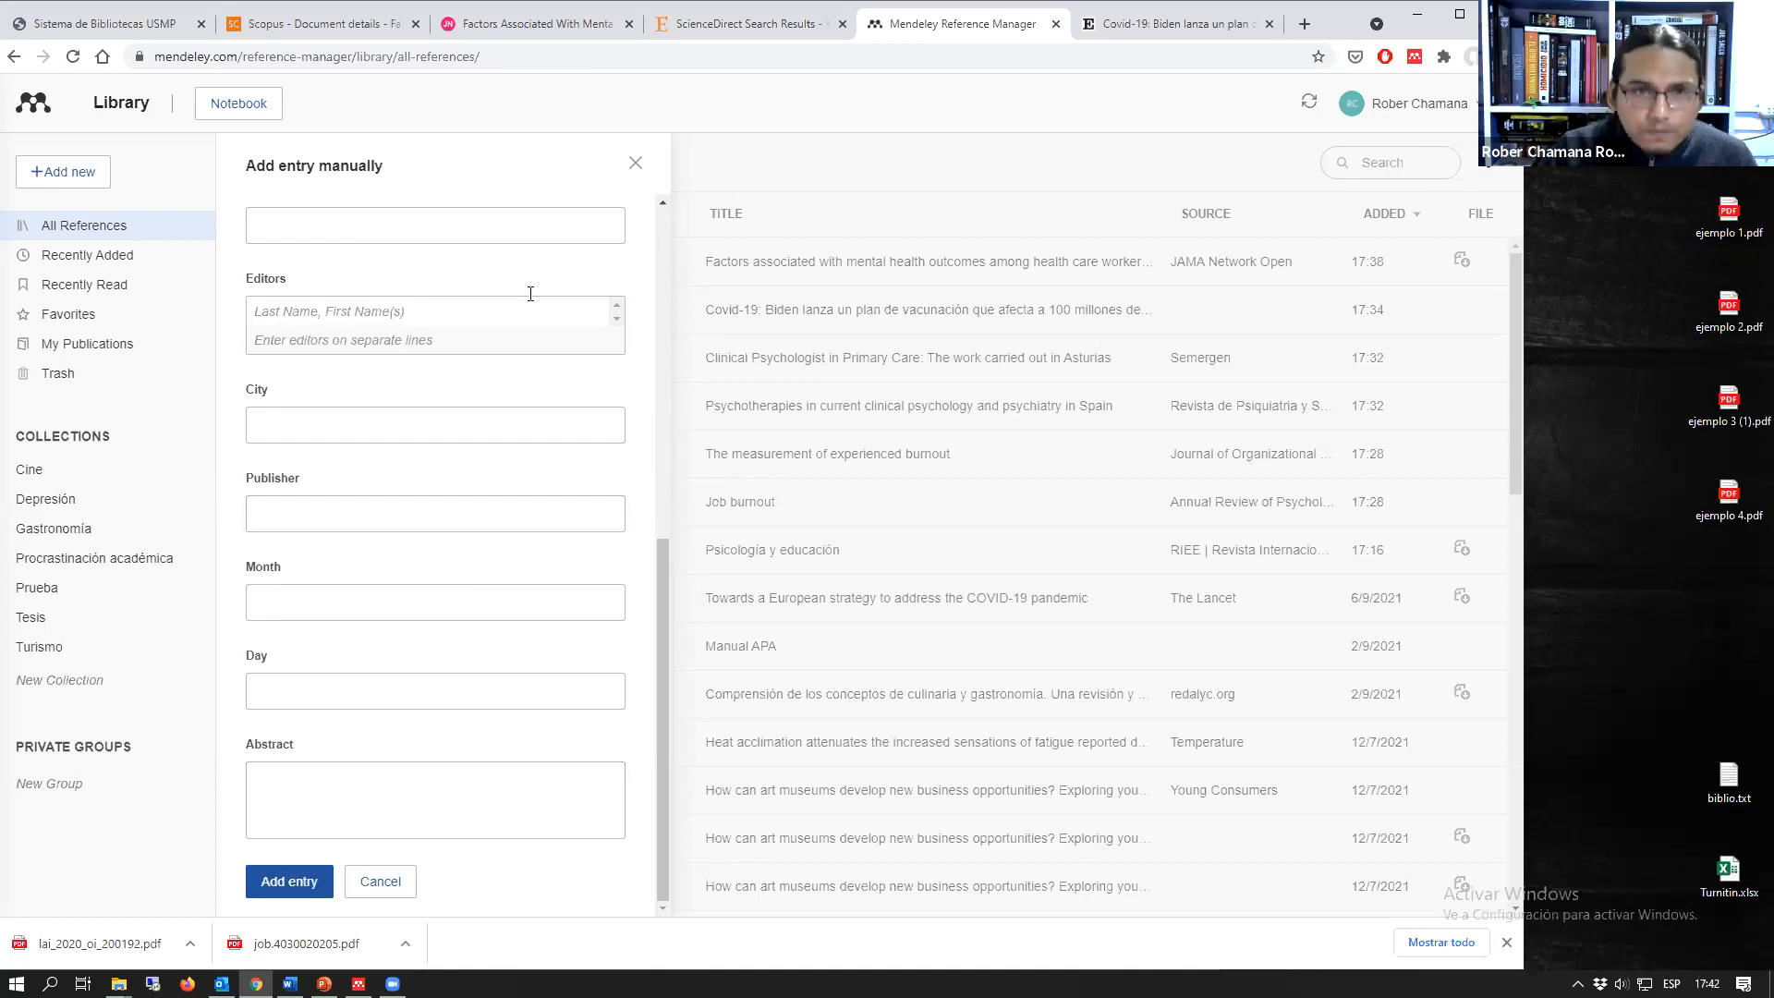
Step: Close the manual entry form and open the PDF of "Factors associated with mental health outcomes among health care workers" for reading
{"action": "left_click", "coordinate": [635, 164]}
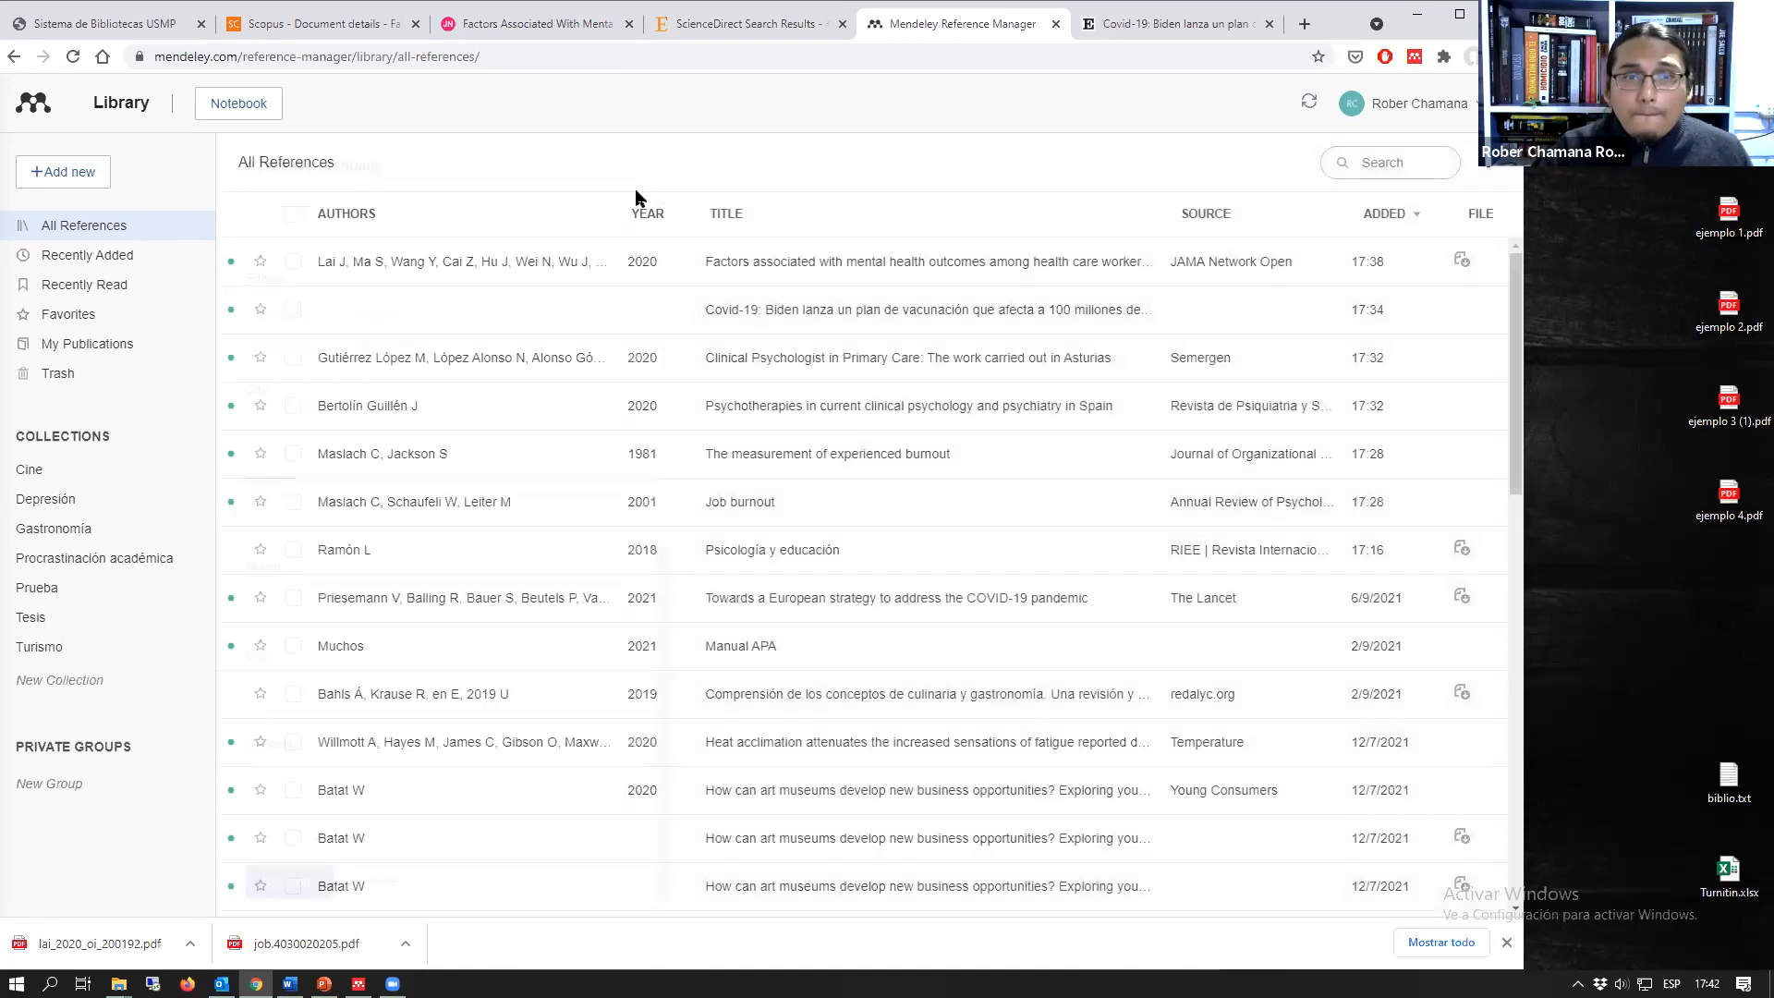
{"action": "left_click", "coordinate": [910, 270]}
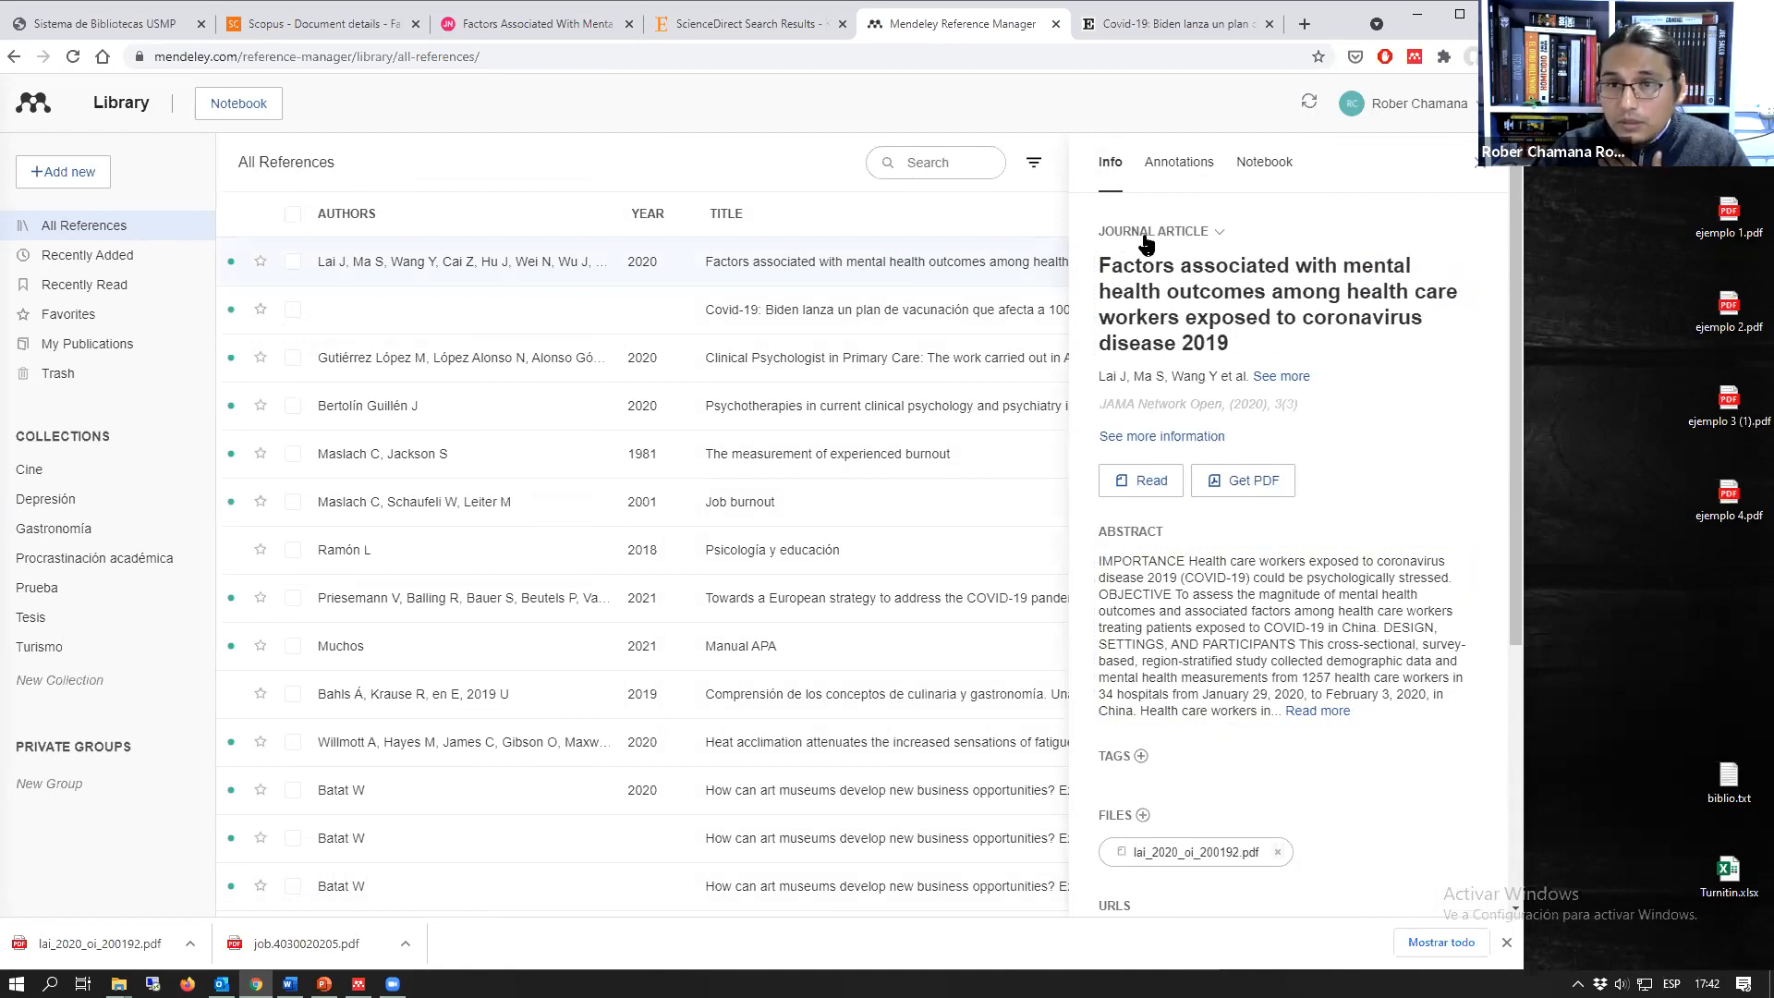
{"action": "left_click", "coordinate": [1151, 482]}
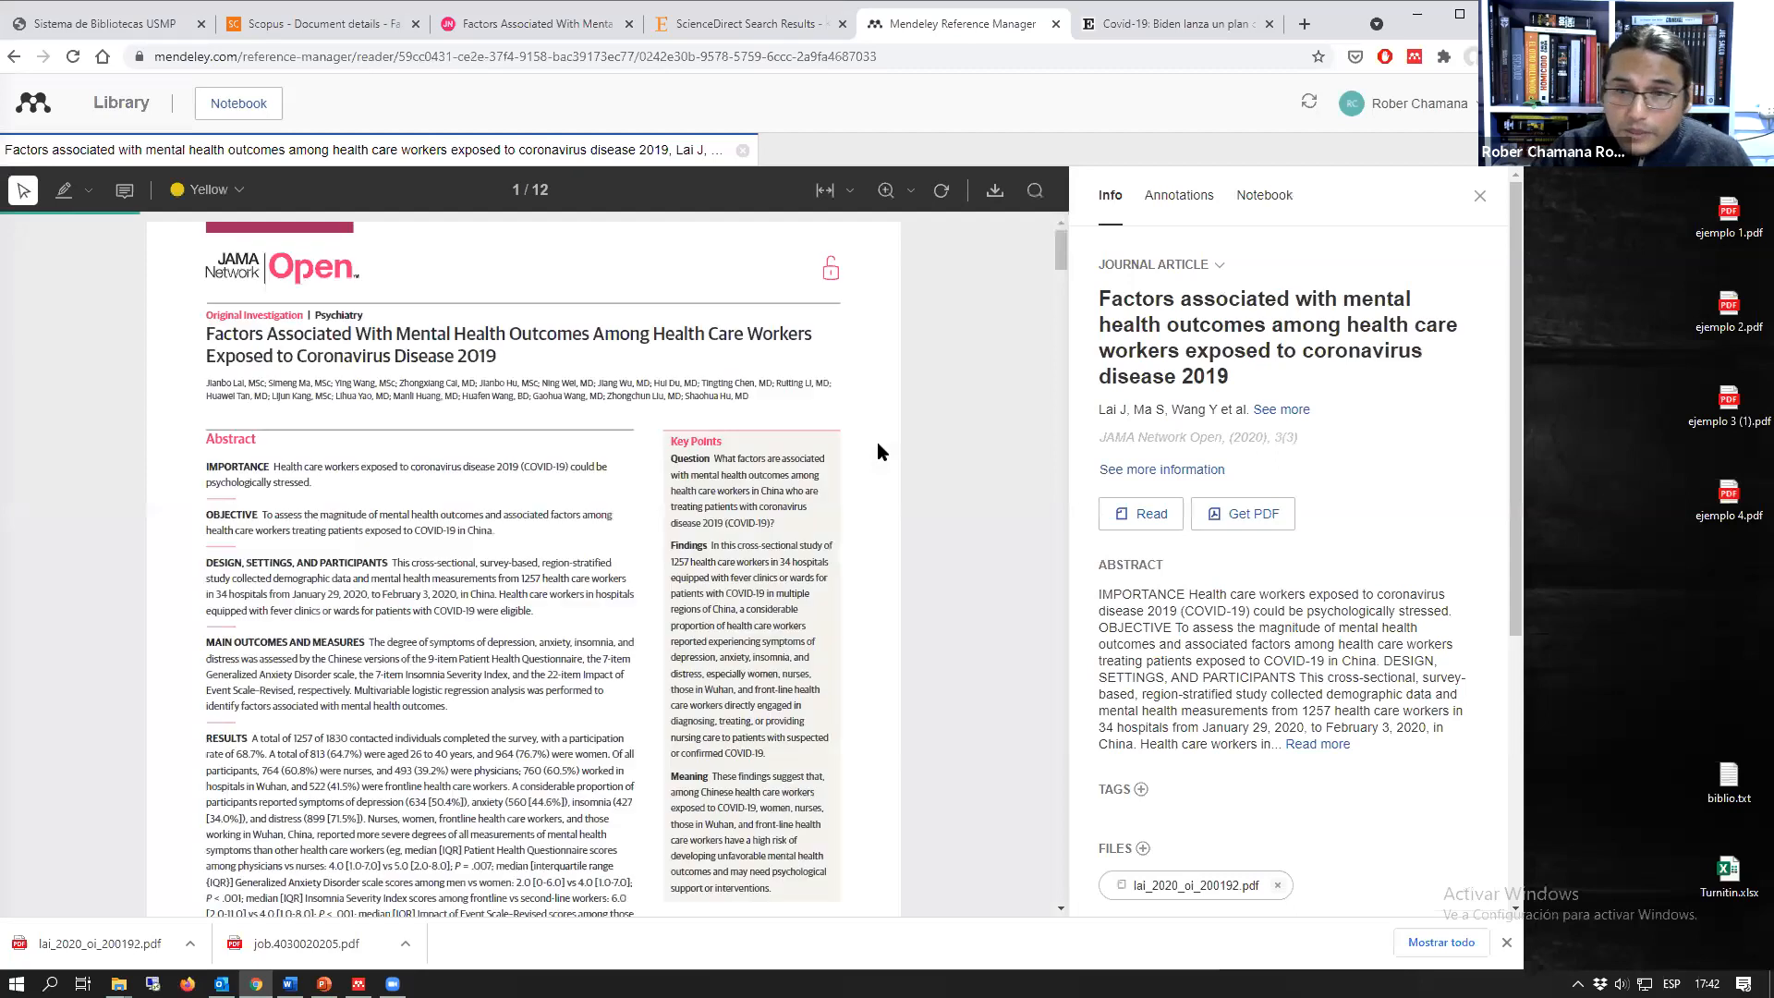
Step: Highlight in yellow the paragraph on page 3 of the article that begins "The cutoff score for detecting symptoms"
{"action": "scroll", "coordinate": [558, 625], "scroll_direction": "down", "scroll_amount": 15}
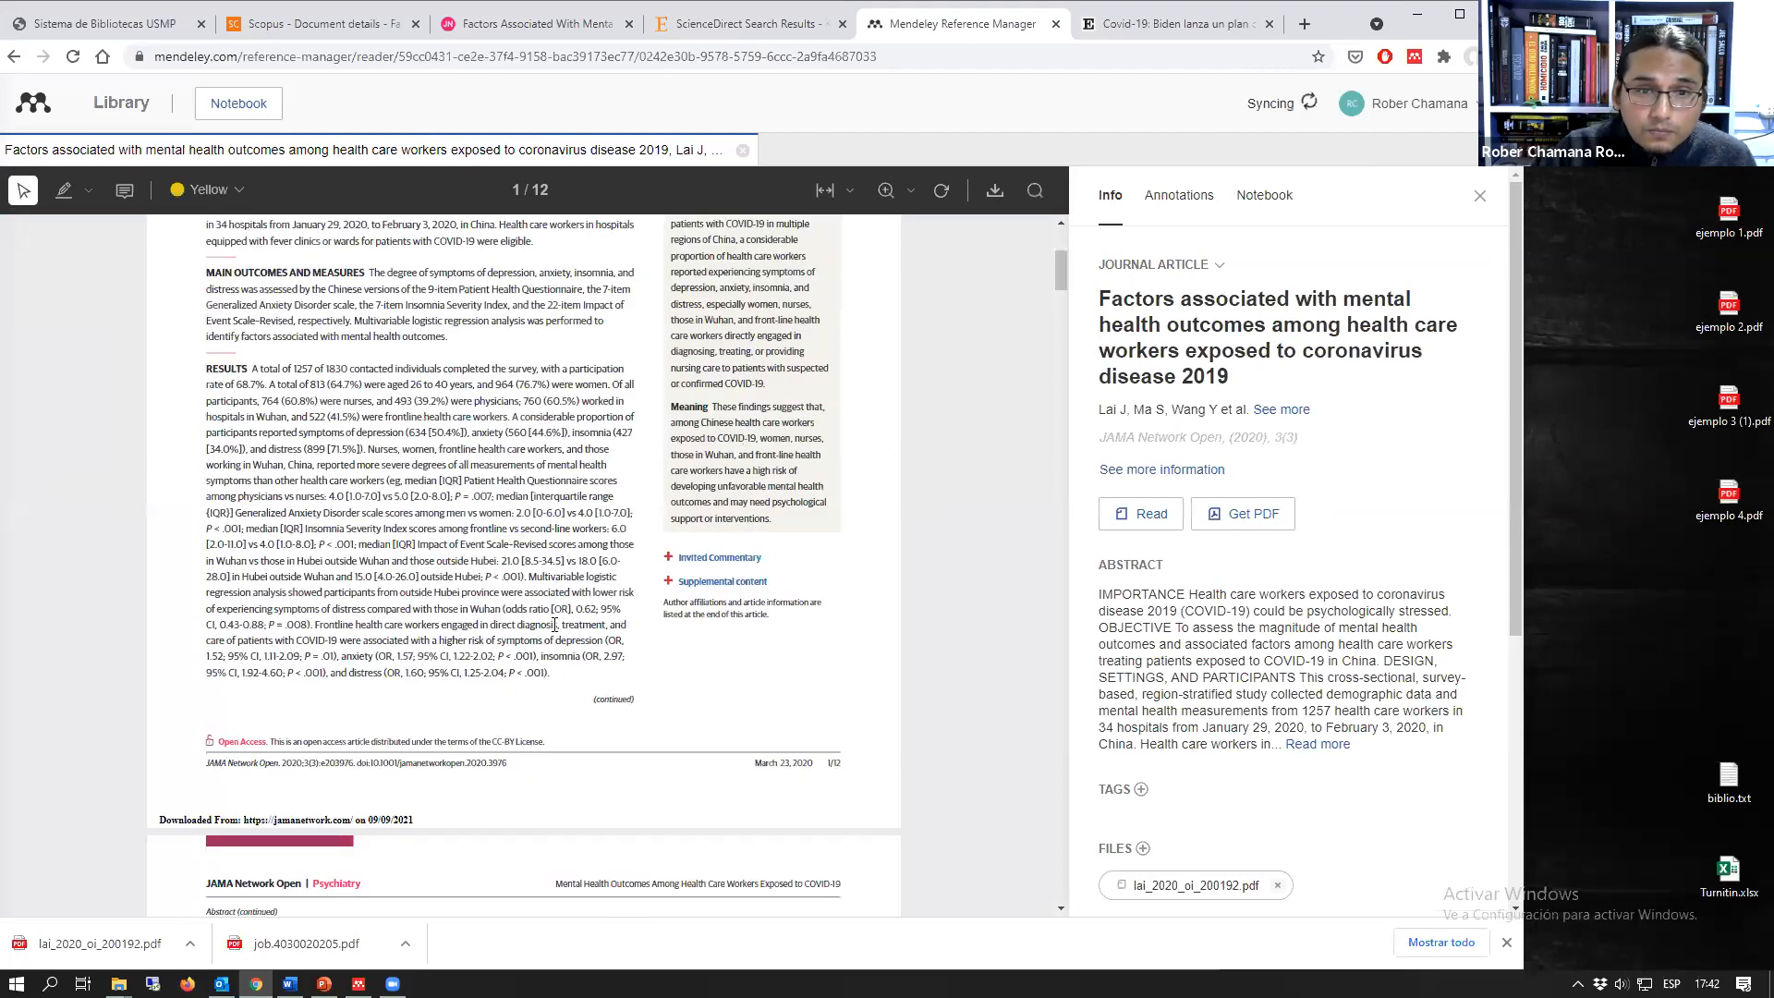
{"action": "scroll", "coordinate": [555, 625], "scroll_direction": "down", "scroll_amount": 15}
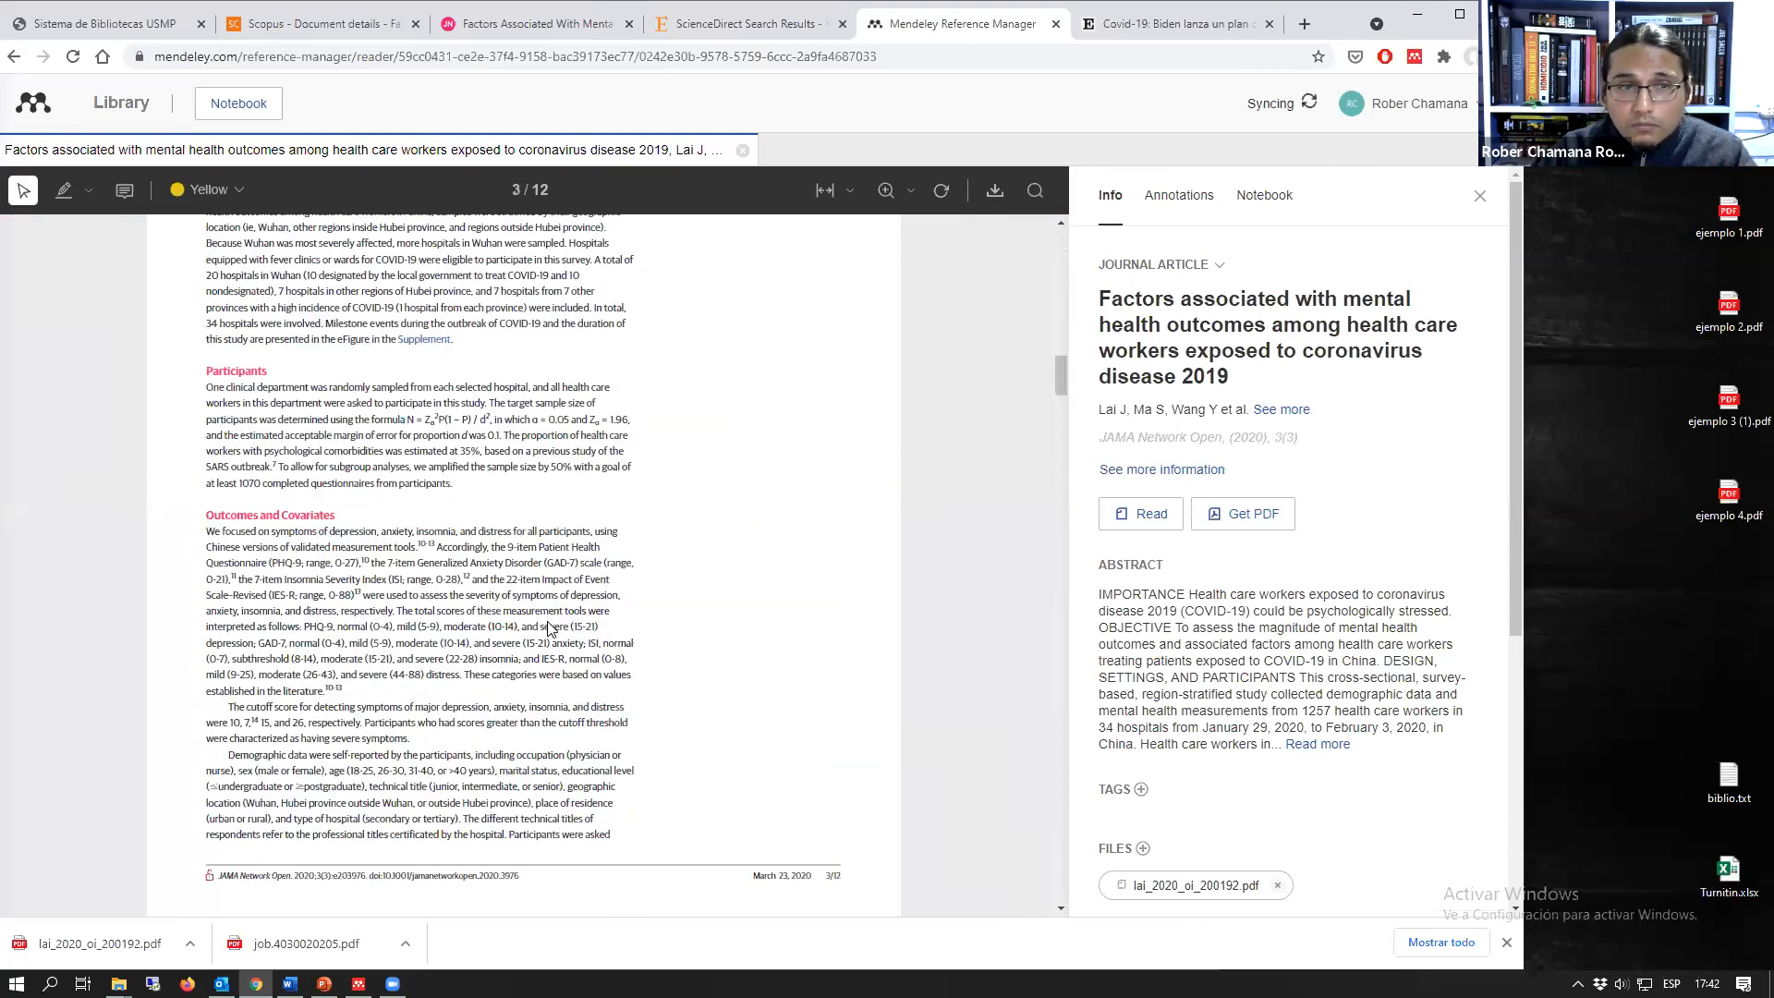
{"action": "scroll", "coordinate": [298, 377], "scroll_direction": "up", "scroll_amount": 1}
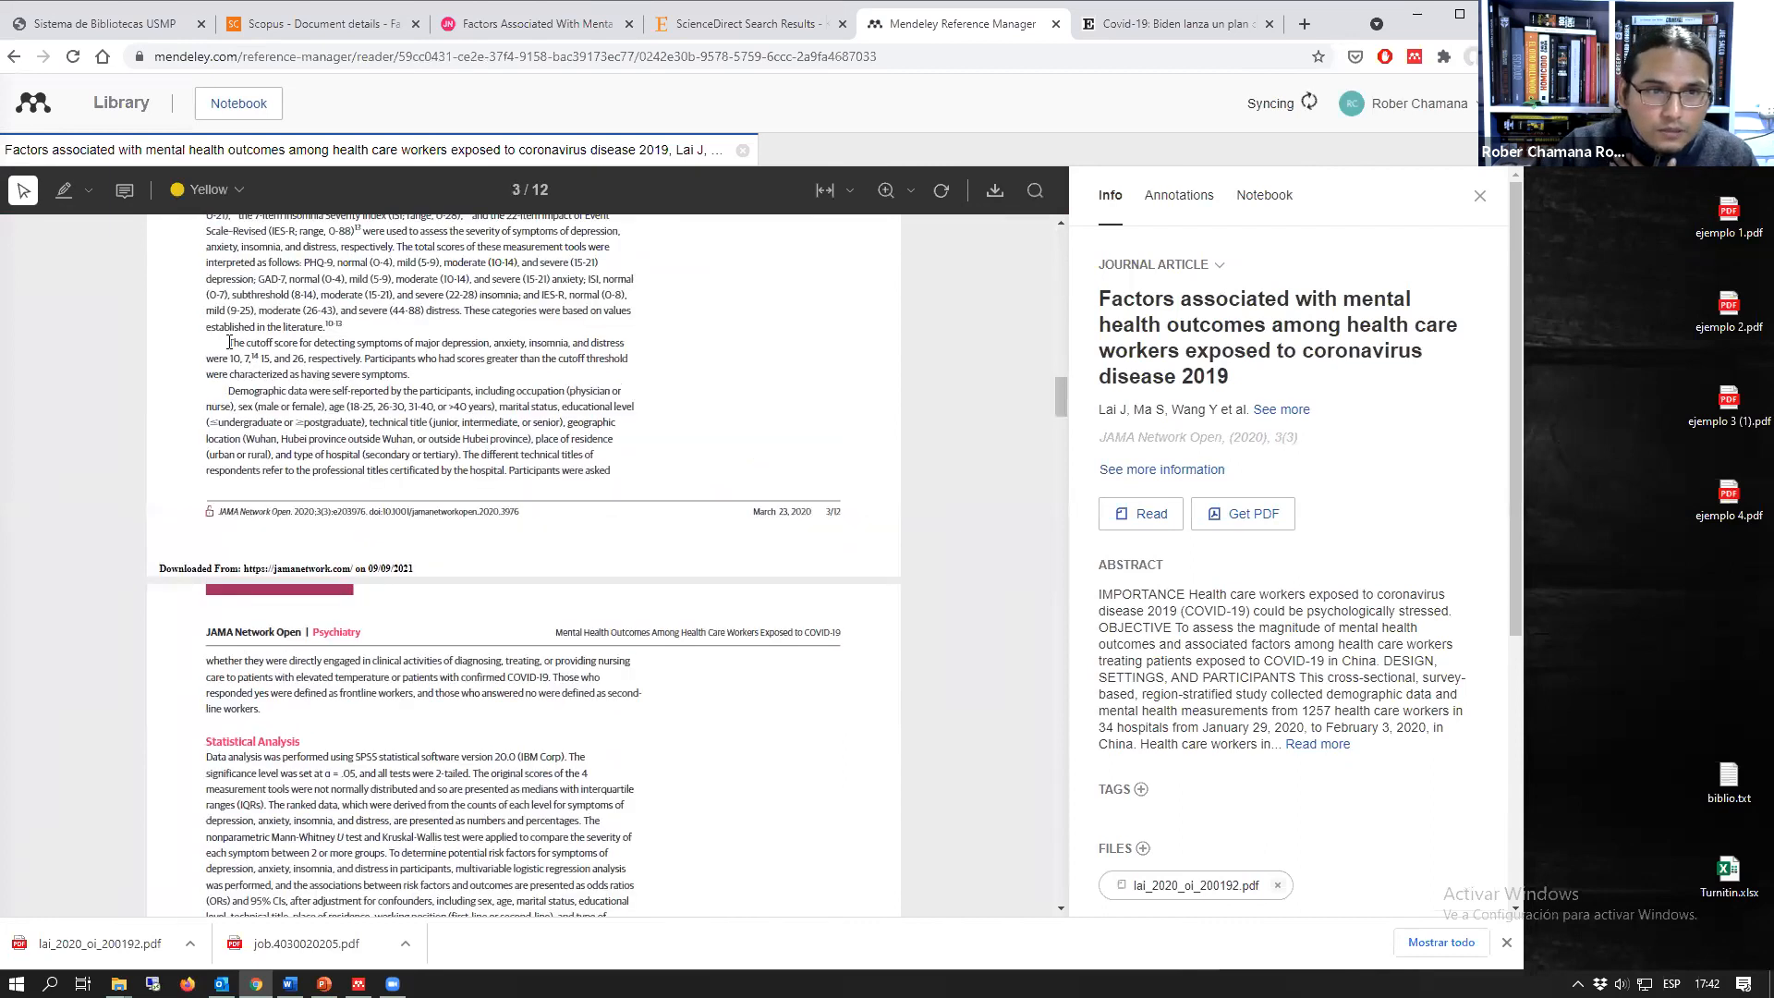
{"action": "left_click_drag", "start_coordinate": [228, 342], "coordinate": [408, 375]}
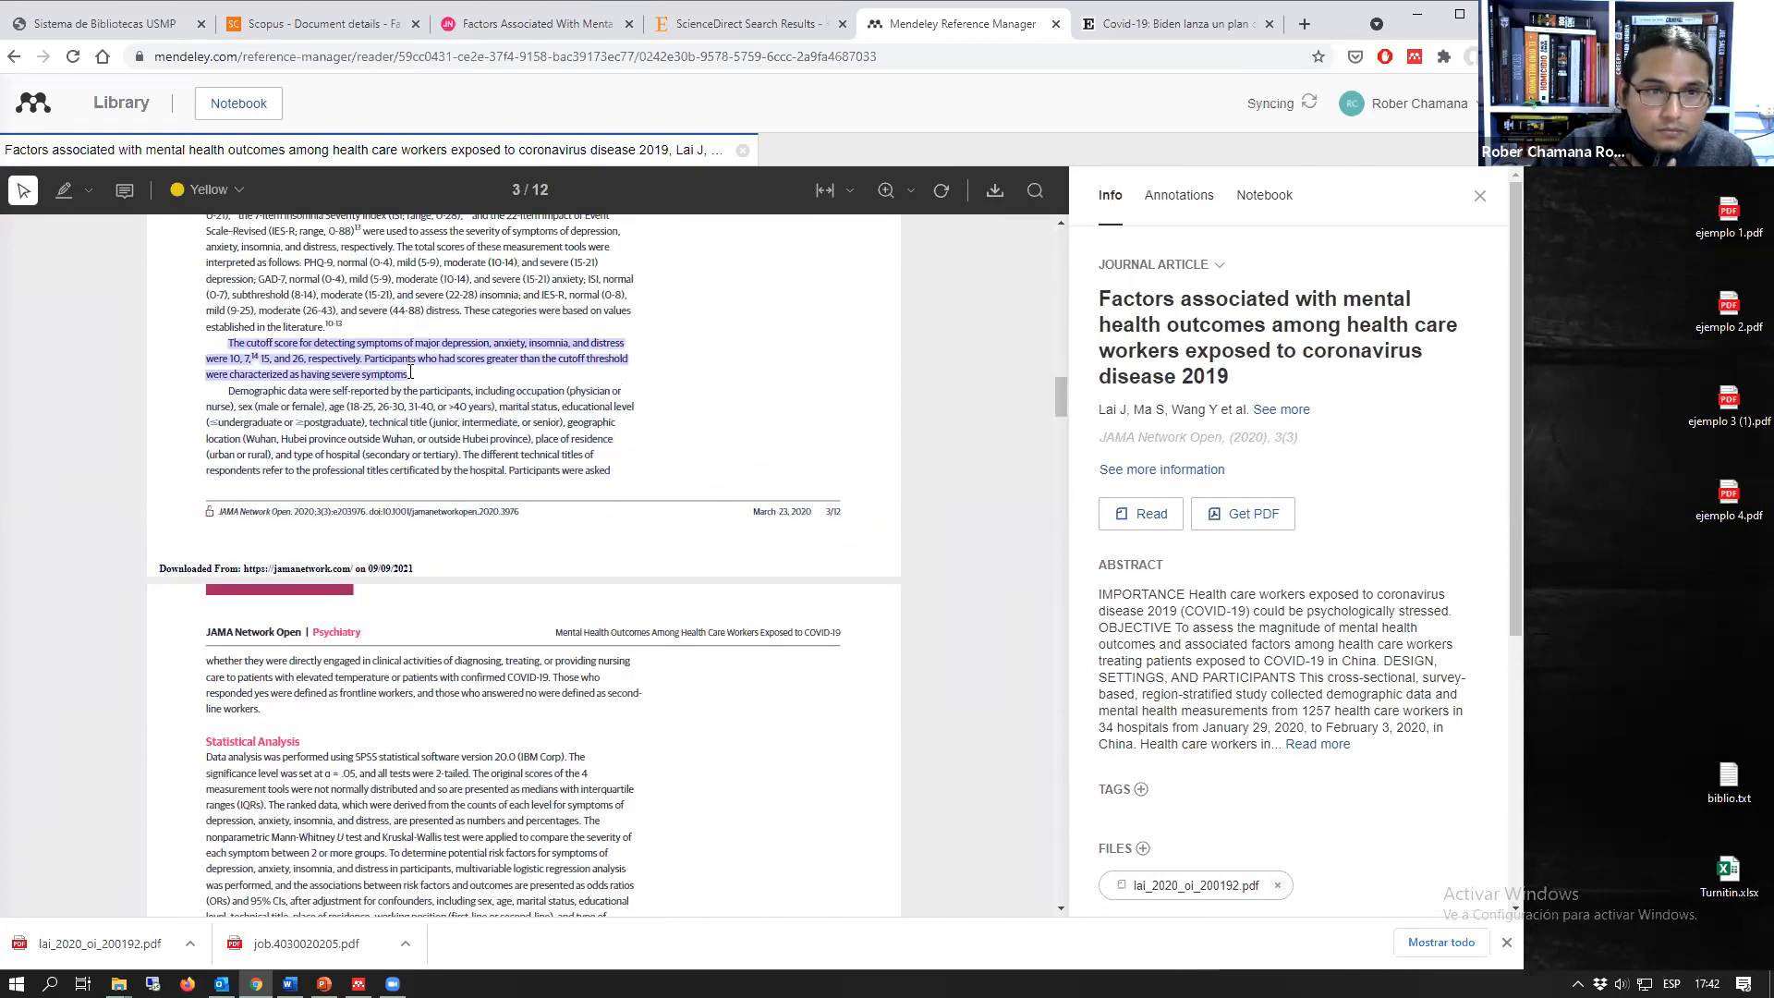
{"action": "left_click", "coordinate": [214, 192]}
{"action": "left_click", "coordinate": [355, 384]}
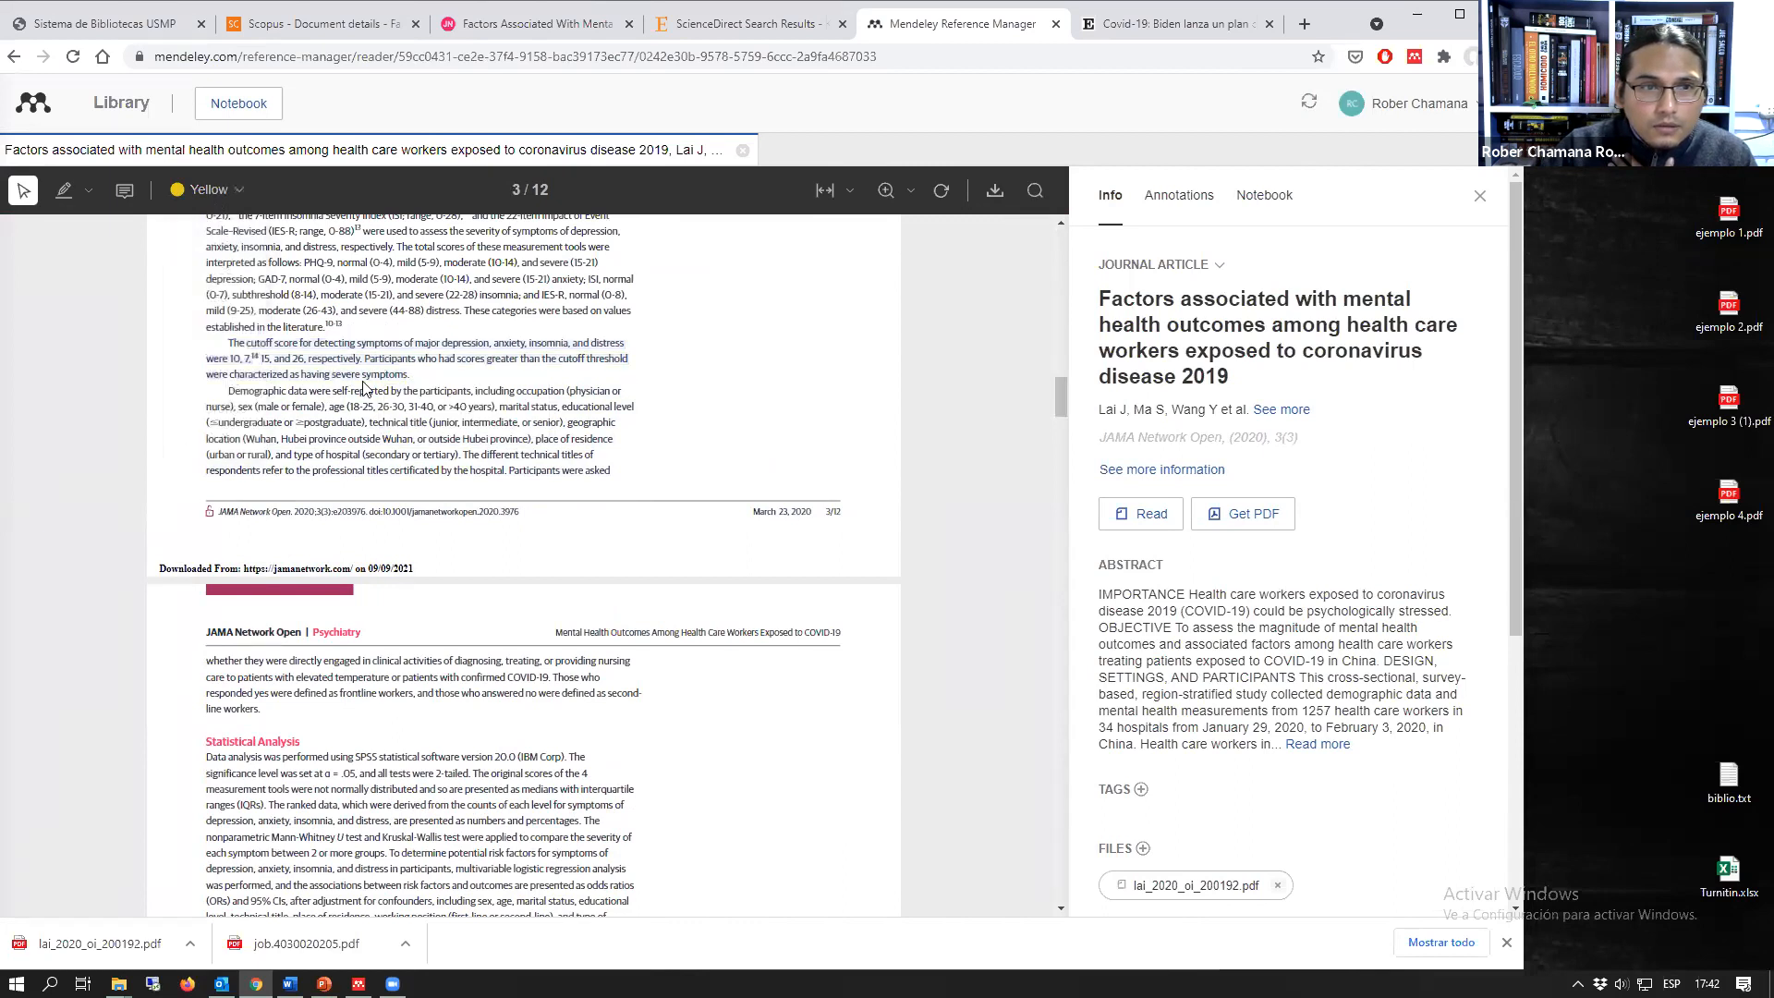
{"action": "left_click_drag", "start_coordinate": [409, 374], "coordinate": [233, 343]}
{"action": "left_click", "coordinate": [274, 383]}
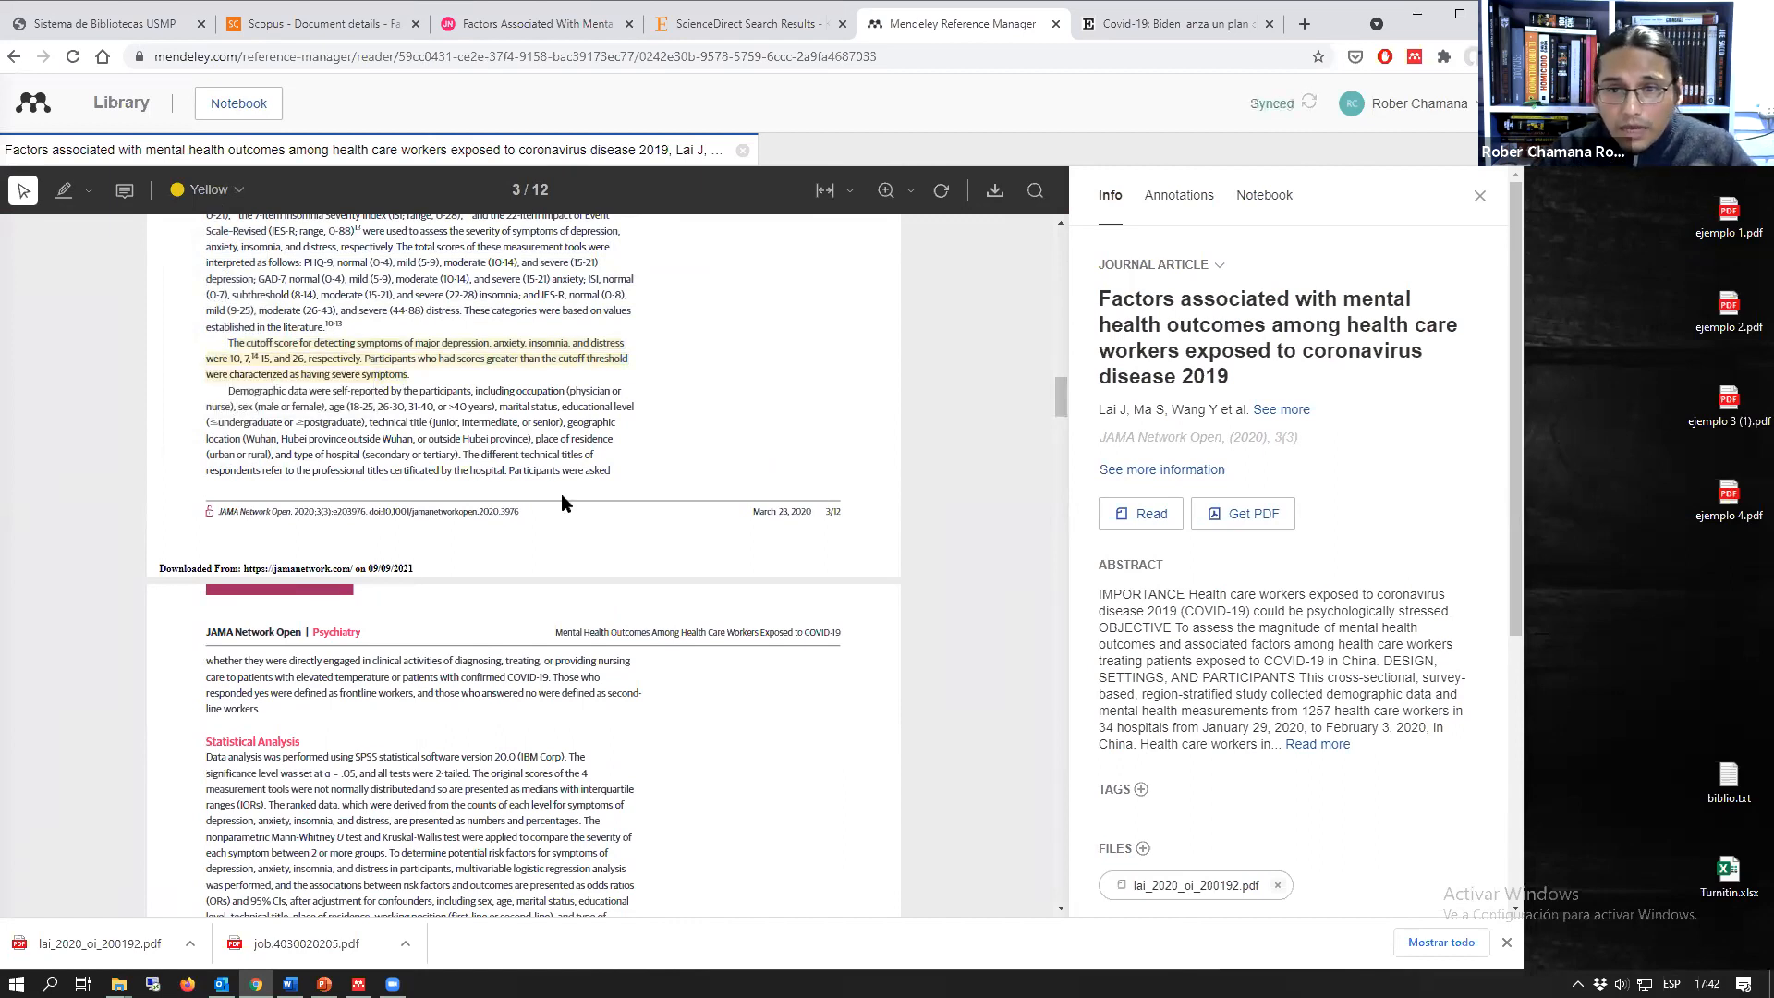
Step: Fit the PDF page to the reader's width, look at the zoom options and widen the browser window
{"action": "scroll", "coordinate": [566, 504], "scroll_direction": "down", "scroll_amount": 2}
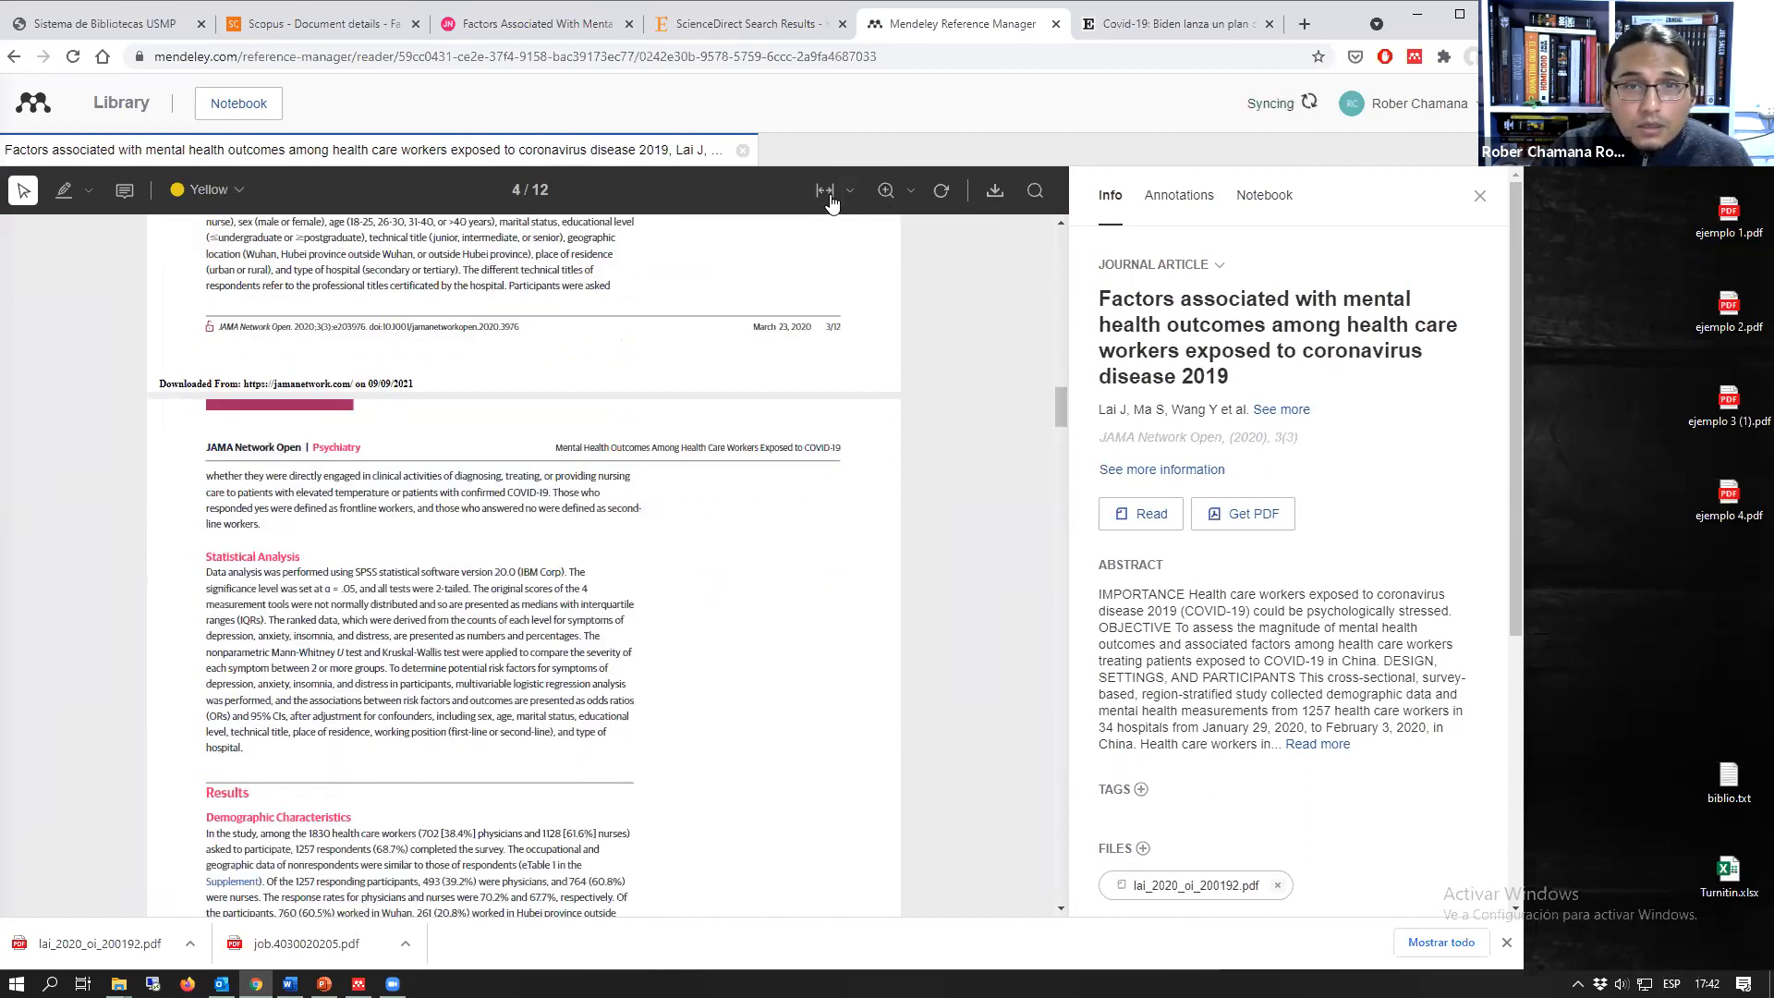
{"action": "left_click", "coordinate": [825, 191]}
{"action": "scroll", "coordinate": [566, 574], "scroll_direction": "up", "scroll_amount": 4}
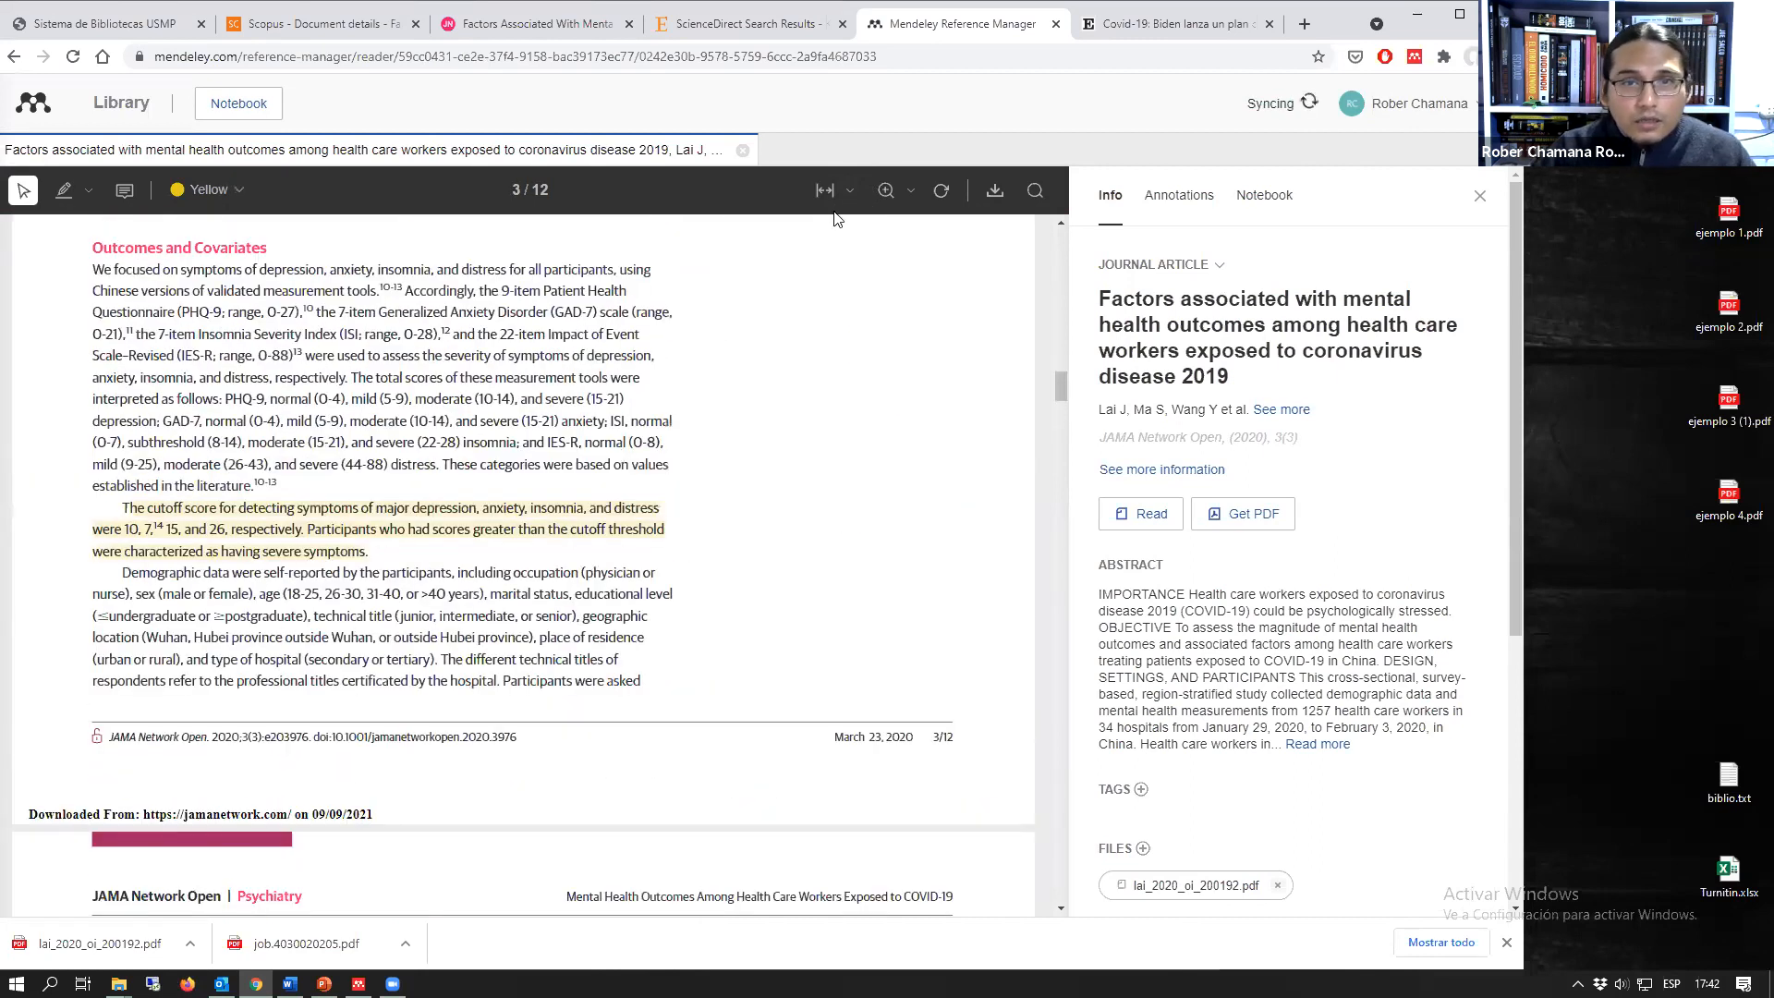
{"action": "left_click", "coordinate": [903, 194]}
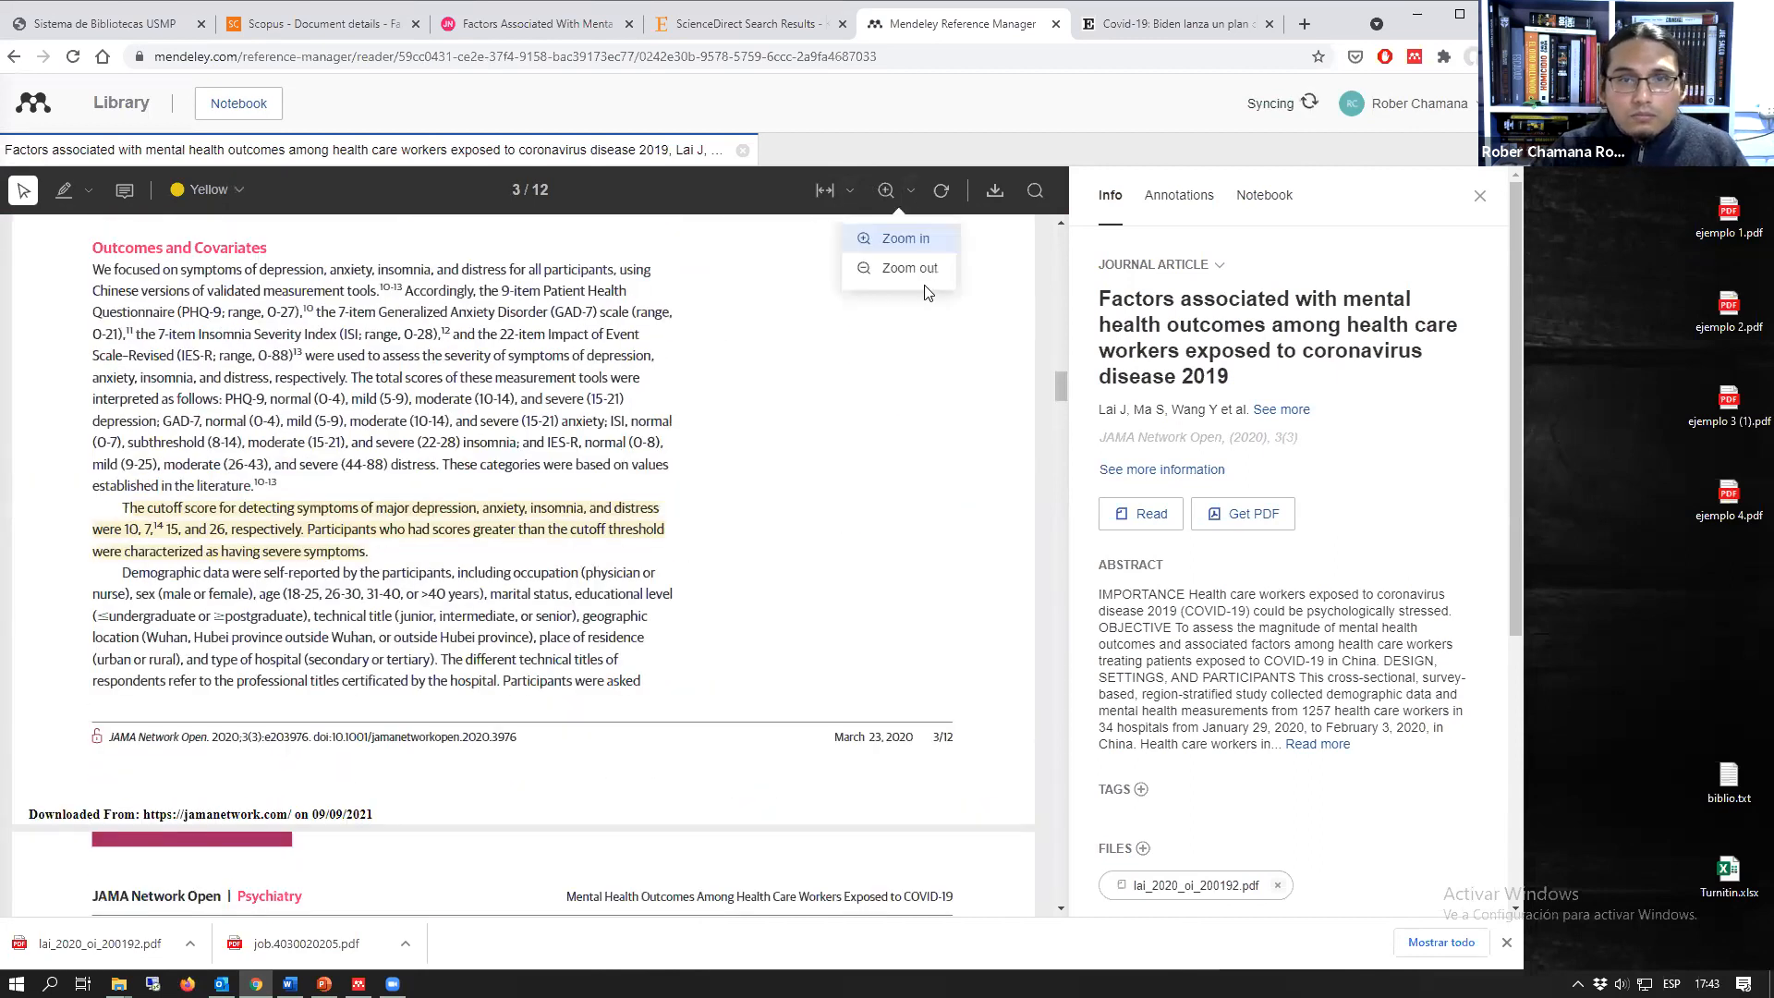
{"action": "left_click", "coordinate": [942, 439]}
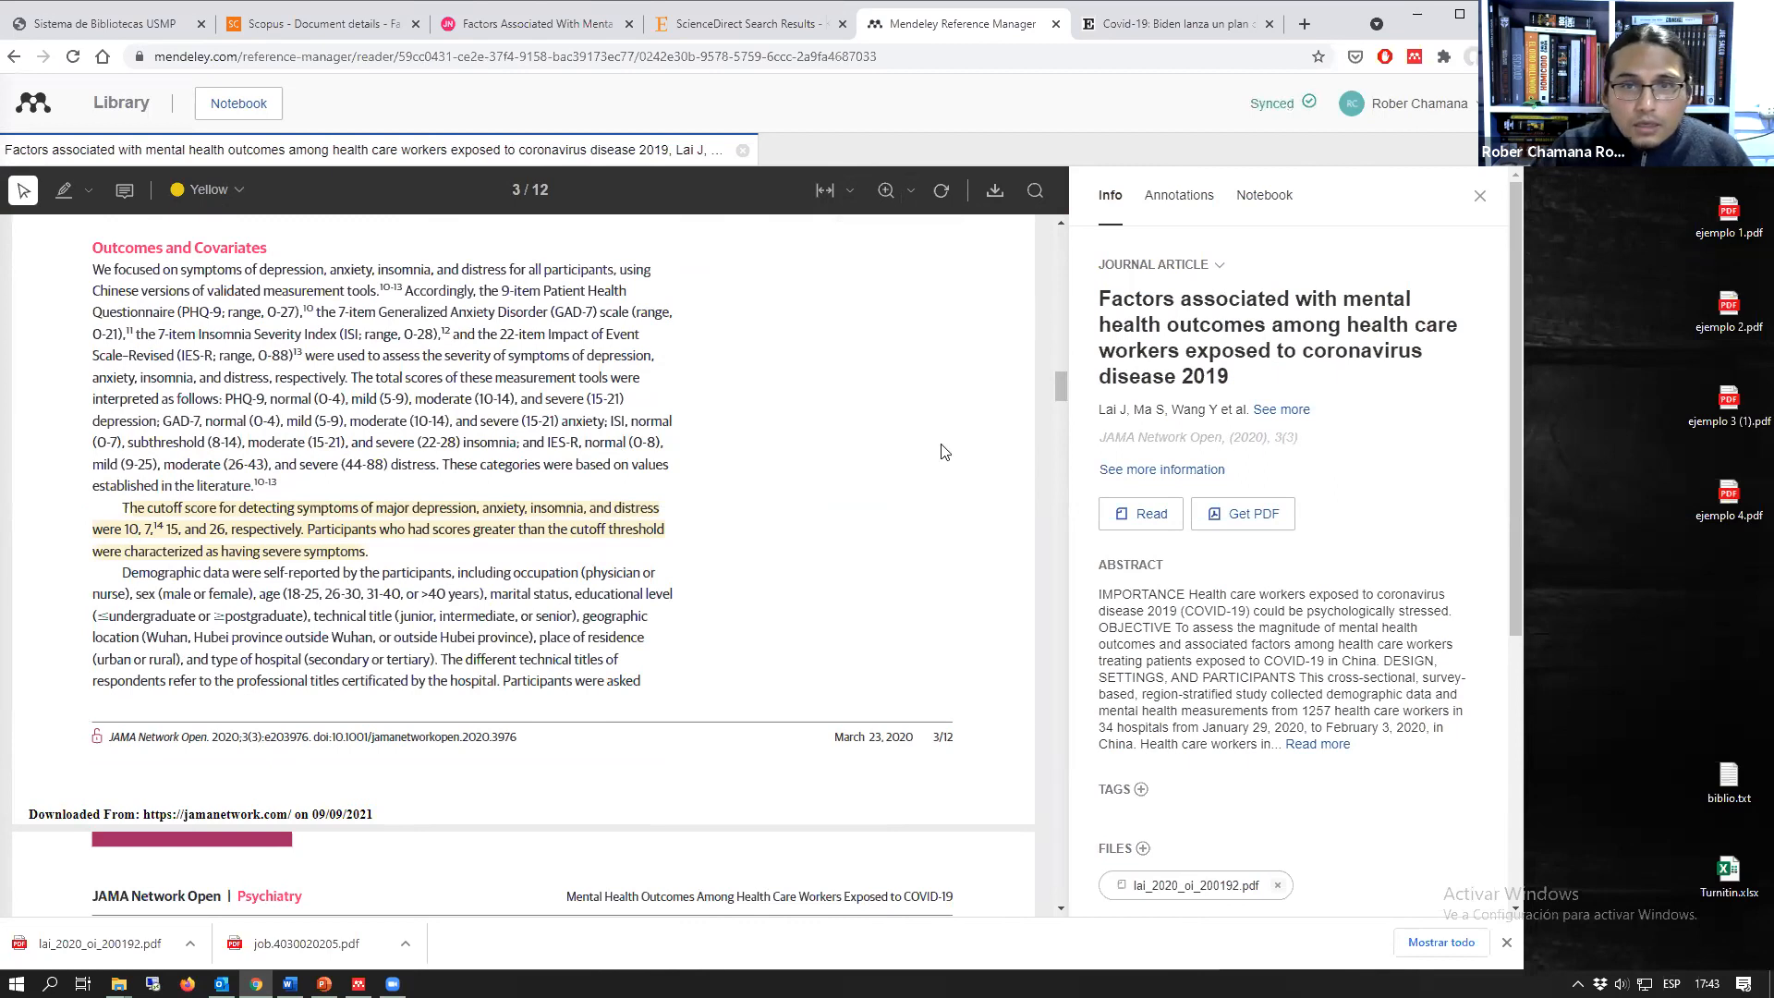
{"action": "left_click_drag", "start_coordinate": [1523, 443], "coordinate": [1710, 444]}
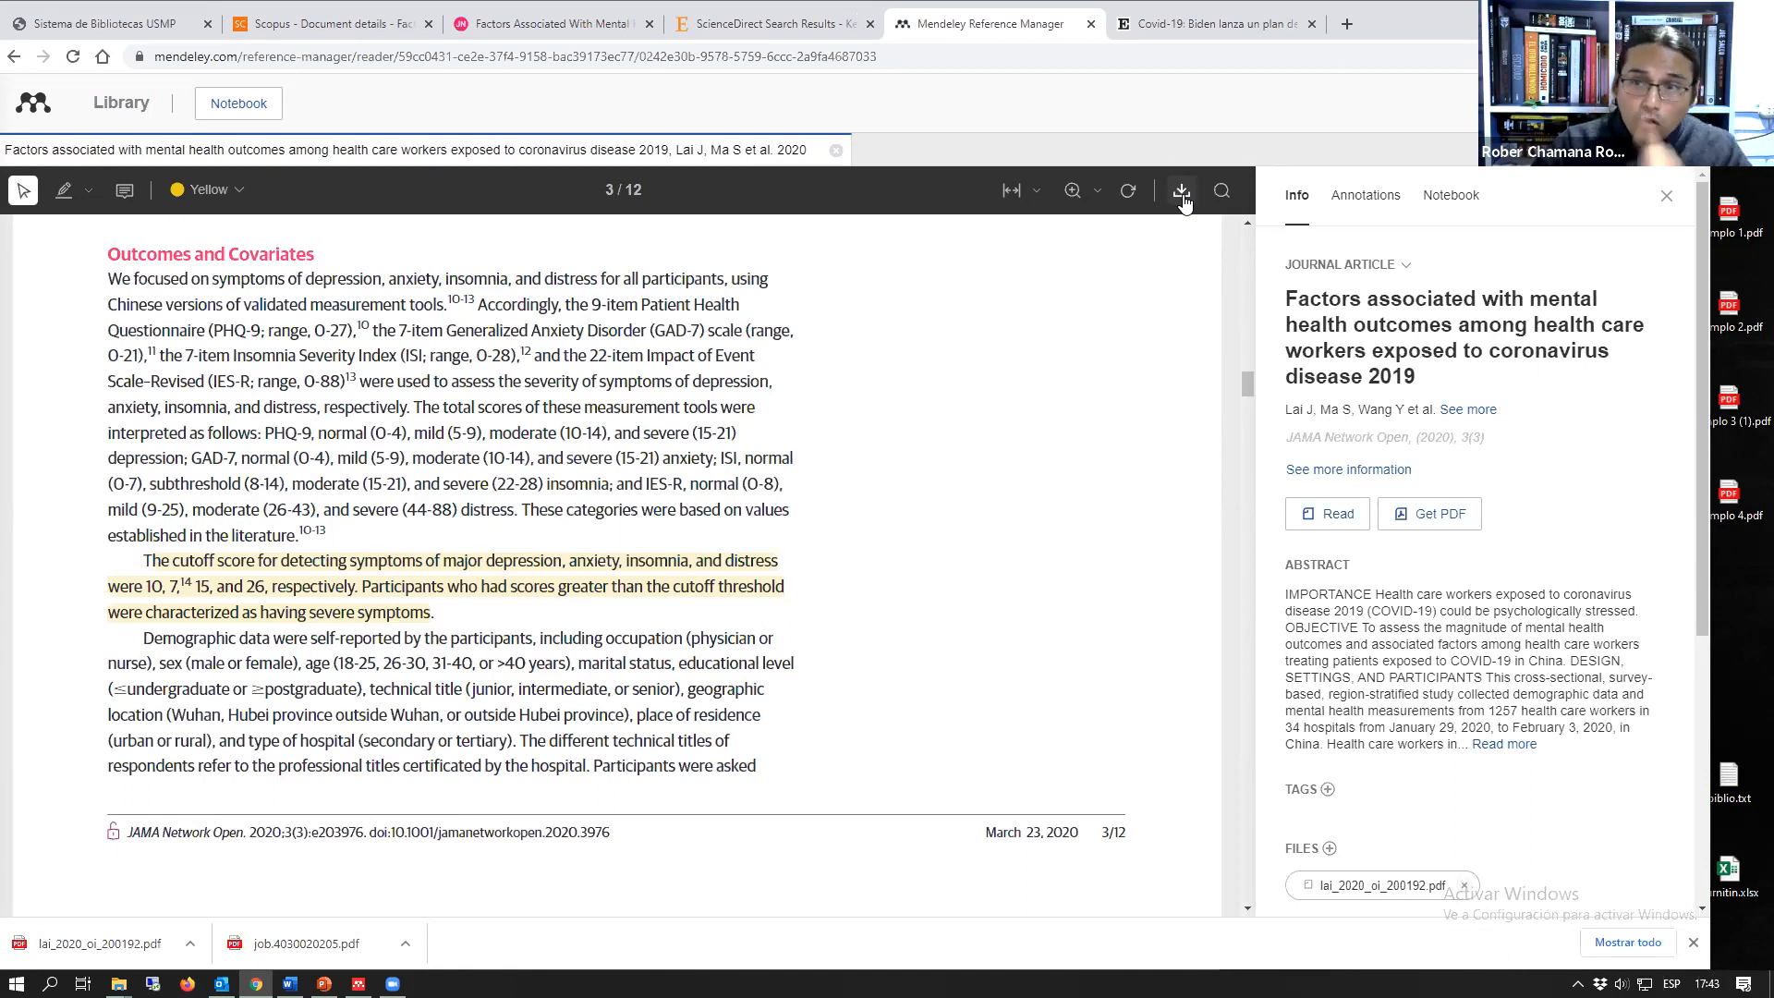
Step: Highlight the whole Statistical Analysis paragraph on page 4 of the article in yellow
{"action": "scroll", "coordinate": [749, 411], "scroll_direction": "down", "scroll_amount": 3}
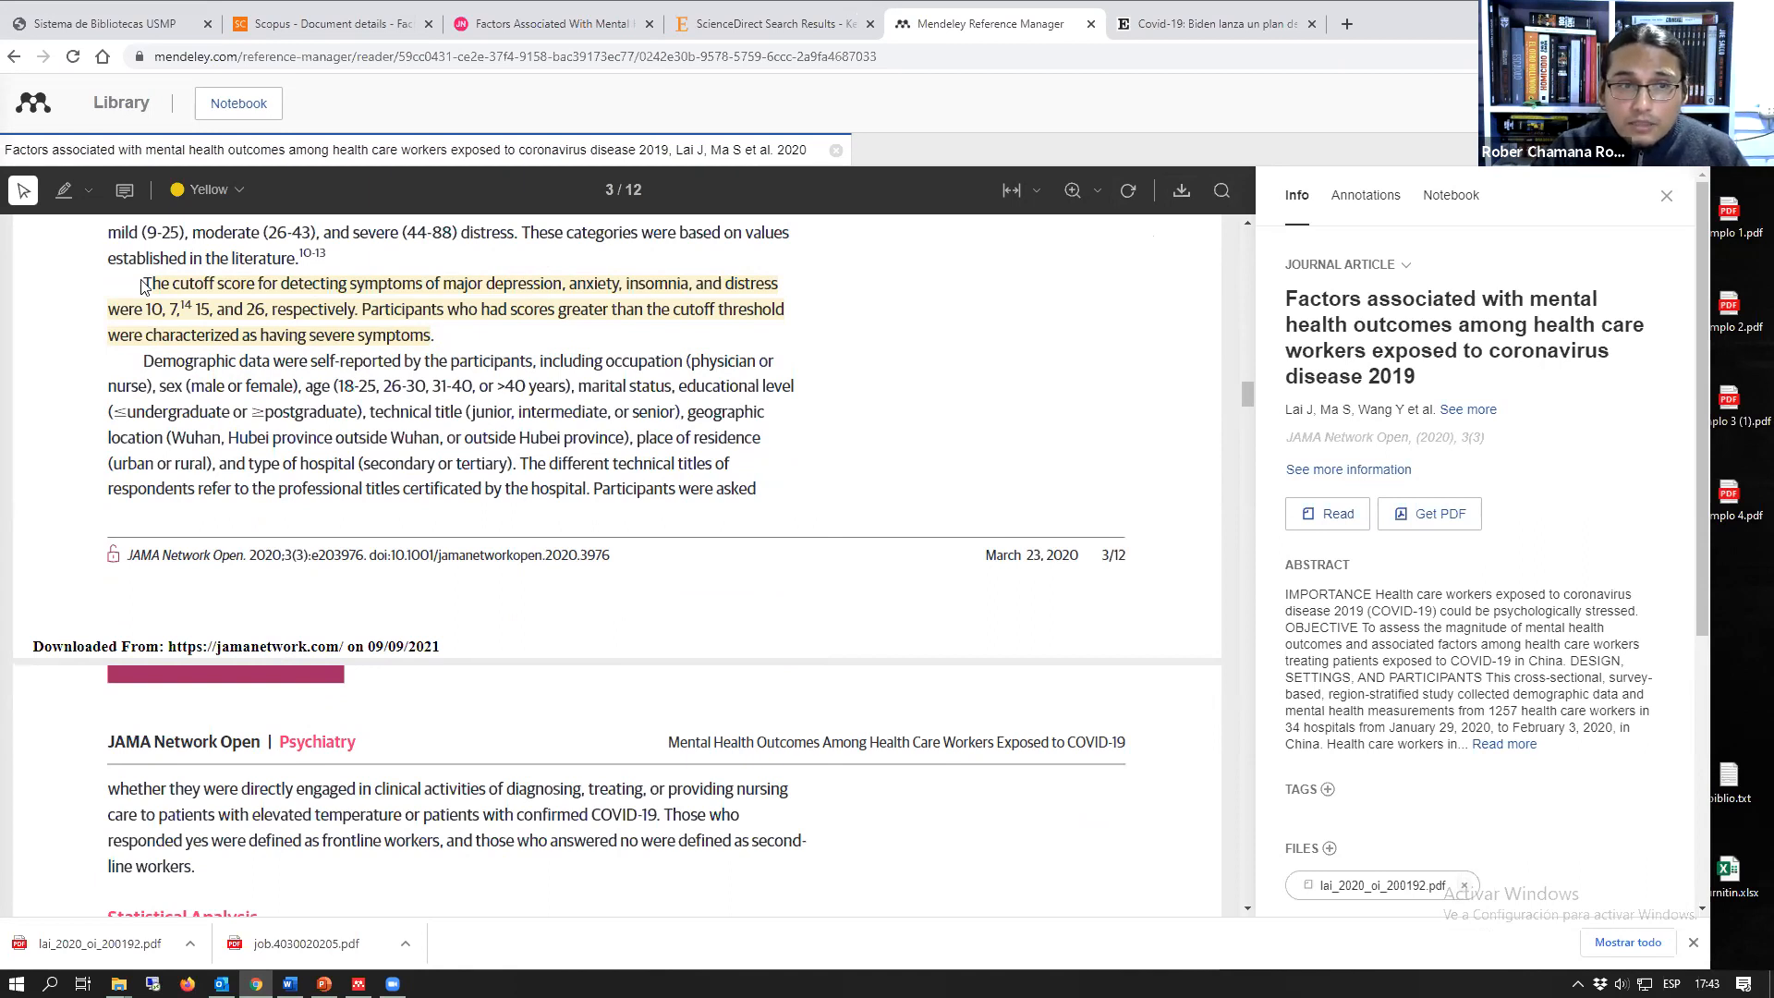
{"action": "scroll", "coordinate": [206, 626], "scroll_direction": "down", "scroll_amount": 2}
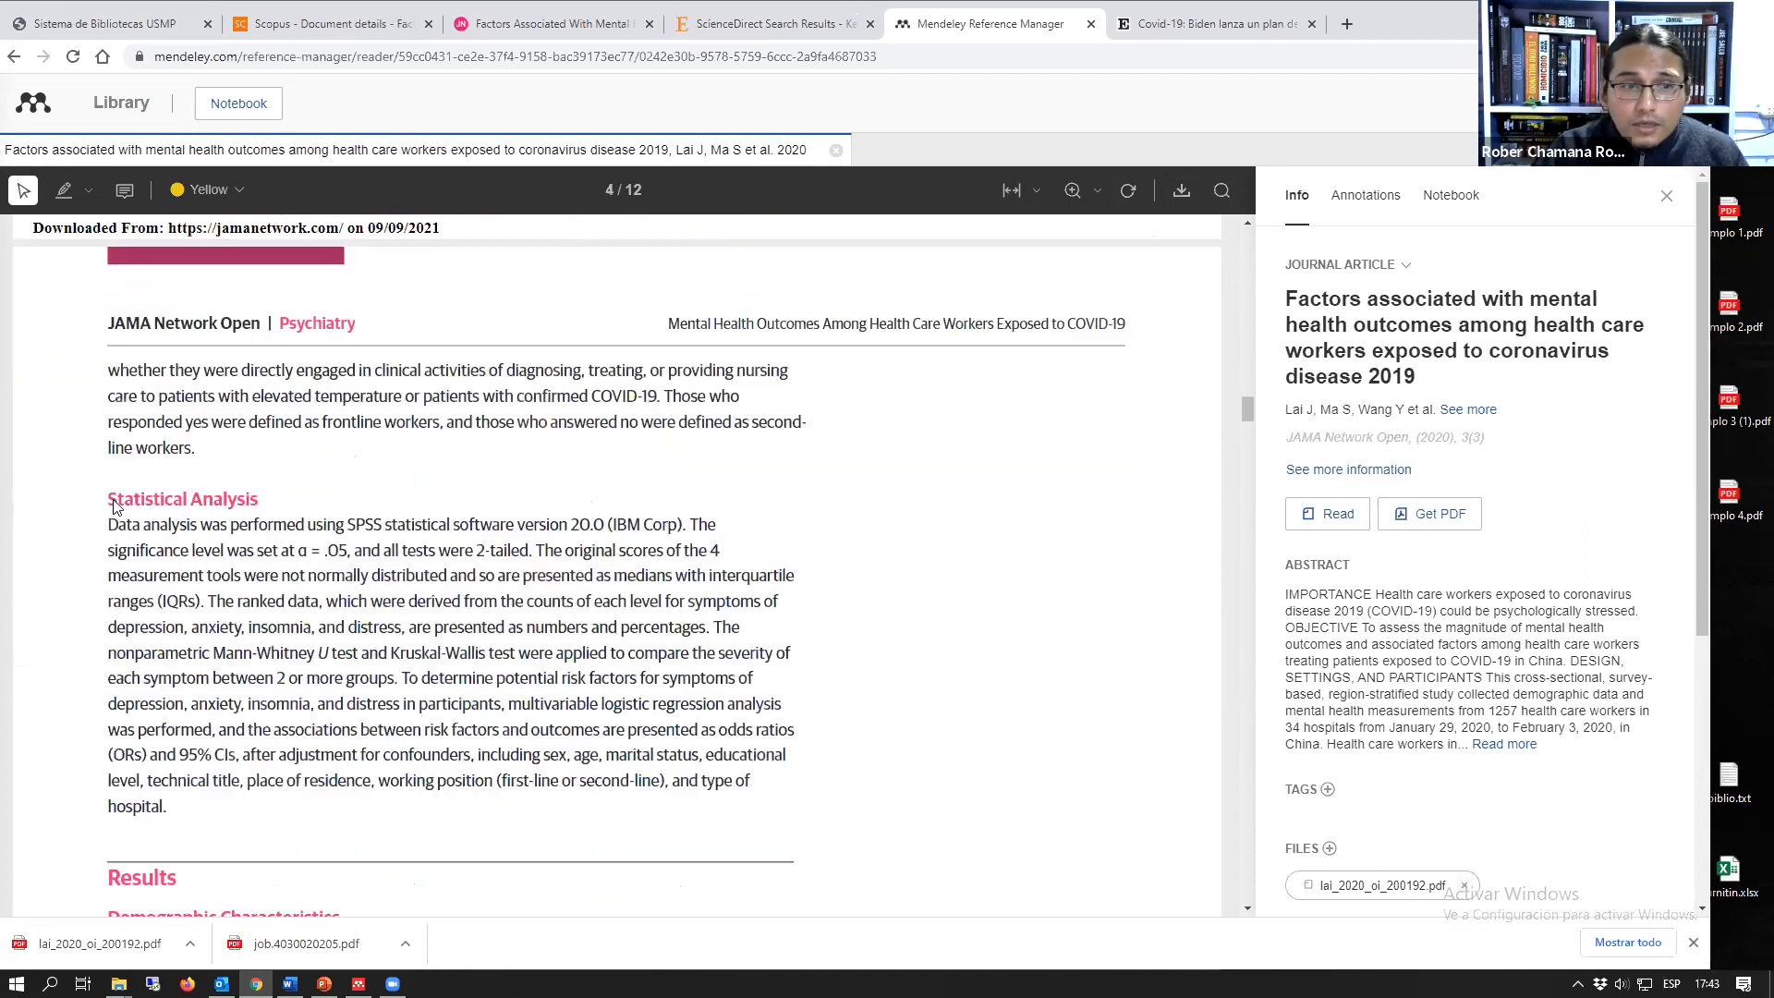
{"action": "left_click_drag", "start_coordinate": [108, 480], "coordinate": [171, 764]}
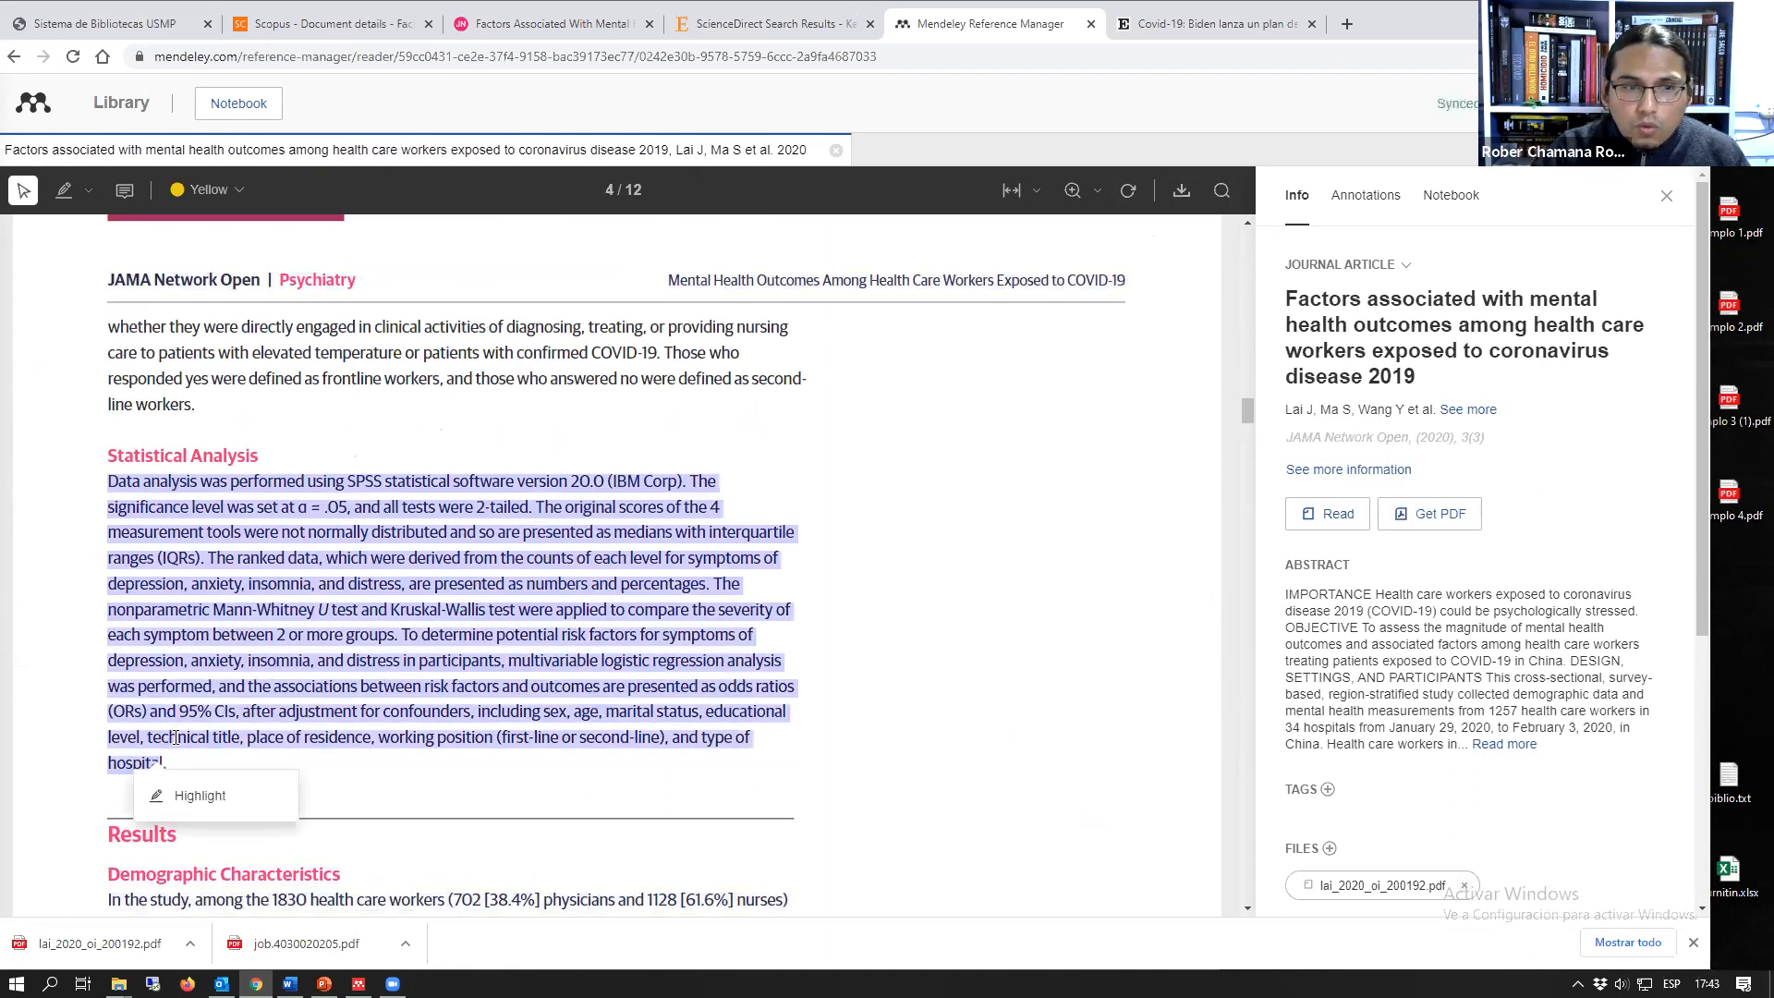
{"action": "left_click", "coordinate": [199, 795]}
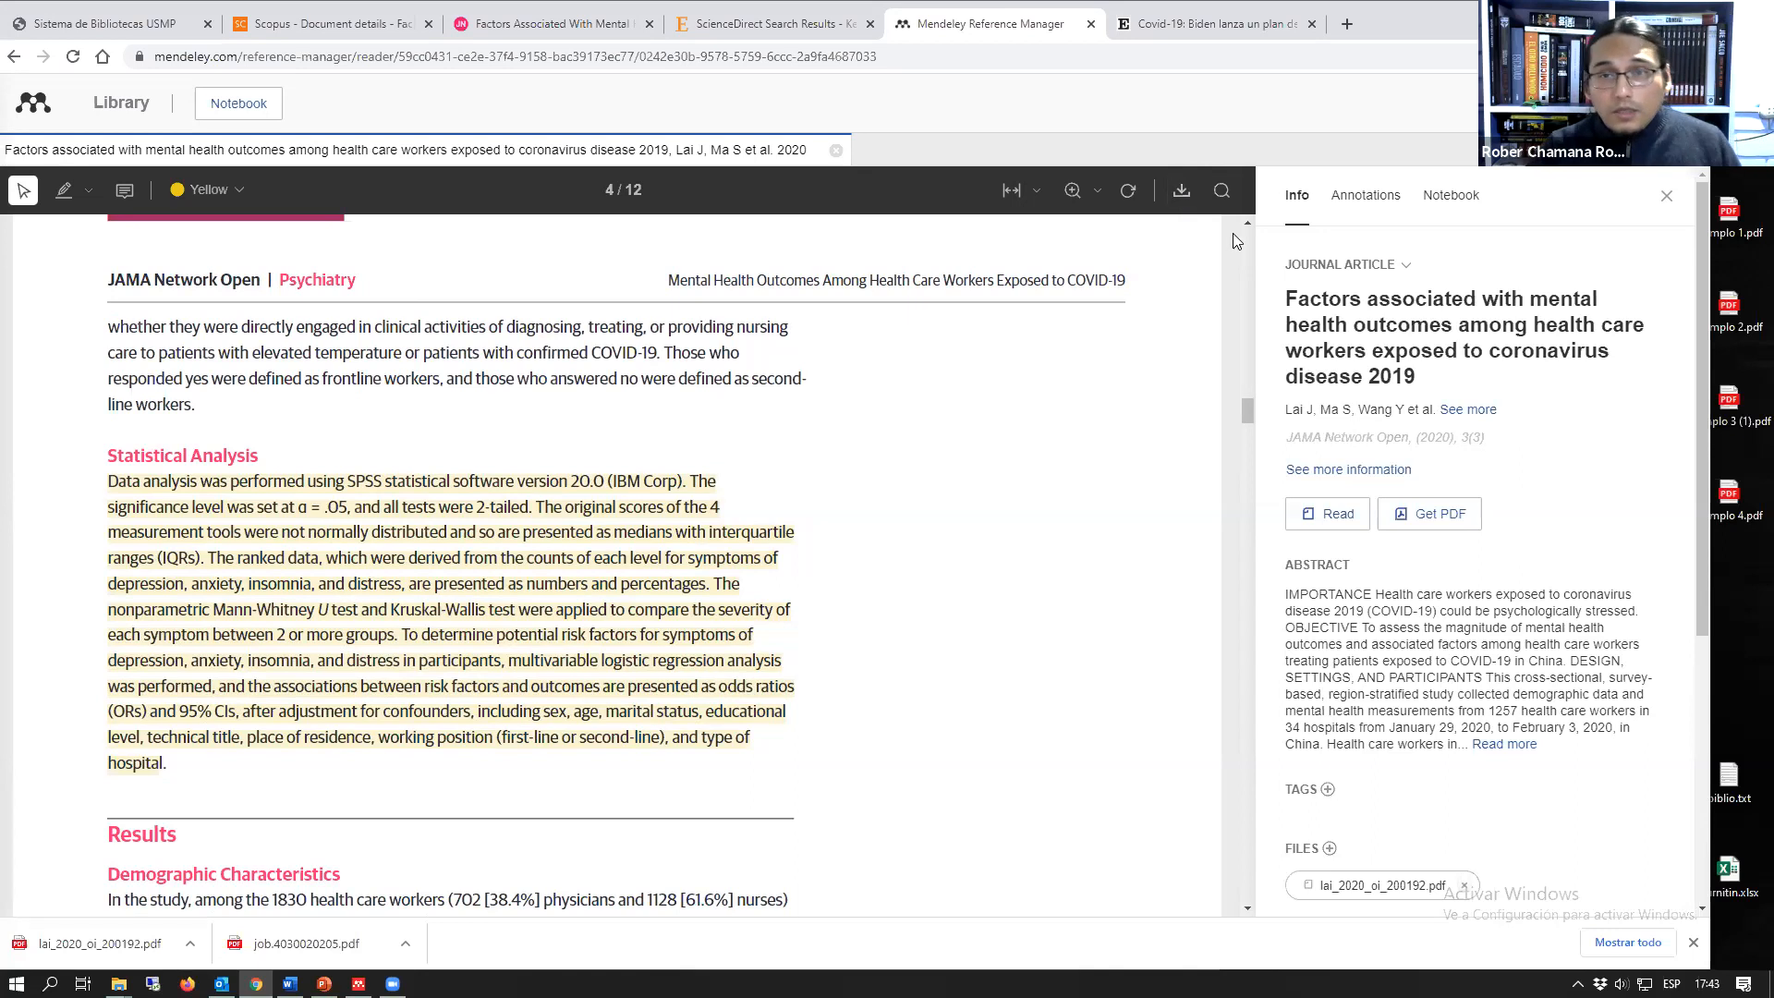
Step: Return to the library, look at the details of a few references and open the "Psicología y educación" PDF for reading
{"action": "scroll", "coordinate": [748, 532], "scroll_direction": "down", "scroll_amount": 7}
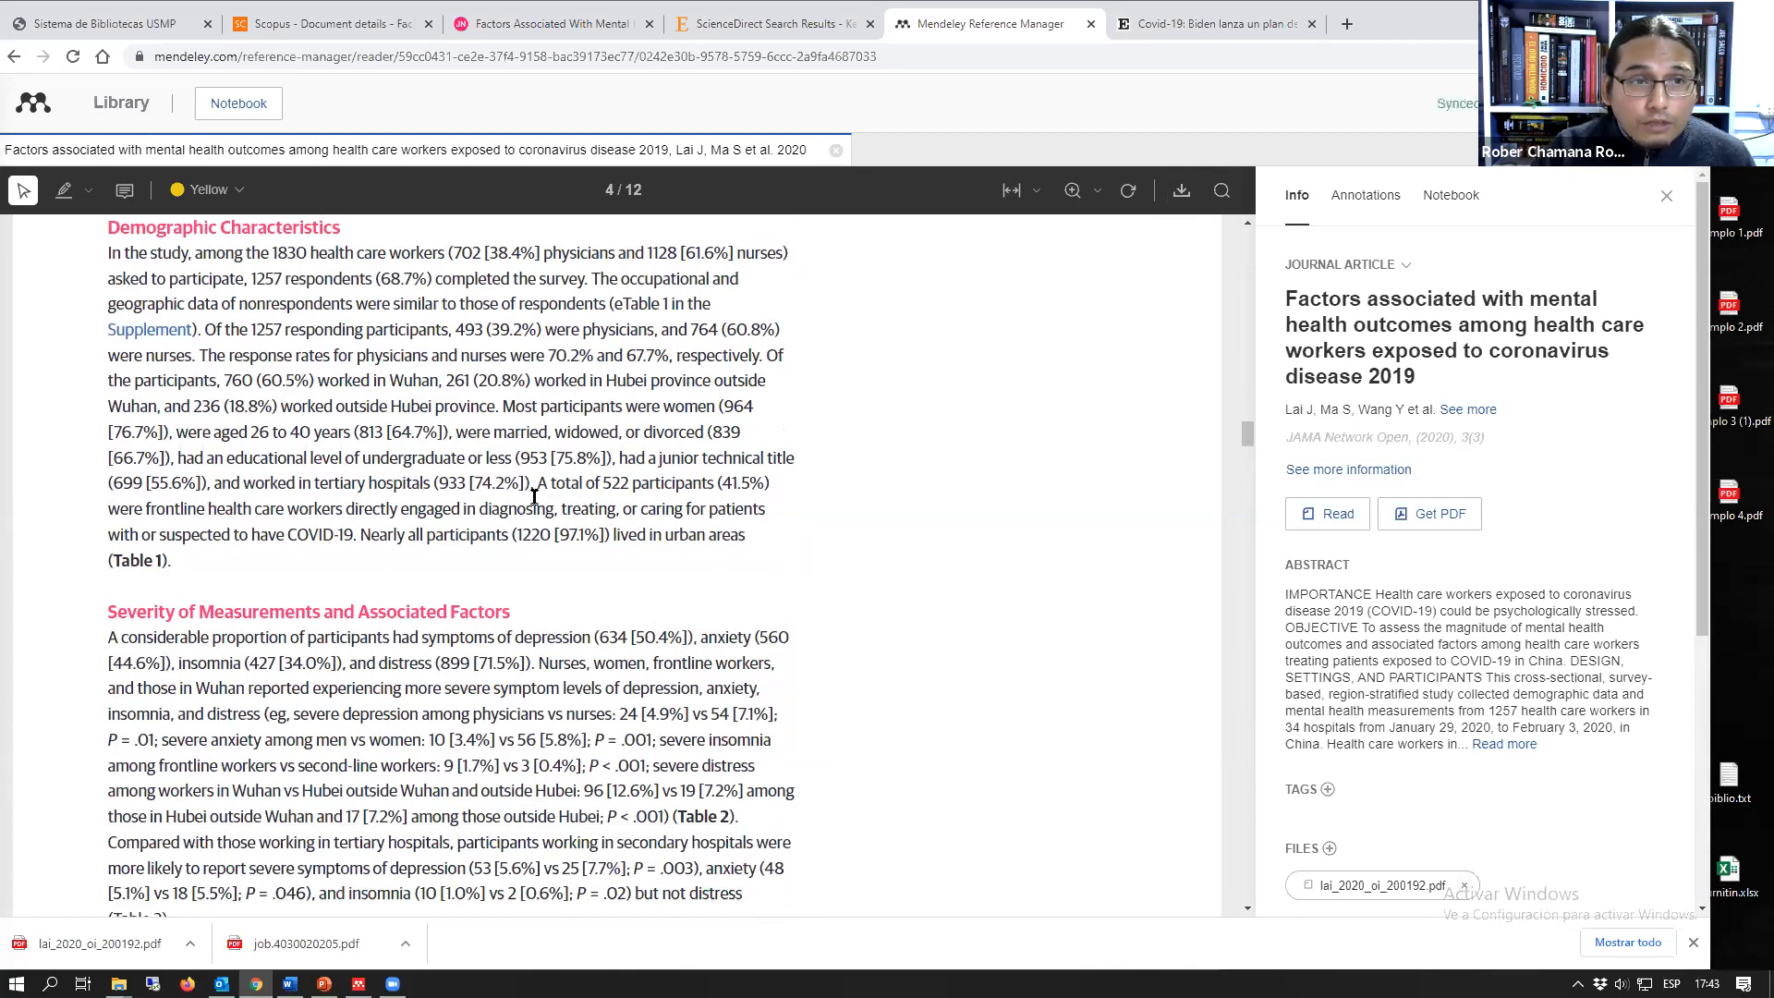
{"action": "left_click", "coordinate": [111, 109]}
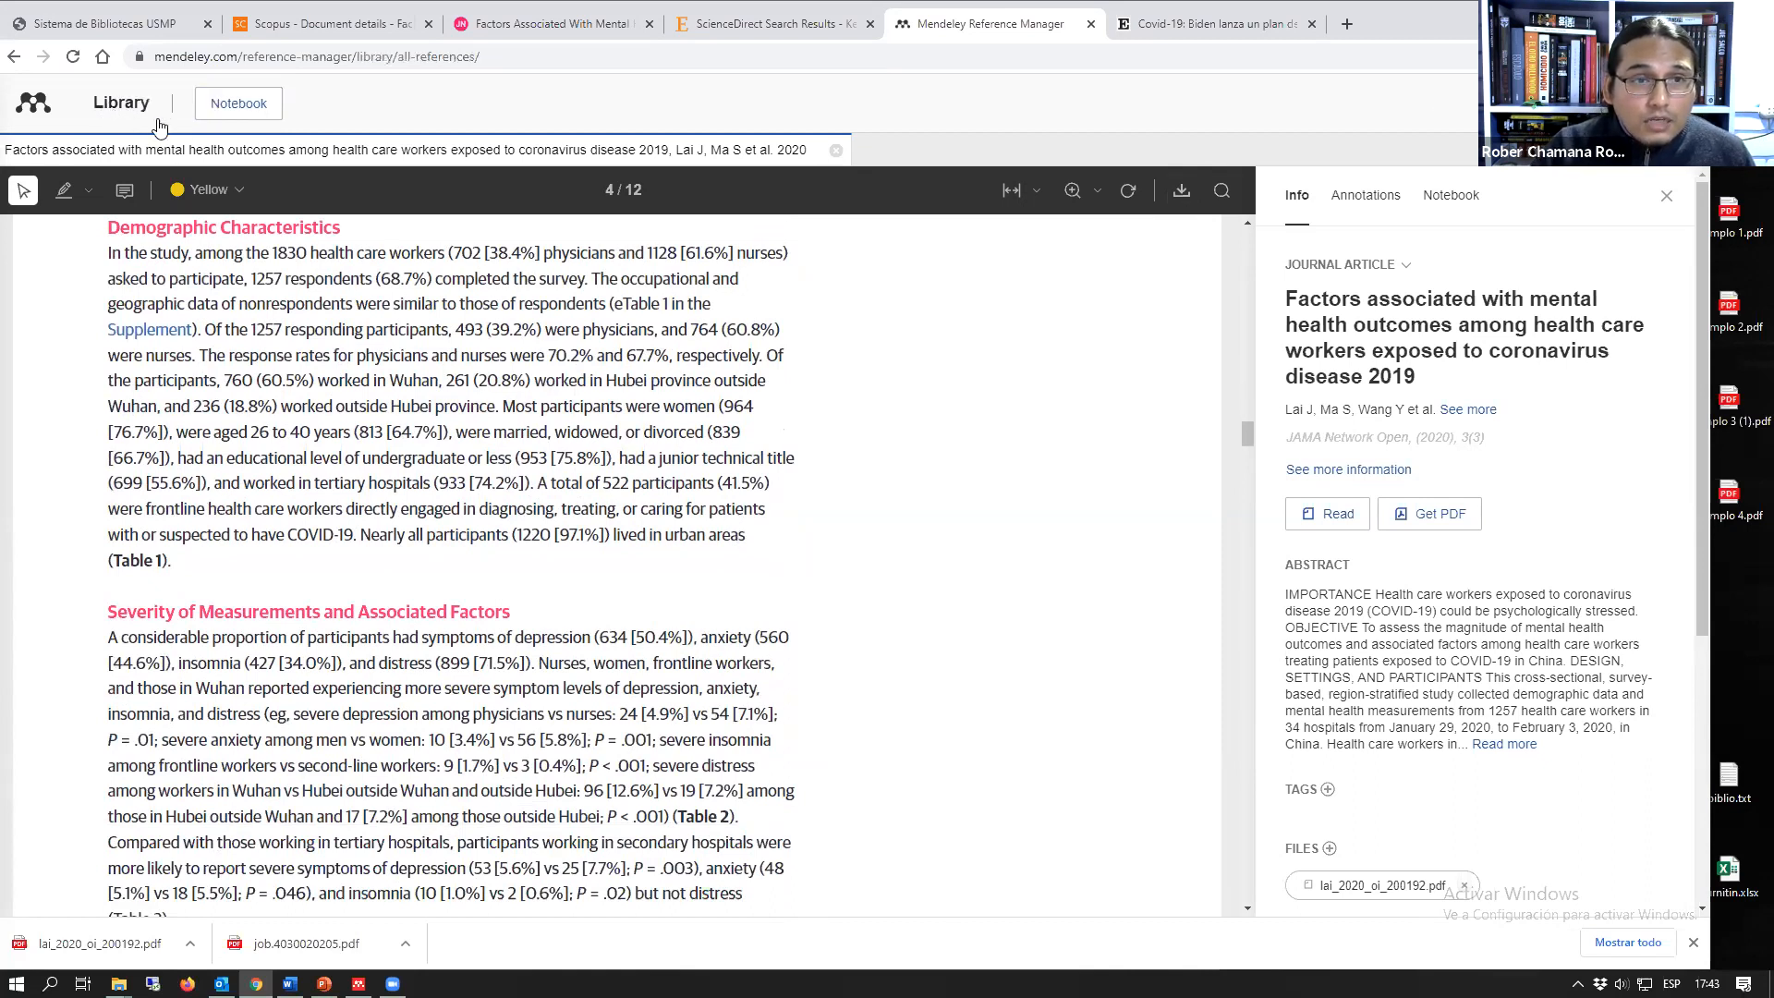
{"action": "left_click", "coordinate": [857, 355]}
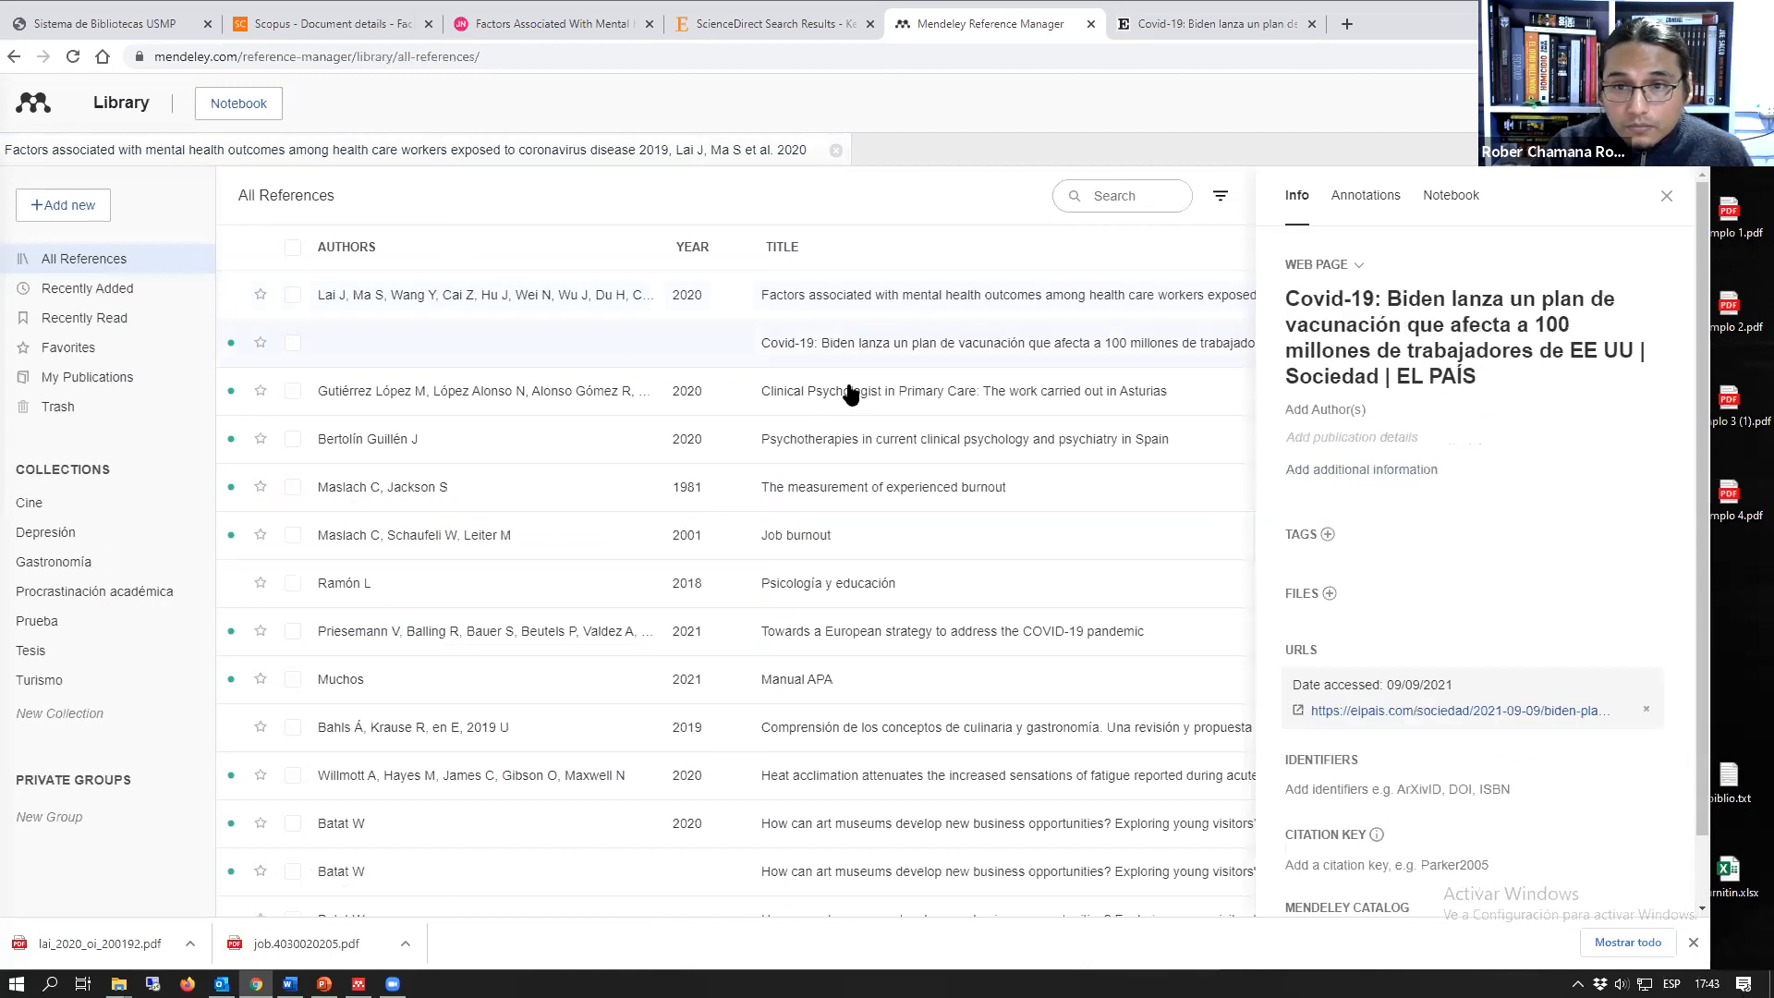
{"action": "left_click", "coordinate": [844, 396]}
{"action": "left_click", "coordinate": [843, 486]}
{"action": "left_click", "coordinate": [807, 591]}
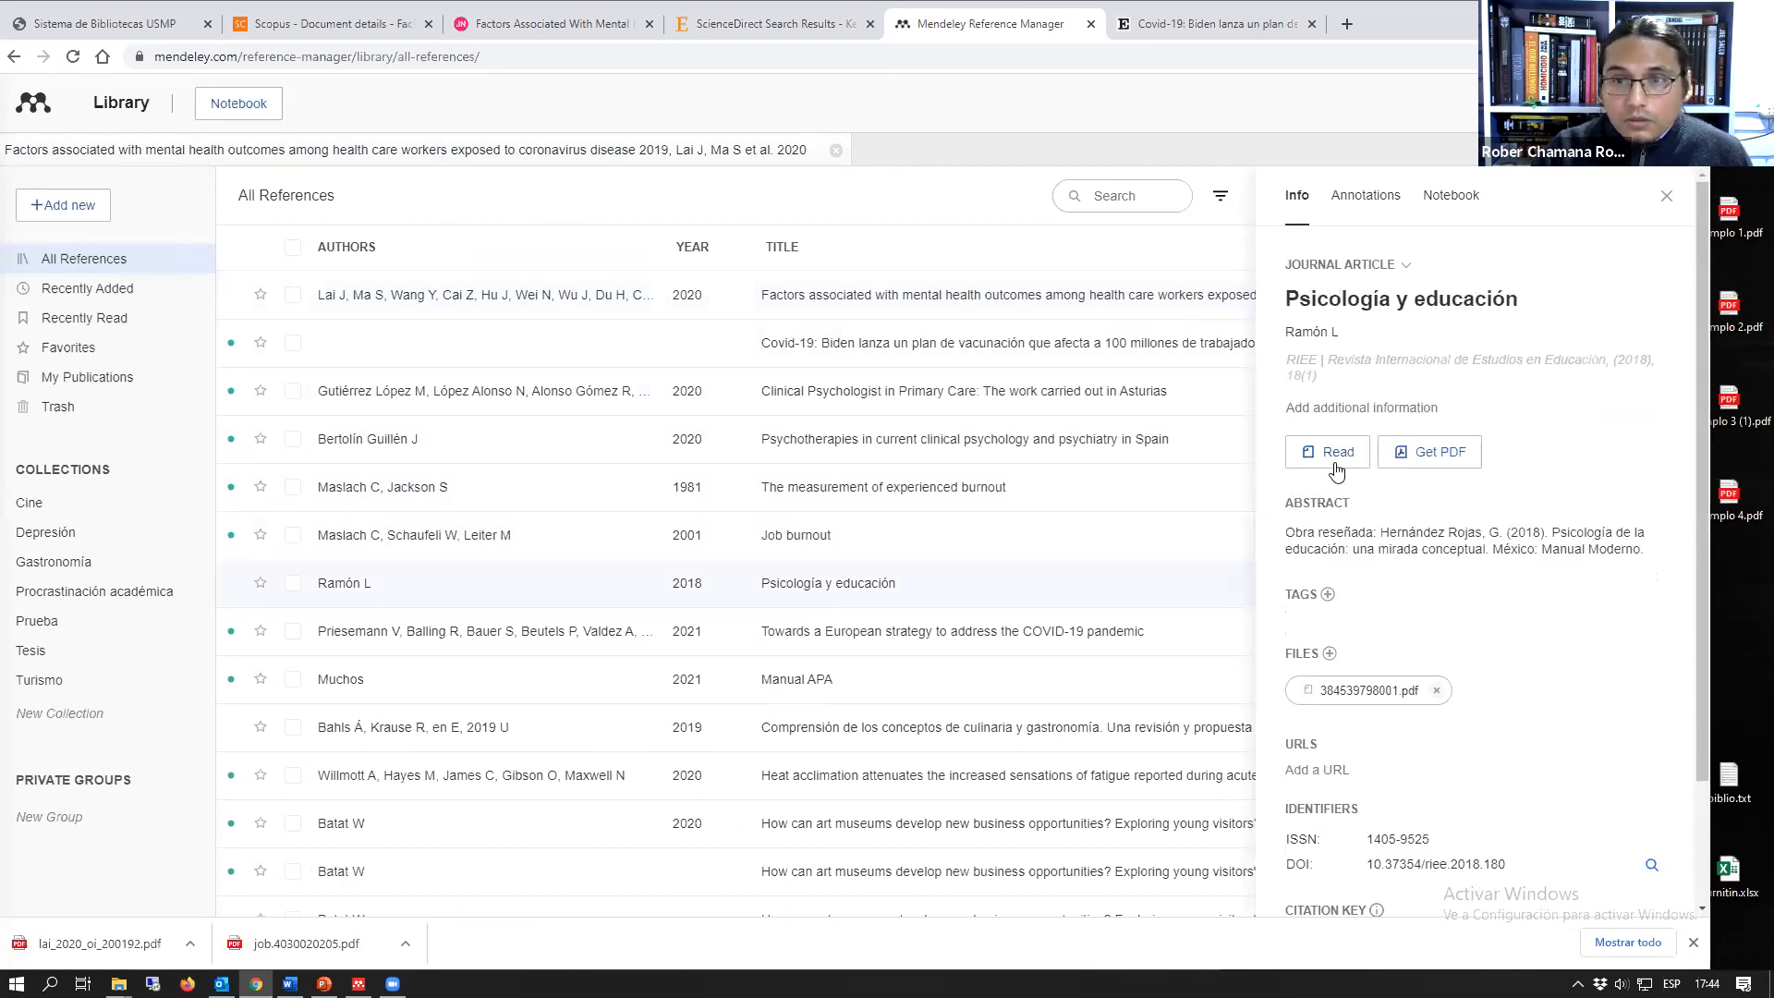
{"action": "left_click", "coordinate": [1334, 455]}
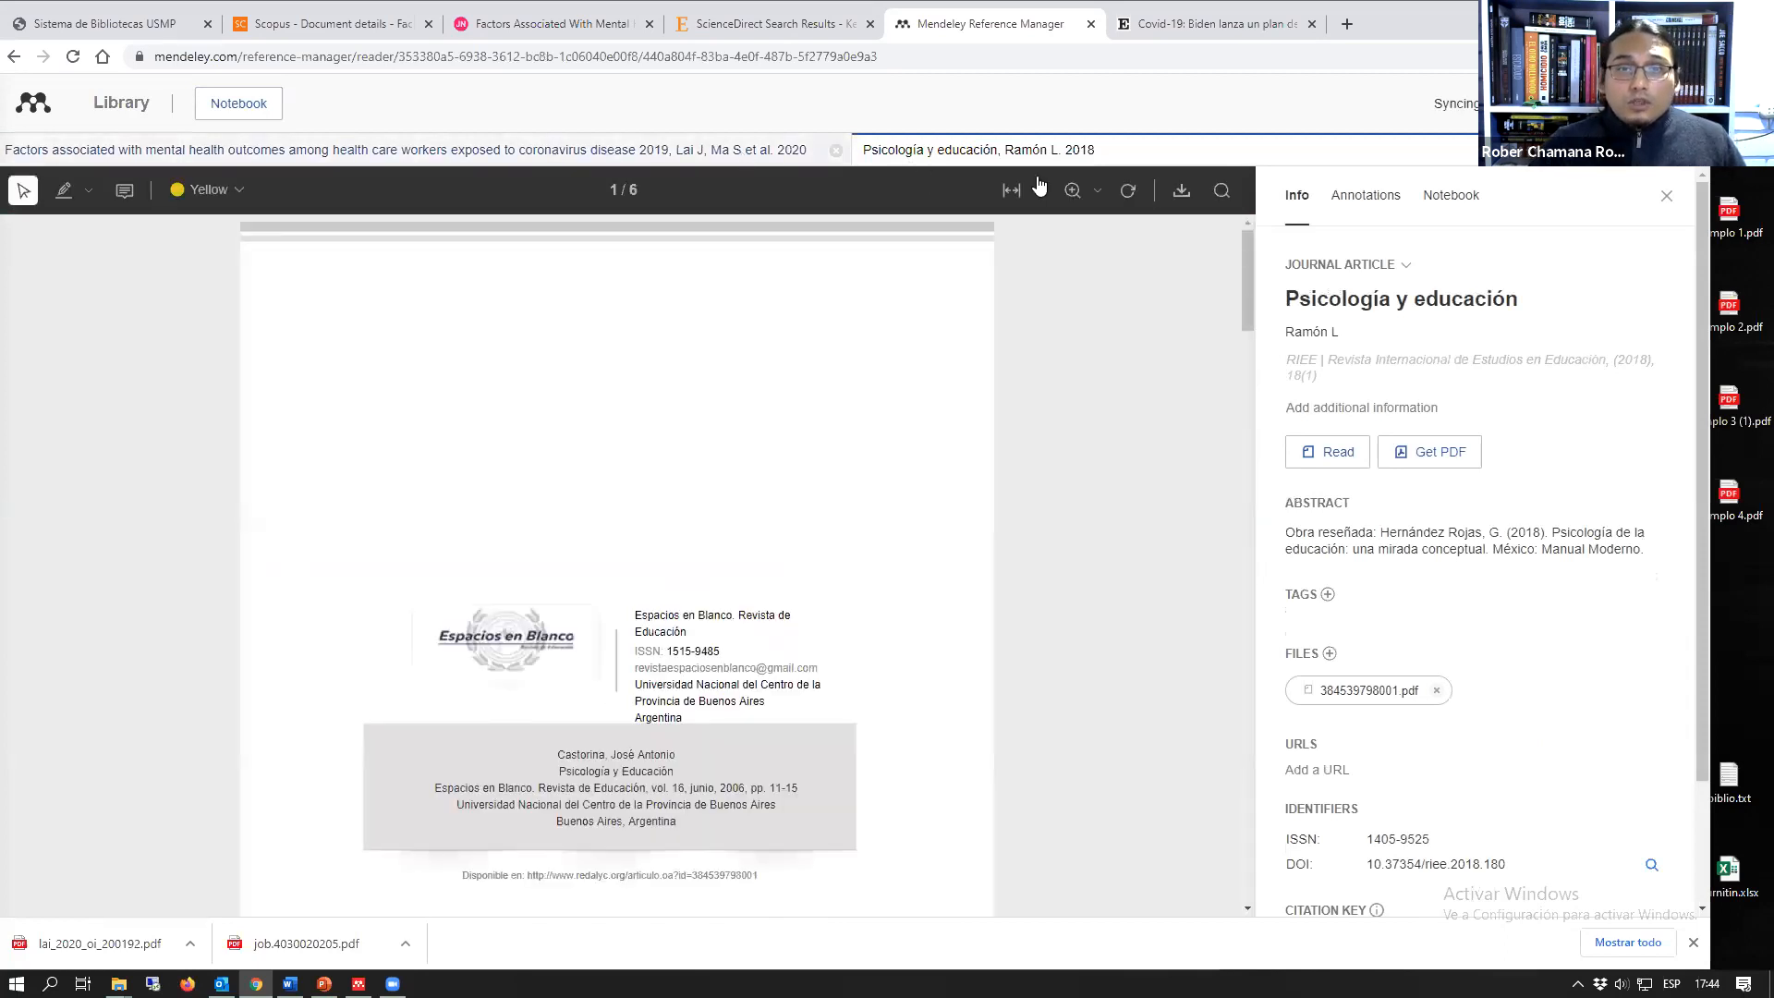
Step: Look through the "Psicología y educación" PDF, switch back to the mental health outcomes article and view its page 5
{"action": "scroll", "coordinate": [938, 506], "scroll_direction": "down", "scroll_amount": 10}
{"action": "scroll", "coordinate": [683, 497], "scroll_direction": "down", "scroll_amount": 5}
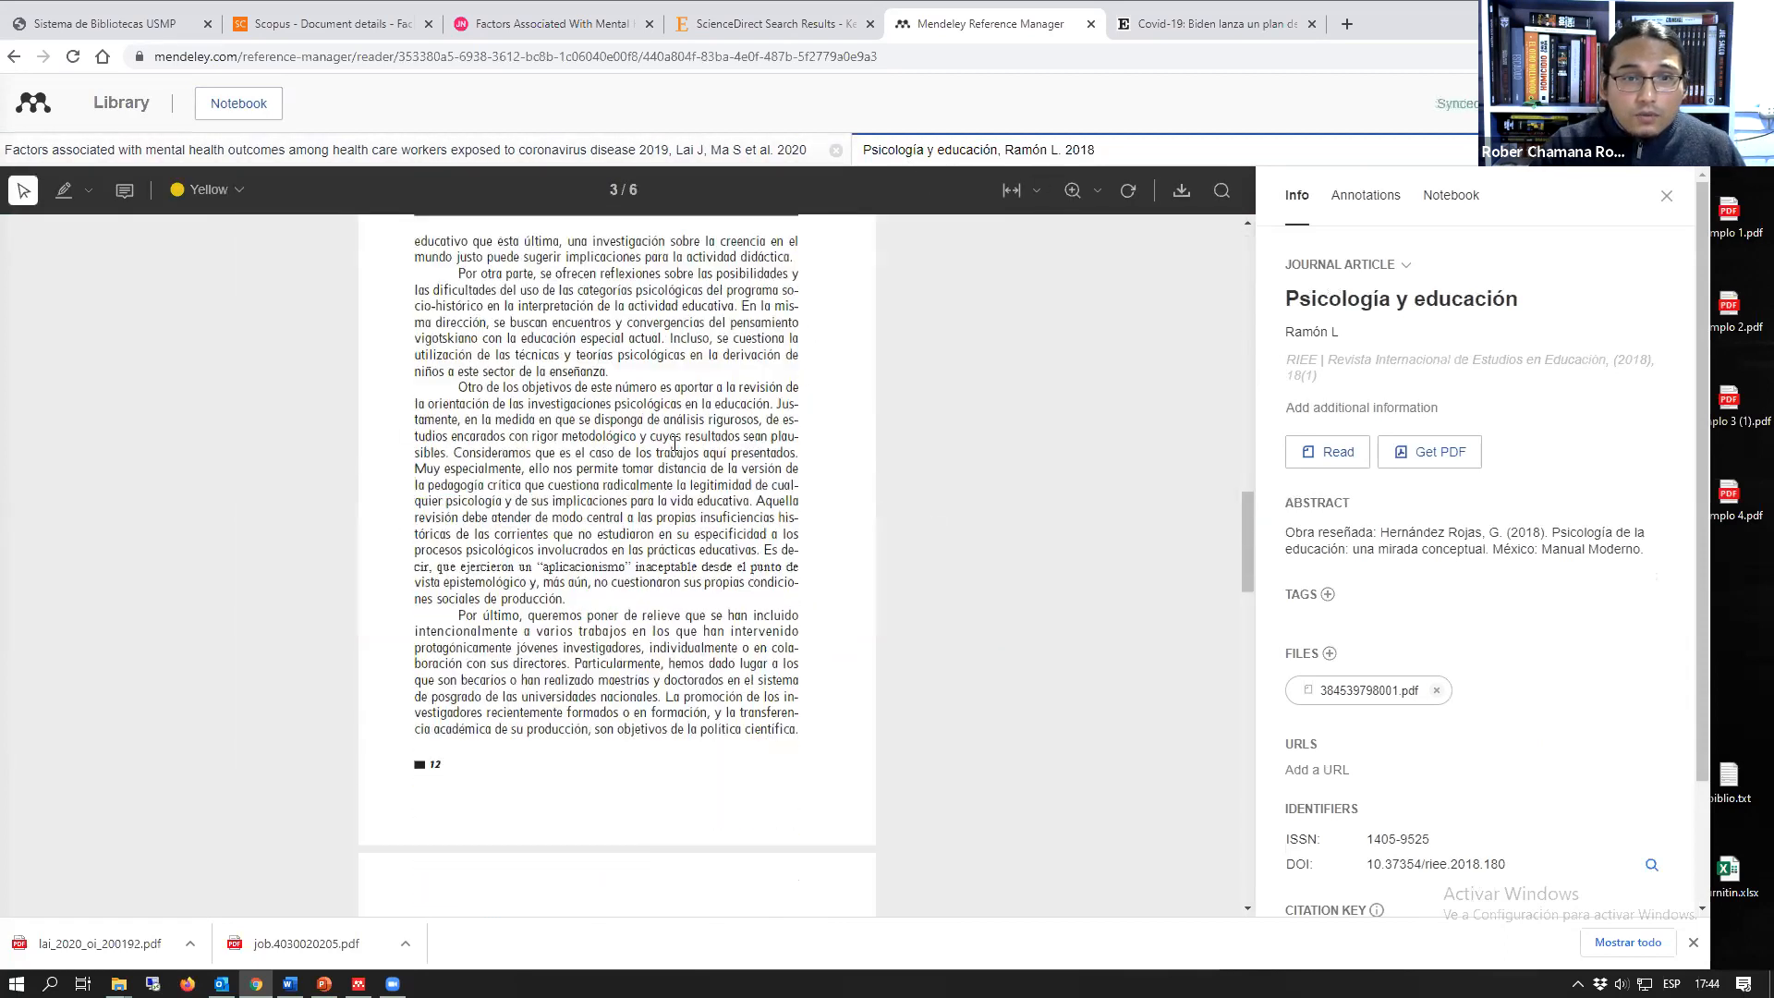
{"action": "left_click", "coordinate": [768, 154]}
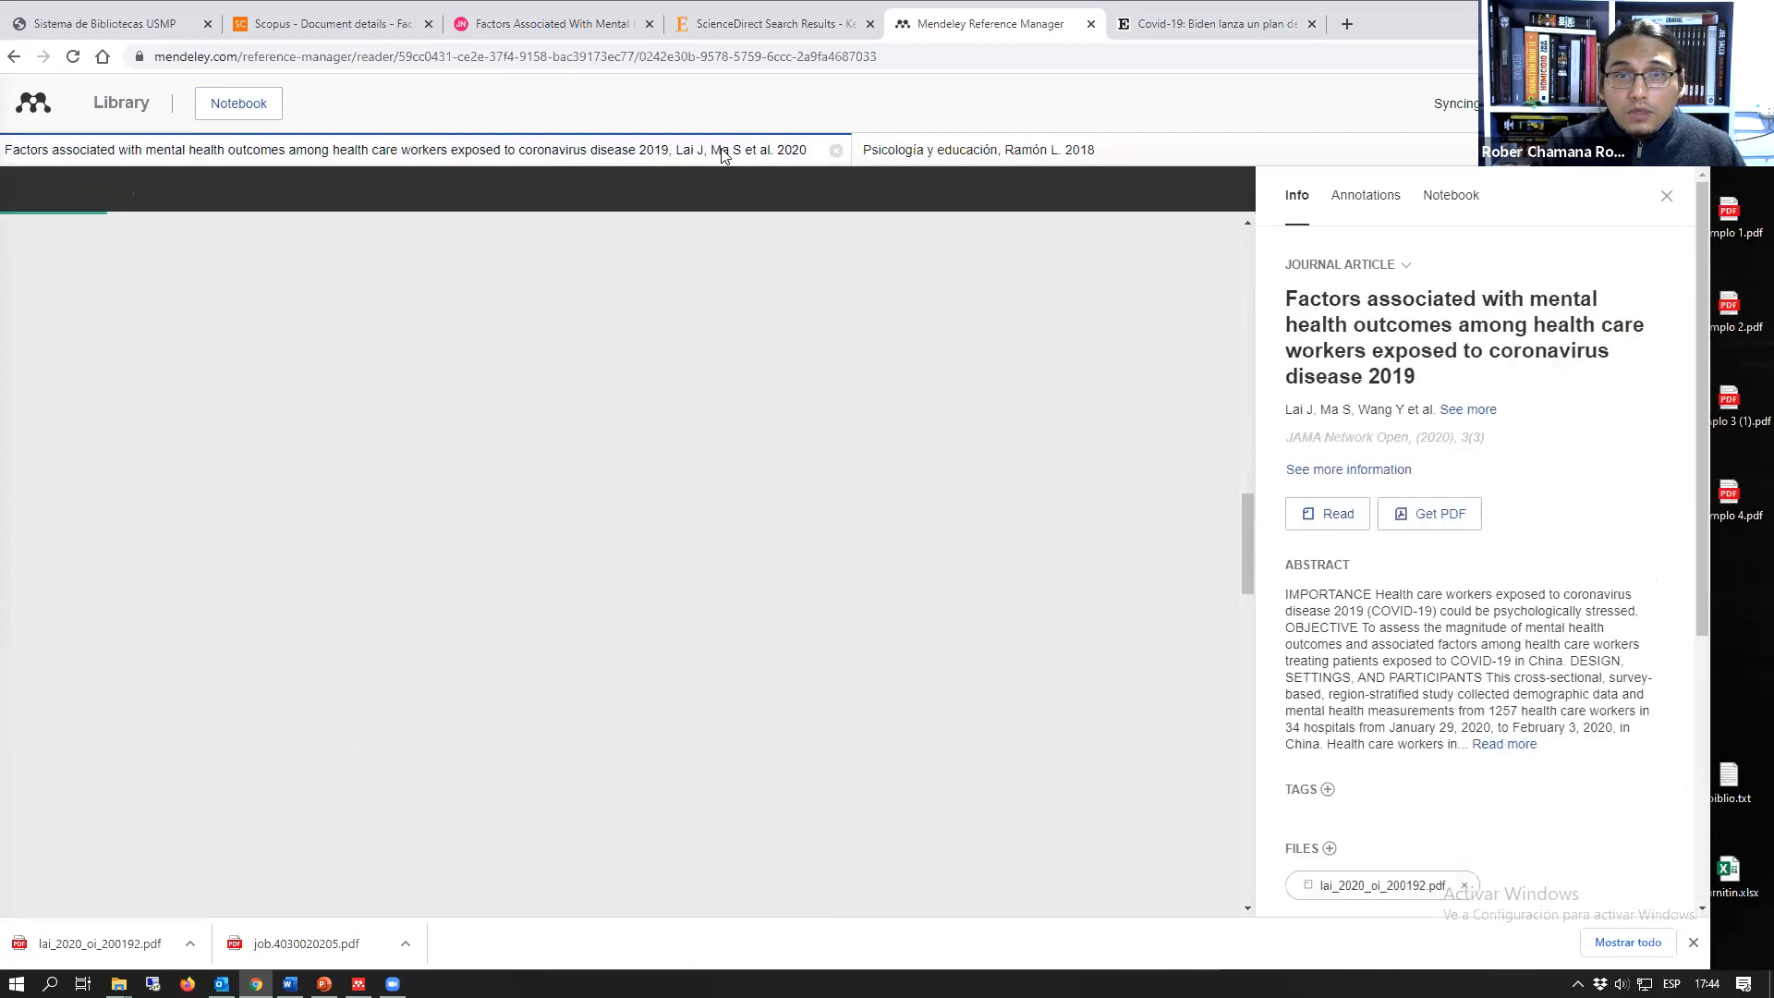
{"action": "left_click", "coordinate": [924, 153]}
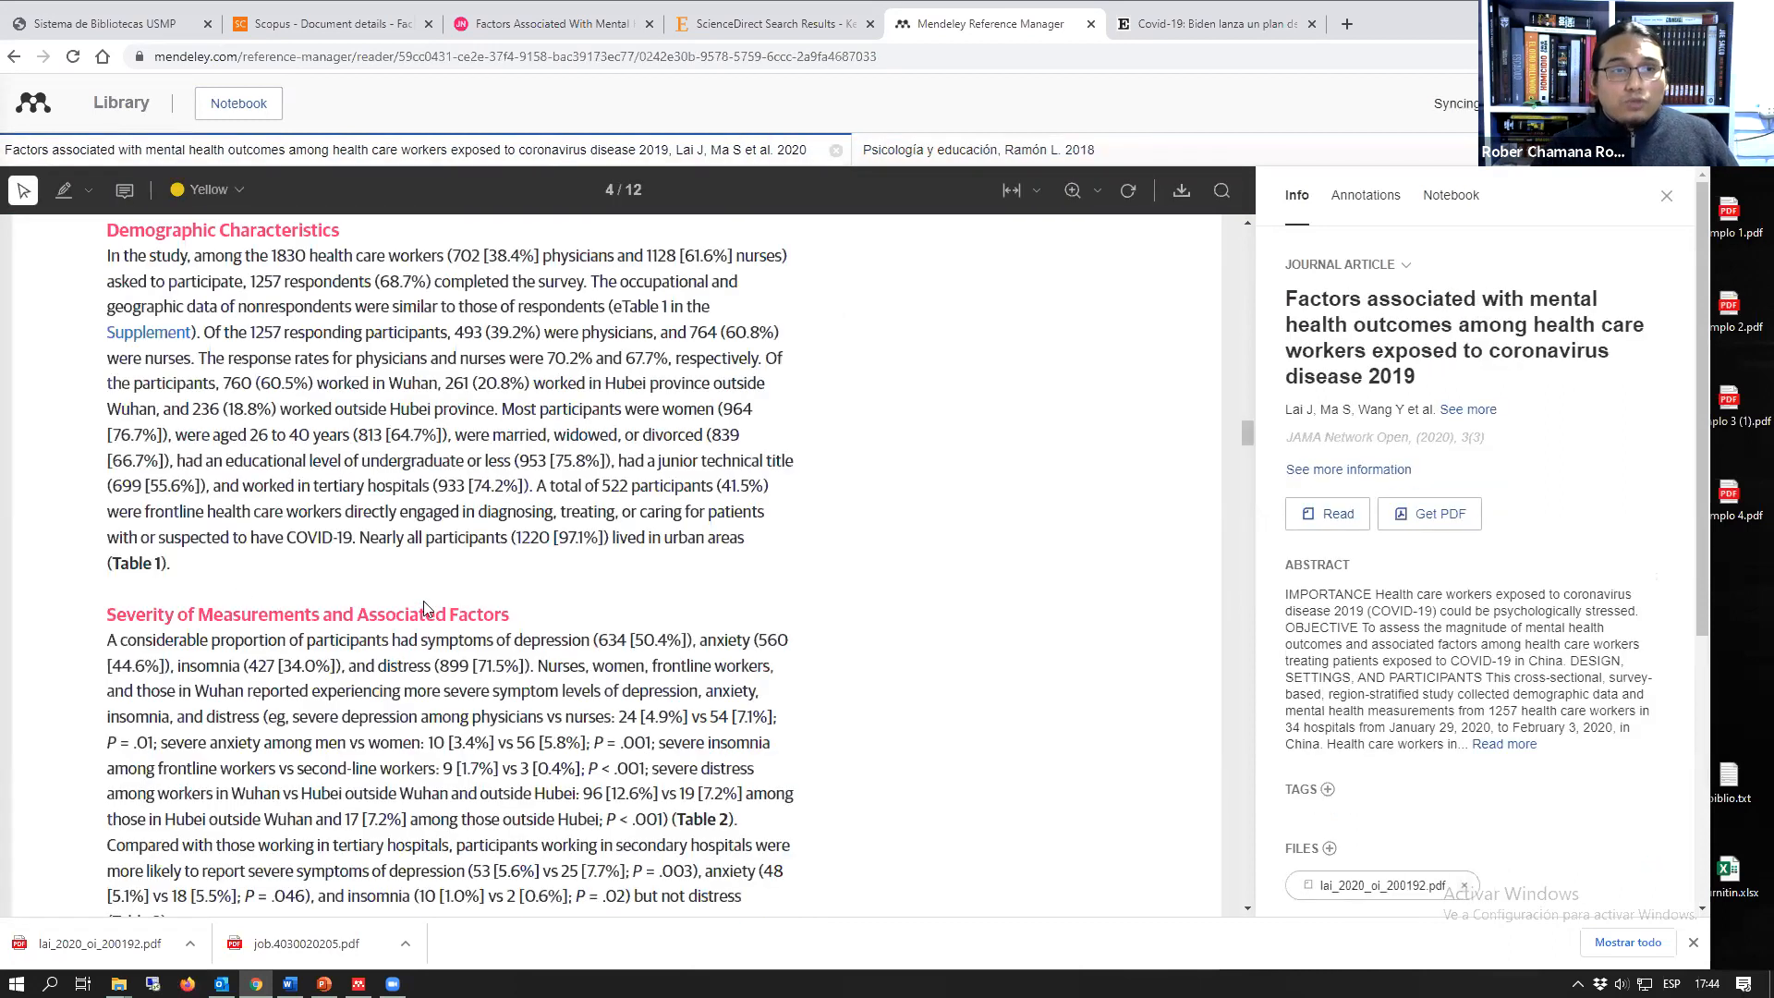
{"action": "scroll", "coordinate": [435, 606], "scroll_direction": "down", "scroll_amount": 10}
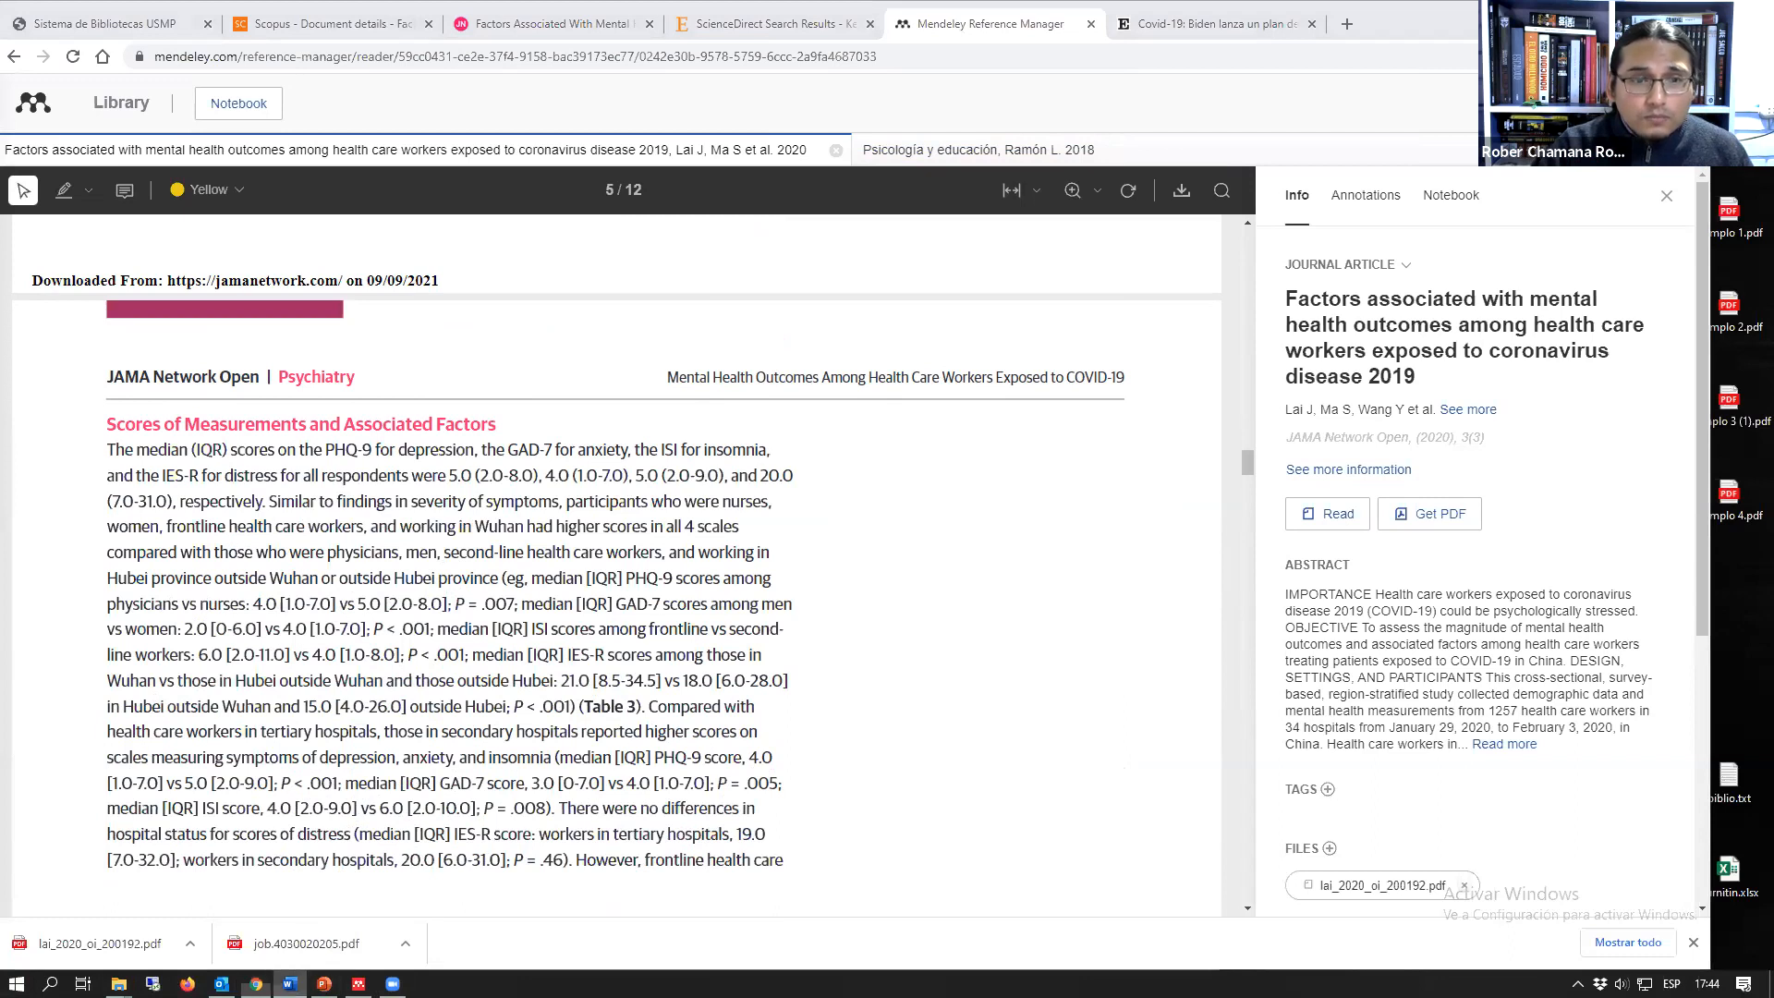
Step: Switch to prueba.docx in Word, close the Mendeley Cite pane and return to the browser
{"action": "left_click", "coordinate": [290, 983]}
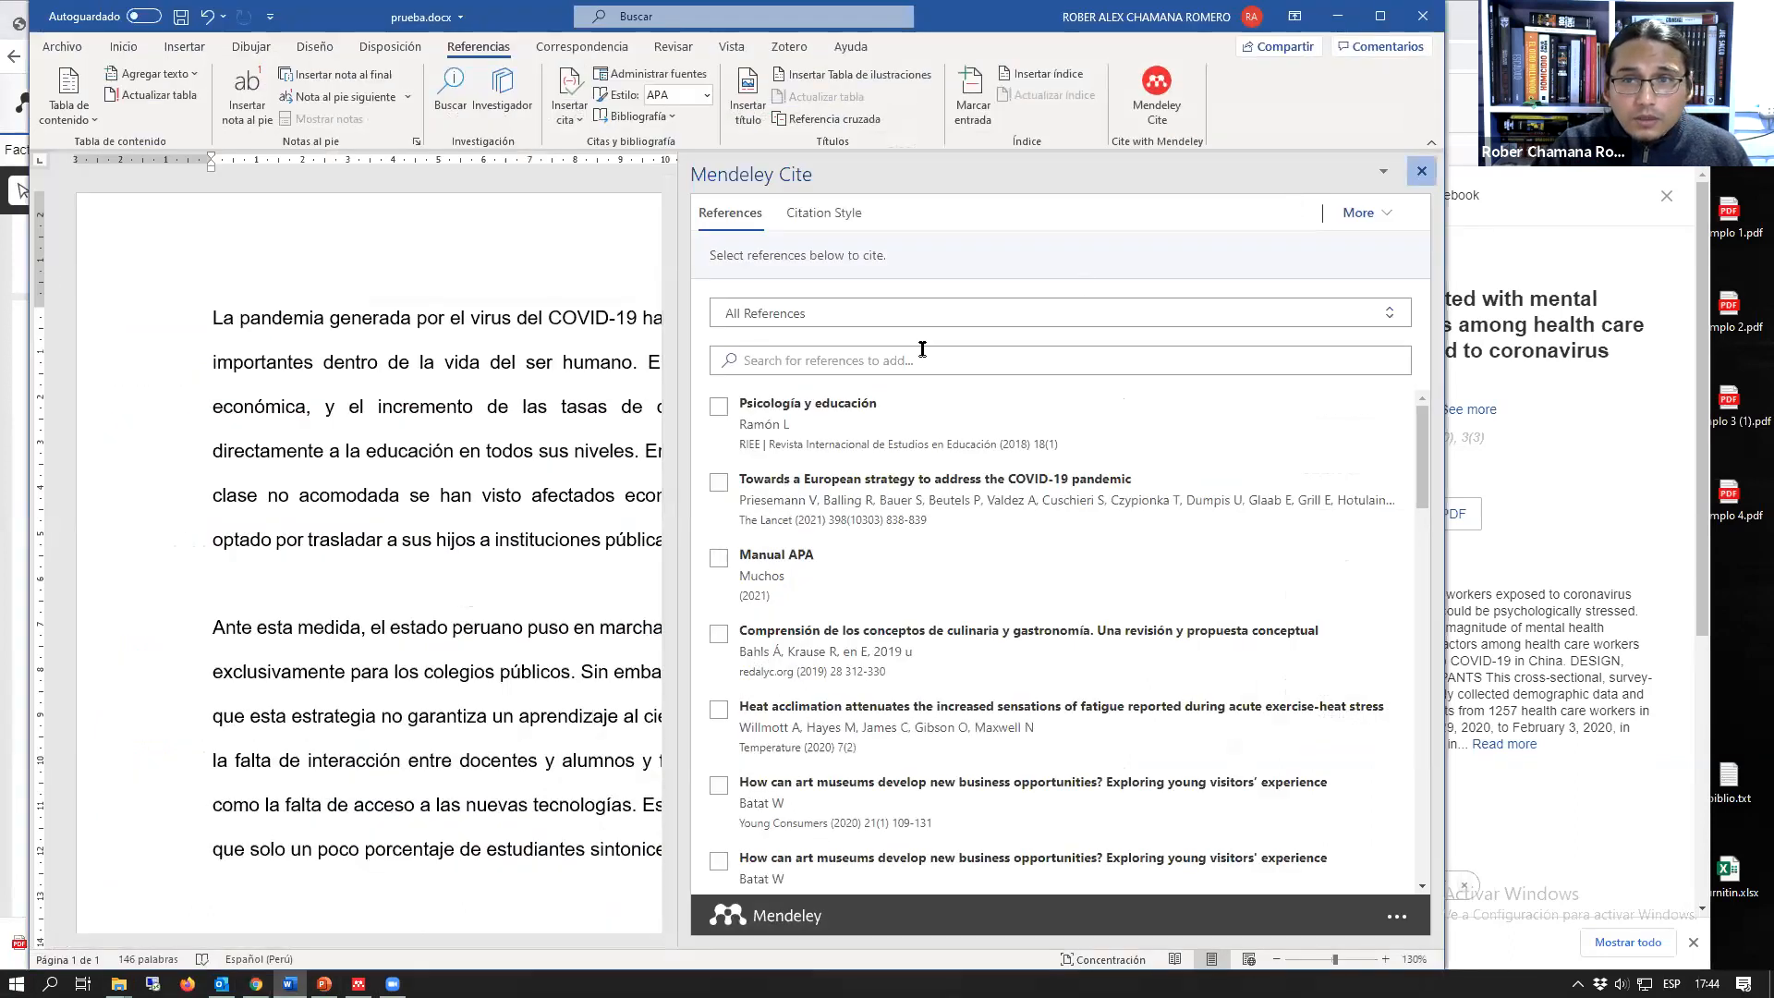
{"action": "left_click", "coordinate": [1421, 172]}
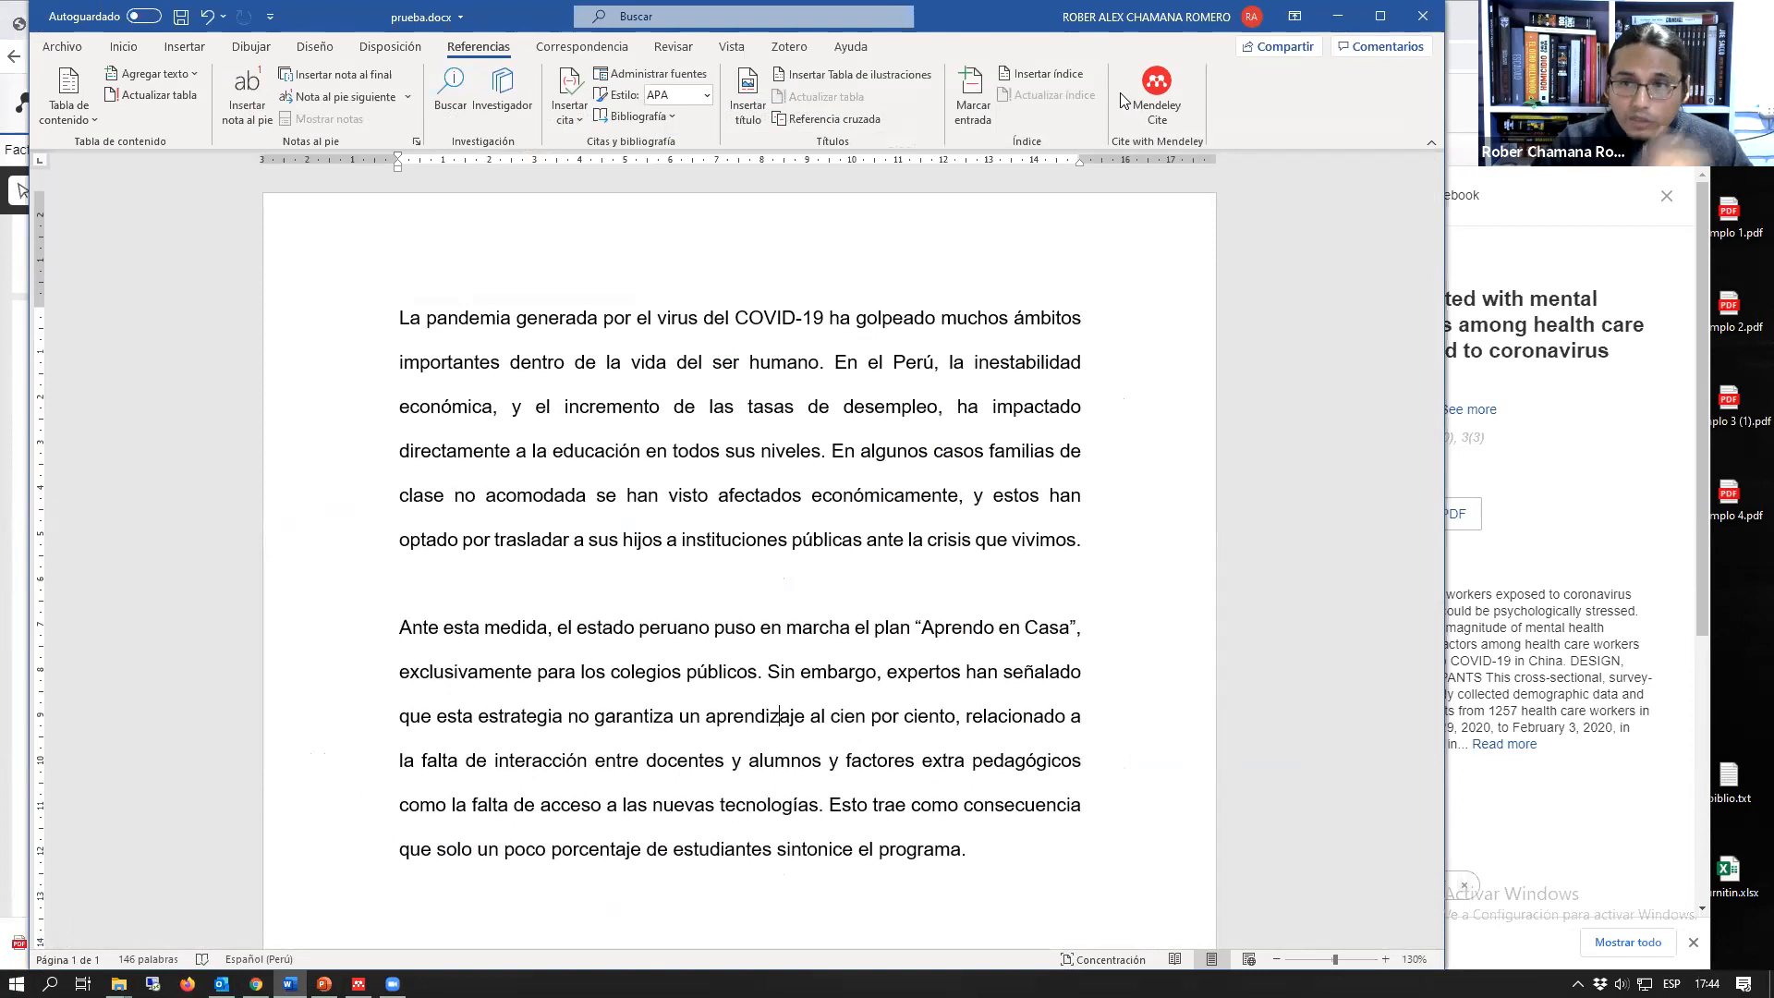
{"action": "left_click", "coordinate": [5, 331]}
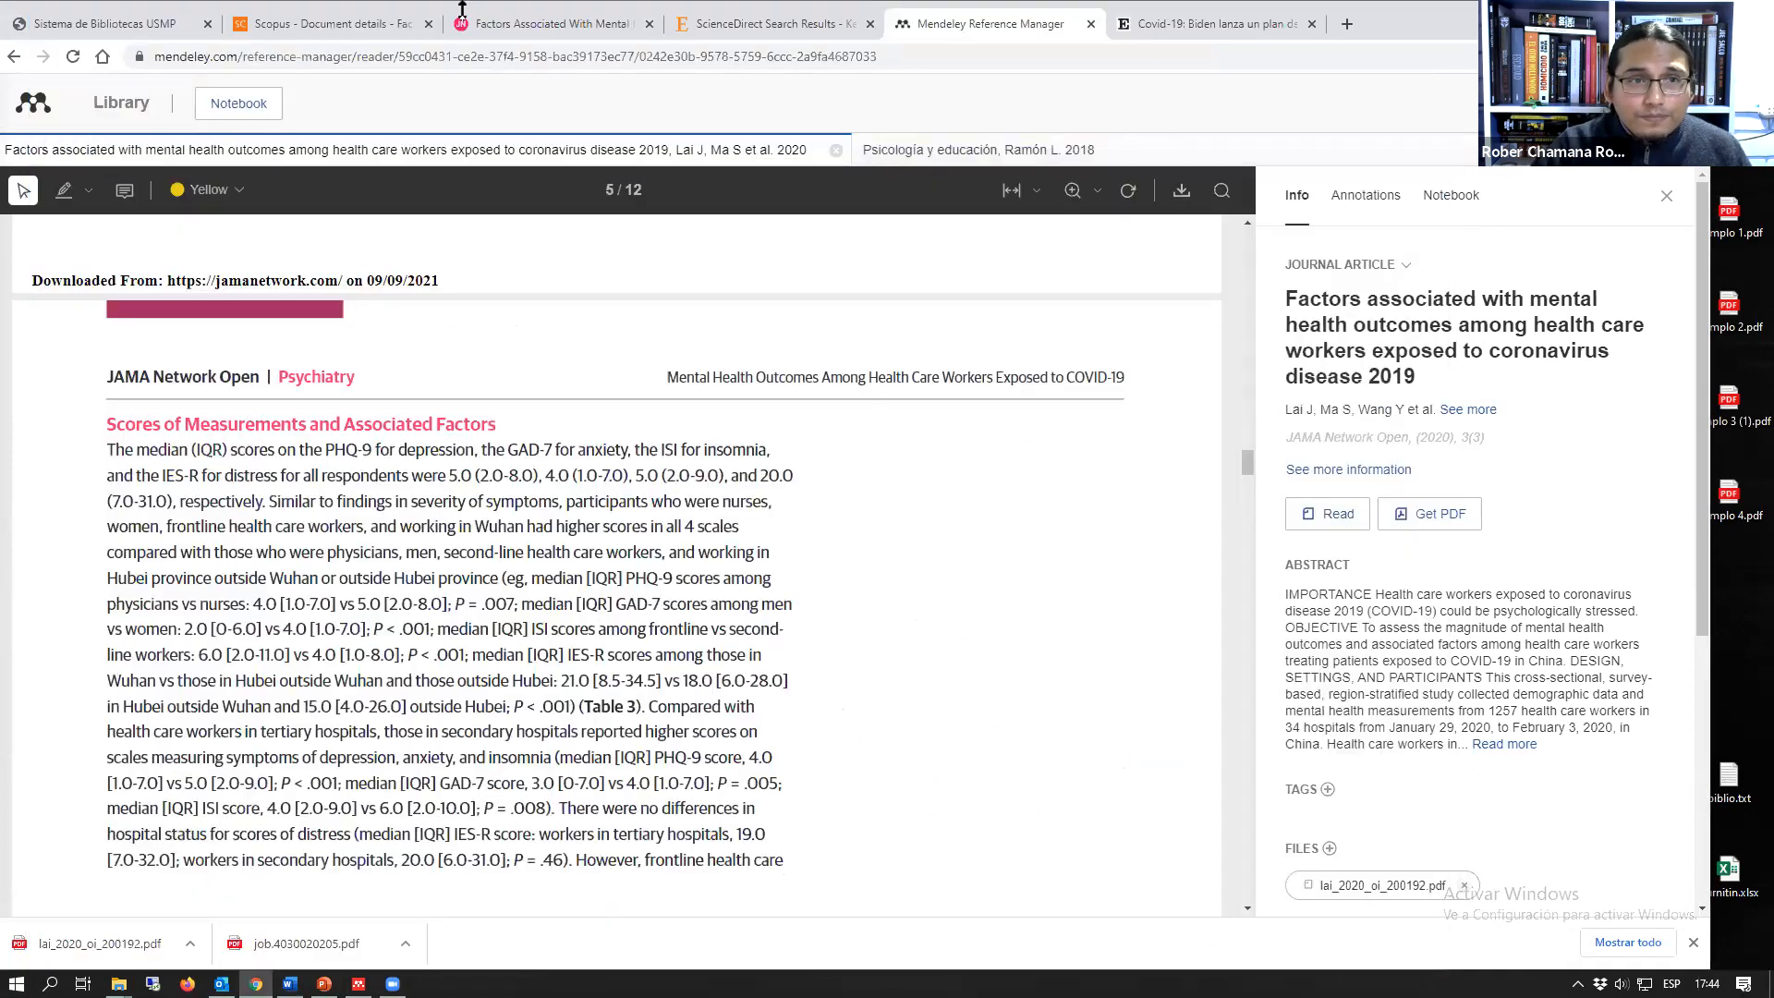
{"action": "key", "text": "ctrl+shift+Tab"}
{"action": "key", "text": "ctrl+shift+Tab"}
{"action": "key", "text": "ctrl+shift+Tab"}
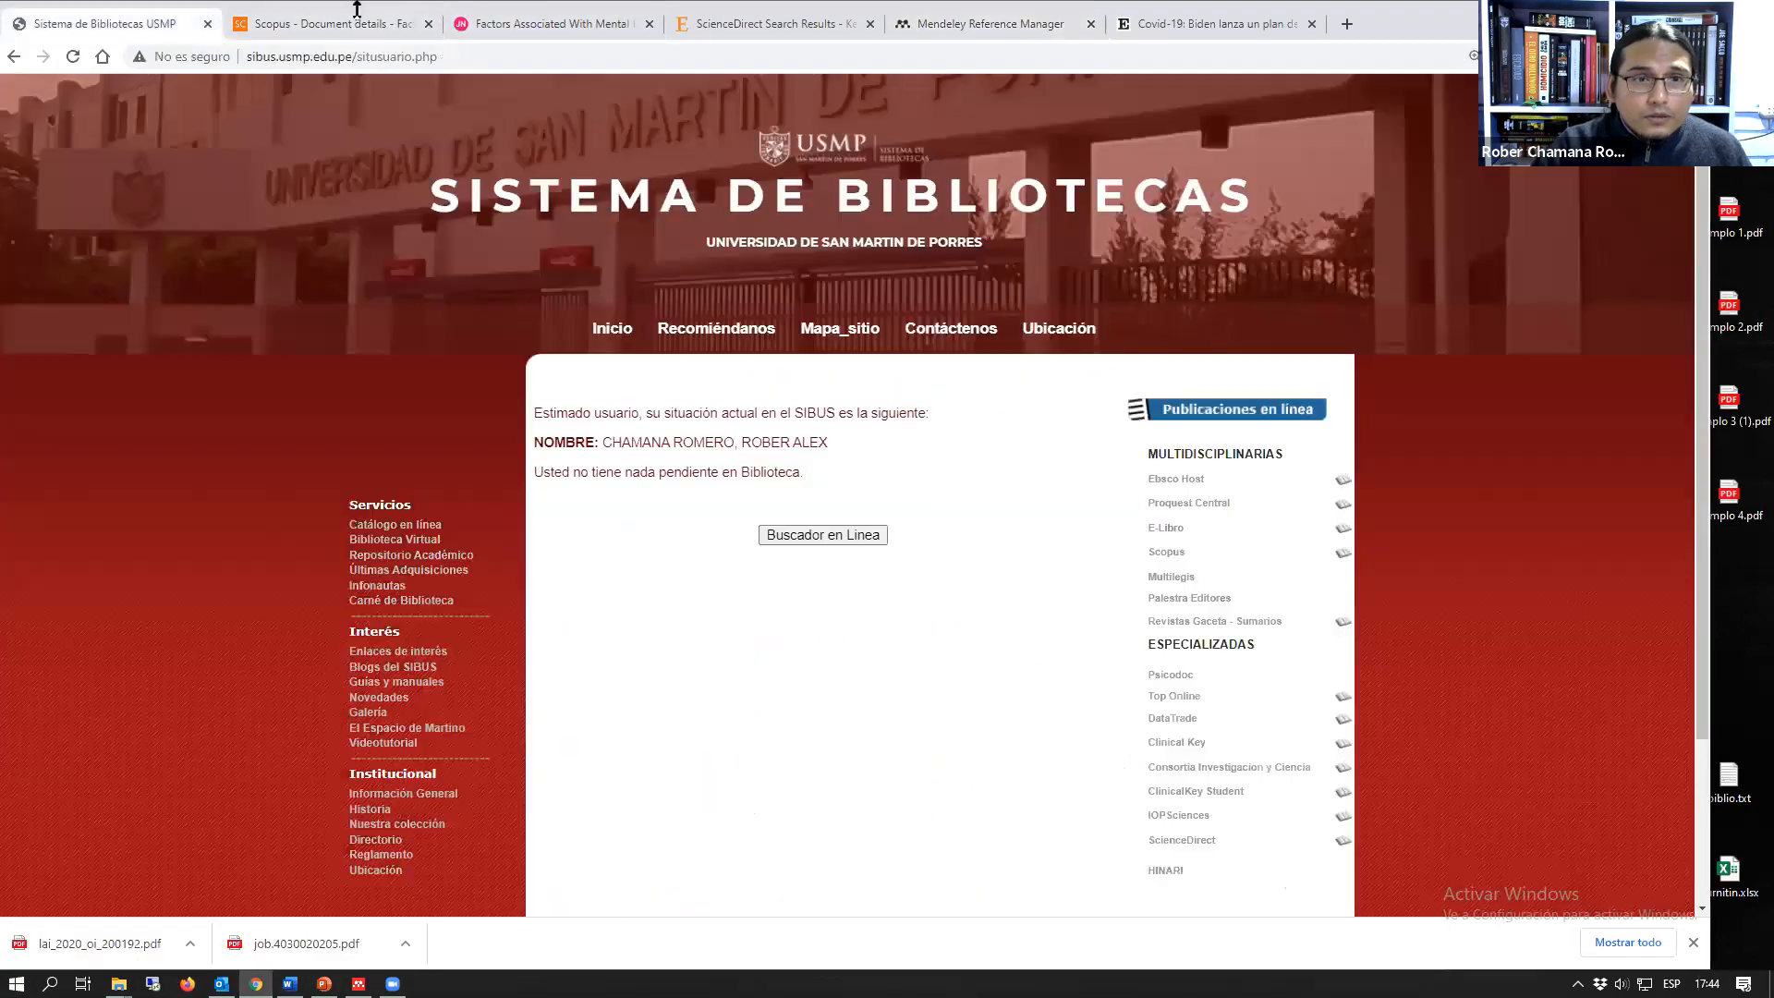
{"action": "left_click", "coordinate": [695, 16]}
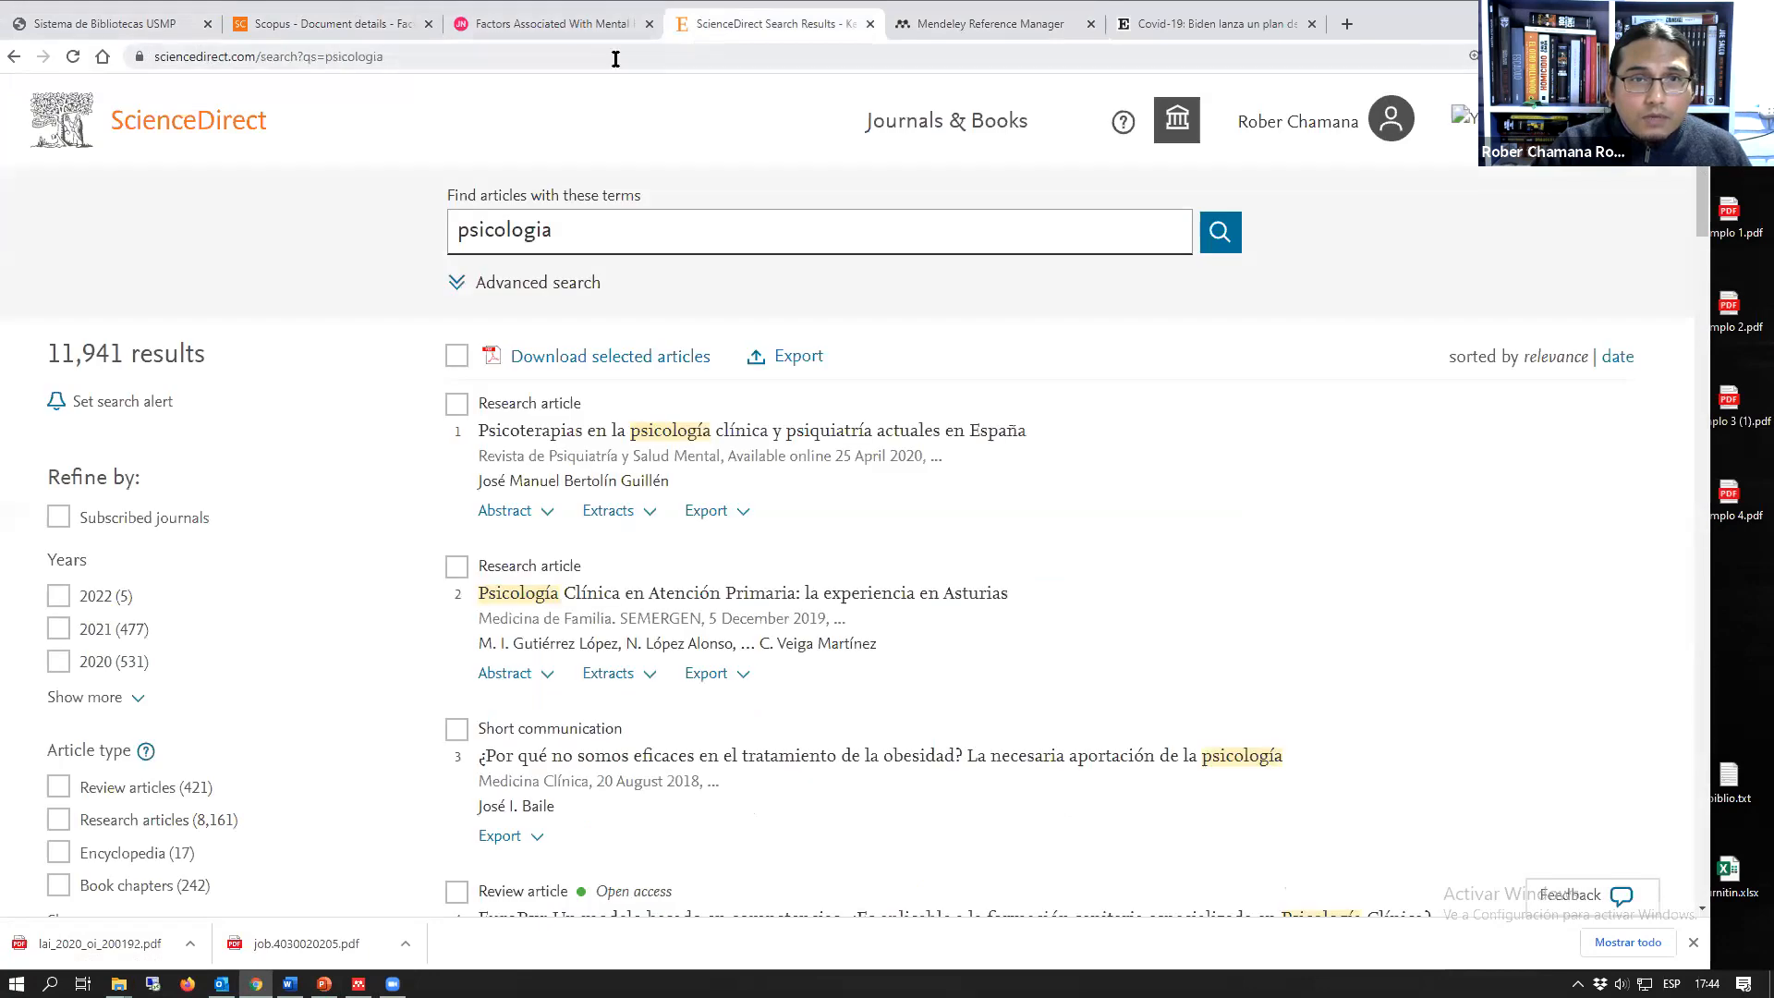
{"action": "left_click", "coordinate": [1062, 28]}
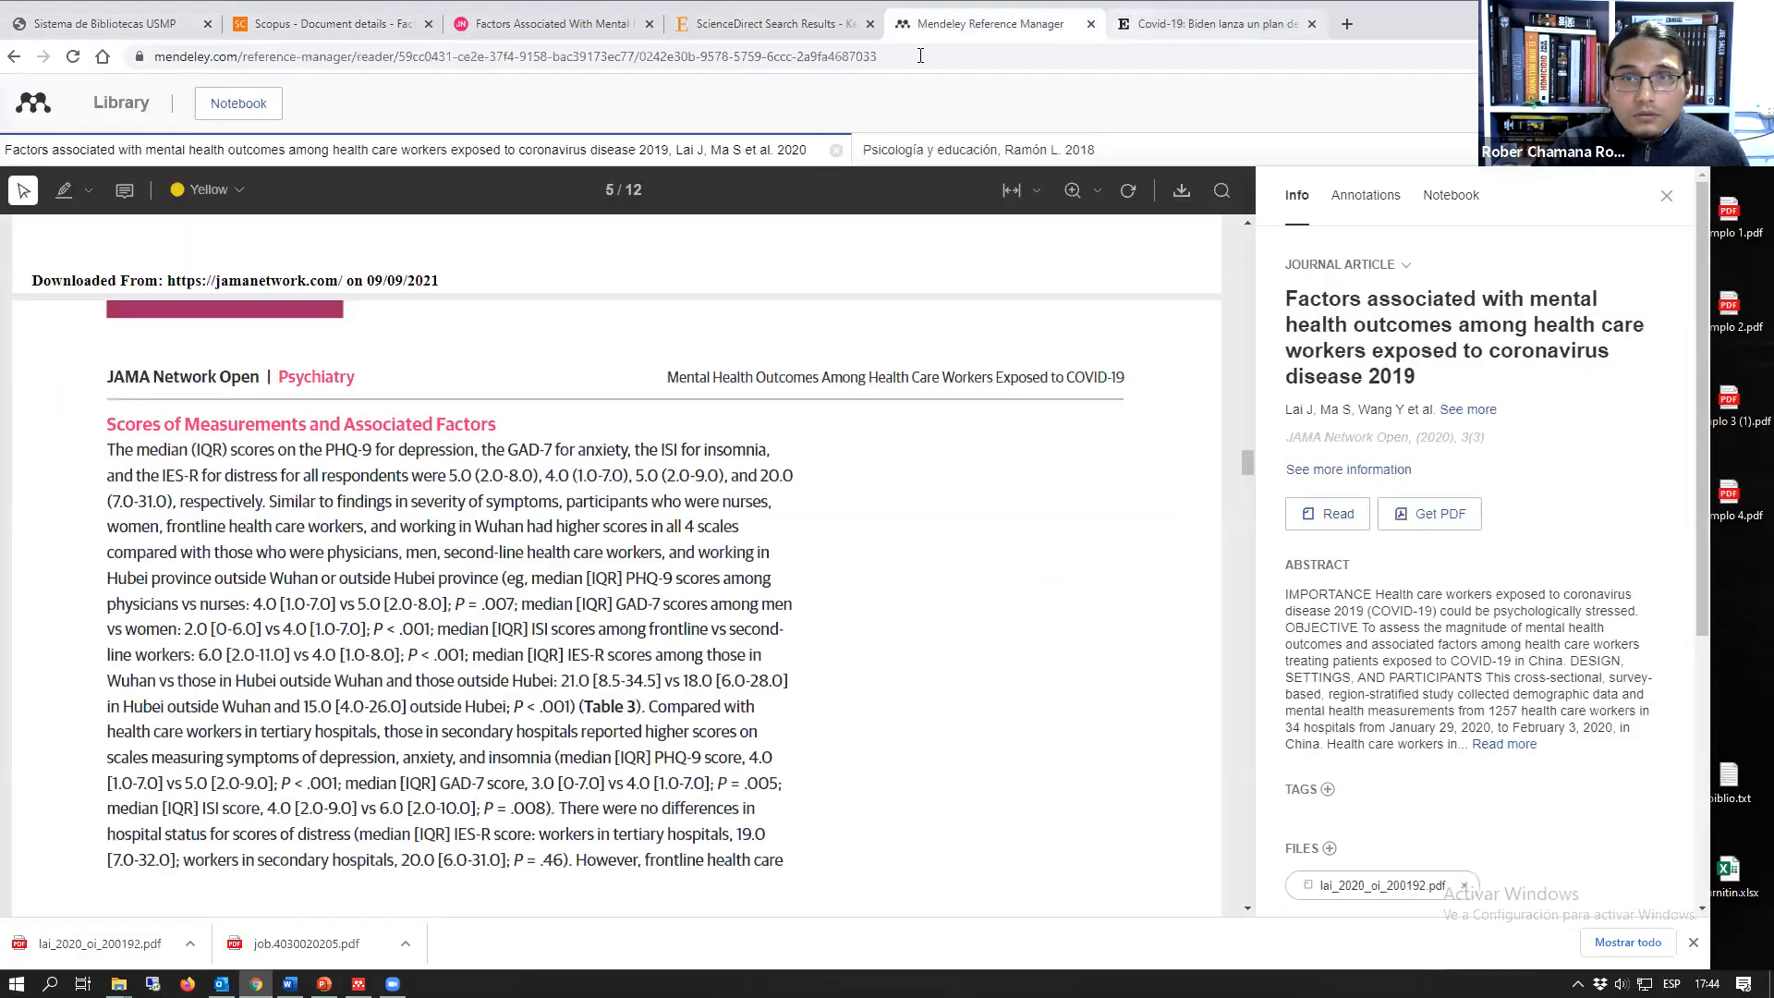
Step: Replace the ScienceDirect results with a Google search for "mendeley" and open the Download Mendeley Desktop result
{"action": "left_click", "coordinate": [752, 28]}
{"action": "left_click", "coordinate": [733, 54]}
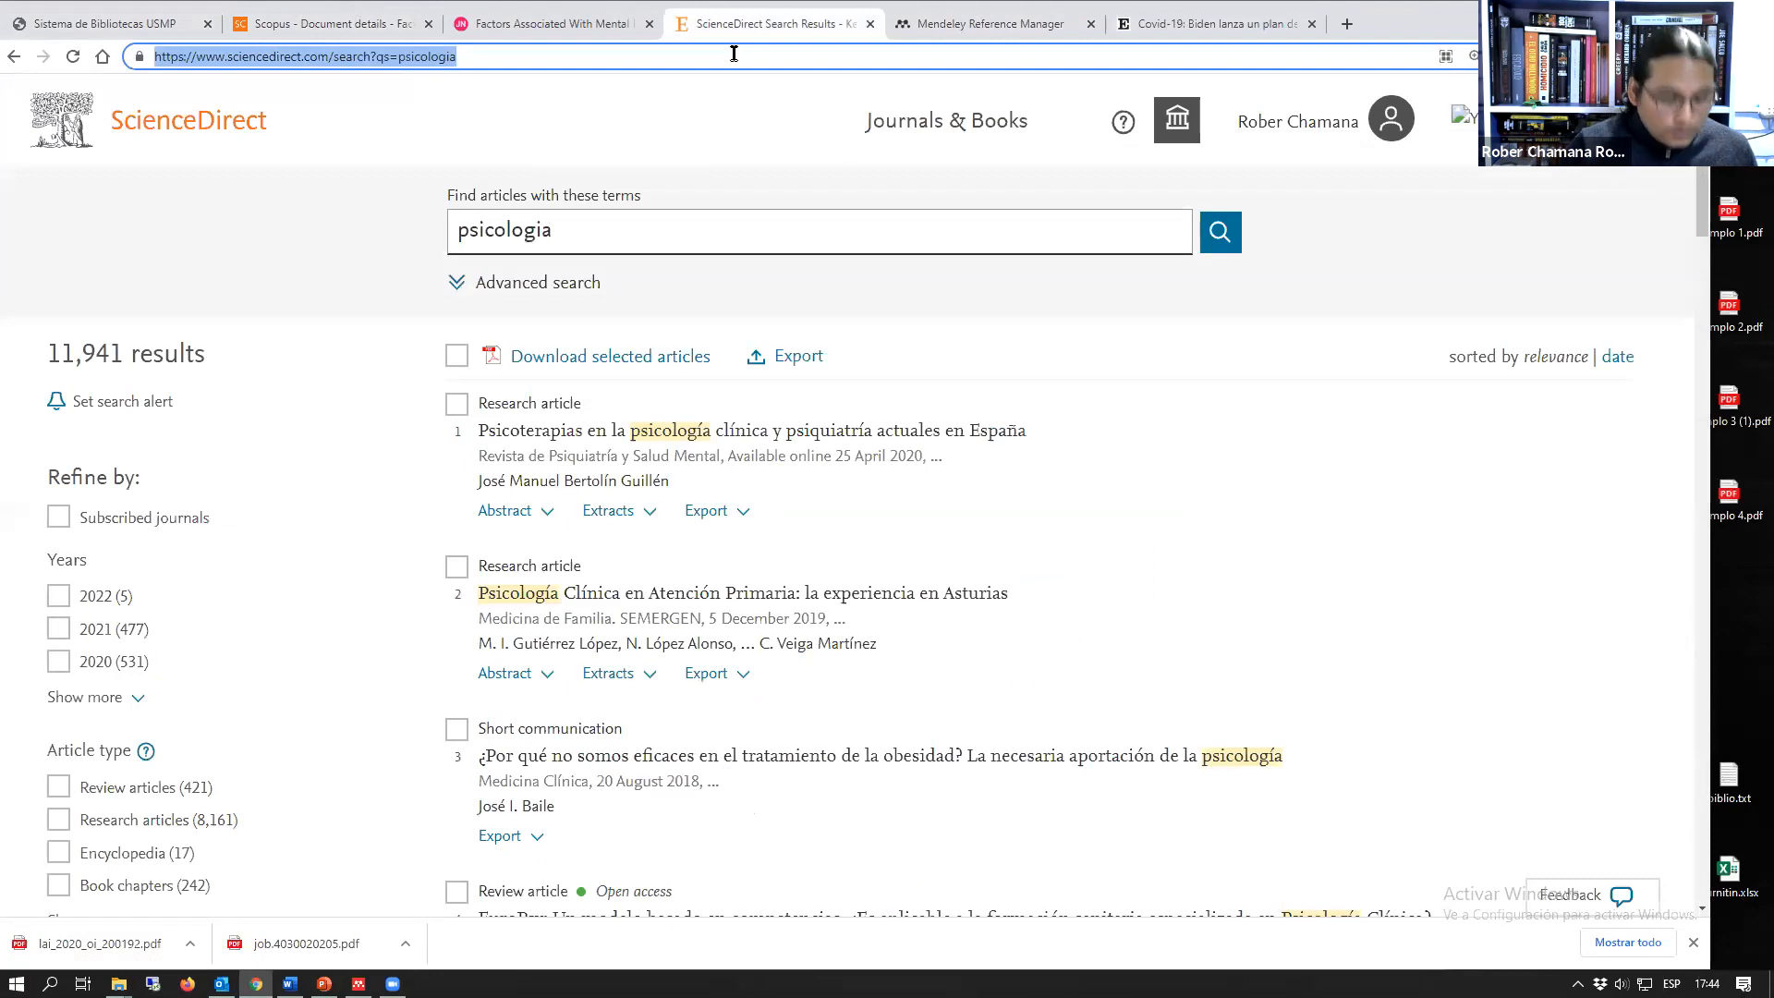
{"action": "key", "text": "BackSpace"}
{"action": "type", "text": "mendeley.com/search/"}
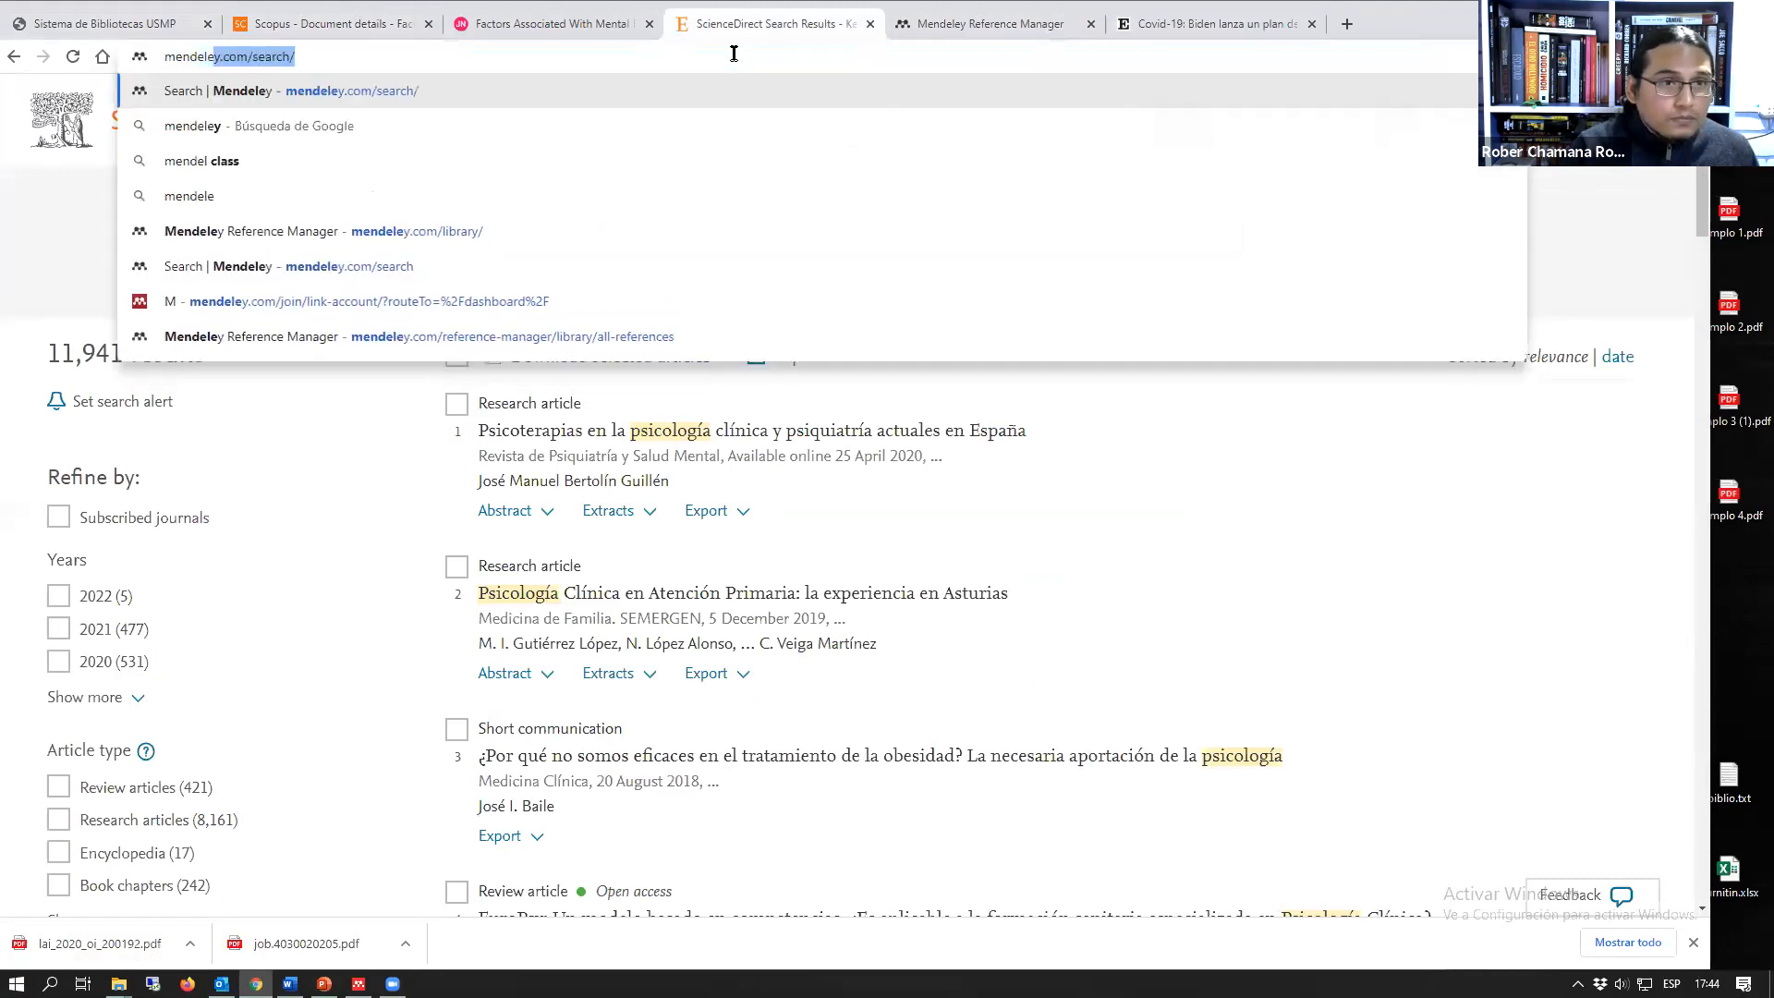
{"action": "key", "text": "BackSpace"}
{"action": "key", "text": "BackSpace"}
{"action": "key", "text": "BackSpace"}
{"action": "key", "text": "BackSpace"}
{"action": "key", "text": "BackSpace"}
{"action": "key", "text": "BackSpace"}
{"action": "key", "text": "BackSpace"}
{"action": "key", "text": "BackSpace"}
{"action": "key", "text": "BackSpace"}
{"action": "key", "text": "BackSpace"}
{"action": "key", "text": "BackSpace"}
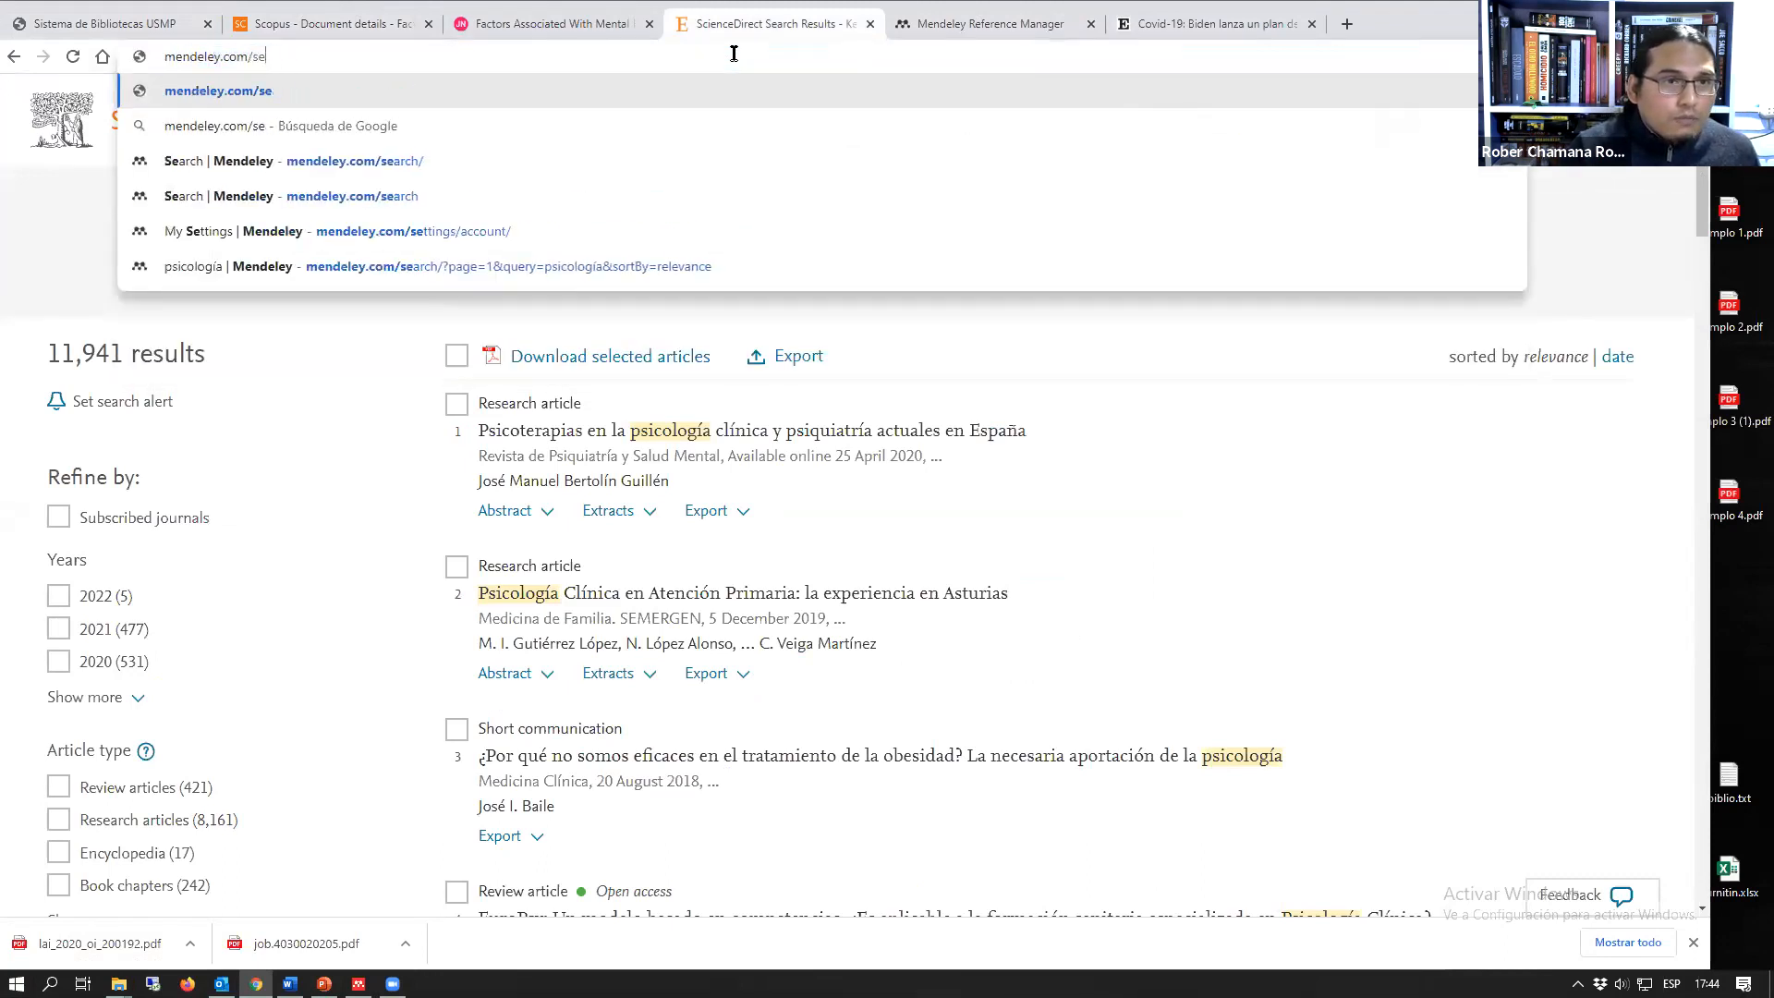
{"action": "key", "text": "Return"}
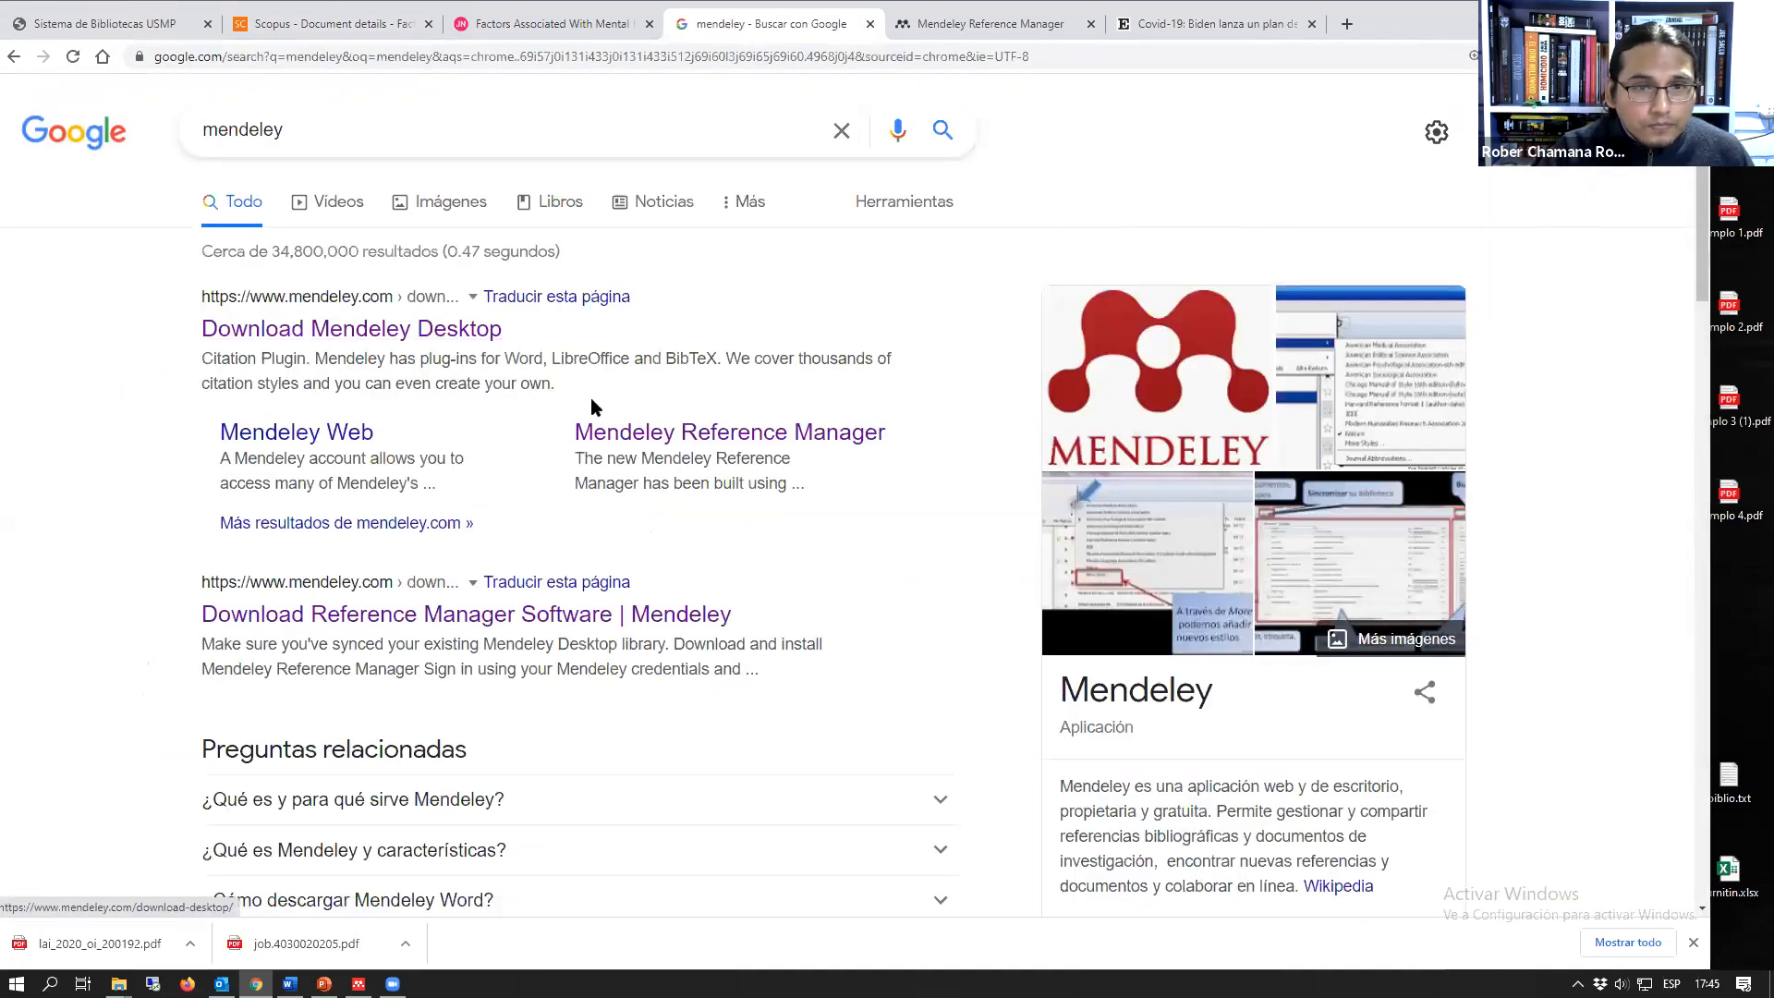
{"action": "left_click", "coordinate": [462, 330]}
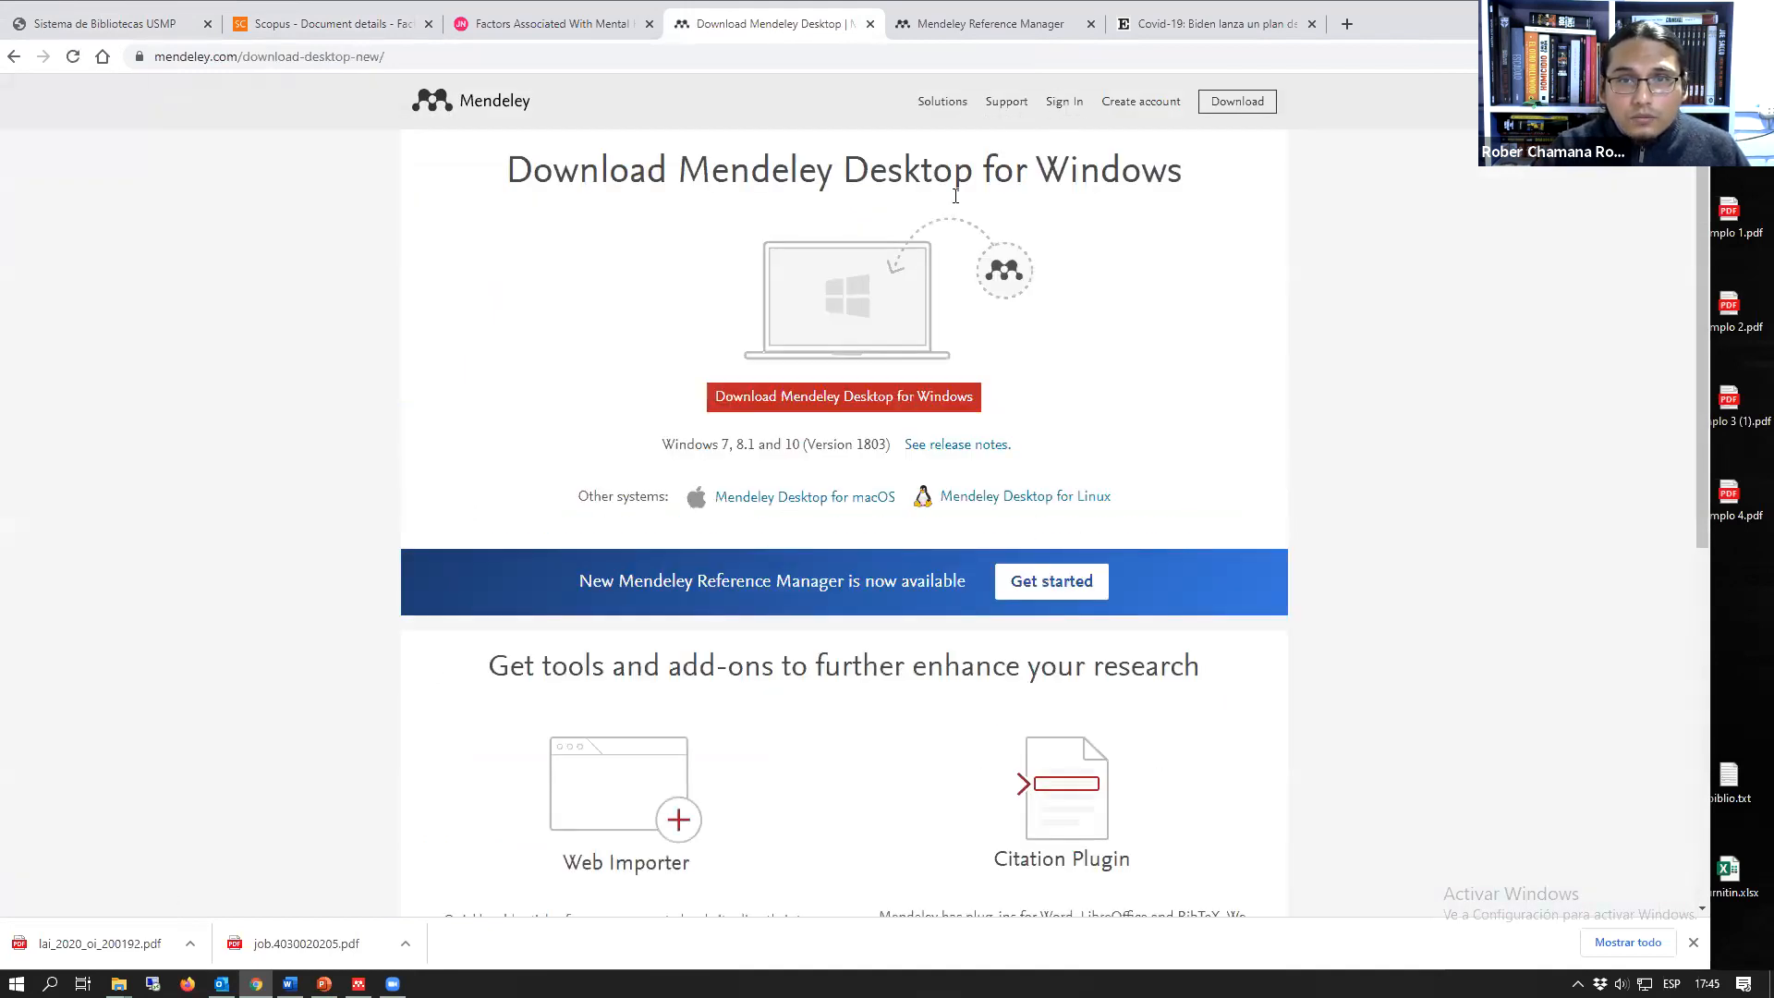
Step: Look over the Mendeley Desktop download page and open Mendeley's support guides
{"action": "scroll", "coordinate": [1192, 433], "scroll_direction": "down", "scroll_amount": 1}
{"action": "scroll", "coordinate": [1189, 428], "scroll_direction": "up", "scroll_amount": 1}
{"action": "scroll", "coordinate": [1152, 382], "scroll_direction": "down", "scroll_amount": 1}
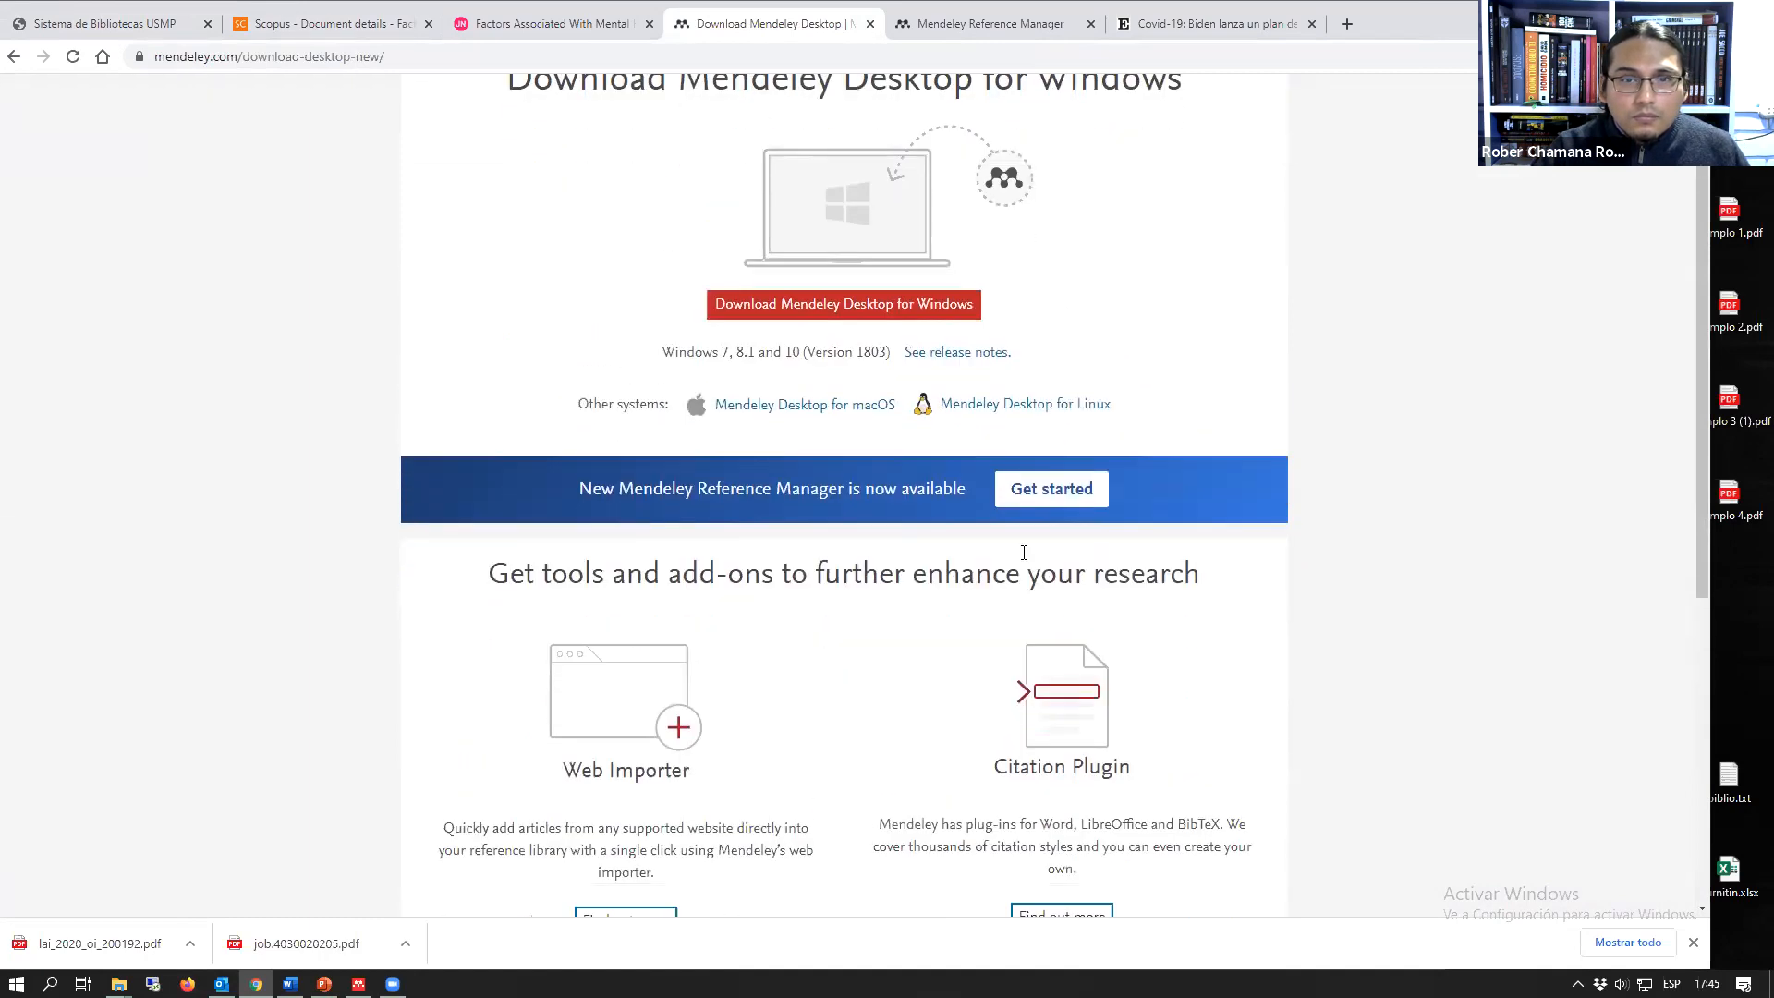
{"action": "scroll", "coordinate": [1054, 144], "scroll_direction": "up", "scroll_amount": 1}
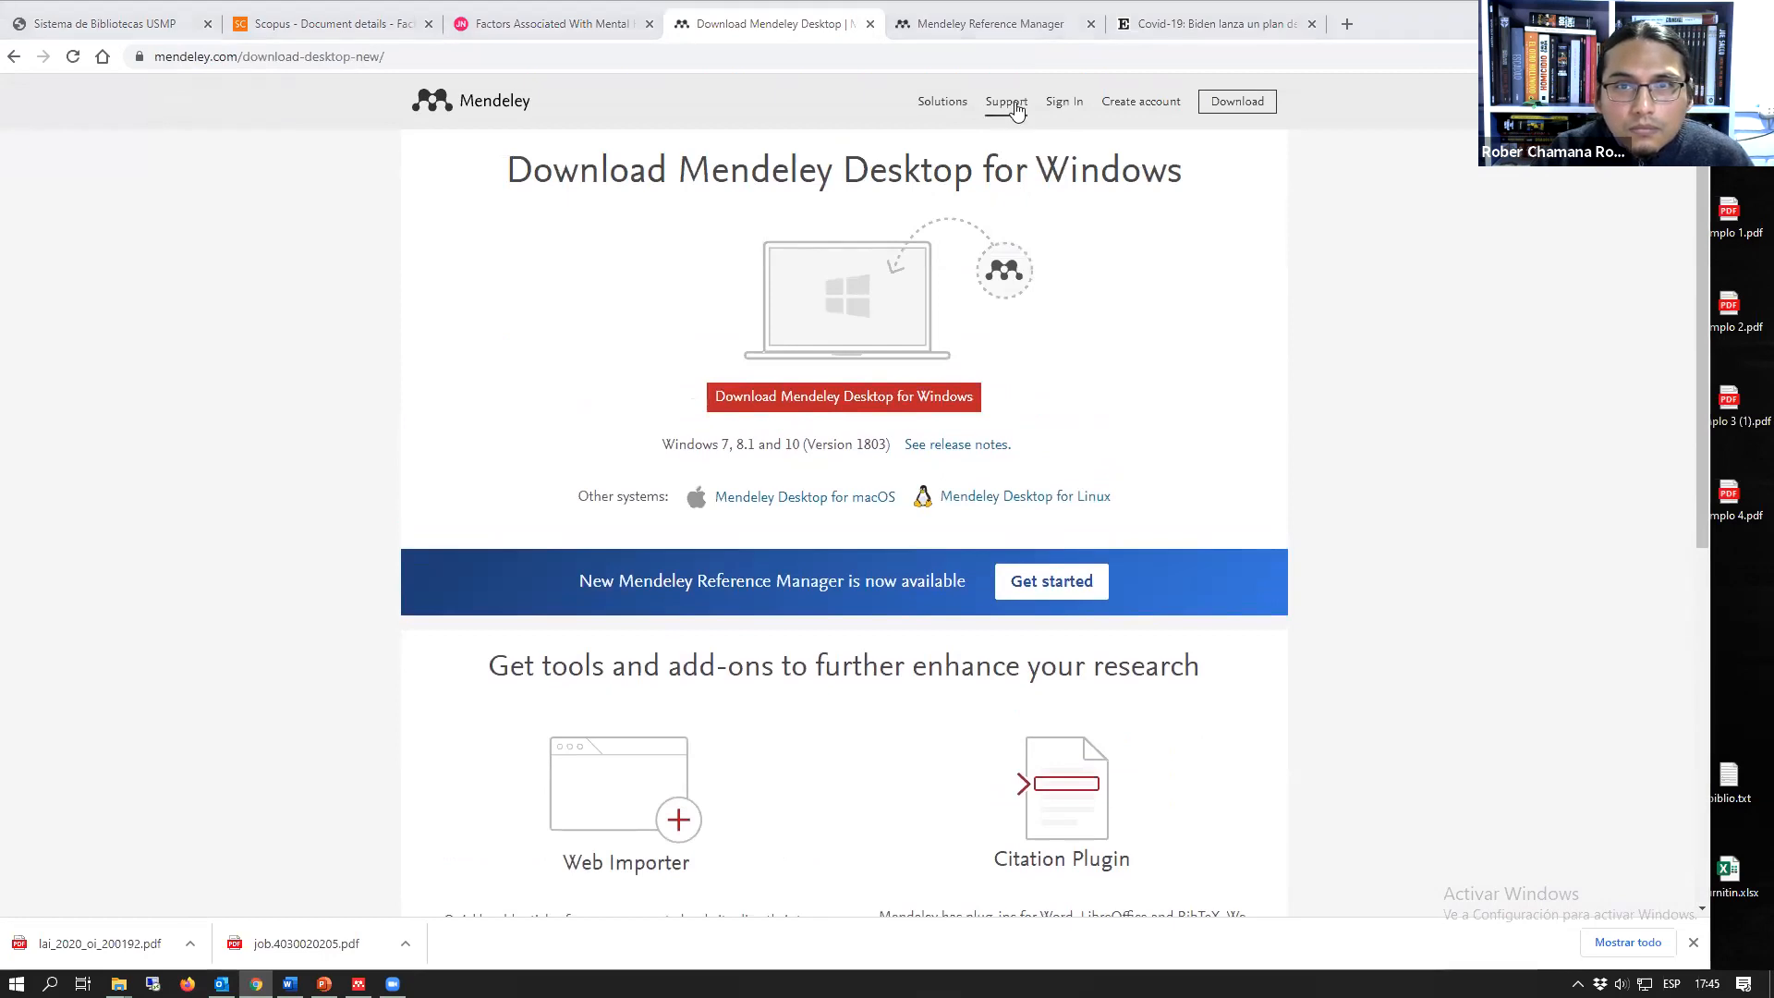
{"action": "left_click", "coordinate": [1009, 104]}
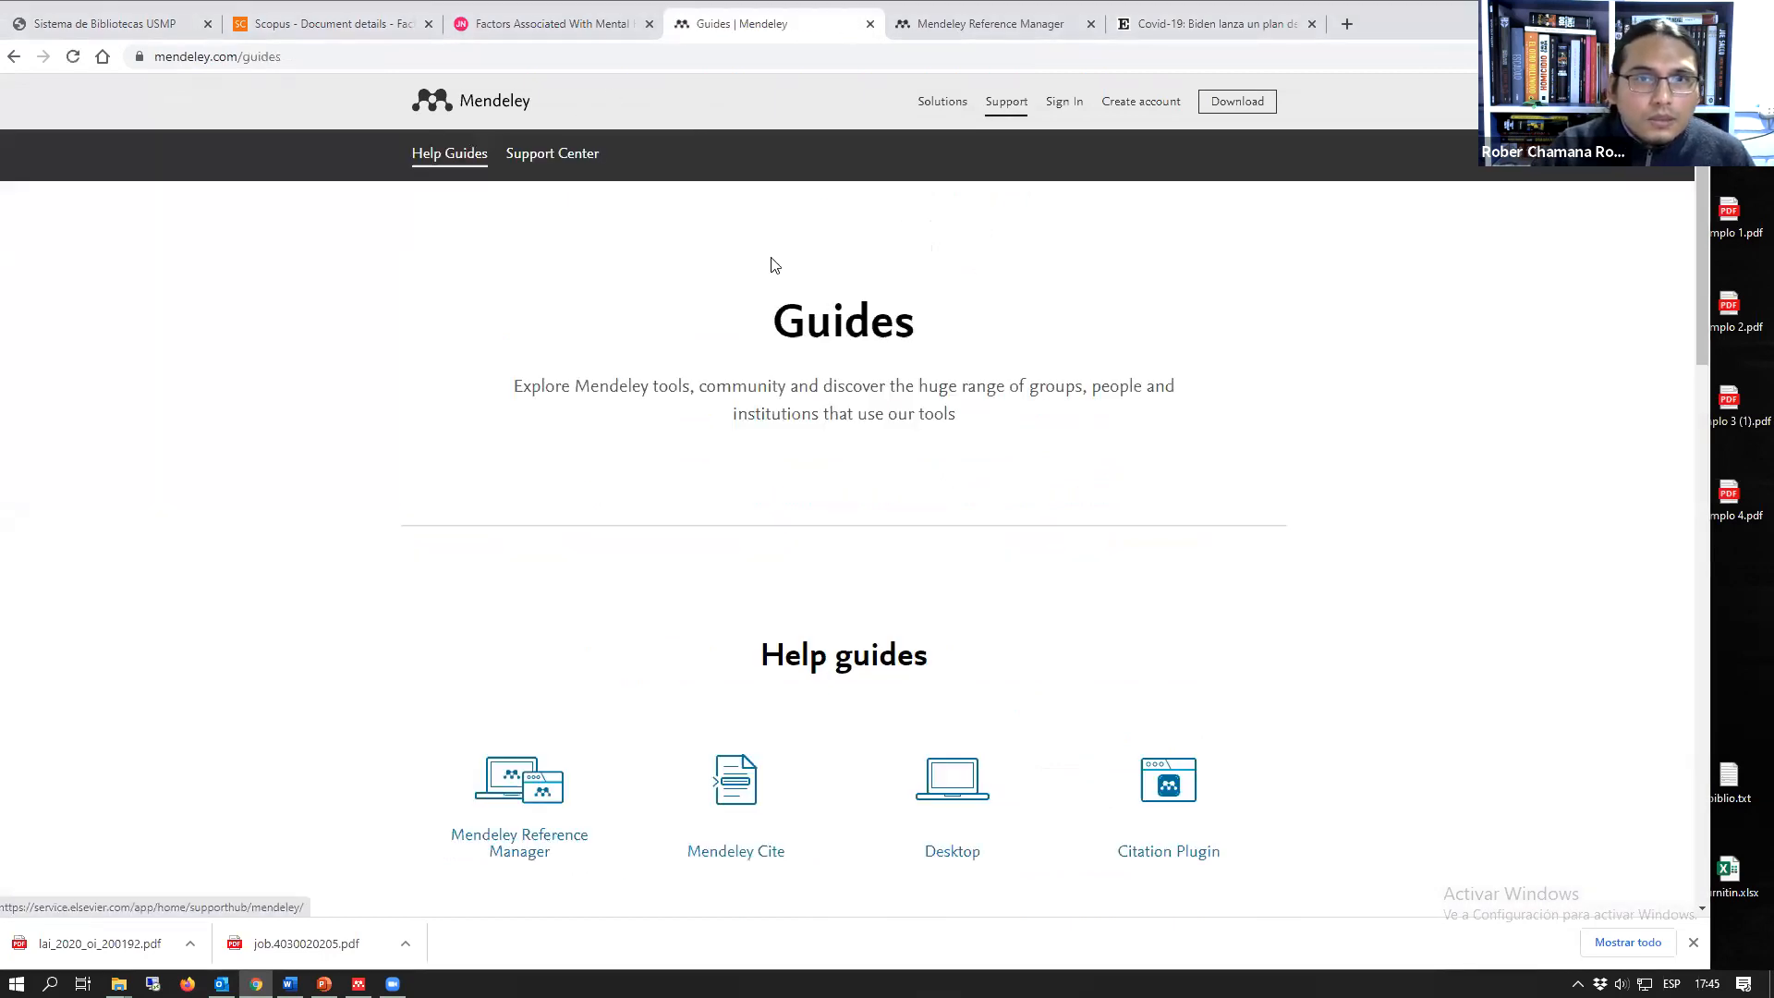
Step: Go to Mendeley's solutions, view the Mendeley Cite page and open the add-in's listing on Microsoft AppSource
{"action": "double_click", "coordinate": [1452, 19]}
{"action": "left_click", "coordinate": [928, 174]}
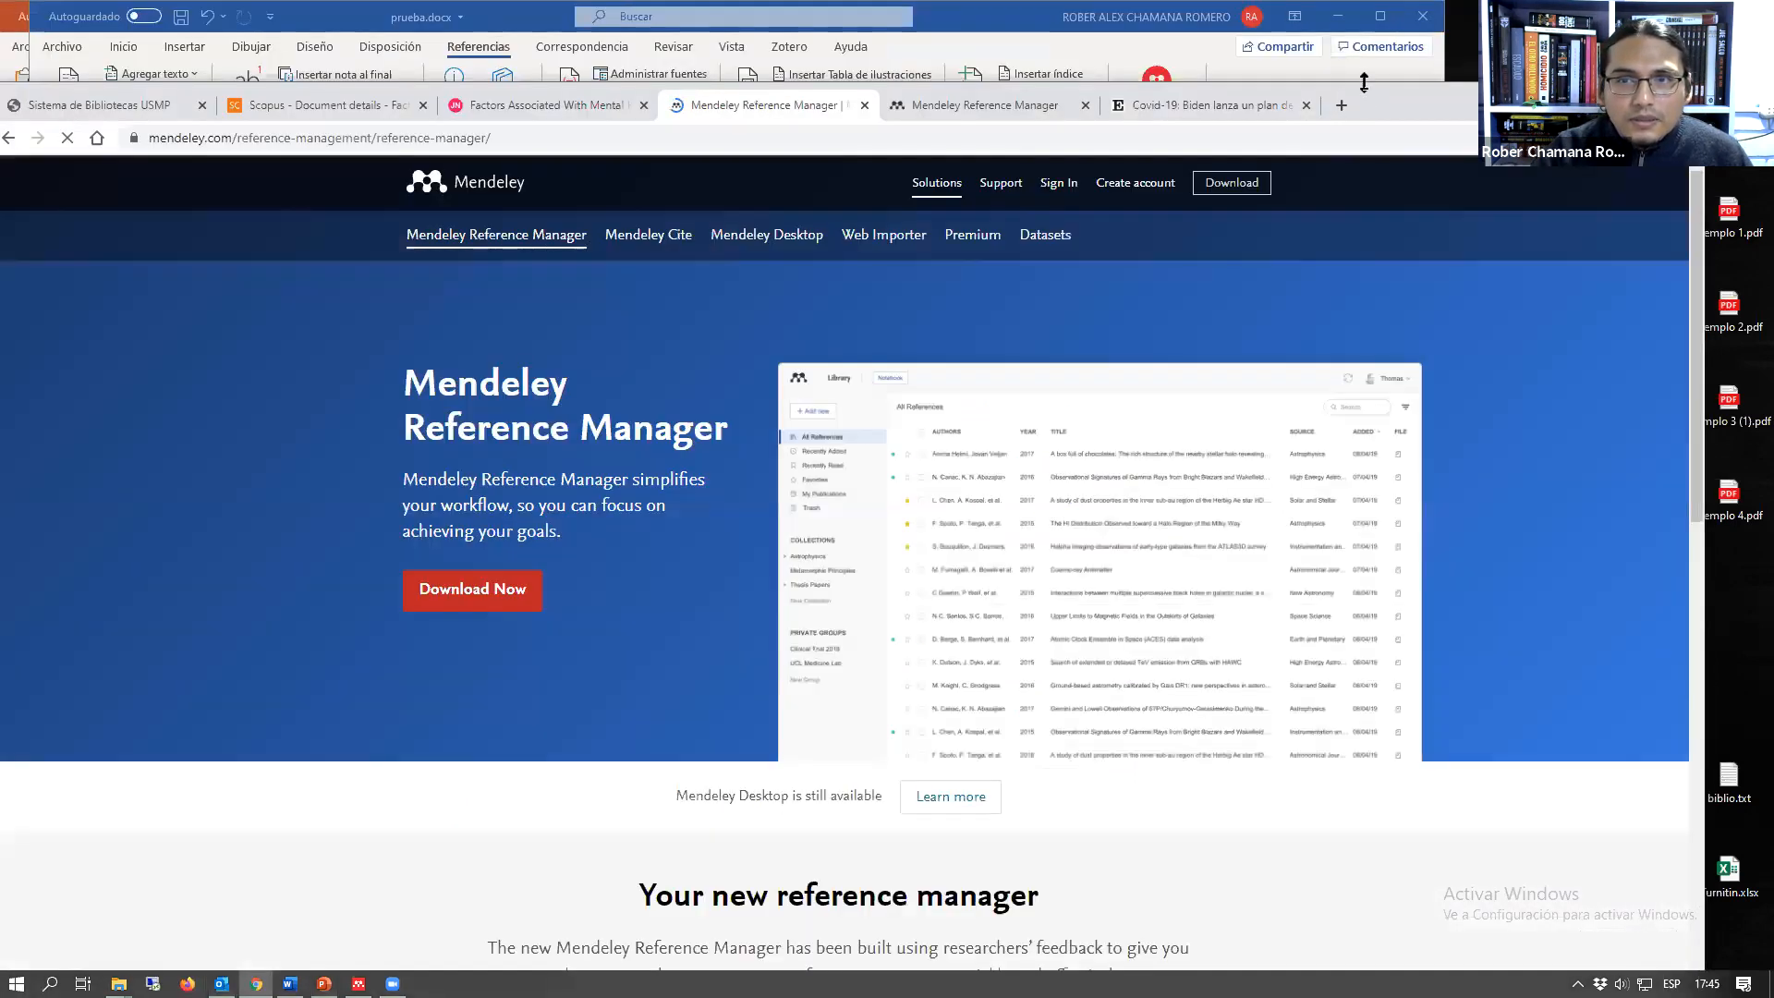
{"action": "double_click", "coordinate": [1363, 82]}
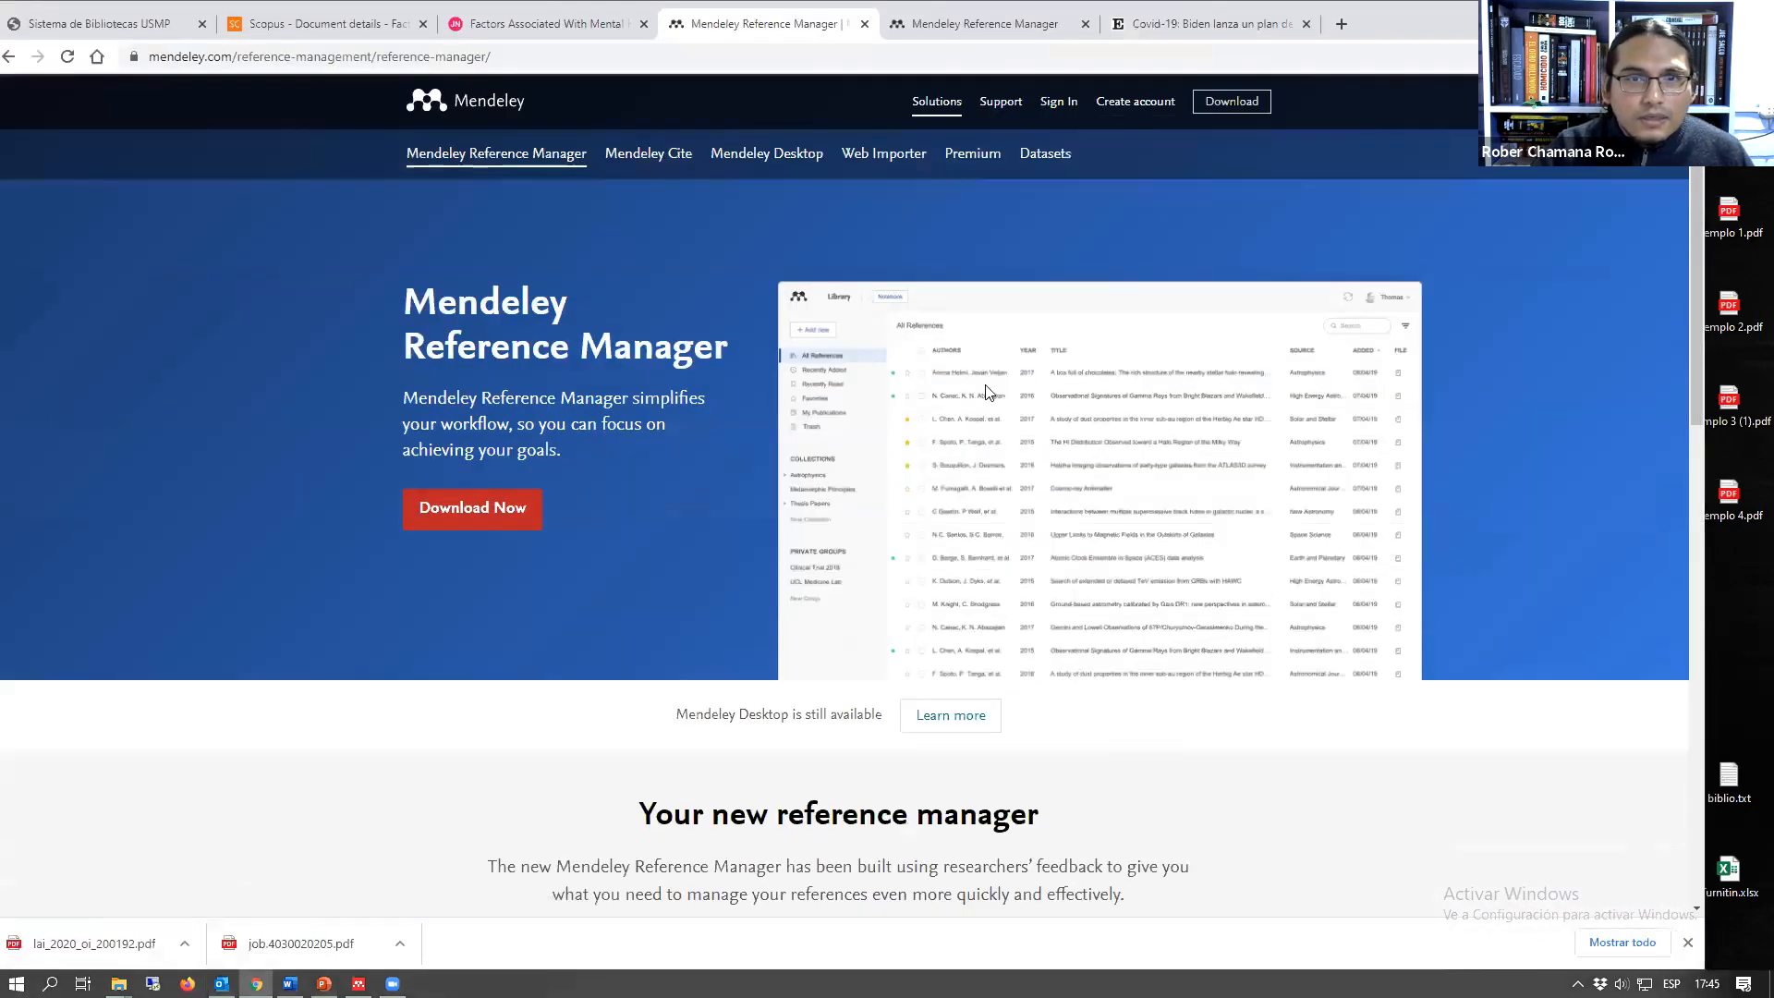
{"action": "left_click", "coordinate": [649, 157]}
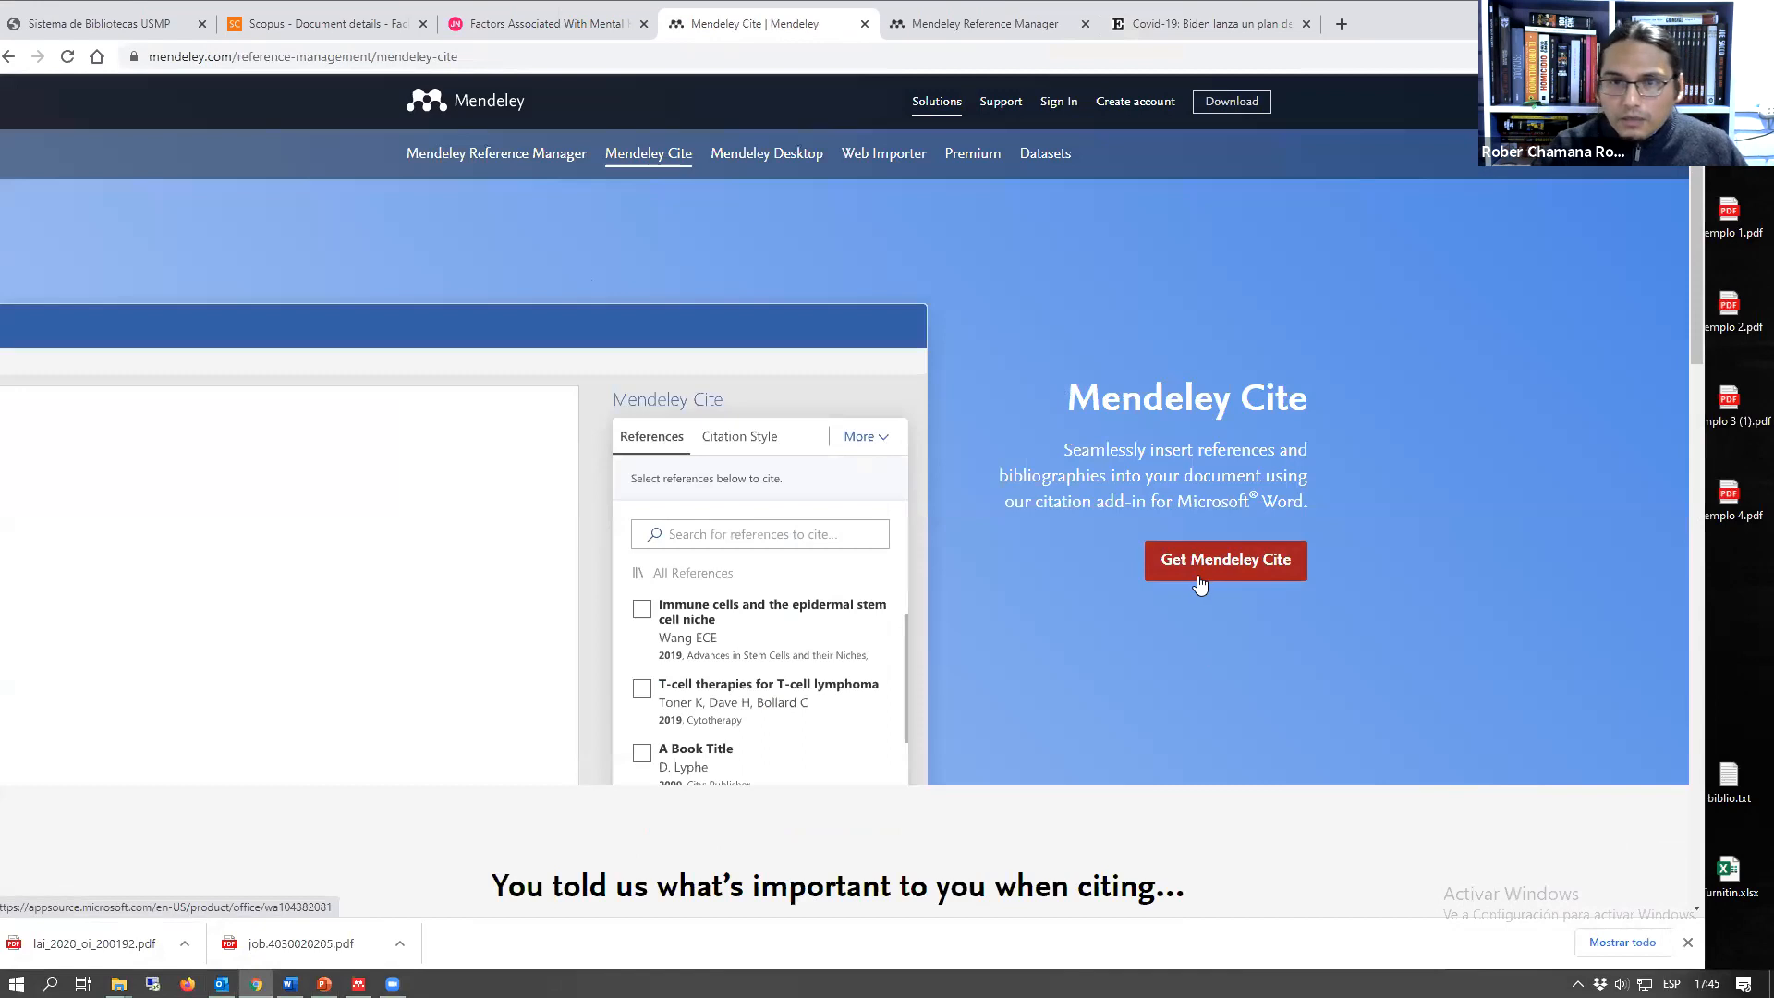
{"action": "left_click", "coordinate": [1151, 591]}
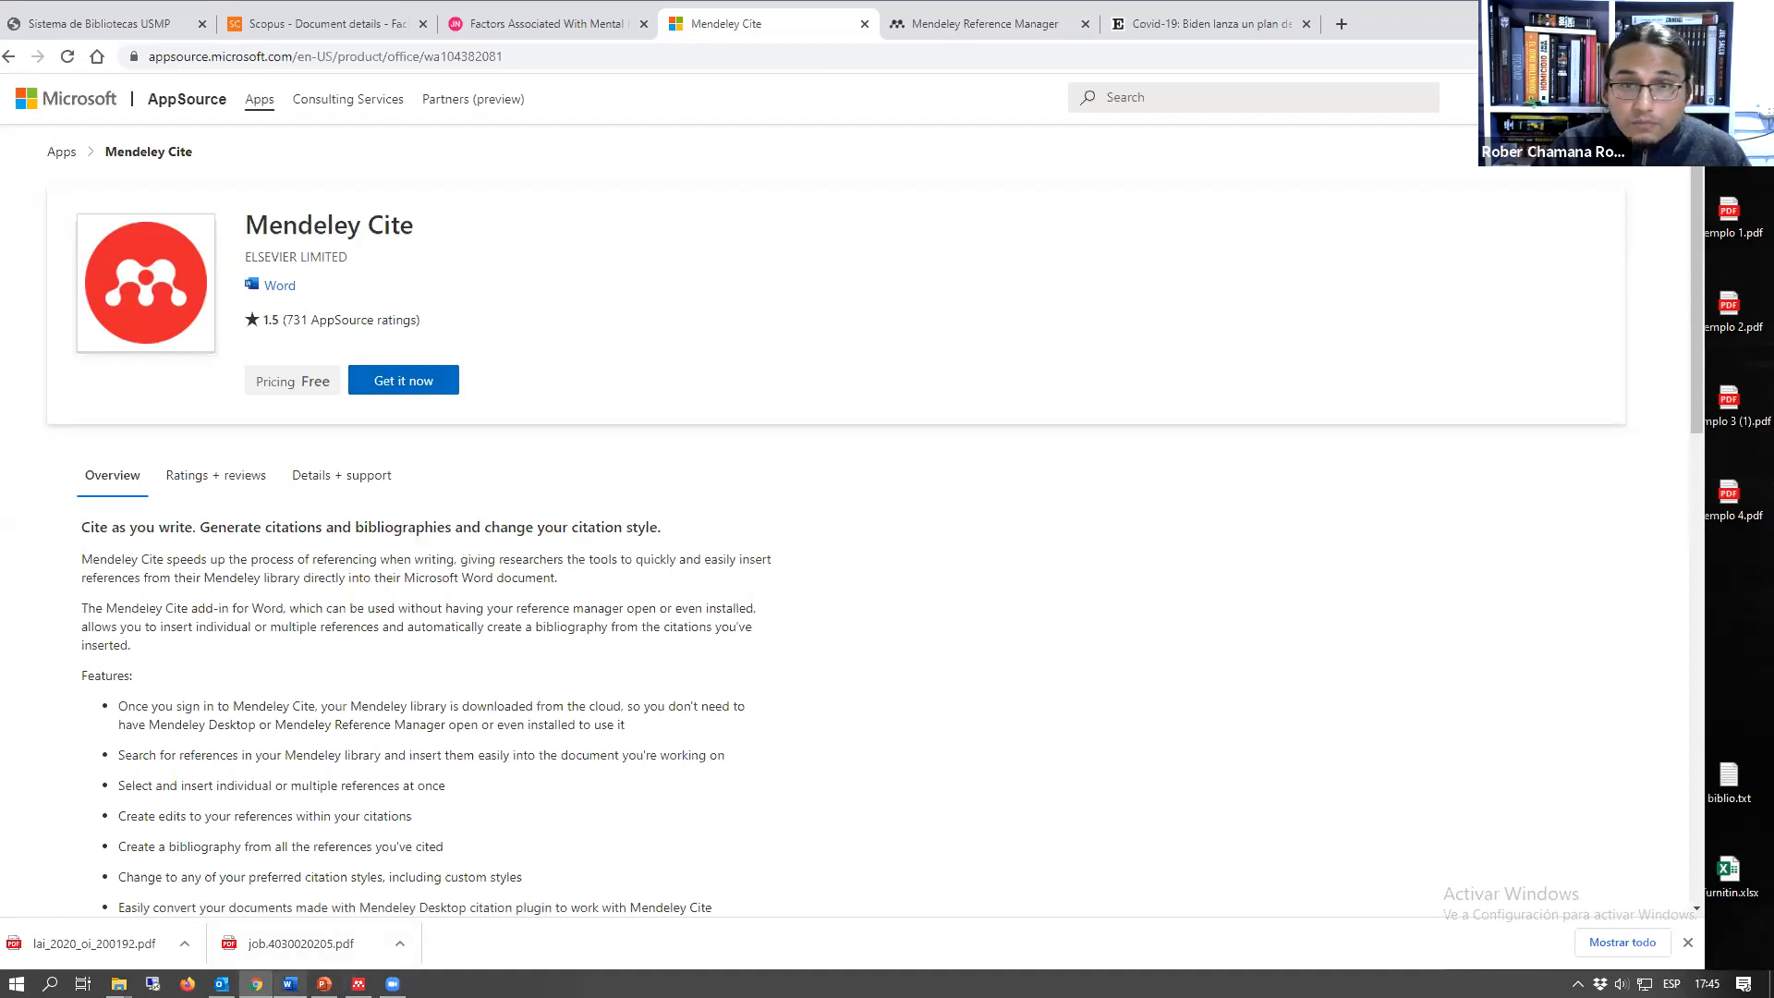
Step: Switch to prueba.docx in Word and search the Office add-ins store for "mendeley"
{"action": "key", "text": "alt+Tab"}
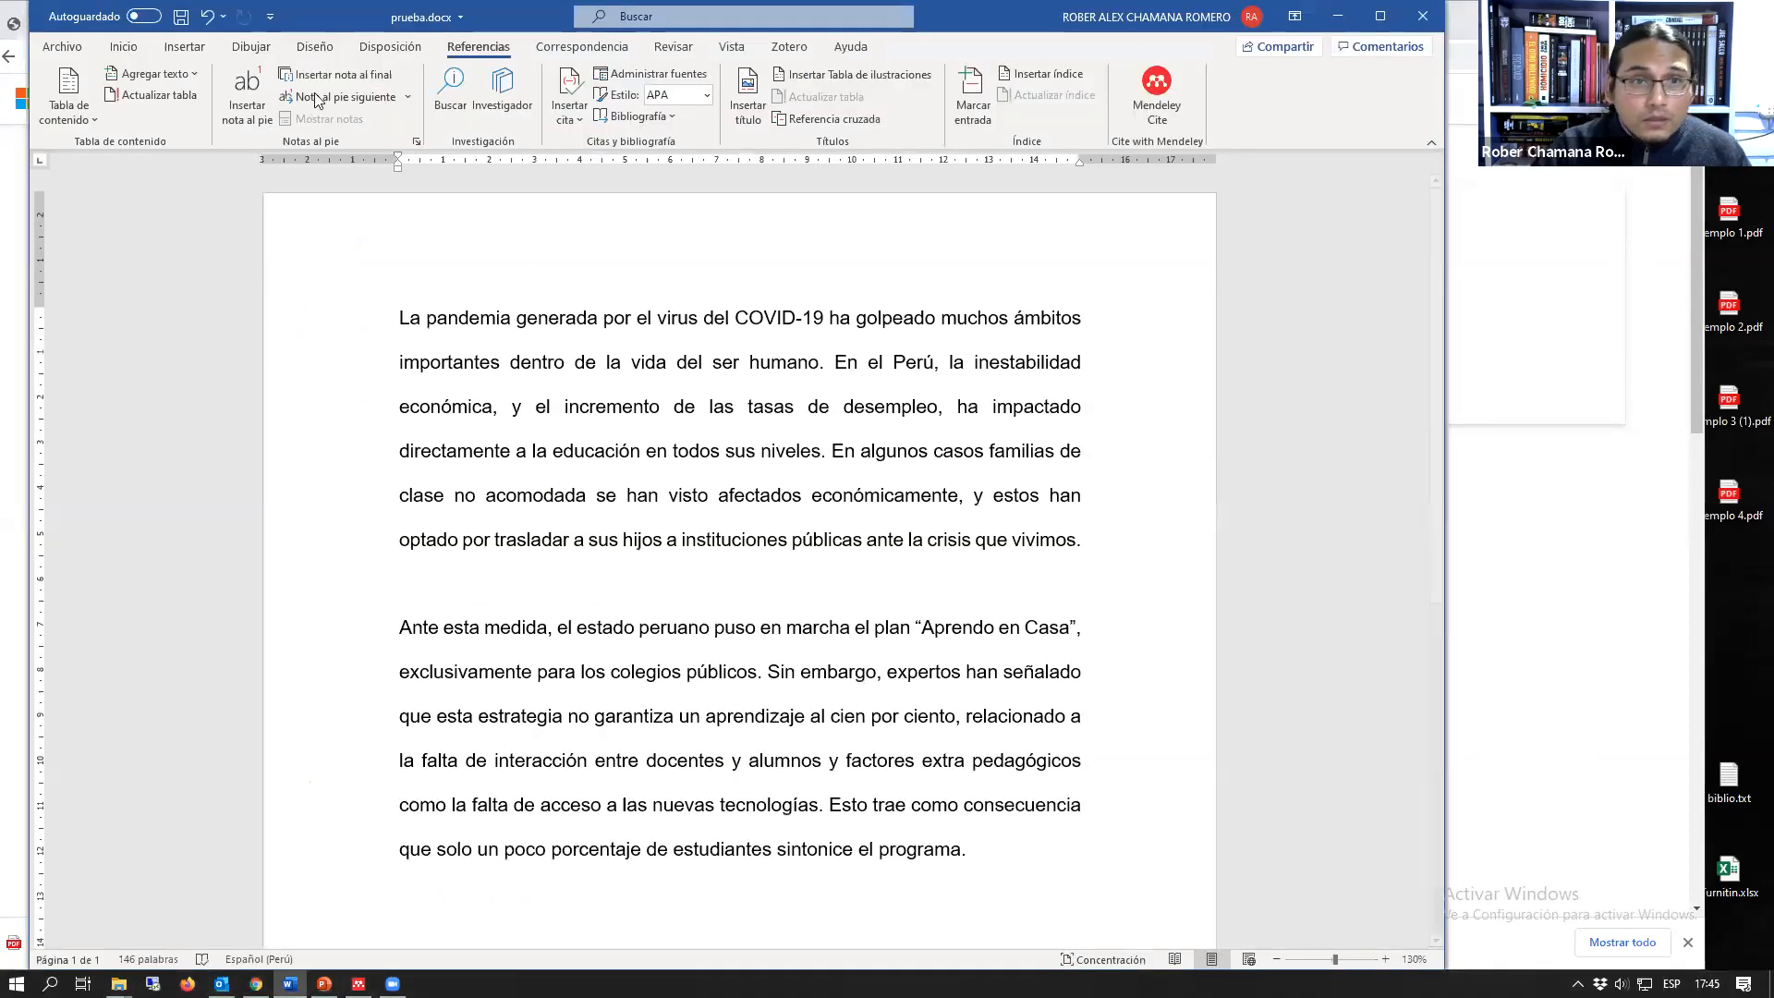
{"action": "left_click", "coordinate": [188, 50]}
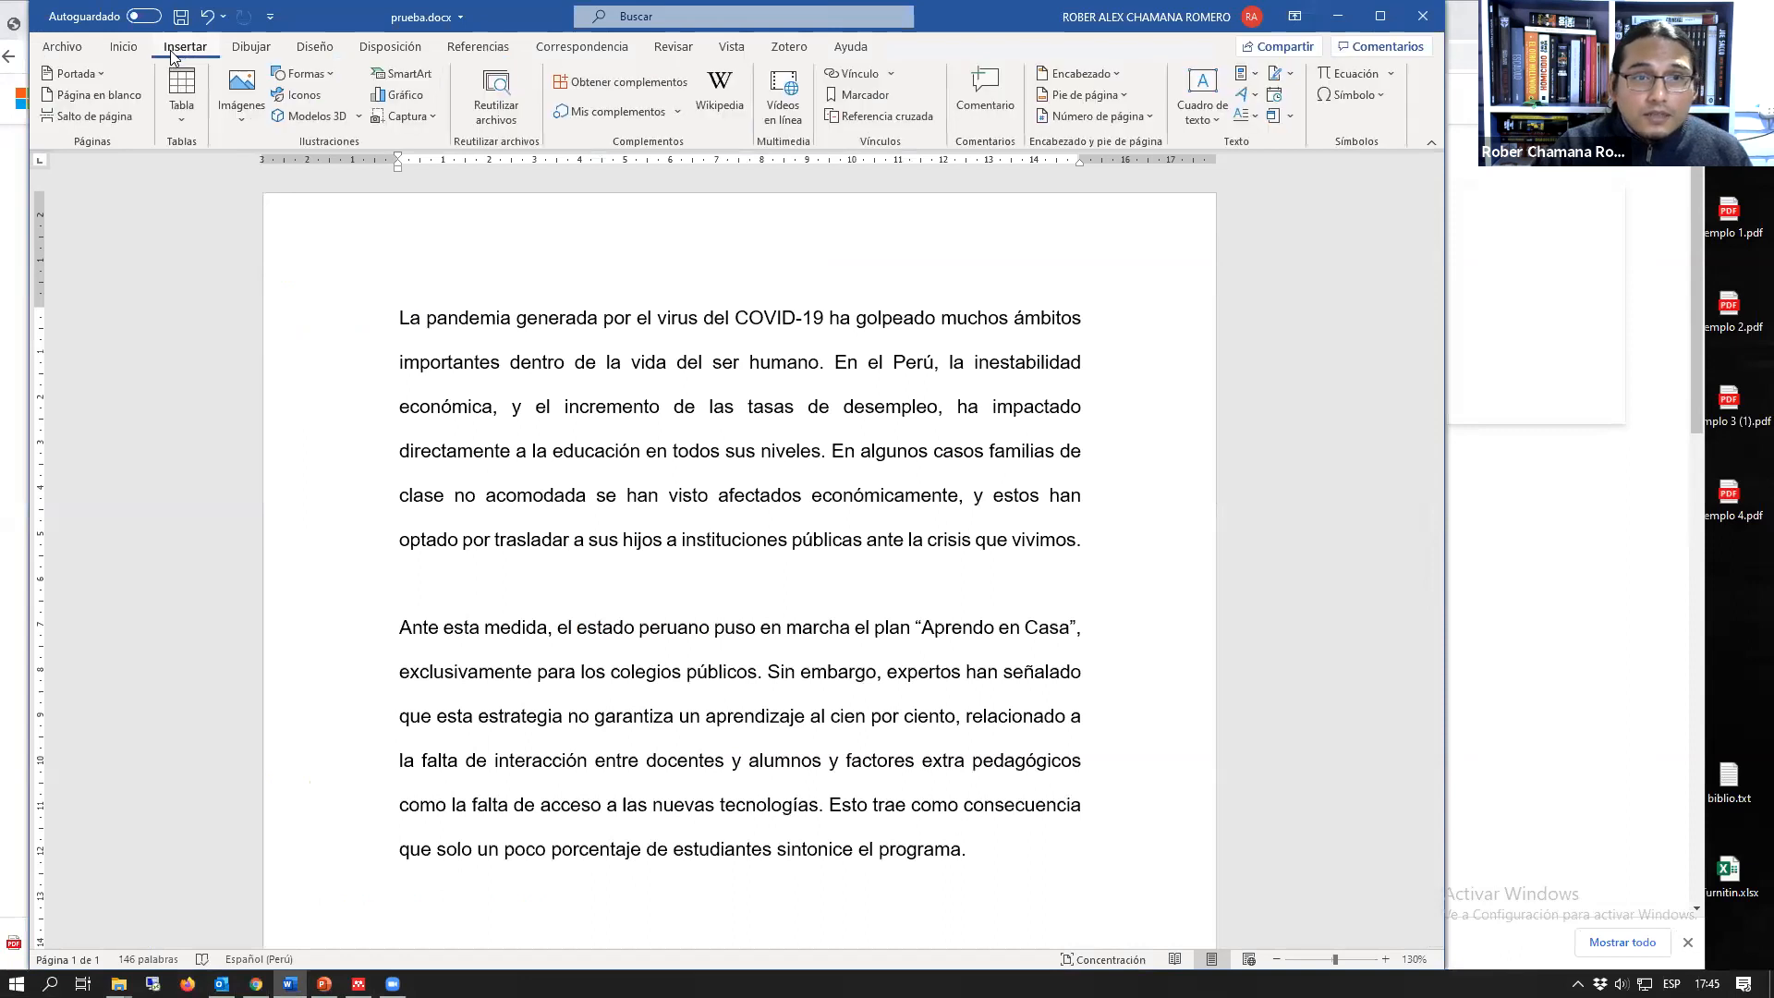
{"action": "left_click", "coordinate": [621, 85]}
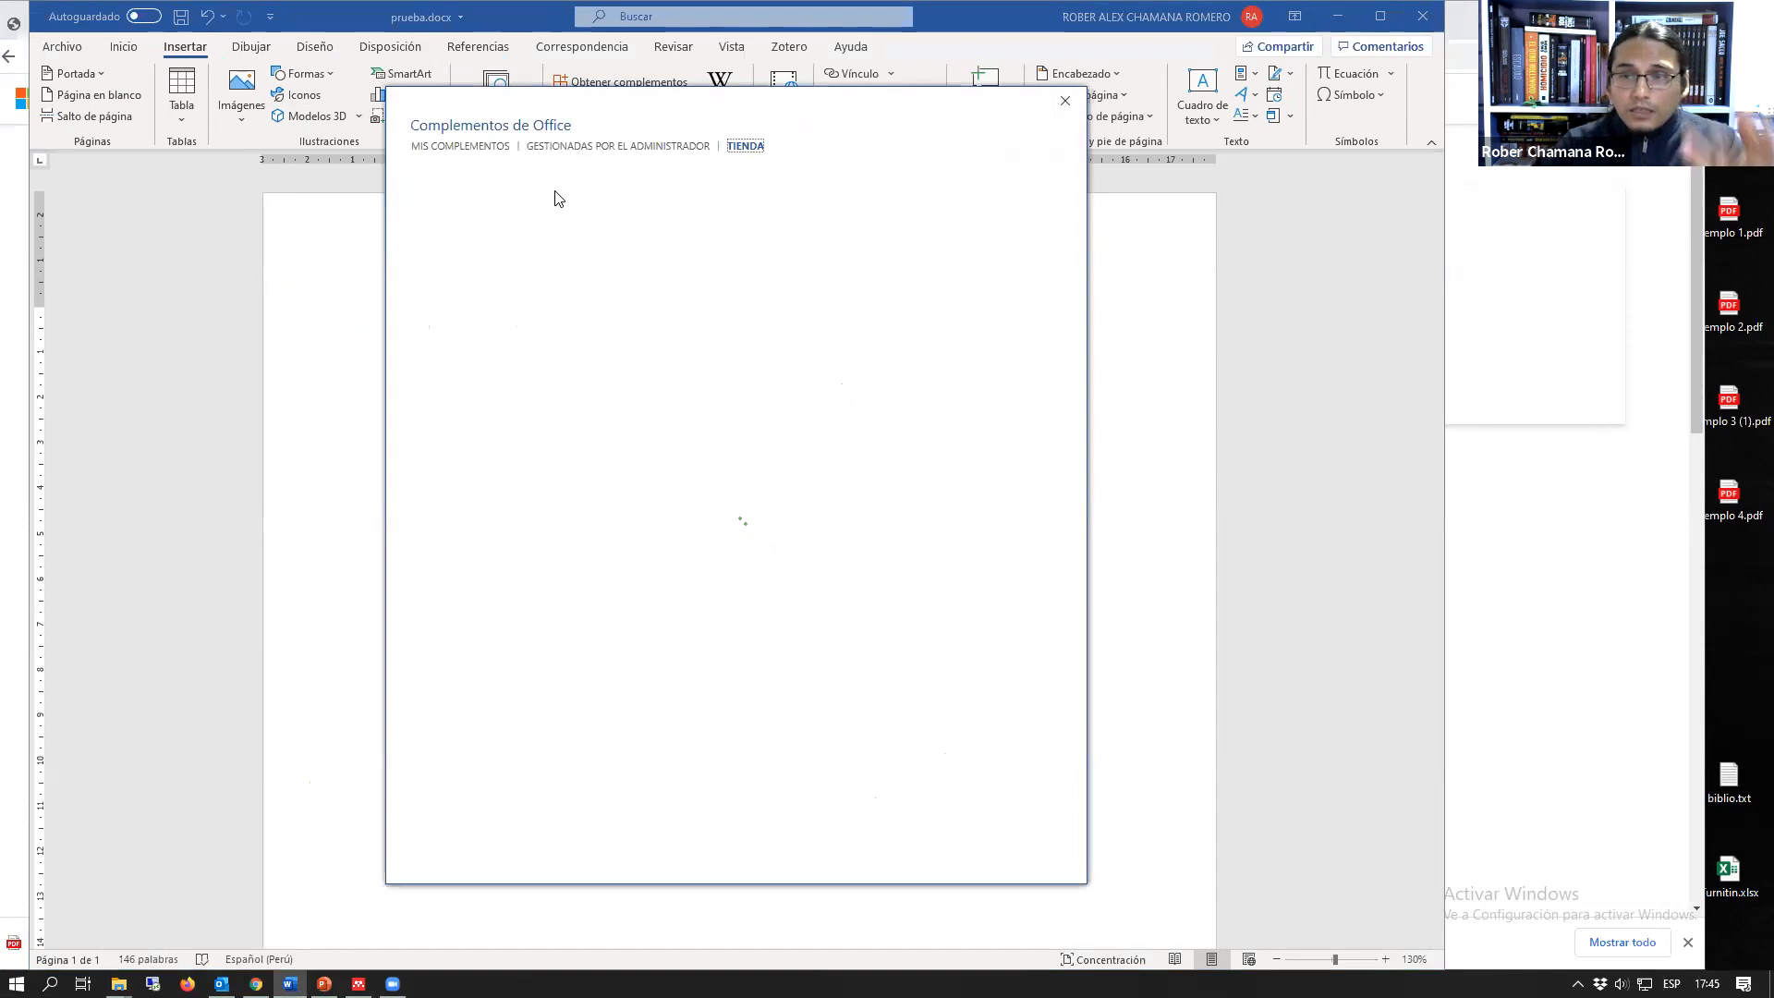
{"action": "left_click", "coordinate": [479, 249]}
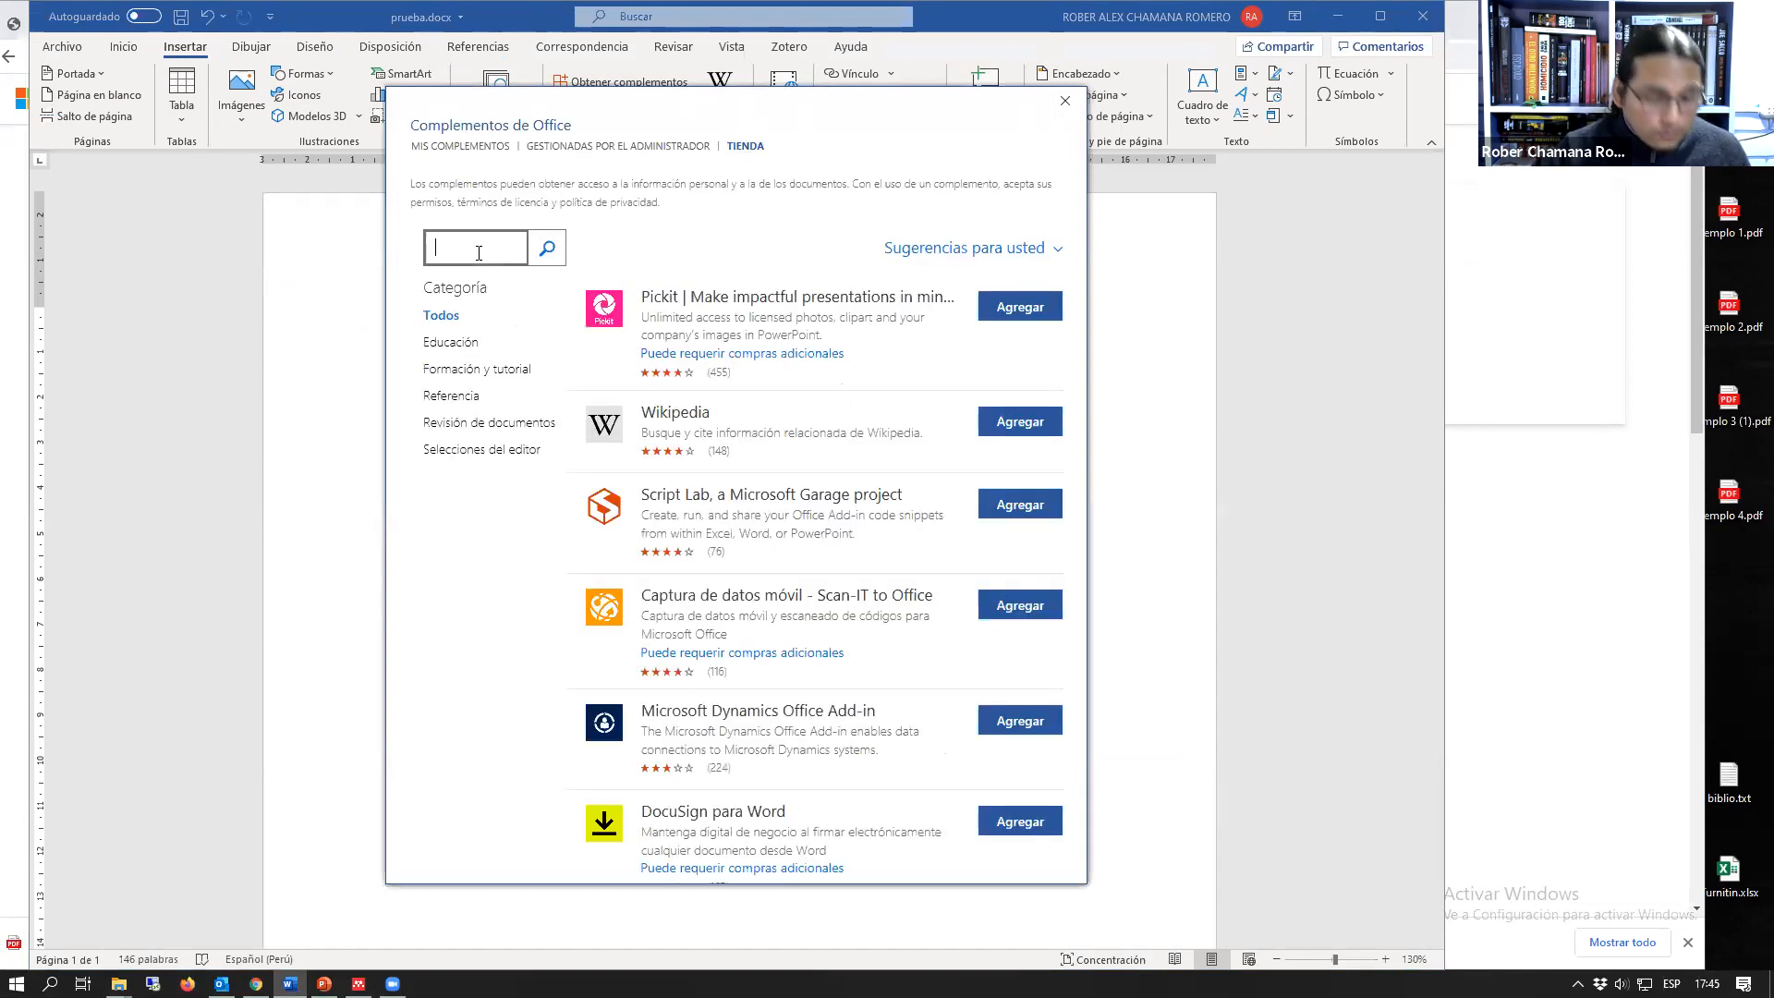
{"action": "type", "text": "mendeley"}
{"action": "left_click", "coordinate": [549, 252]}
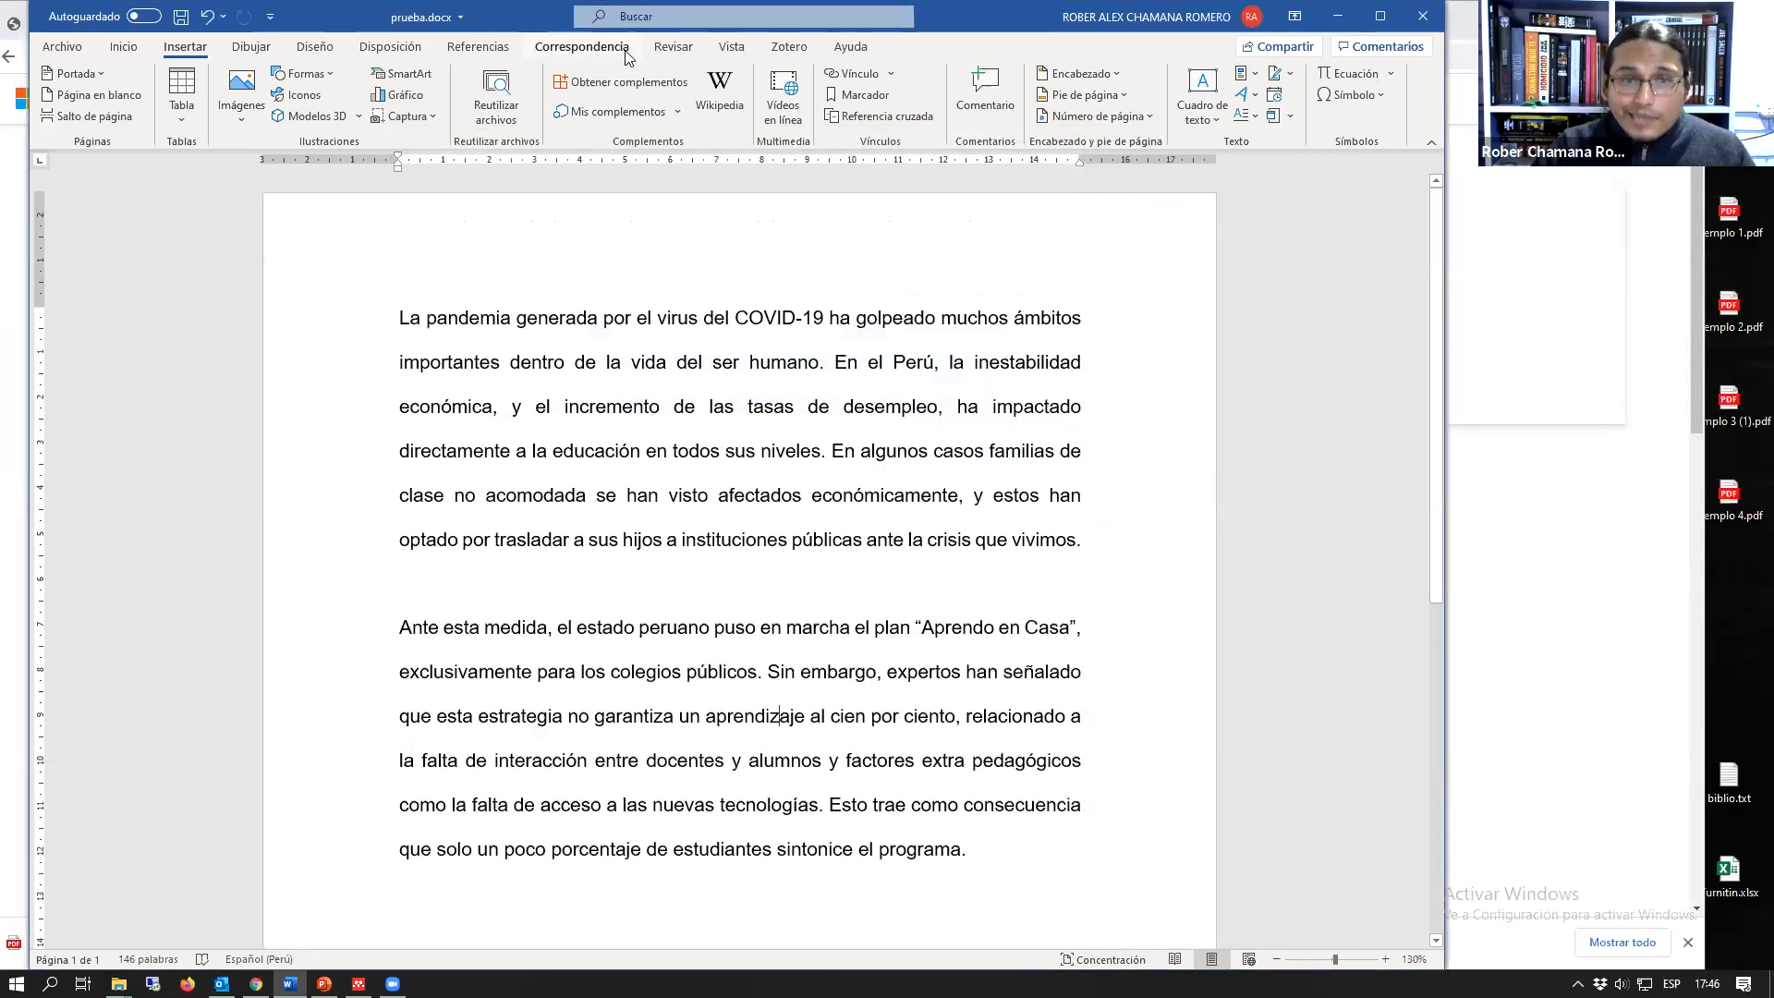
Step: Open Mendeley Cite in prueba.docx and widen its pane
{"action": "left_click", "coordinate": [465, 44]}
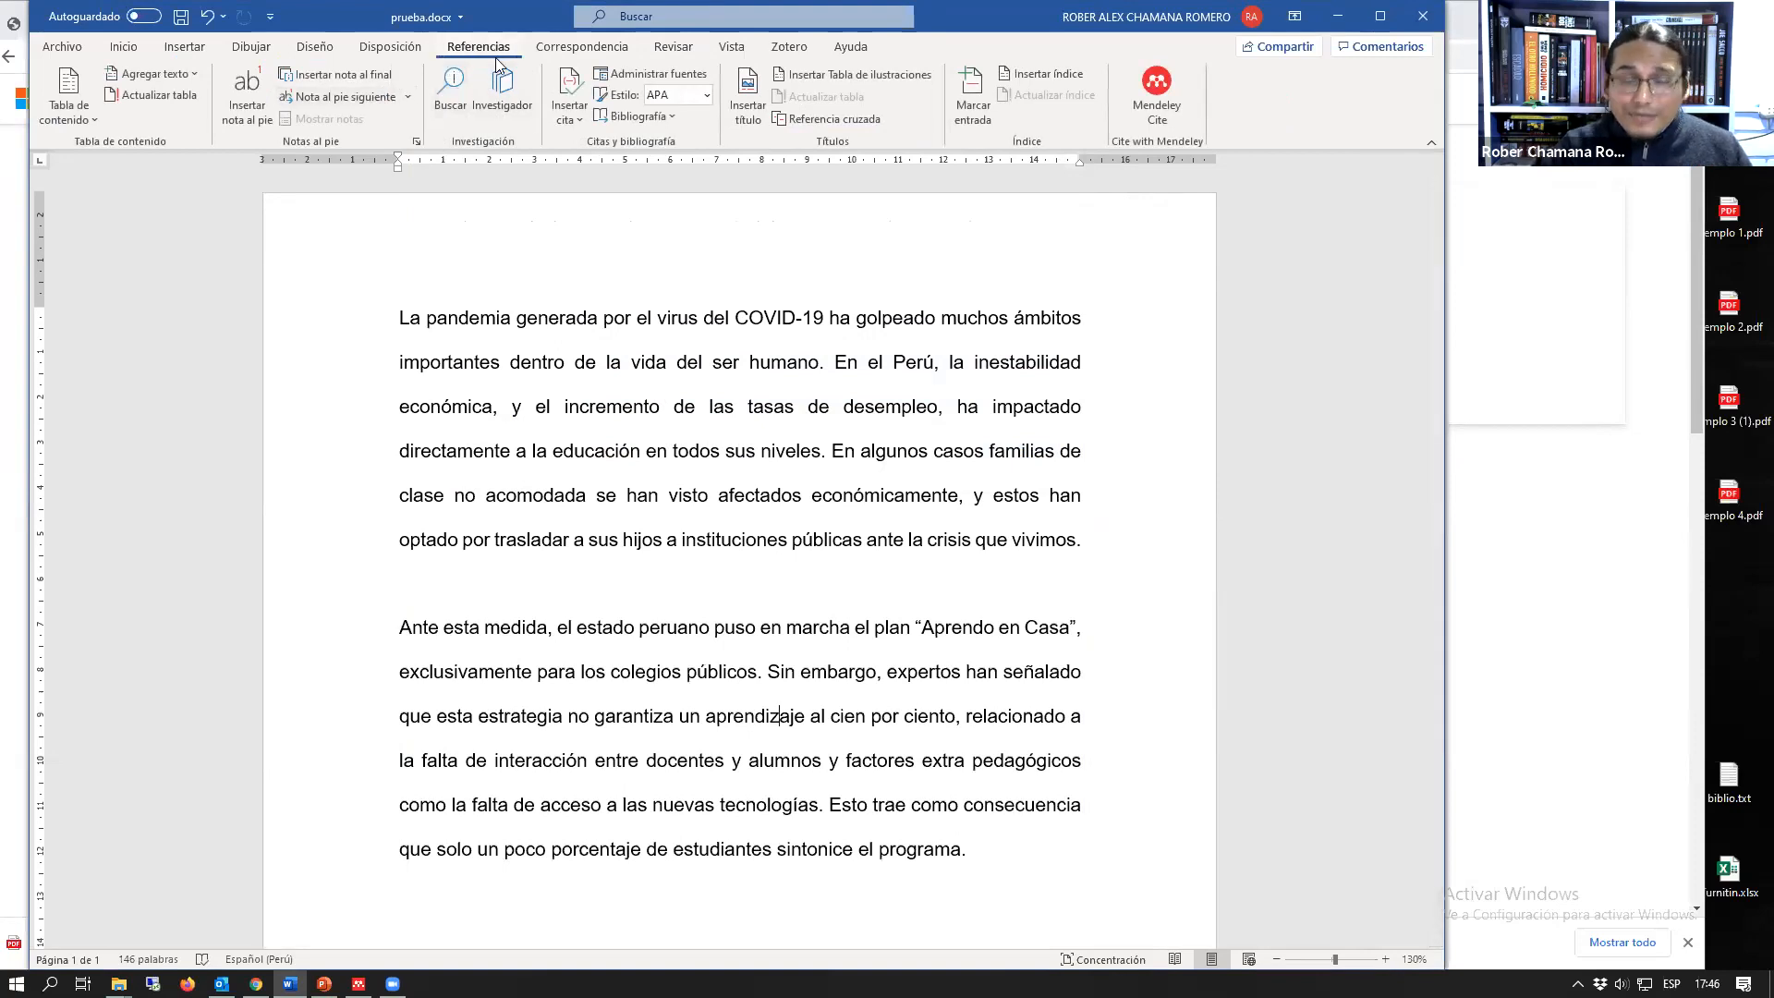
{"action": "left_click", "coordinate": [1155, 93]}
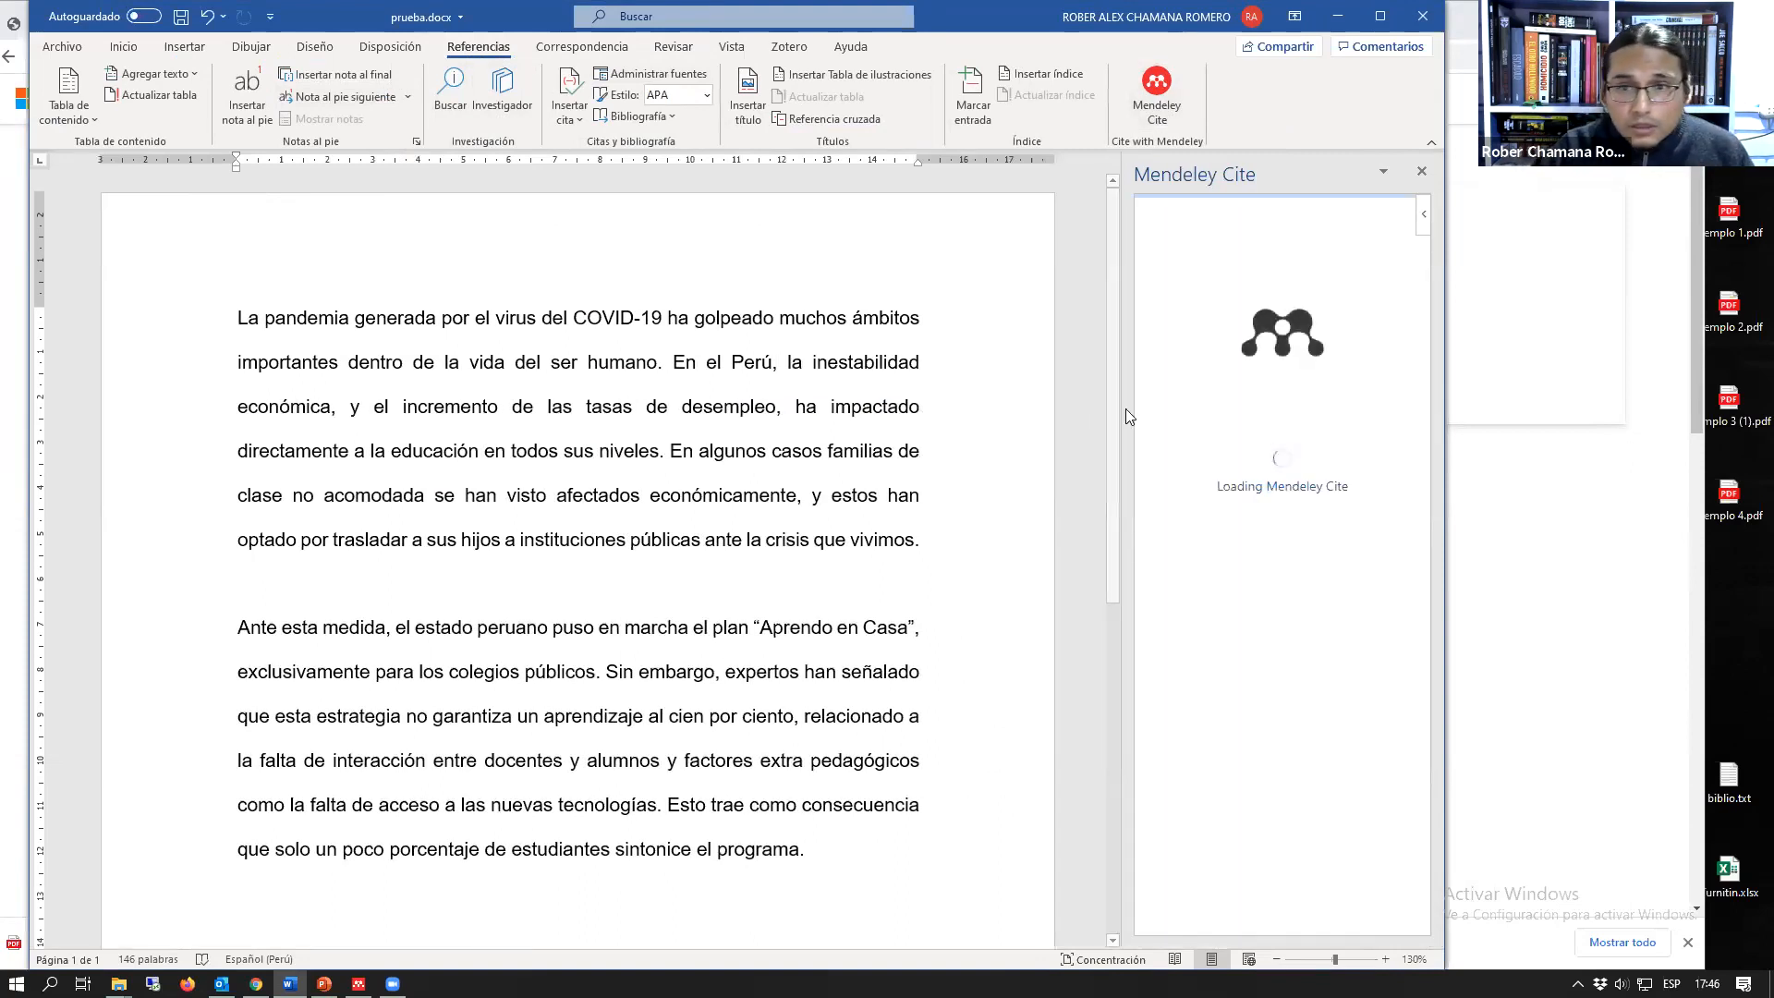
{"action": "left_click_drag", "start_coordinate": [960, 416], "coordinate": [843, 429]}
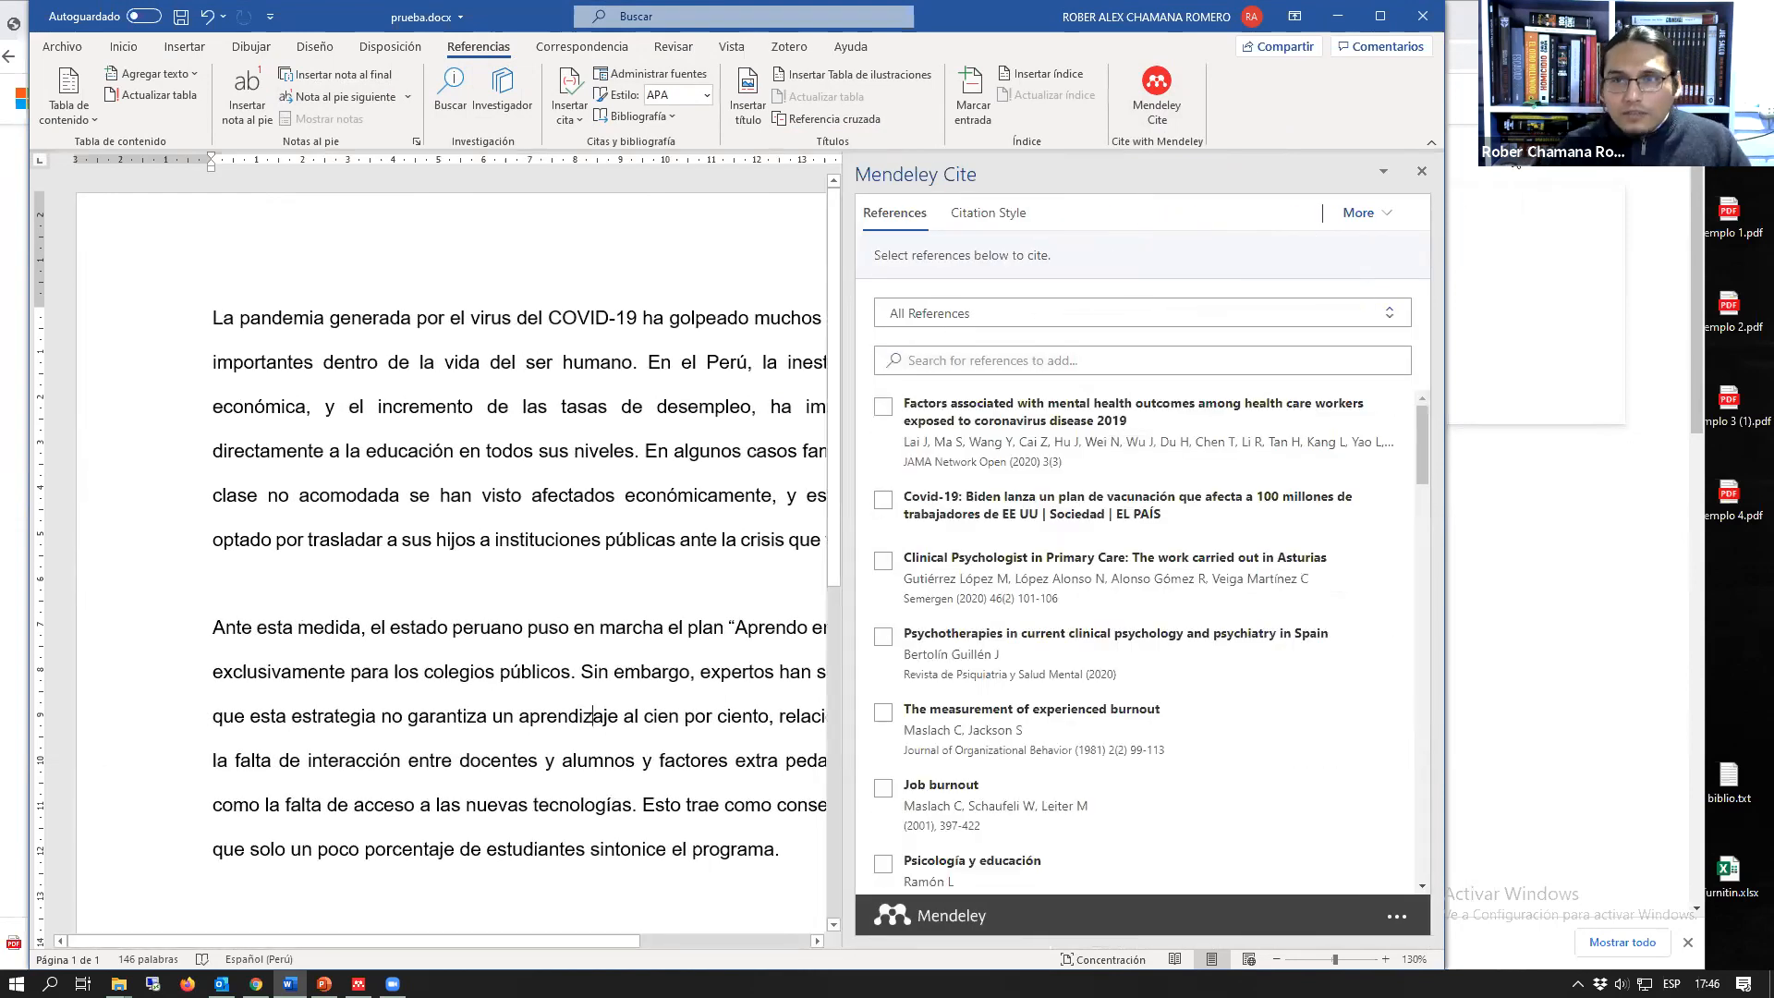
Step: Switch to the browser to view All References in the Mendeley library, then return to prueba.docx in Word
{"action": "key", "text": "alt+Tab"}
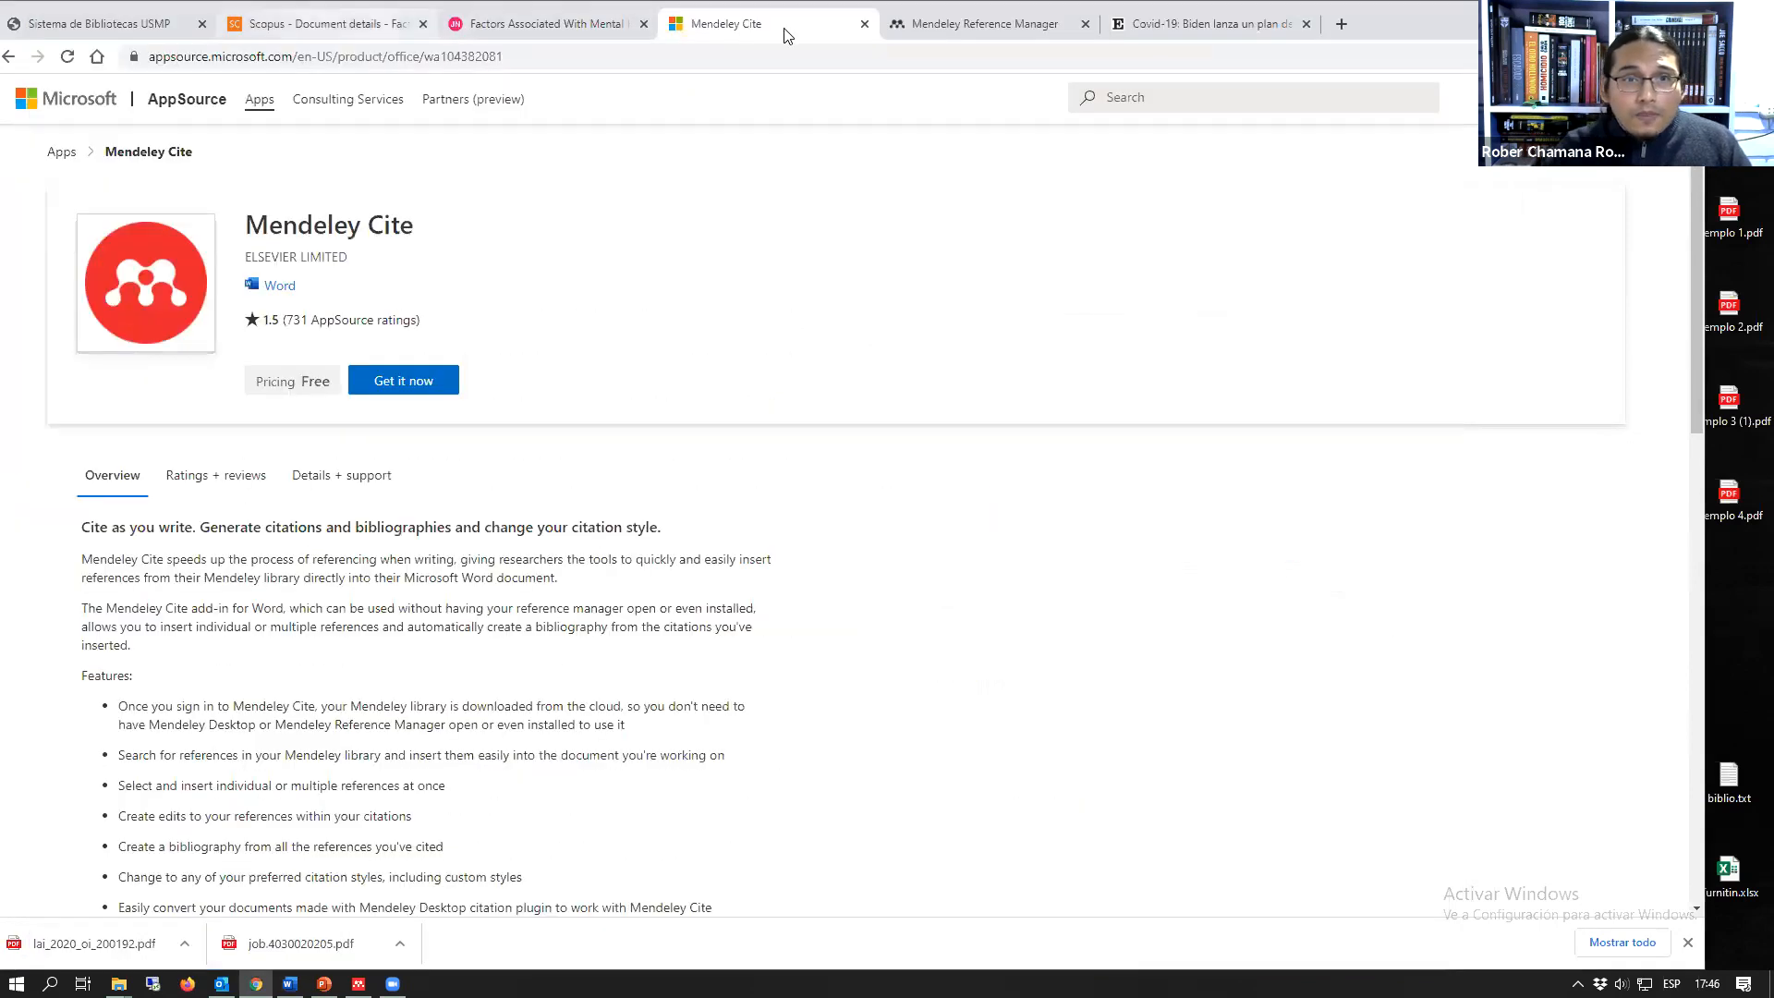
{"action": "key", "text": "ctrl+Tab"}
{"action": "left_click", "coordinate": [117, 104]}
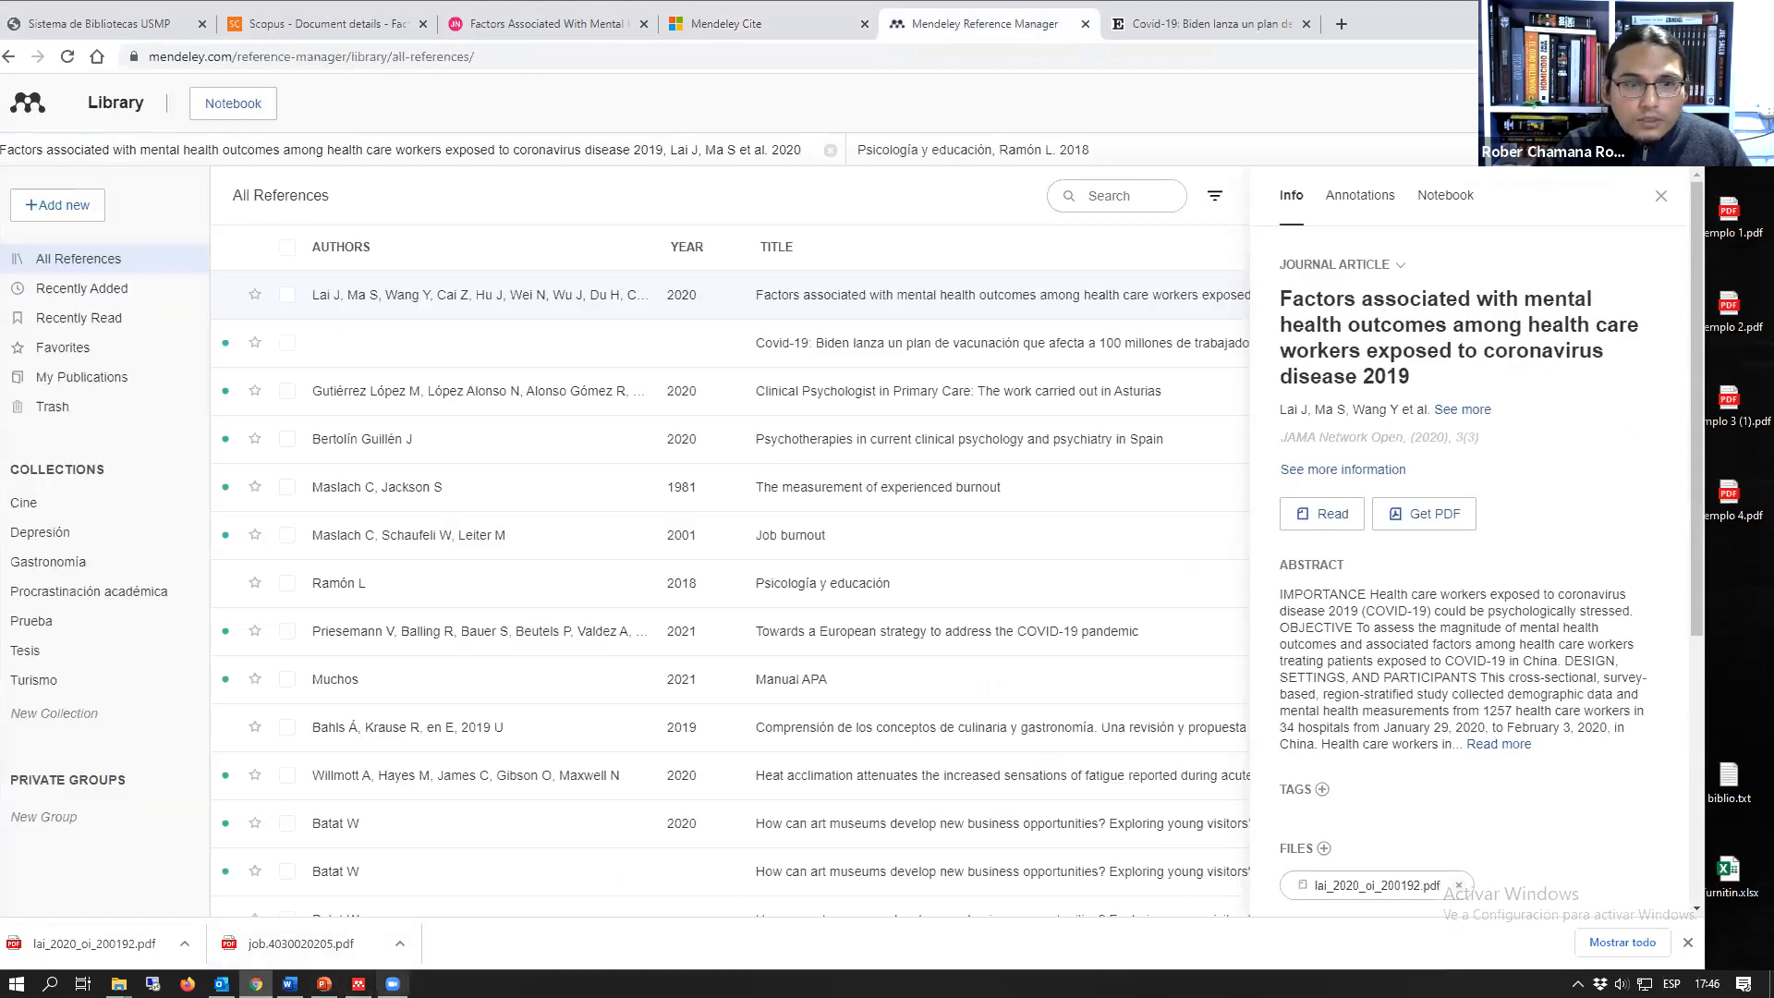
{"action": "key", "text": "alt+Tab"}
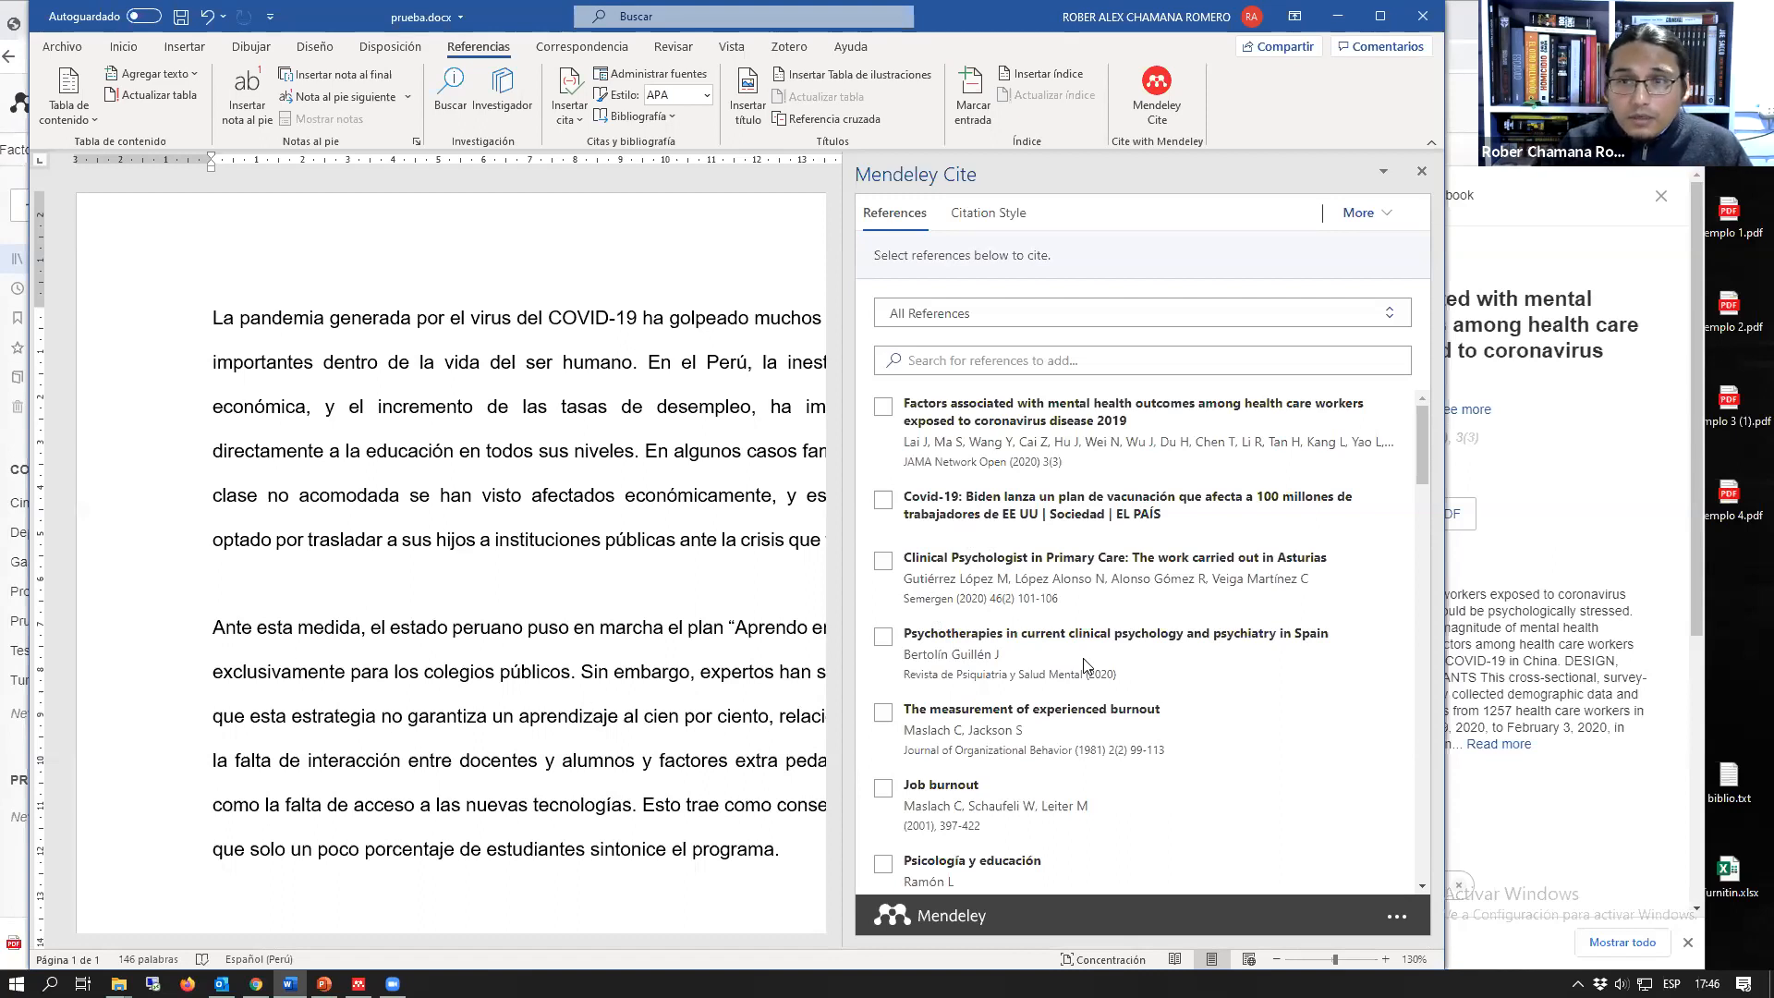
Step: Review the citation styles in Mendeley Cite, pointing out American Psychological Association 7th edition, and return to the reference list
{"action": "left_click", "coordinate": [988, 220]}
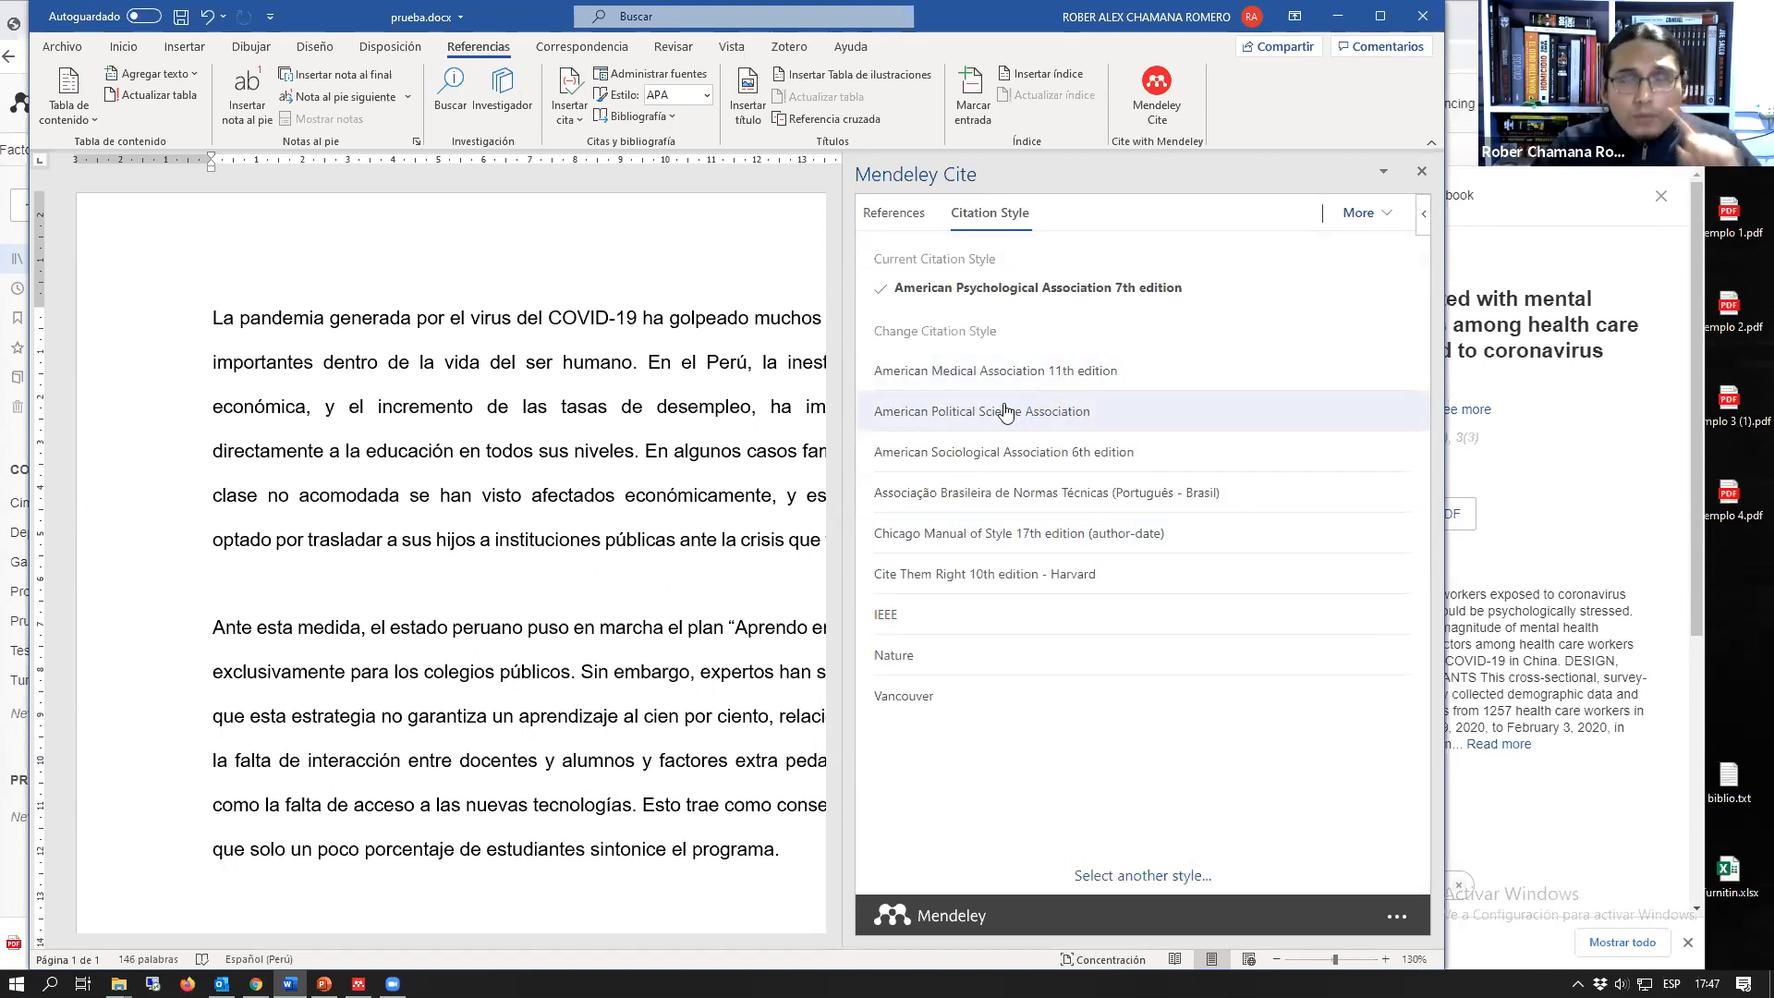
{"action": "left_click_drag", "start_coordinate": [891, 288], "coordinate": [1192, 297]}
{"action": "triple_click", "coordinate": [1183, 290]}
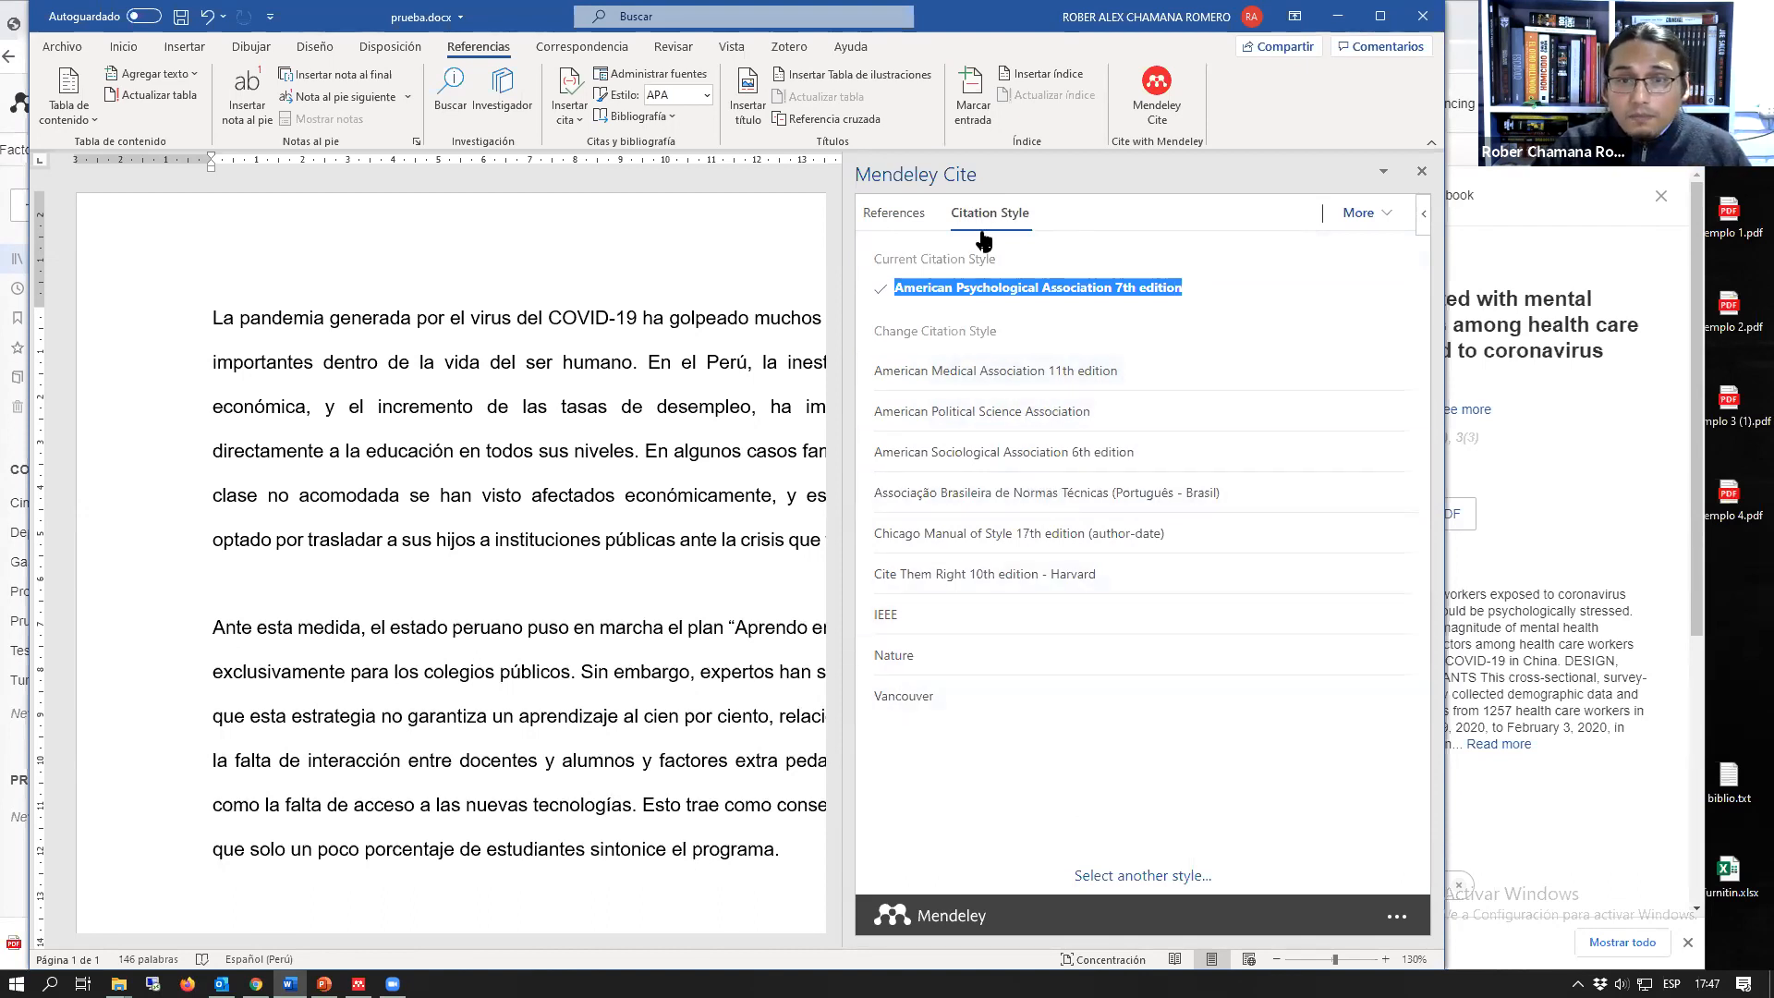
{"action": "left_click", "coordinate": [1257, 296]}
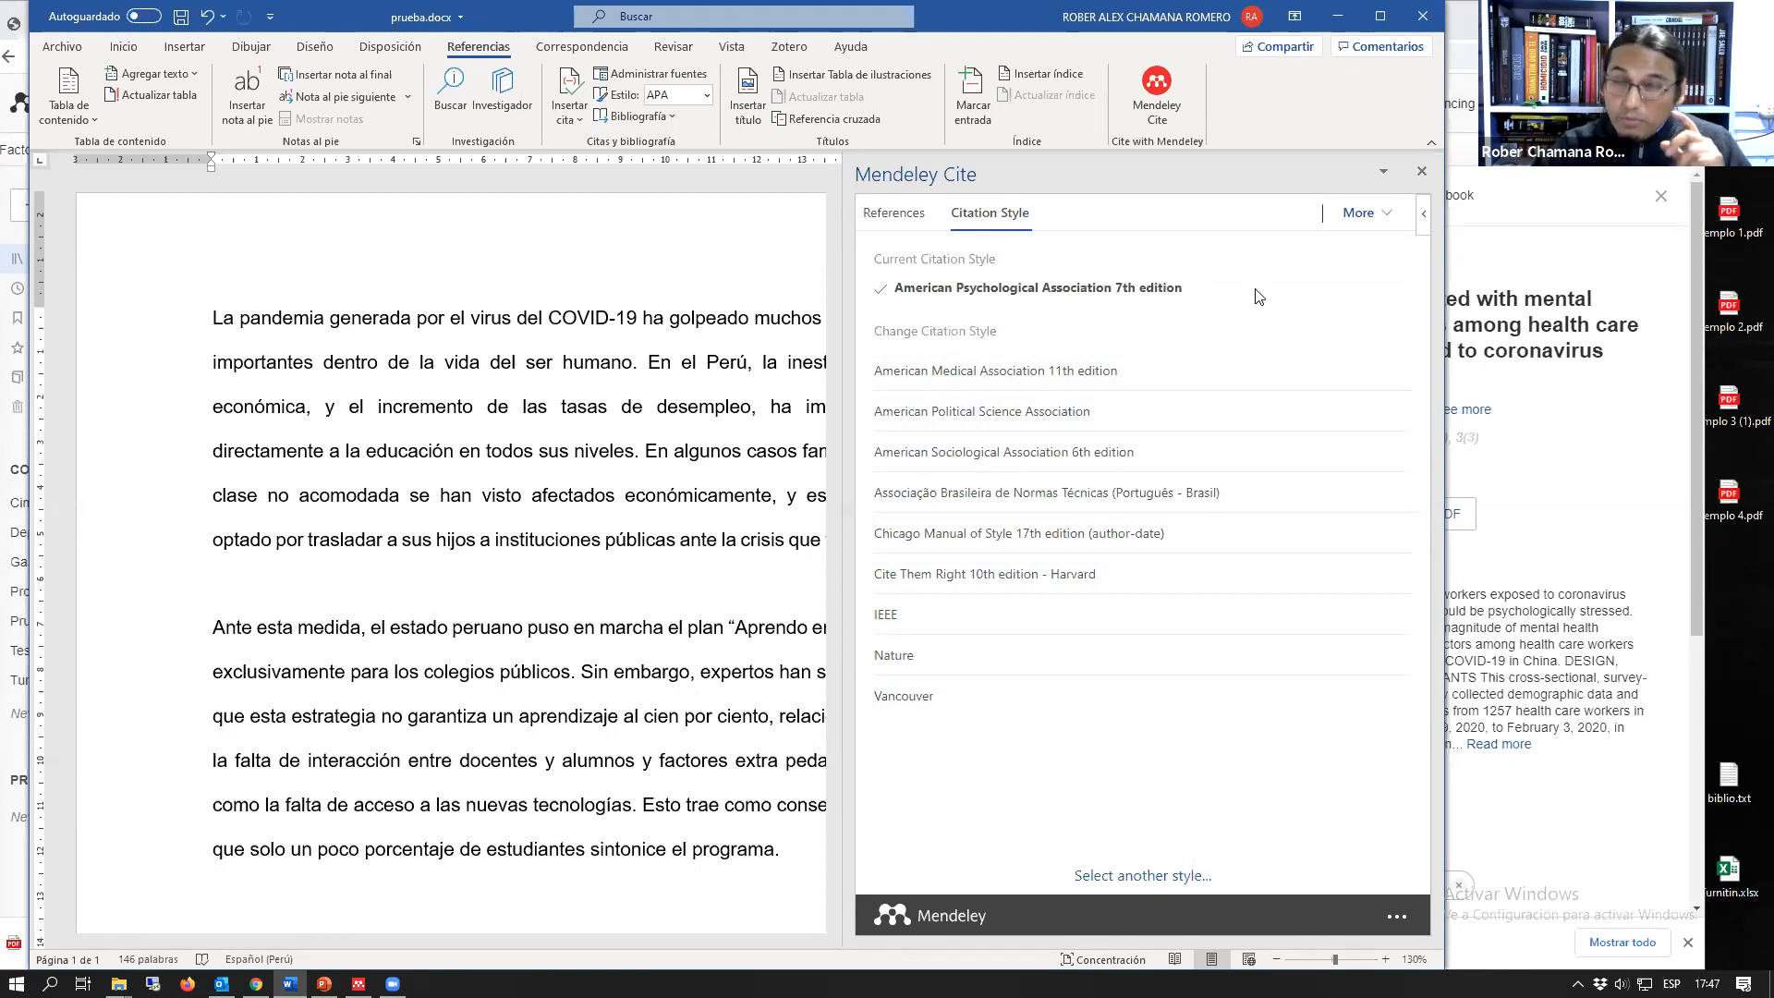
{"action": "left_click", "coordinate": [893, 215]}
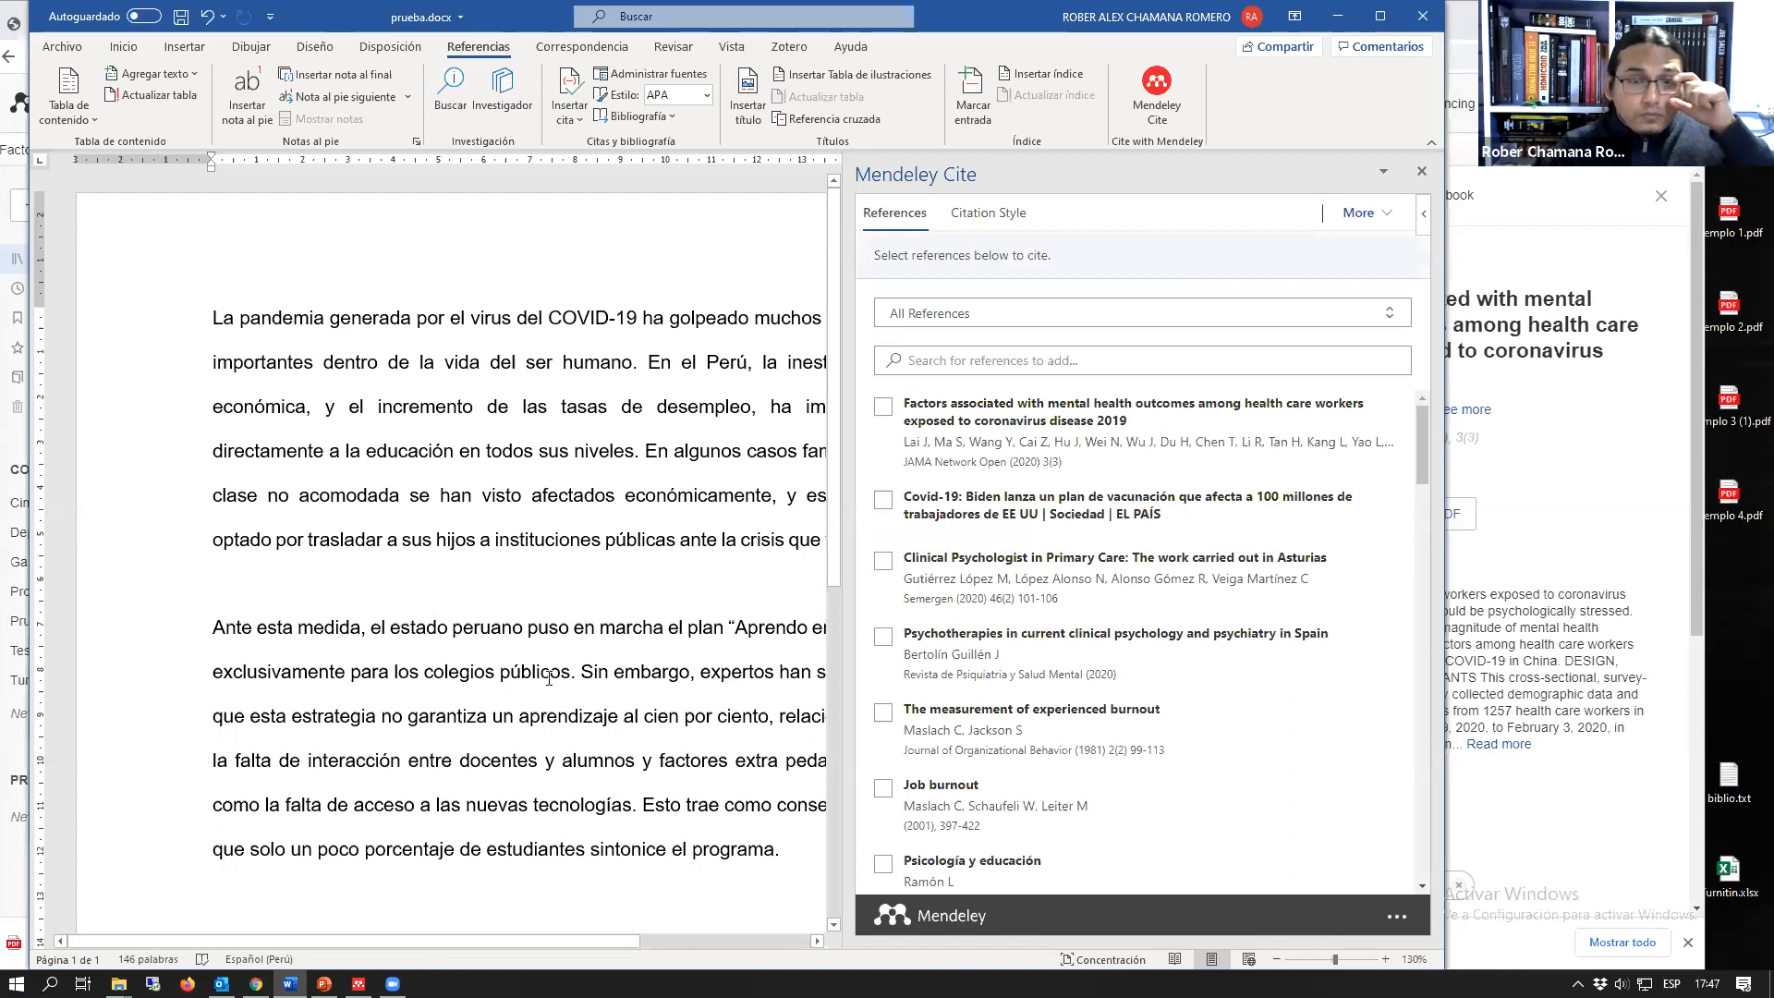
Step: Narrow the Mendeley Cite pane and widen the Word window to fit the full text lines
{"action": "left_click_drag", "start_coordinate": [843, 503], "coordinate": [966, 508]}
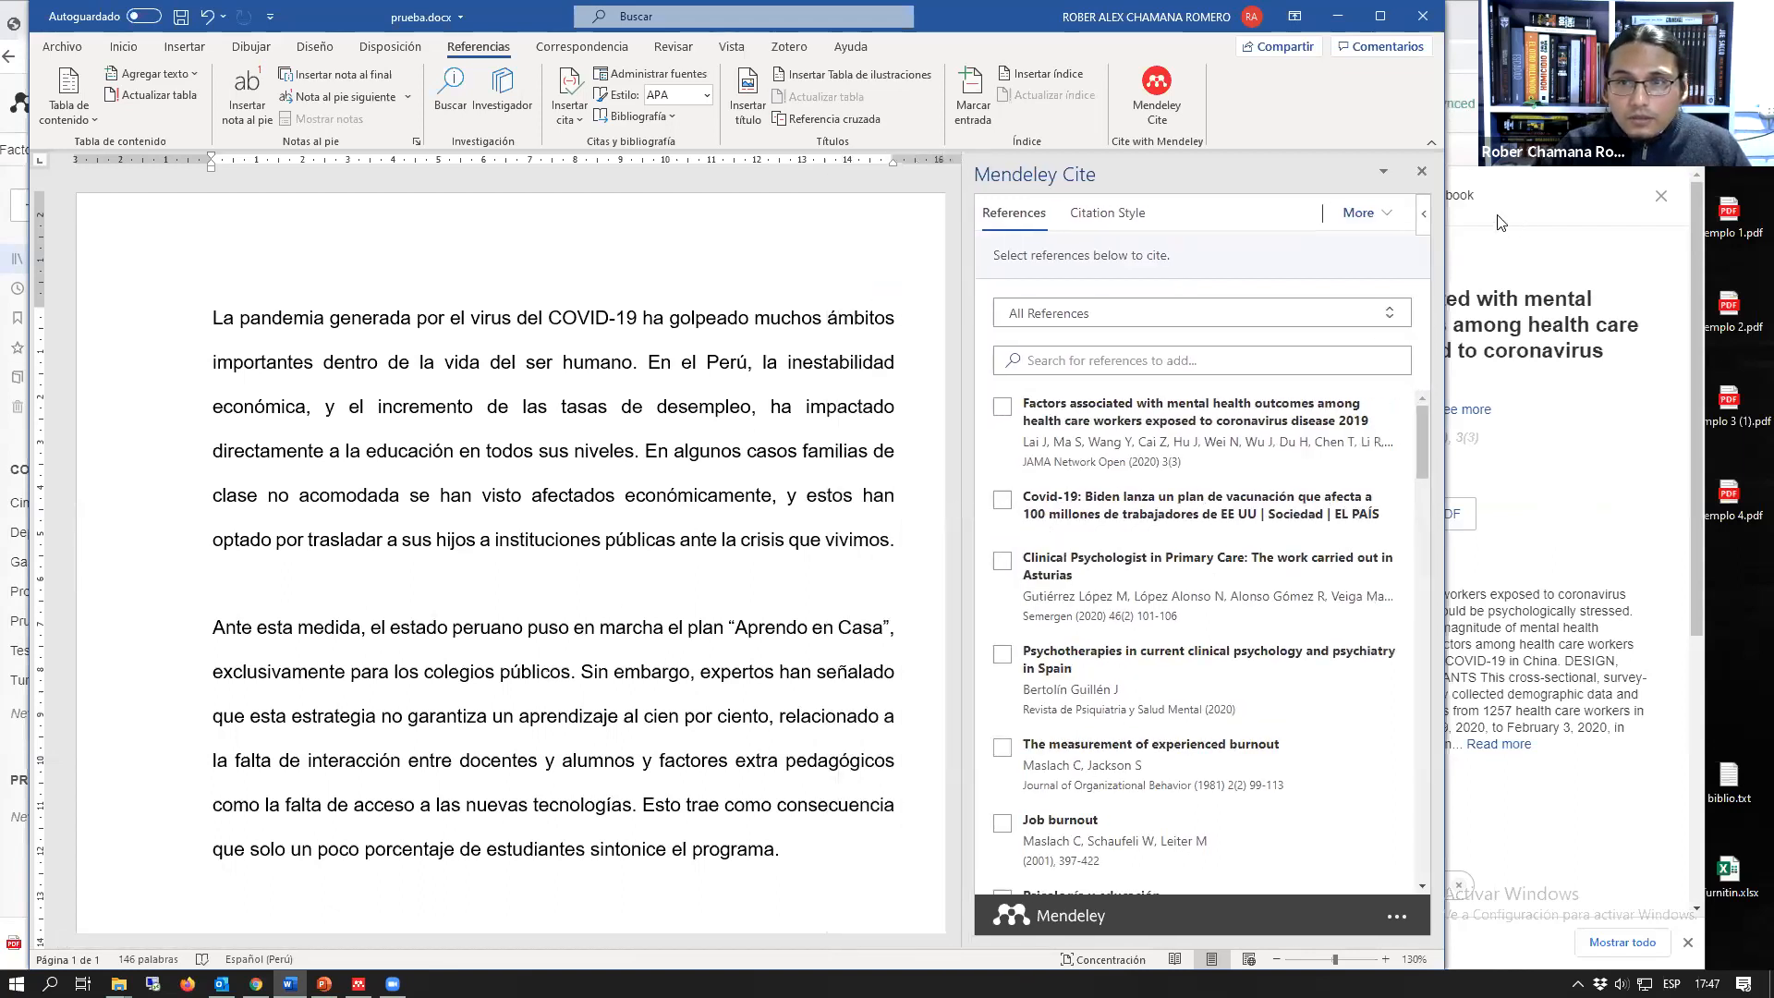
{"action": "left_click_drag", "start_coordinate": [1446, 191], "coordinate": [1491, 191]}
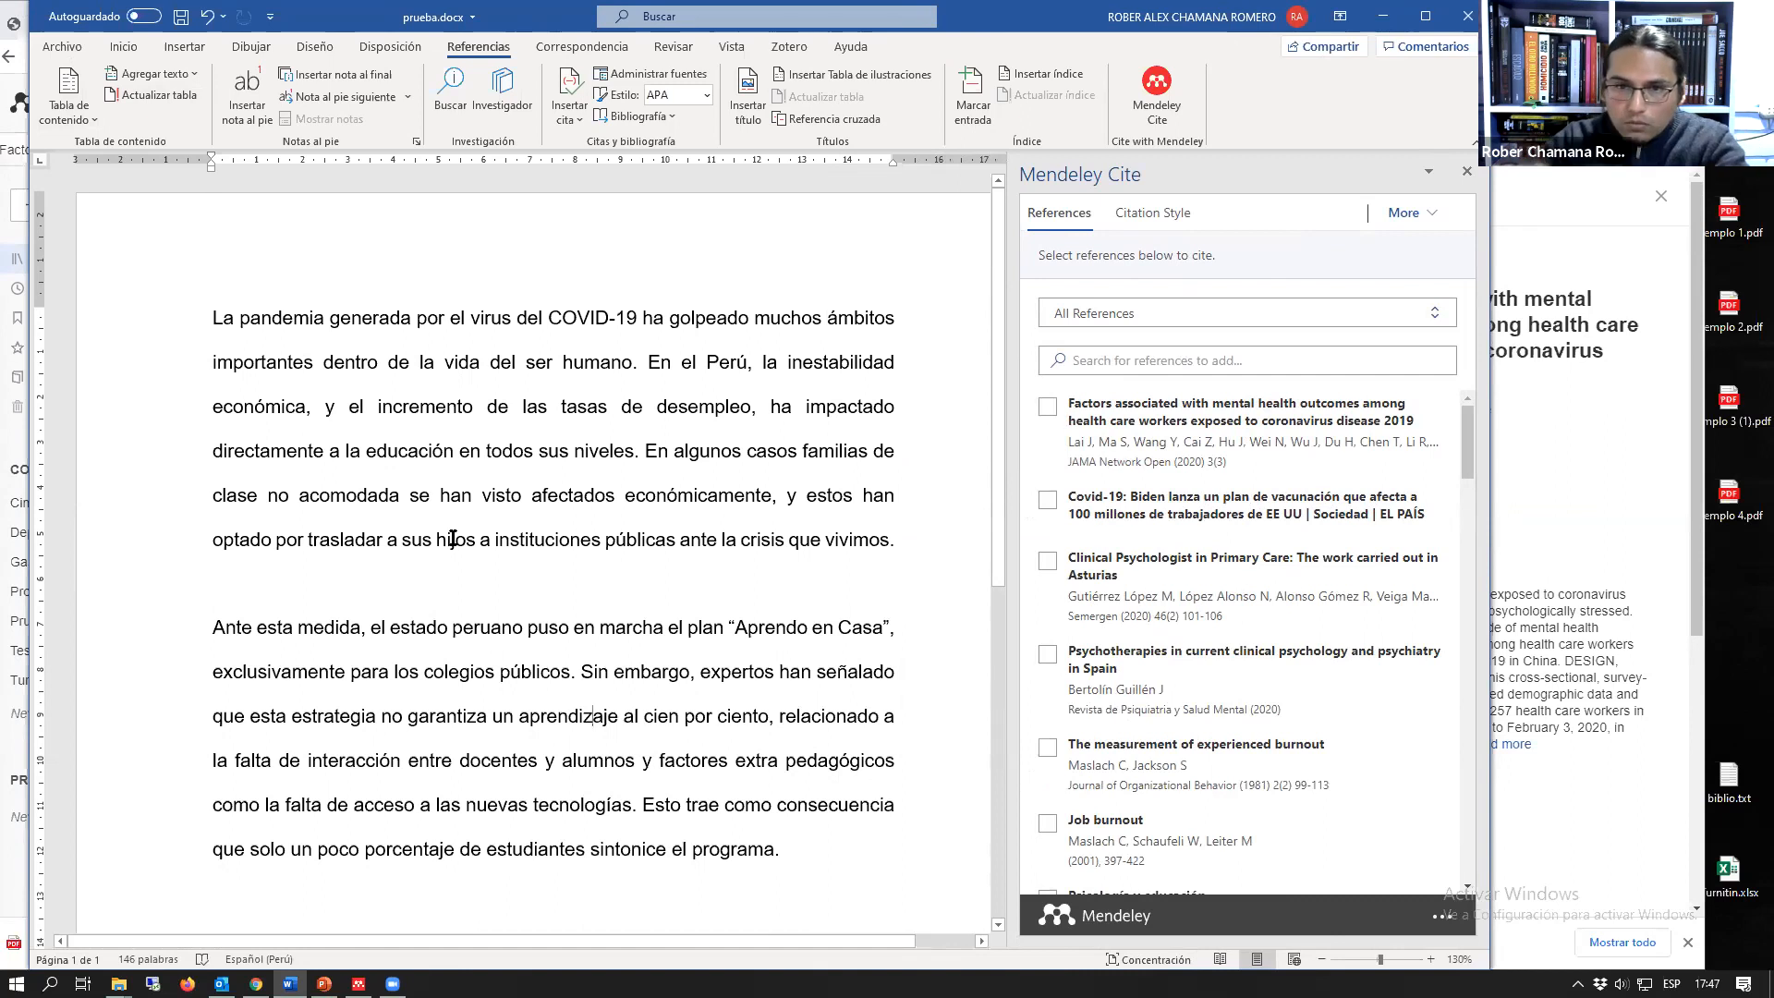
Step: Enclose the first paragraph's last sentence, from "En algunos casos familias" to "que vivimos.", in quotation marks
{"action": "left_click", "coordinate": [536, 581]}
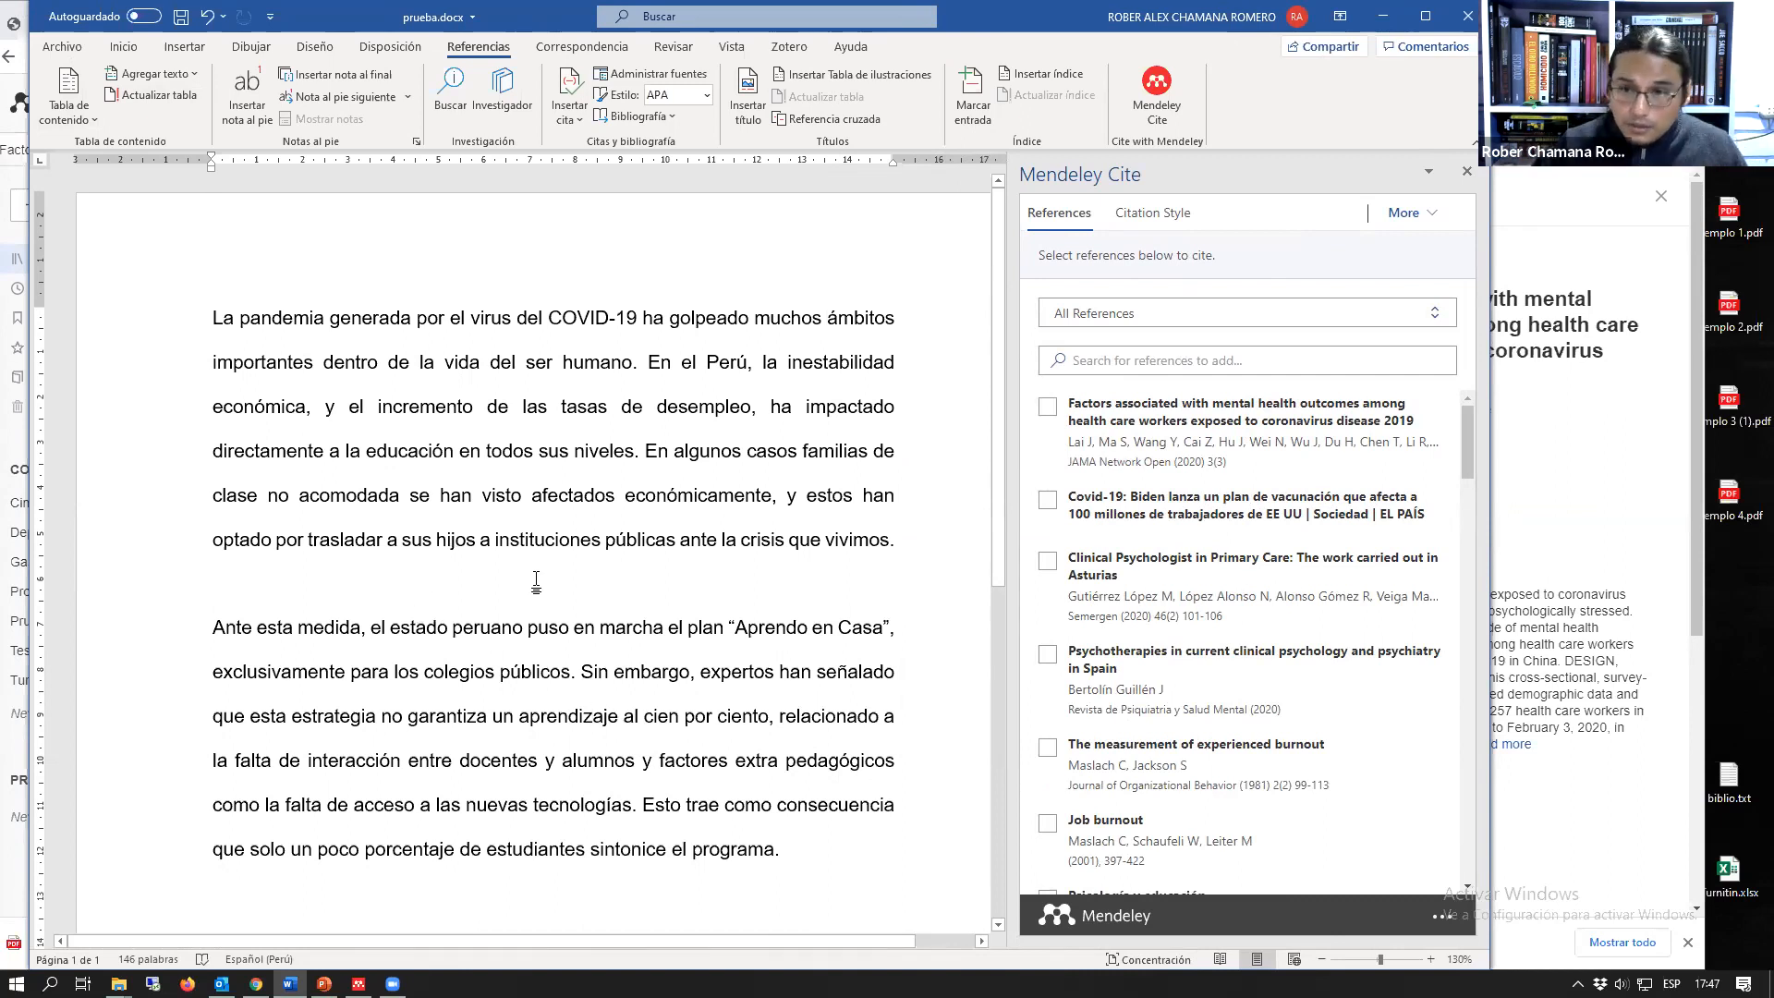
{"action": "left_click", "coordinate": [646, 451]}
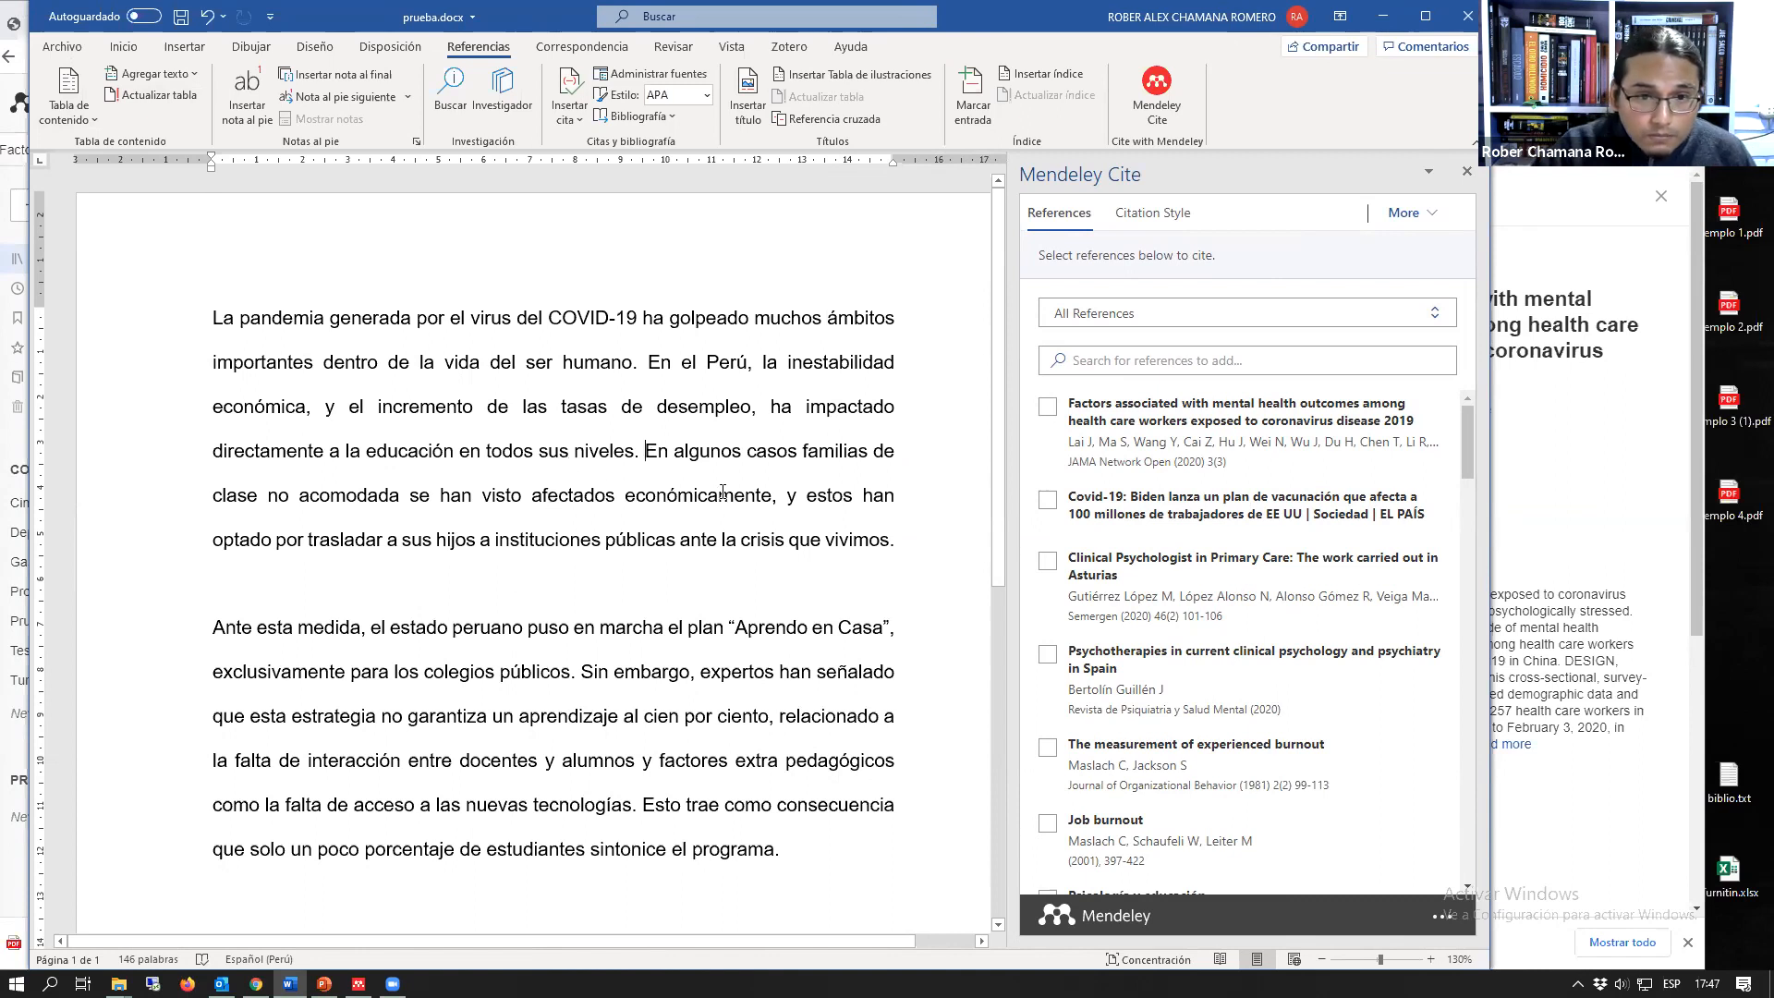
{"action": "type", "text": "\""}
{"action": "key", "text": "Down"}
{"action": "key", "text": "Down"}
{"action": "key", "text": "Down"}
{"action": "key", "text": "Left"}
{"action": "type", "text": "\""}
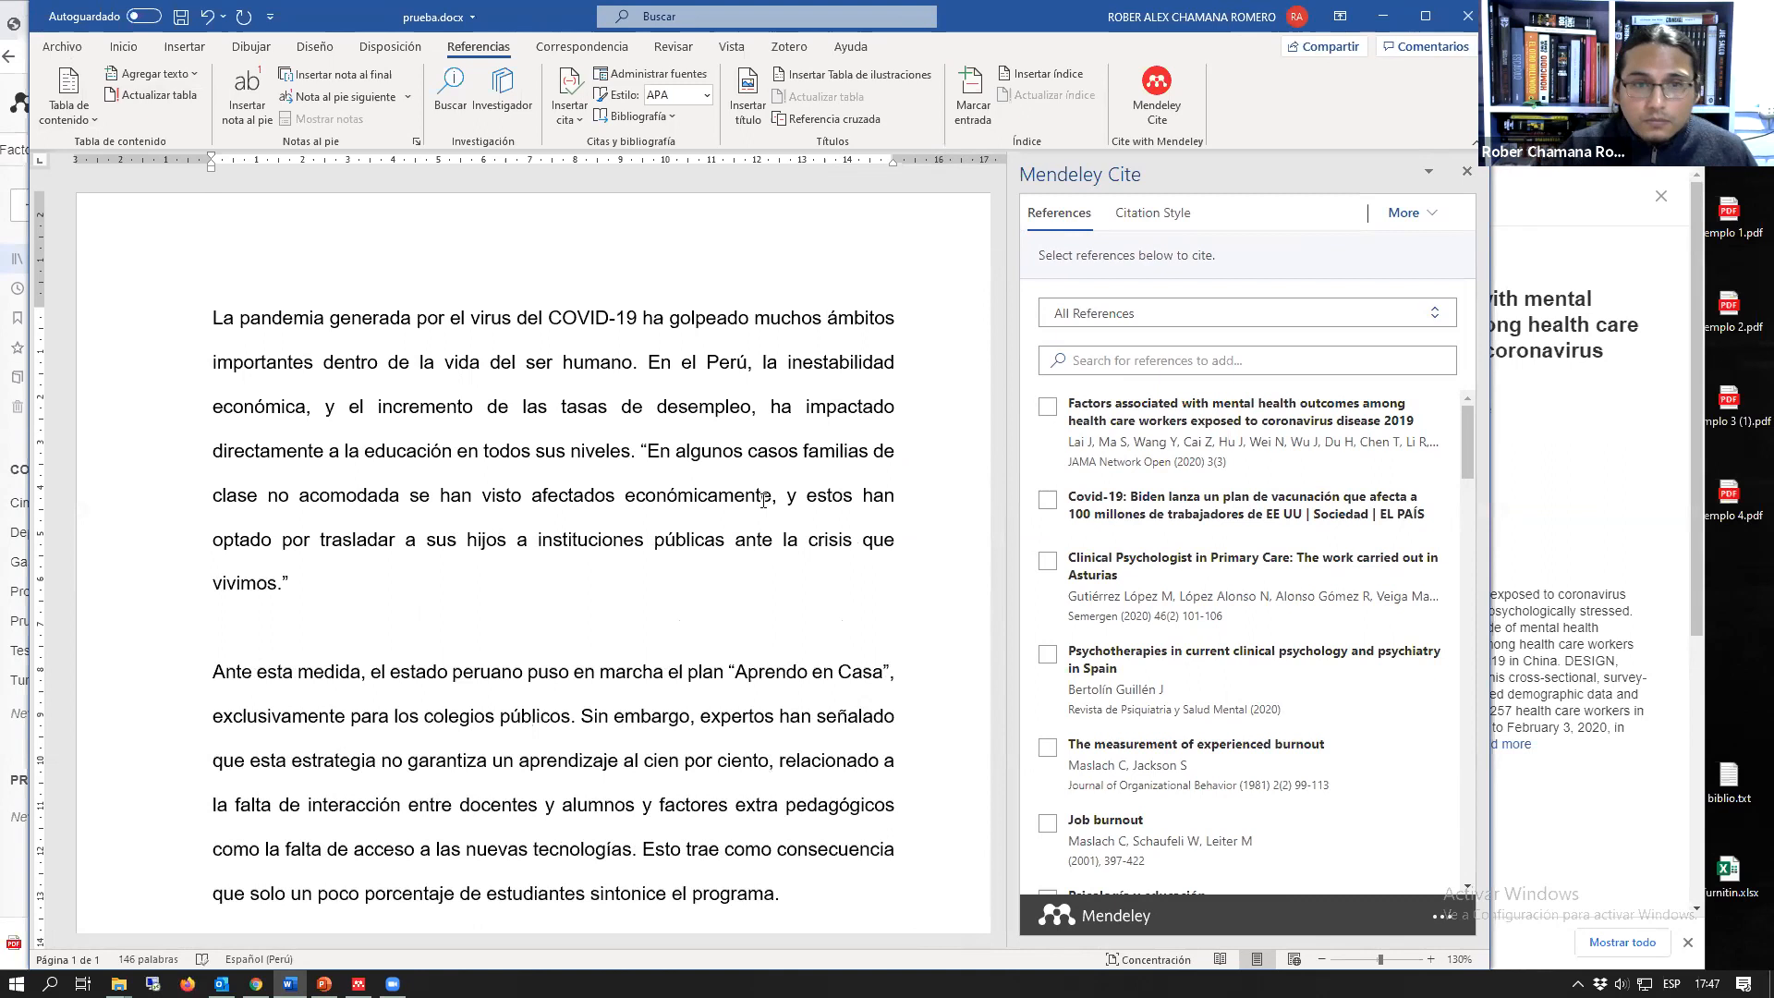
Step: Insert a Mendeley citation of "Factors associated with mental health outcomes among health care workers exposed to coronavirus disease 2019" after the quoted sentence
{"action": "mouse_move", "coordinate": [276, 582]}
{"action": "left_mouse_down"}
{"action": "mouse_move", "coordinate": [568, 451]}
{"action": "mouse_move", "coordinate": [648, 451]}
{"action": "mouse_move", "coordinate": [280, 539]}
{"action": "mouse_move", "coordinate": [292, 588]}
{"action": "left_mouse_up"}
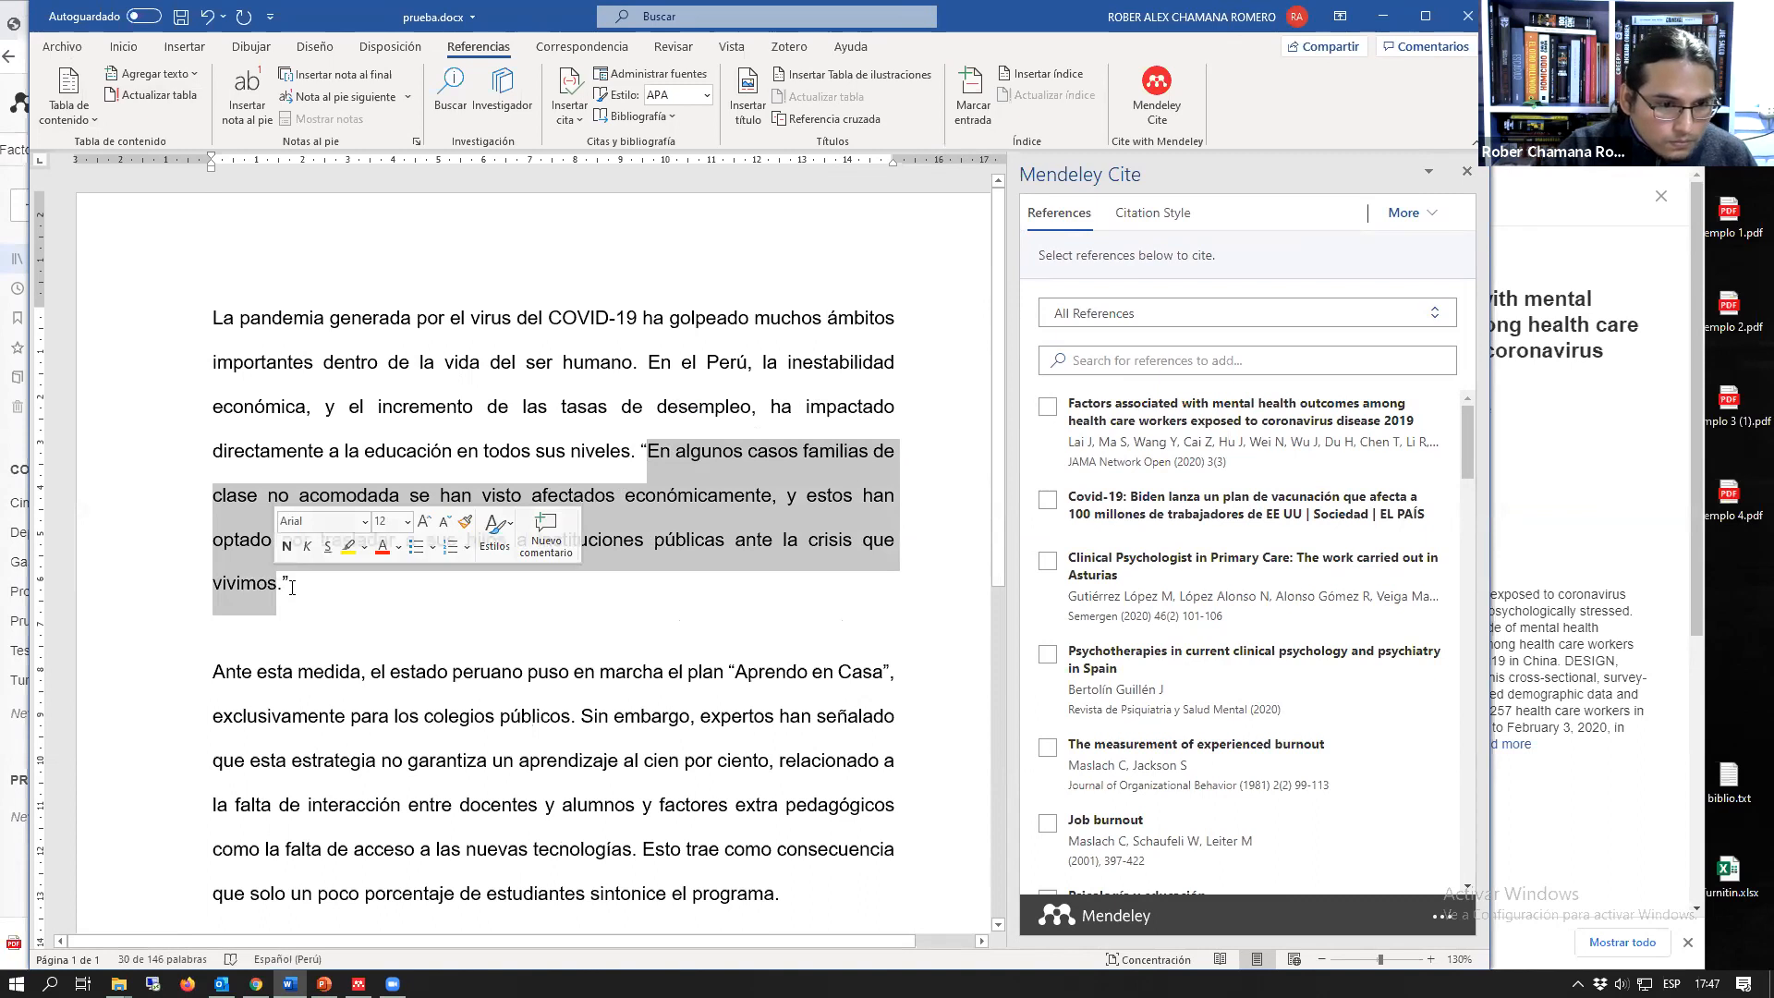
{"action": "left_click", "coordinate": [320, 586]}
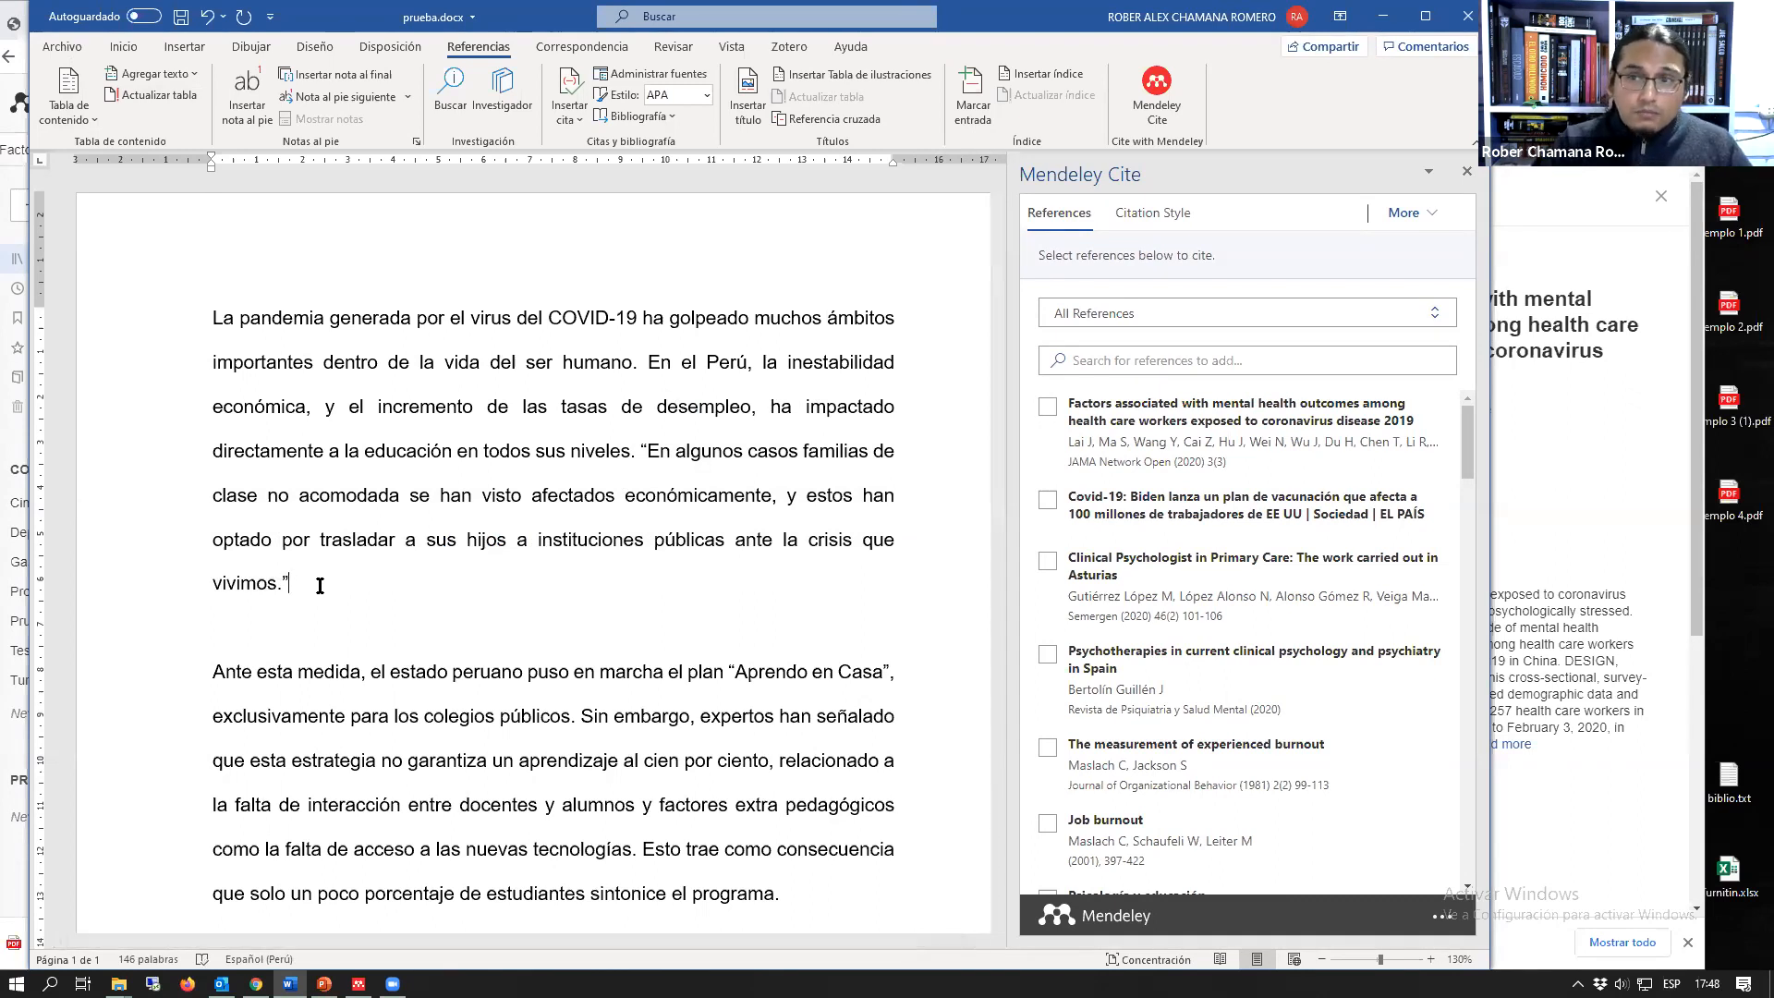
{"action": "left_click", "coordinate": [1047, 413]}
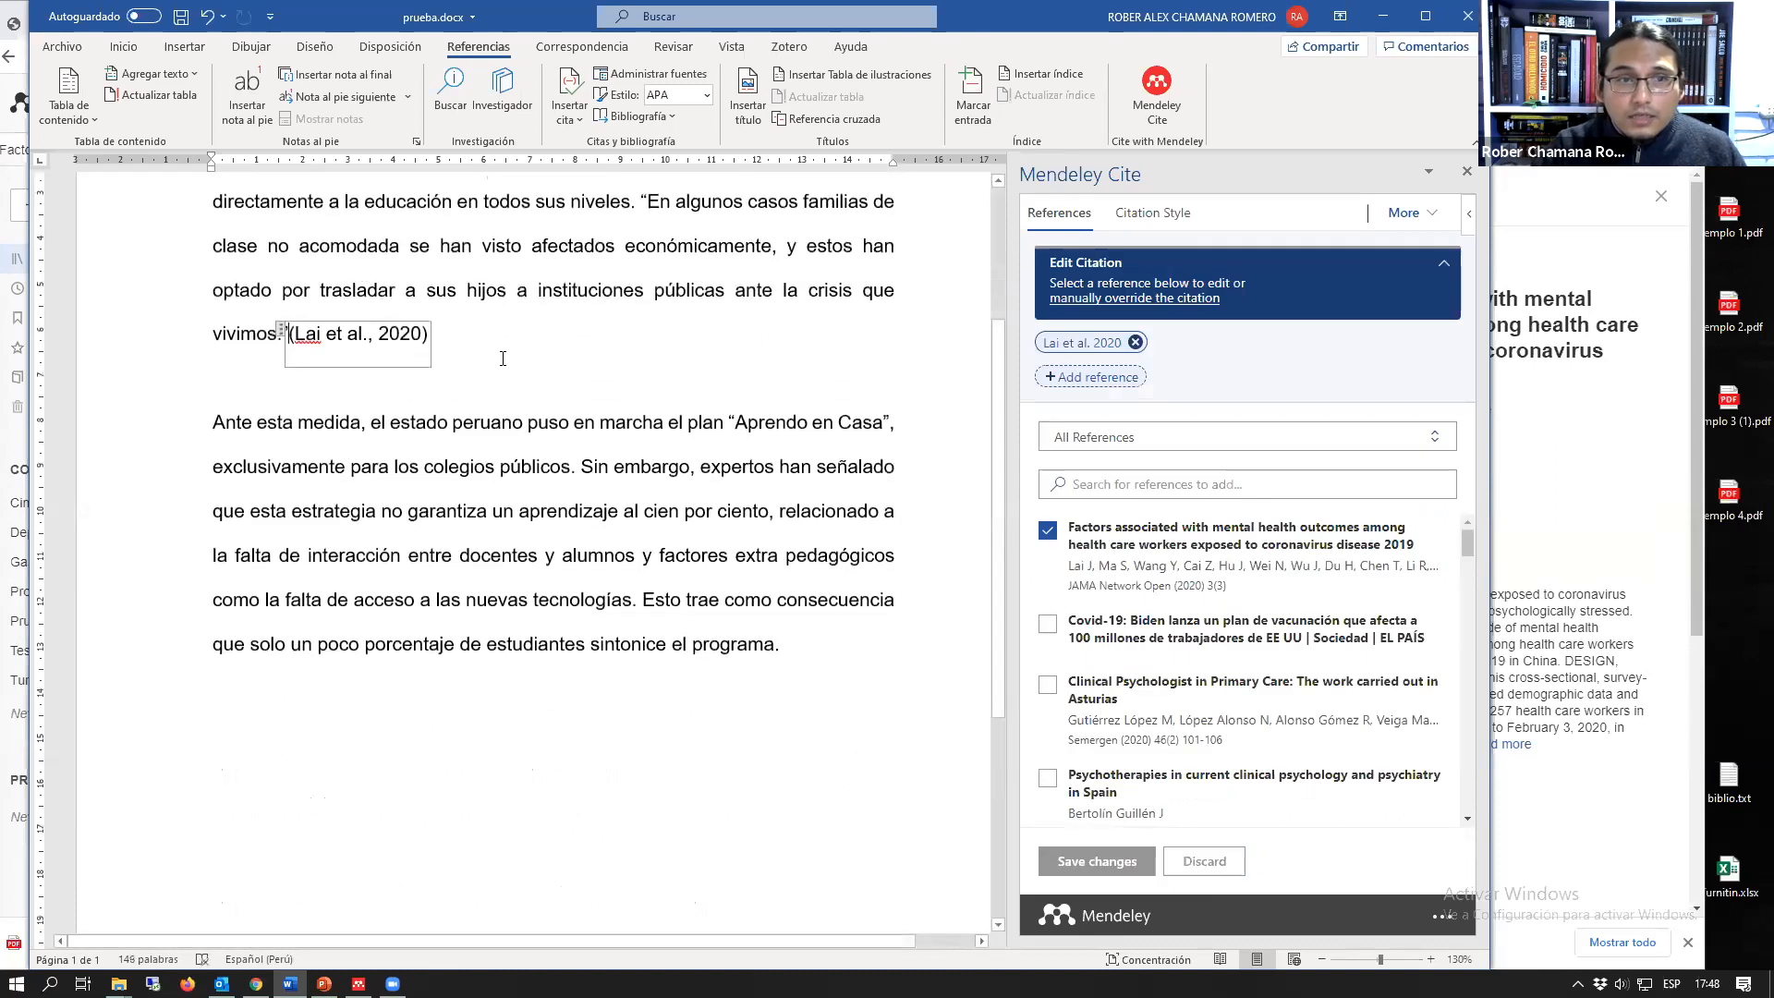
{"action": "left_click", "coordinate": [600, 363]}
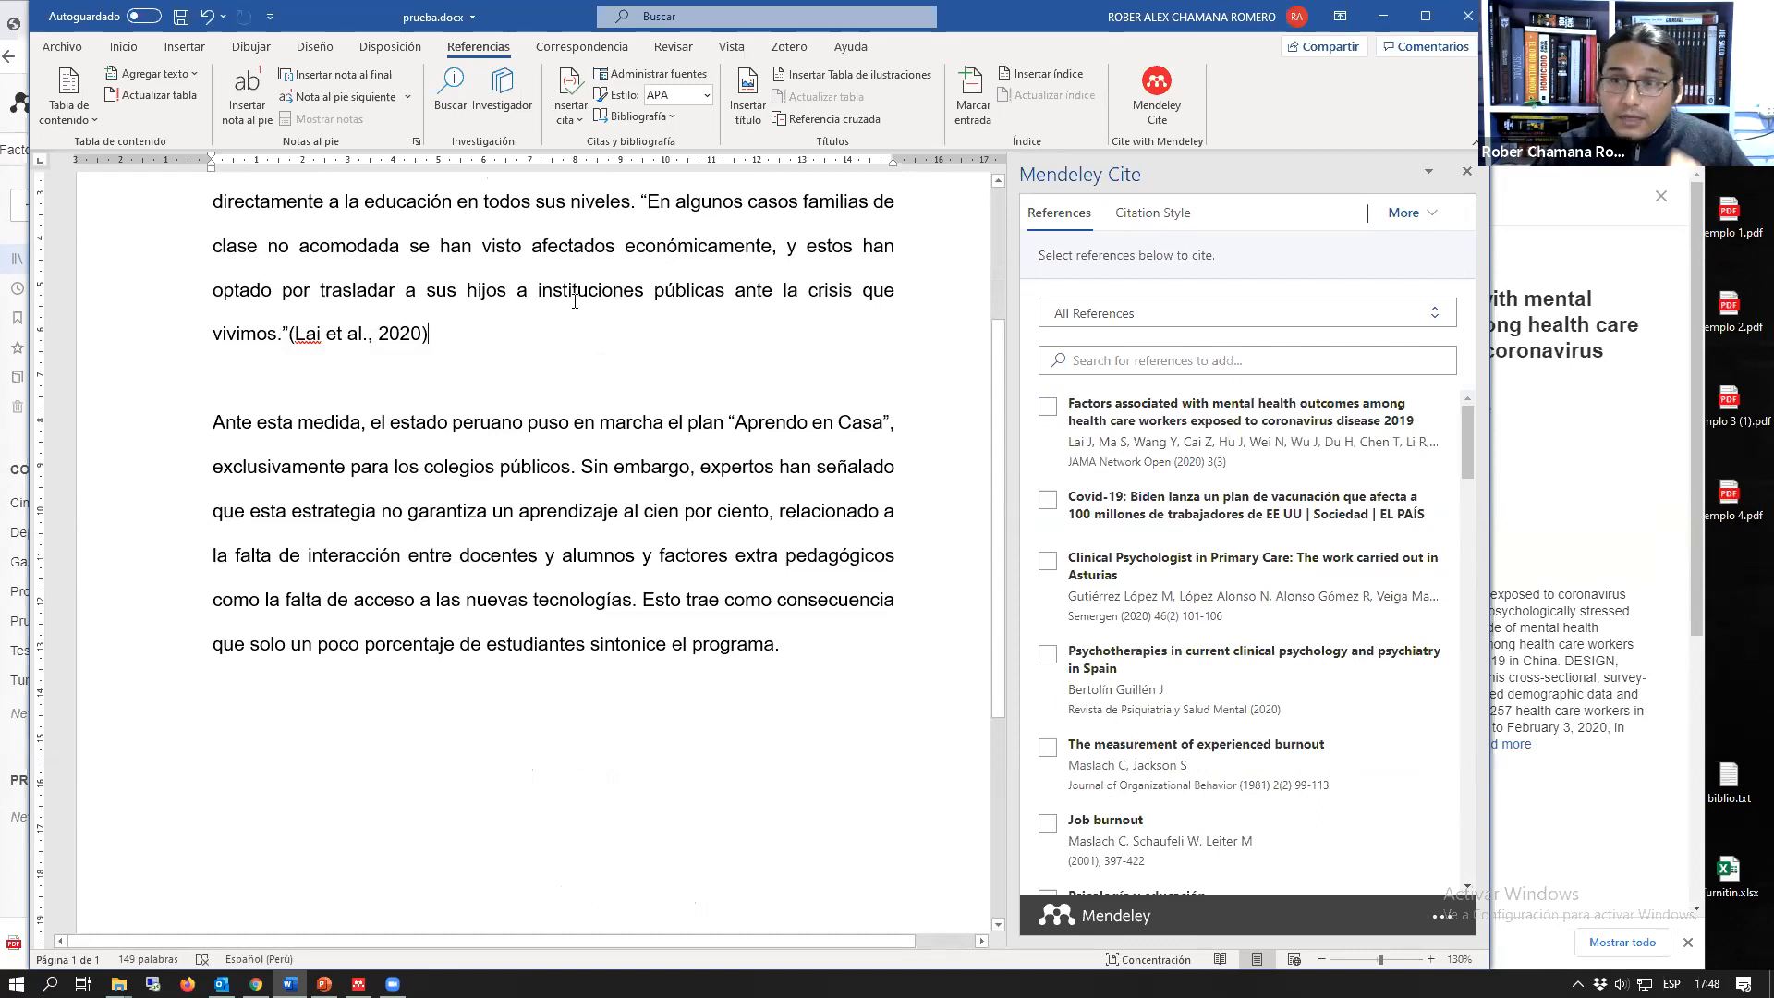
Step: Try to add ", p. 40" by hand inside the citation's closing parenthesis
{"action": "left_click", "coordinate": [425, 340]}
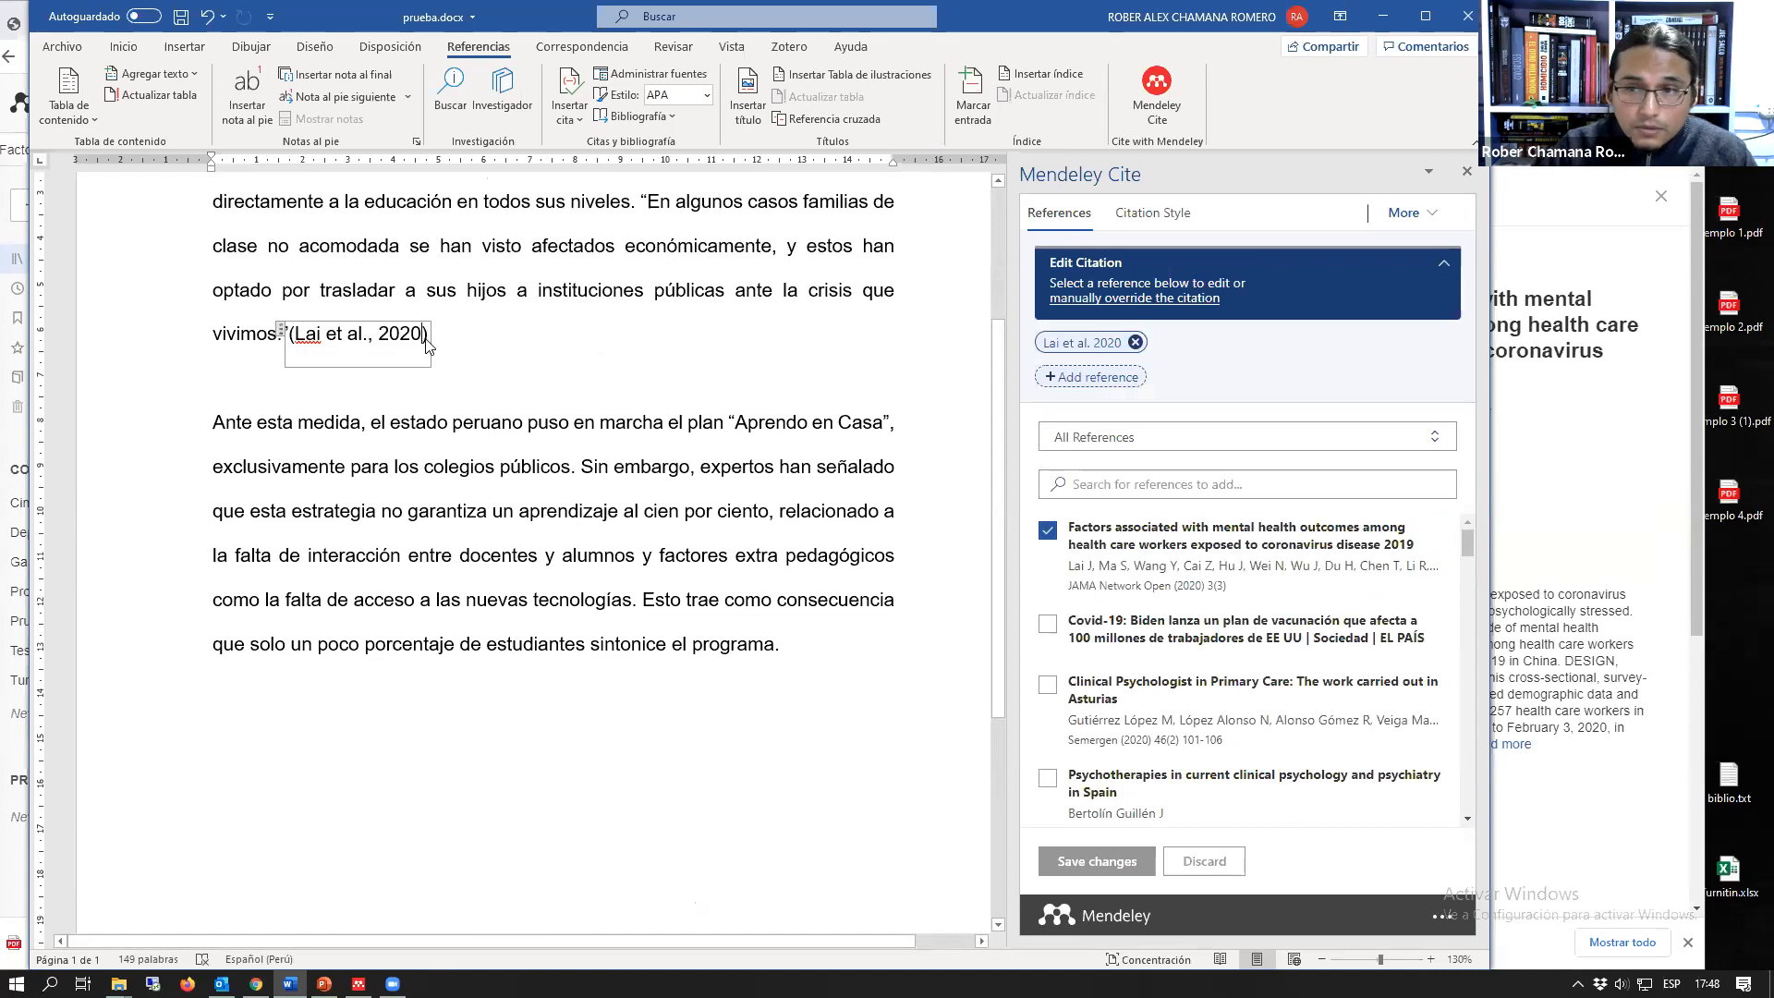
{"action": "type", "text": ", p. 40"}
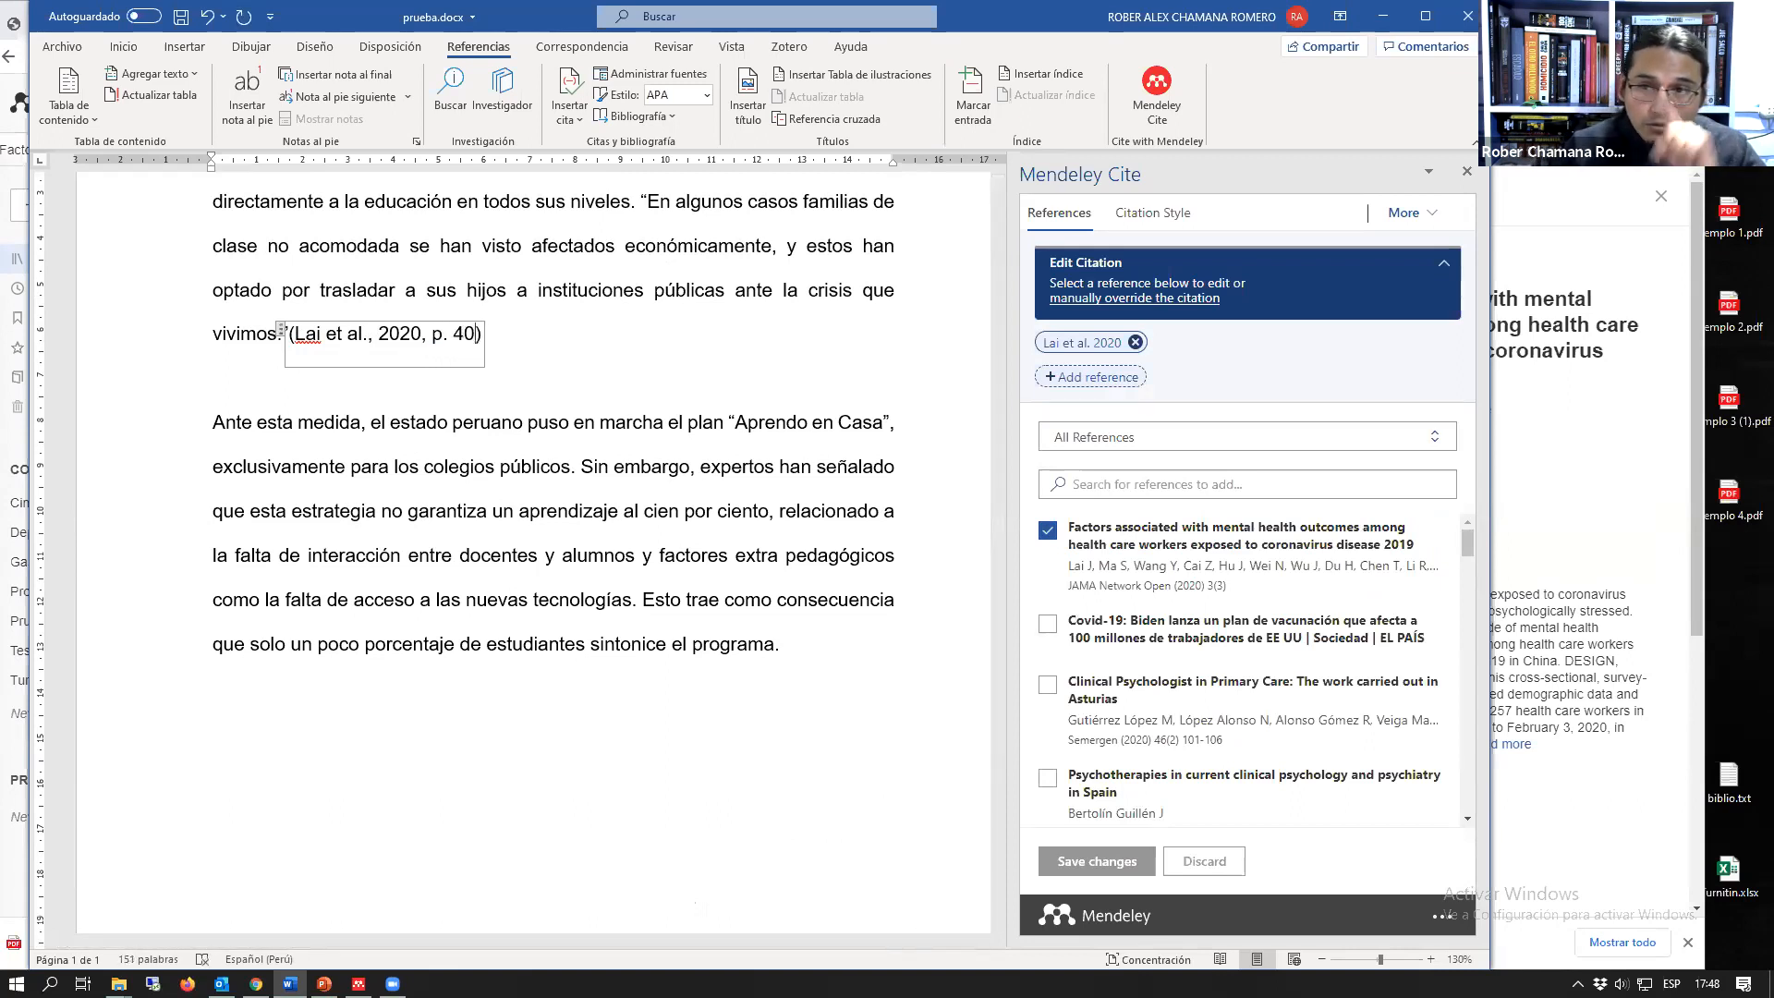
{"action": "key", "text": "BackSpace"}
{"action": "key", "text": "BackSpace"}
{"action": "key", "text": "BackSpace"}
{"action": "key", "text": "BackSpace"}
{"action": "key", "text": "BackSpace"}
{"action": "key", "text": "BackSpace"}
{"action": "key", "text": "BackSpace"}
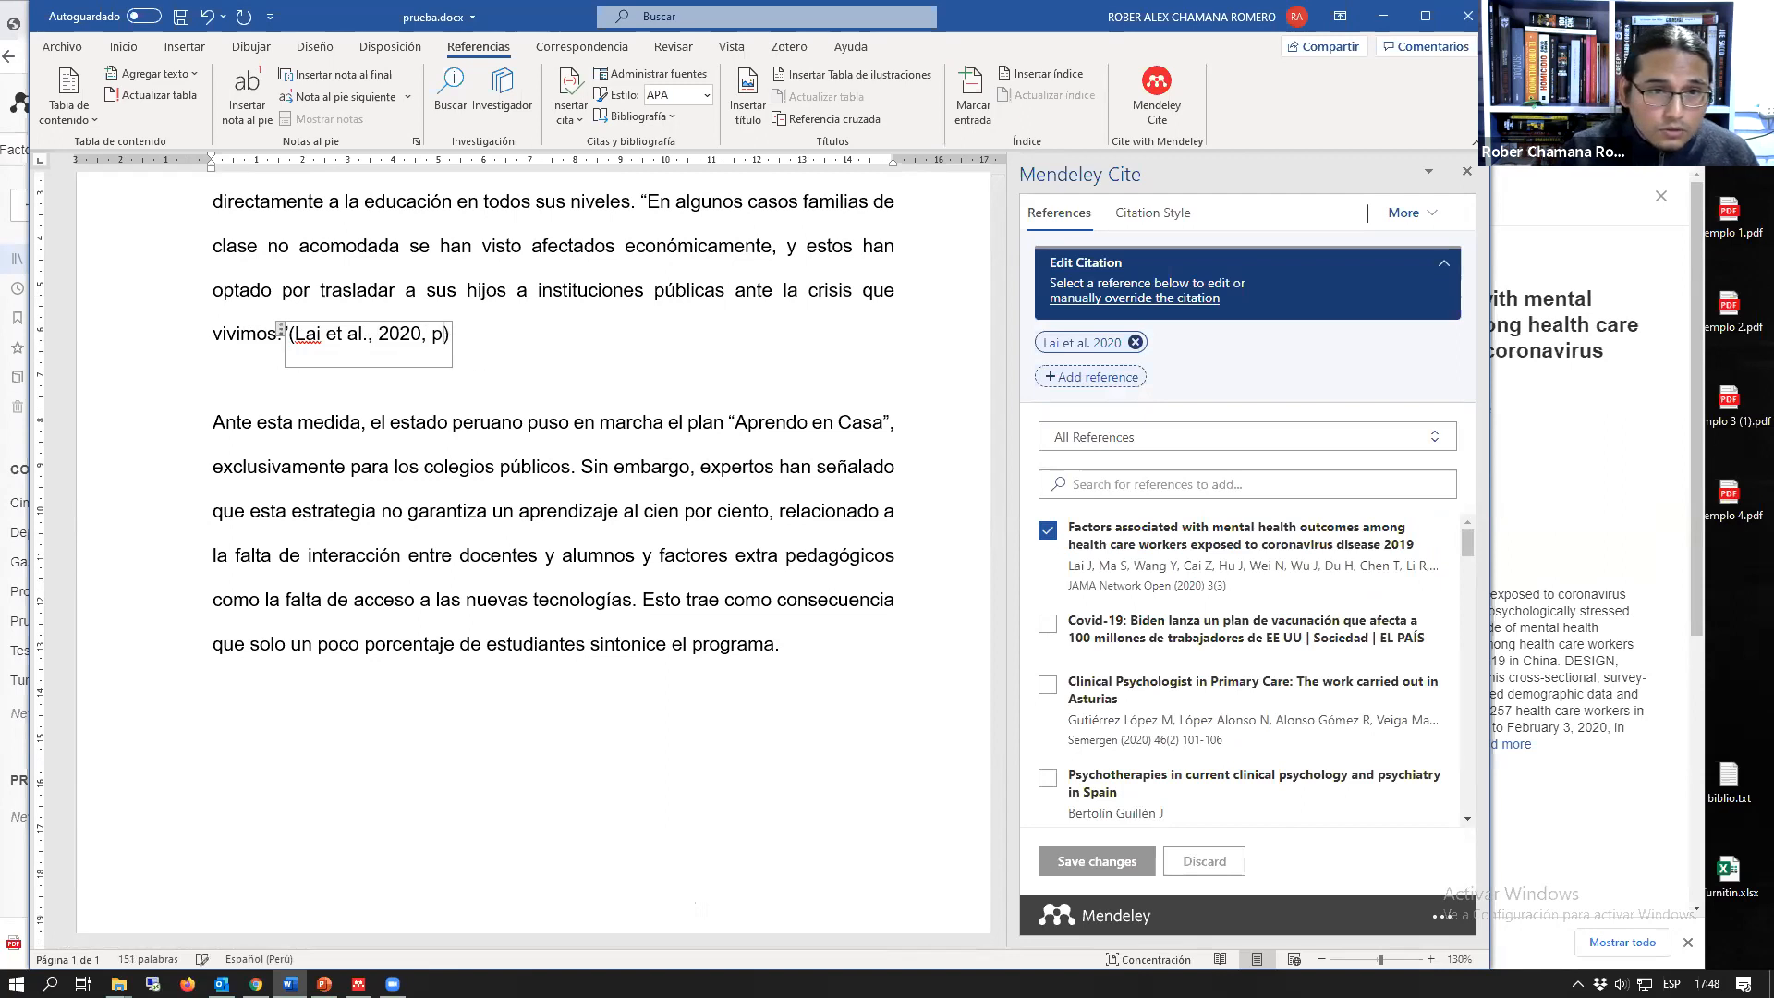
{"action": "left_click", "coordinate": [496, 336]}
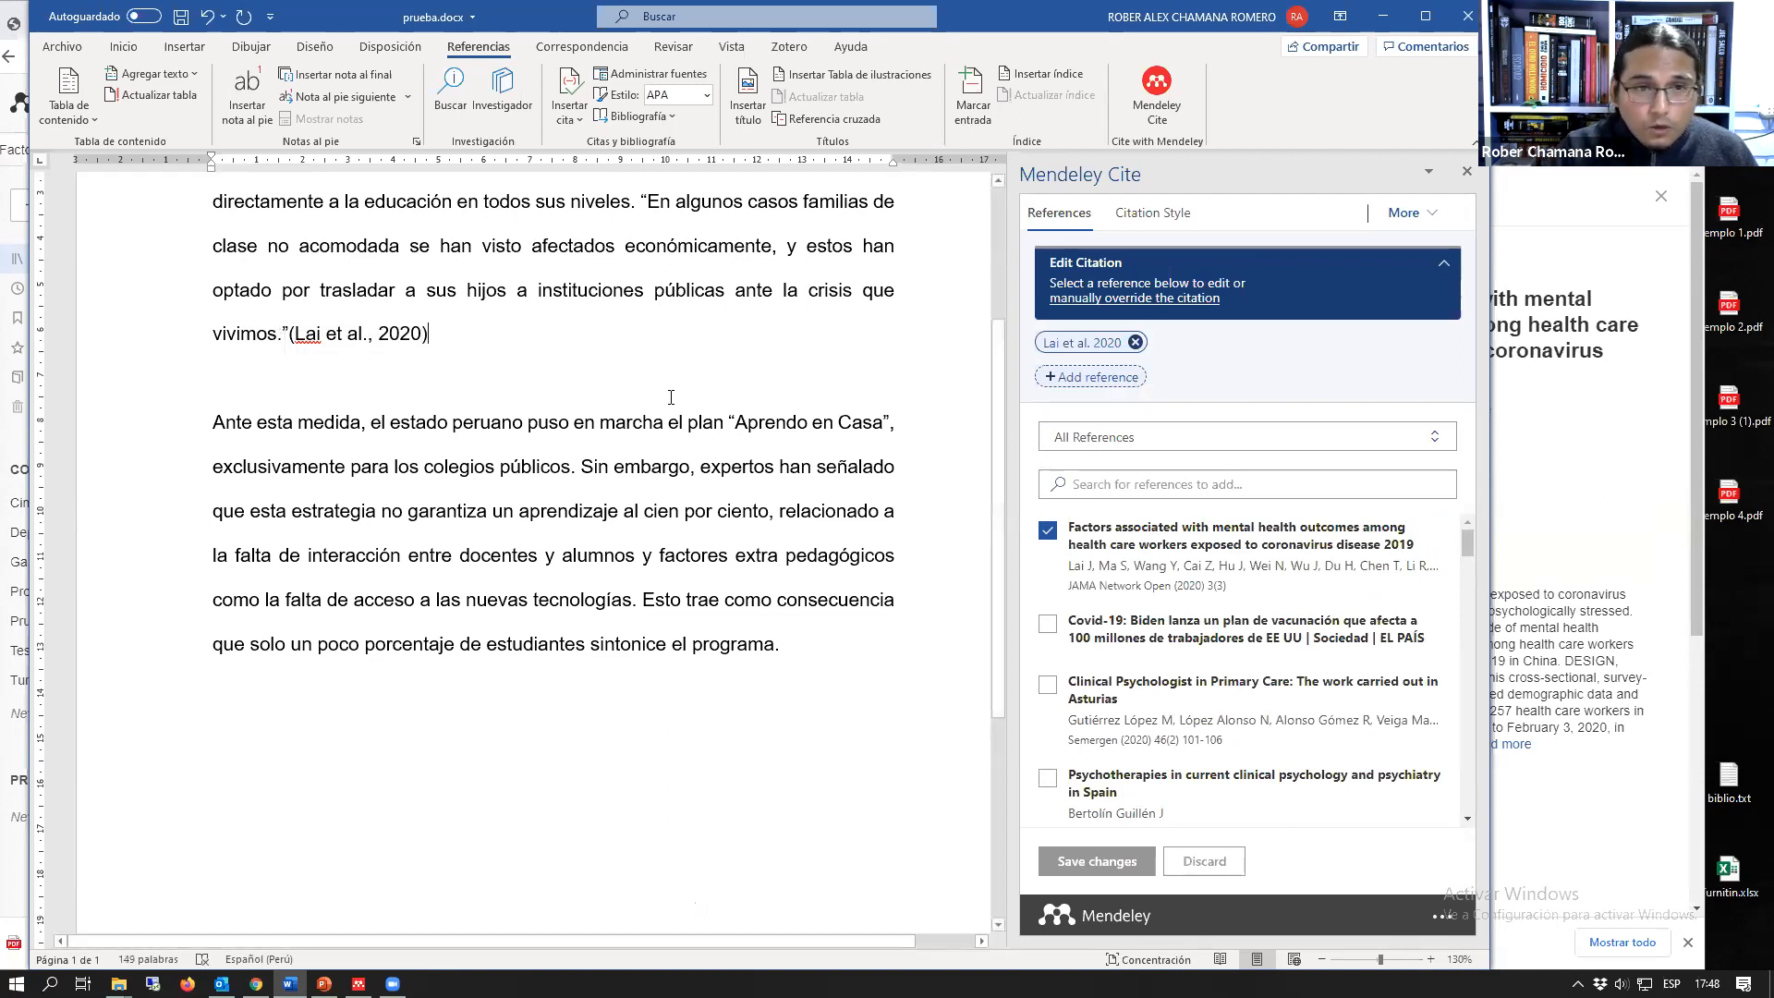
Step: Retry writing the page reference by hand inside the citation, and remove the citation from the end of the quoted sentence
{"action": "left_click", "coordinate": [1047, 407]}
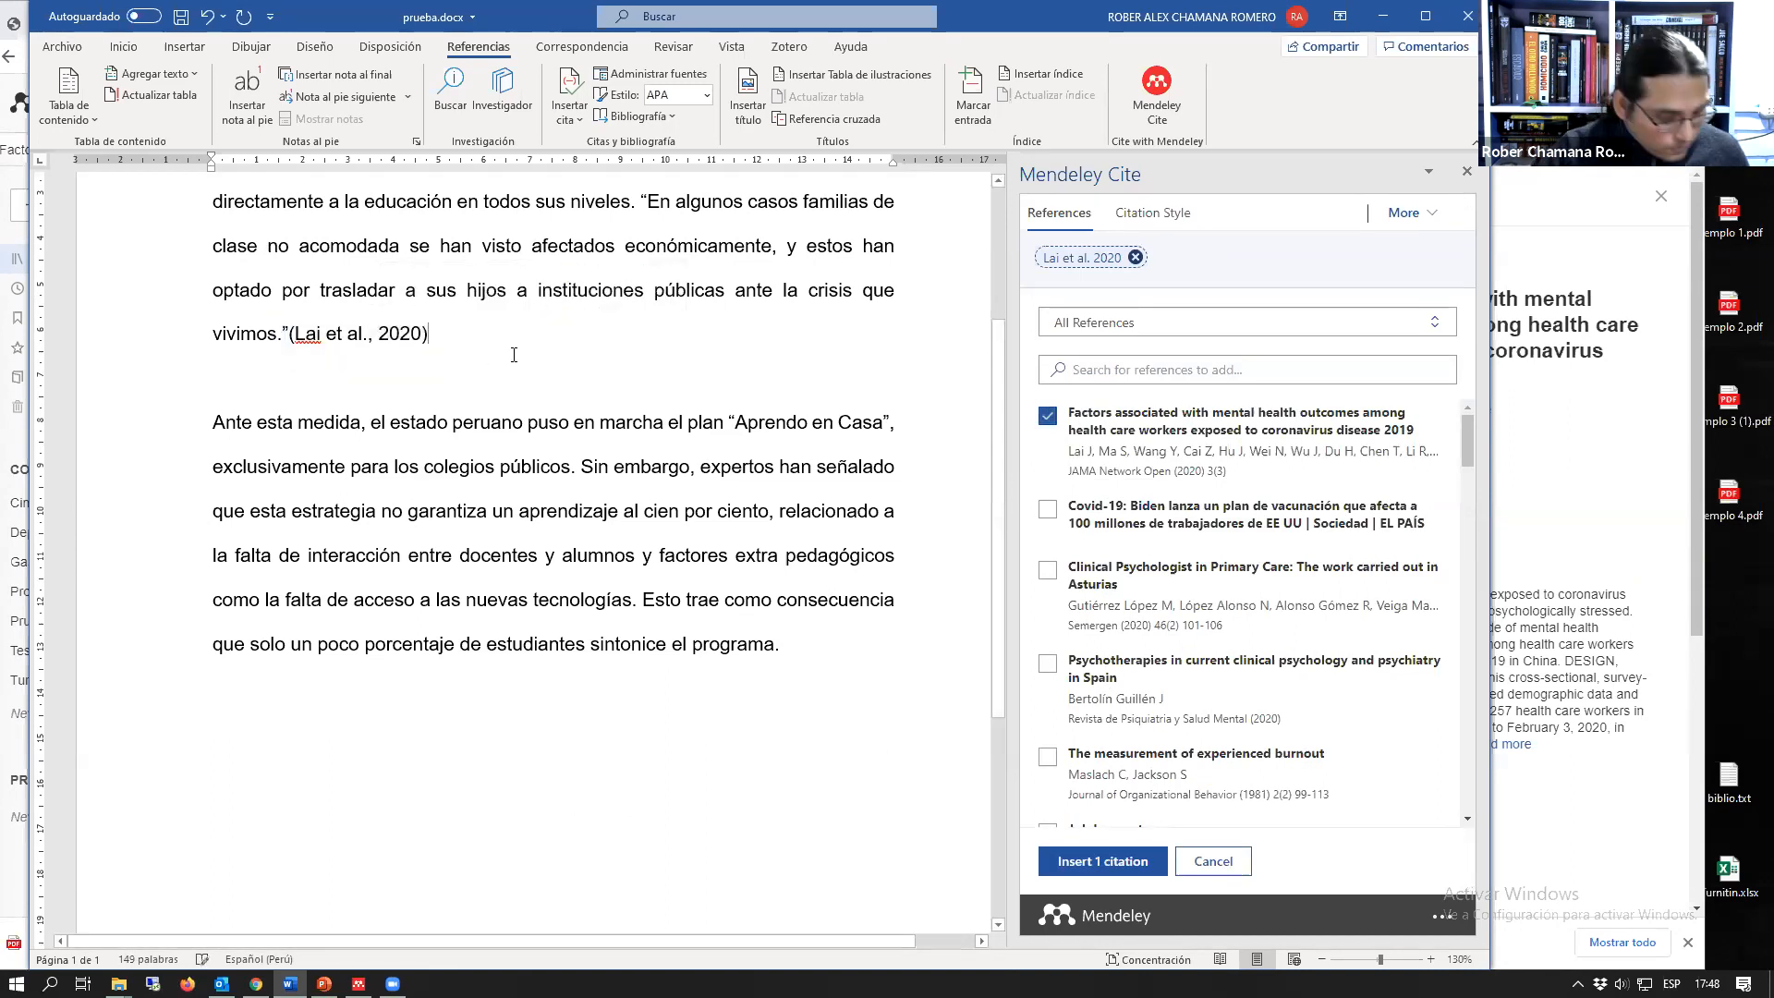
{"action": "key", "text": "Left"}
{"action": "type", "text": ", p. 40"}
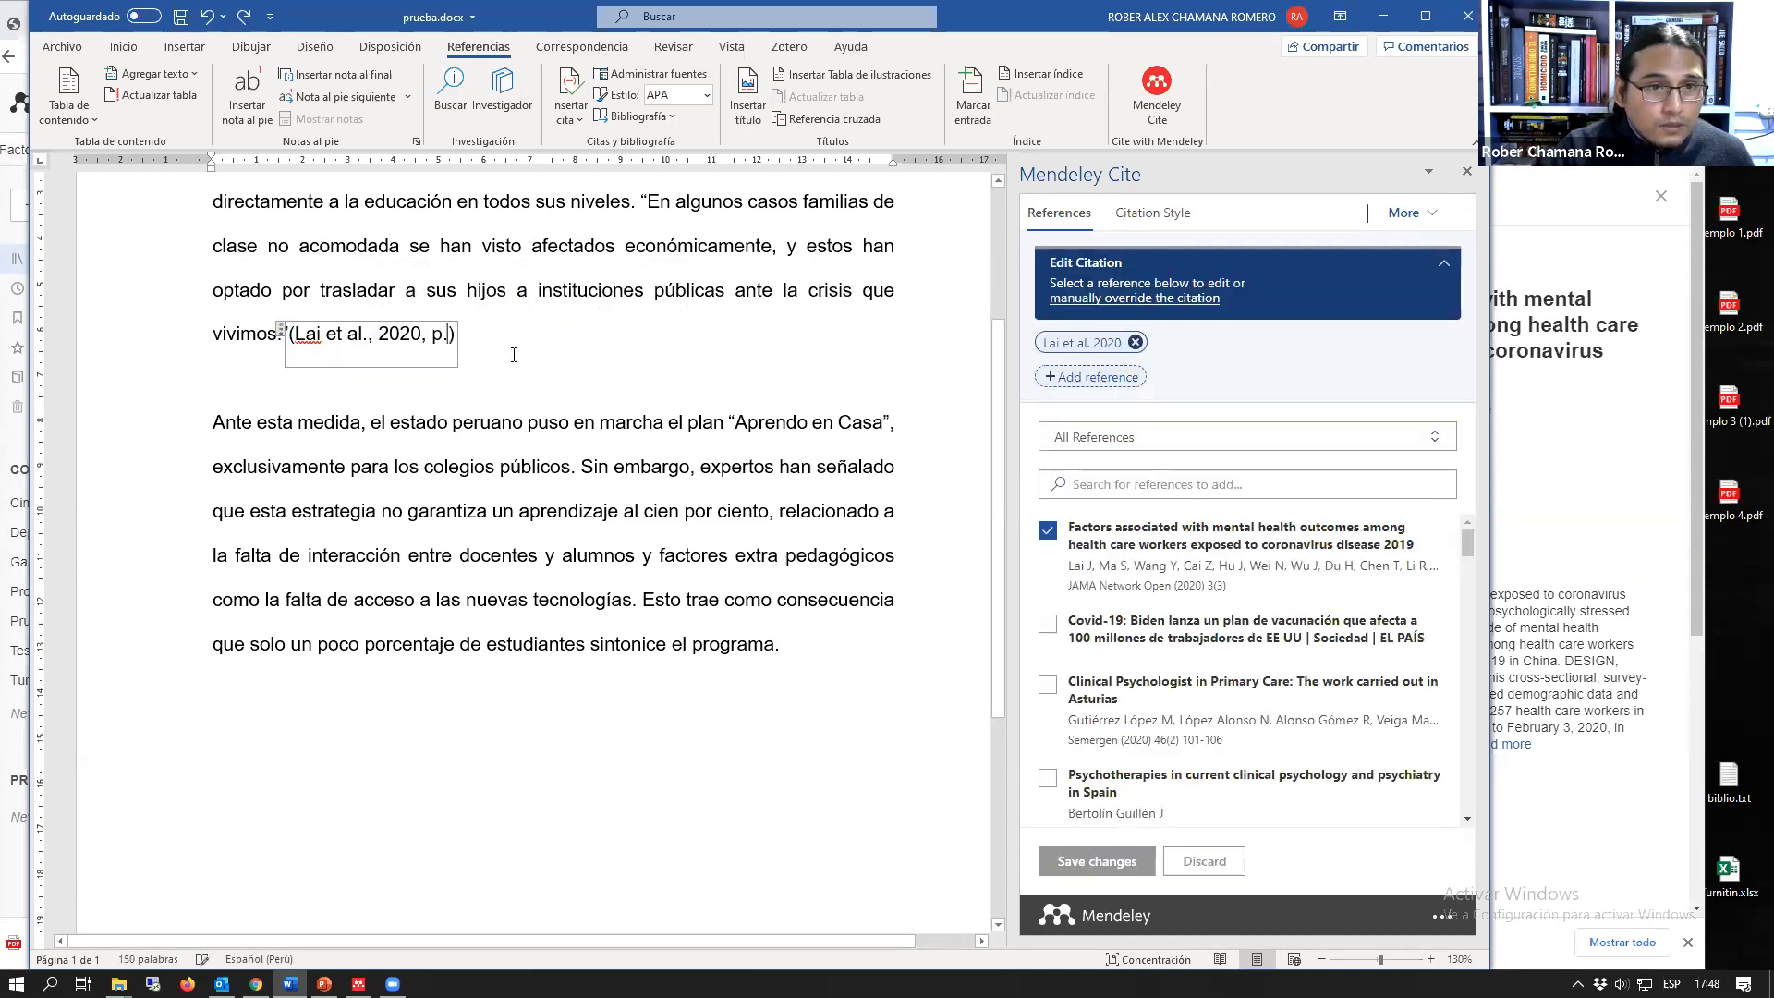
{"action": "key", "text": "BackSpace"}
{"action": "key", "text": "BackSpace"}
{"action": "key", "text": "BackSpace"}
{"action": "key", "text": "BackSpace"}
{"action": "key", "text": "BackSpace"}
{"action": "key", "text": "BackSpace"}
{"action": "key", "text": "BackSpace"}
{"action": "key", "text": "BackSpace"}
{"action": "key", "text": "BackSpace"}
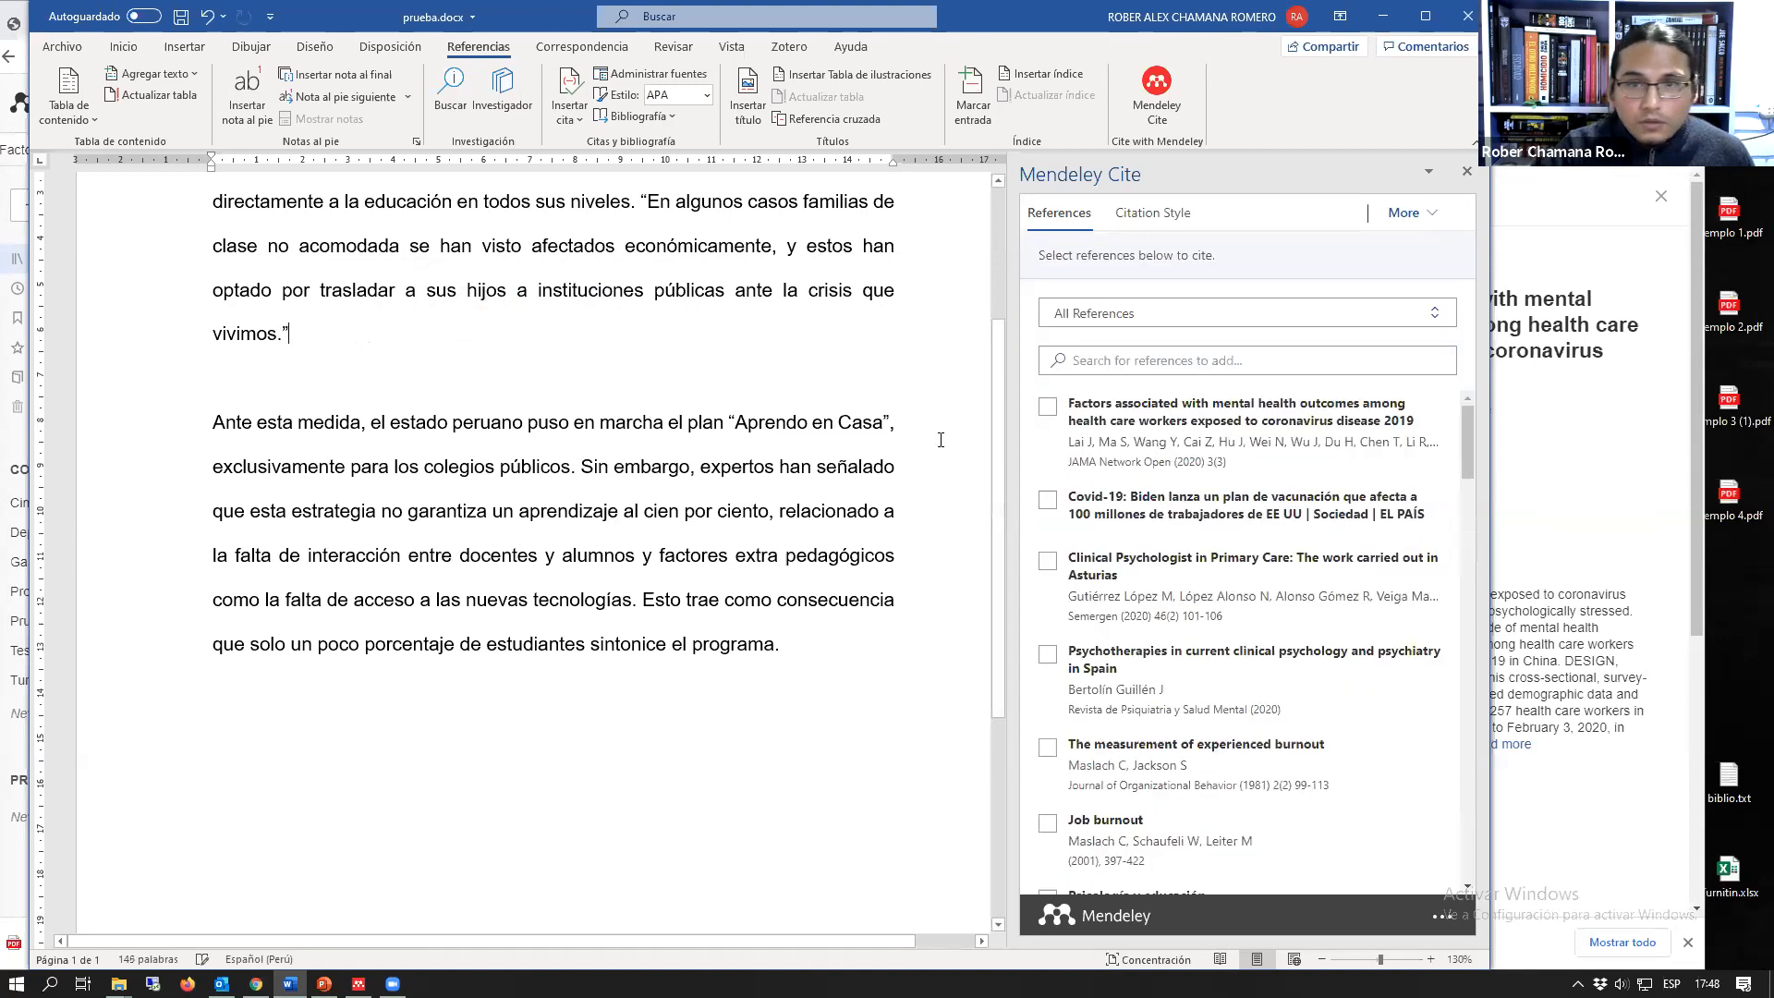
Step: Insert the "Factors associated with mental health outcomes" citation after the quoted sentence with its page value set to 20
{"action": "left_click", "coordinate": [1047, 409]}
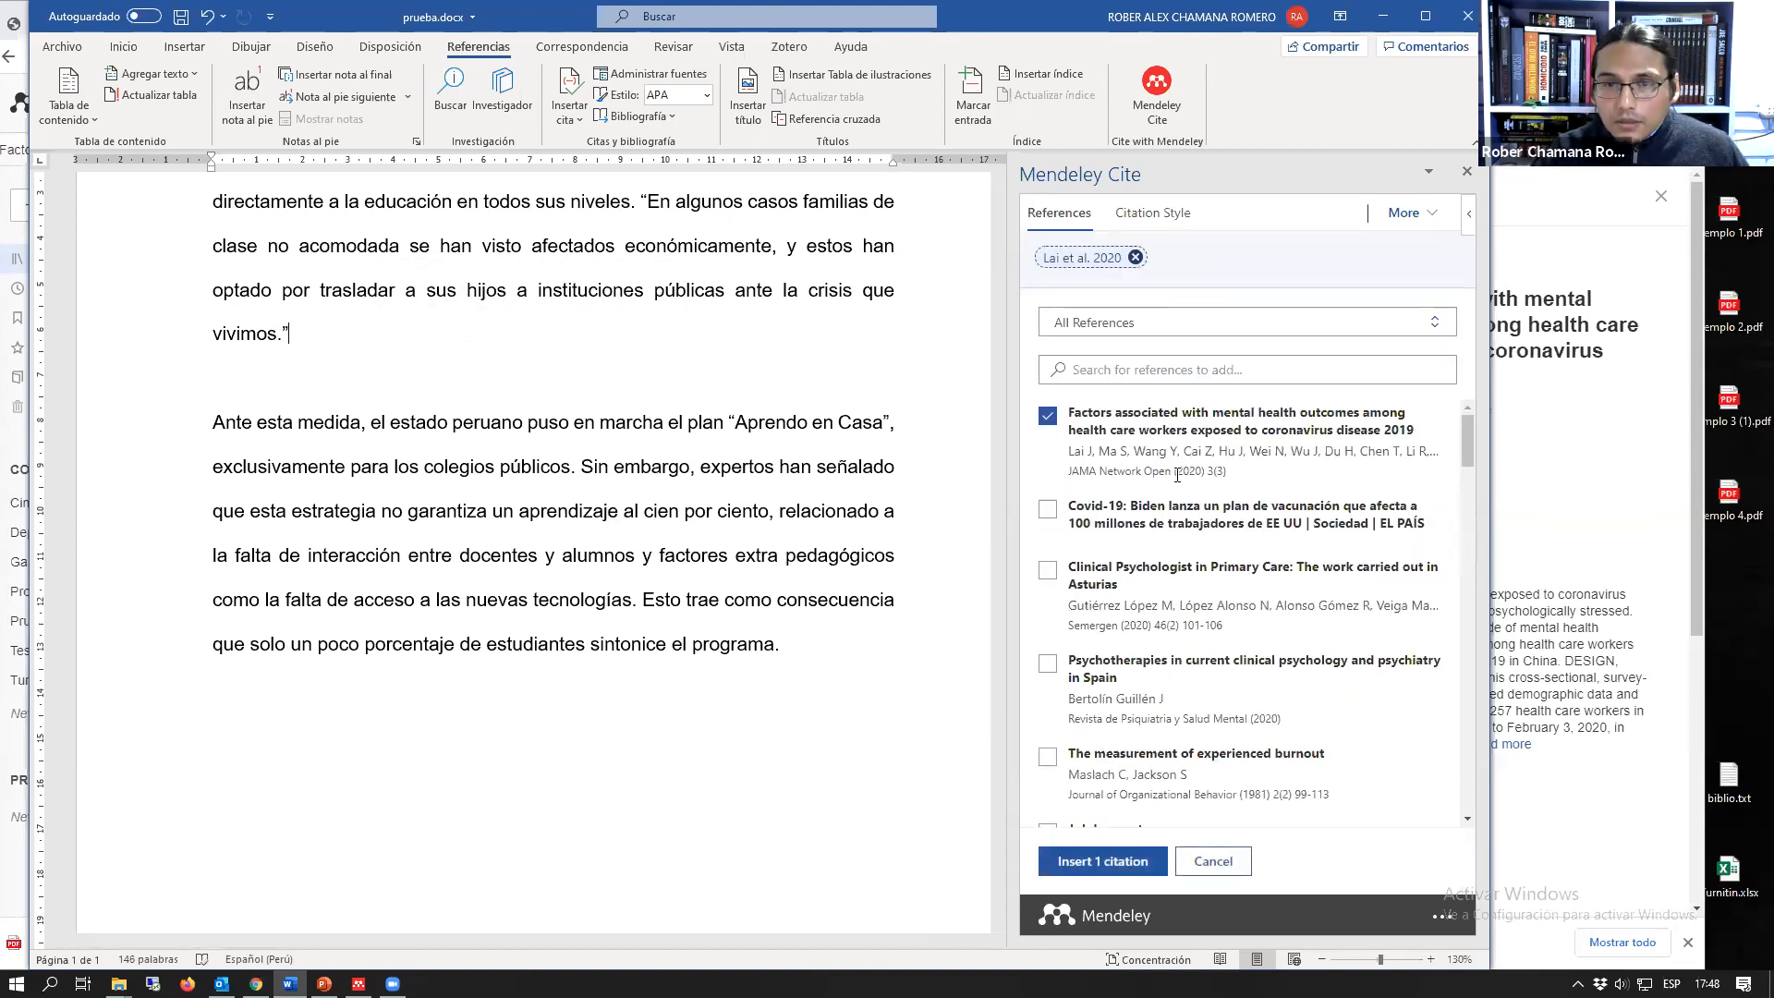
{"action": "scroll", "coordinate": [700, 305], "scroll_direction": "up", "scroll_amount": 1}
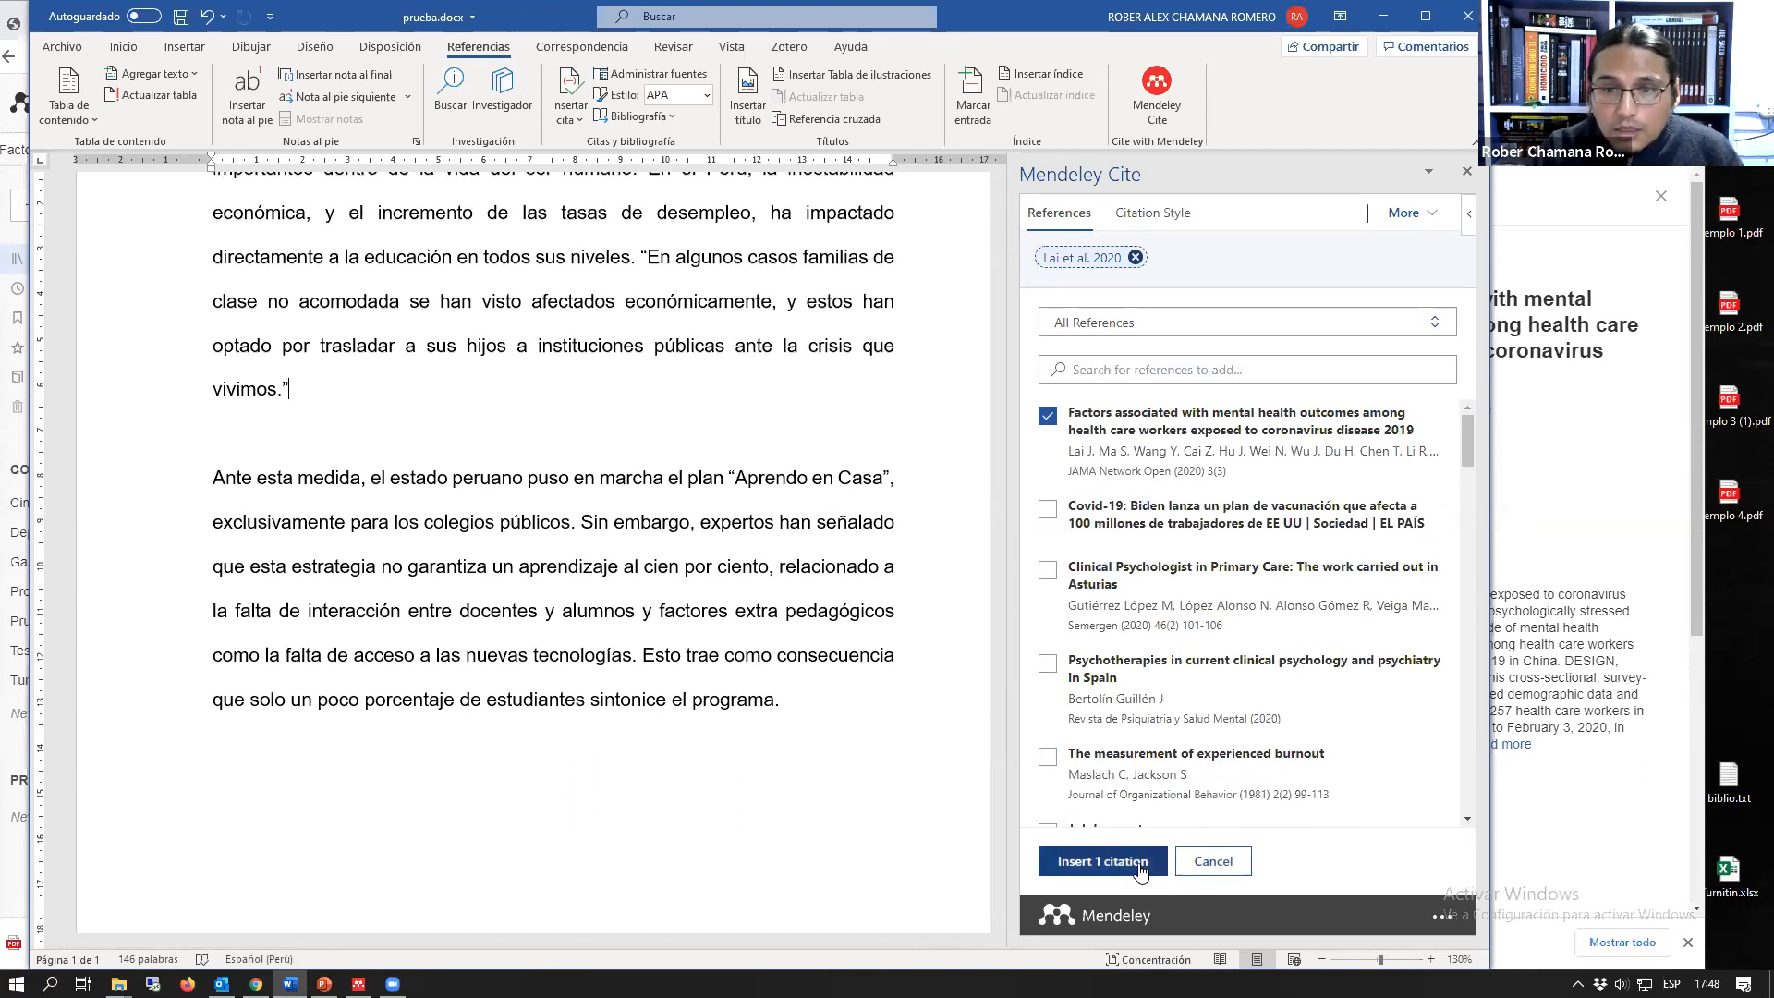
{"action": "left_click", "coordinate": [1076, 259]}
{"action": "left_click", "coordinate": [1332, 450]}
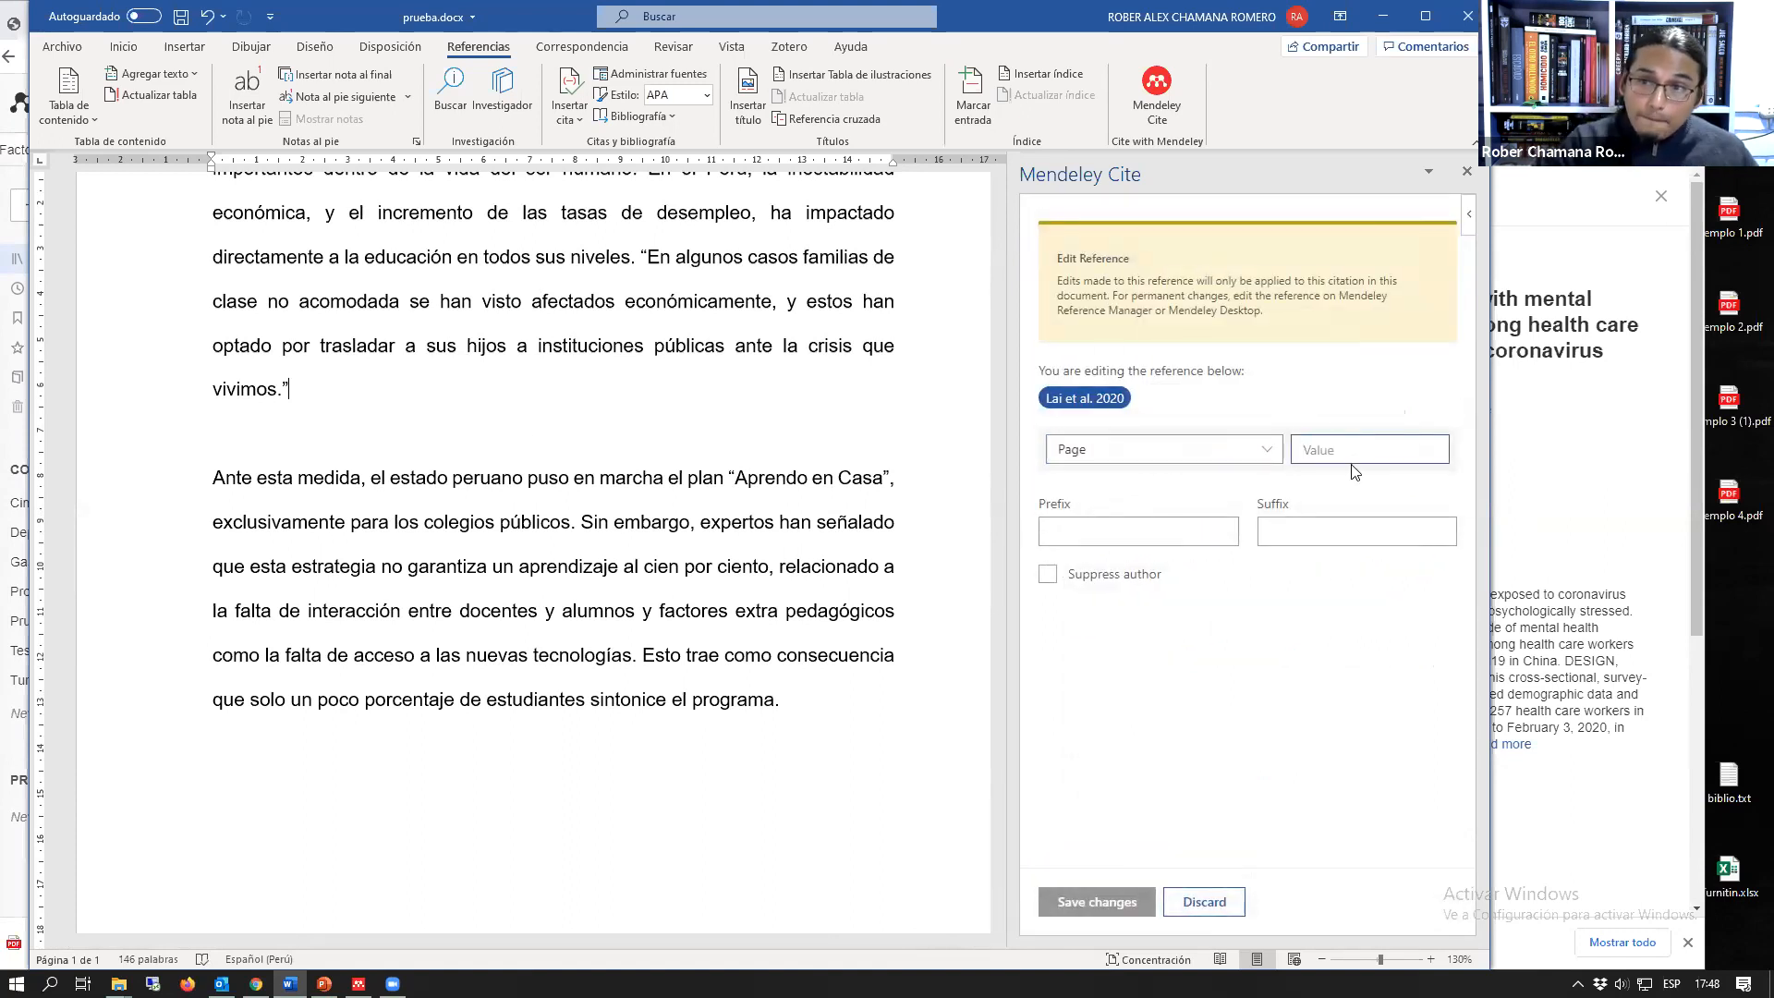
{"action": "type", "text": "20"}
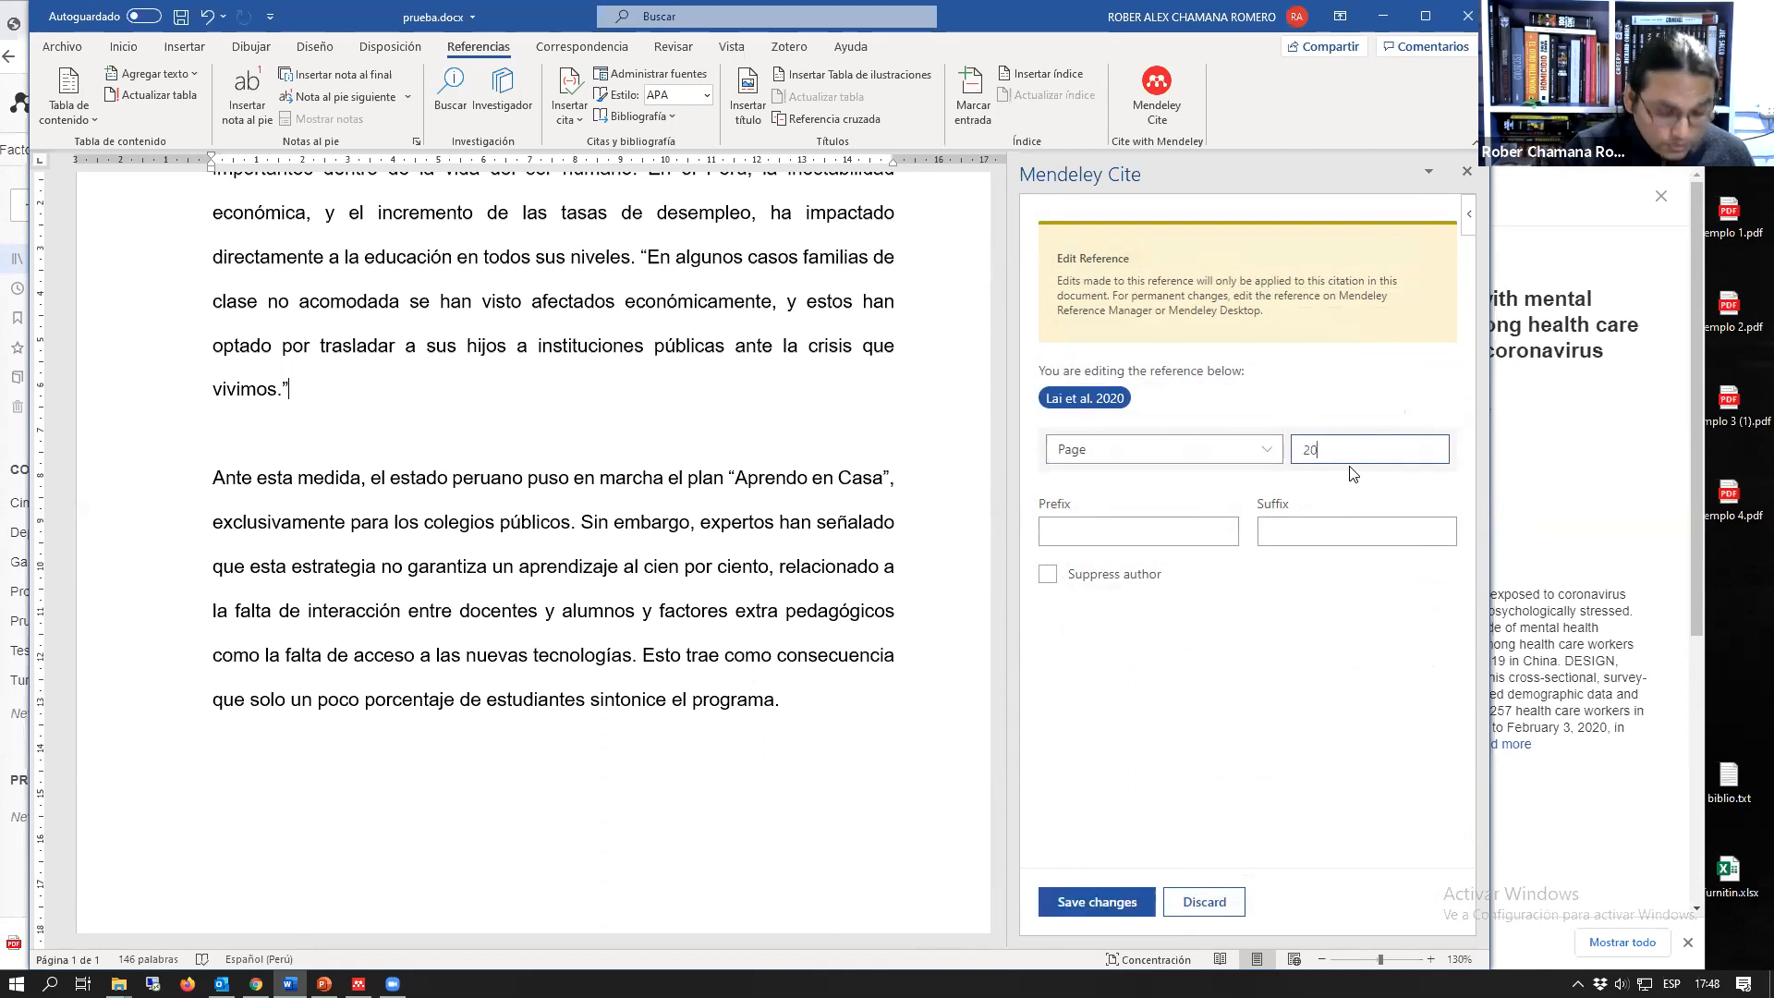
{"action": "left_click", "coordinate": [1104, 903]}
{"action": "left_click", "coordinate": [1104, 861]}
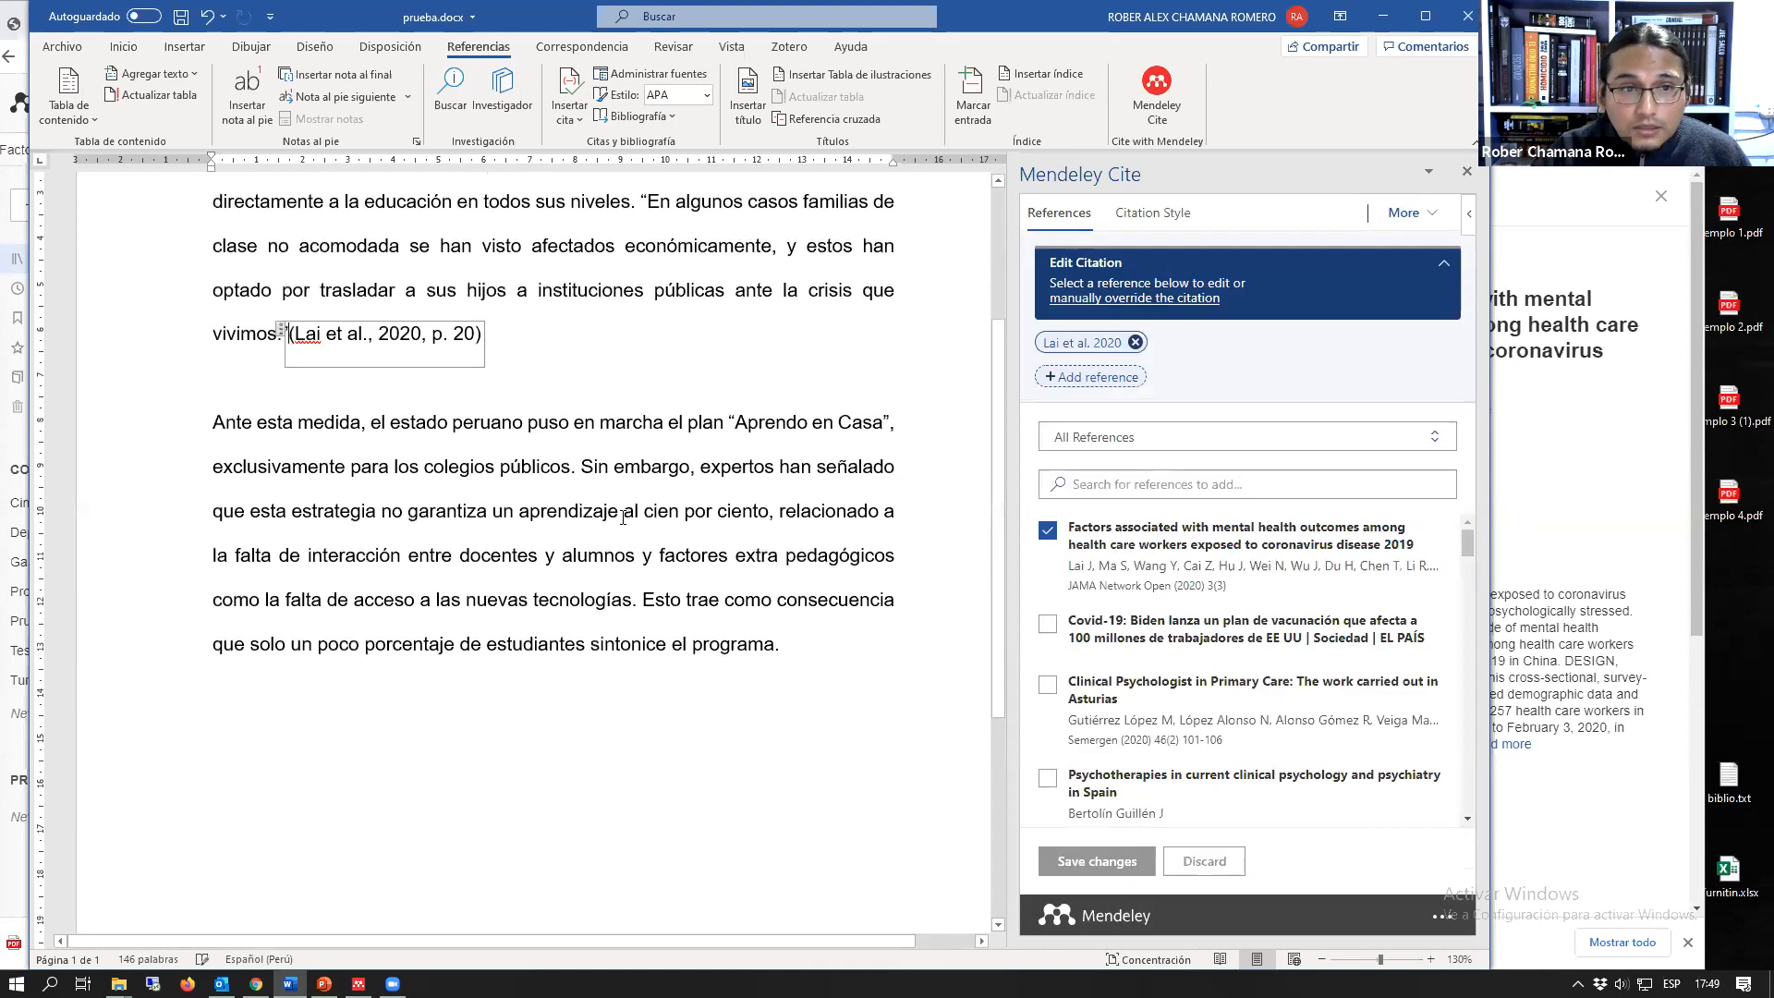
{"action": "left_click", "coordinate": [515, 362]}
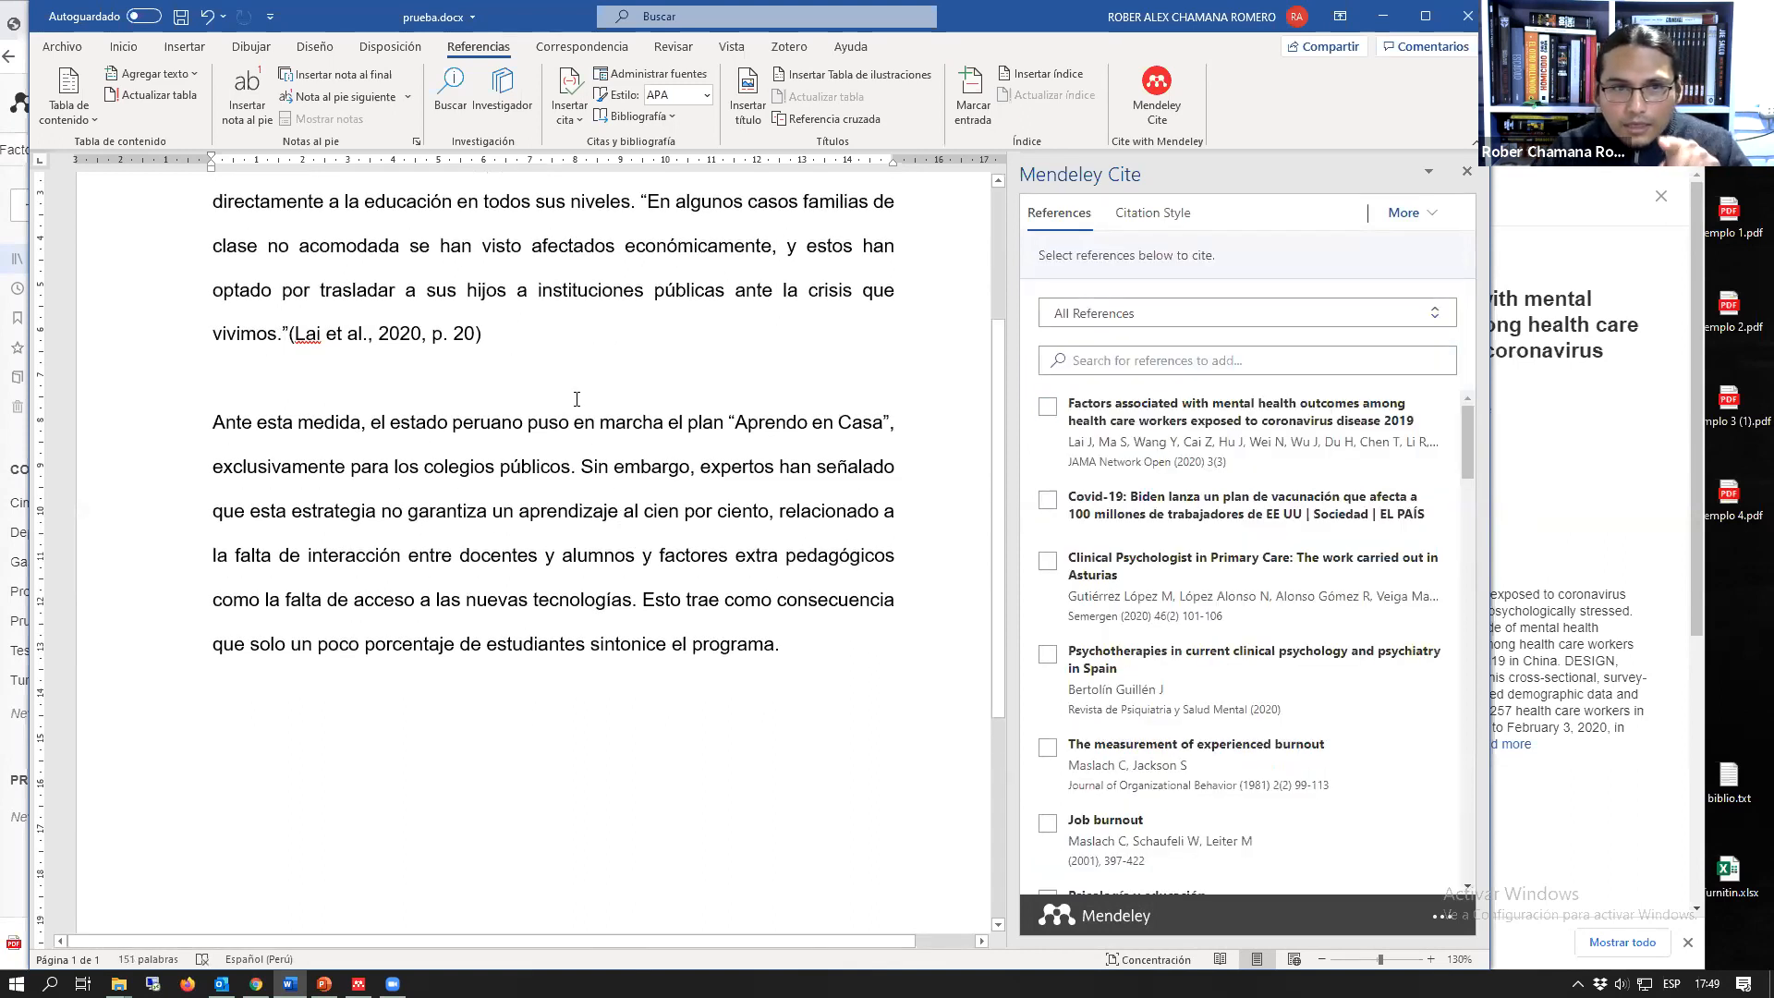
Step: Insert the "Factors associated with mental health outcomes" citation with the author suppressed just before the opening quotation mark
{"action": "scroll", "coordinate": [567, 399], "scroll_direction": "up", "scroll_amount": 1}
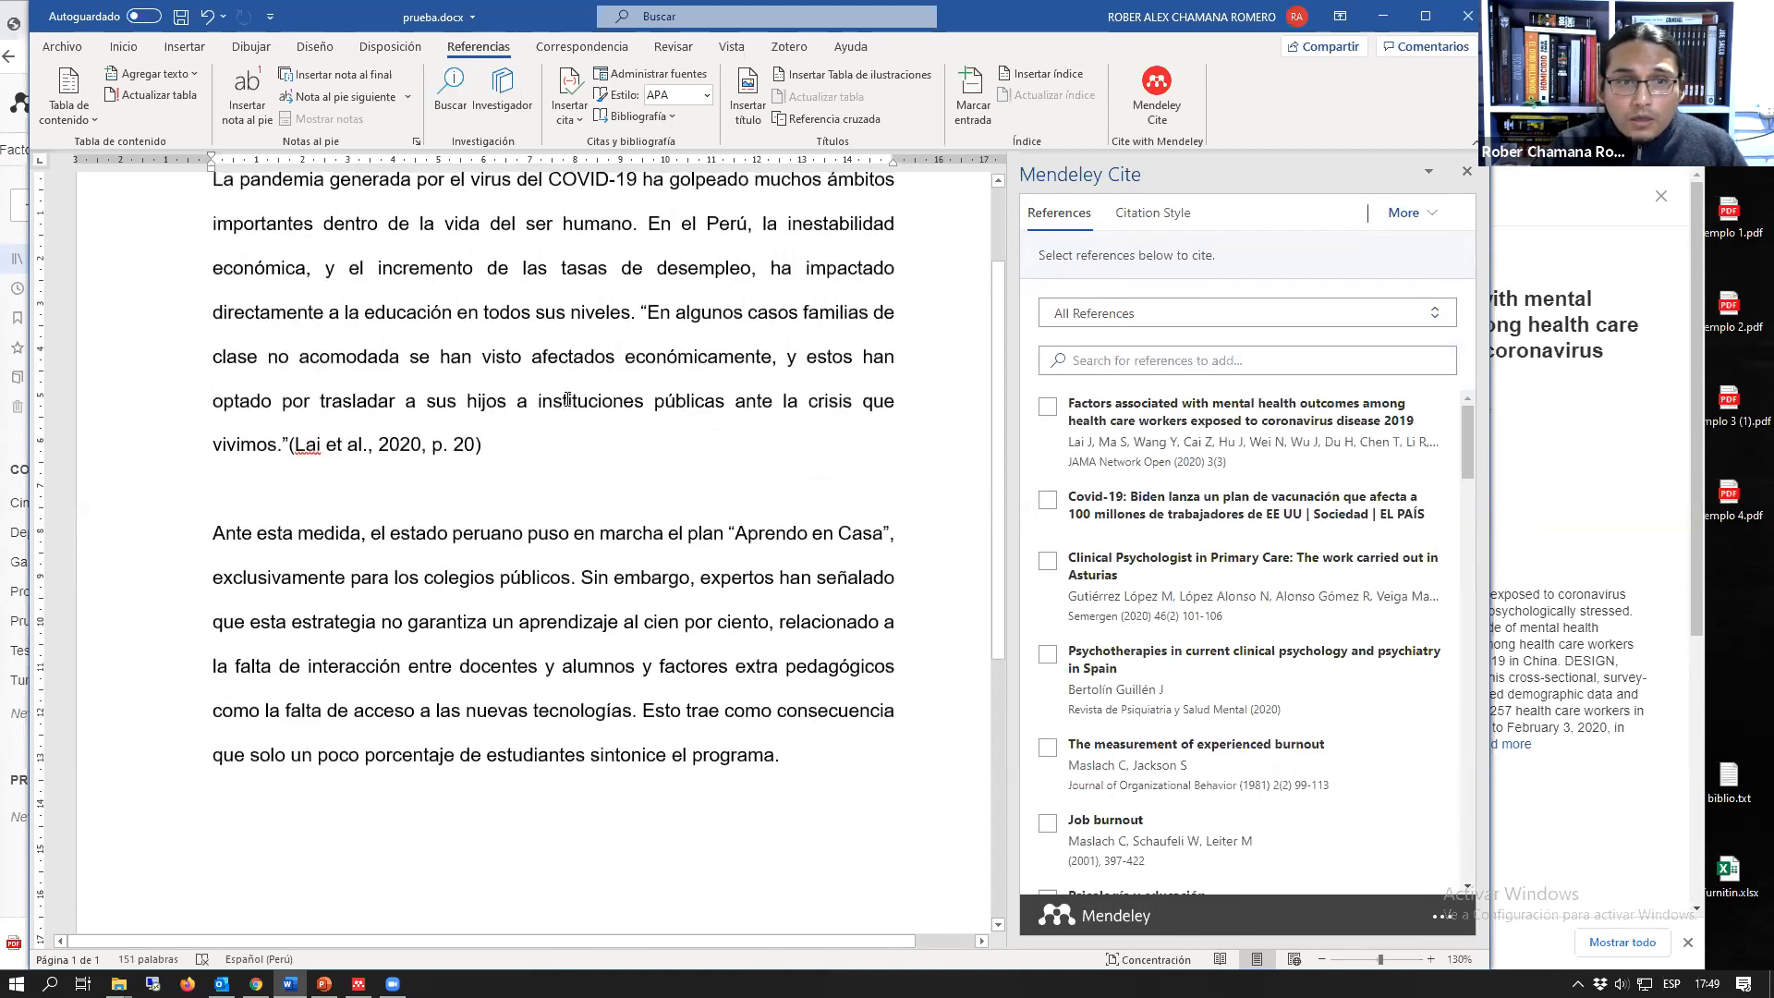
{"action": "scroll", "coordinate": [567, 399], "scroll_direction": "up", "scroll_amount": 1}
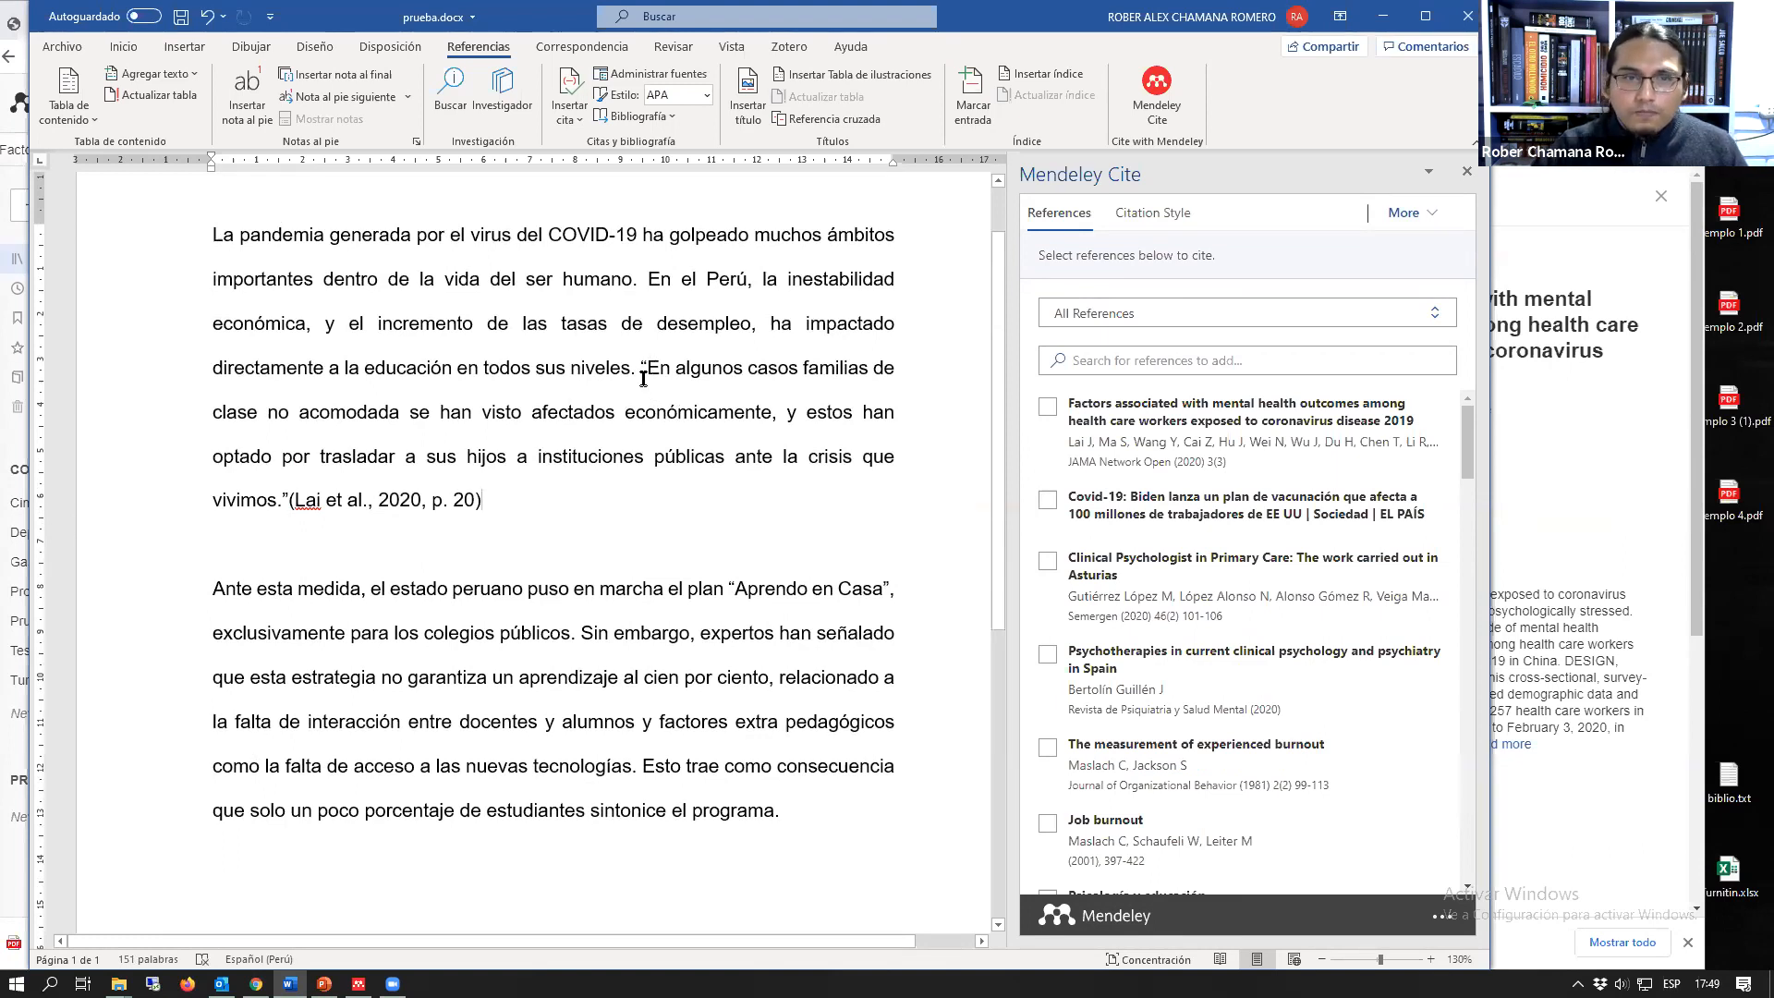
{"action": "left_click", "coordinate": [1050, 409]}
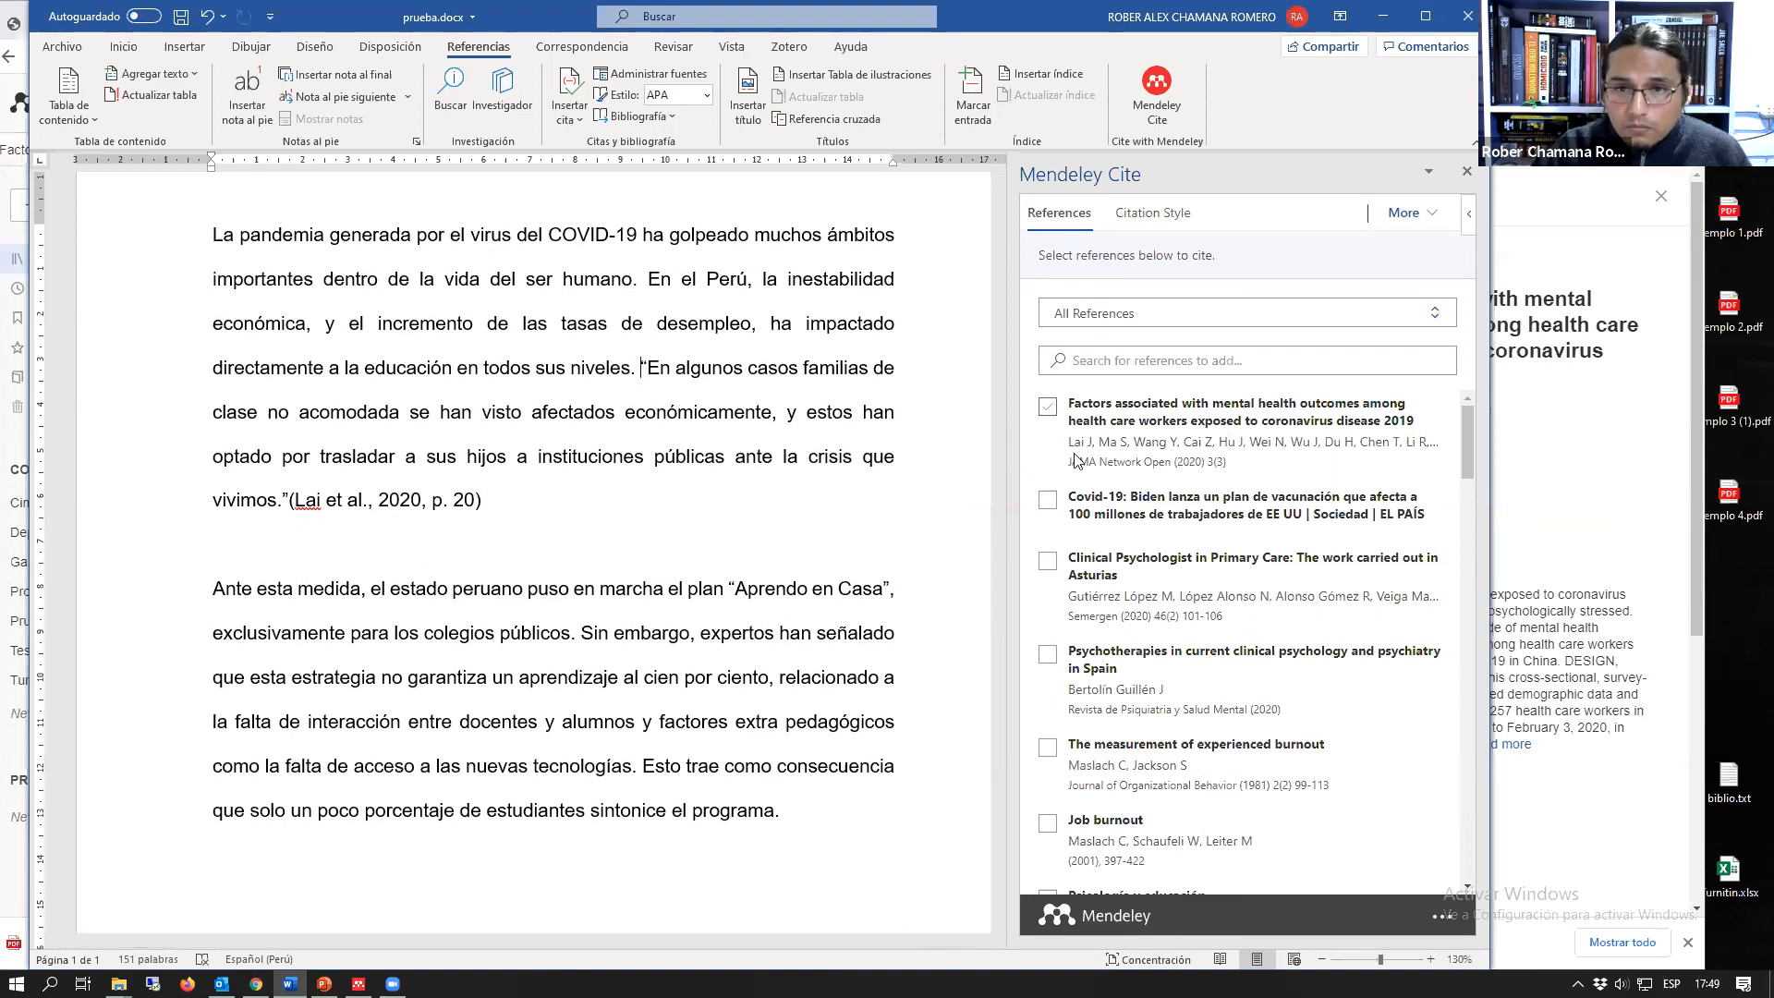
{"action": "left_click", "coordinate": [1083, 262]}
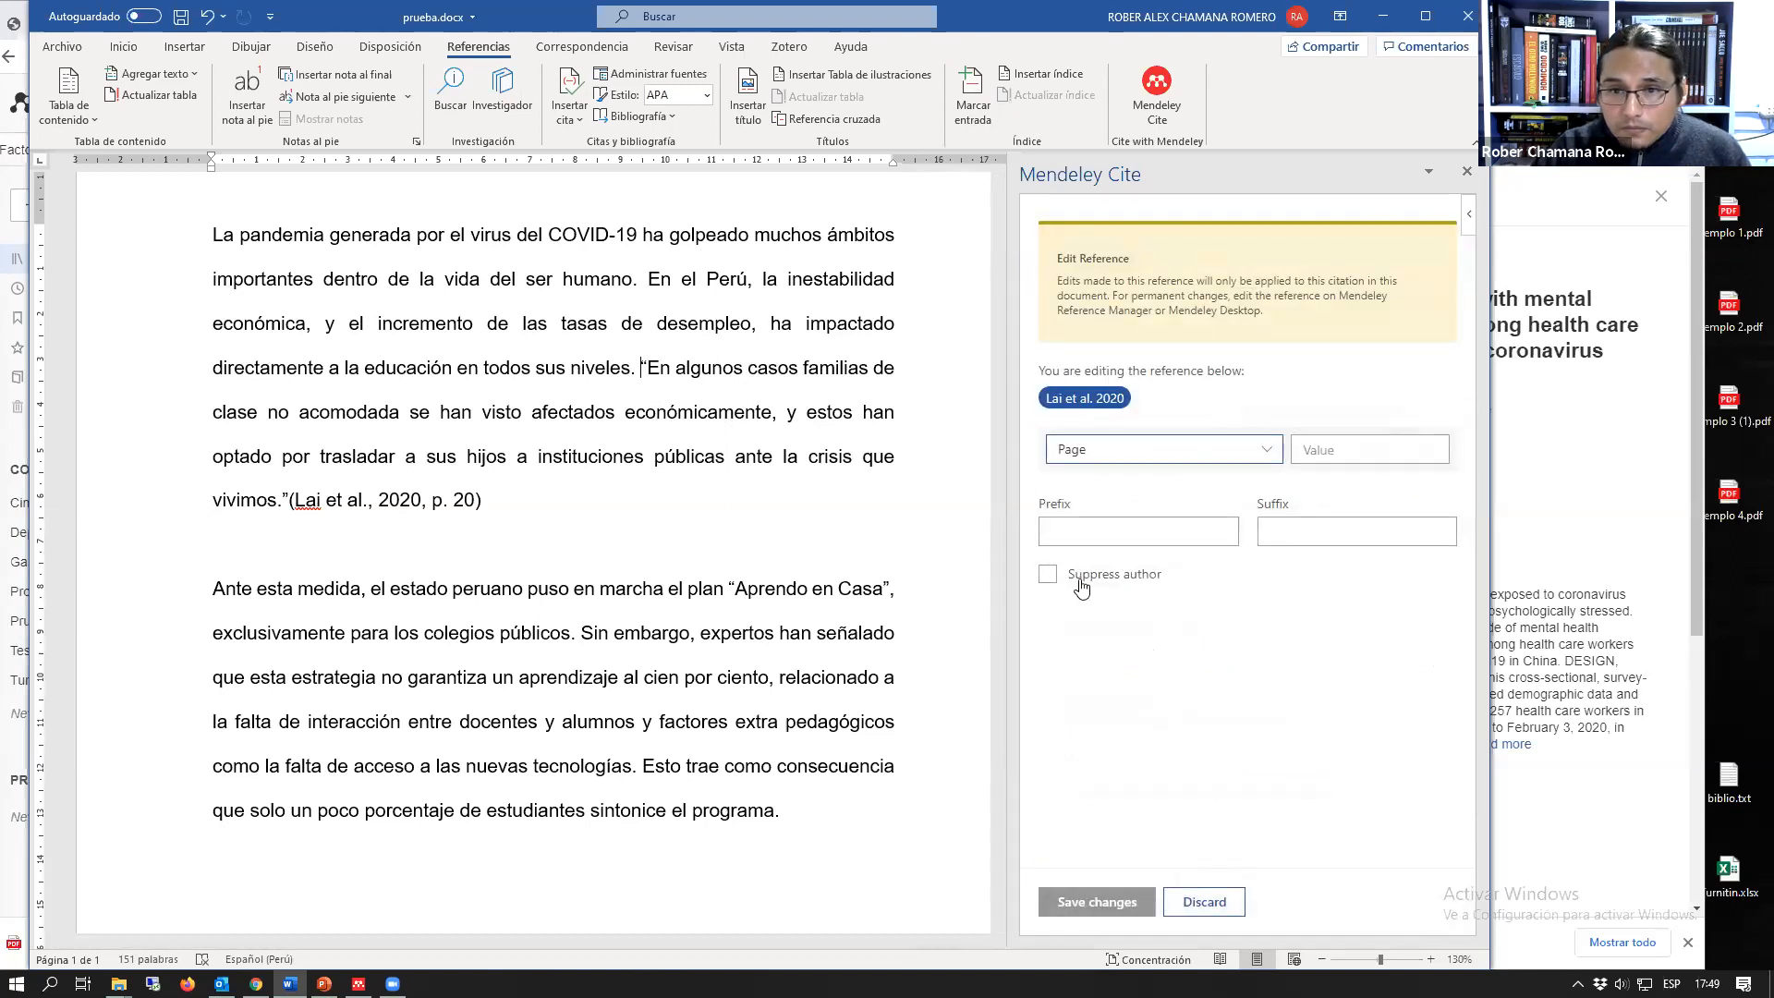
{"action": "left_click", "coordinate": [1047, 574]}
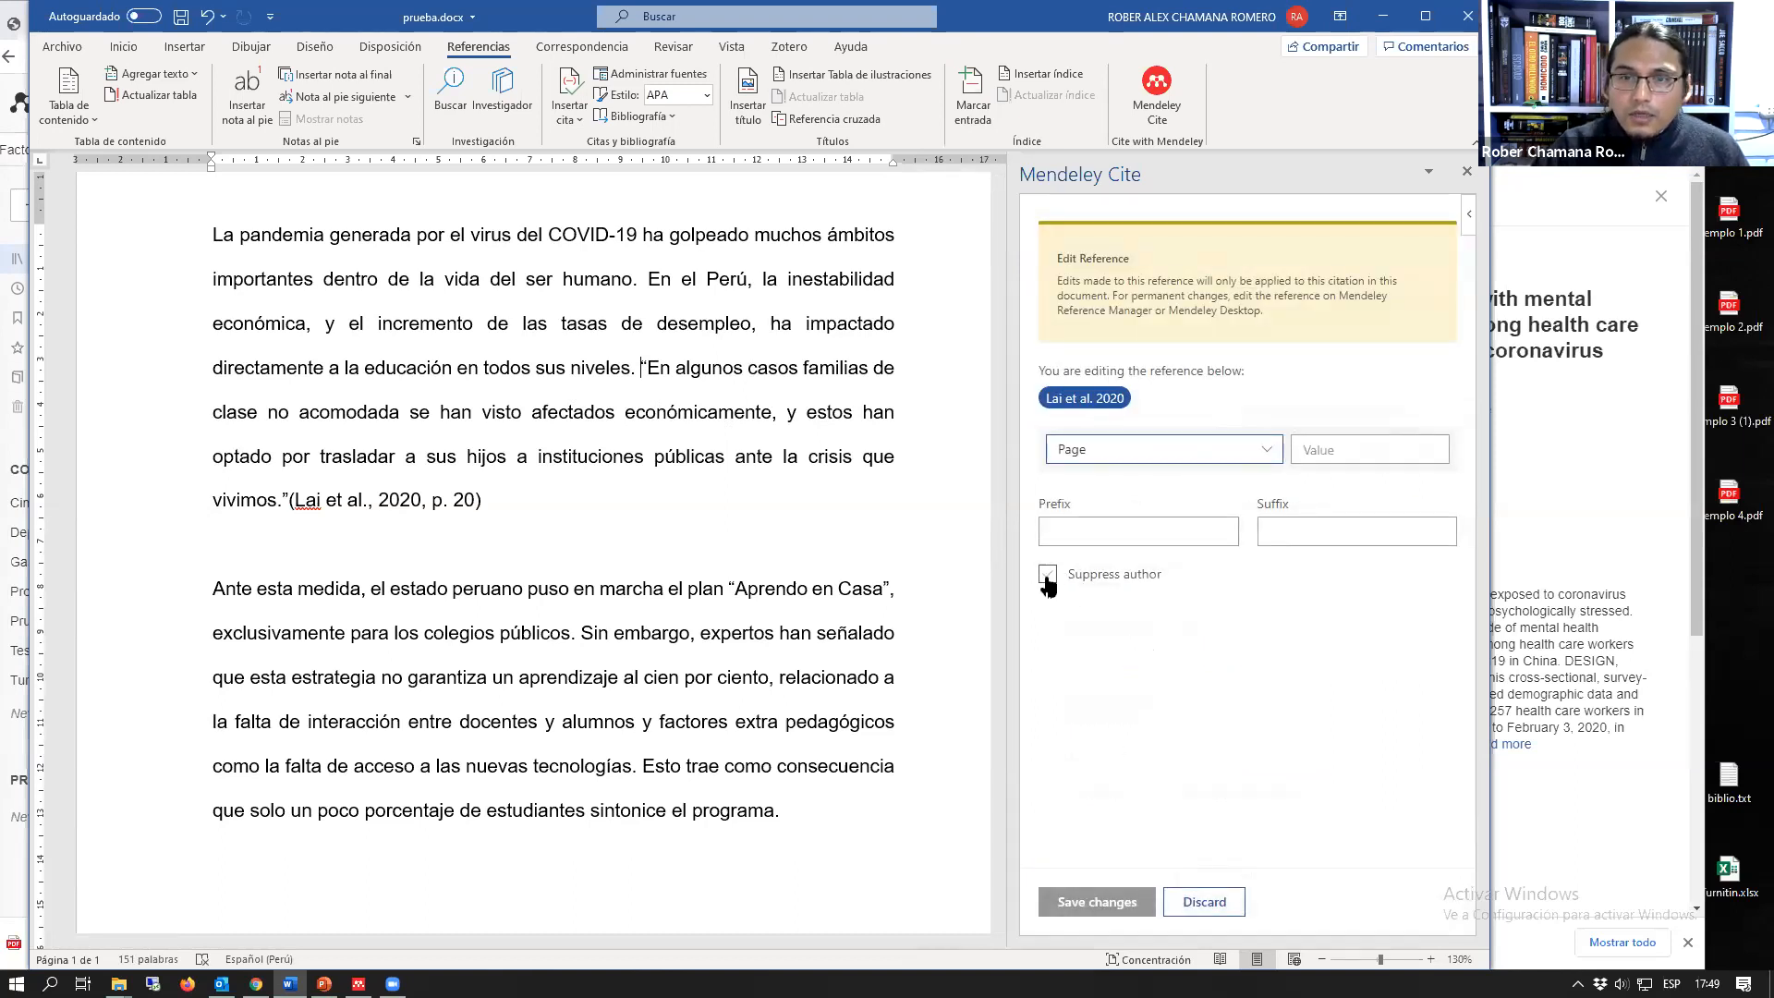
{"action": "left_click", "coordinate": [1048, 574]}
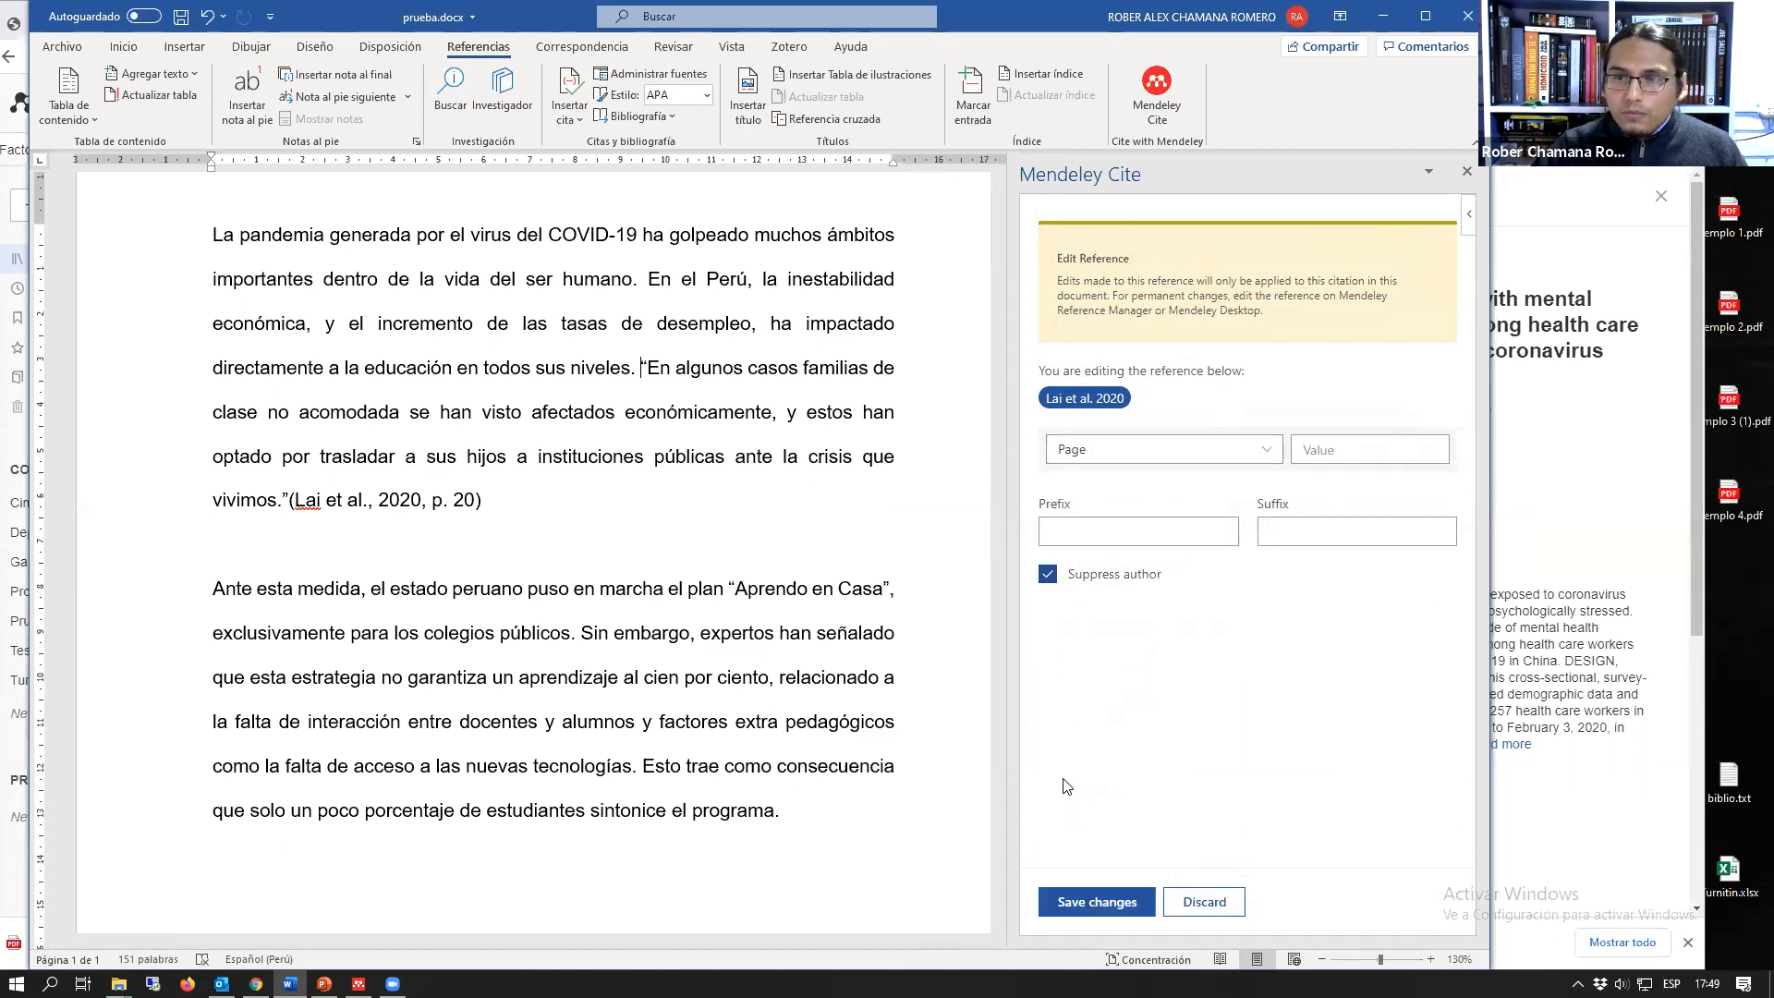
{"action": "left_click", "coordinate": [1091, 896]}
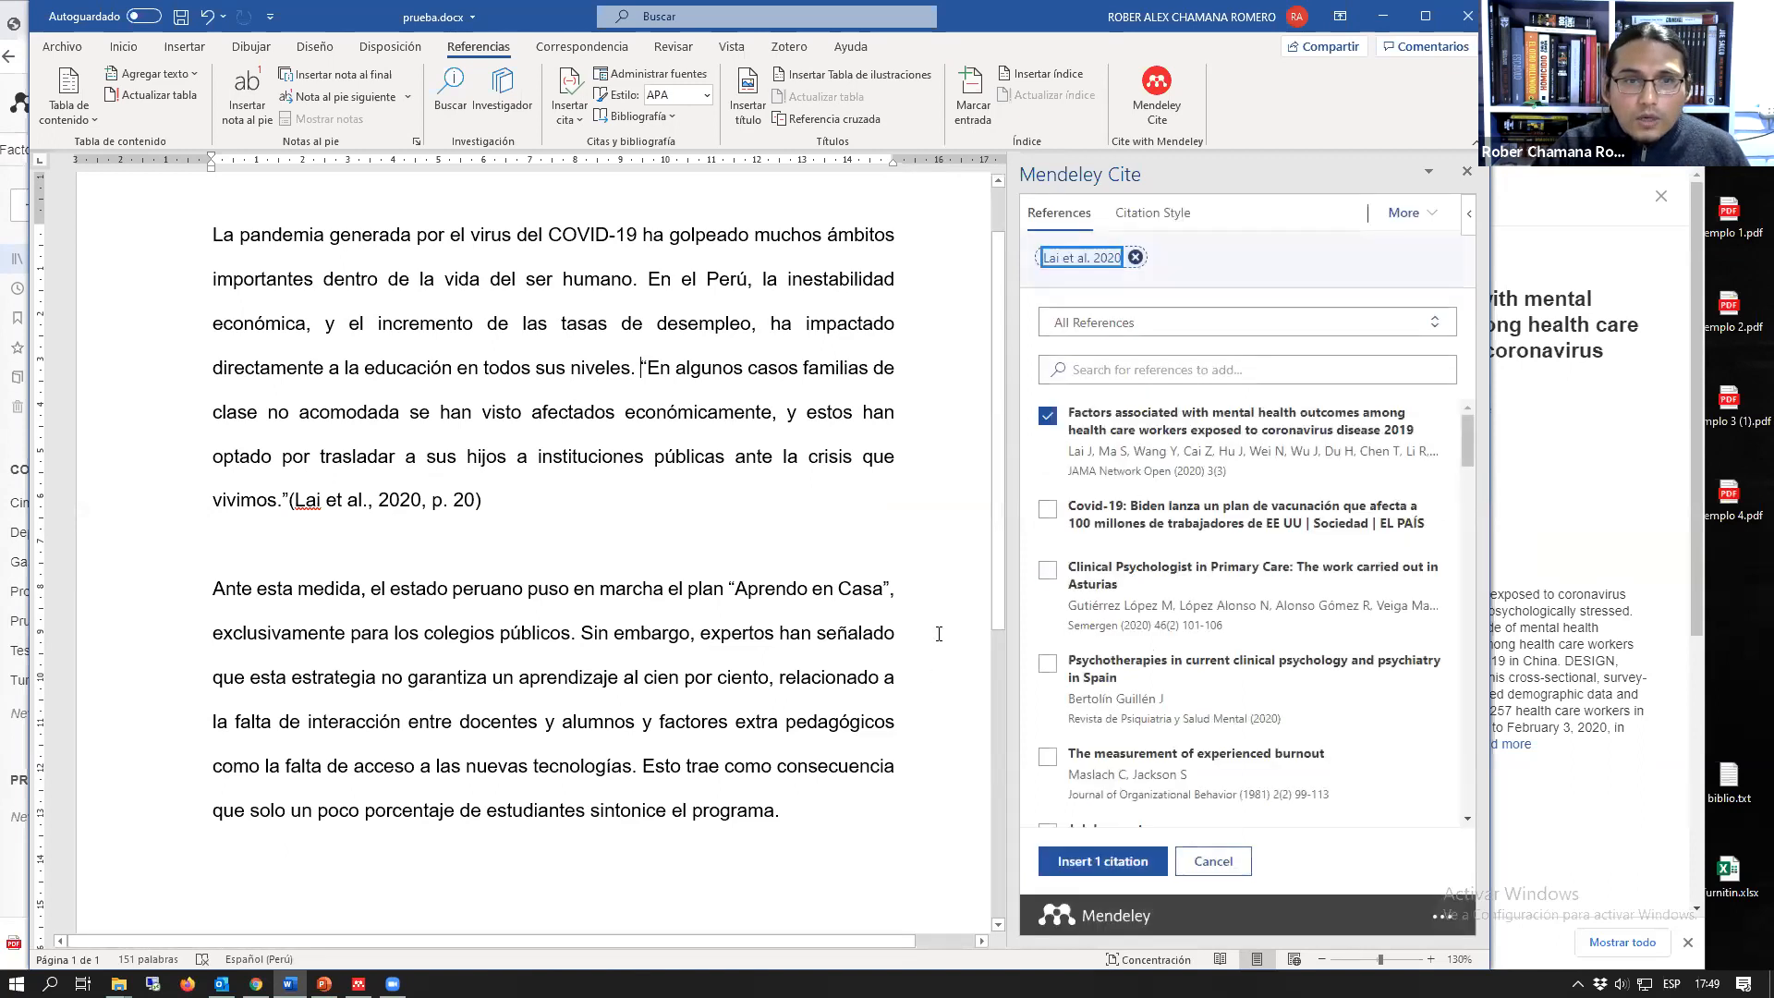
{"action": "left_click", "coordinate": [1072, 861]}
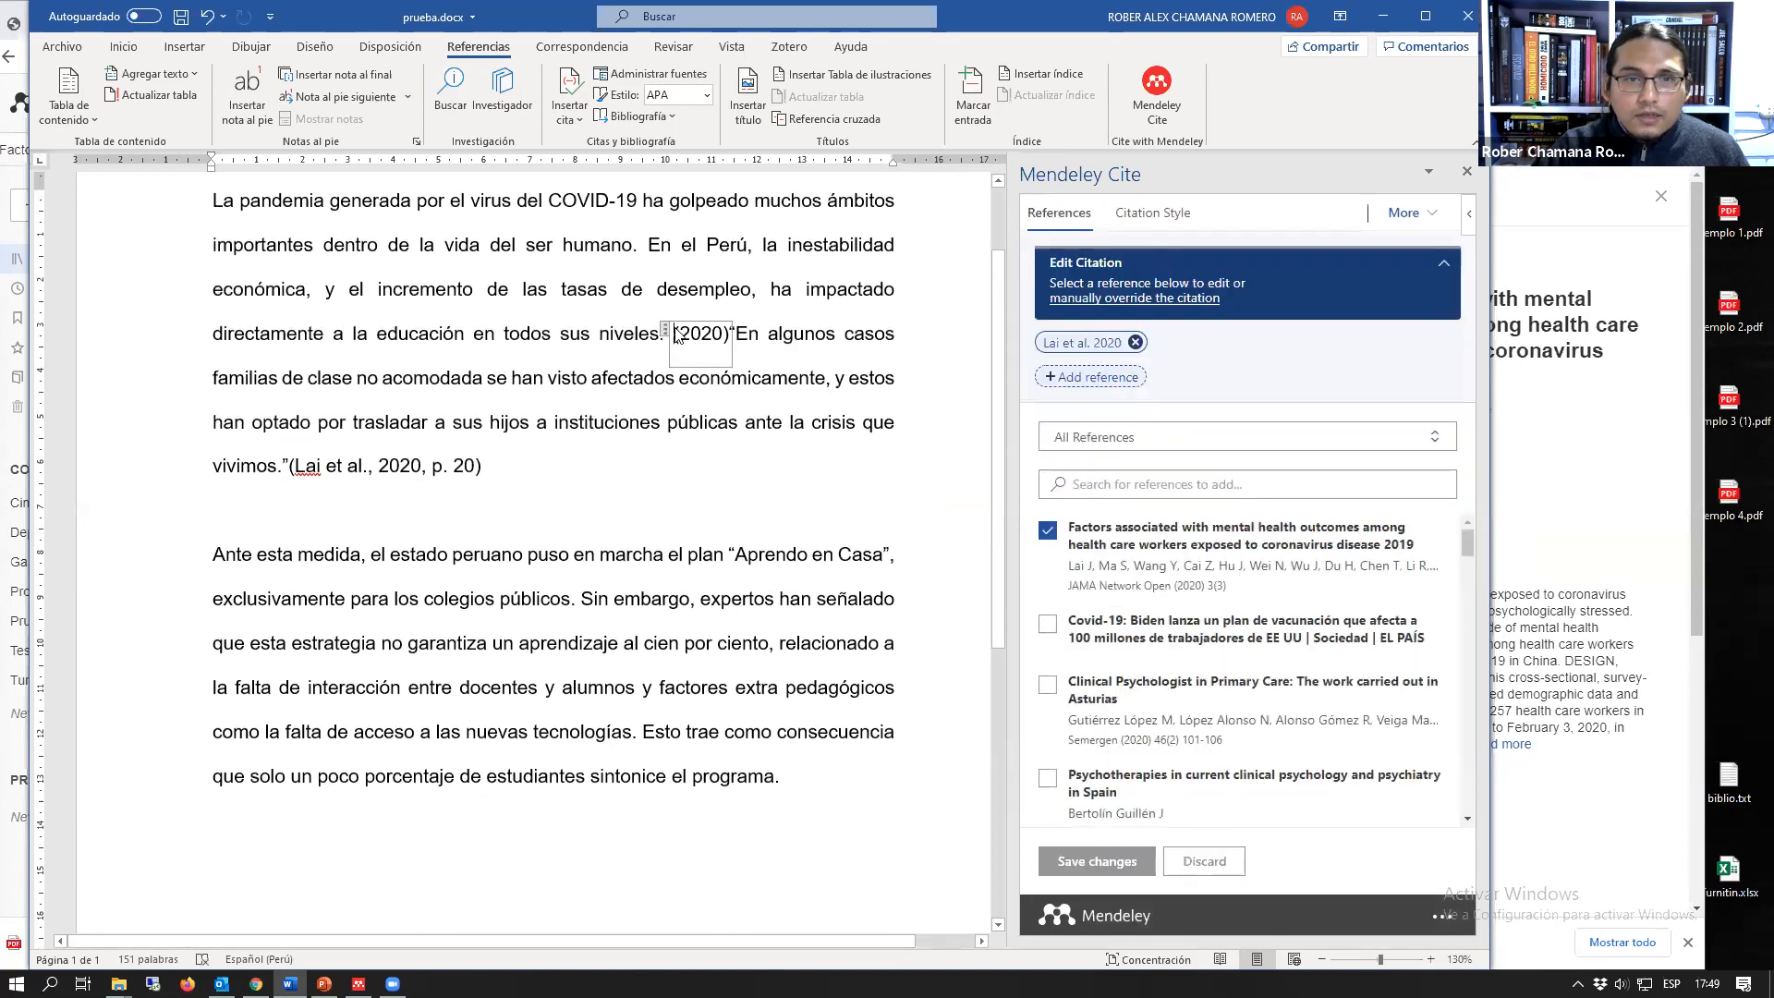
Step: Write "De acuerdo a" followed by the cited author's surname and "et al" before the year-only (2020) citation
{"action": "left_click", "coordinate": [674, 337]}
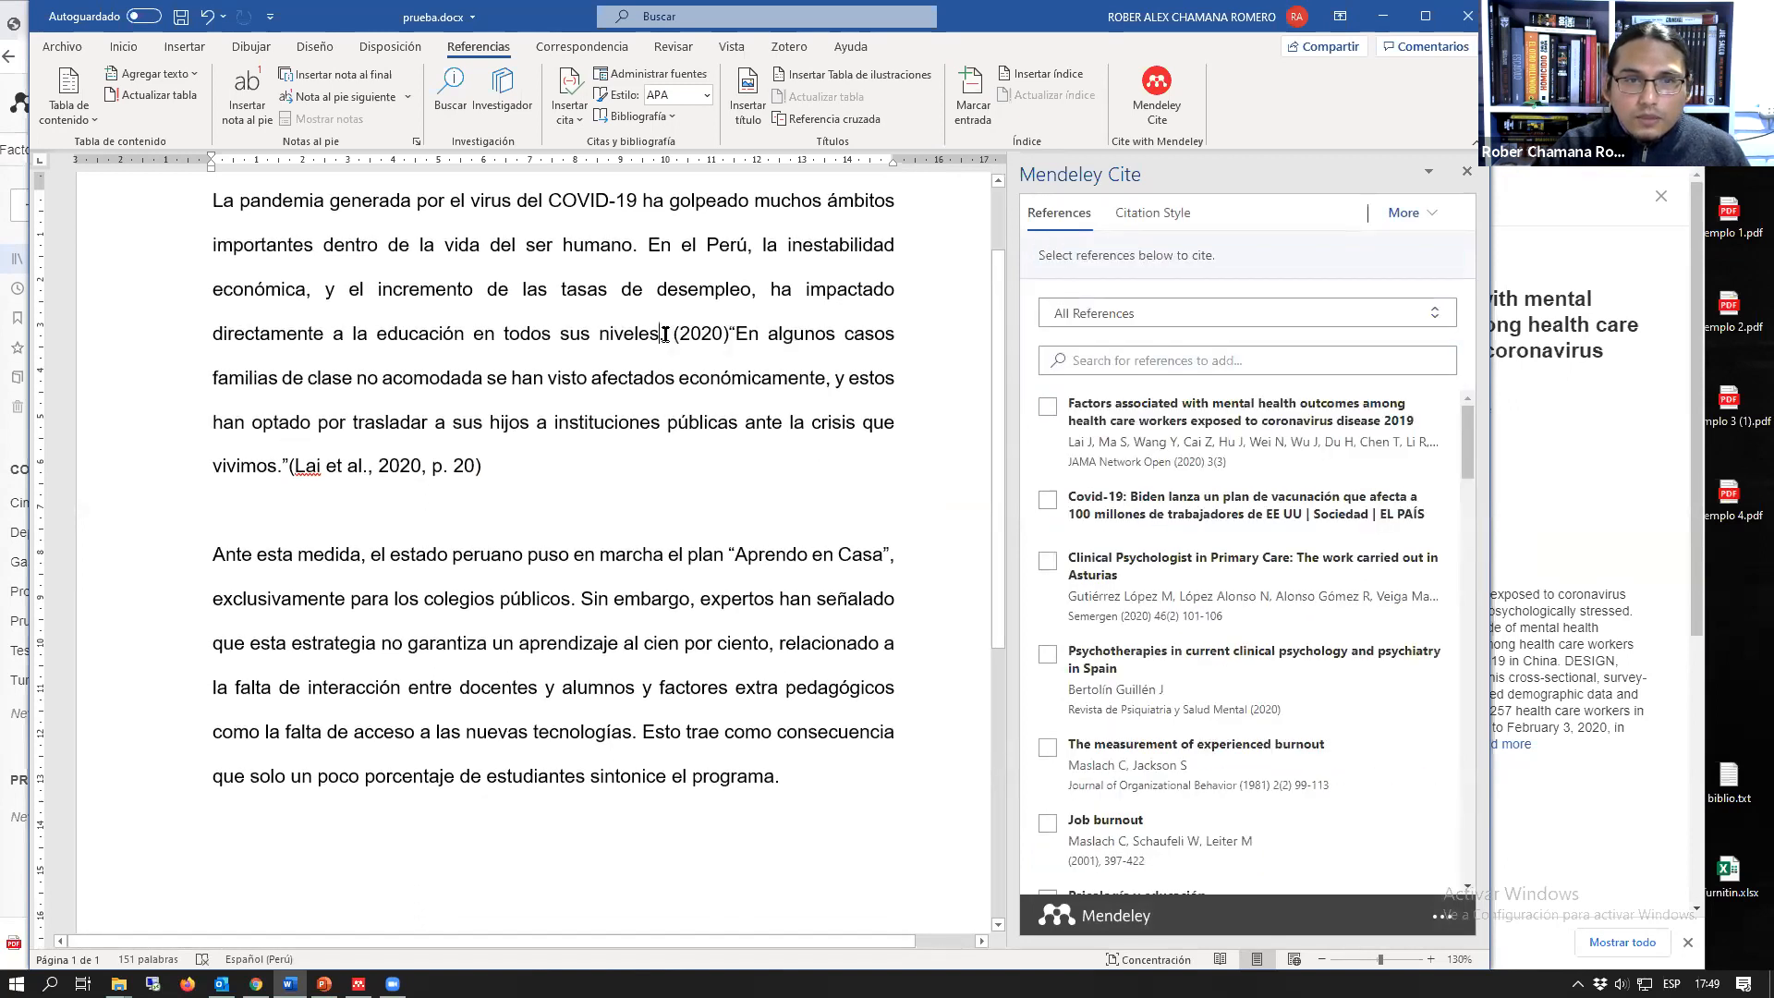
{"action": "key", "text": "Left"}
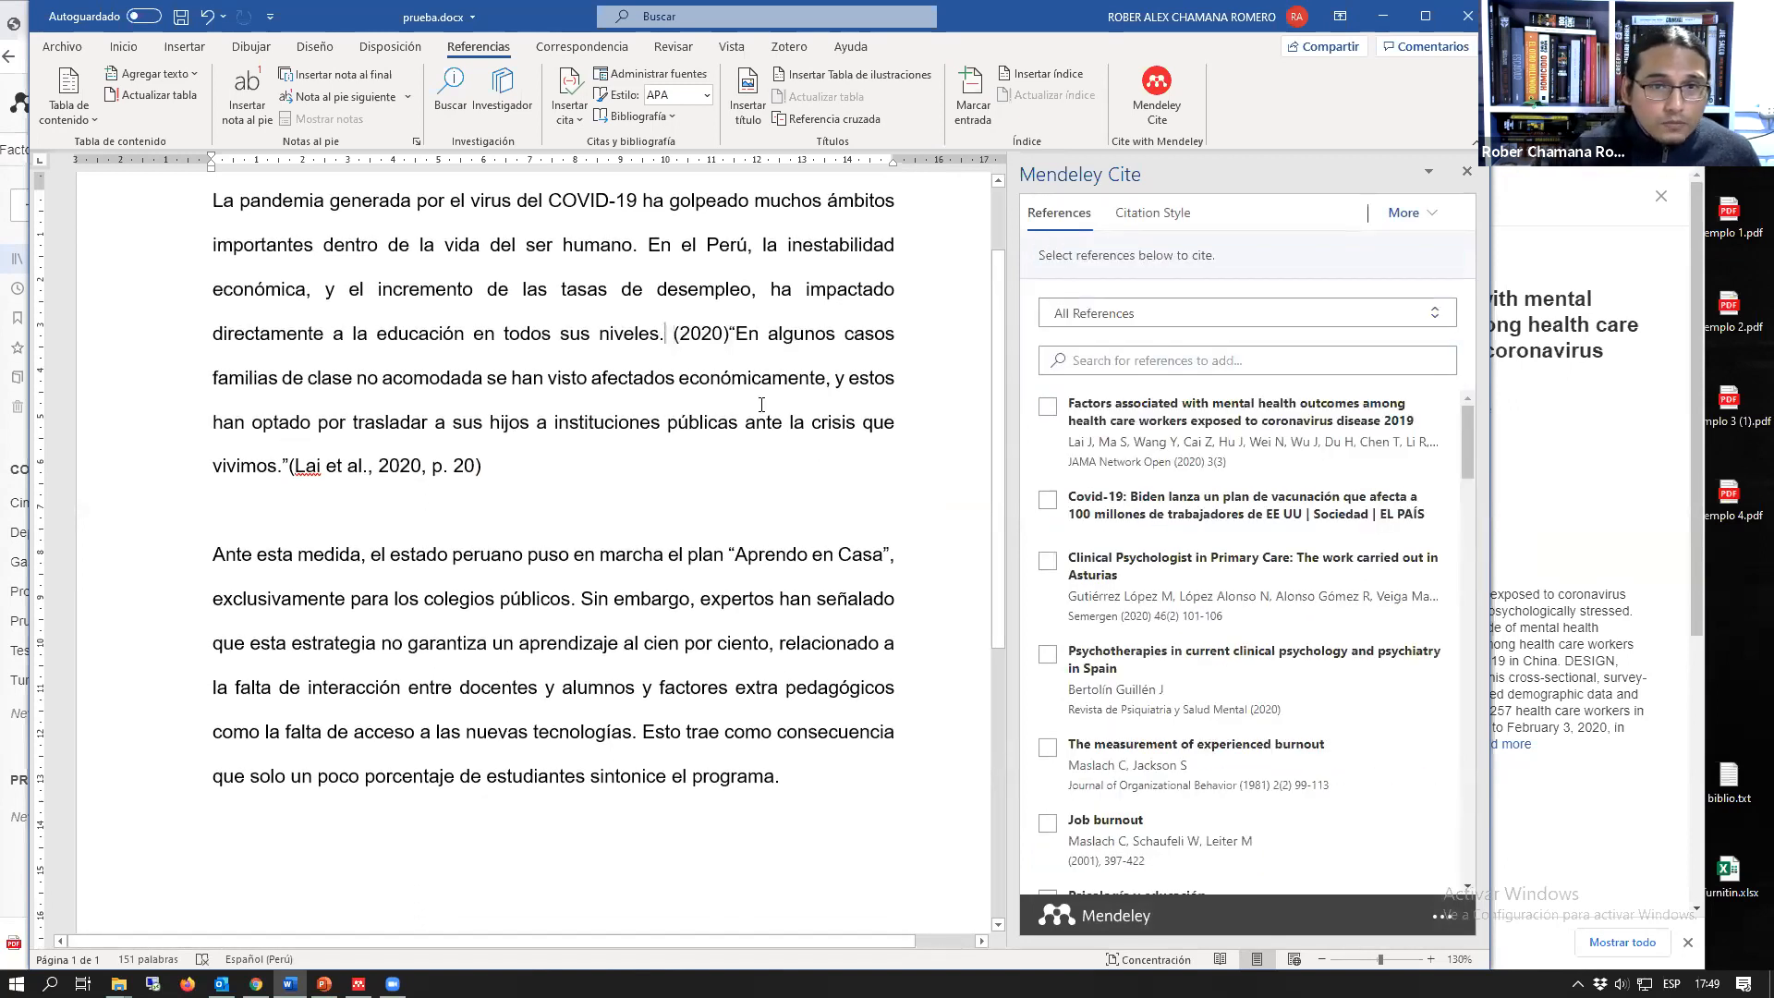
{"action": "type", "text": "De aqcue"}
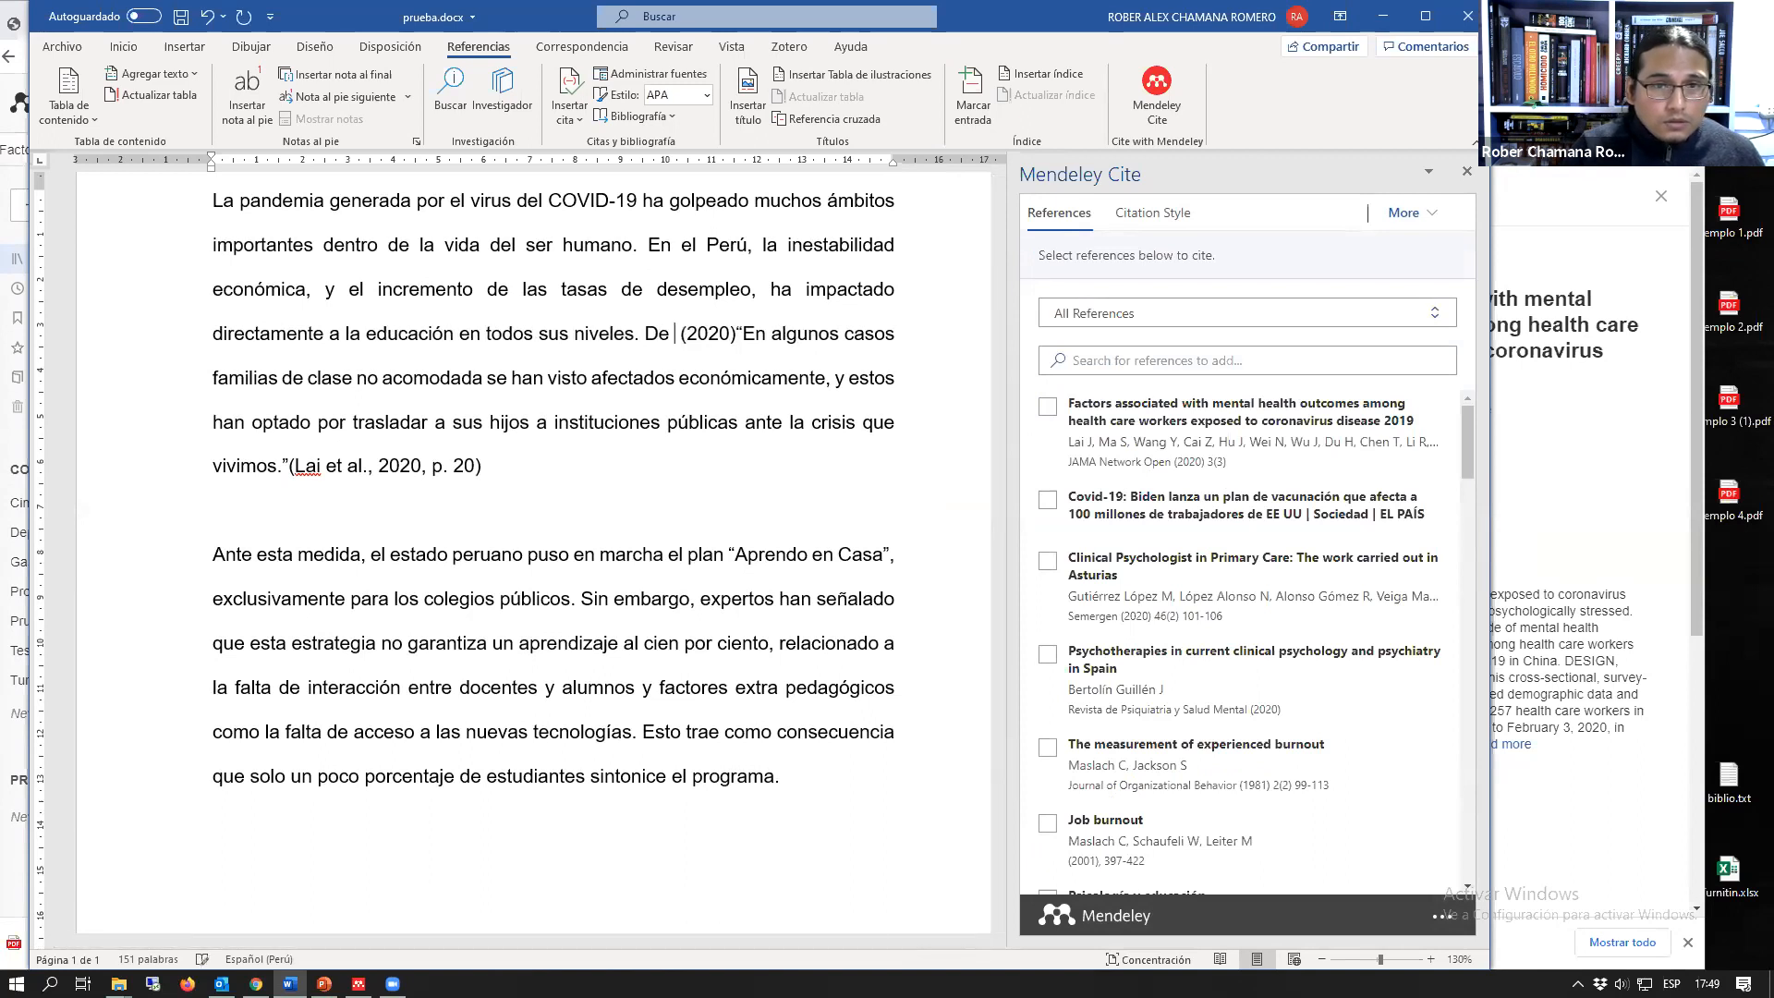
{"action": "key", "text": "BackSpace"}
{"action": "key", "text": "BackSpace"}
{"action": "key", "text": "BackSpace"}
{"action": "key", "text": "BackSpace"}
{"action": "type", "text": "cuerdo a "}
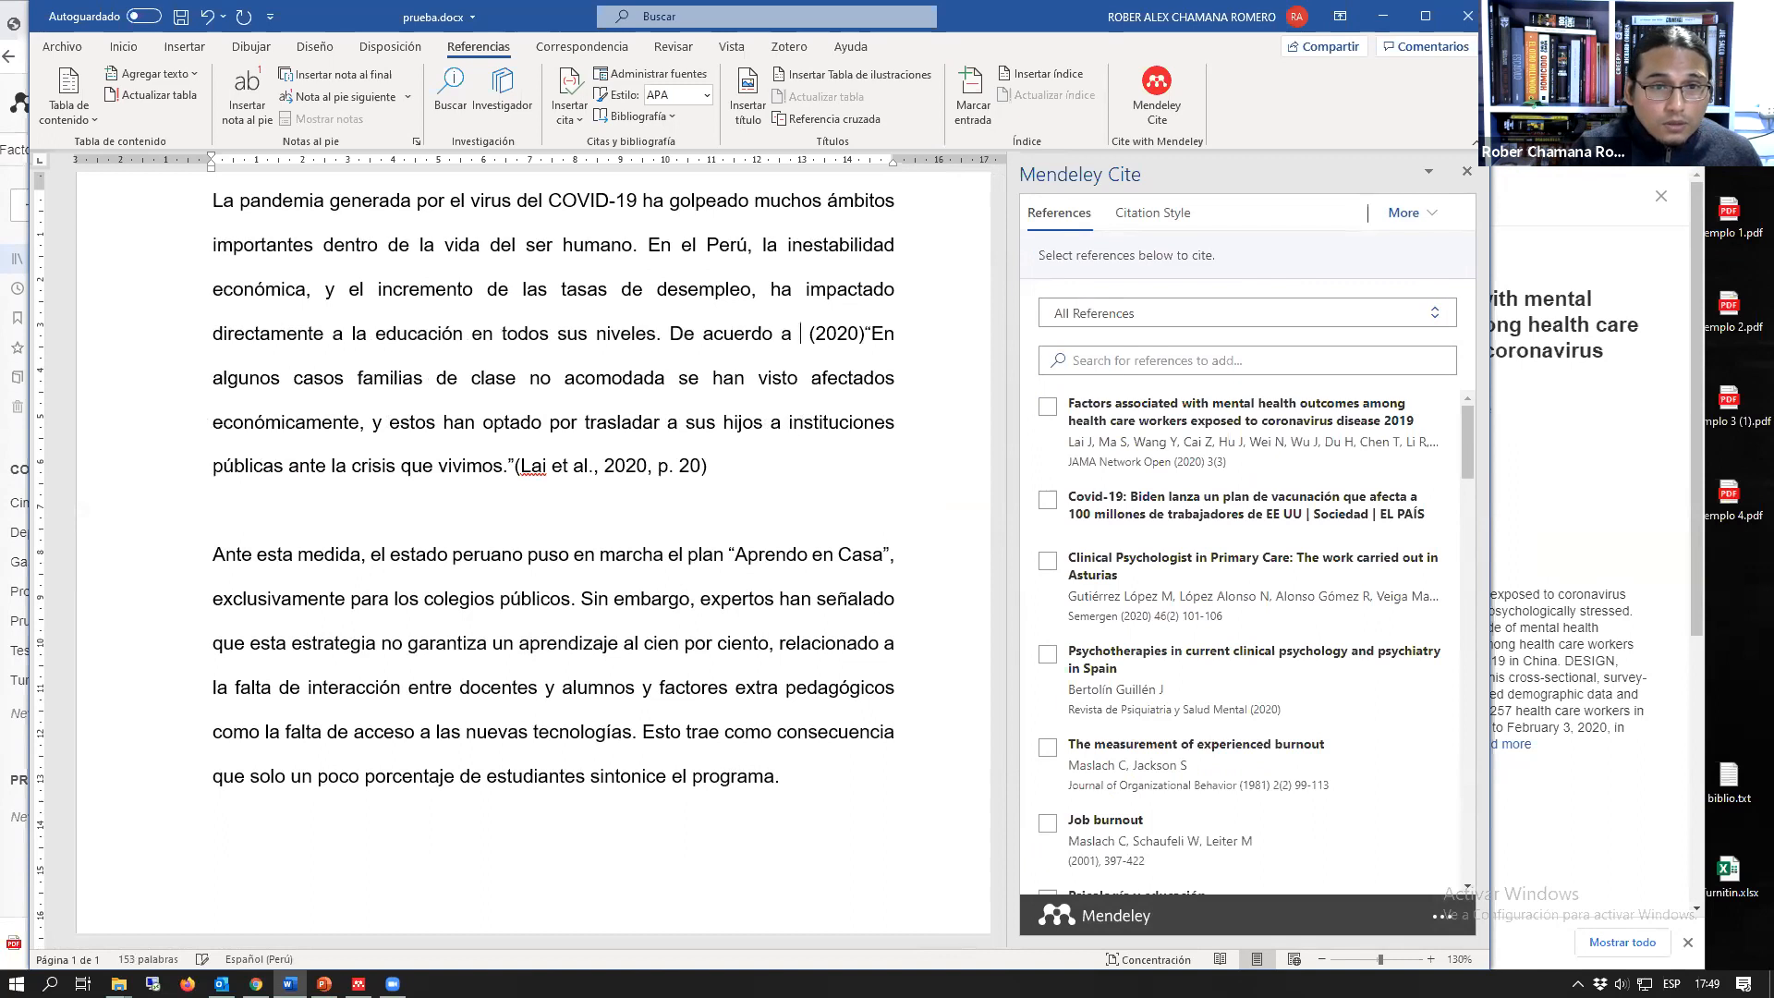
{"action": "type", "text": "Lai Et"}
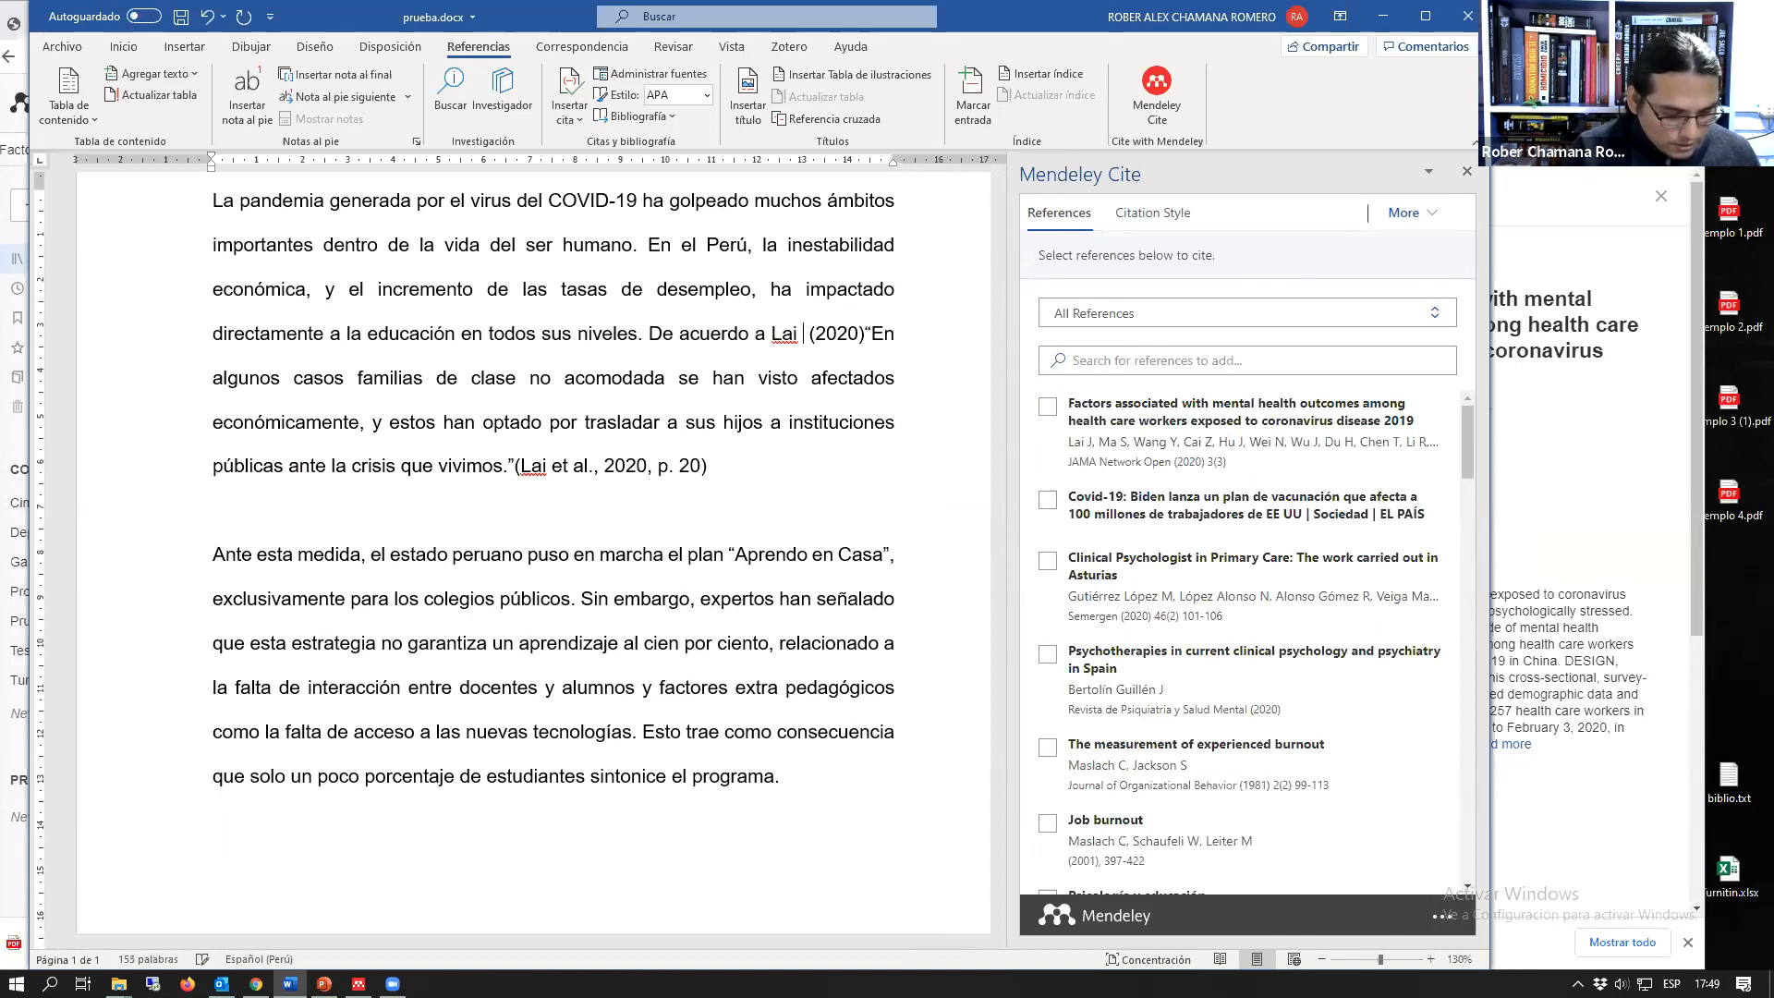
{"action": "key", "text": "BackSpace"}
{"action": "key", "text": "BackSpace"}
{"action": "type", "text": "et al"}
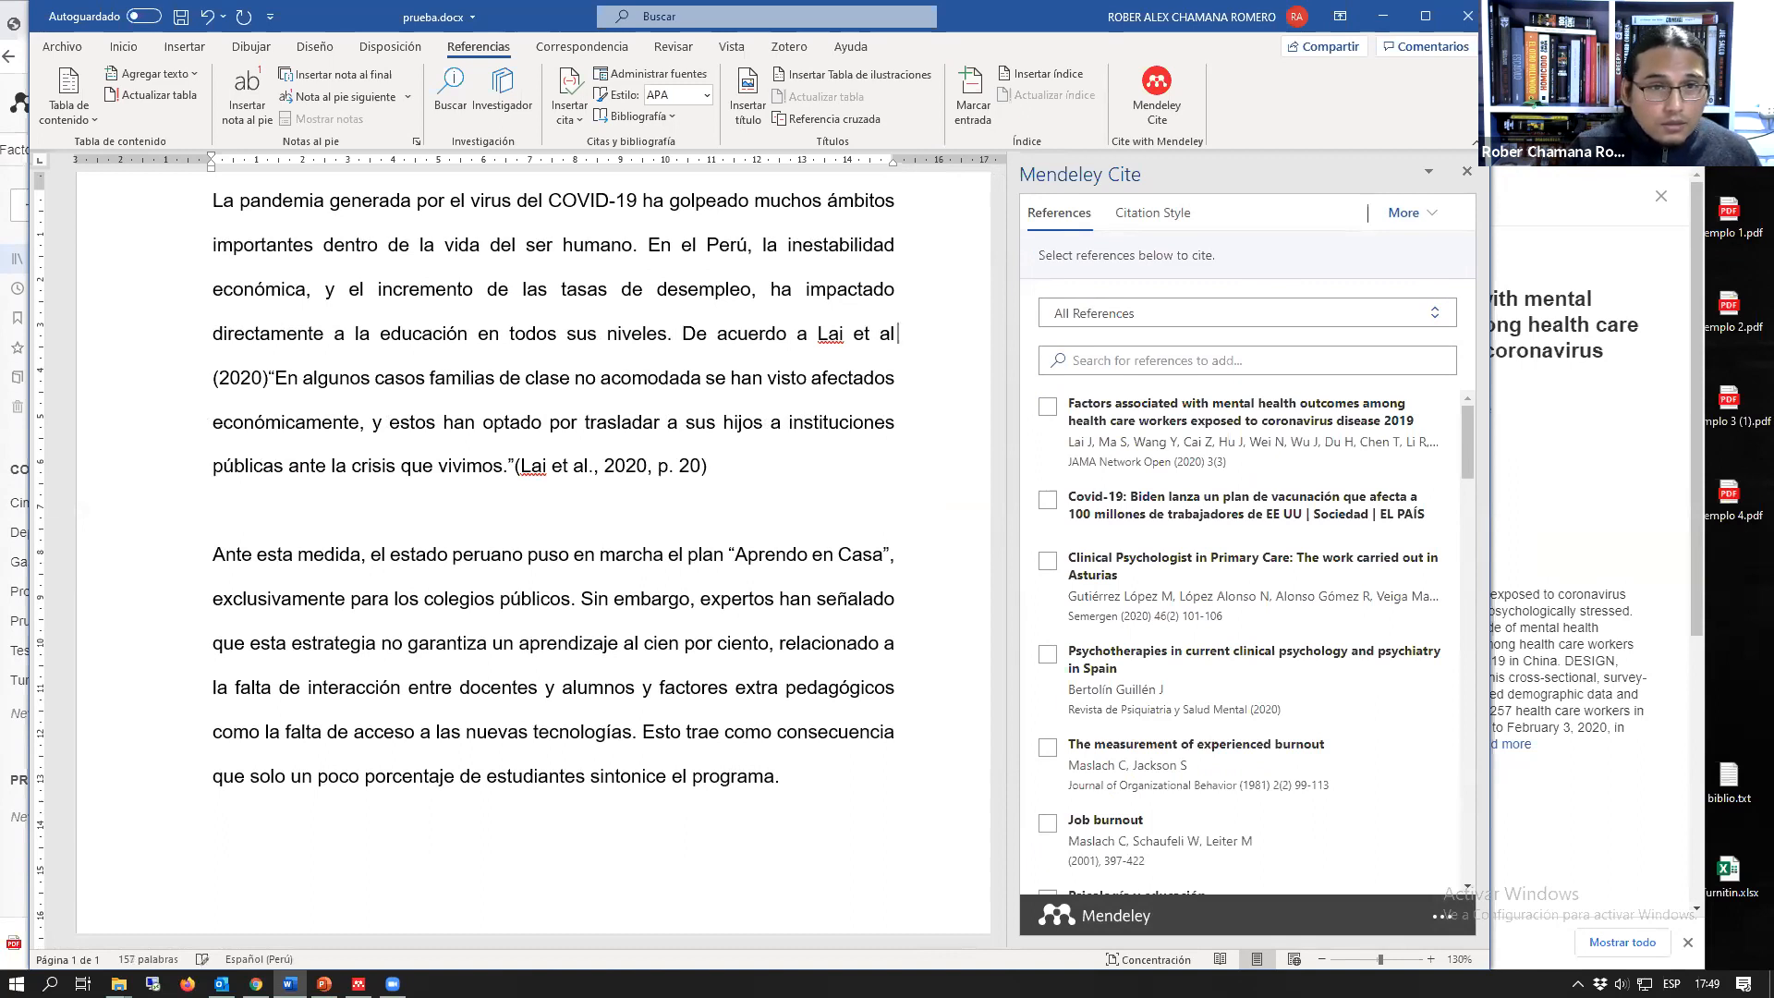
{"action": "left_click", "coordinate": [214, 378]}
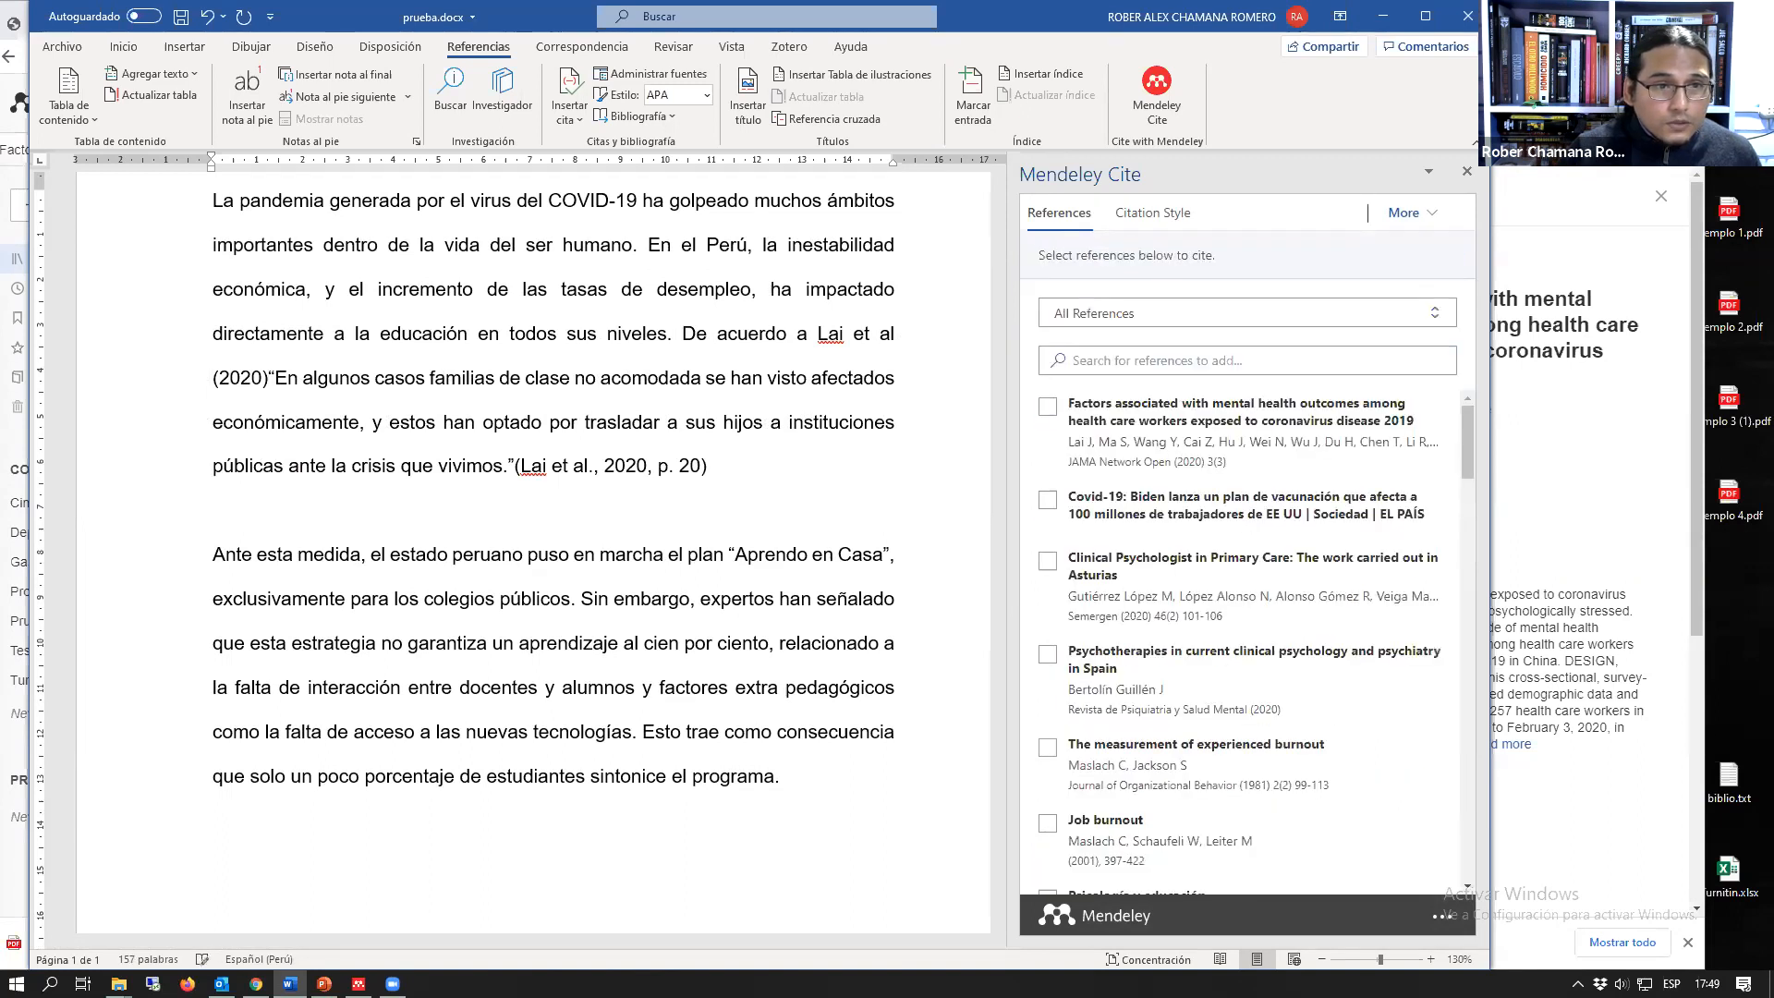
Step: Highlight in yellow the "De acuerdo a" phrase with its (2020) citation and the citation with p. 20 after the quotation
{"action": "left_click_drag", "start_coordinate": [642, 334], "coordinate": [934, 329]}
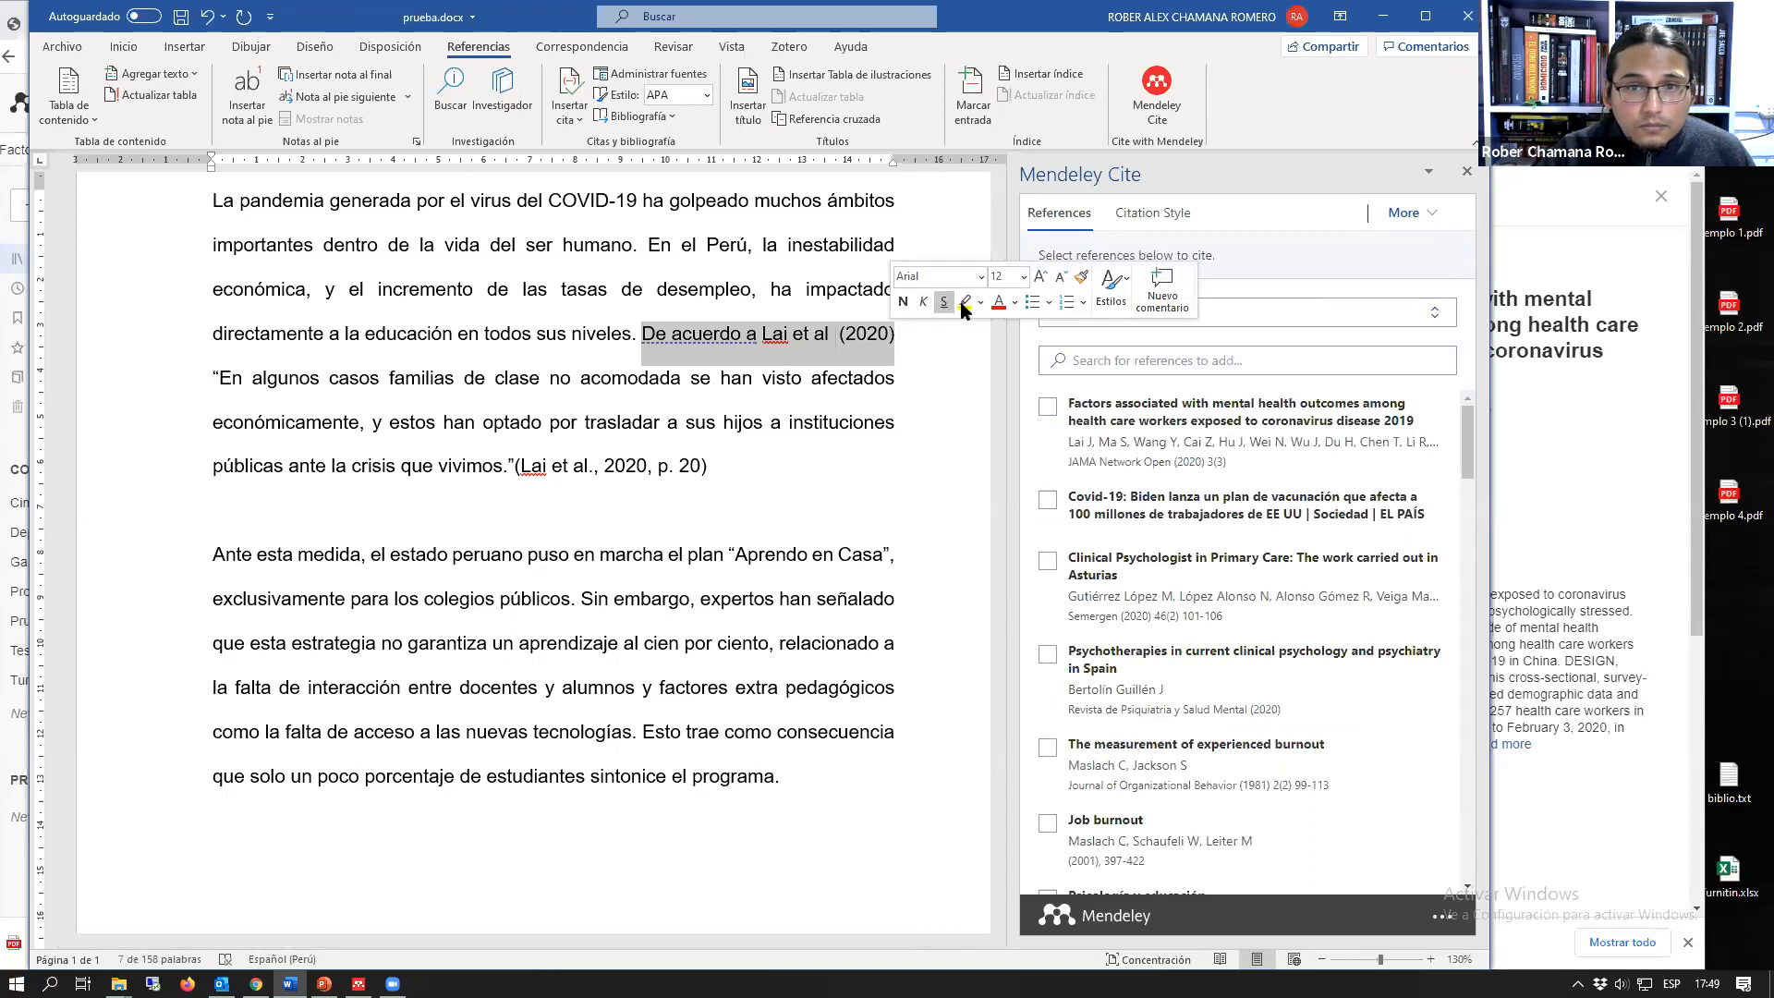
{"action": "left_click", "coordinate": [964, 302]}
{"action": "left_click", "coordinate": [587, 465]}
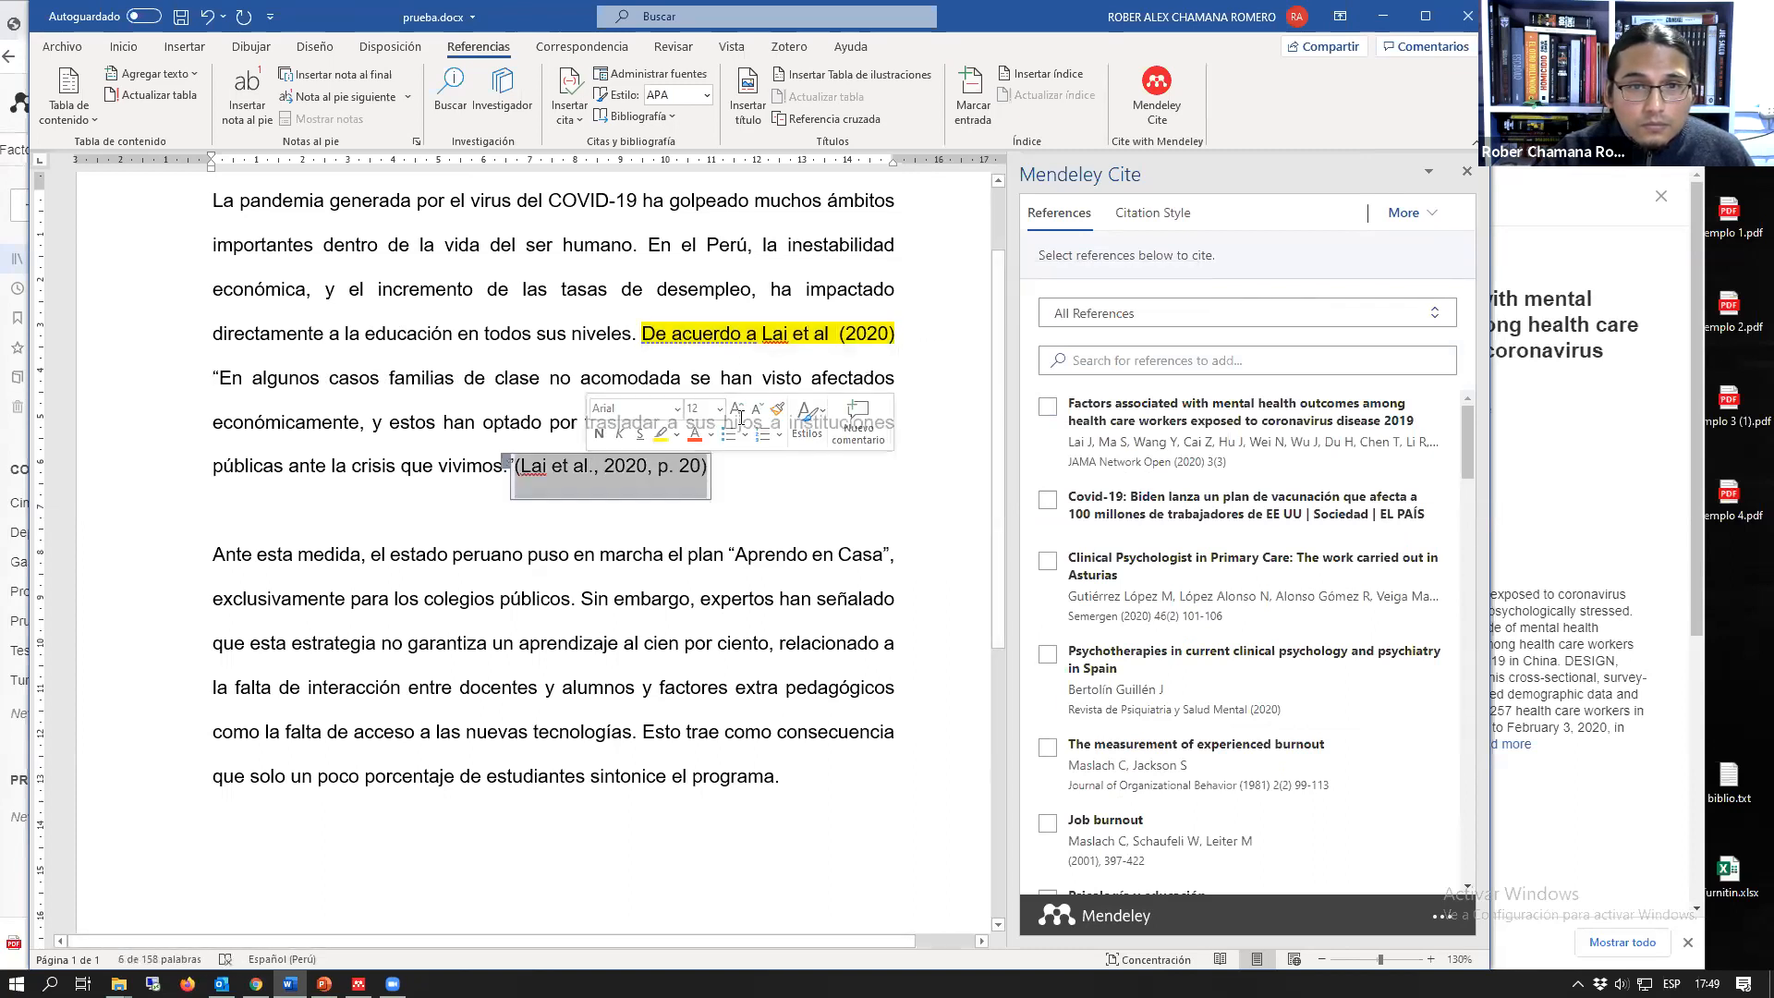
{"action": "left_click", "coordinate": [660, 434]}
{"action": "left_click", "coordinate": [749, 557]}
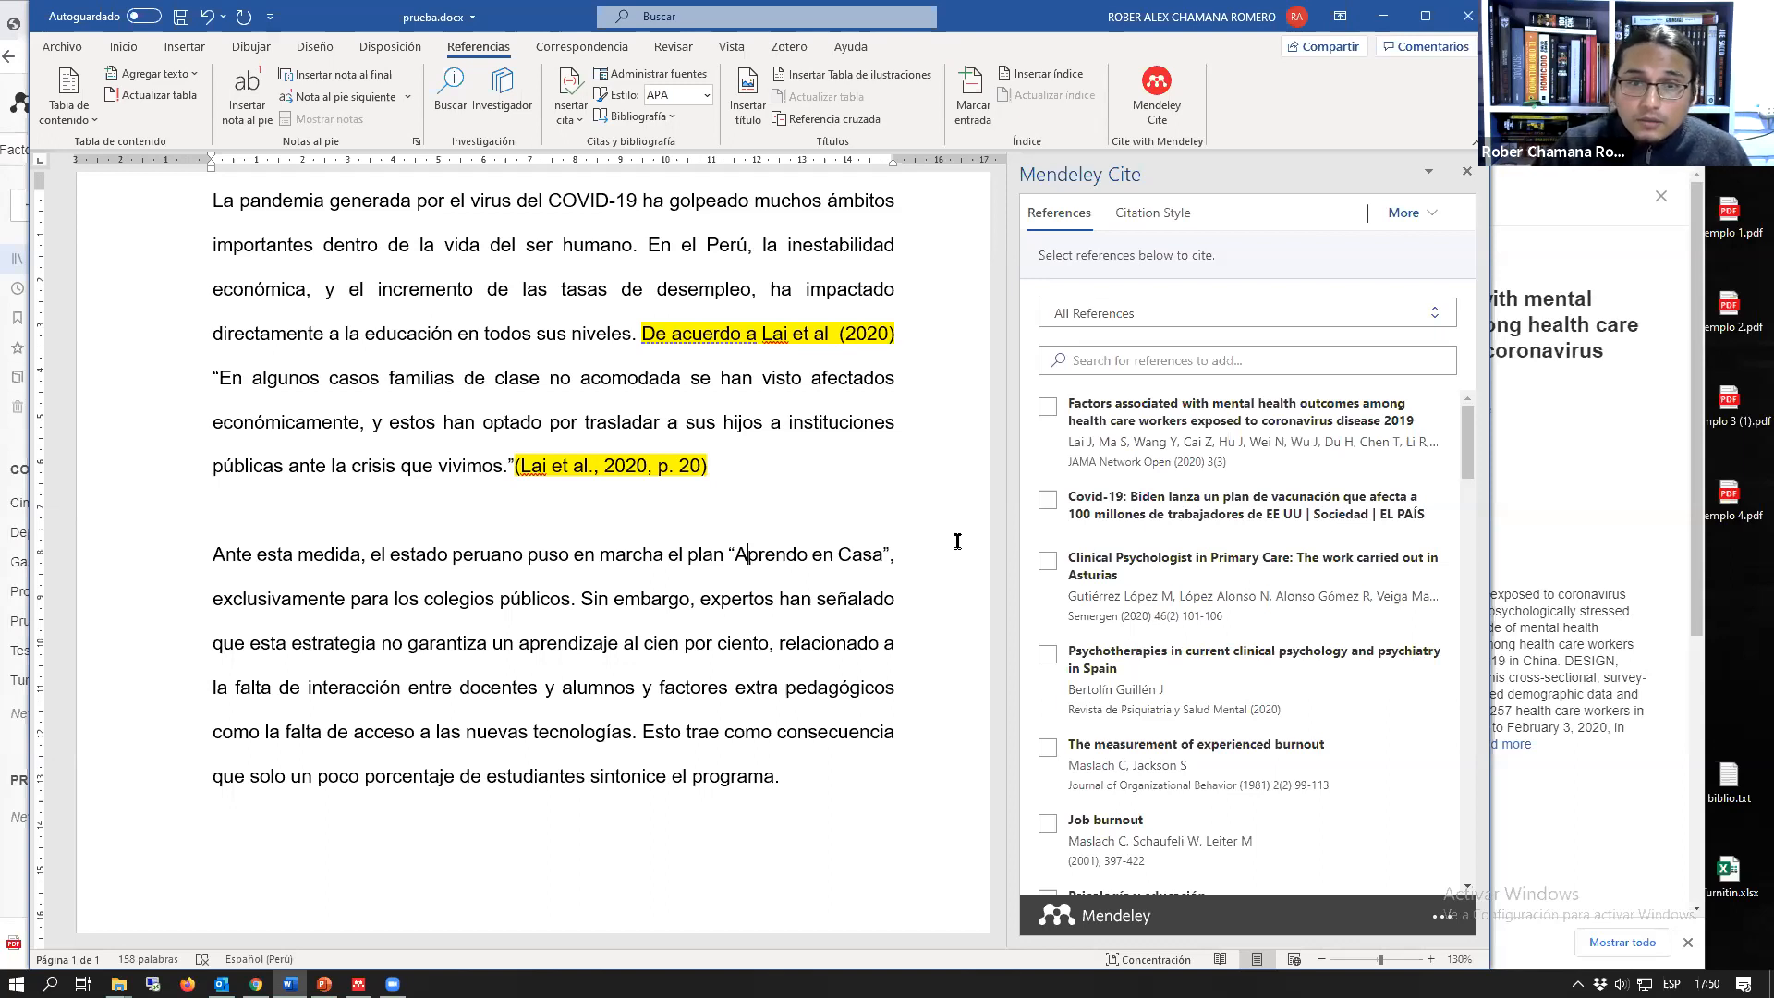
Step: Delete the highlighted parenthetical citation with p. 20 that follows the quoted sentence
{"action": "left_click", "coordinate": [569, 468]}
{"action": "left_click", "coordinate": [836, 524]}
{"action": "key", "text": "Page_Down"}
{"action": "scroll", "coordinate": [804, 550], "scroll_direction": "up", "scroll_amount": 5}
{"action": "left_click", "coordinate": [557, 397]}
{"action": "key", "text": "BackSpace"}
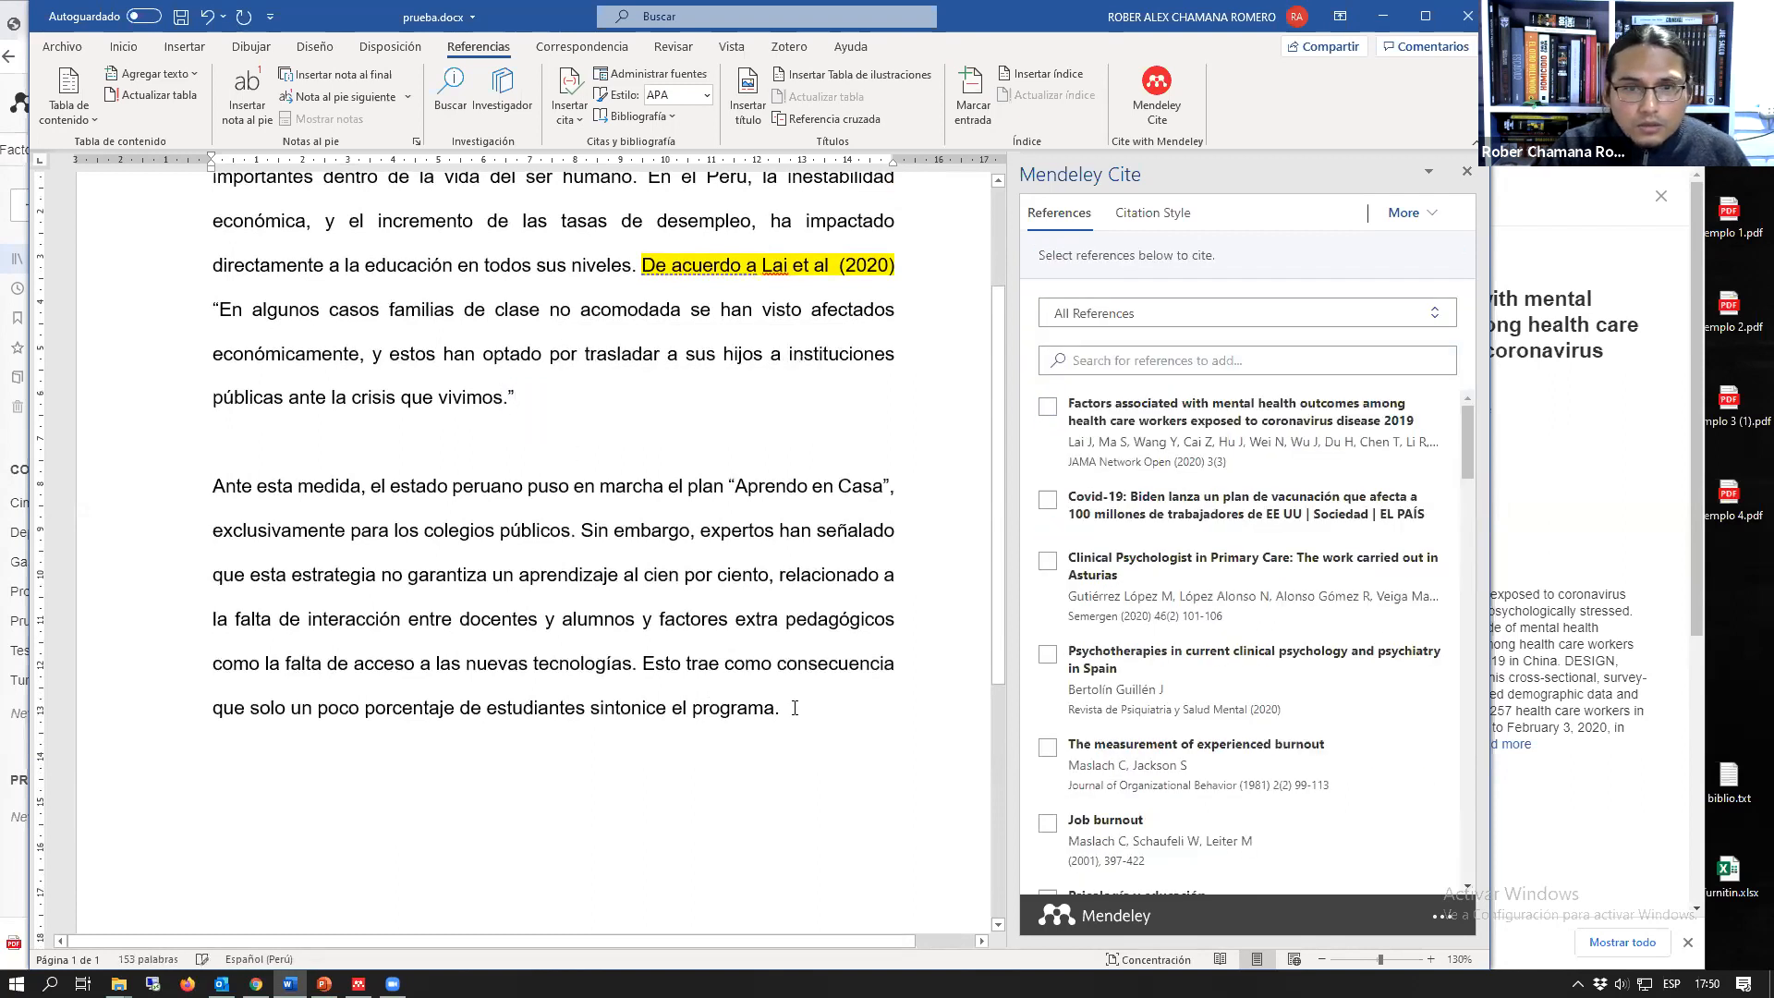
Step: Enclose the sentence from "Ante esta medida" to "colegios públicos." in quotation marks
{"action": "left_click_drag", "start_coordinate": [784, 709], "coordinate": [215, 487]}
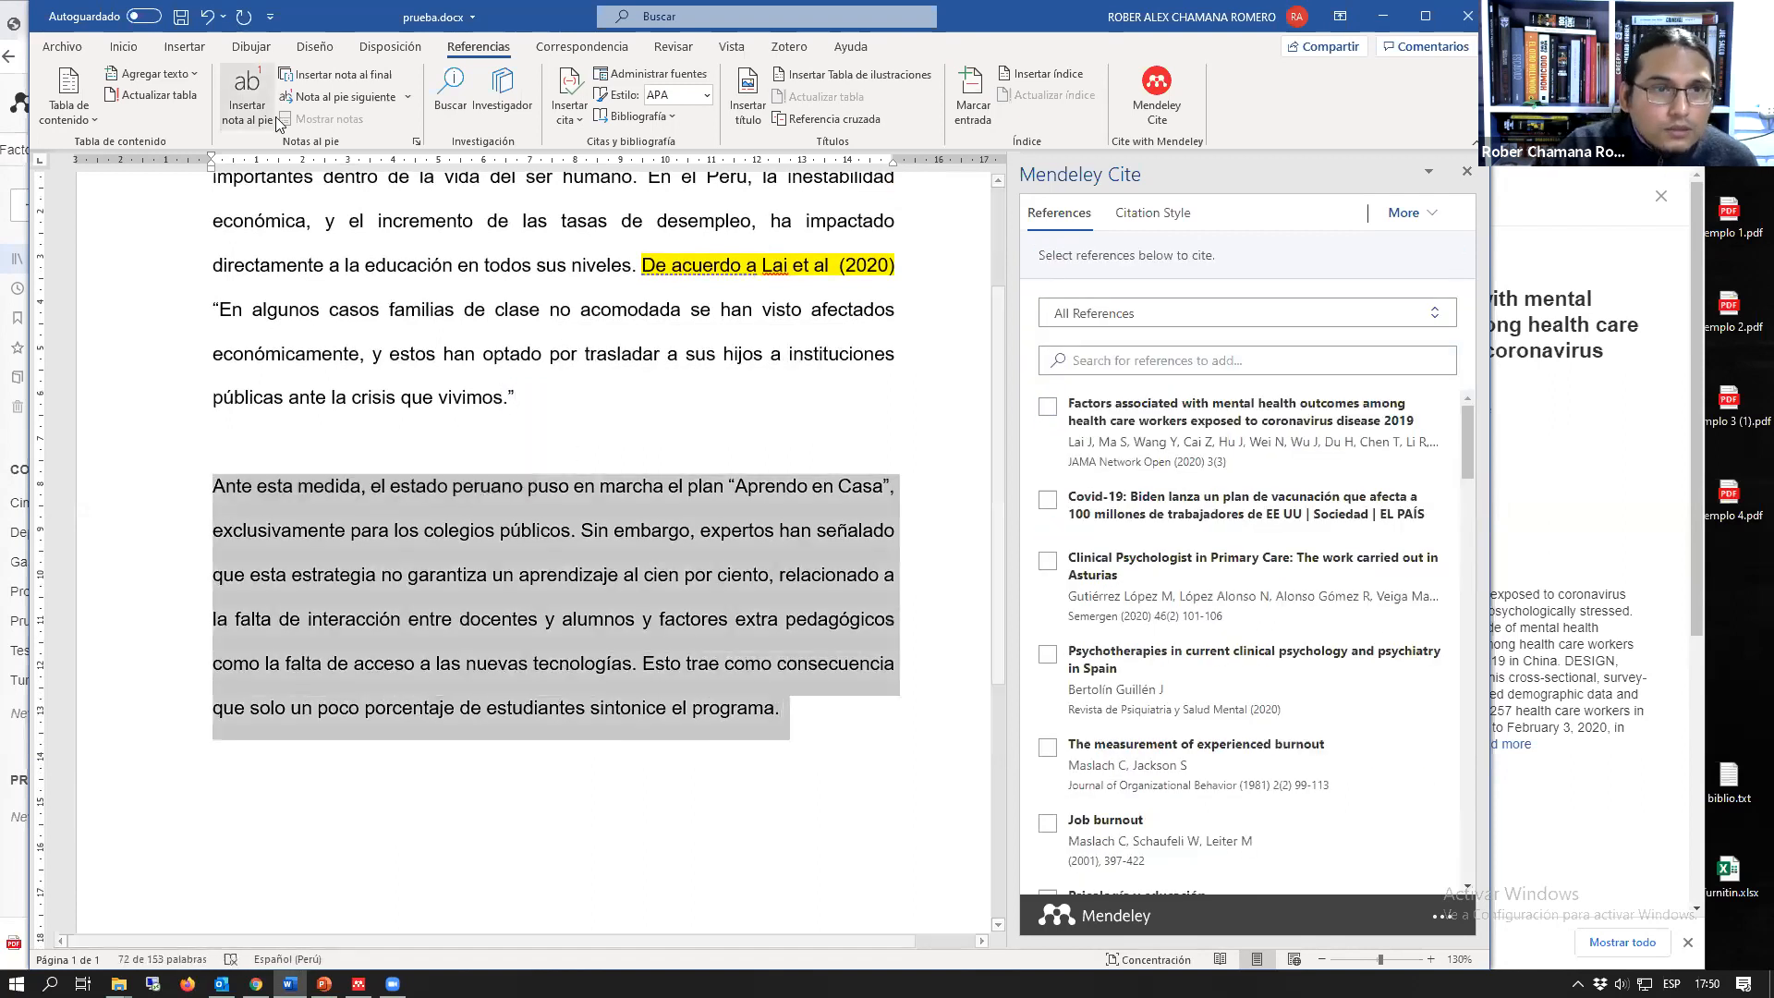
{"action": "left_click", "coordinate": [571, 530]}
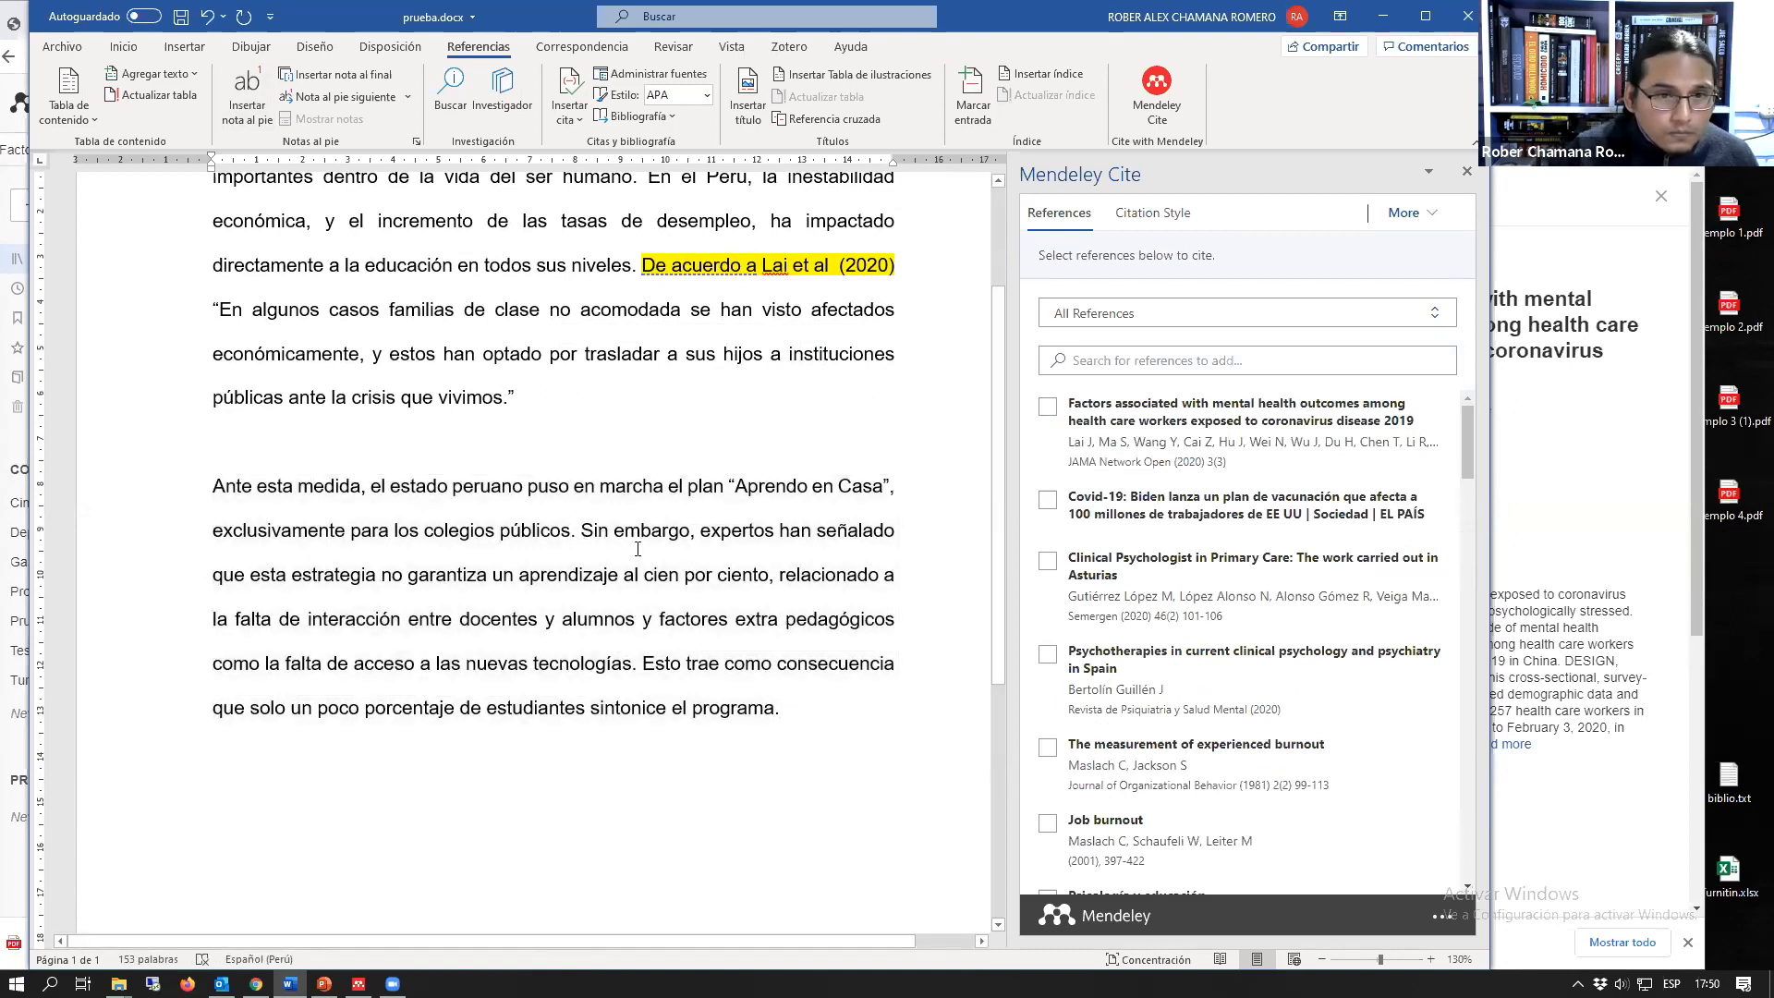
{"action": "type", "text": "\""}
{"action": "key", "text": "Up"}
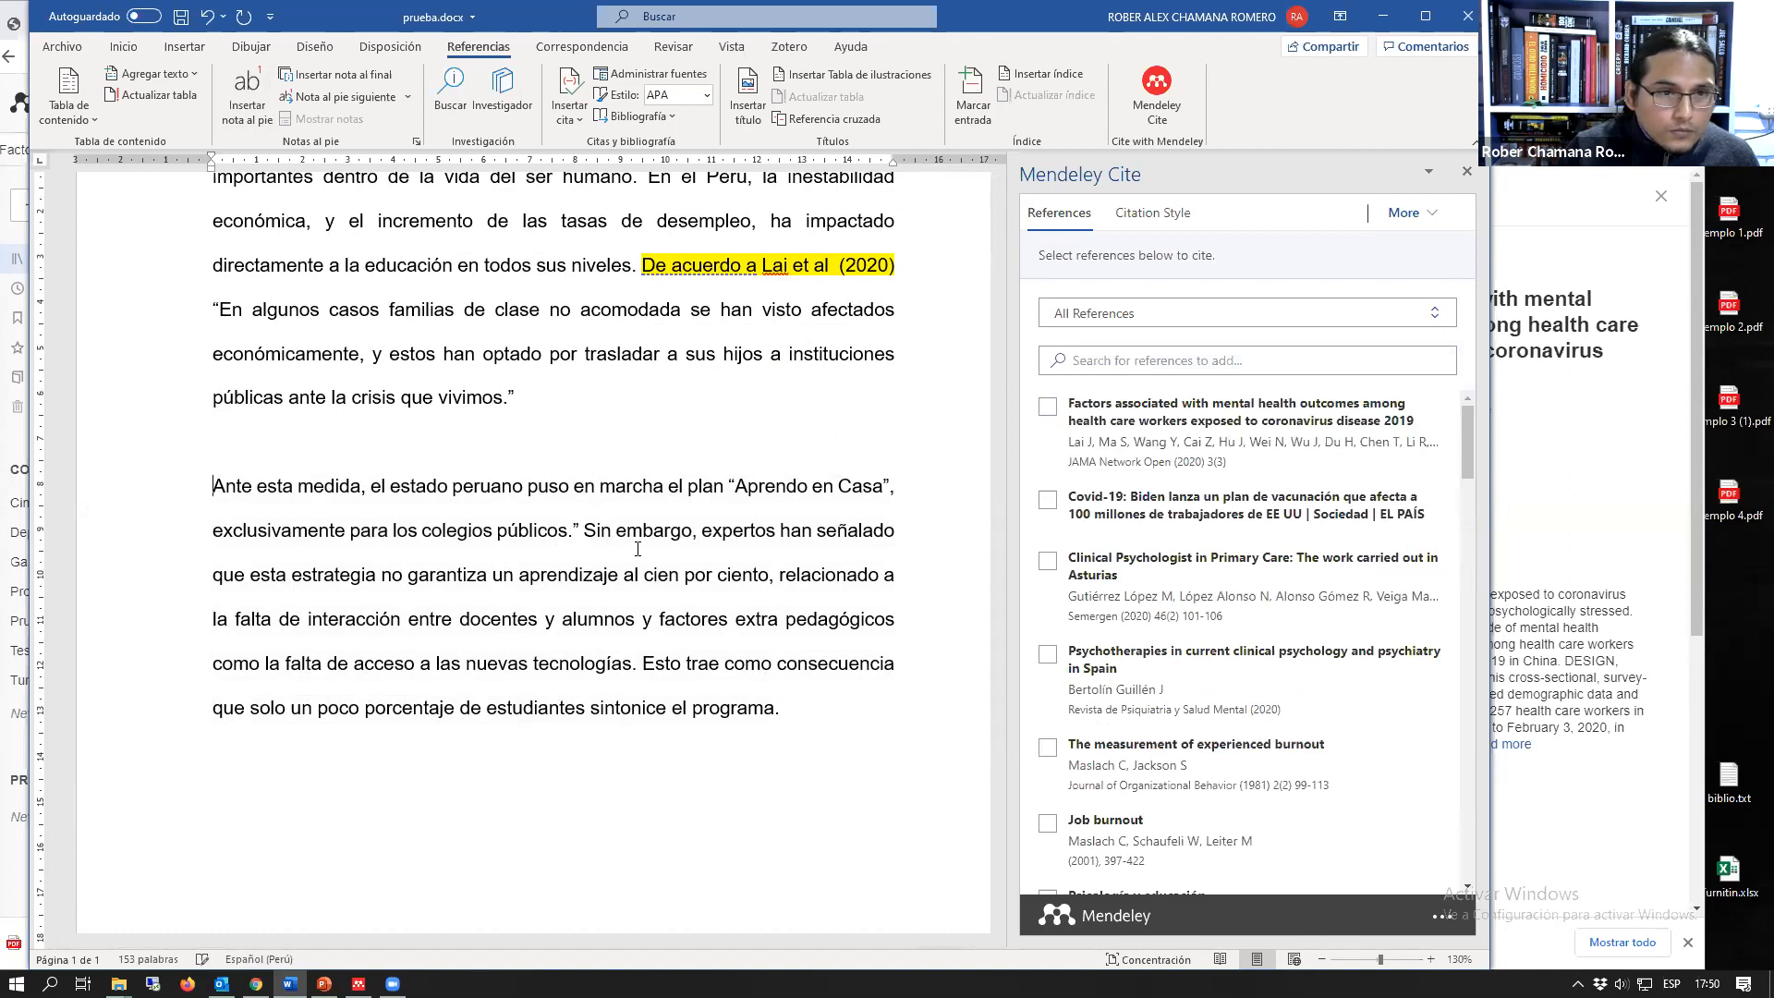
{"action": "type", "text": "\""}
Step: Insert the "Clinical Psychologist in Primary Care: The work carried out in Asturias" citation after the quotation ending in "colegios públicos."
{"action": "key", "text": "ctrl+Left"}
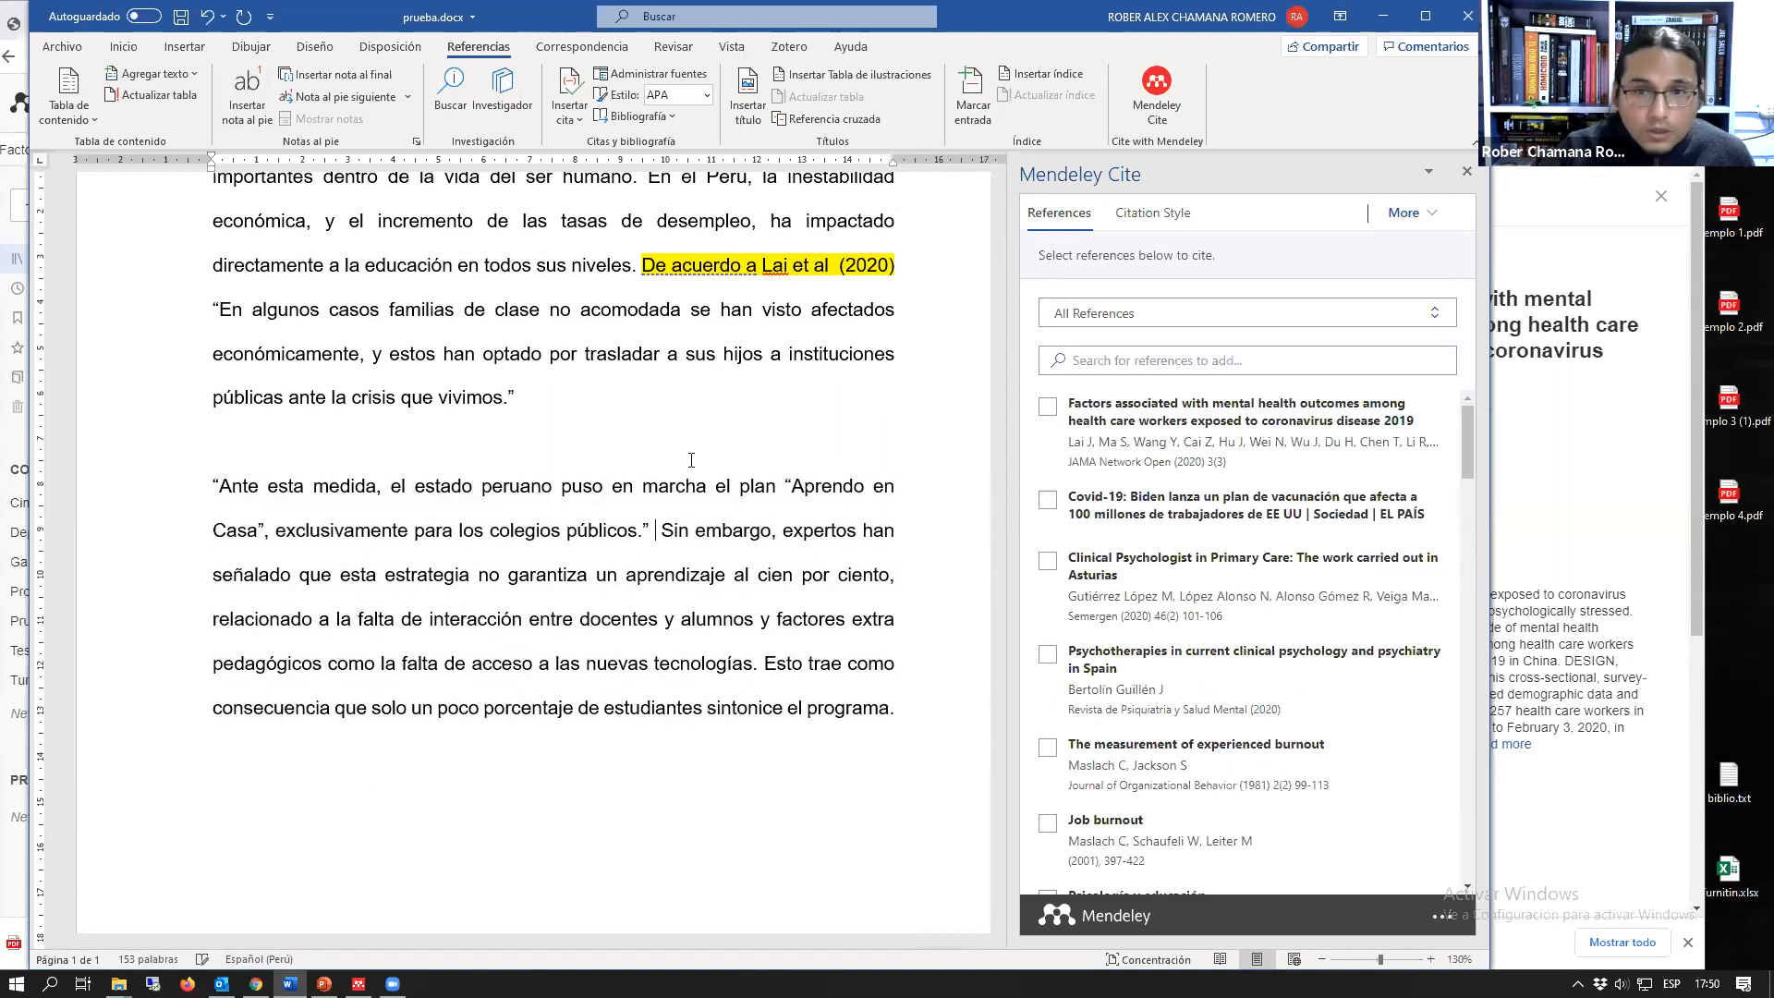
{"action": "left_click", "coordinate": [1047, 561]}
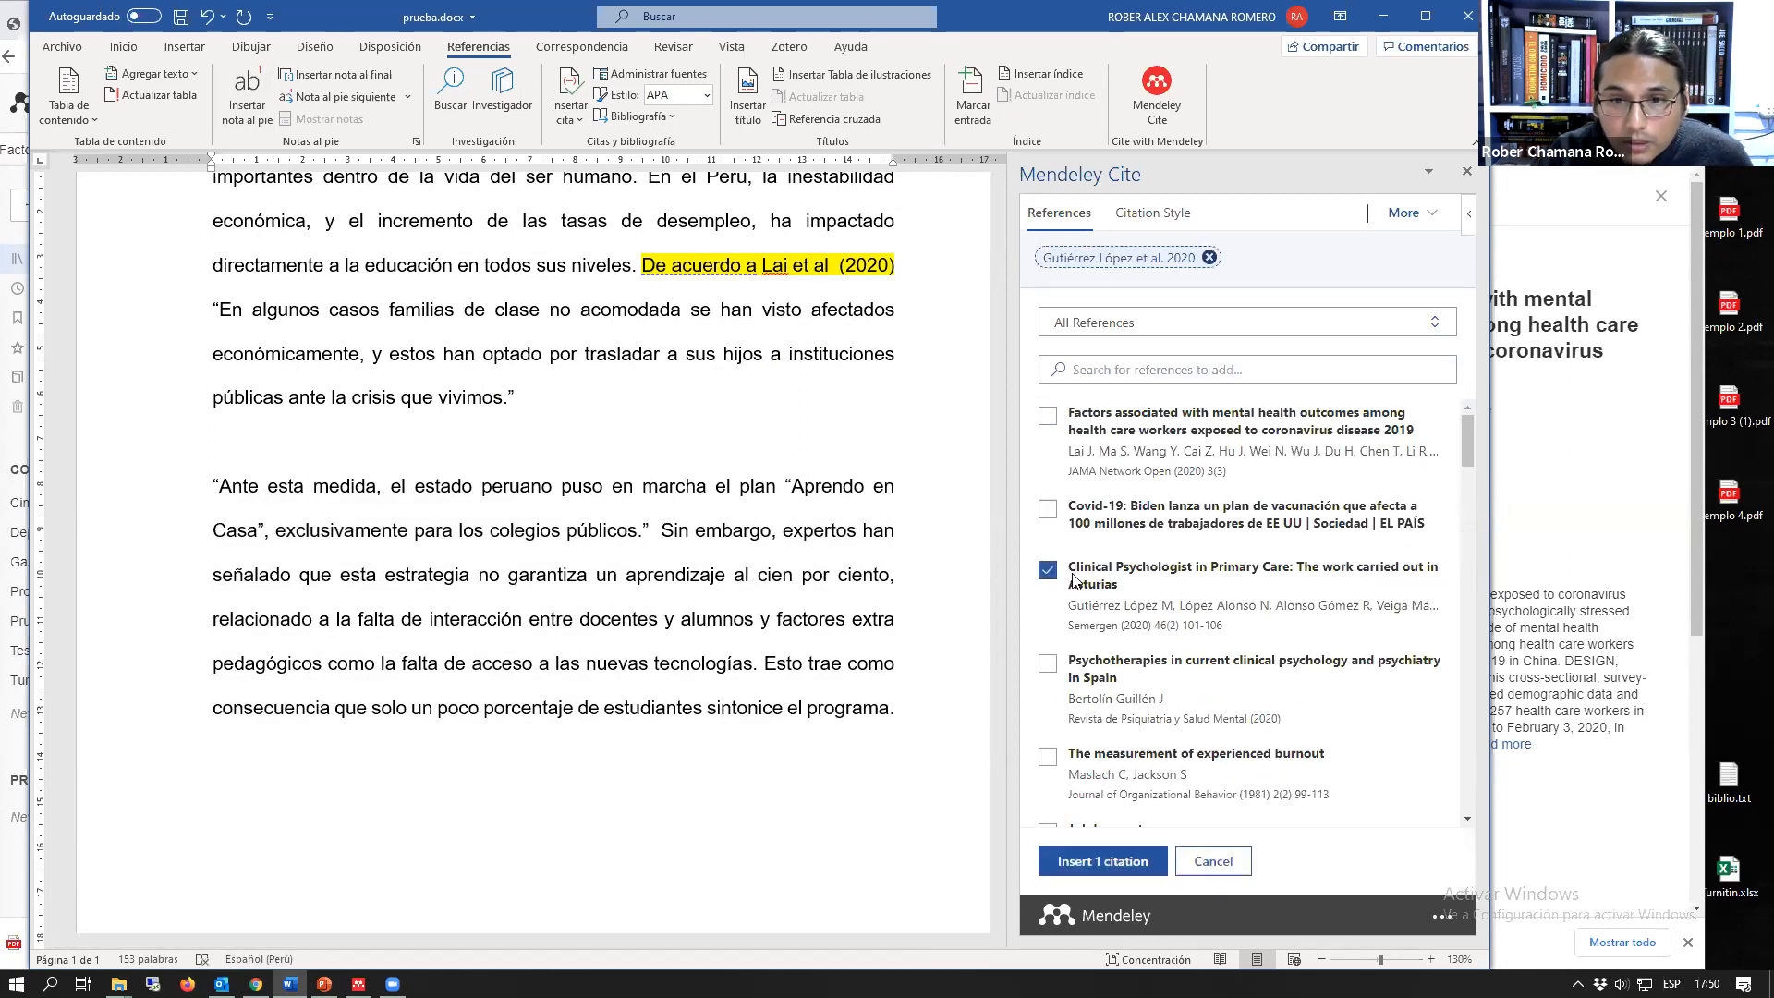
{"action": "left_click", "coordinate": [1122, 865]}
Step: Add the bold heading "Lista de referencias" a few lines below the final paragraph
{"action": "left_click", "coordinate": [809, 563]}
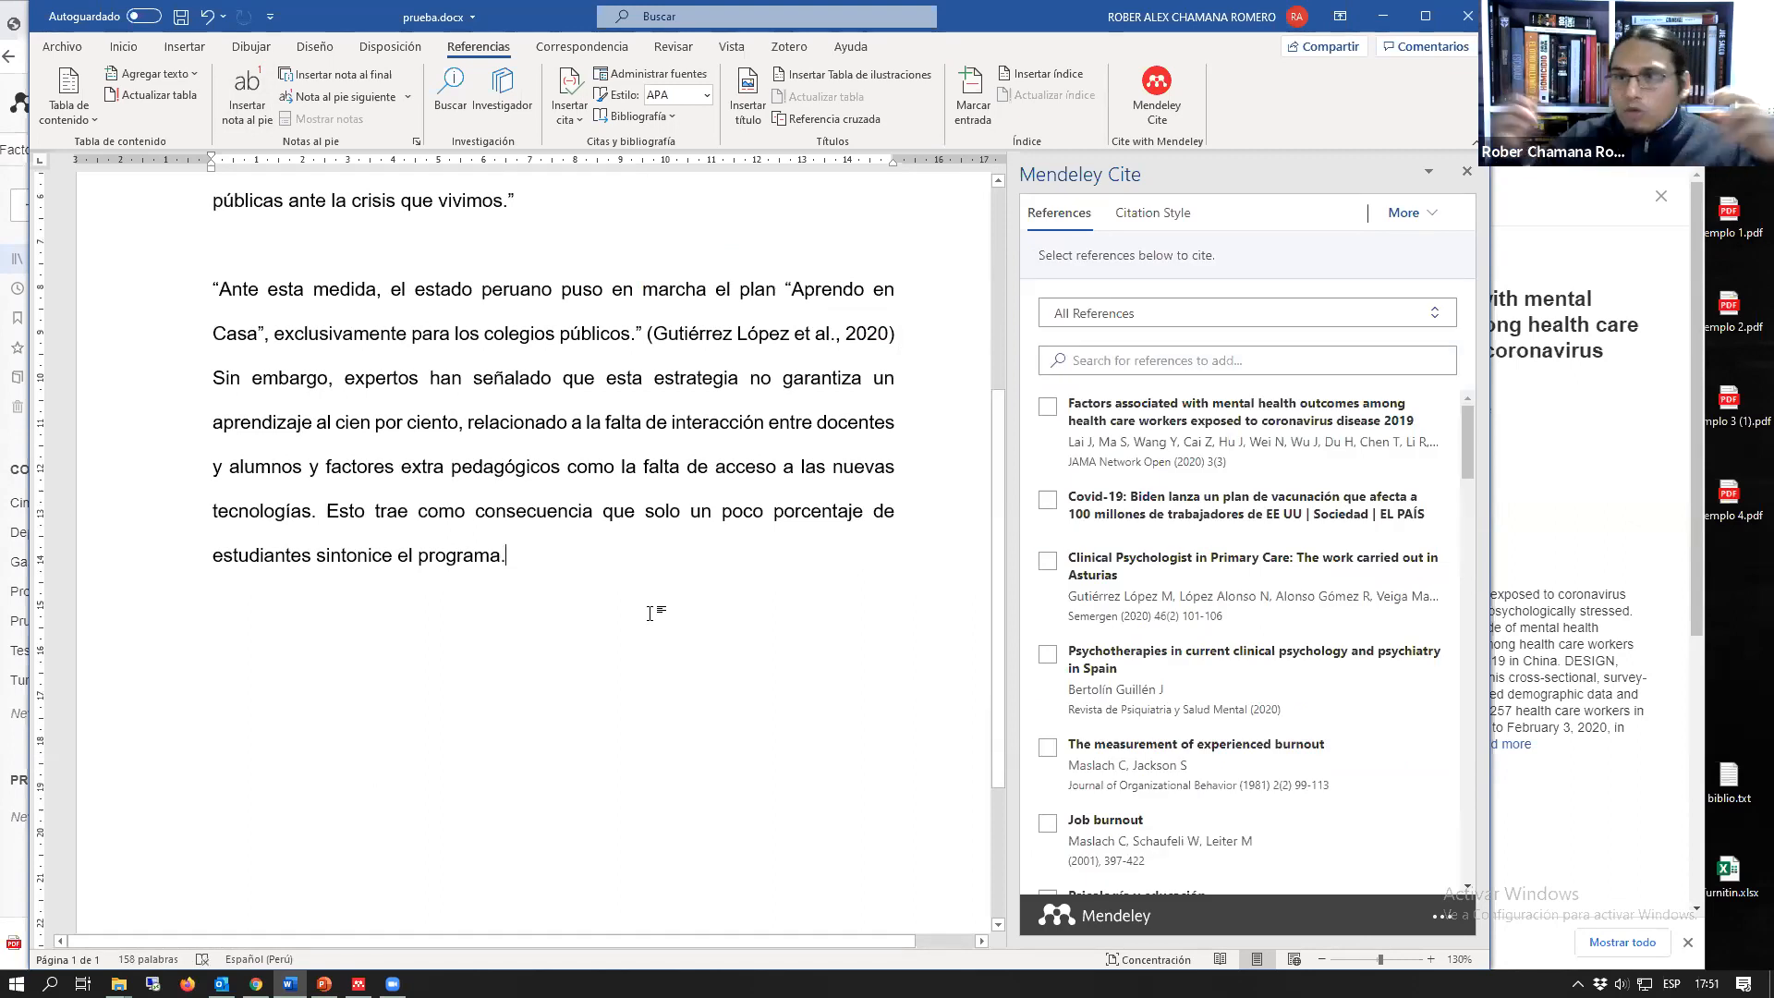
{"action": "key", "text": "Return"}
{"action": "key", "text": "Return"}
{"action": "key", "text": "Return"}
{"action": "type", "text": "Lista de referencias"}
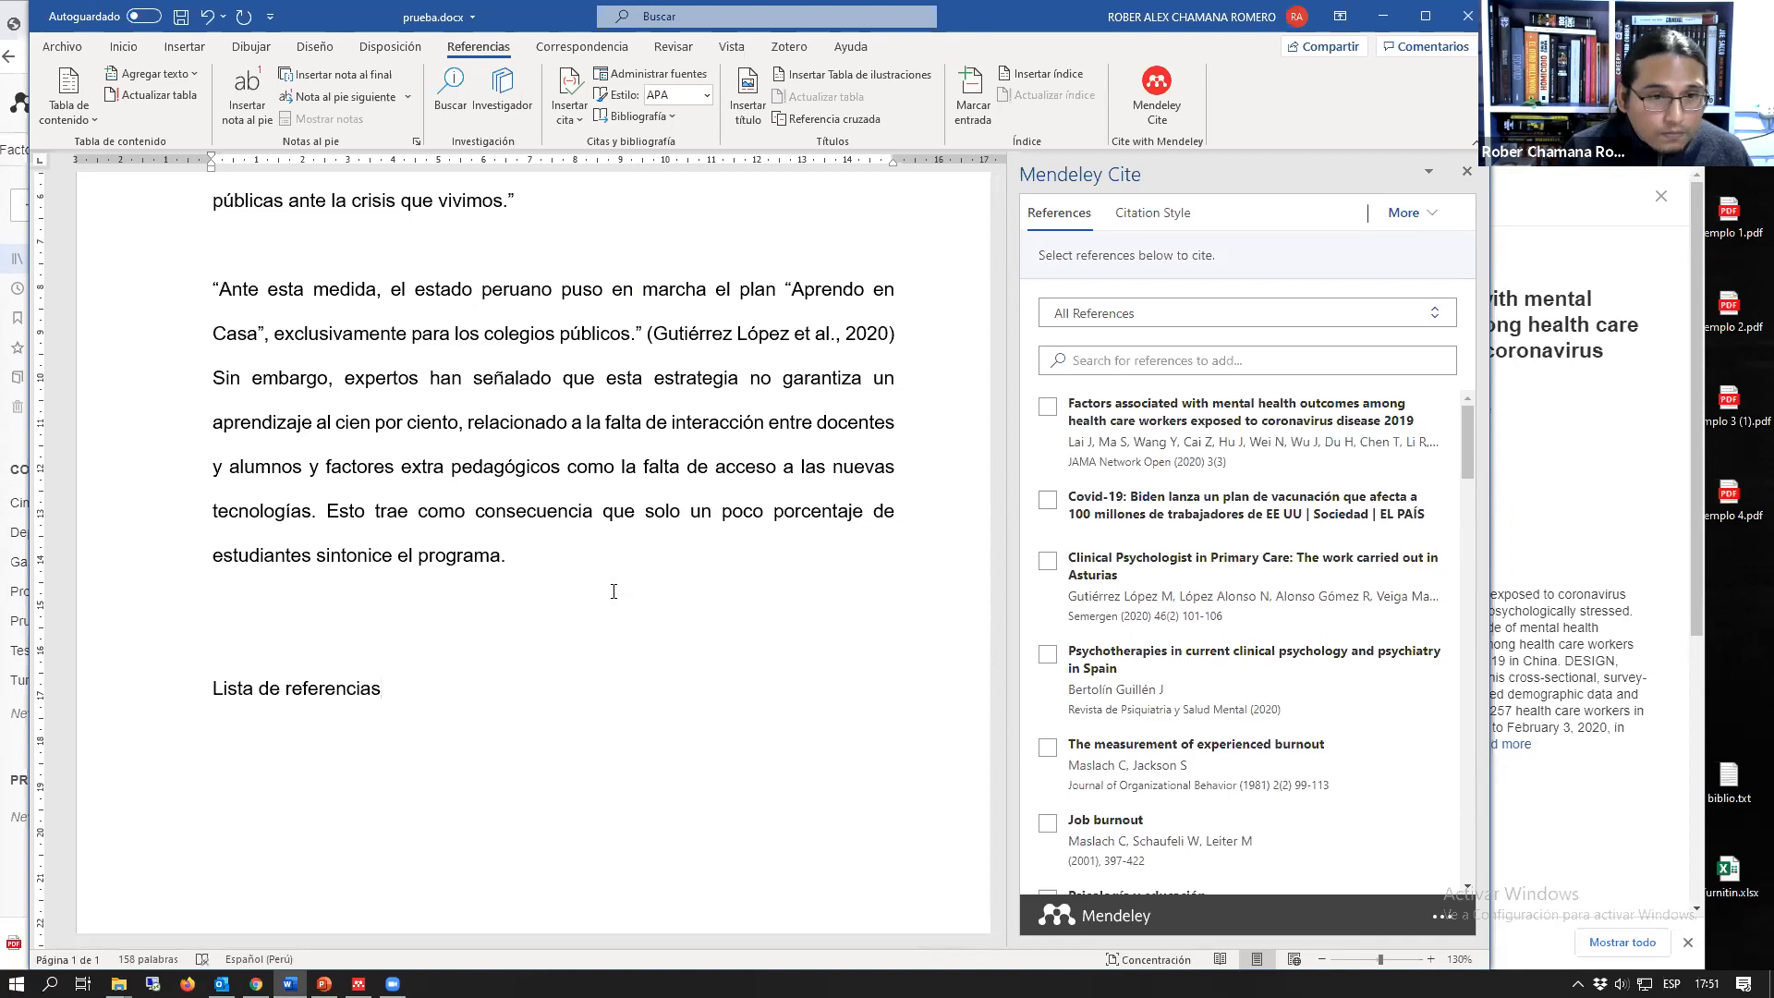
{"action": "key", "text": "shift+End"}
{"action": "key", "text": "ctrl+n"}
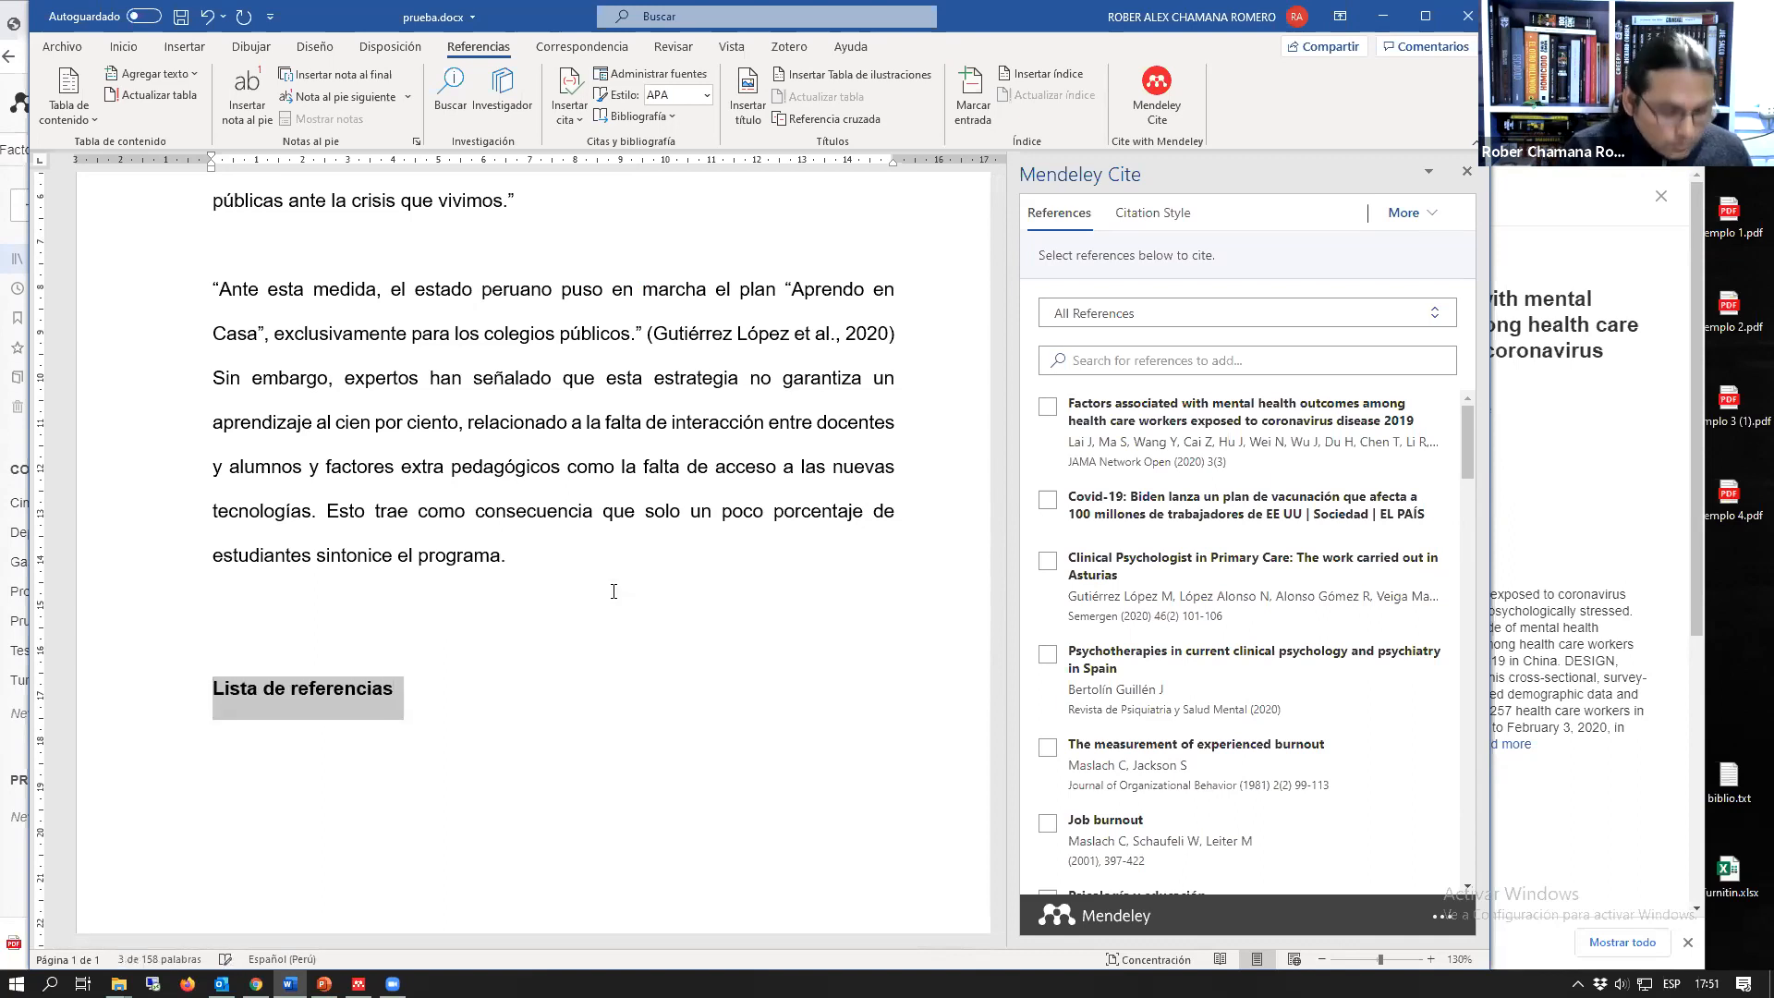
{"action": "key", "text": "End"}
Step: Insert the Mendeley bibliography on a new line below the "Lista de referencias" heading
{"action": "key", "text": "Return"}
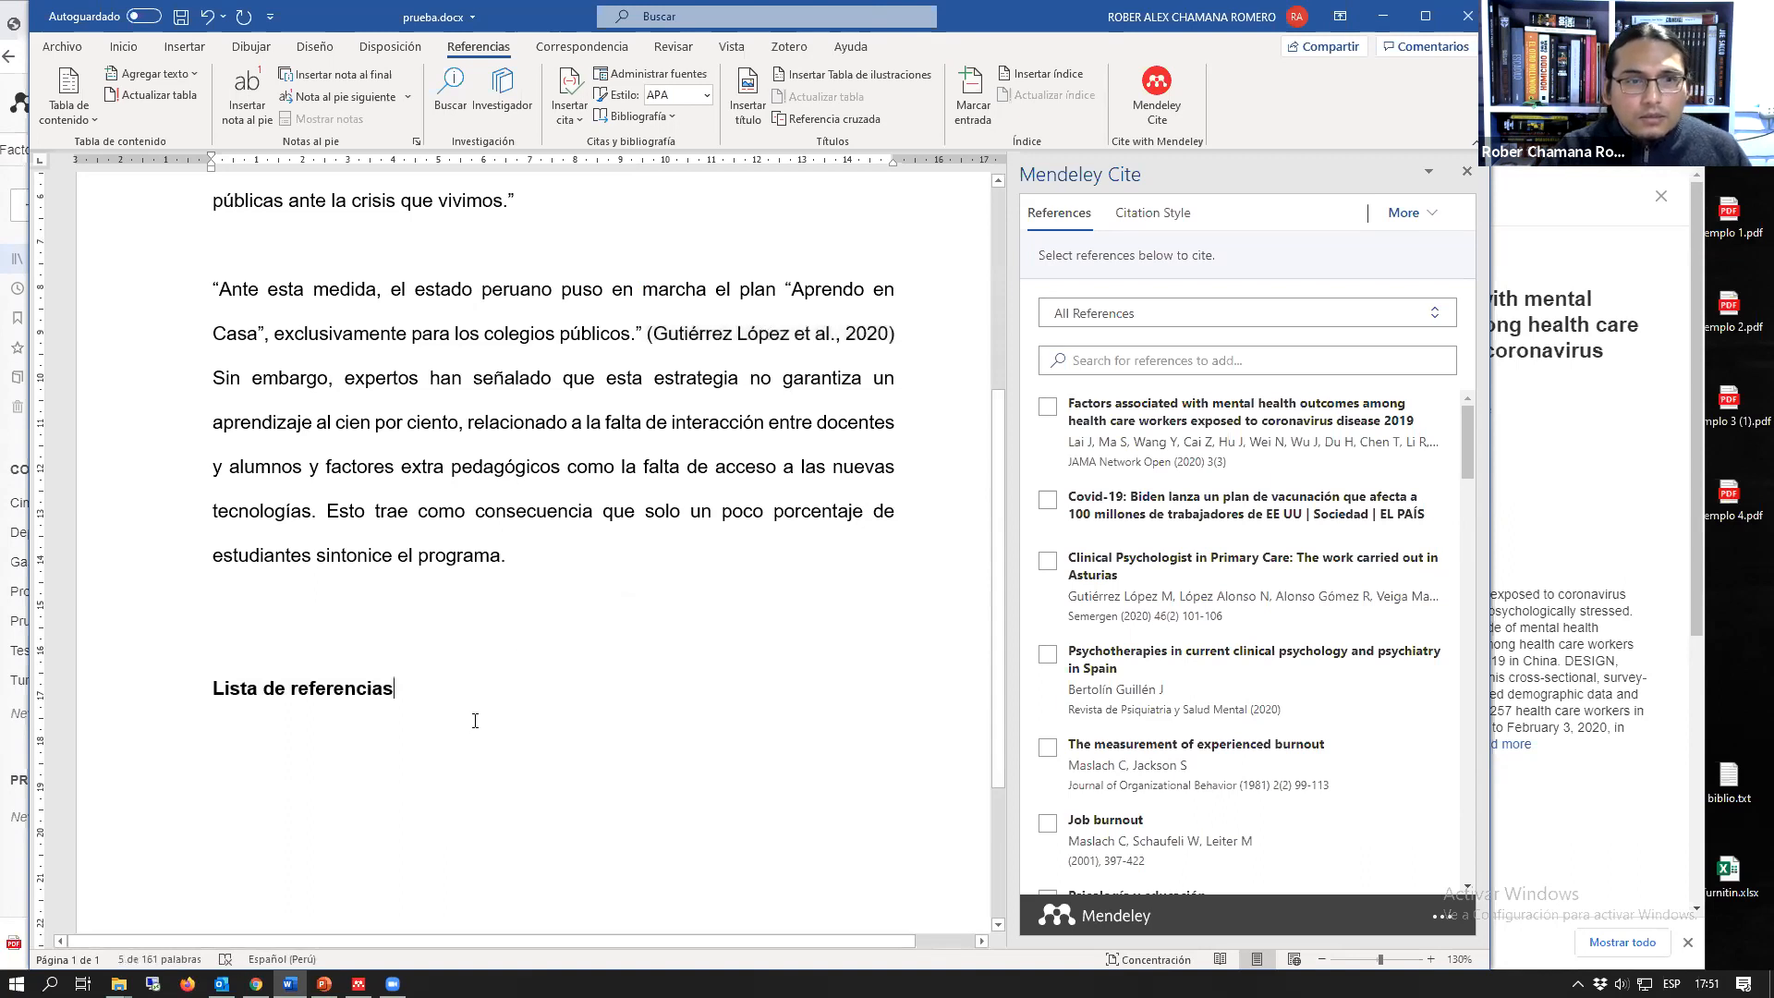
{"action": "scroll", "coordinate": [475, 717], "scroll_direction": "down", "scroll_amount": 1}
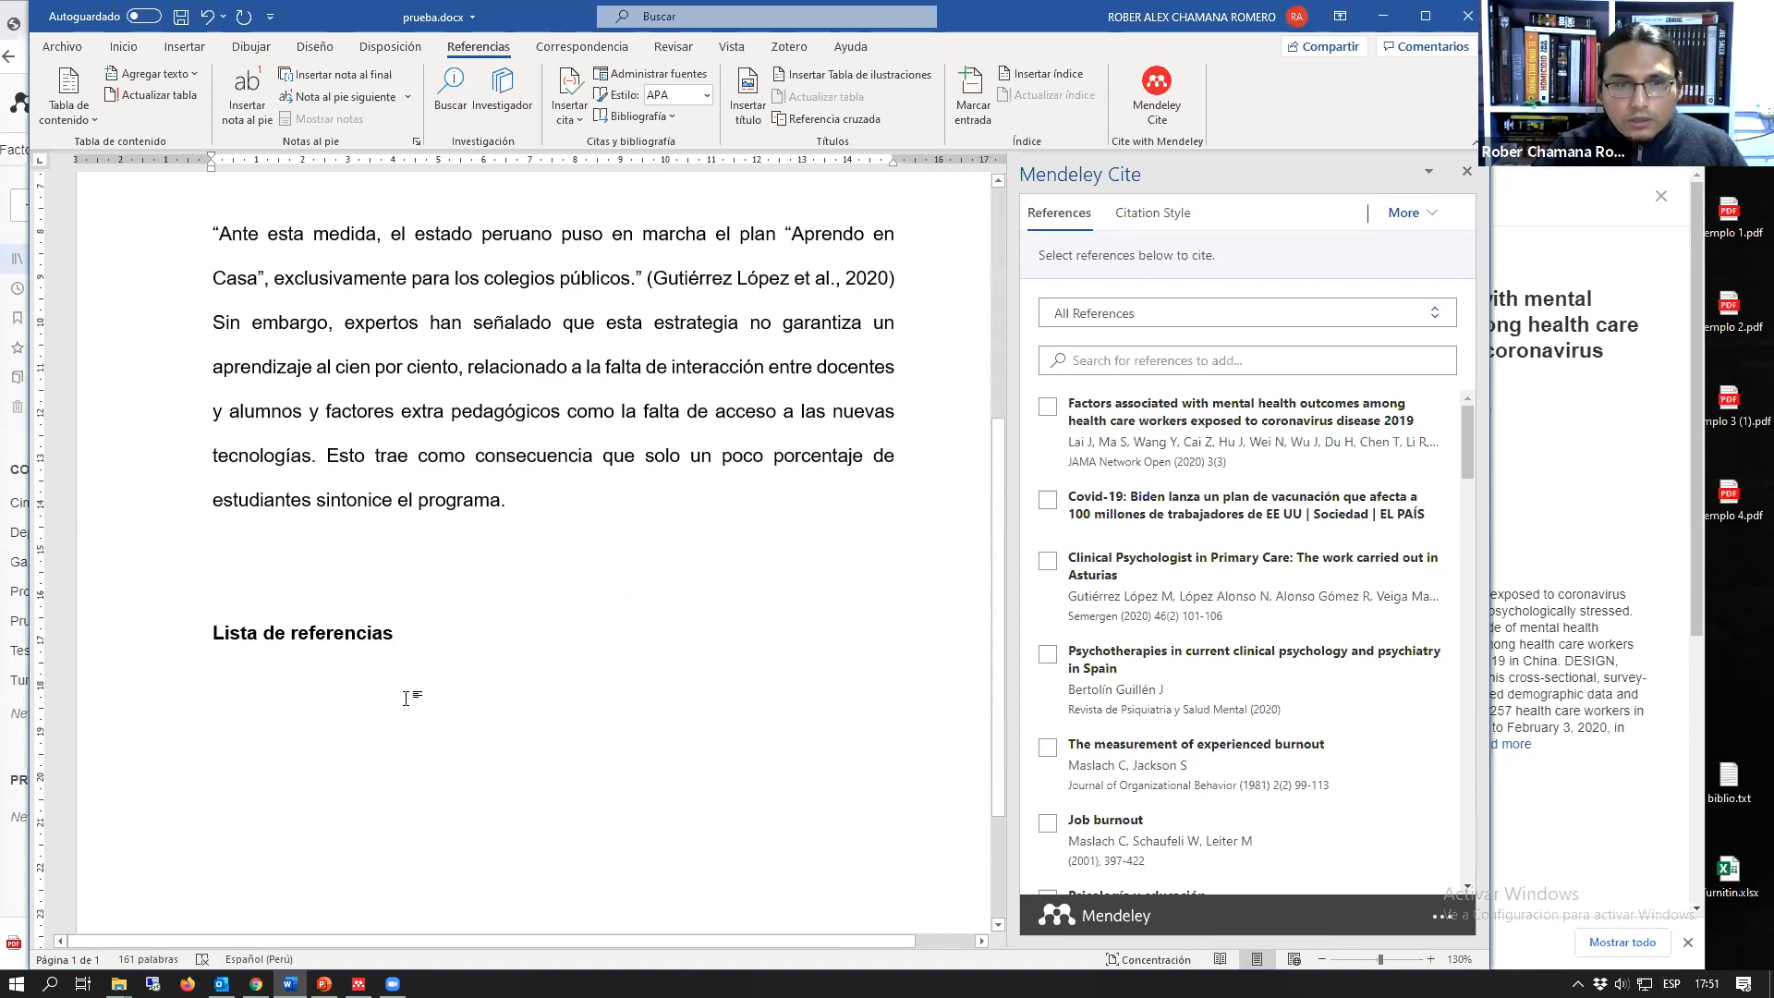
{"action": "left_click", "coordinate": [1412, 218]}
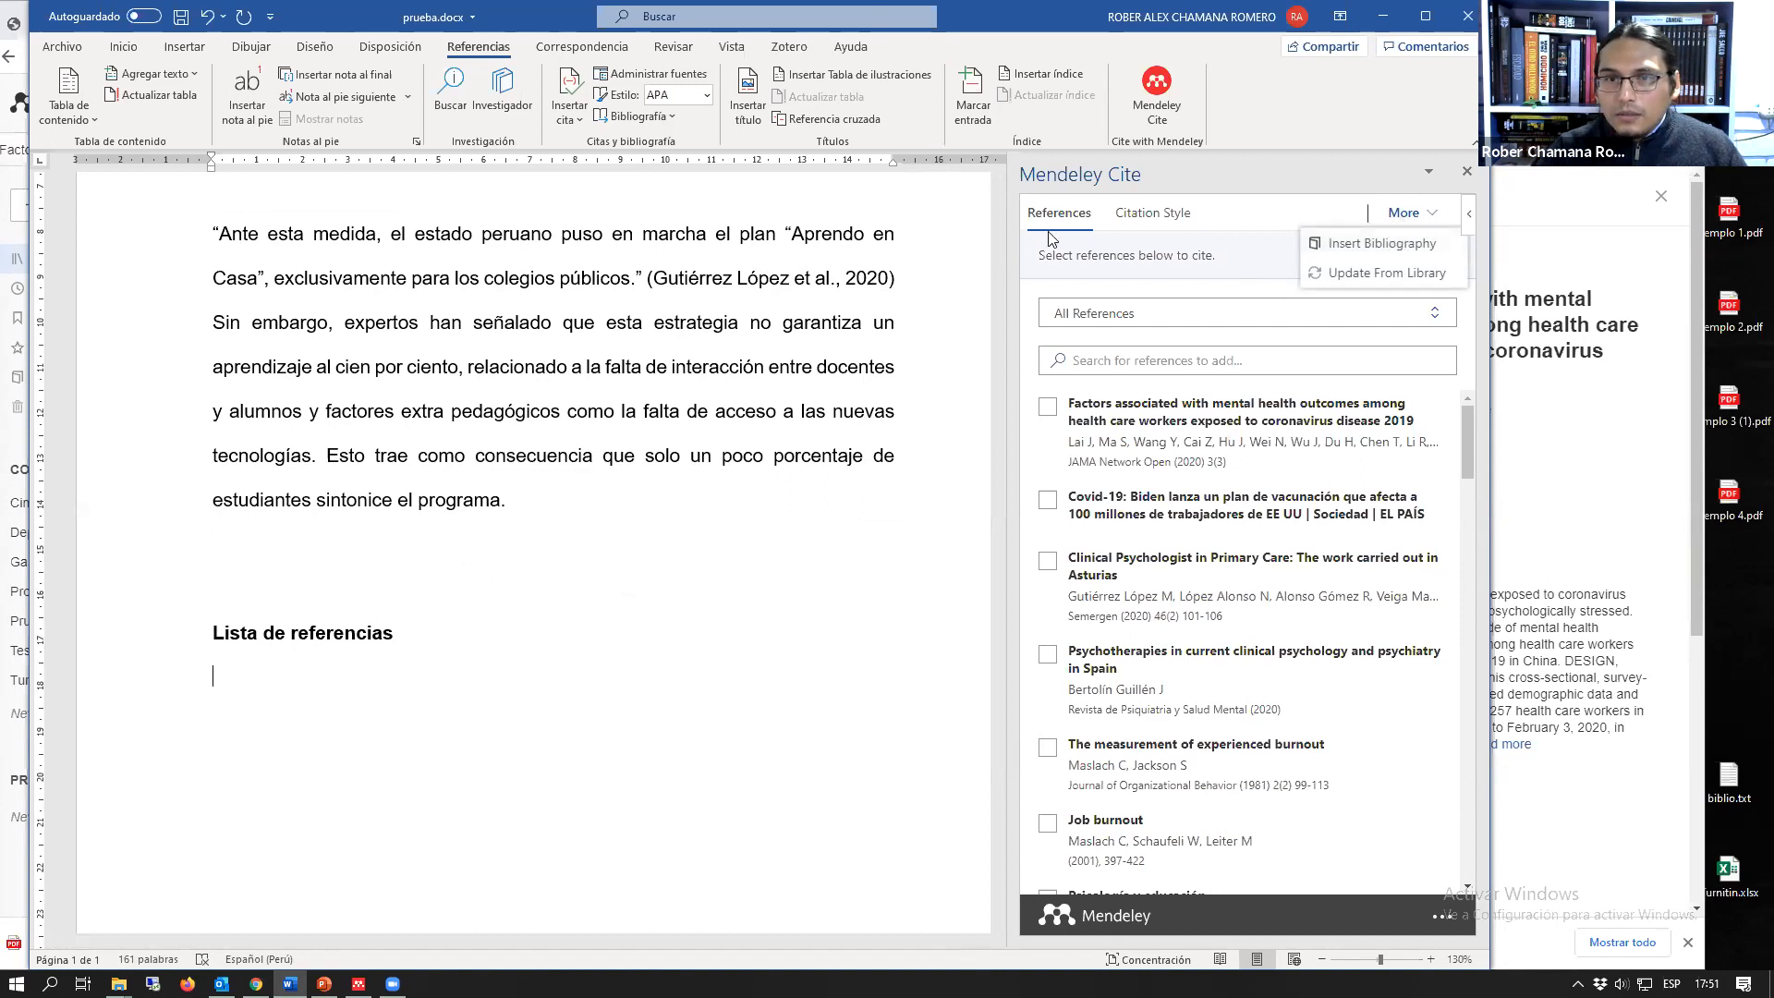
{"action": "left_click", "coordinate": [1375, 244]}
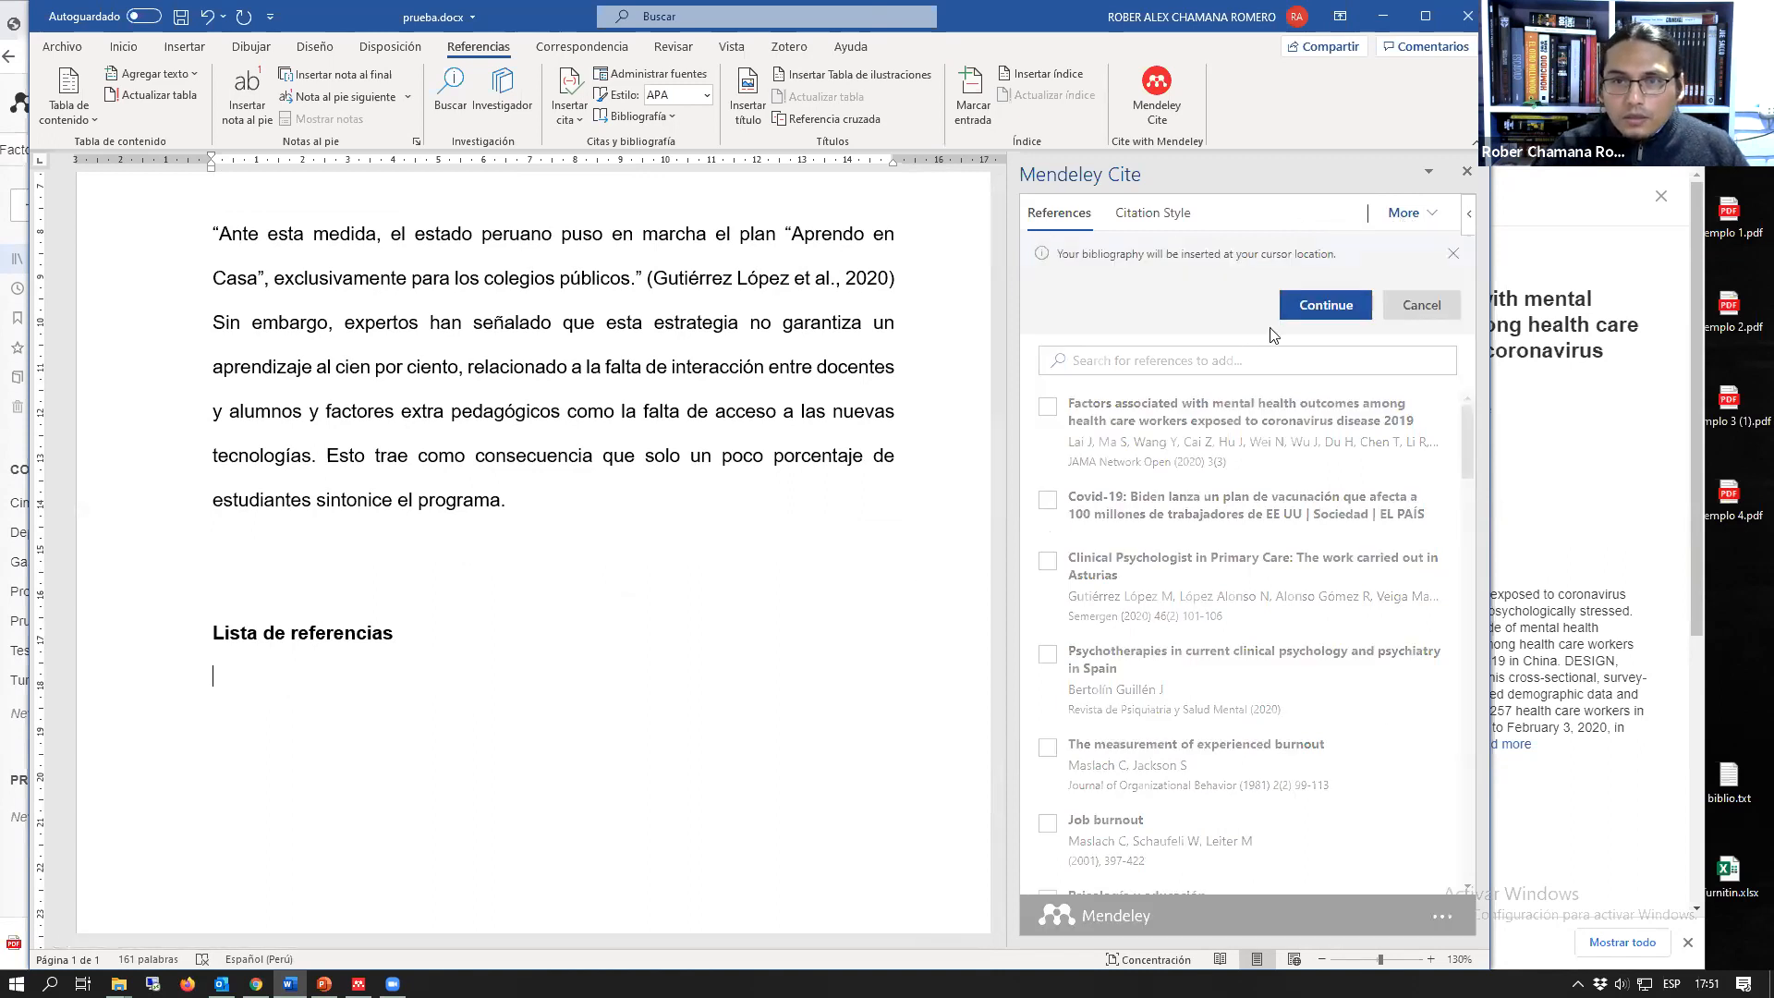
{"action": "left_click", "coordinate": [1310, 313]}
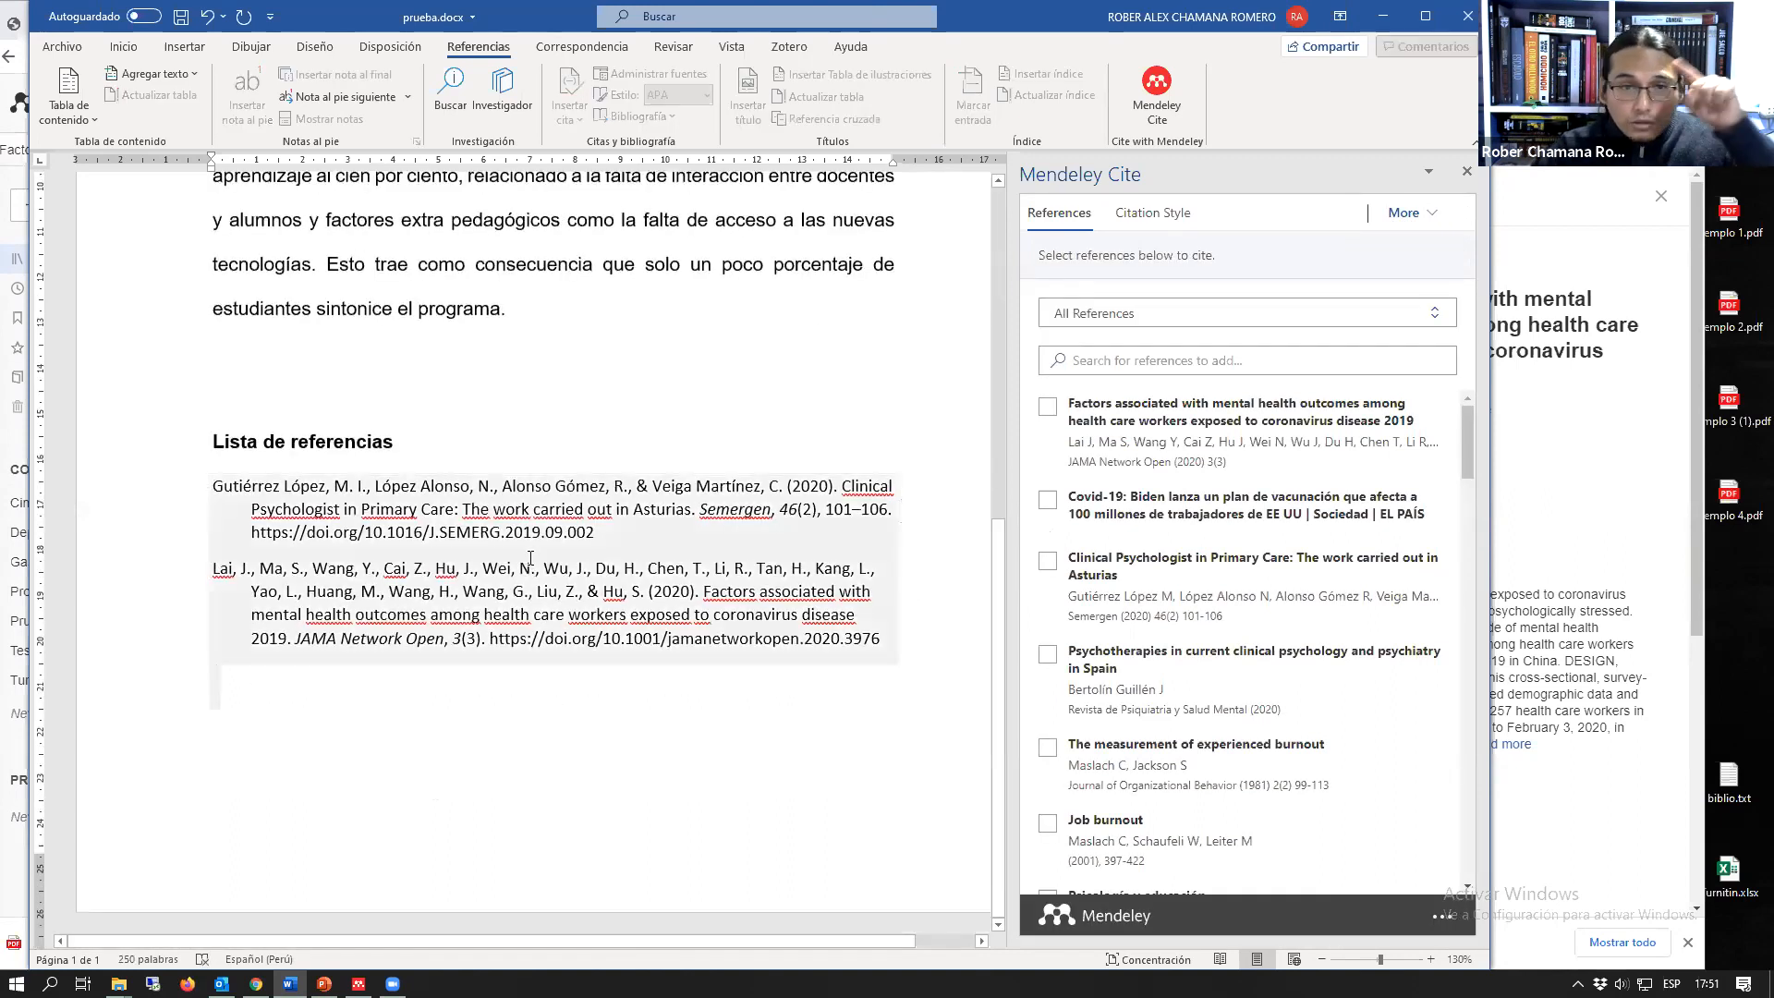
Step: Compare the in-text citations with the entries in the inserted reference list
{"action": "scroll", "coordinate": [529, 493], "scroll_direction": "up", "scroll_amount": 3}
{"action": "scroll", "coordinate": [529, 493], "scroll_direction": "up", "scroll_amount": 3}
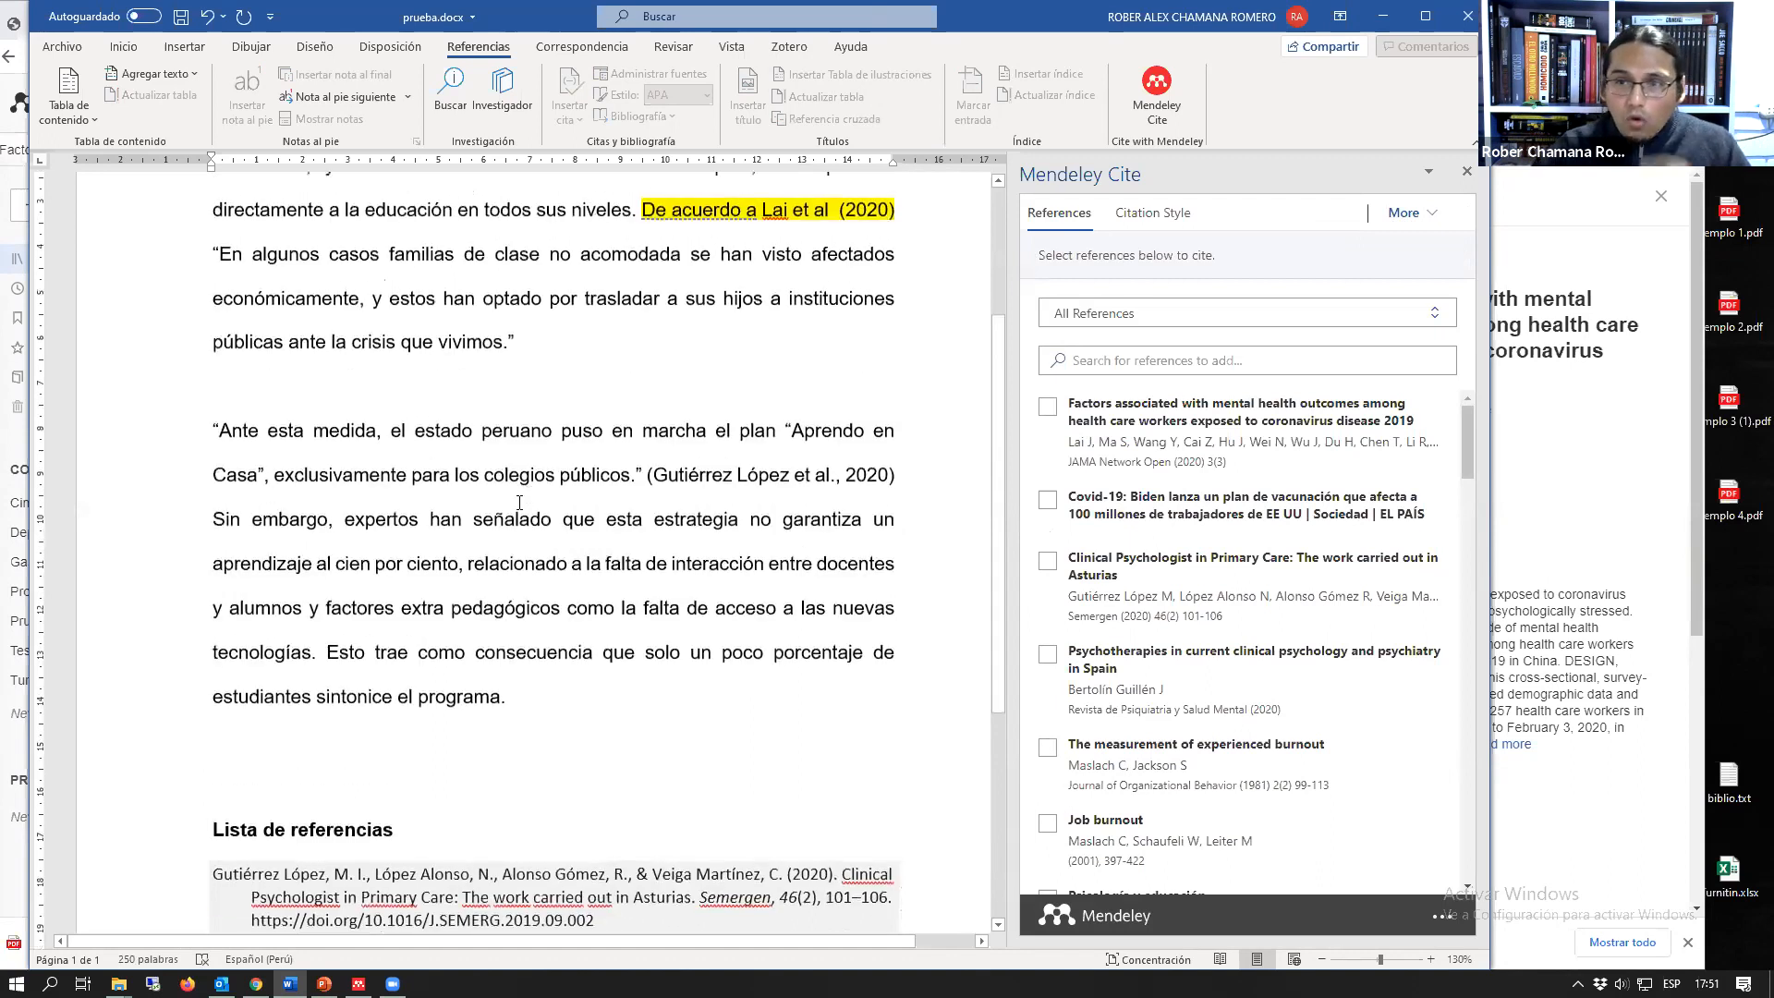
{"action": "scroll", "coordinate": [547, 518], "scroll_direction": "down", "scroll_amount": 3}
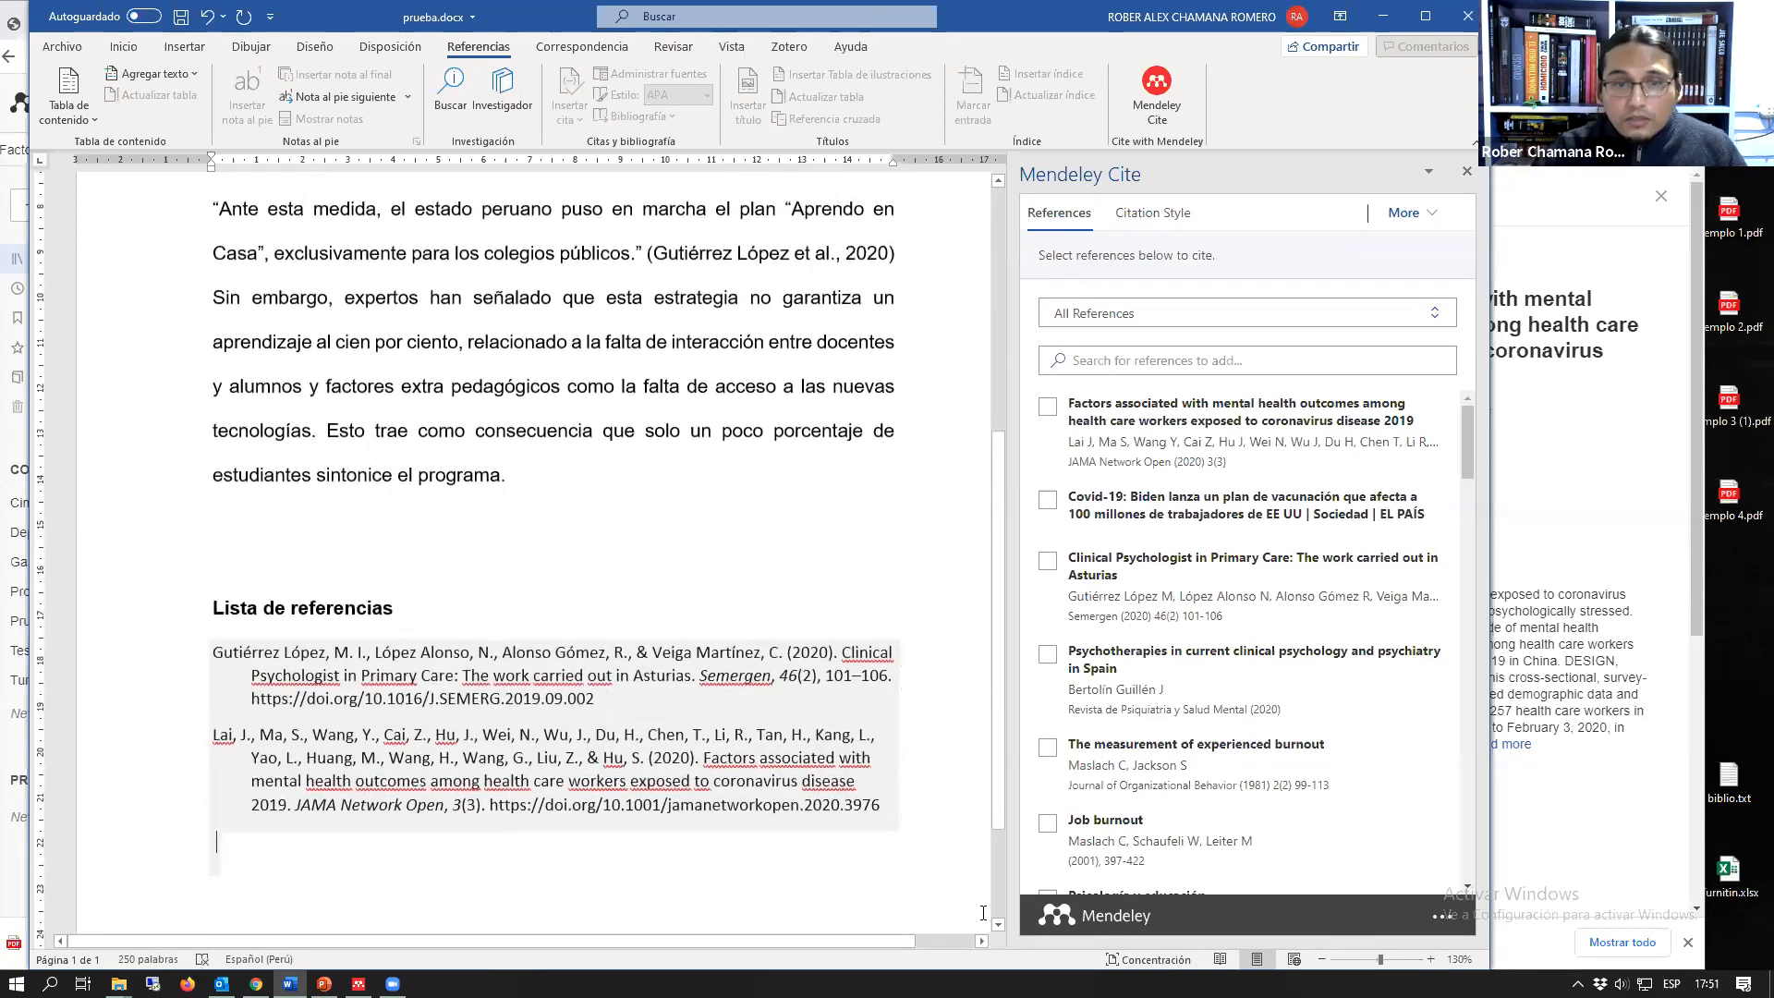
{"action": "left_click", "coordinate": [785, 868]}
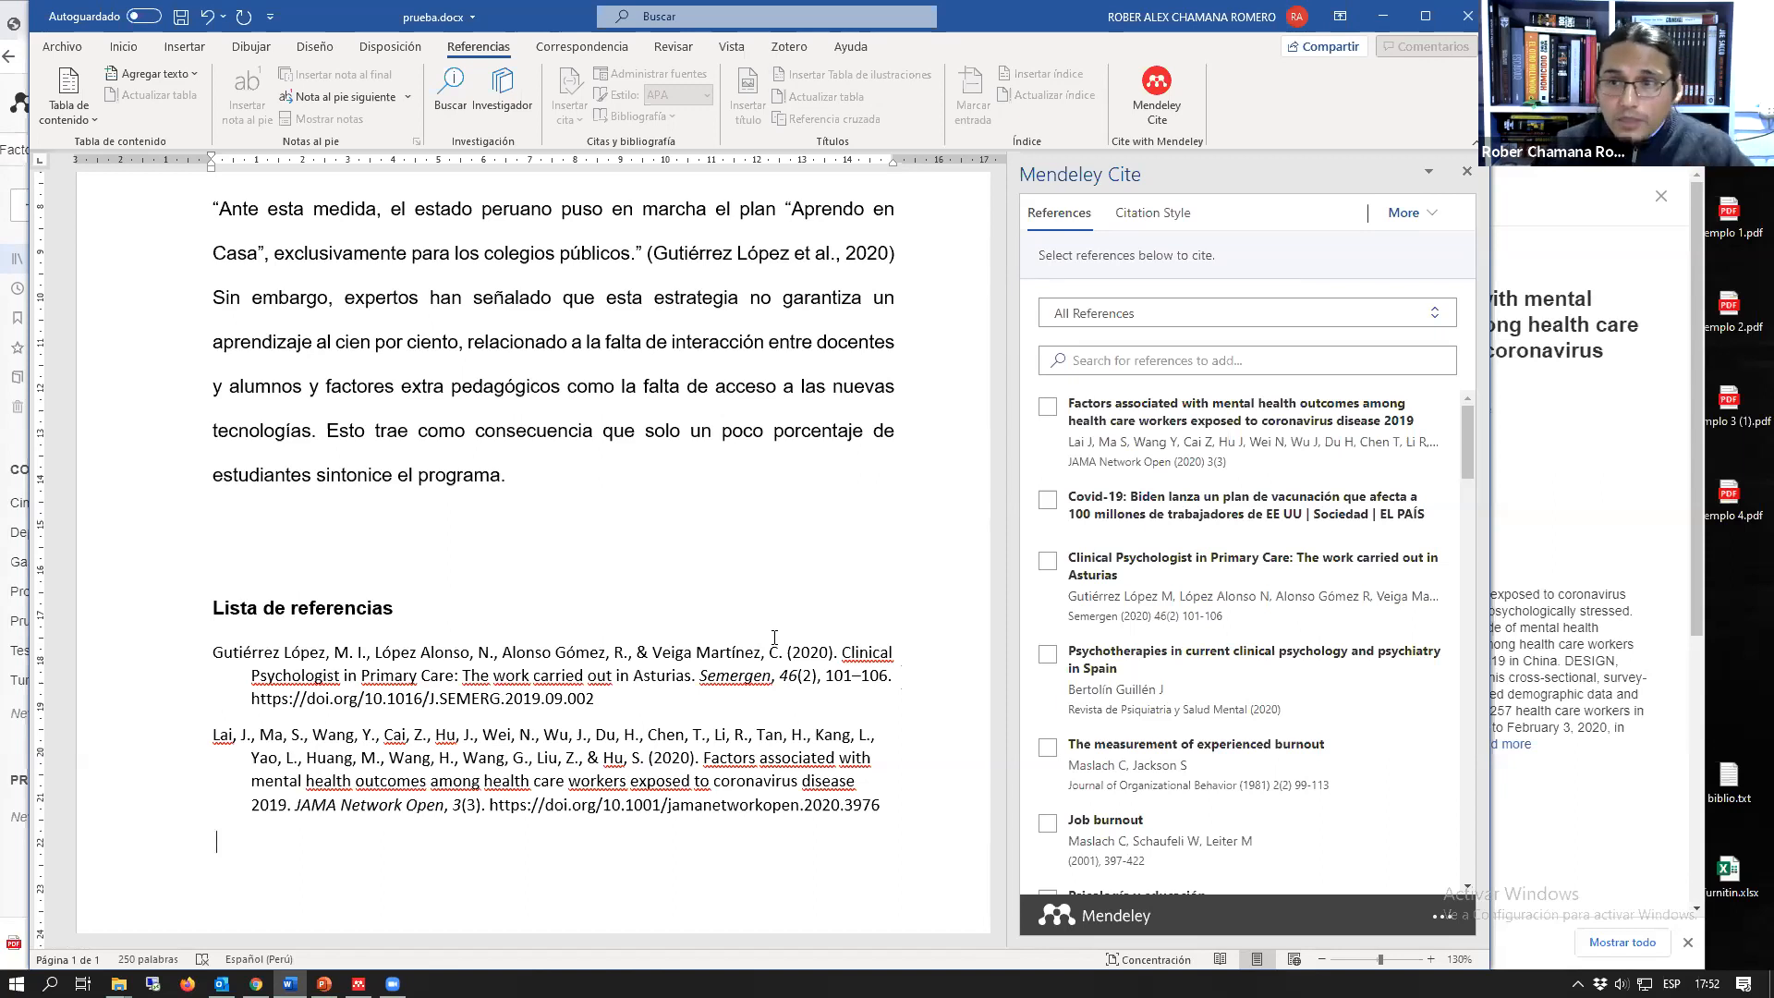
{"action": "scroll", "coordinate": [564, 459], "scroll_direction": "up", "scroll_amount": 1}
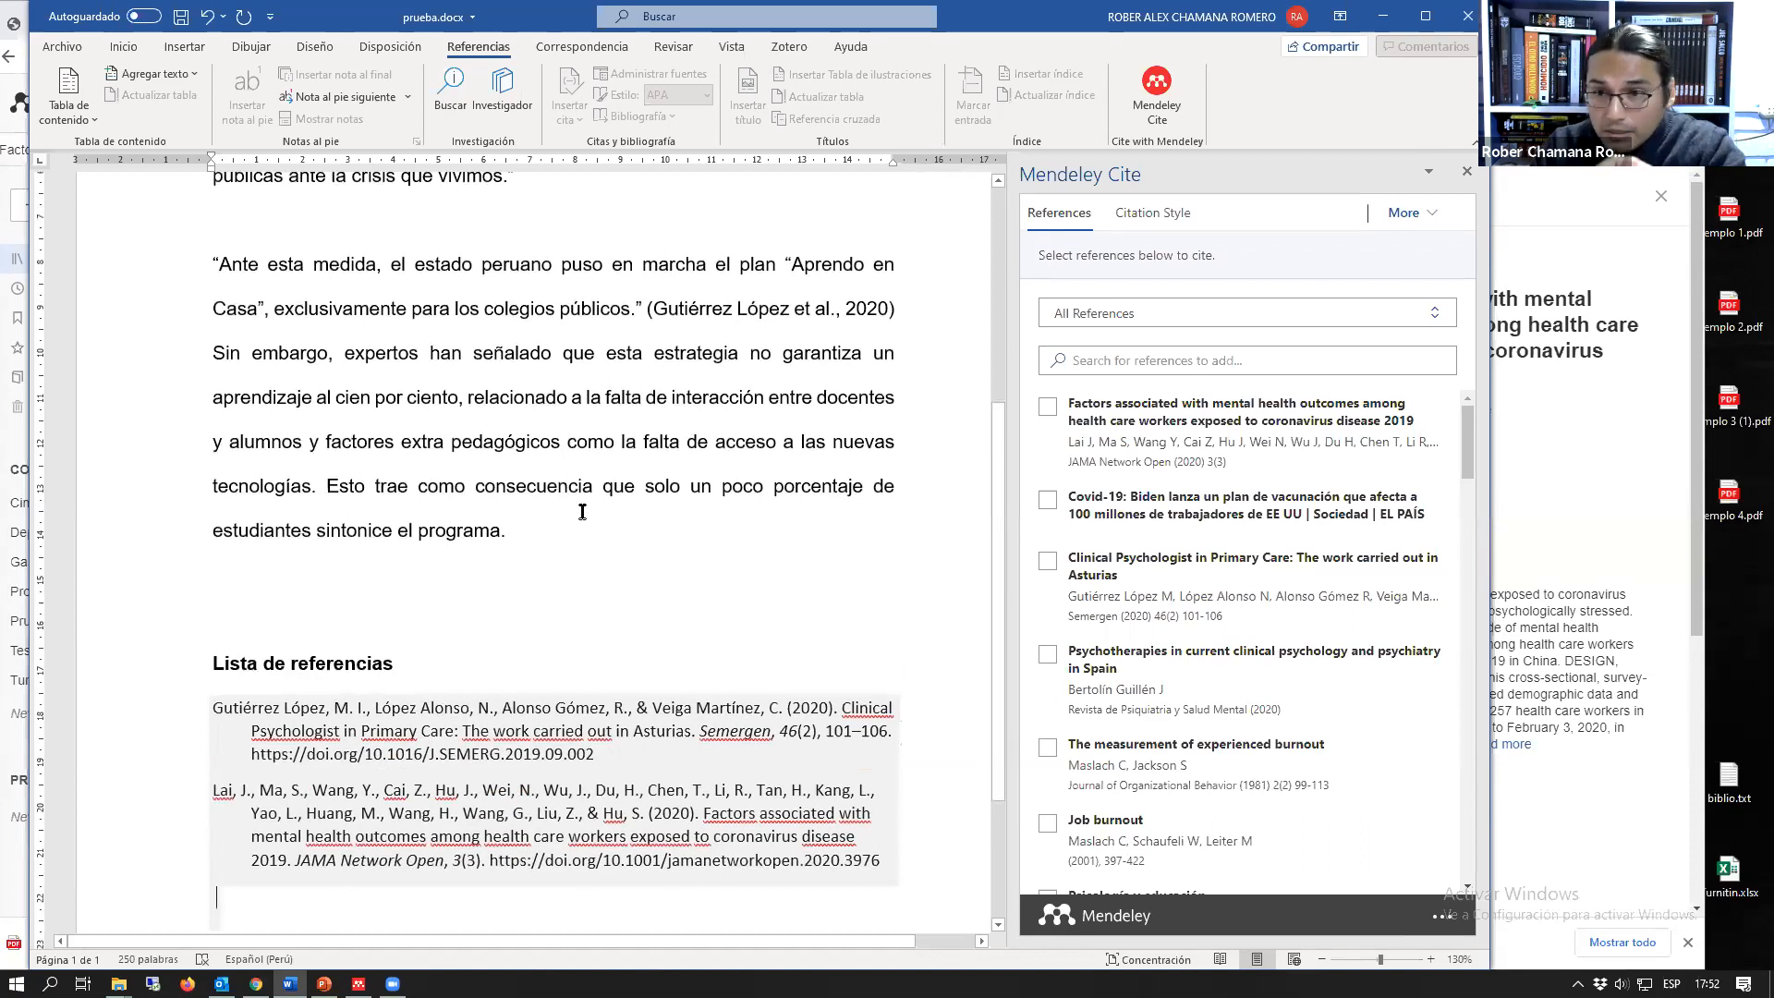
{"action": "scroll", "coordinate": [383, 771], "scroll_direction": "down", "scroll_amount": 4}
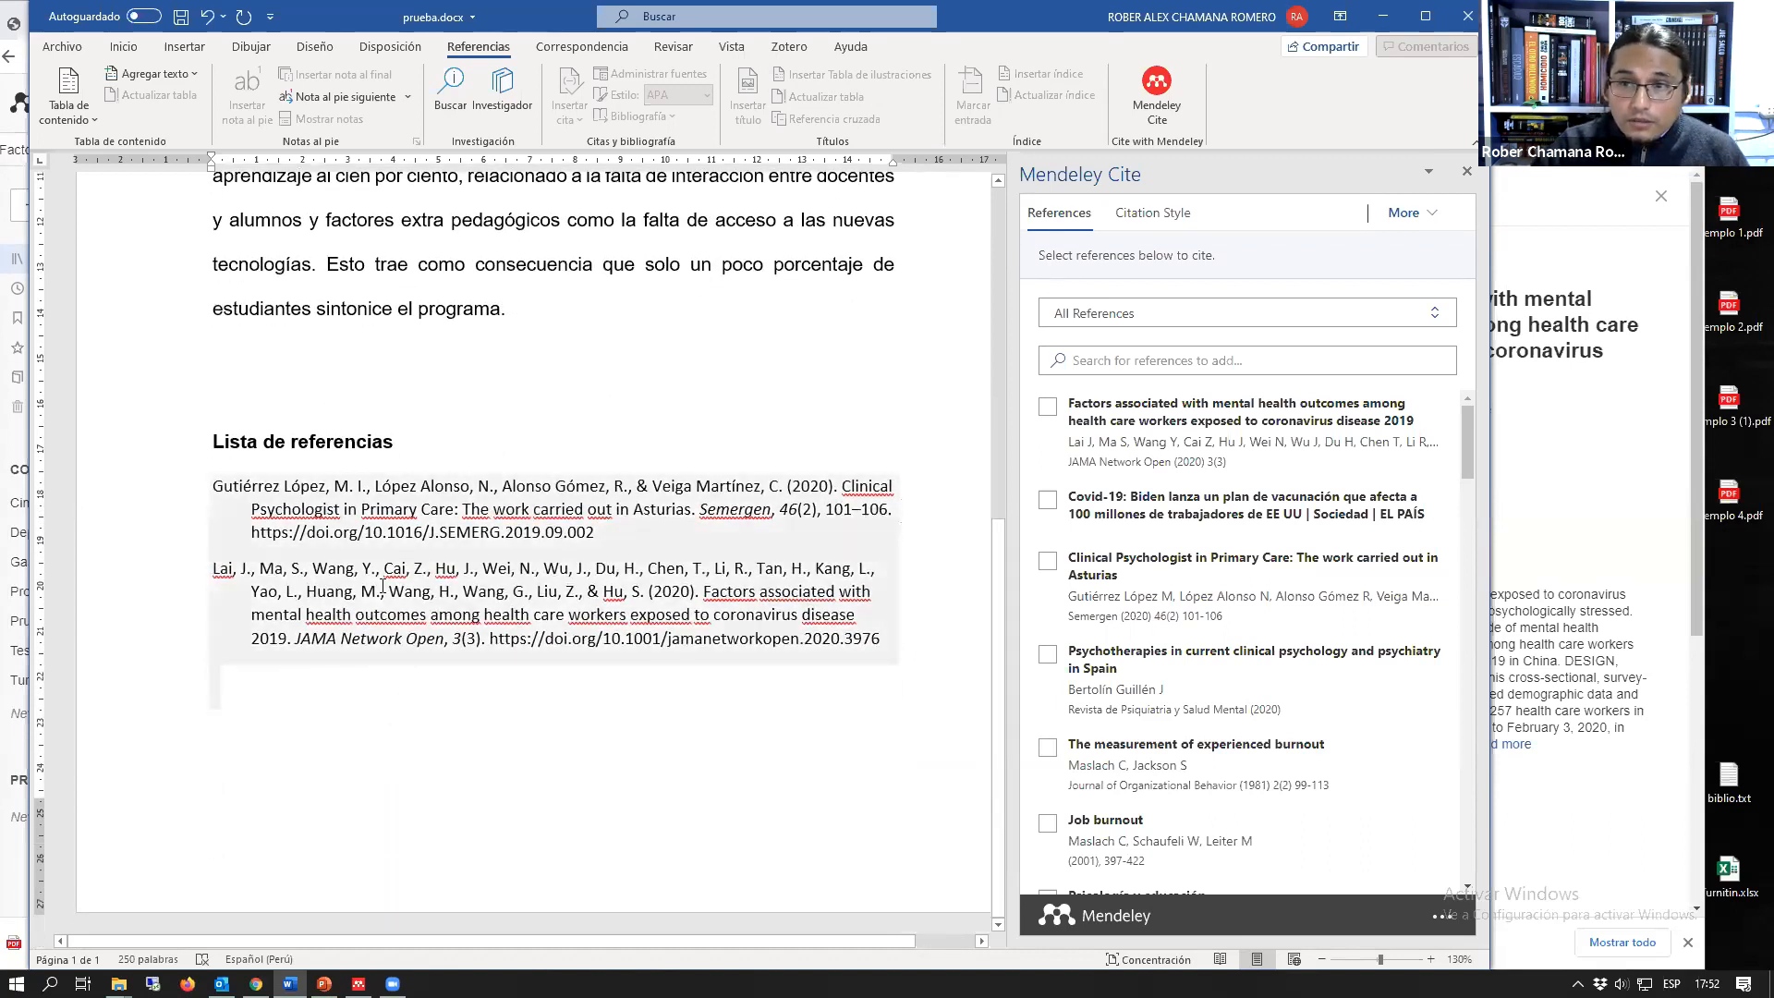
{"action": "scroll", "coordinate": [382, 585], "scroll_direction": "up", "scroll_amount": 3}
{"action": "scroll", "coordinate": [368, 601], "scroll_direction": "down", "scroll_amount": 1}
{"action": "scroll", "coordinate": [612, 473], "scroll_direction": "up", "scroll_amount": 3}
{"action": "scroll", "coordinate": [612, 473], "scroll_direction": "up", "scroll_amount": 3}
{"action": "scroll", "coordinate": [342, 637], "scroll_direction": "down", "scroll_amount": 7}
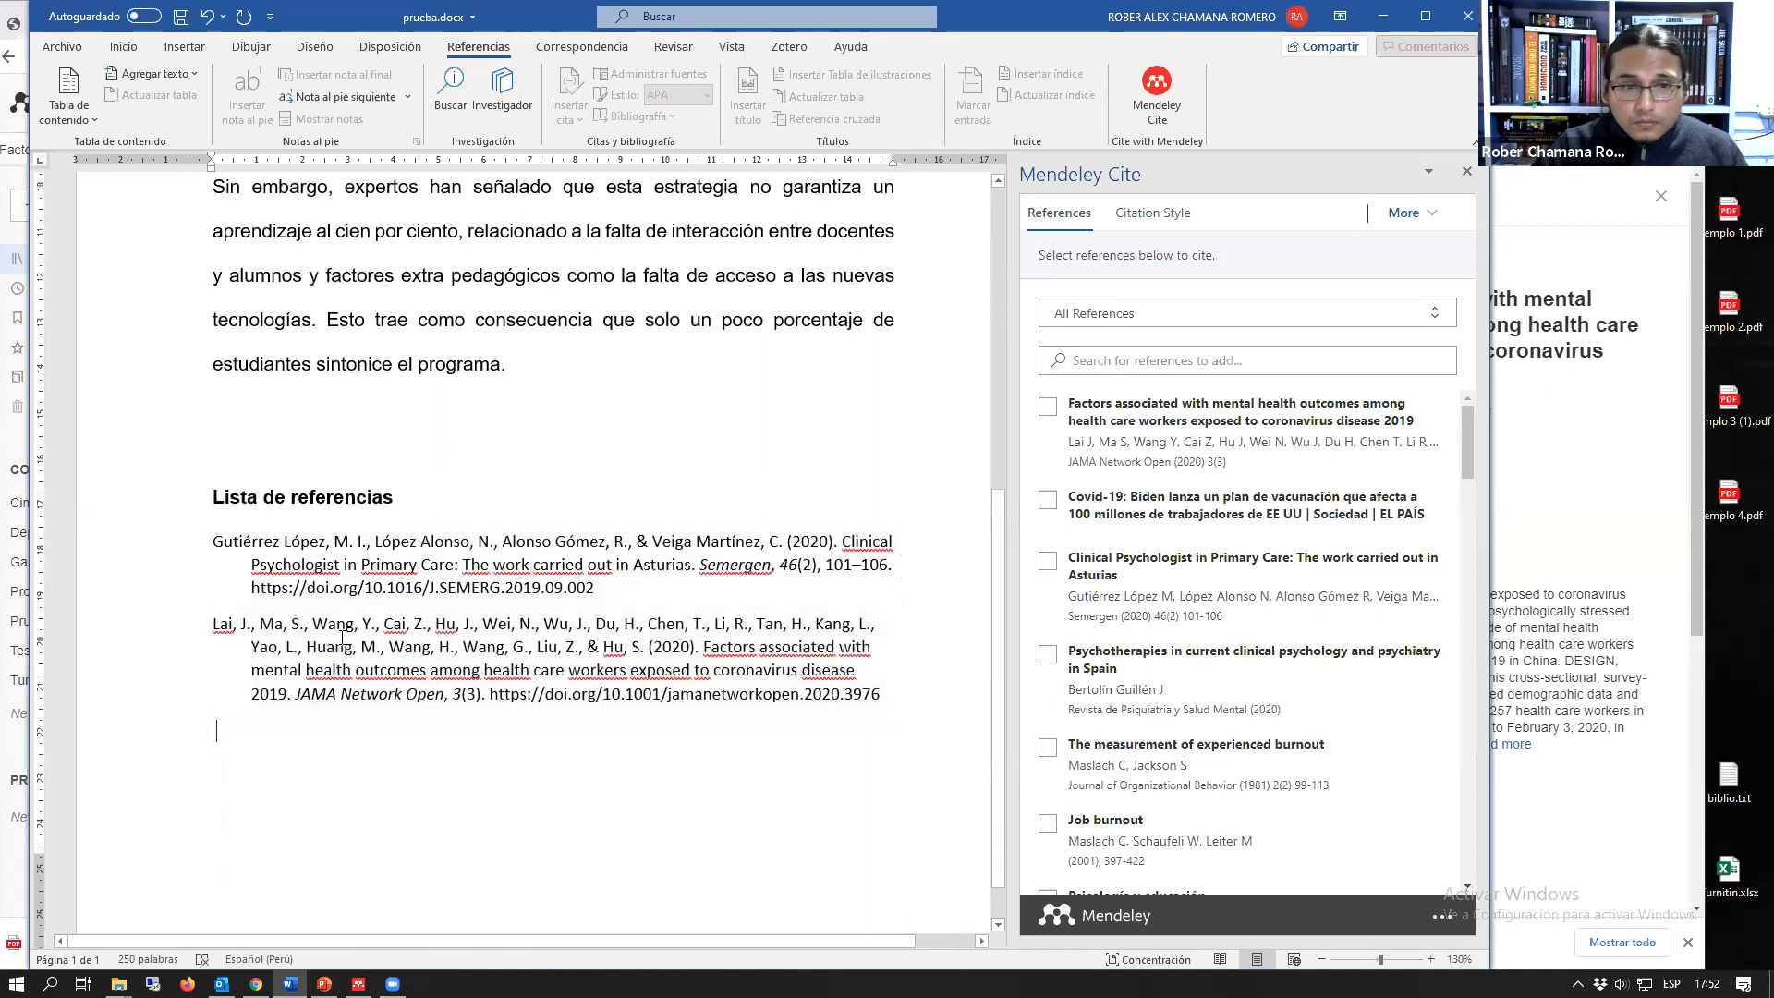
Step: Add a blank line between the "Lista de referencias" heading and the bibliography
{"action": "left_click", "coordinate": [342, 637]}
{"action": "left_click", "coordinate": [463, 503]}
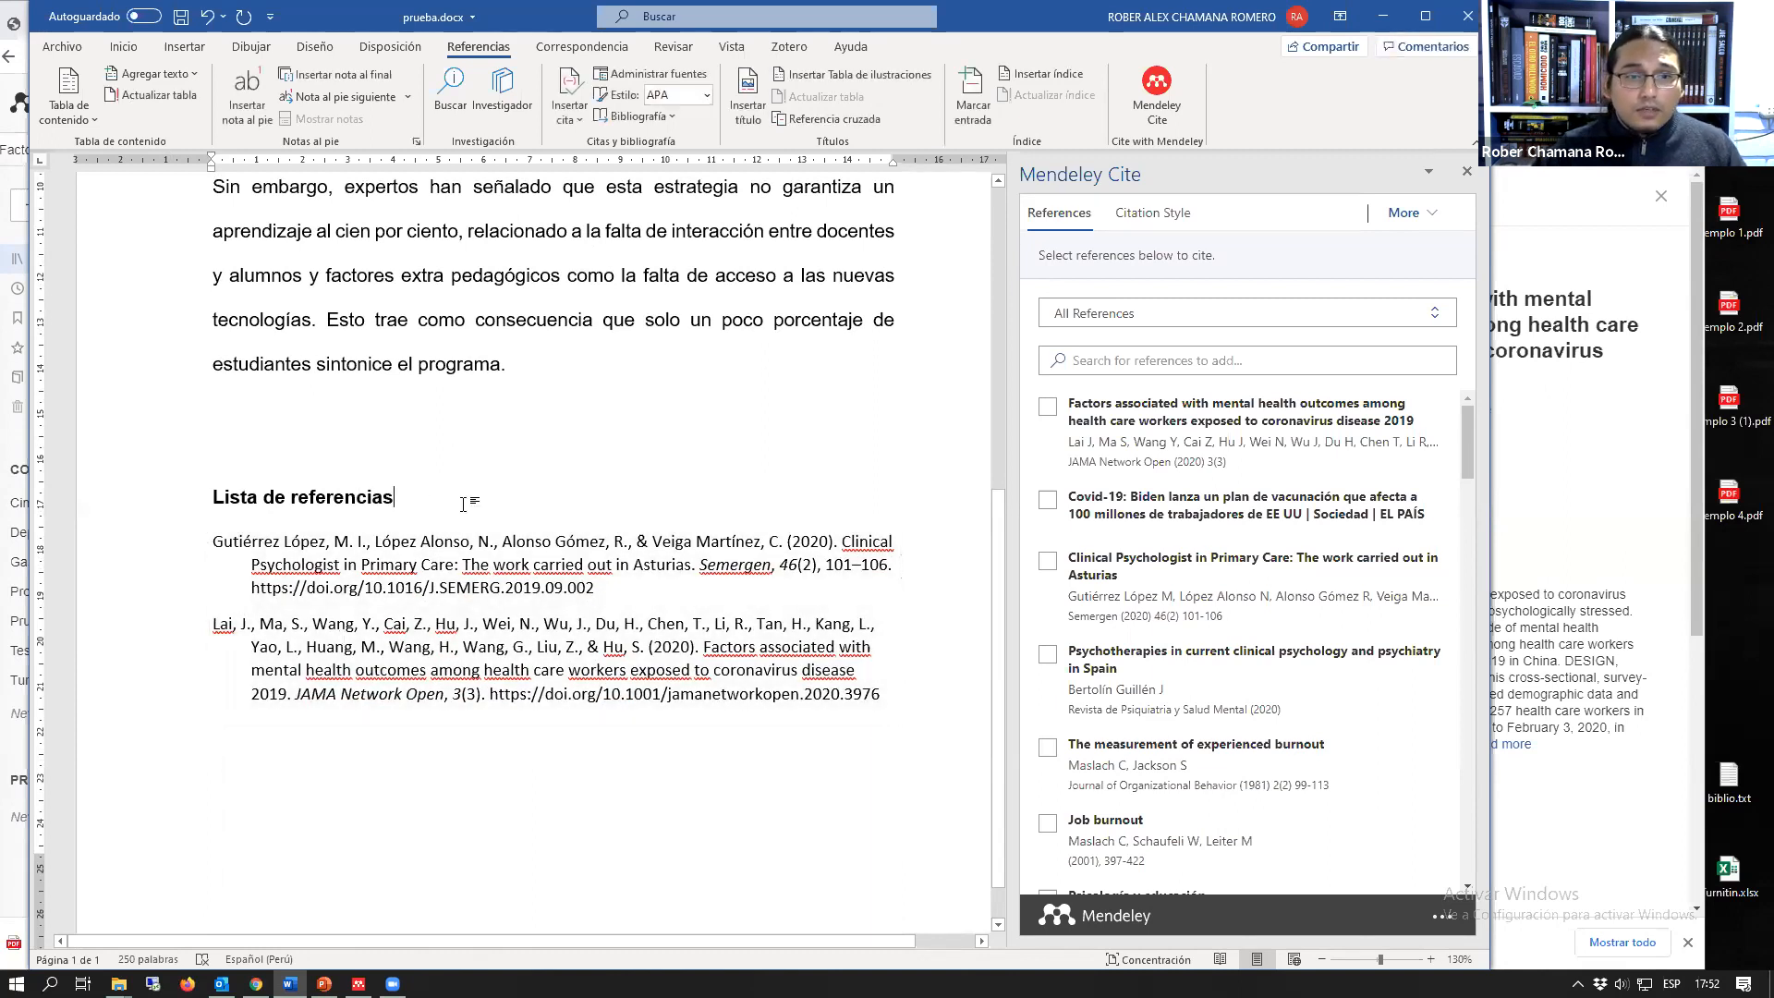
{"action": "key", "text": "Return"}
Step: Remove the content control around the bibliography to turn it into plain editable text
{"action": "left_click", "coordinate": [364, 632]}
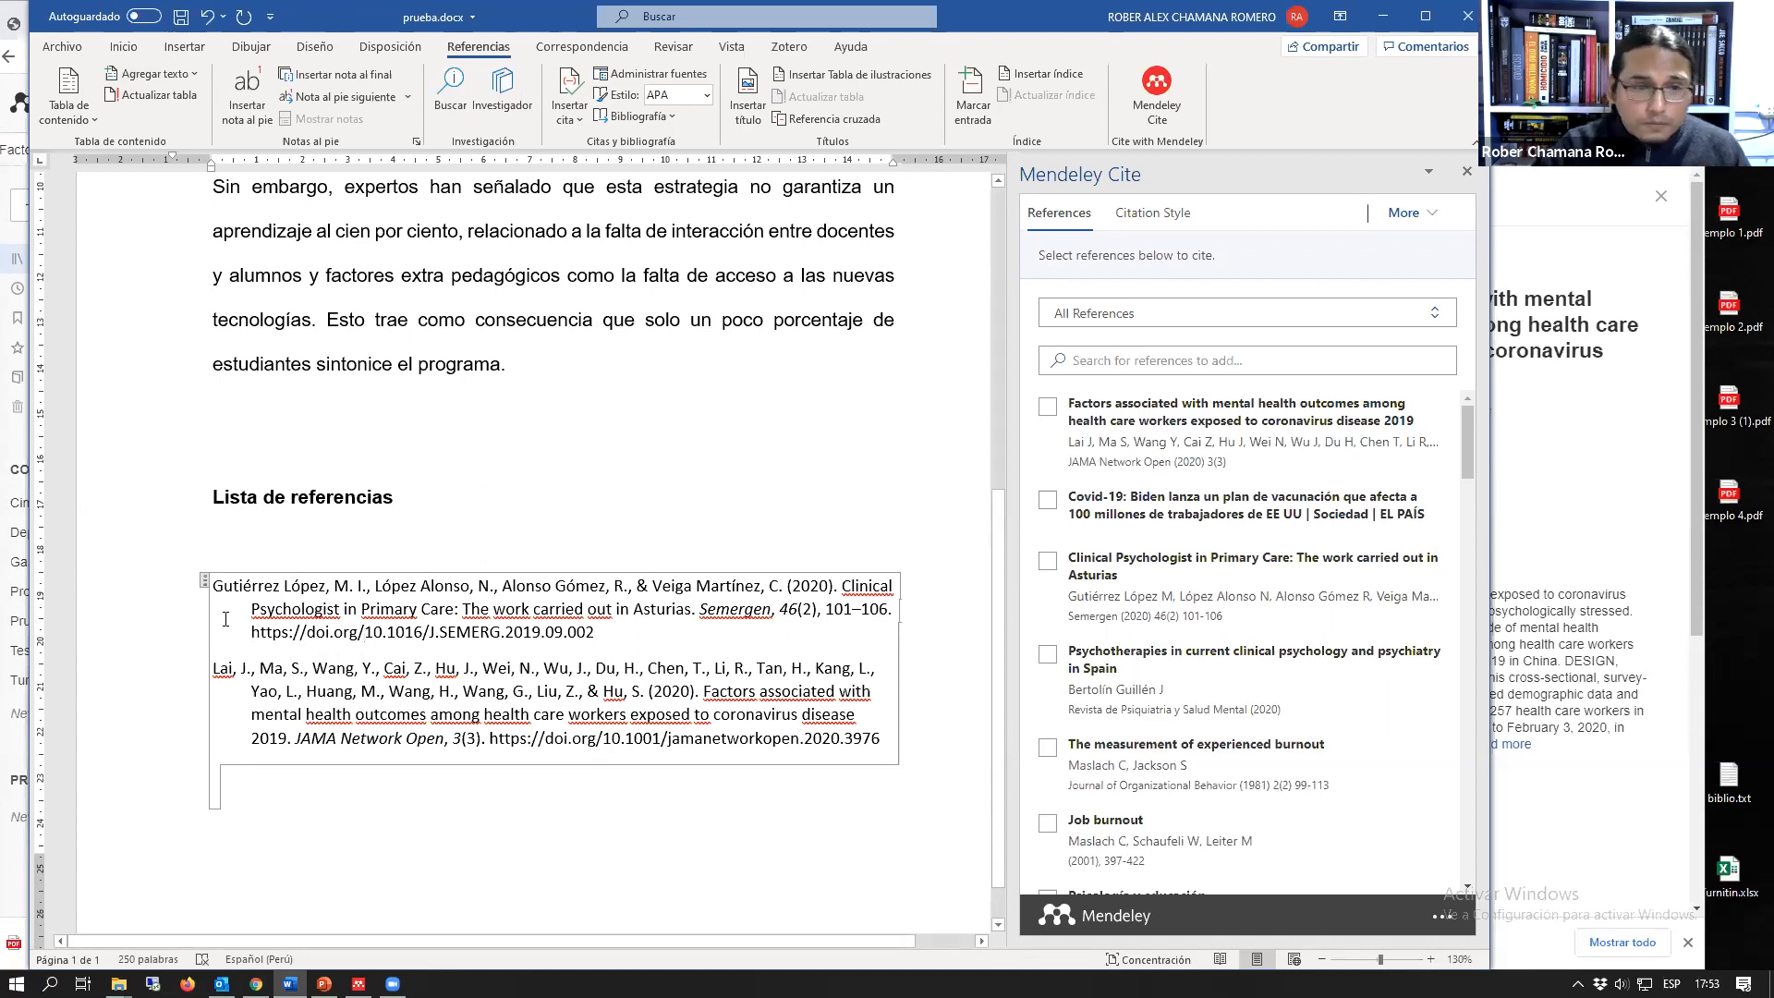
{"action": "left_click", "coordinate": [205, 582]}
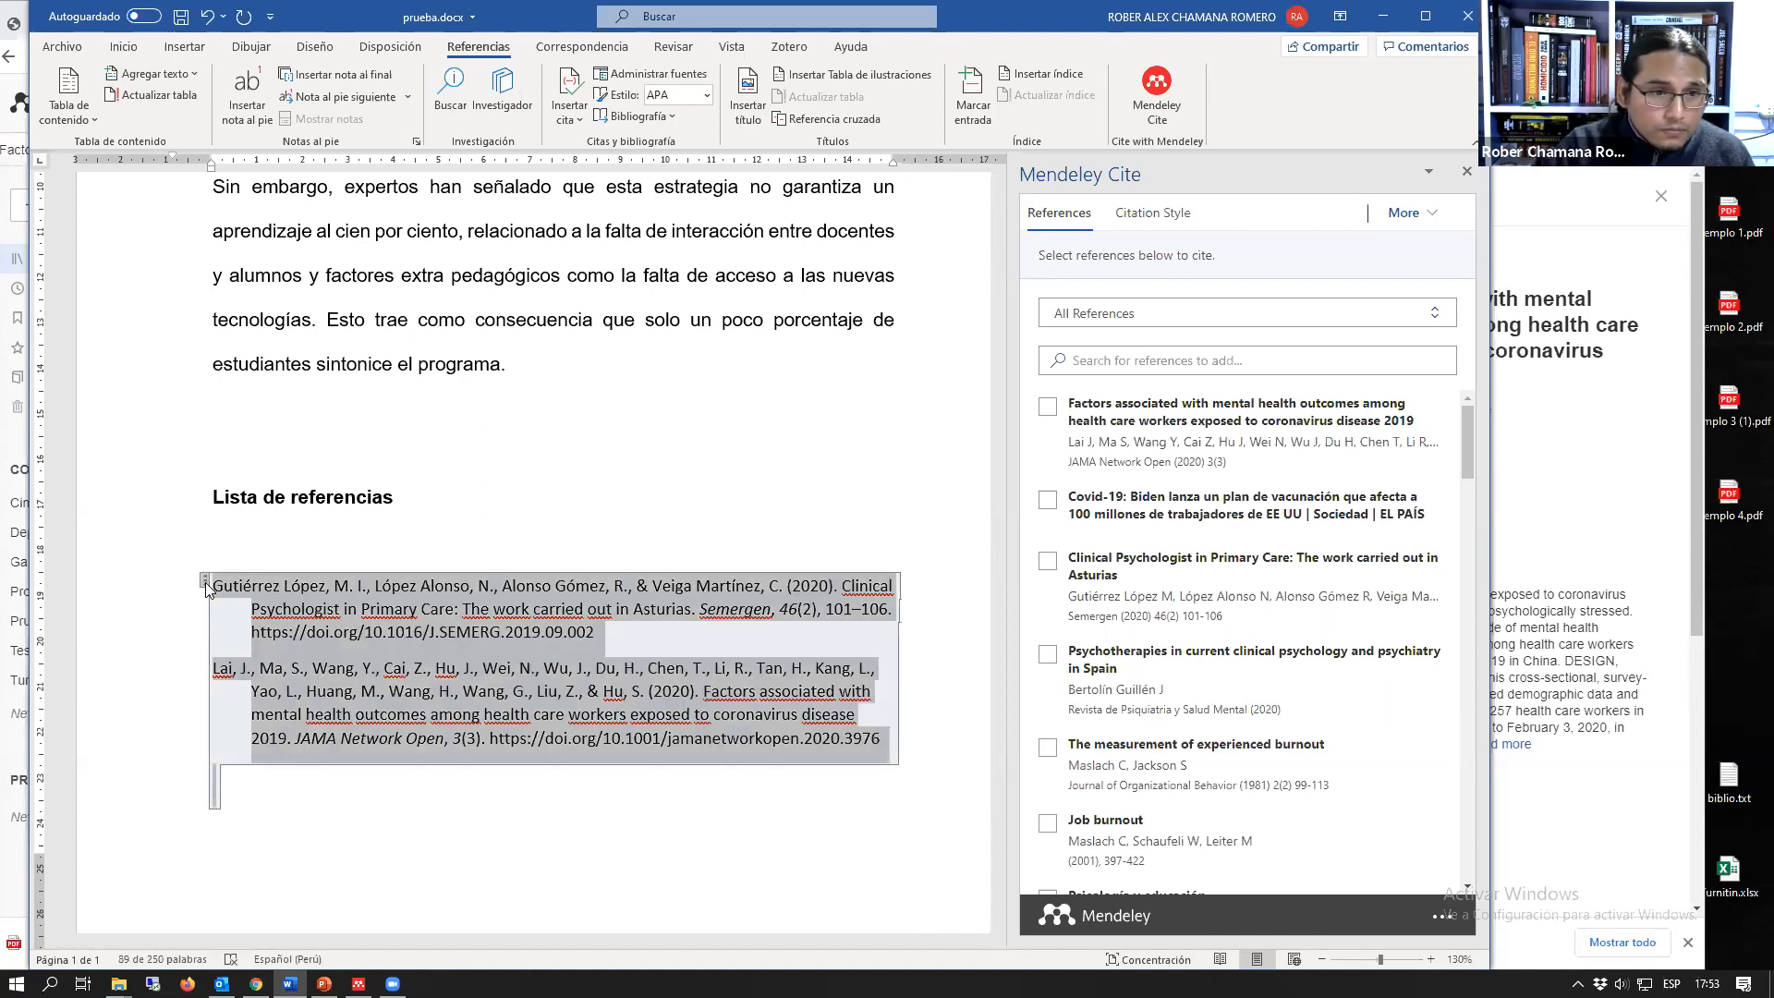
{"action": "left_click", "coordinate": [229, 536]}
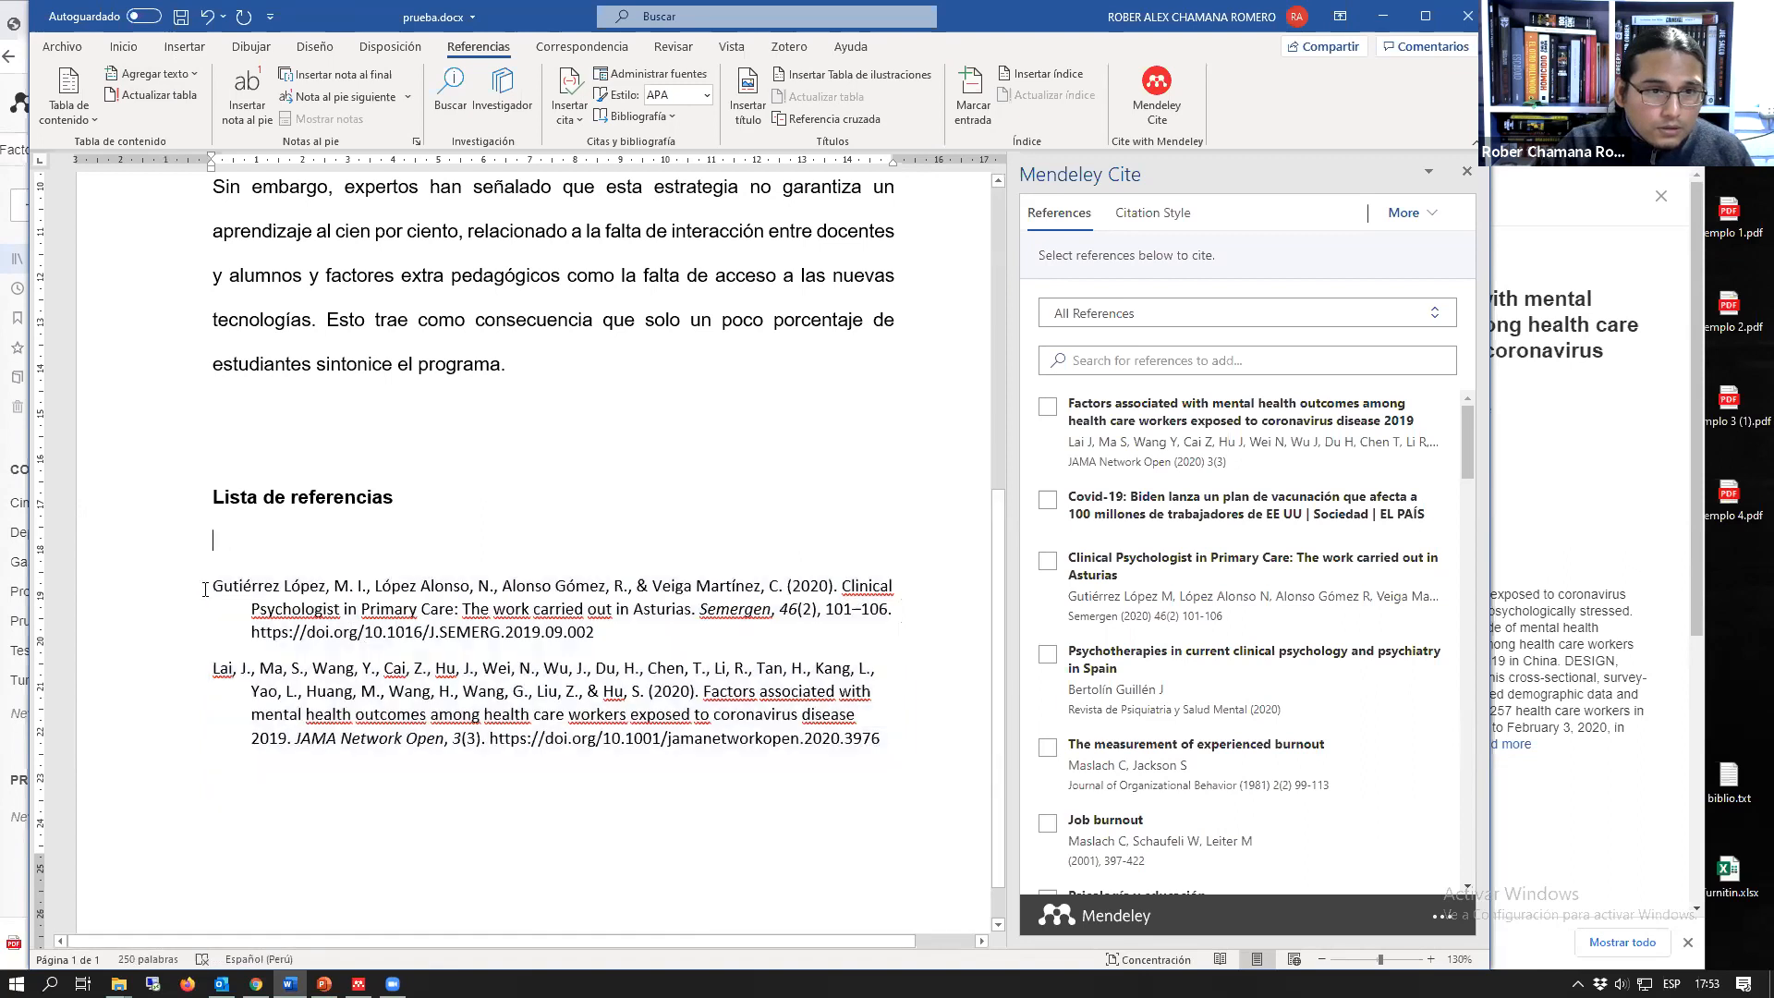
{"action": "right_click", "coordinate": [206, 586]}
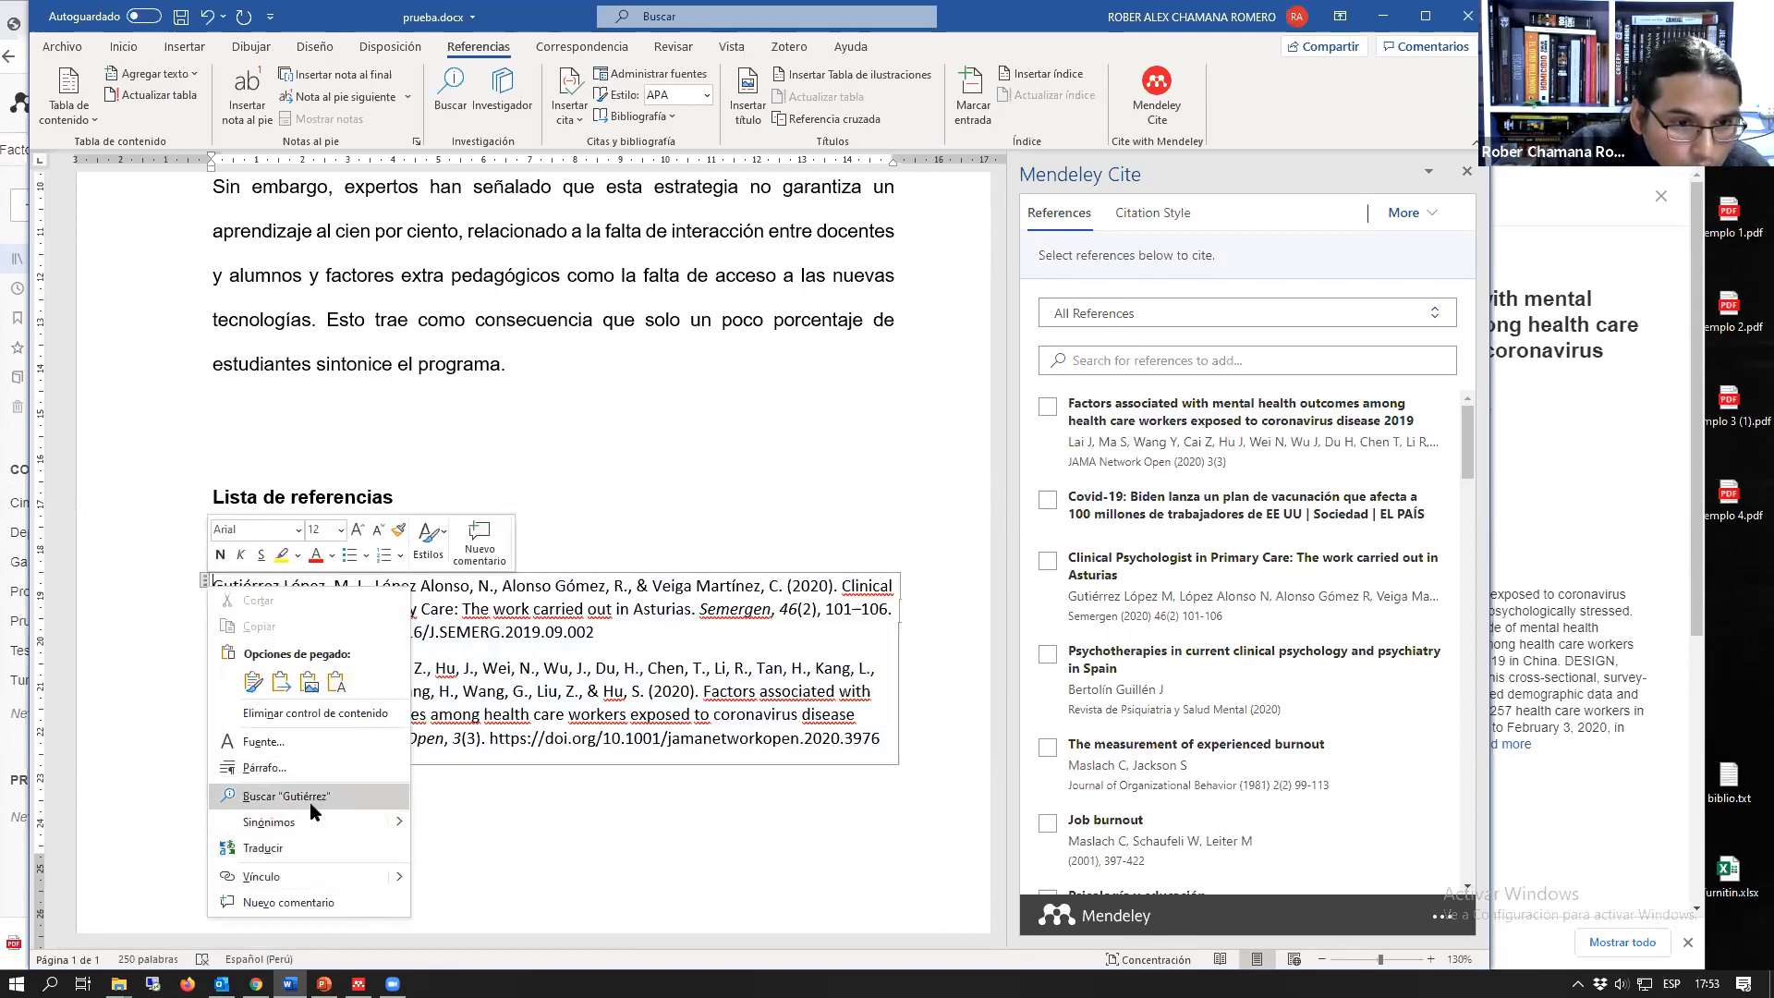
{"action": "left_click", "coordinate": [299, 717]}
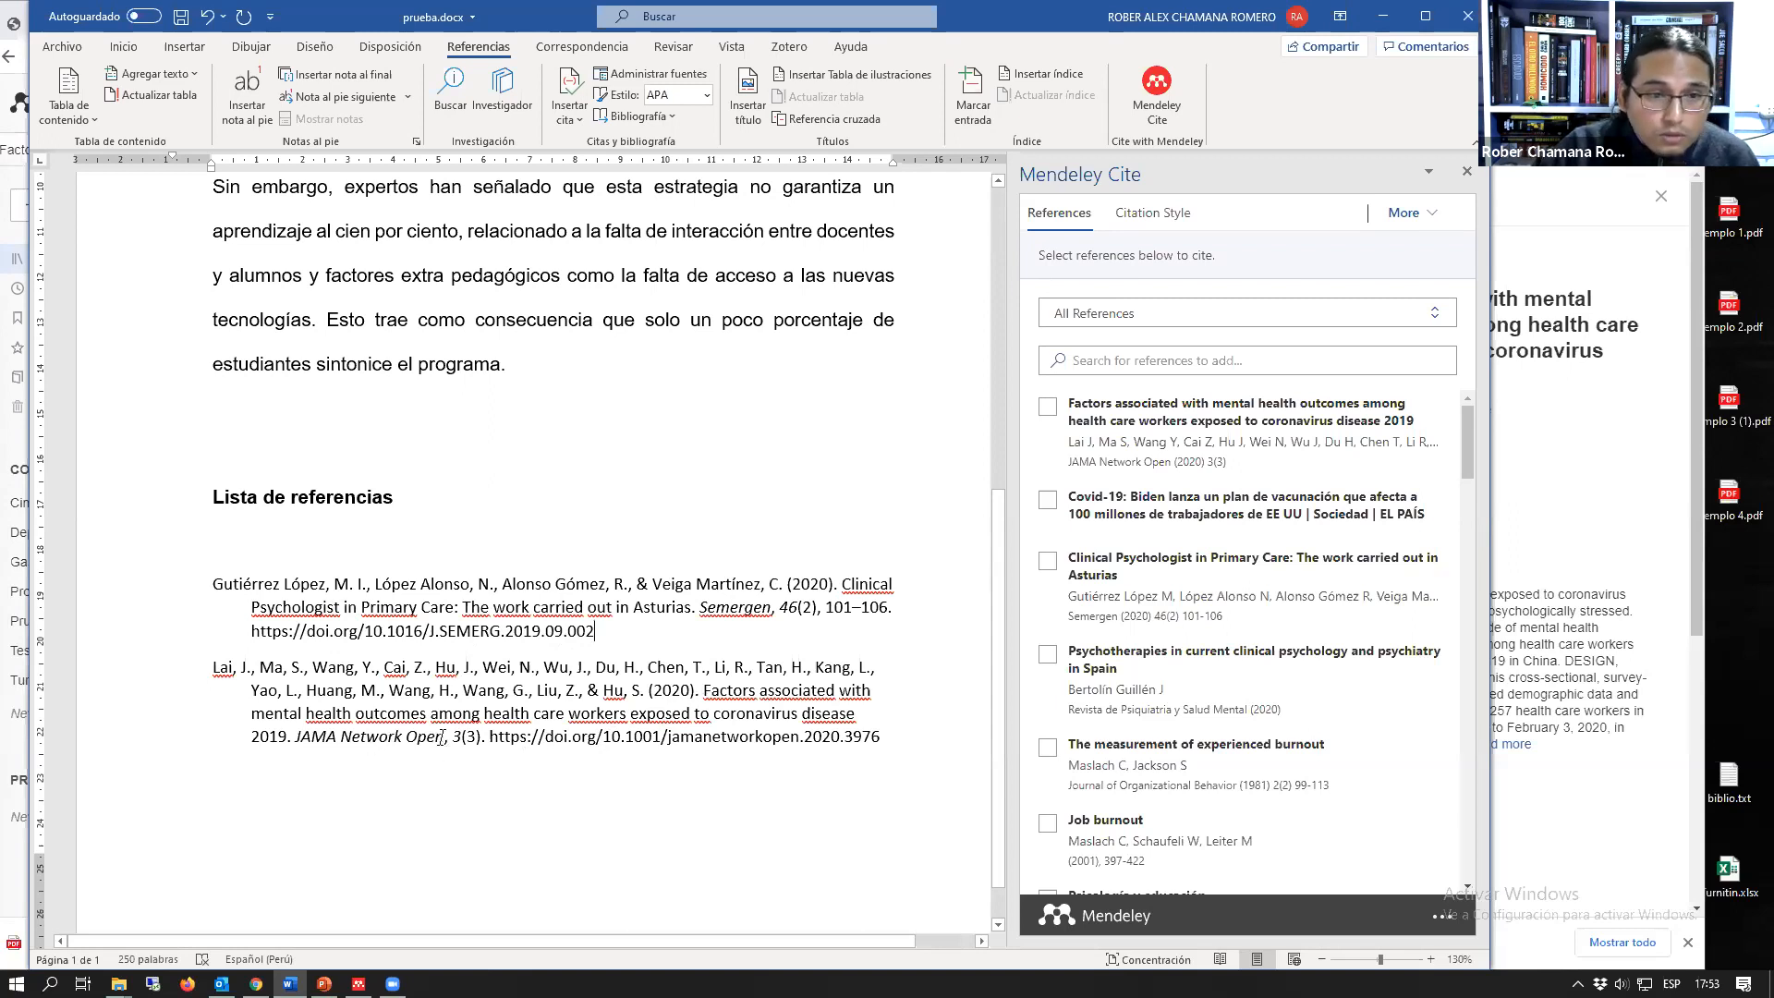
Step: Change the third author's initial in the second reference to a lowercase "y"
{"action": "left_click_drag", "start_coordinate": [421, 665], "coordinate": [422, 666]}
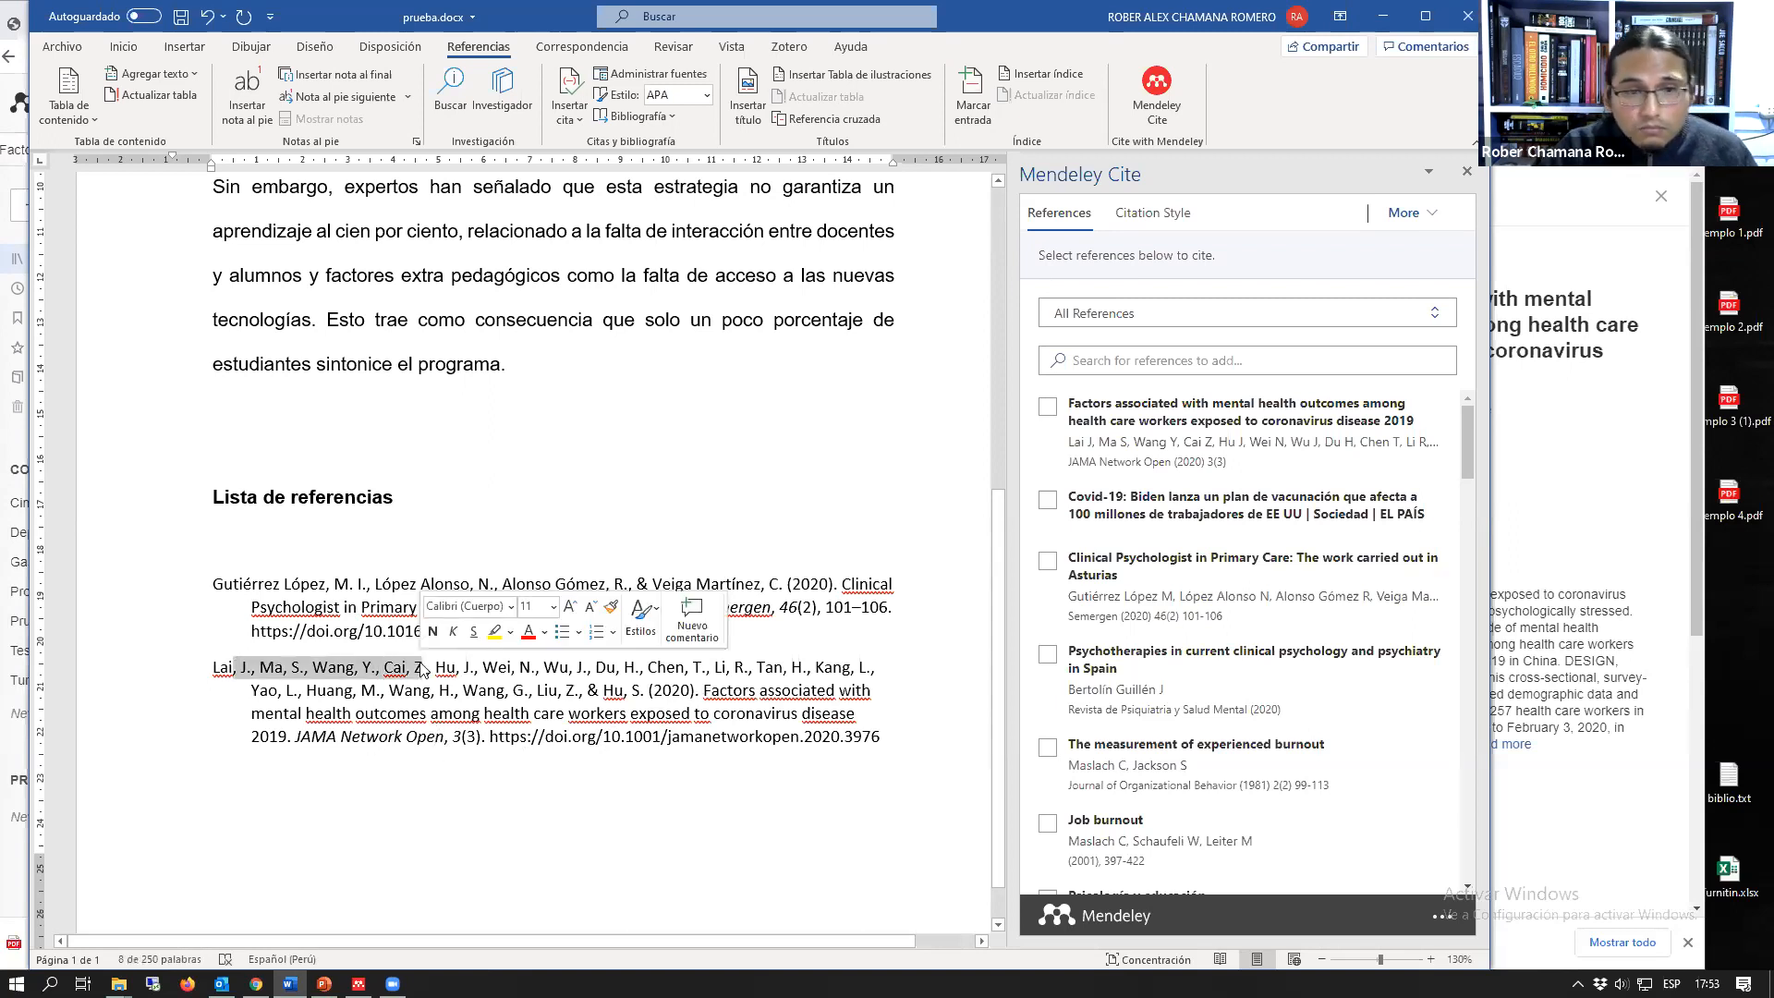
{"action": "left_click", "coordinate": [373, 666]}
{"action": "double_click", "coordinate": [366, 666]}
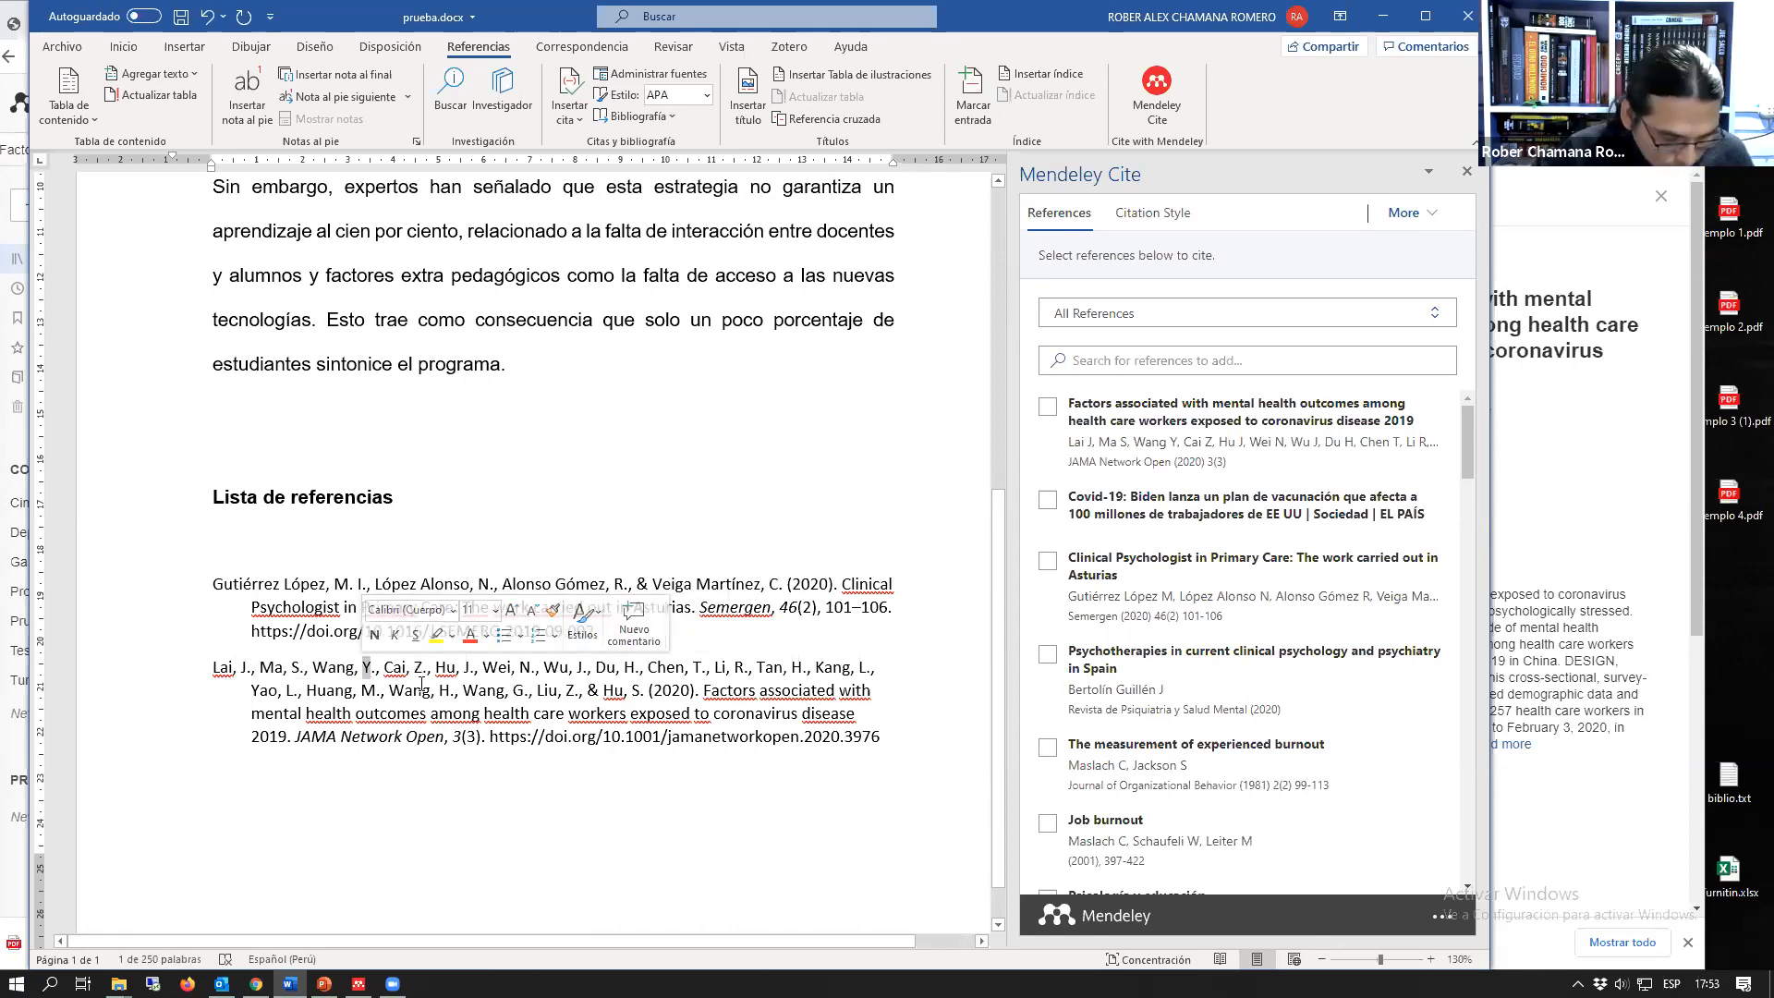
{"action": "type", "text": "y"}
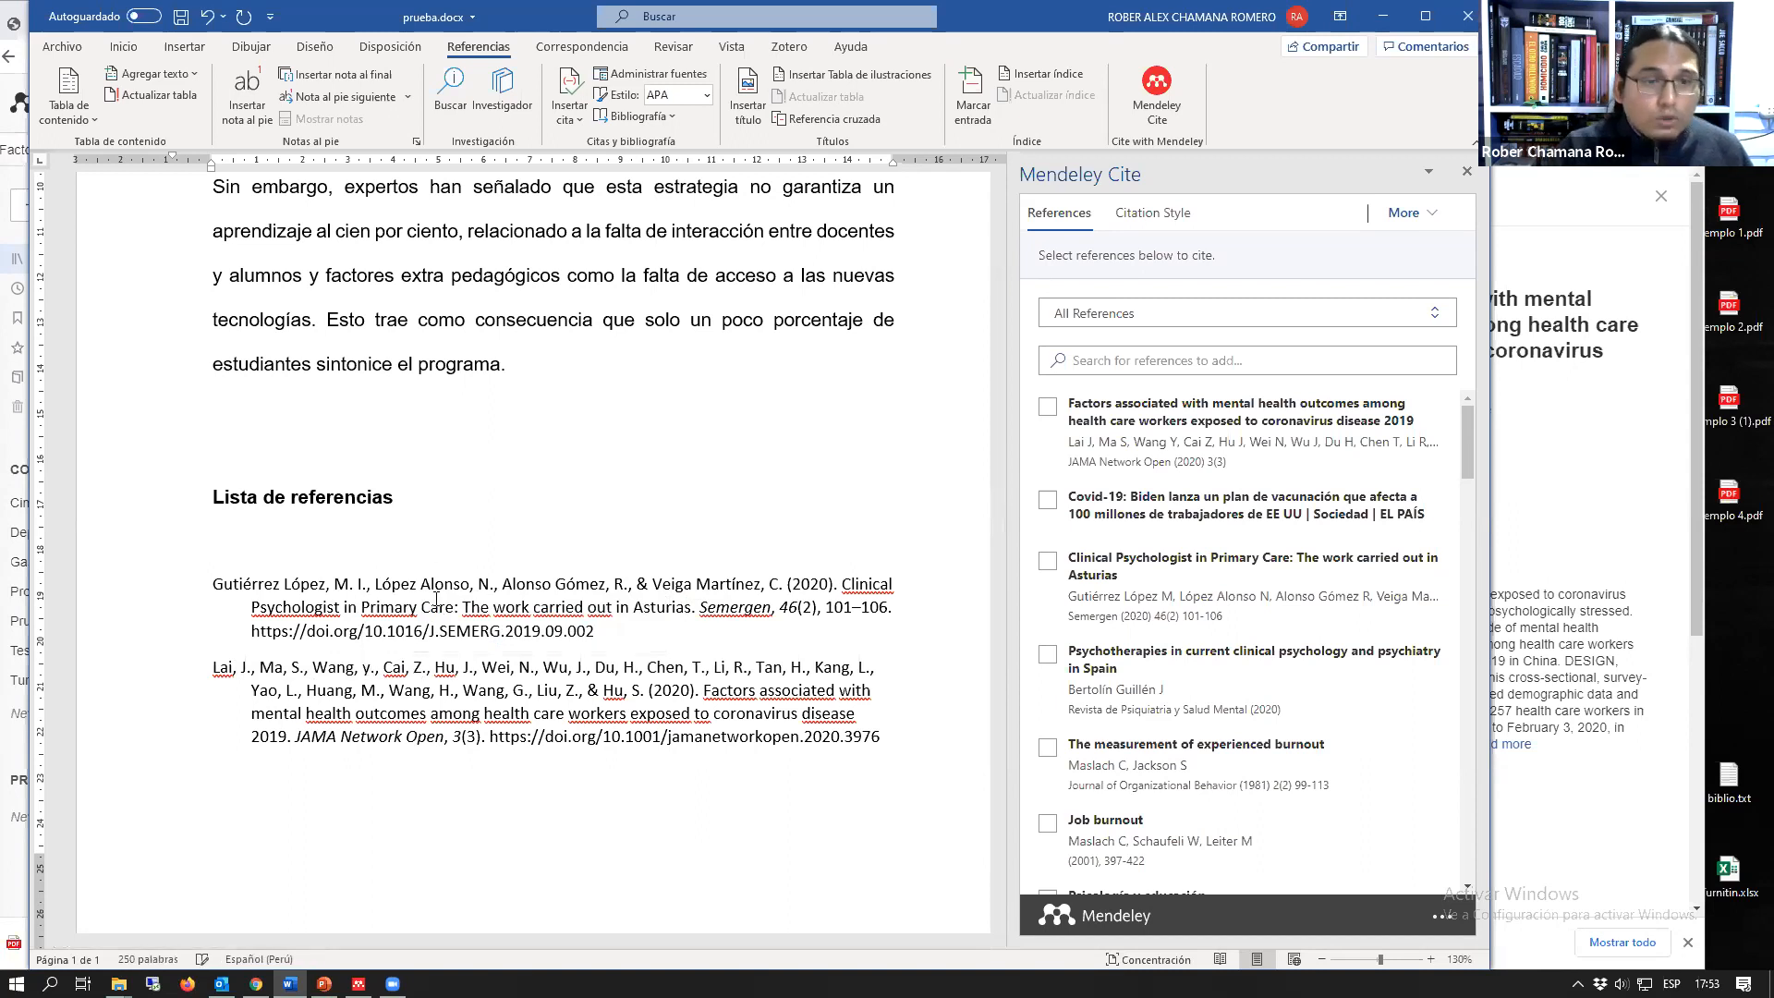
{"action": "left_click", "coordinate": [512, 473]}
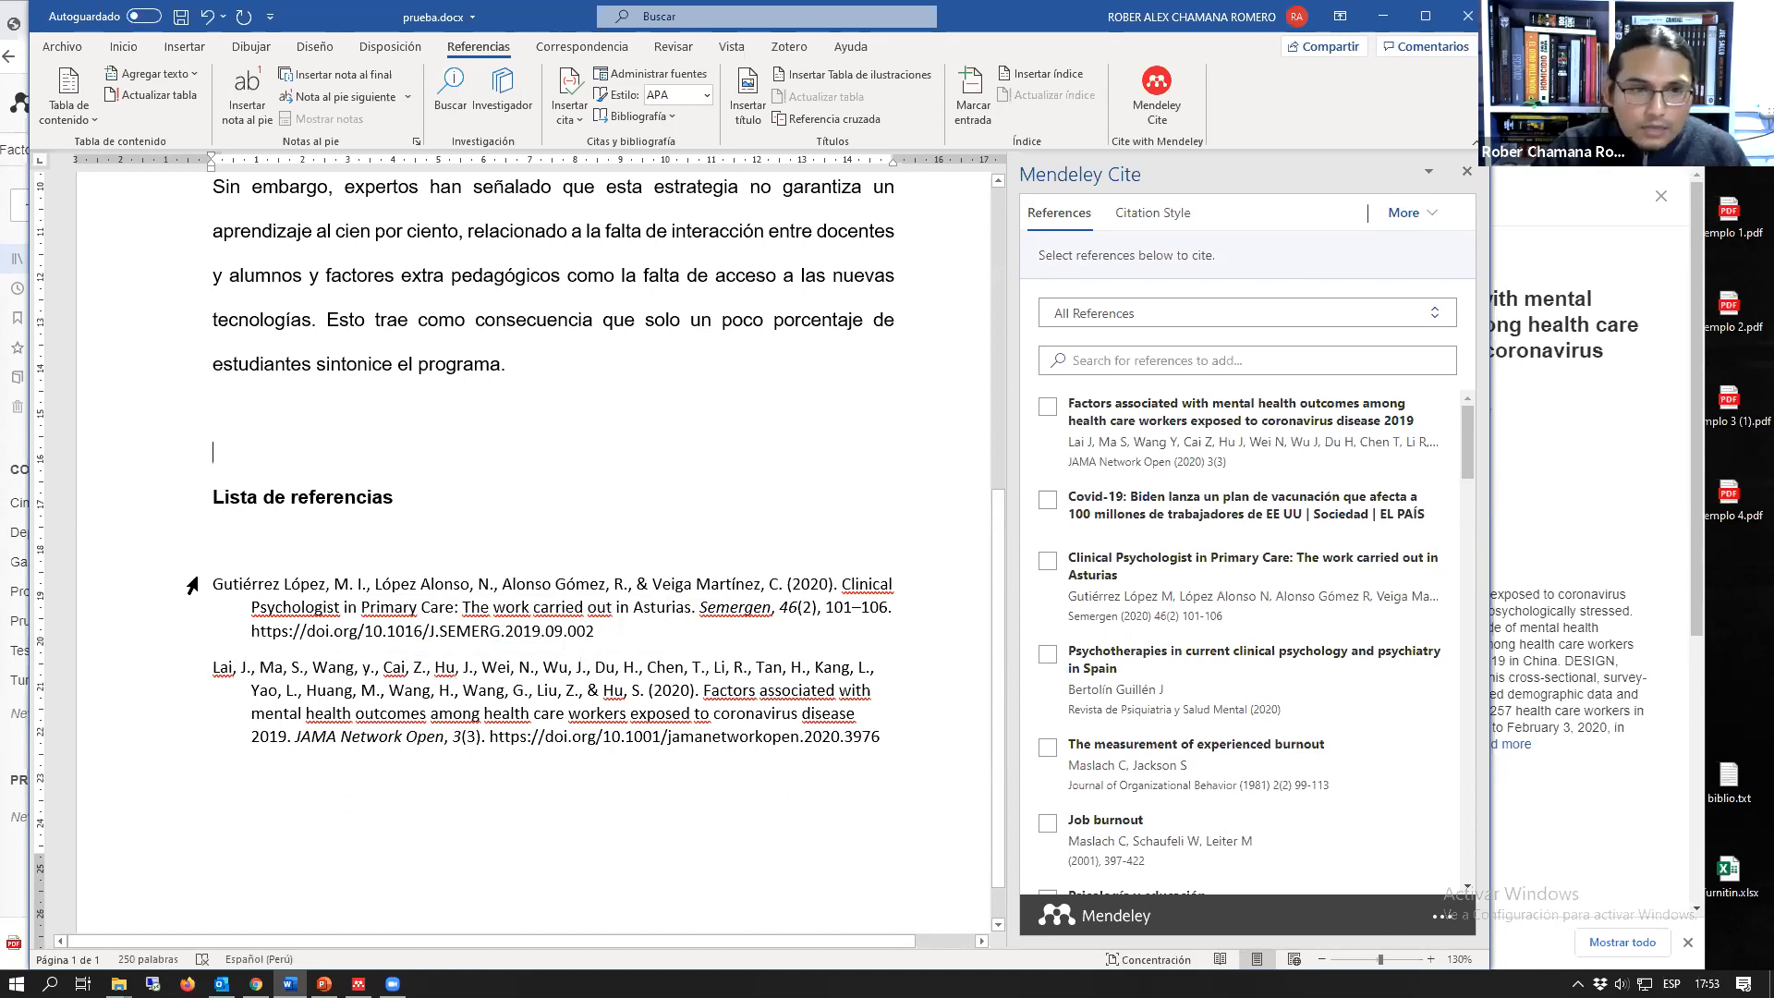
{"action": "left_click", "coordinate": [240, 591]}
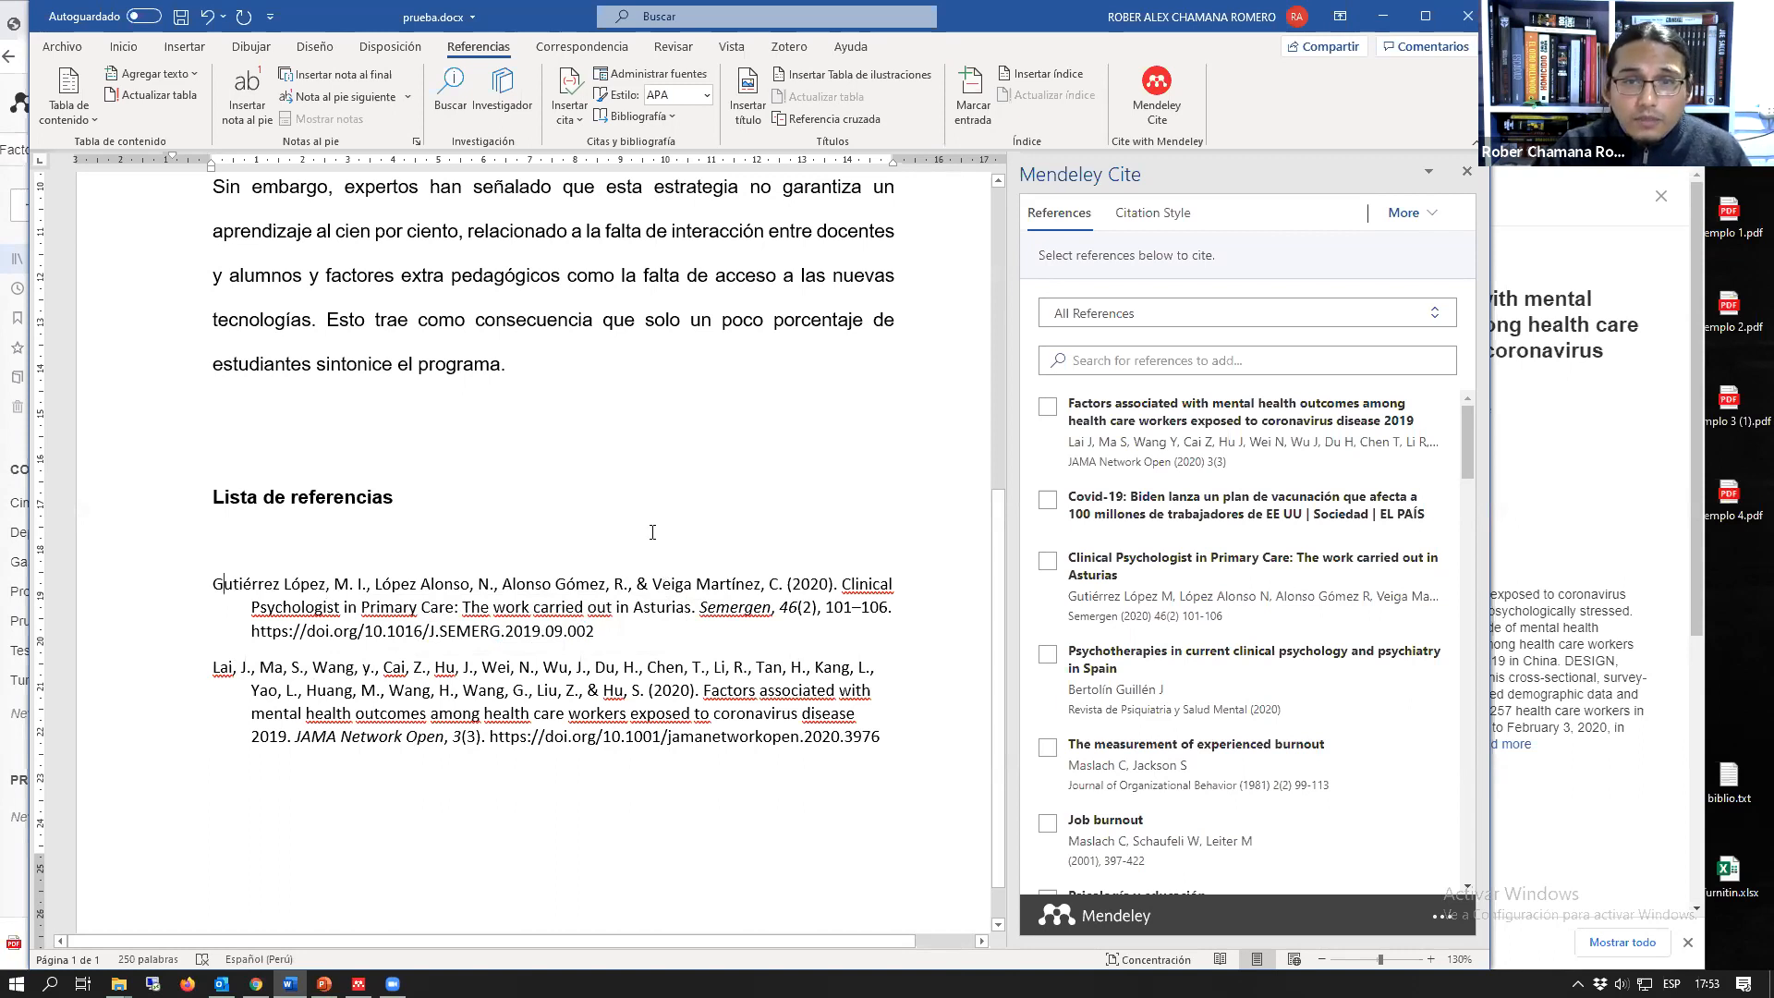
Step: Switch to Mendeley Reference Manager in the browser and open the notebook page "Procrastinación académica entre estudiantes de cursos en línea. Validación de un cuestionario"
{"action": "scroll", "coordinate": [653, 532], "scroll_direction": "up", "scroll_amount": 4}
{"action": "scroll", "coordinate": [660, 543], "scroll_direction": "up", "scroll_amount": 3}
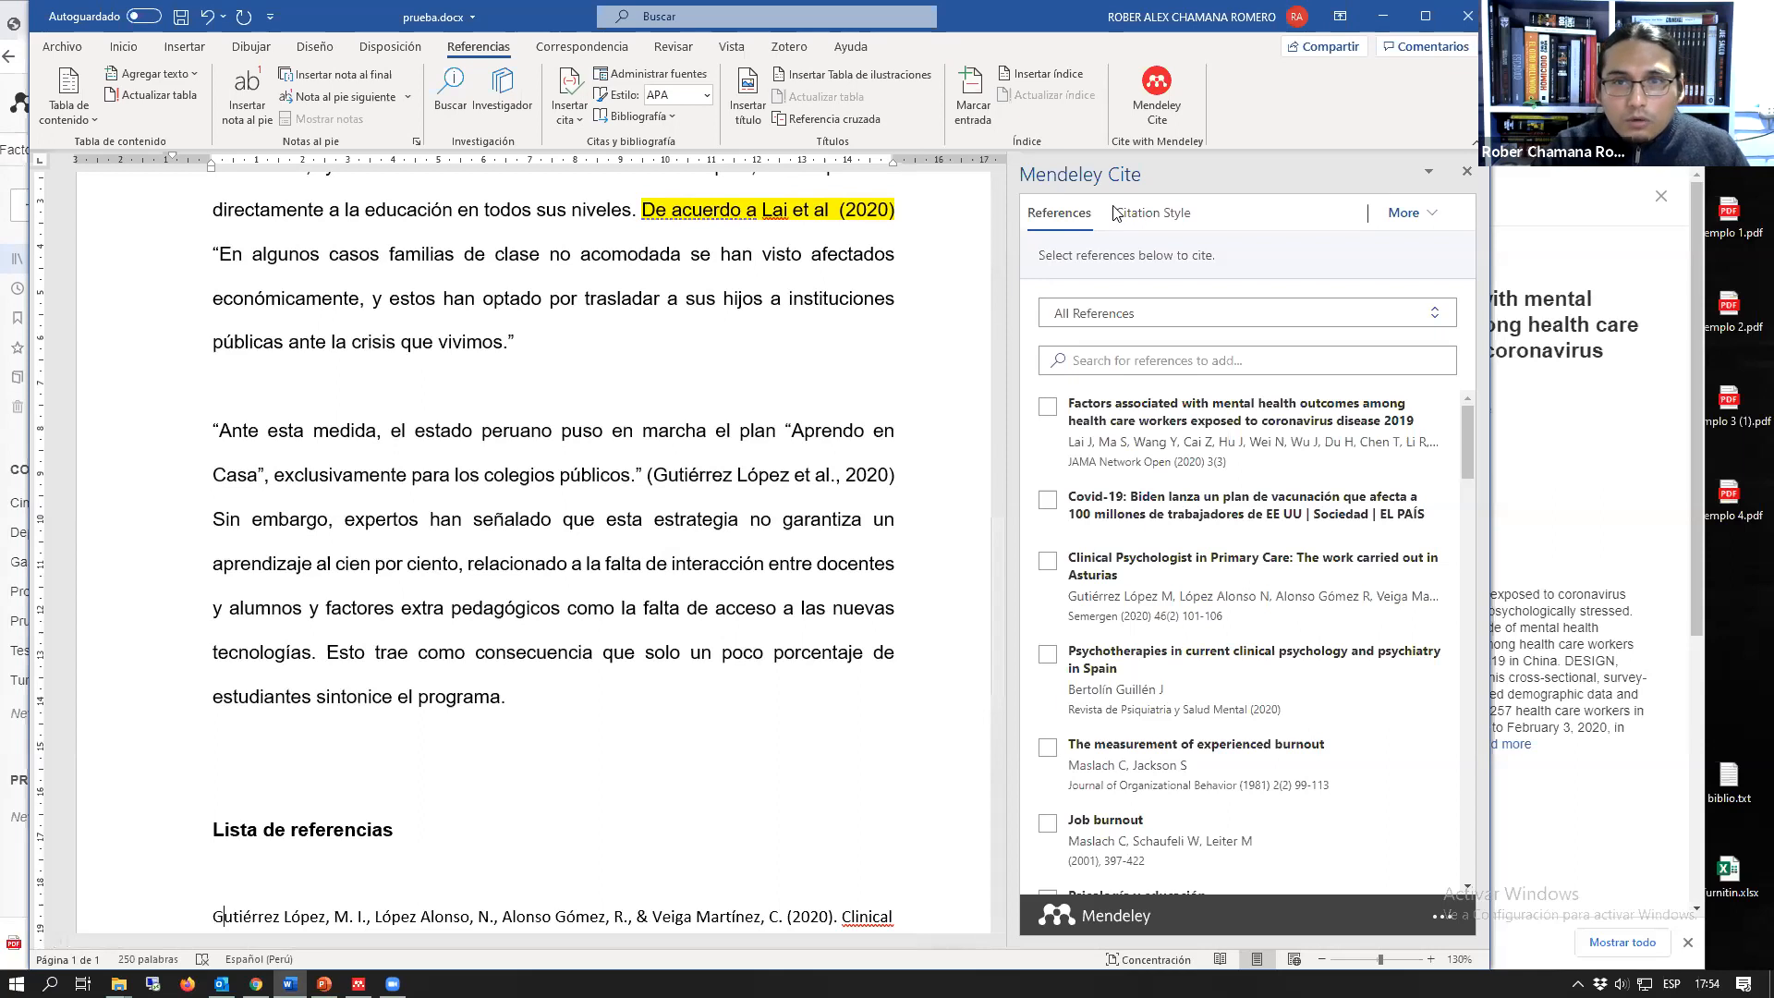
{"action": "key", "text": "alt+Tab"}
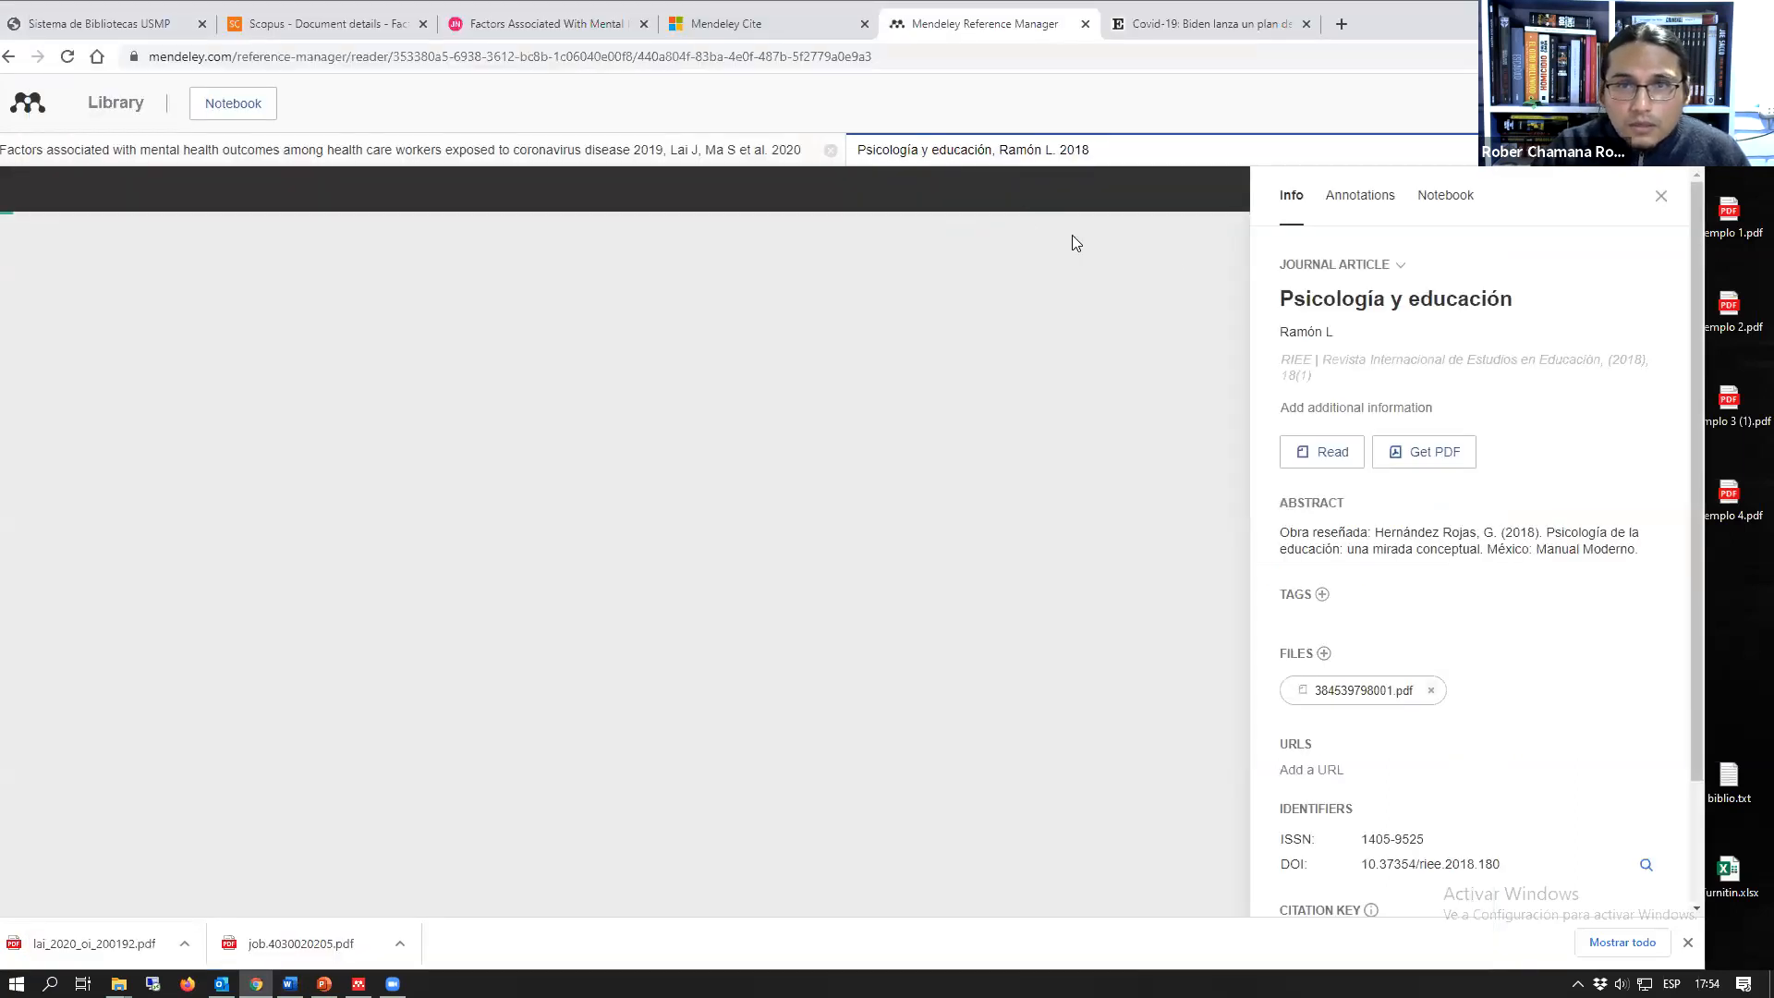
{"action": "left_click", "coordinate": [1446, 198]}
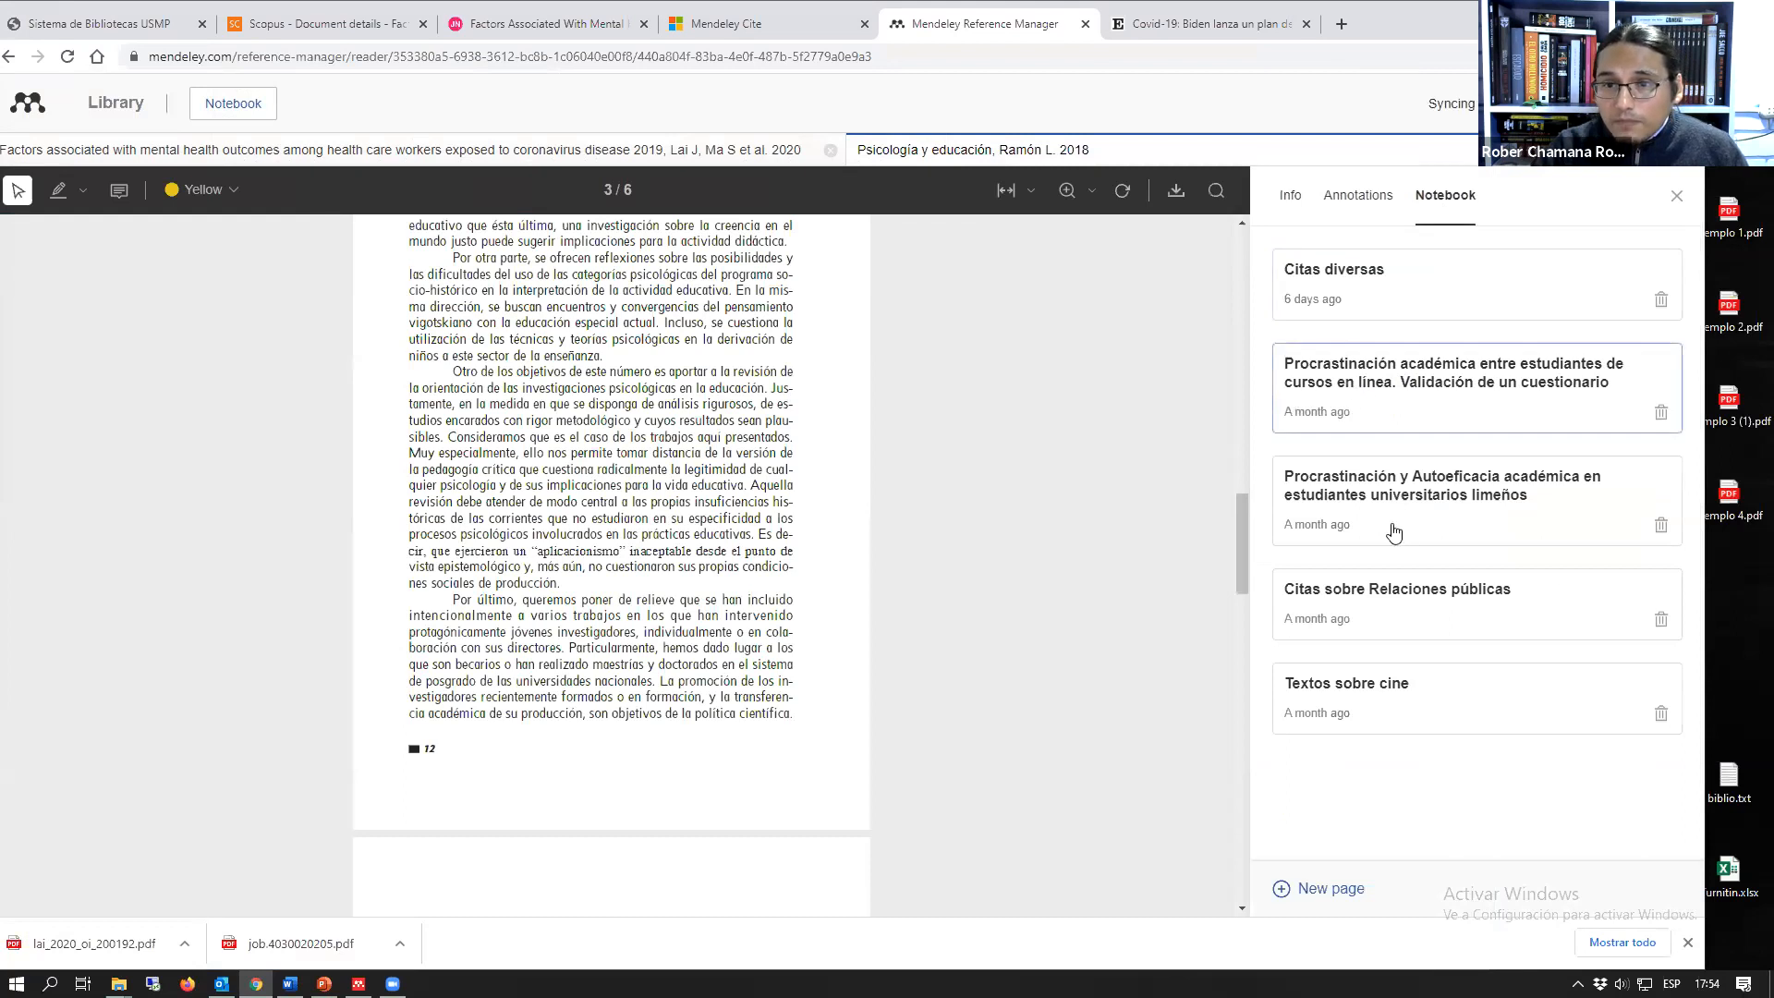
{"action": "left_click", "coordinate": [1395, 393]}
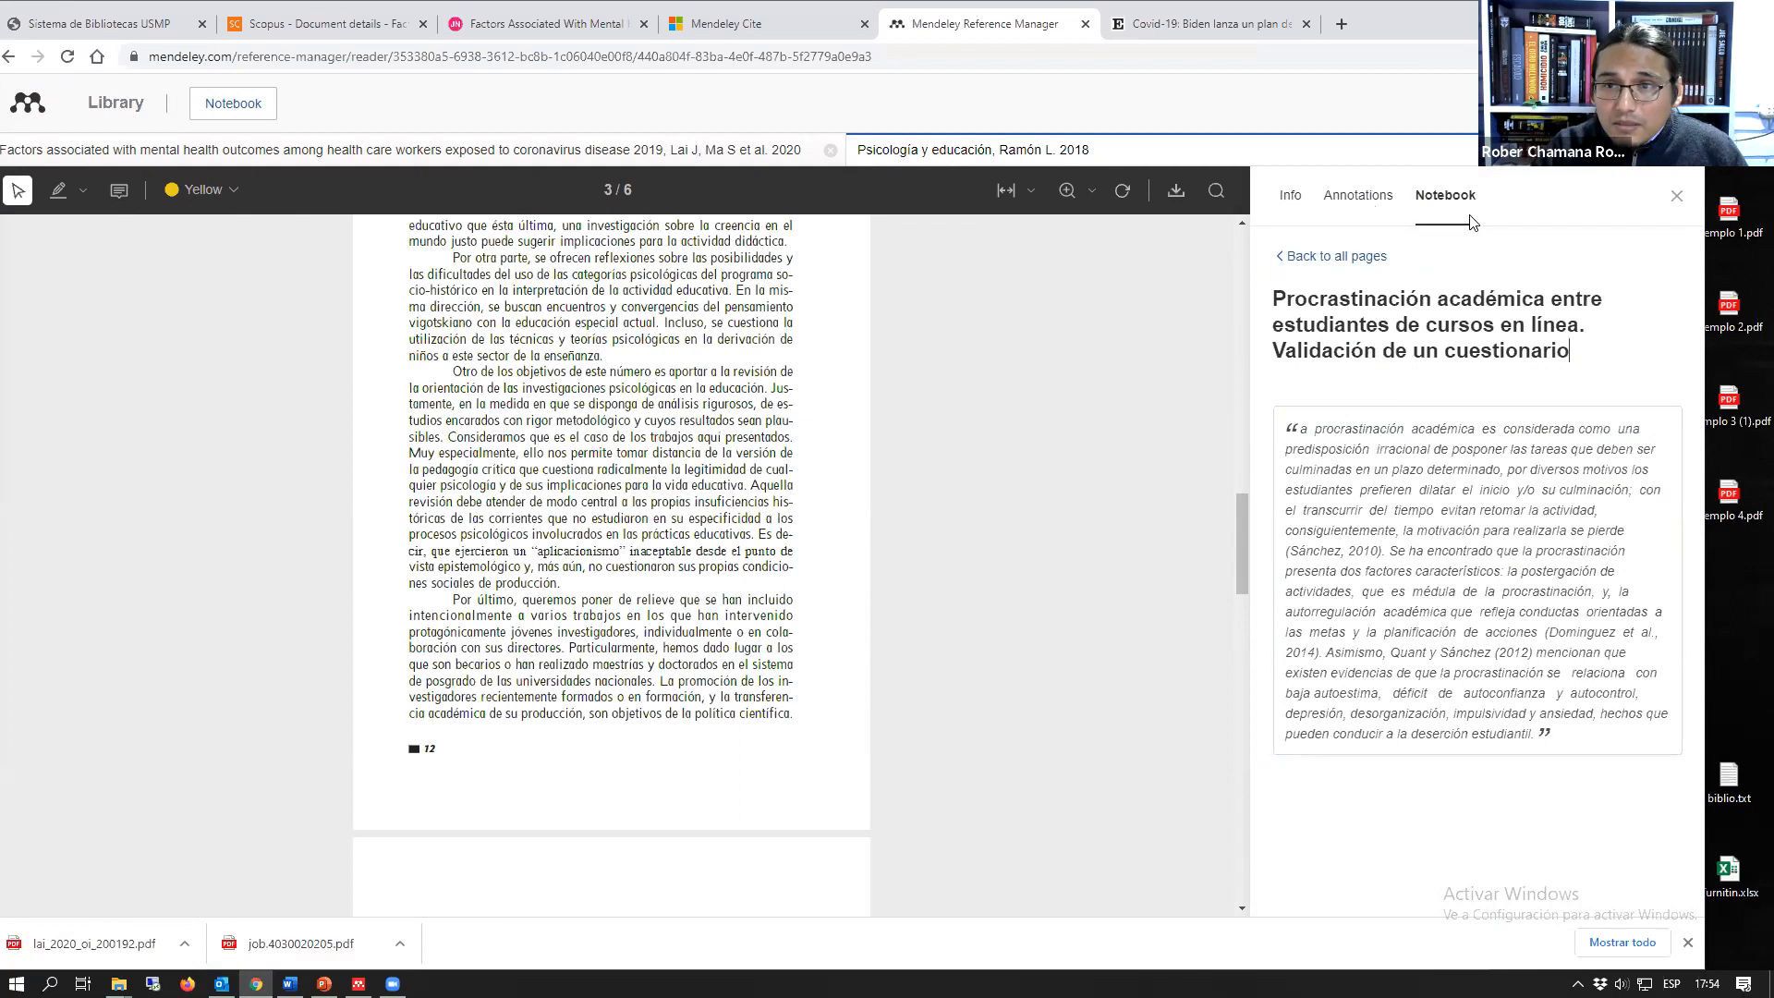
Step: Return to the notebook's page list, skim the open COVID-19 health care workers article, and open the "Citas diversas" notebook page
{"action": "left_click", "coordinate": [1336, 257]}
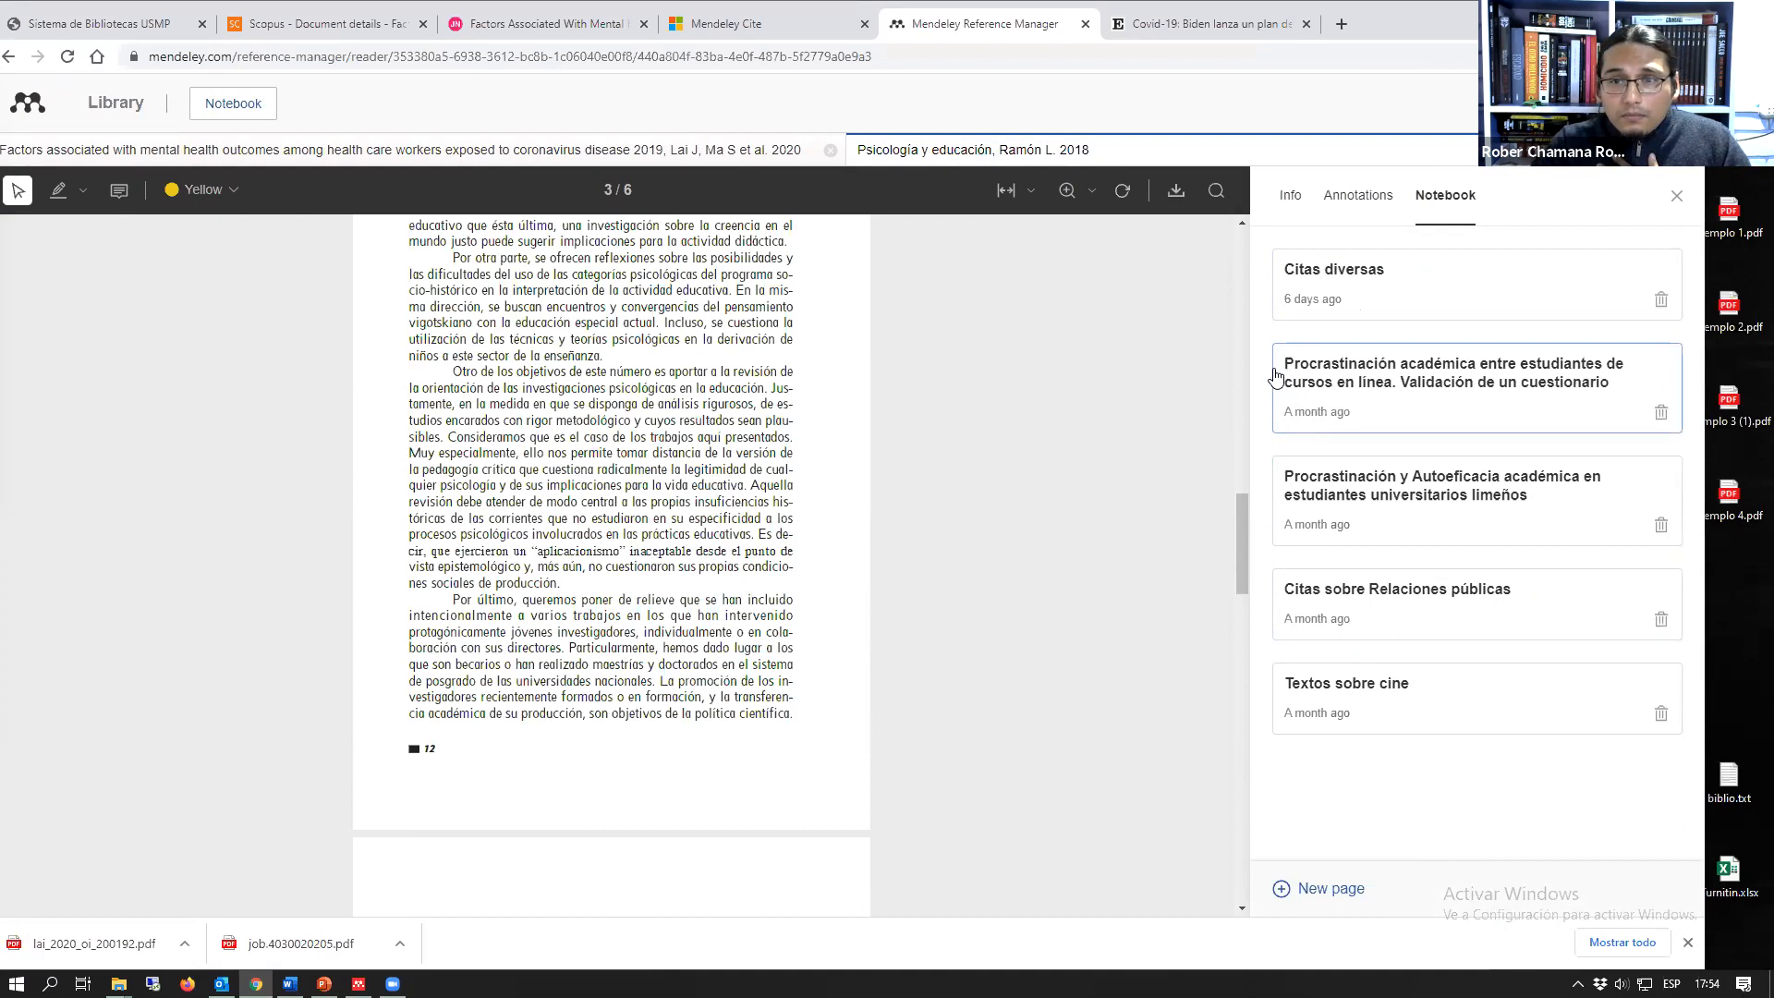
{"action": "left_click", "coordinate": [618, 152]}
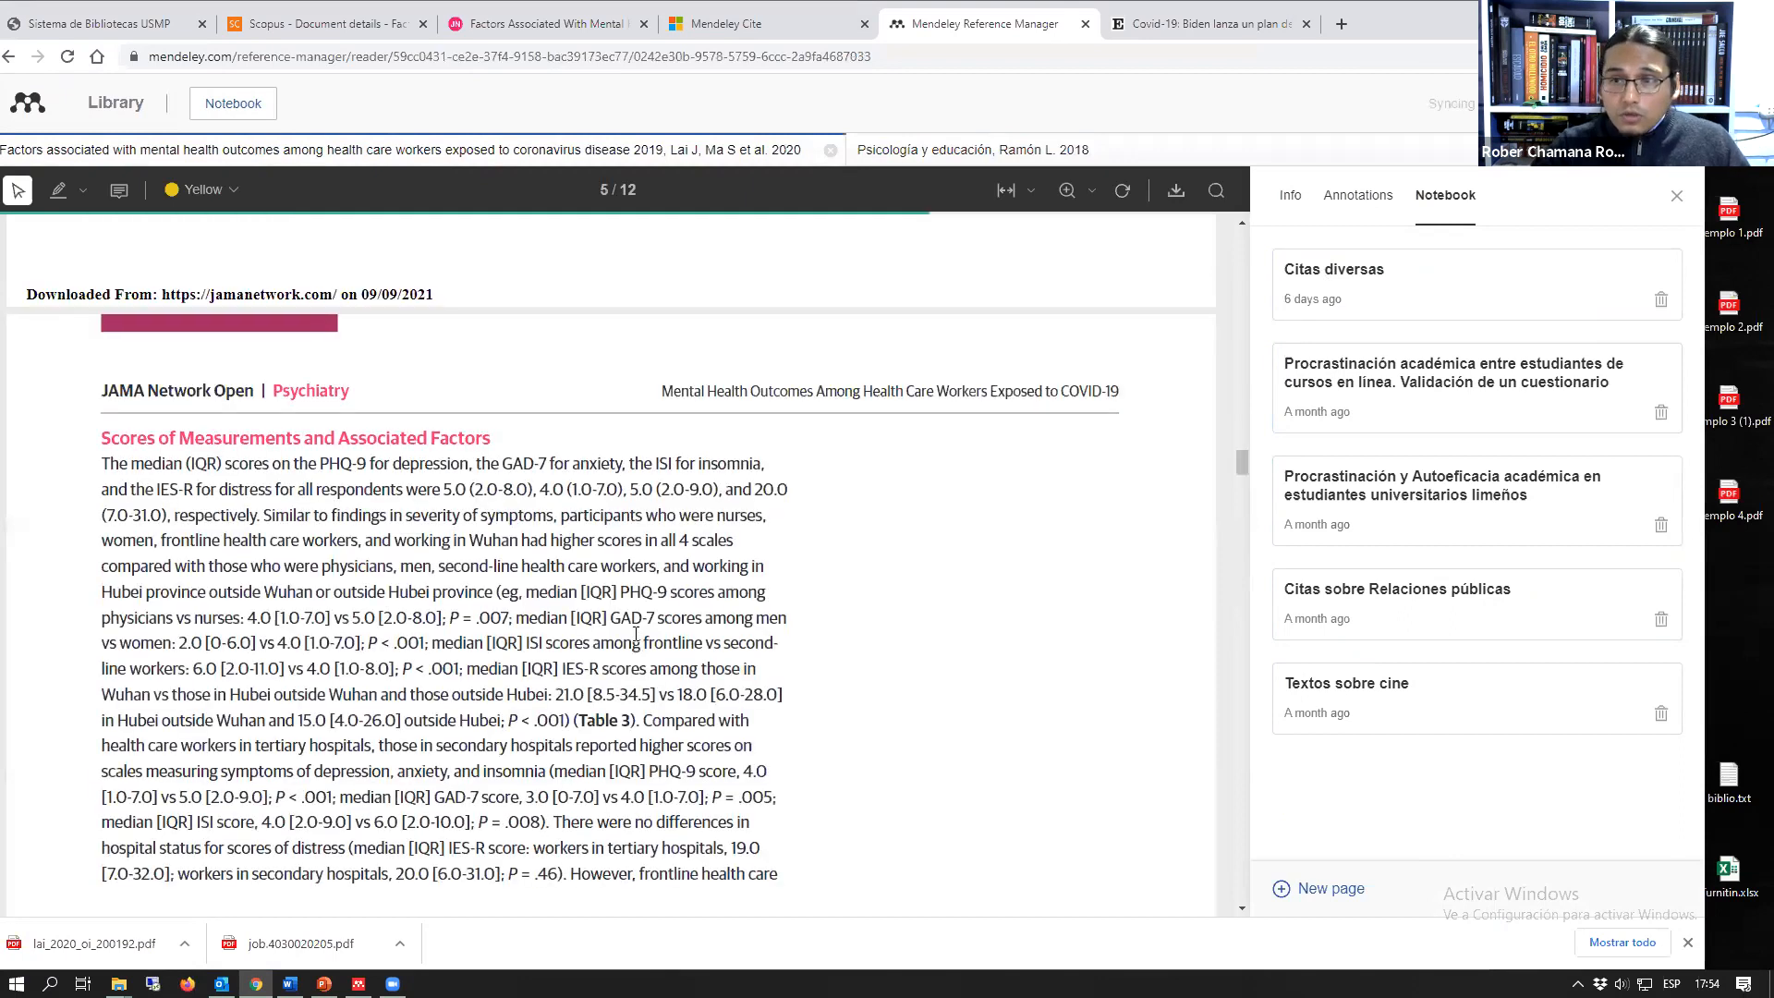
{"action": "scroll", "coordinate": [635, 637], "scroll_direction": "down", "scroll_amount": 10}
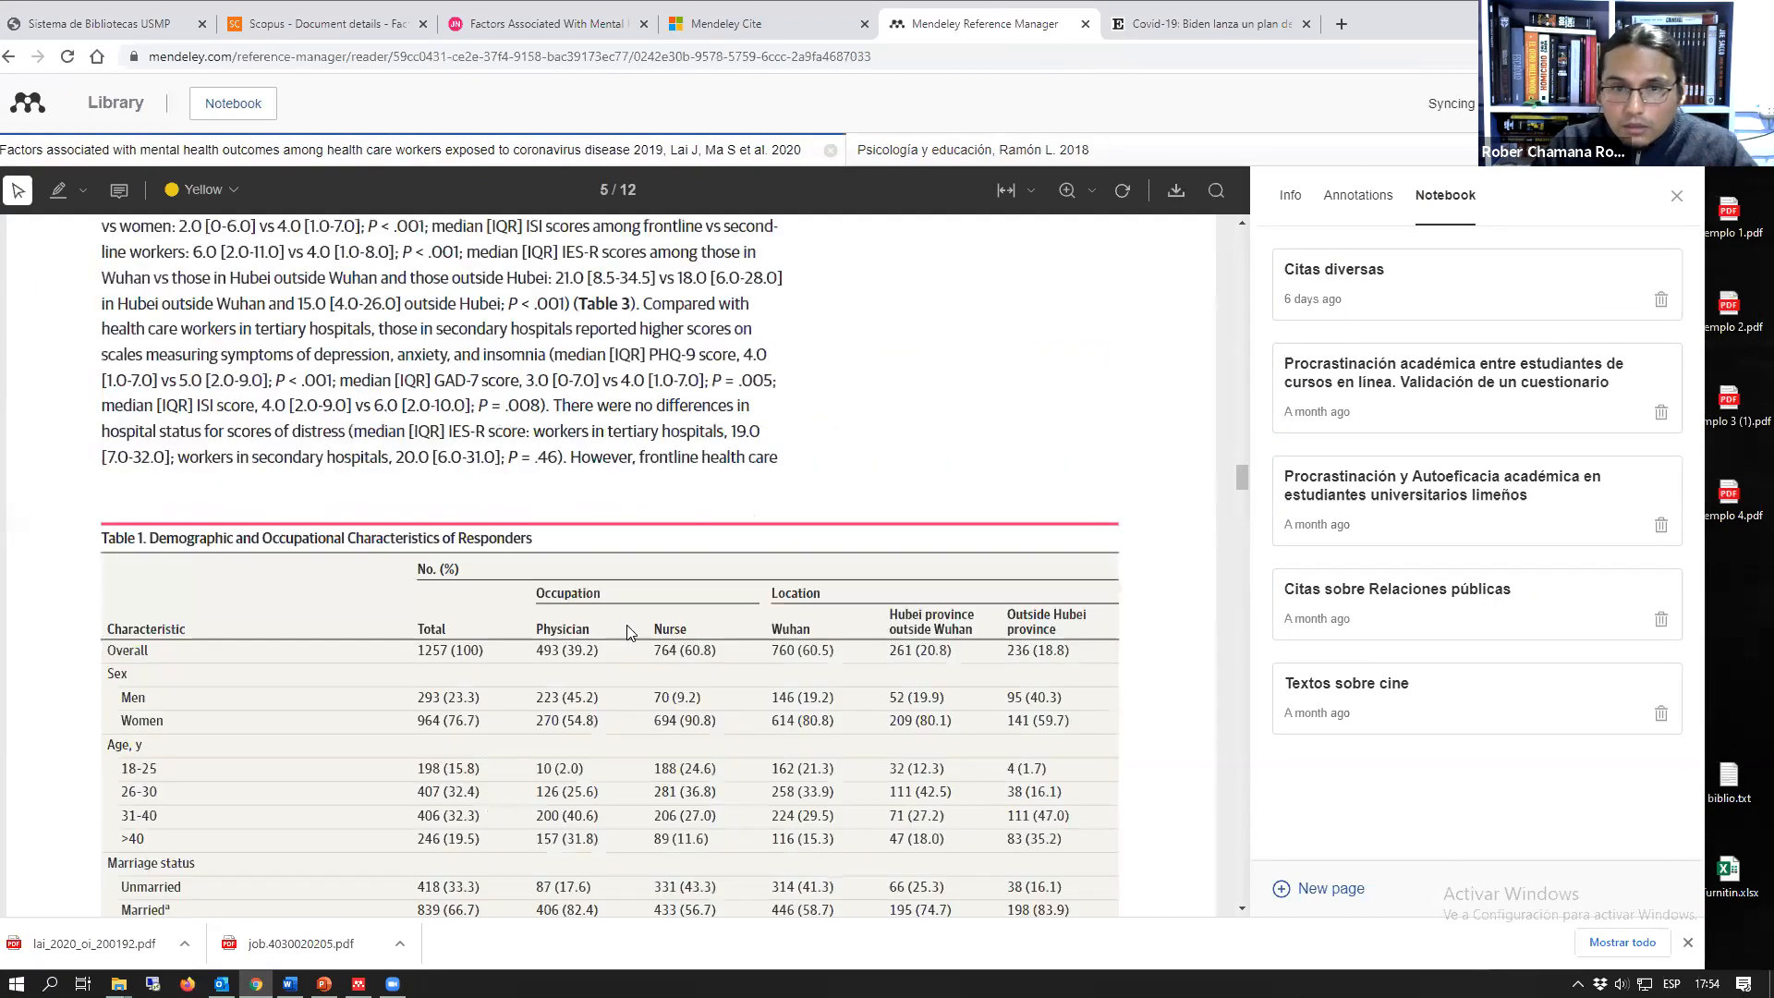
{"action": "scroll", "coordinate": [628, 632], "scroll_direction": "down", "scroll_amount": 10}
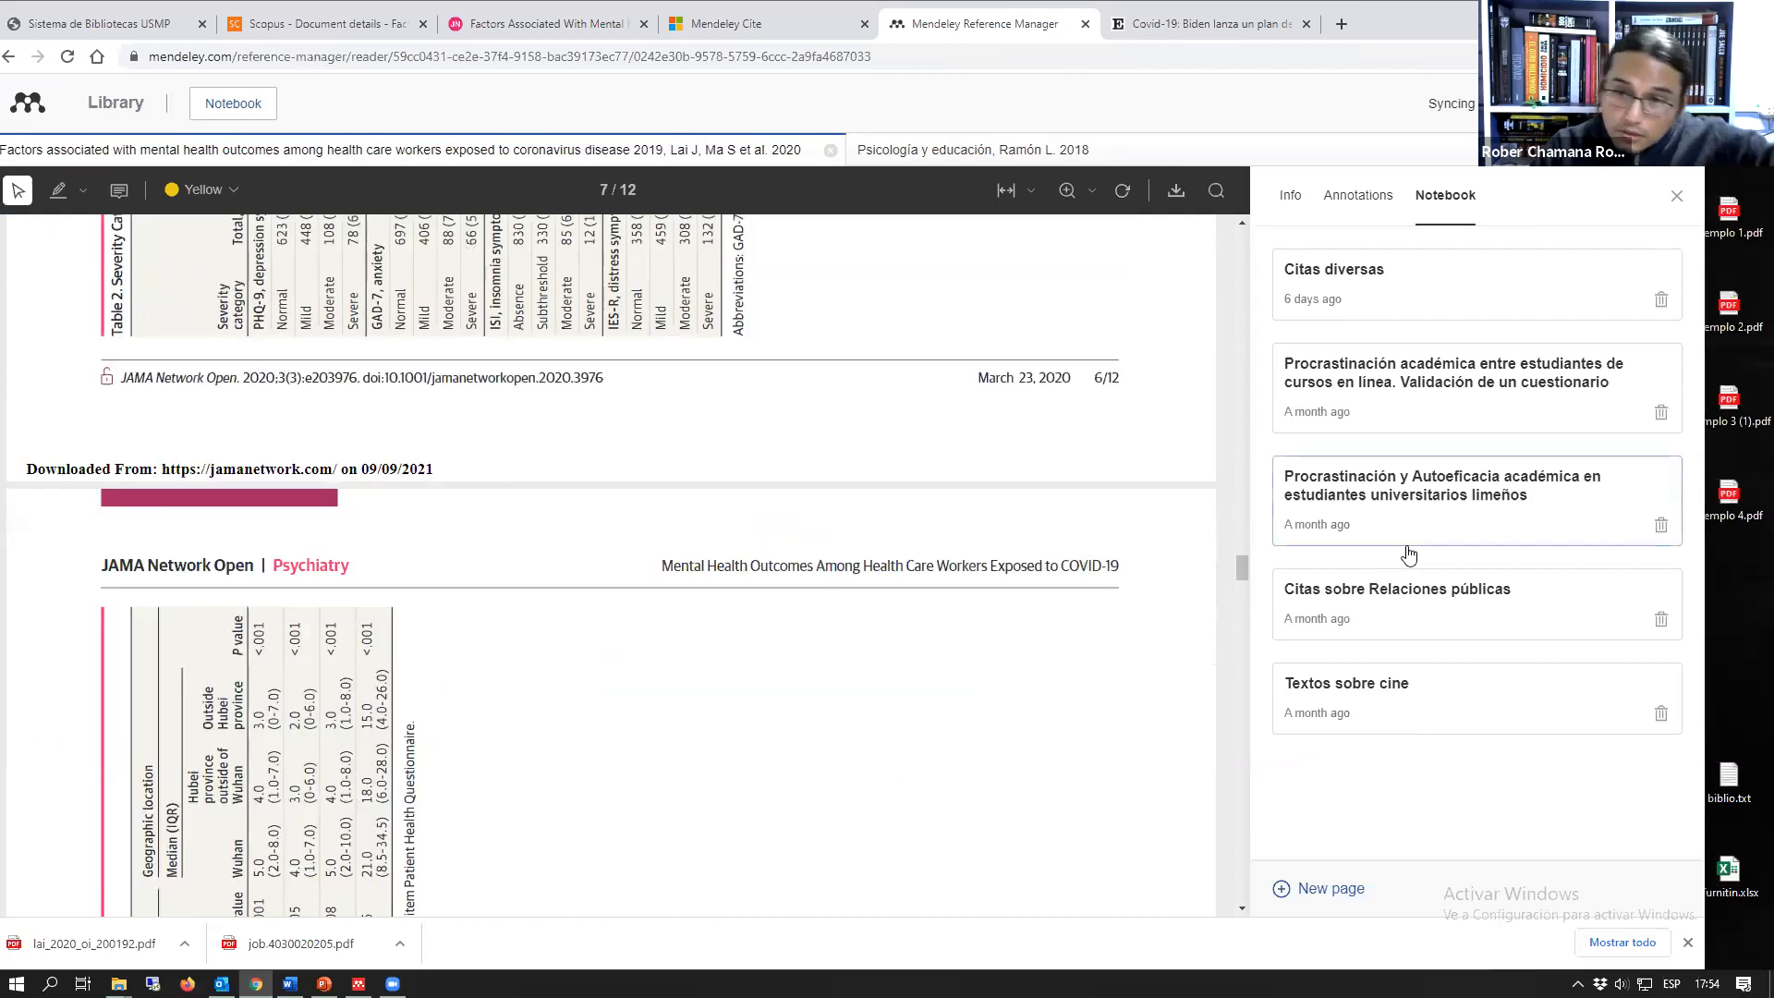
{"action": "left_click", "coordinate": [1354, 298]}
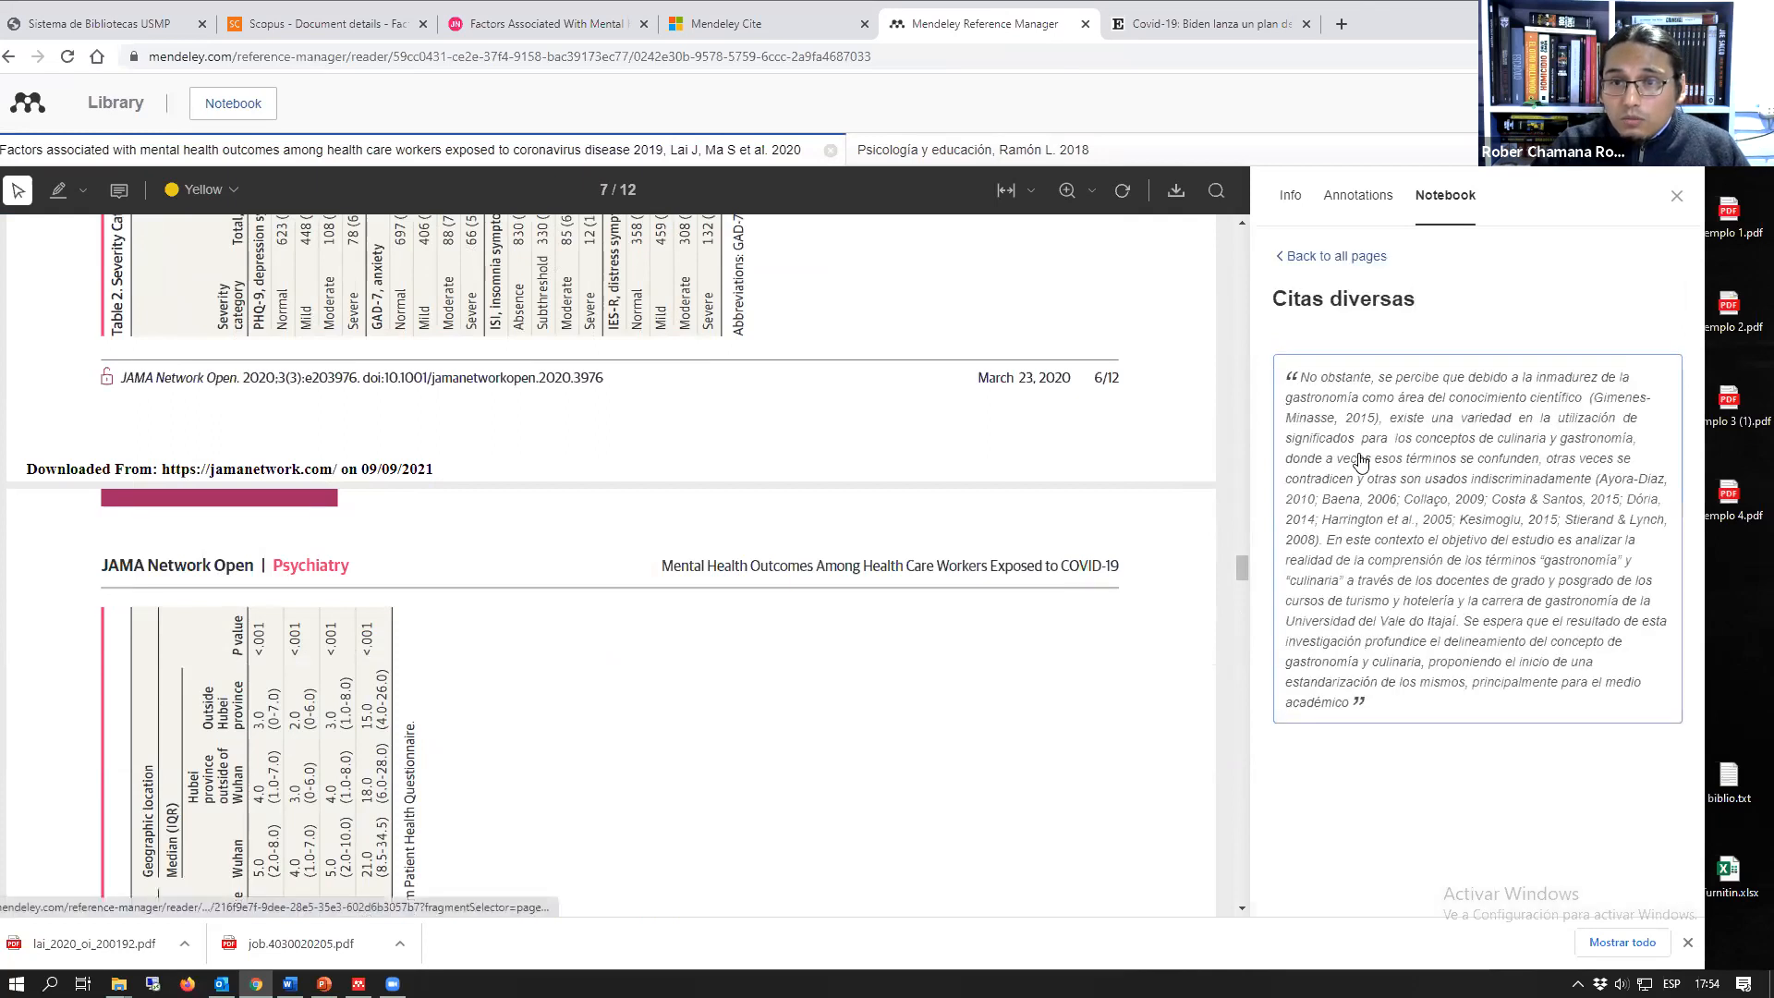
Step: Review the annotations and reference details of the two open articles, and return to the full library list
{"action": "left_click", "coordinate": [1357, 198]}
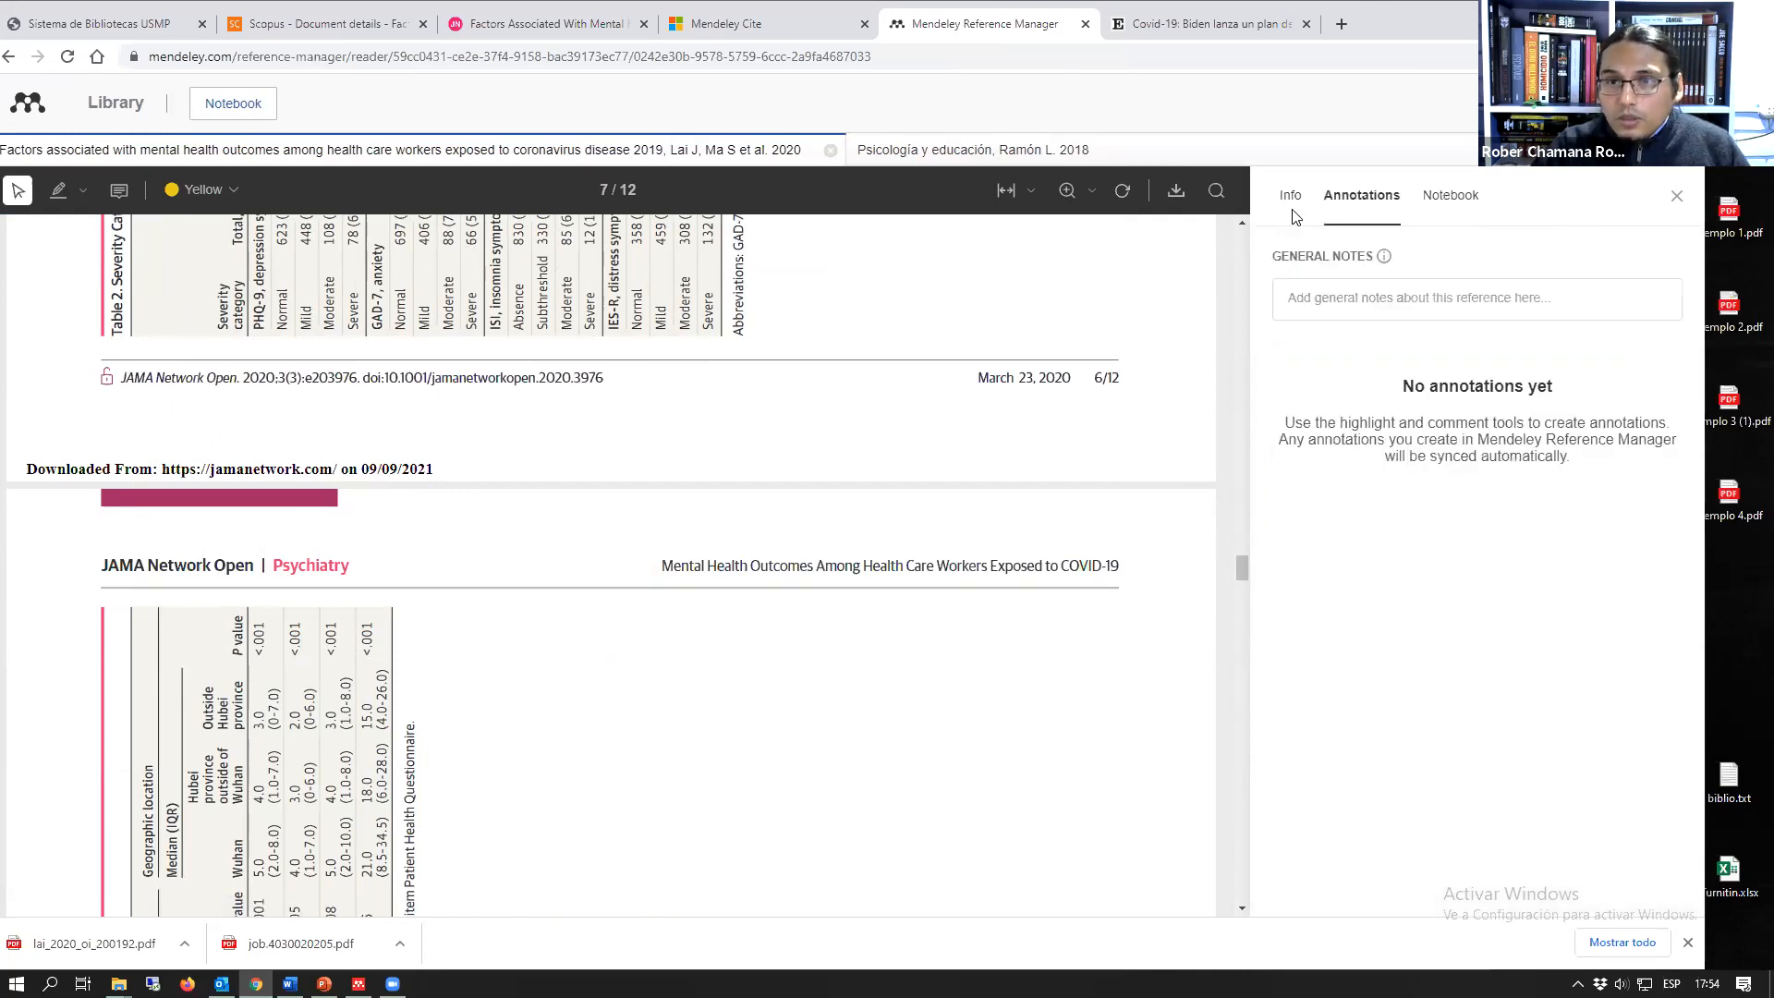
{"action": "left_click", "coordinate": [625, 144]}
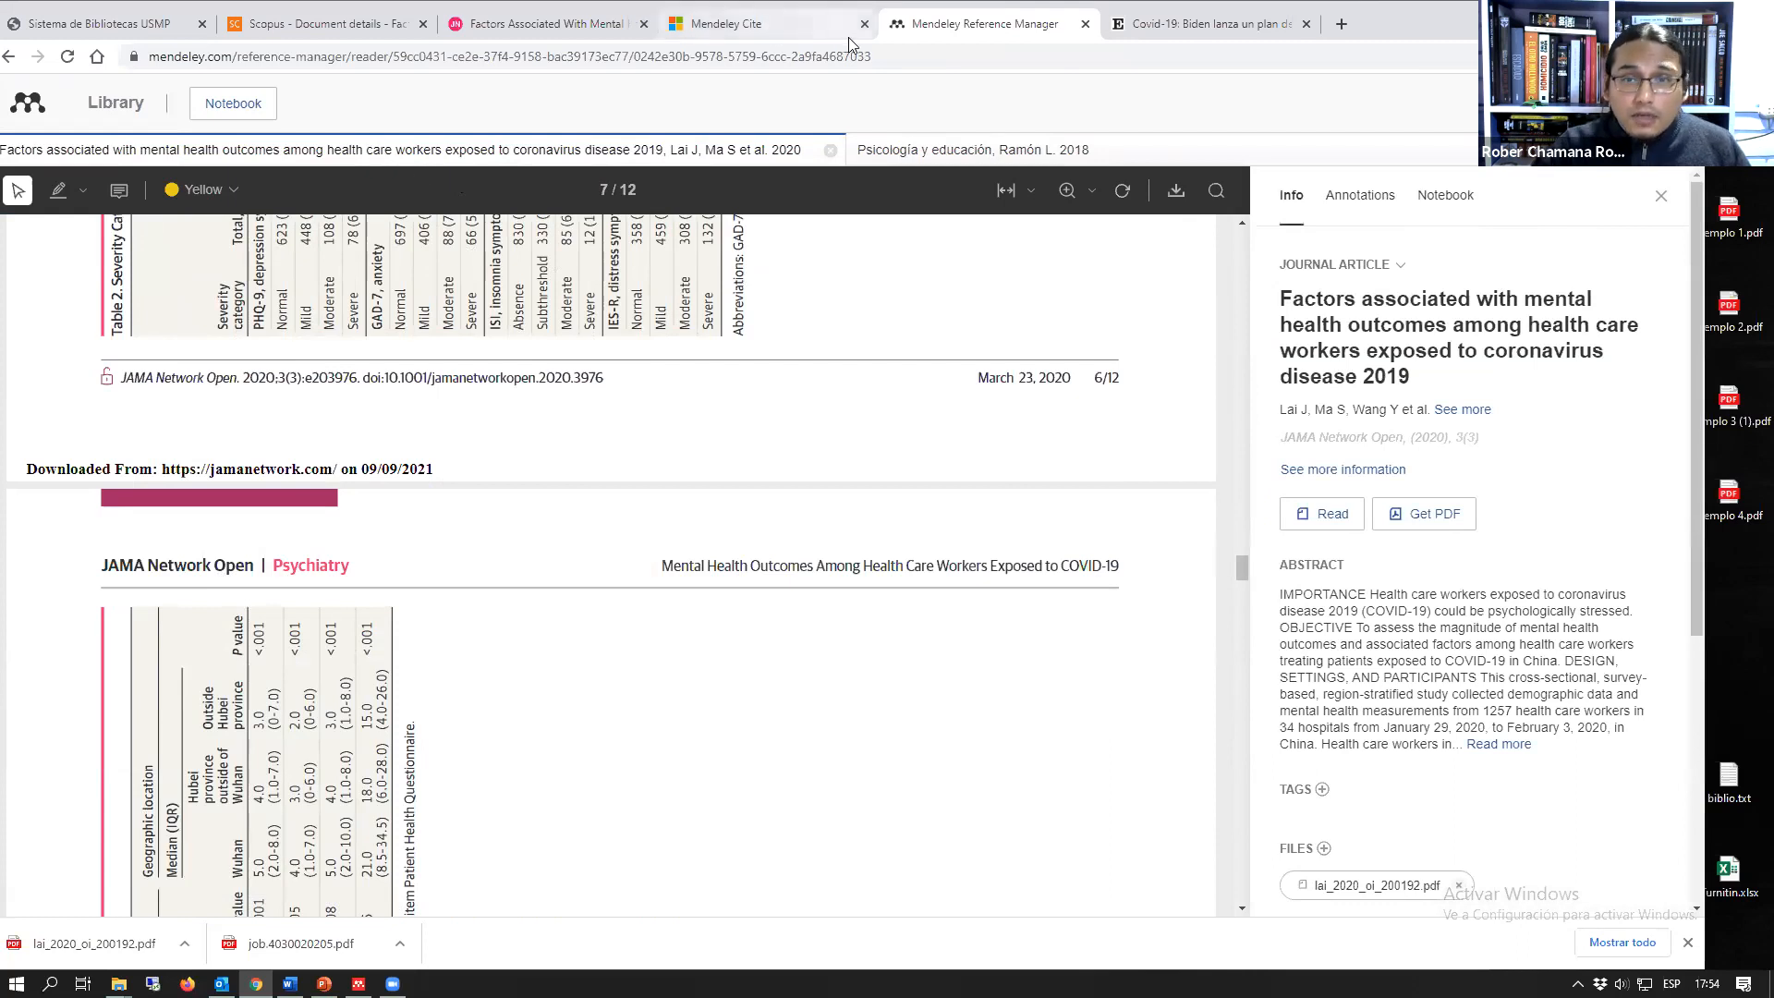
{"action": "left_click", "coordinate": [892, 150]}
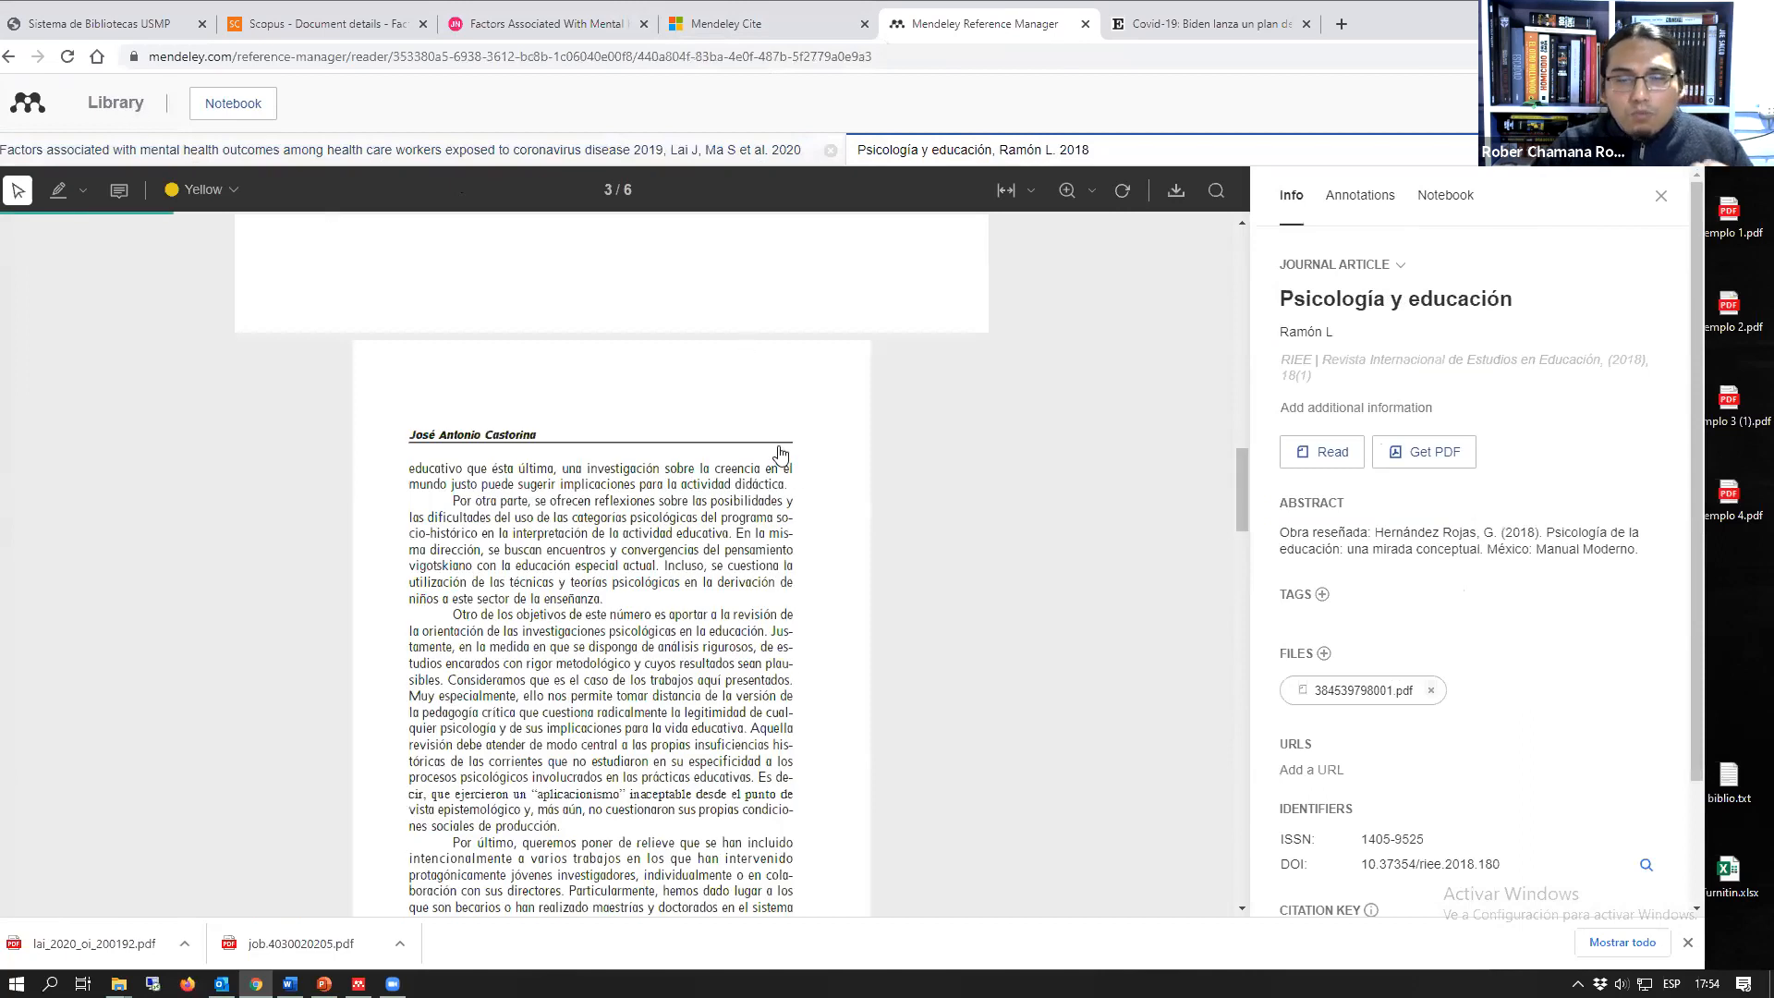
{"action": "scroll", "coordinate": [1218, 410], "scroll_direction": "down", "scroll_amount": 3}
{"action": "left_click", "coordinate": [1661, 196]}
{"action": "left_click", "coordinate": [1663, 198]}
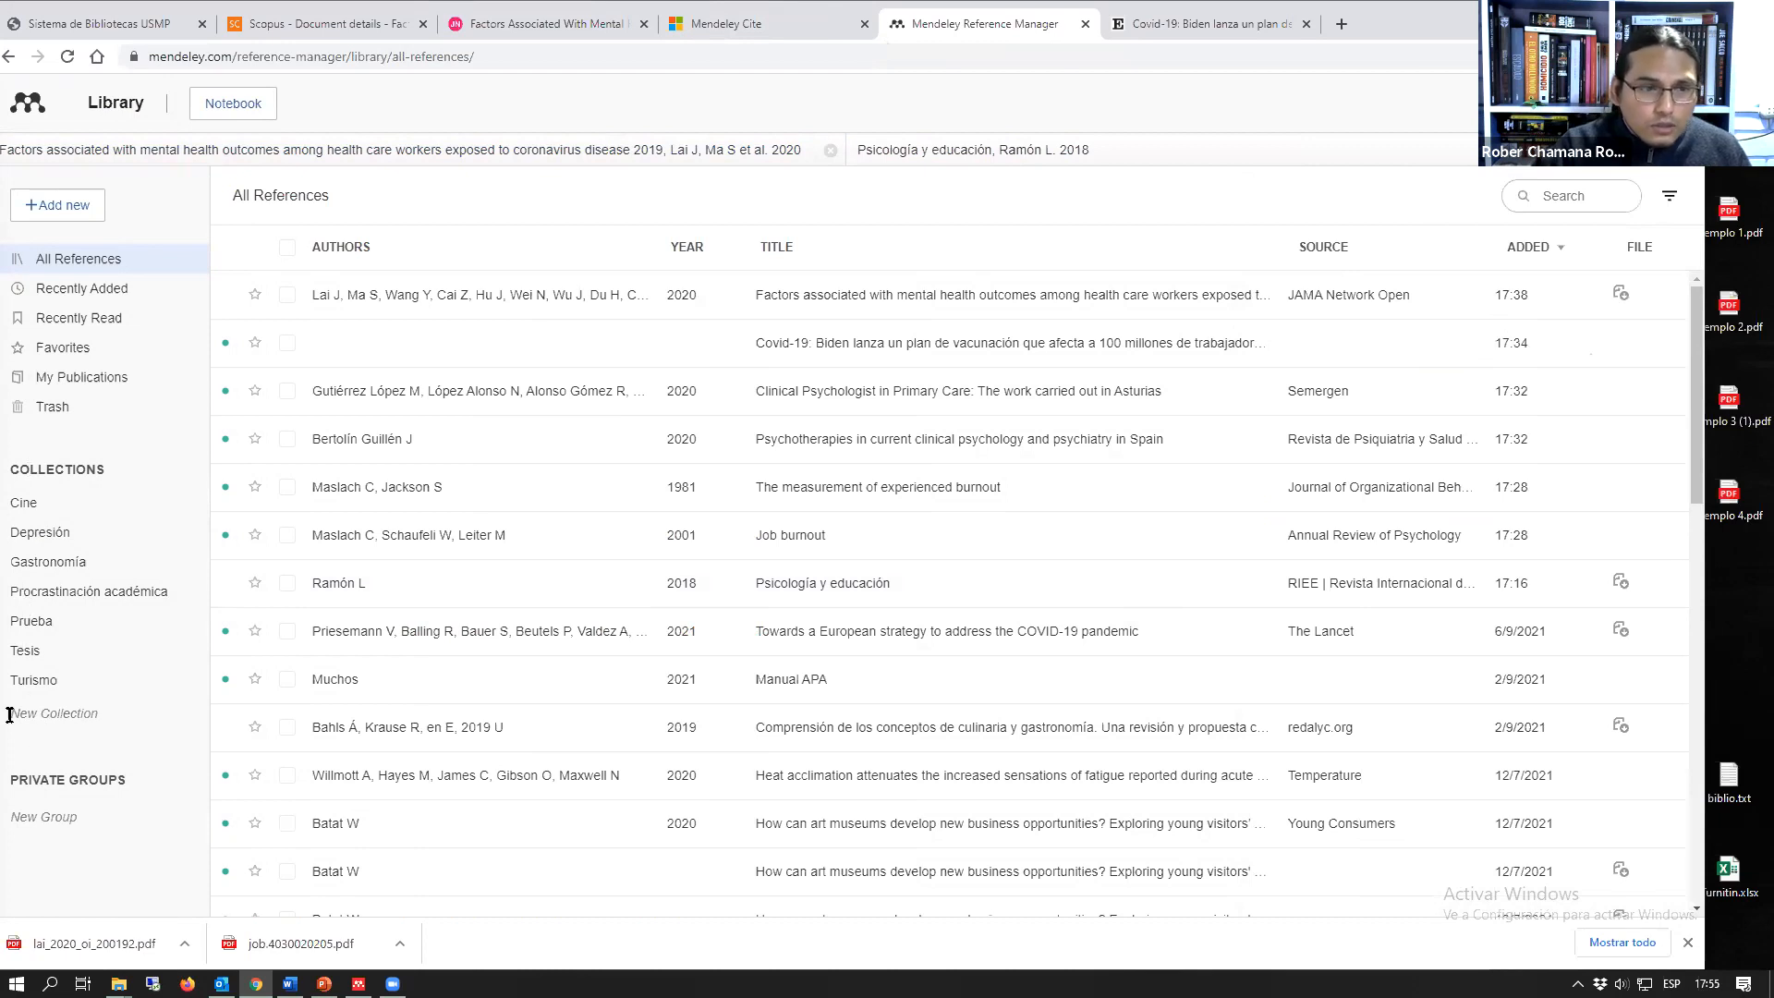
Step: Create a collection named "Prueba 2" in the library and return to all references
{"action": "left_click", "coordinate": [54, 714]}
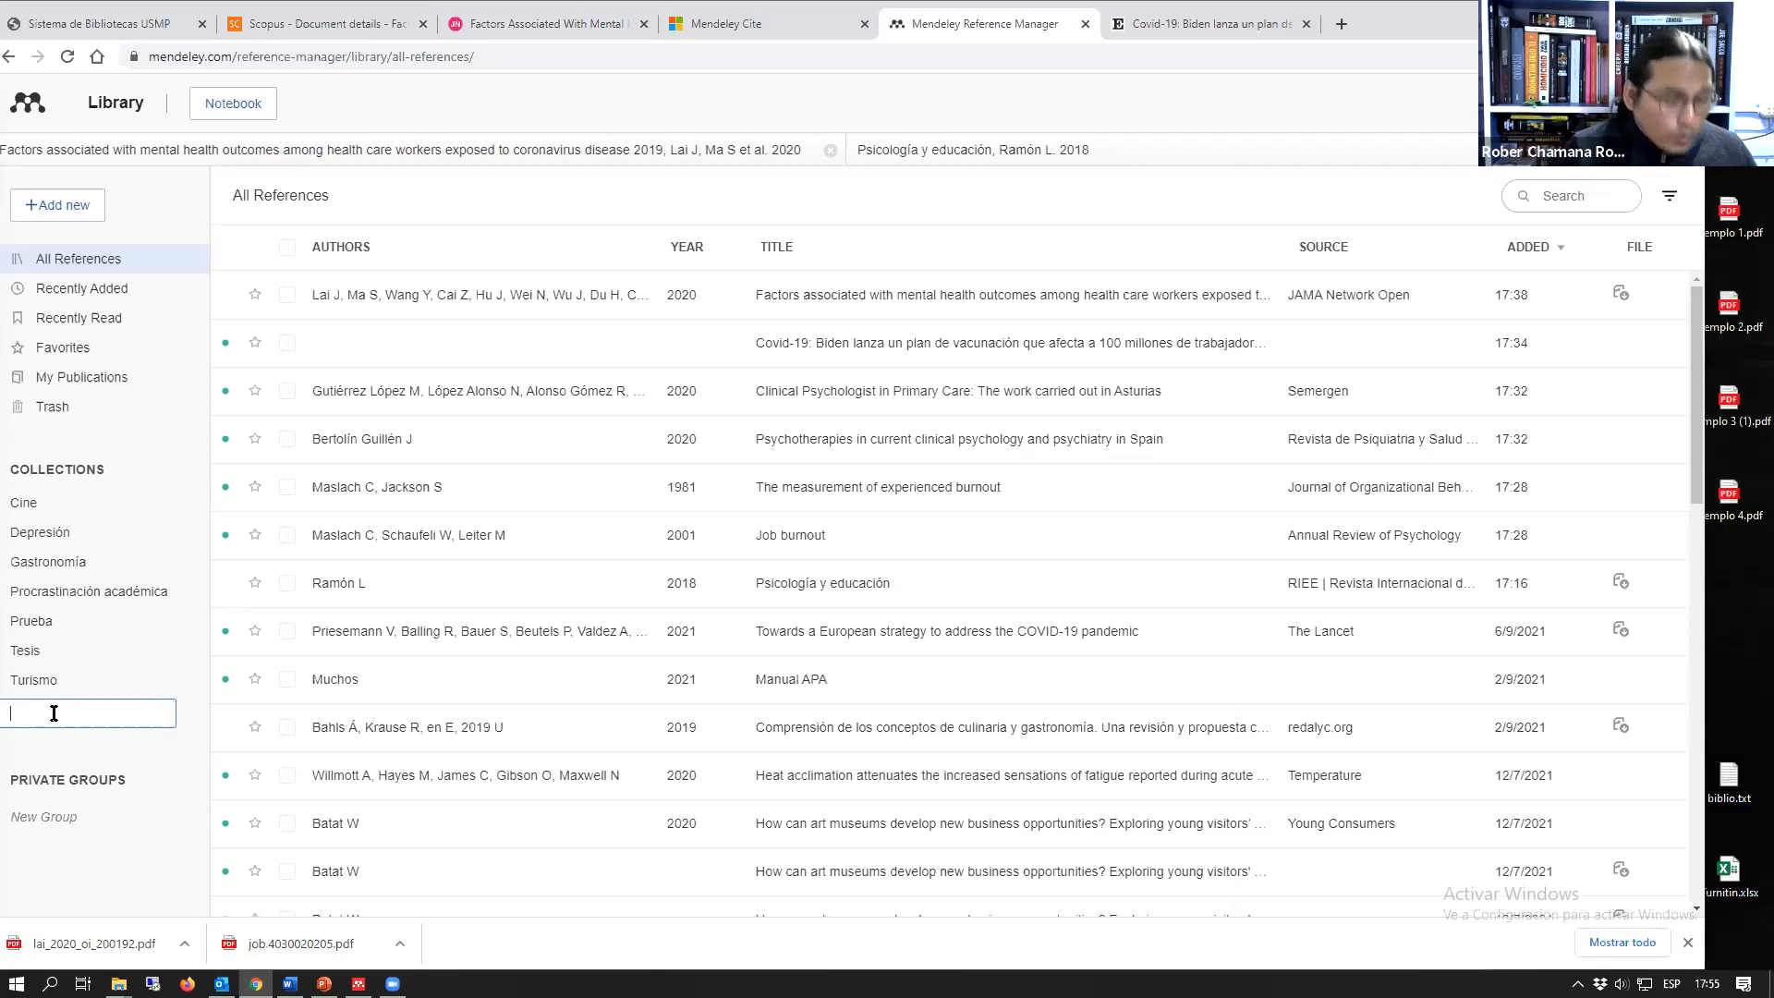
{"action": "type", "text": "Prueba2"}
{"action": "key", "text": "Return"}
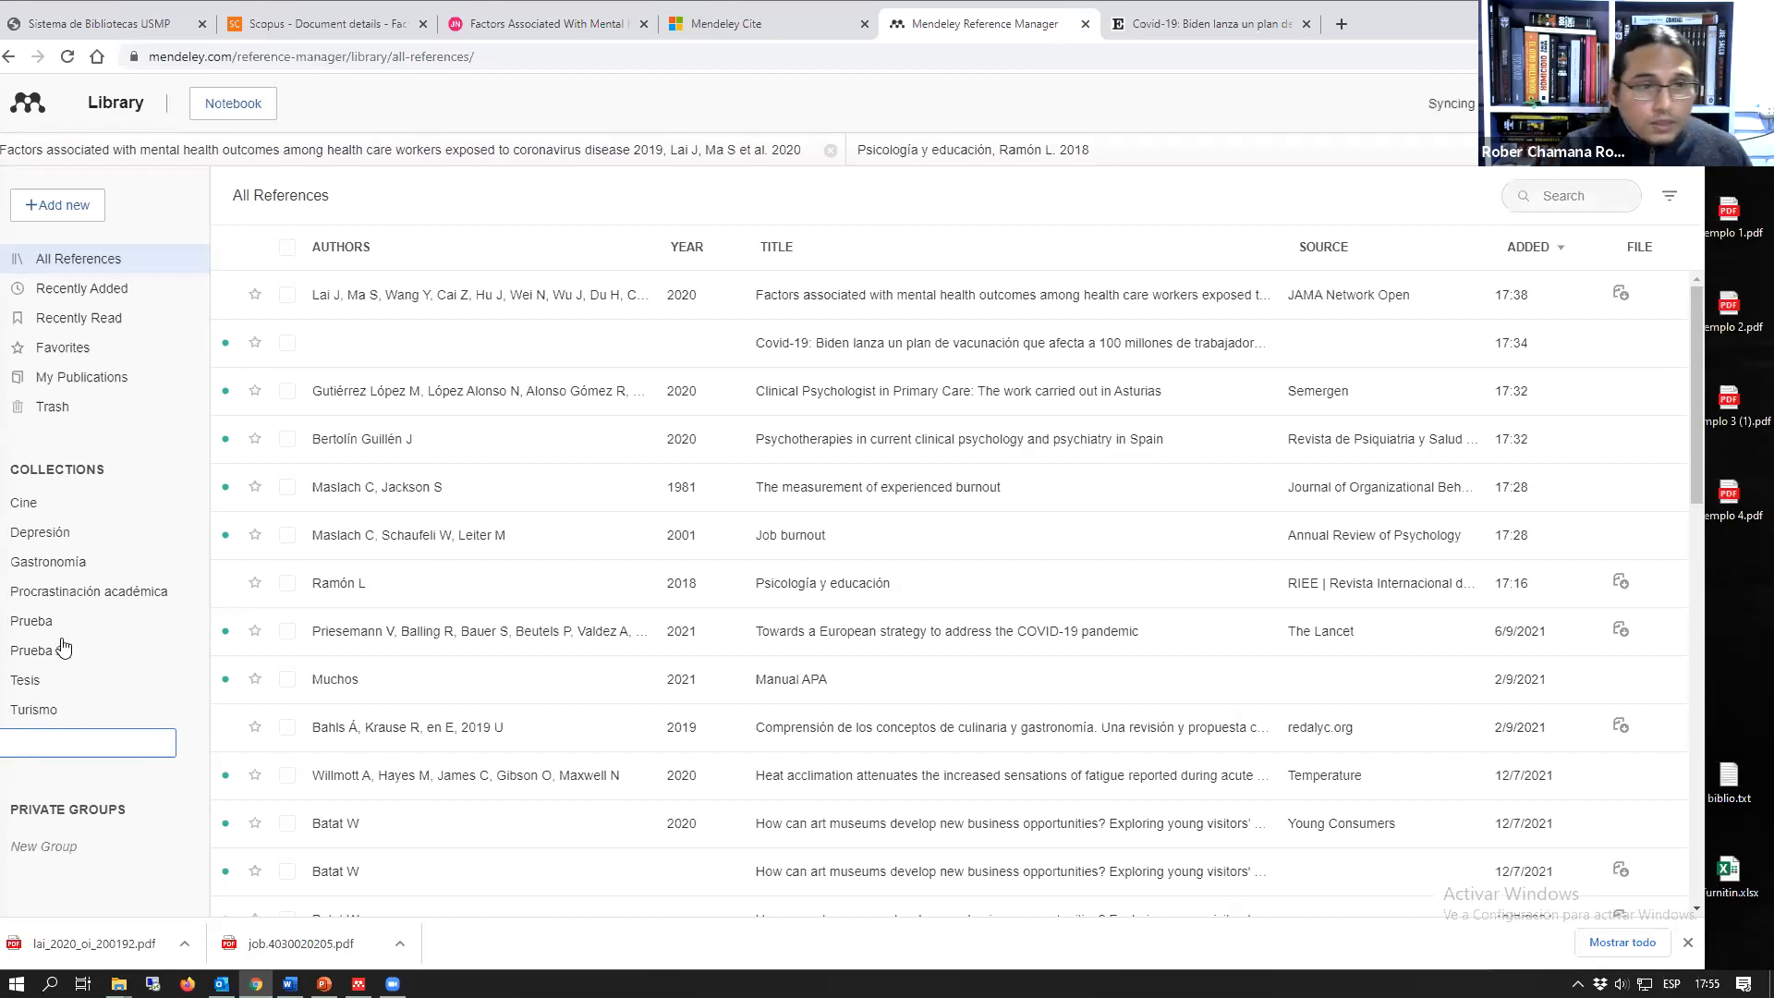
{"action": "left_click", "coordinate": [32, 651]}
{"action": "left_click", "coordinate": [39, 628]}
{"action": "left_click", "coordinate": [64, 260]}
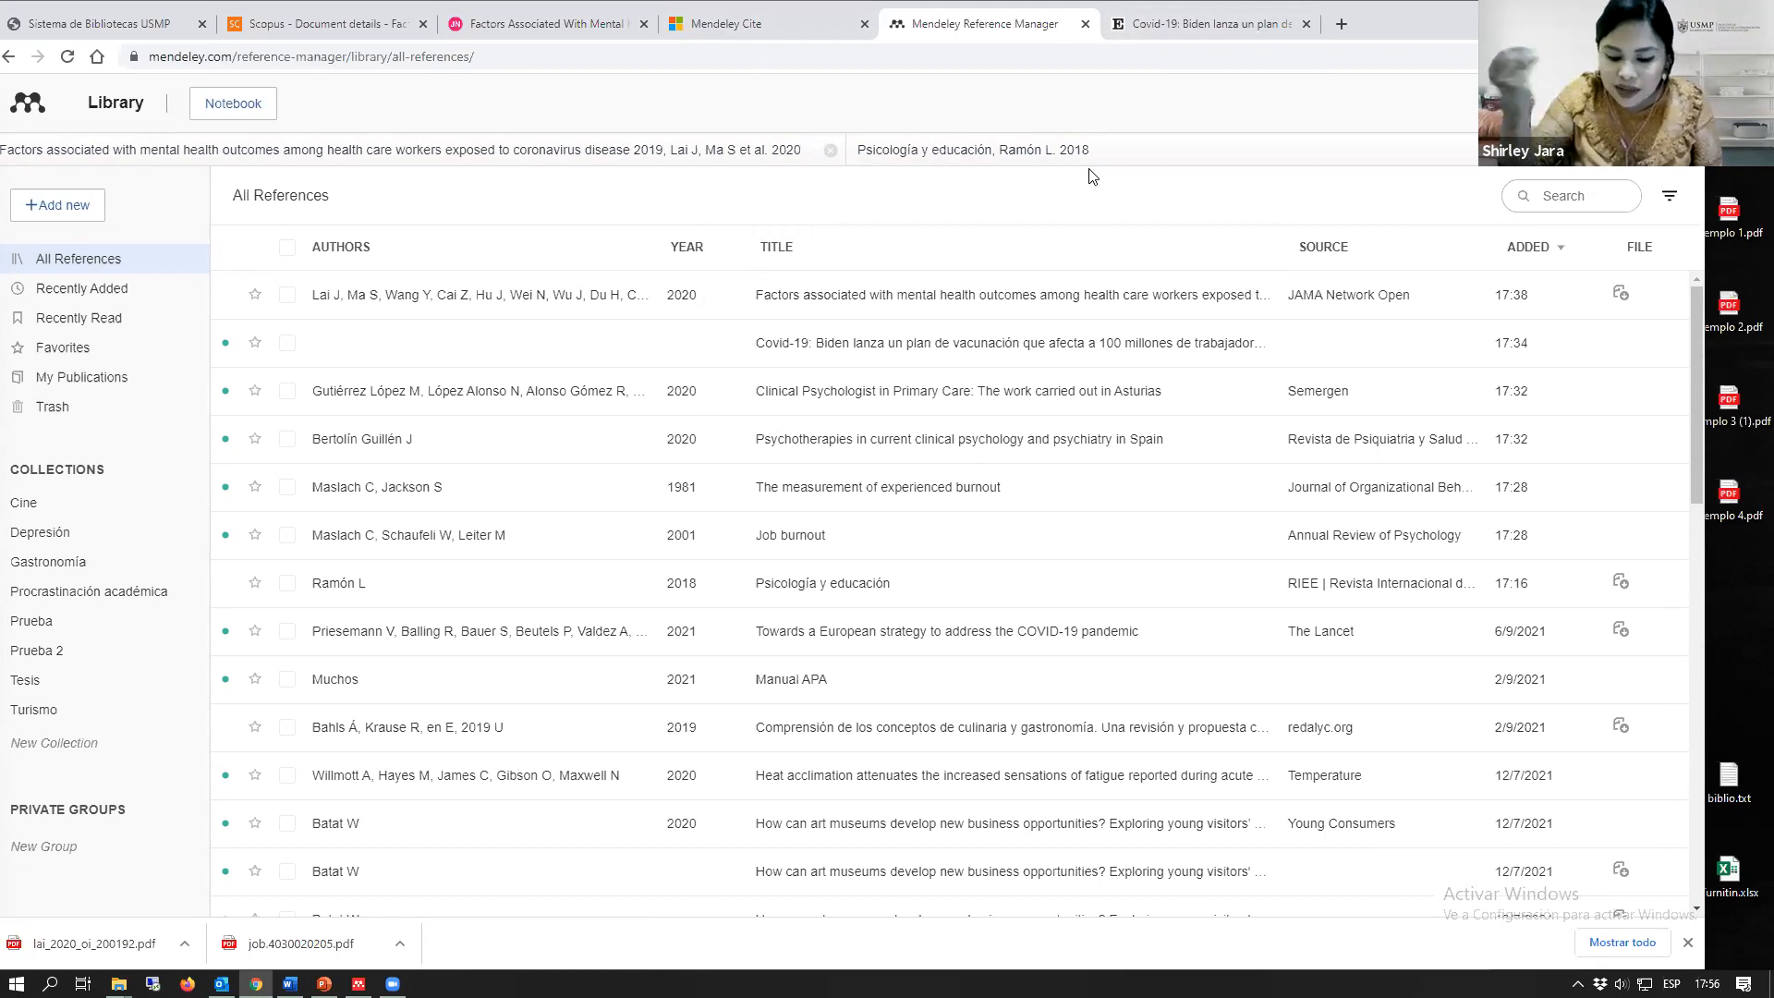
{"action": "left_click", "coordinate": [707, 15]}
{"action": "left_click", "coordinate": [984, 23]}
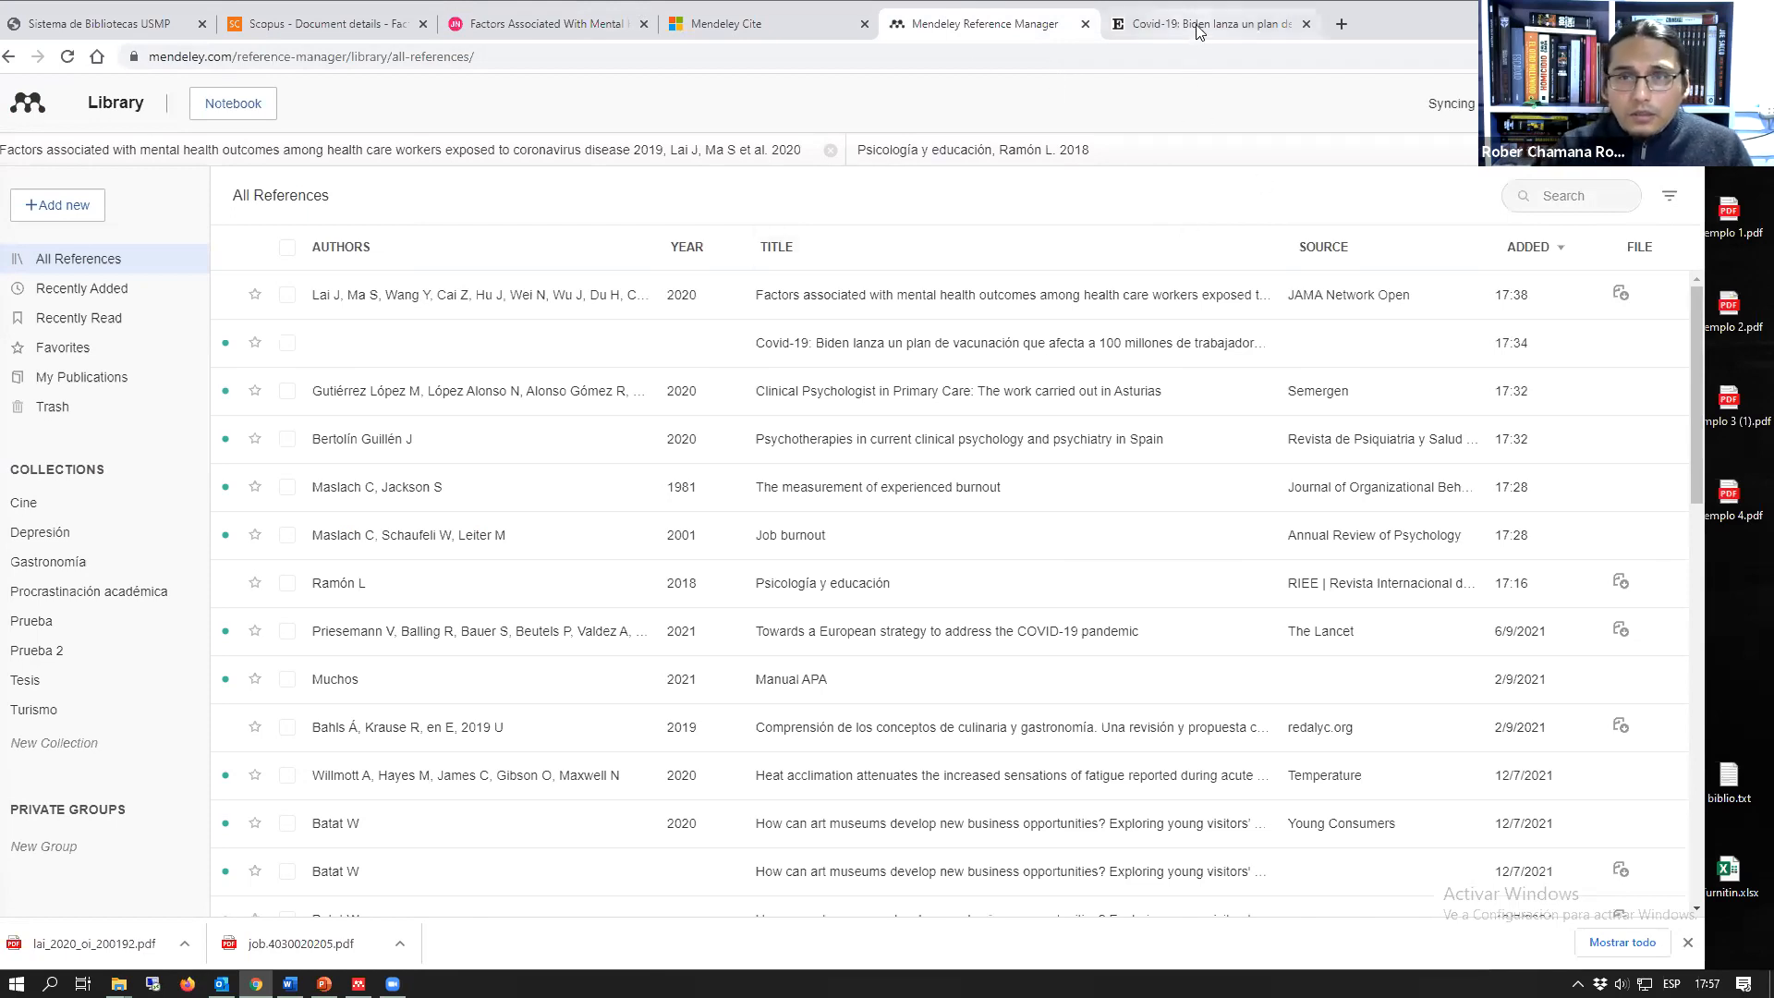
Step: Search the web for "meneley" in a new browser tab and open the Mendeley Reference Manager product page
{"action": "left_click", "coordinate": [1340, 27]}
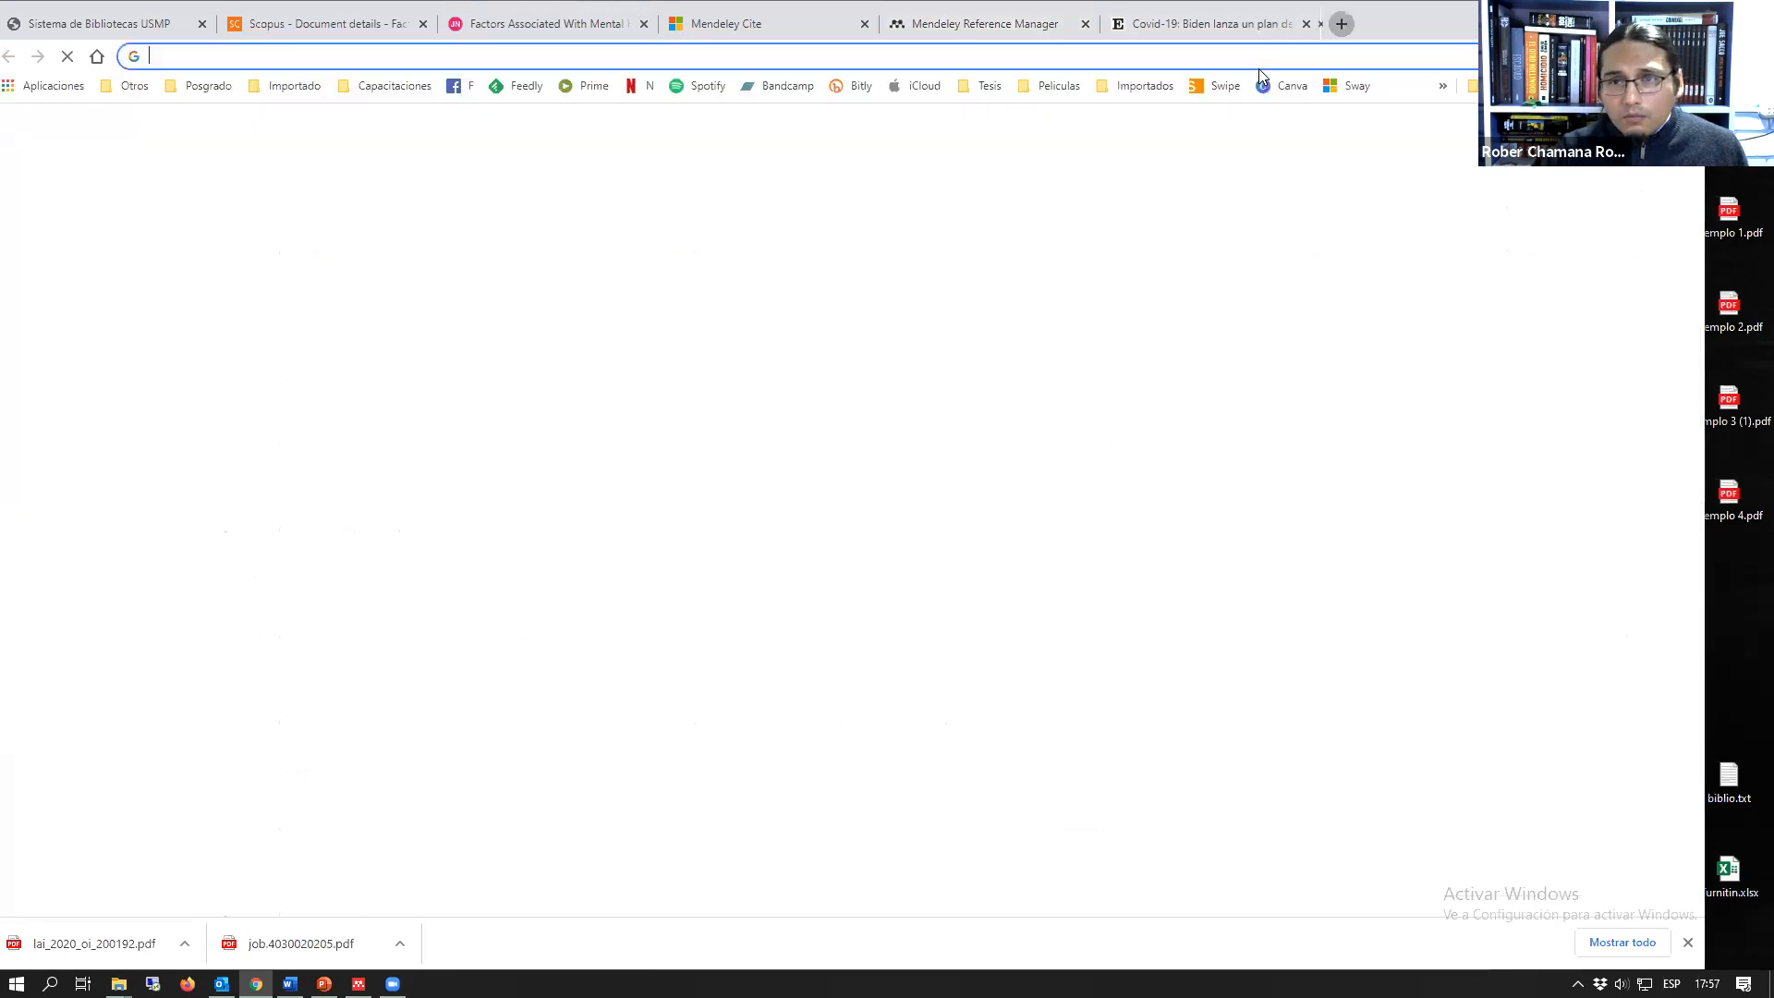
{"action": "left_click", "coordinate": [1268, 62]}
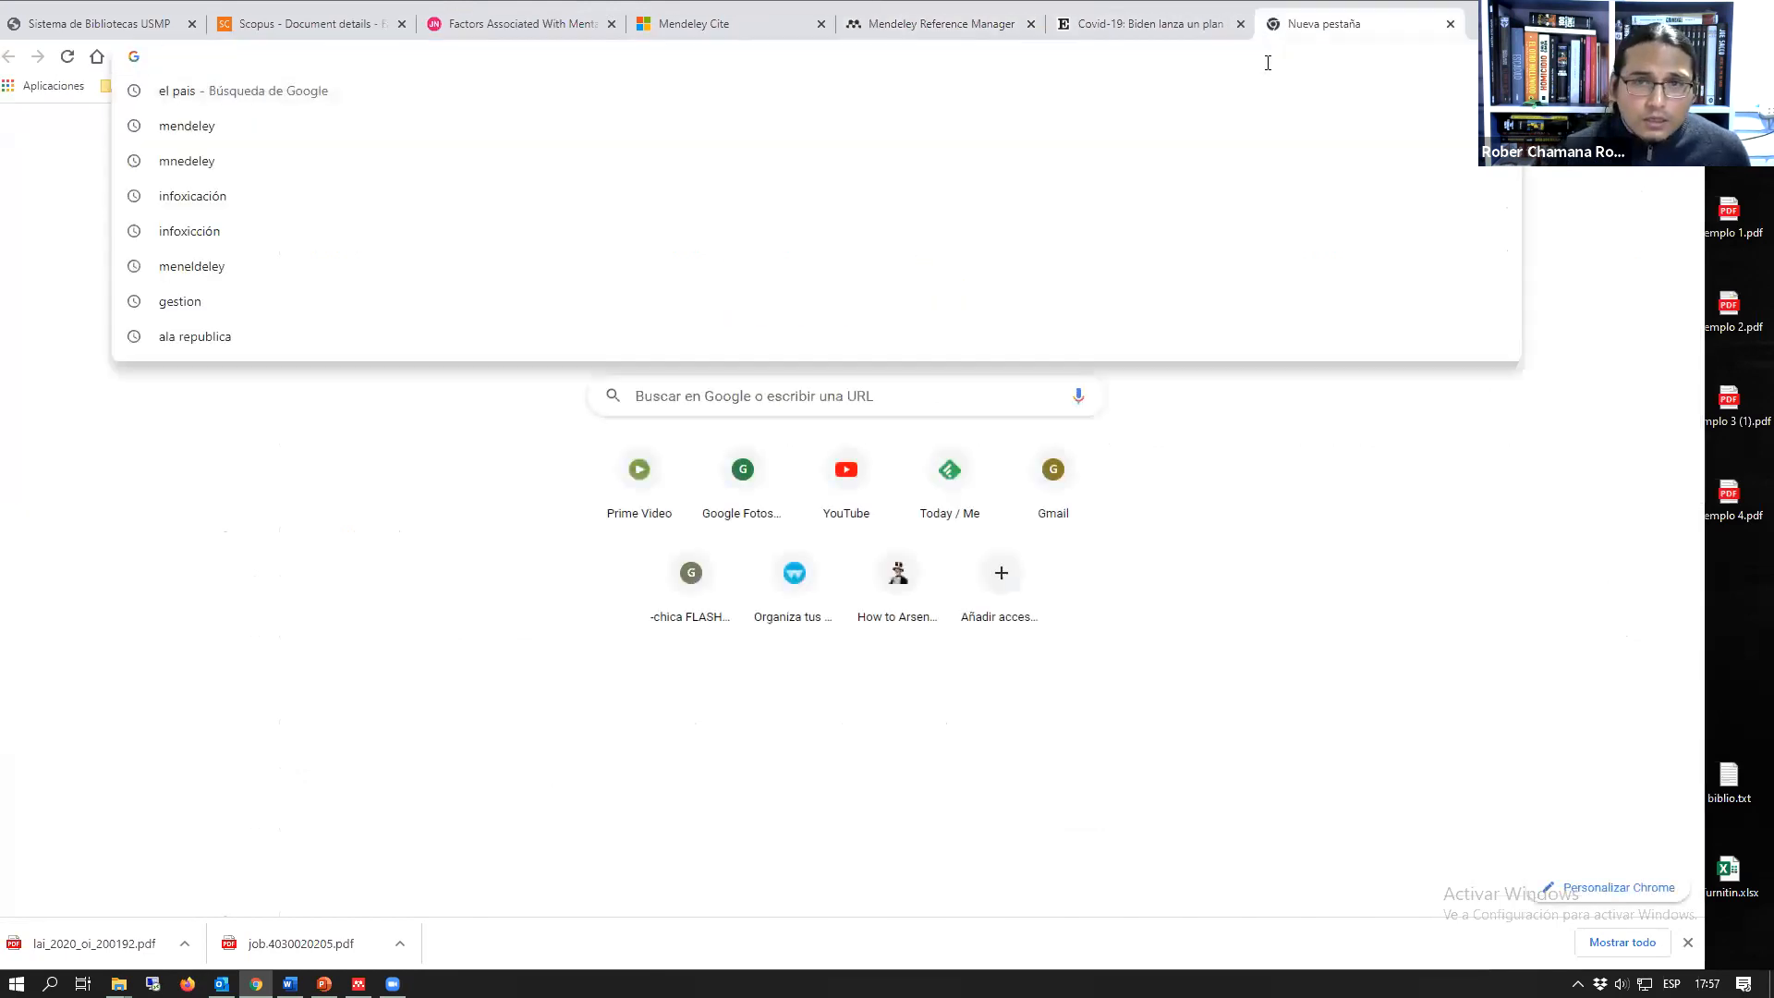
{"action": "left_click", "coordinate": [1132, 24]}
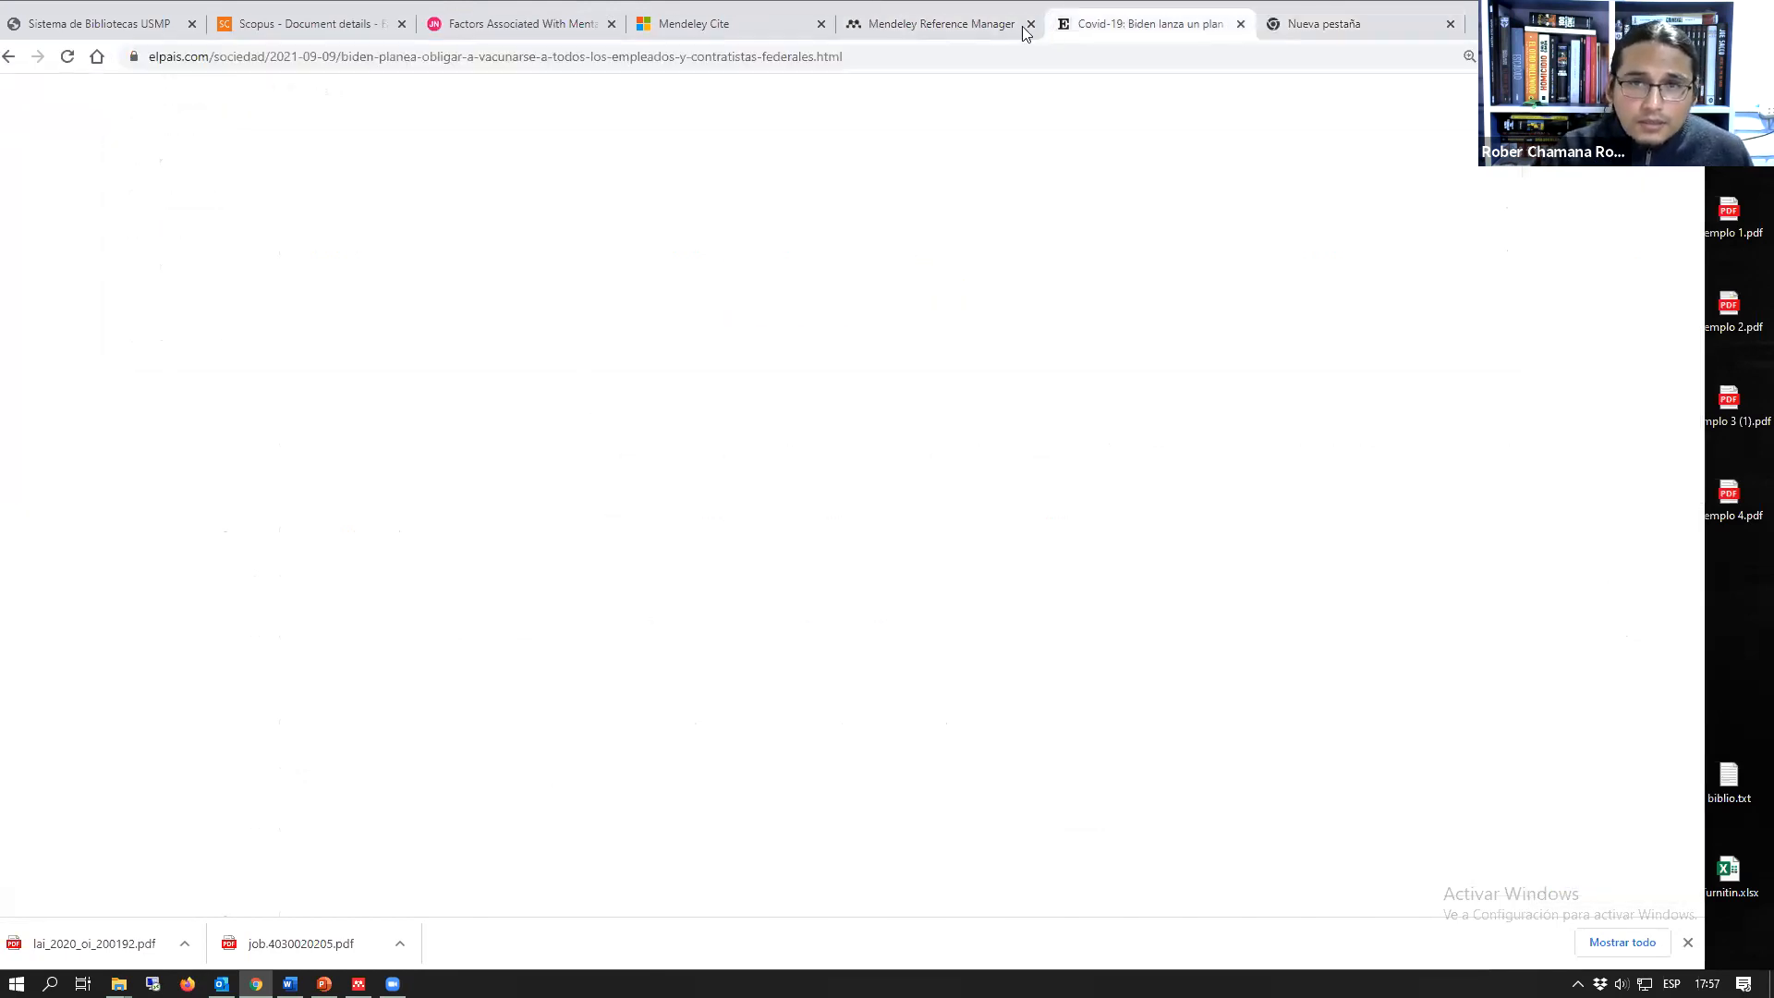
{"action": "left_click", "coordinate": [968, 26]}
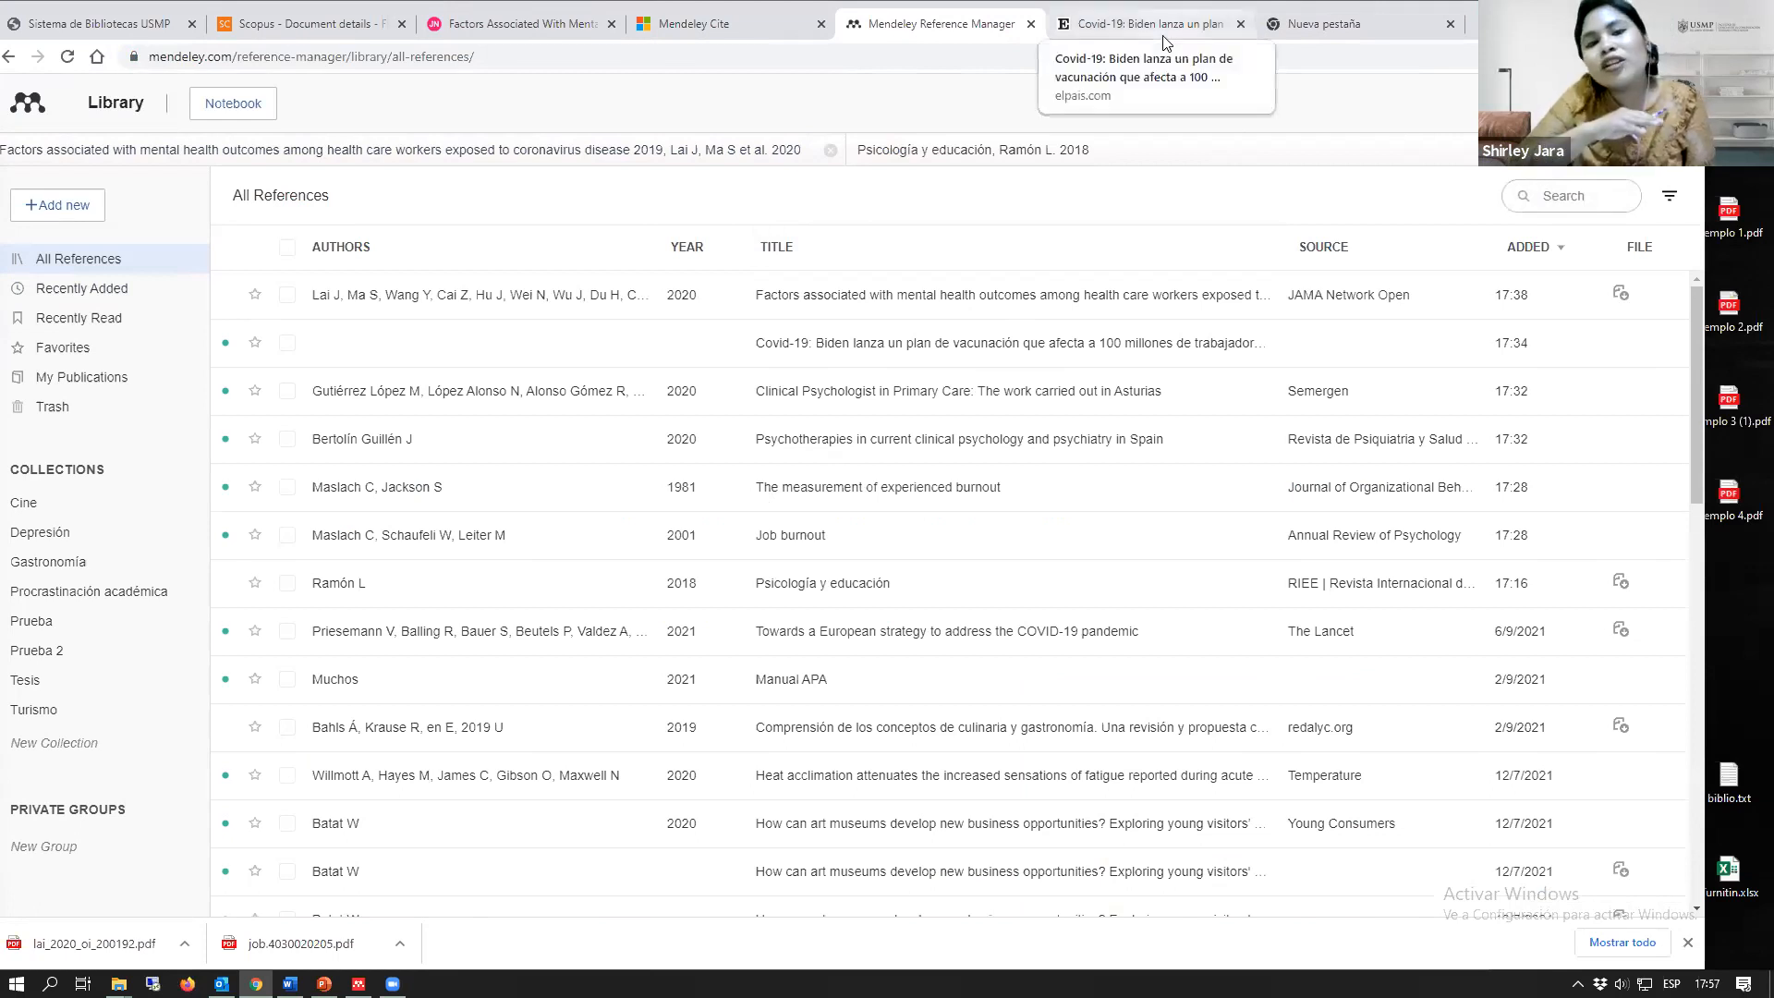
{"action": "left_click", "coordinate": [1323, 23]}
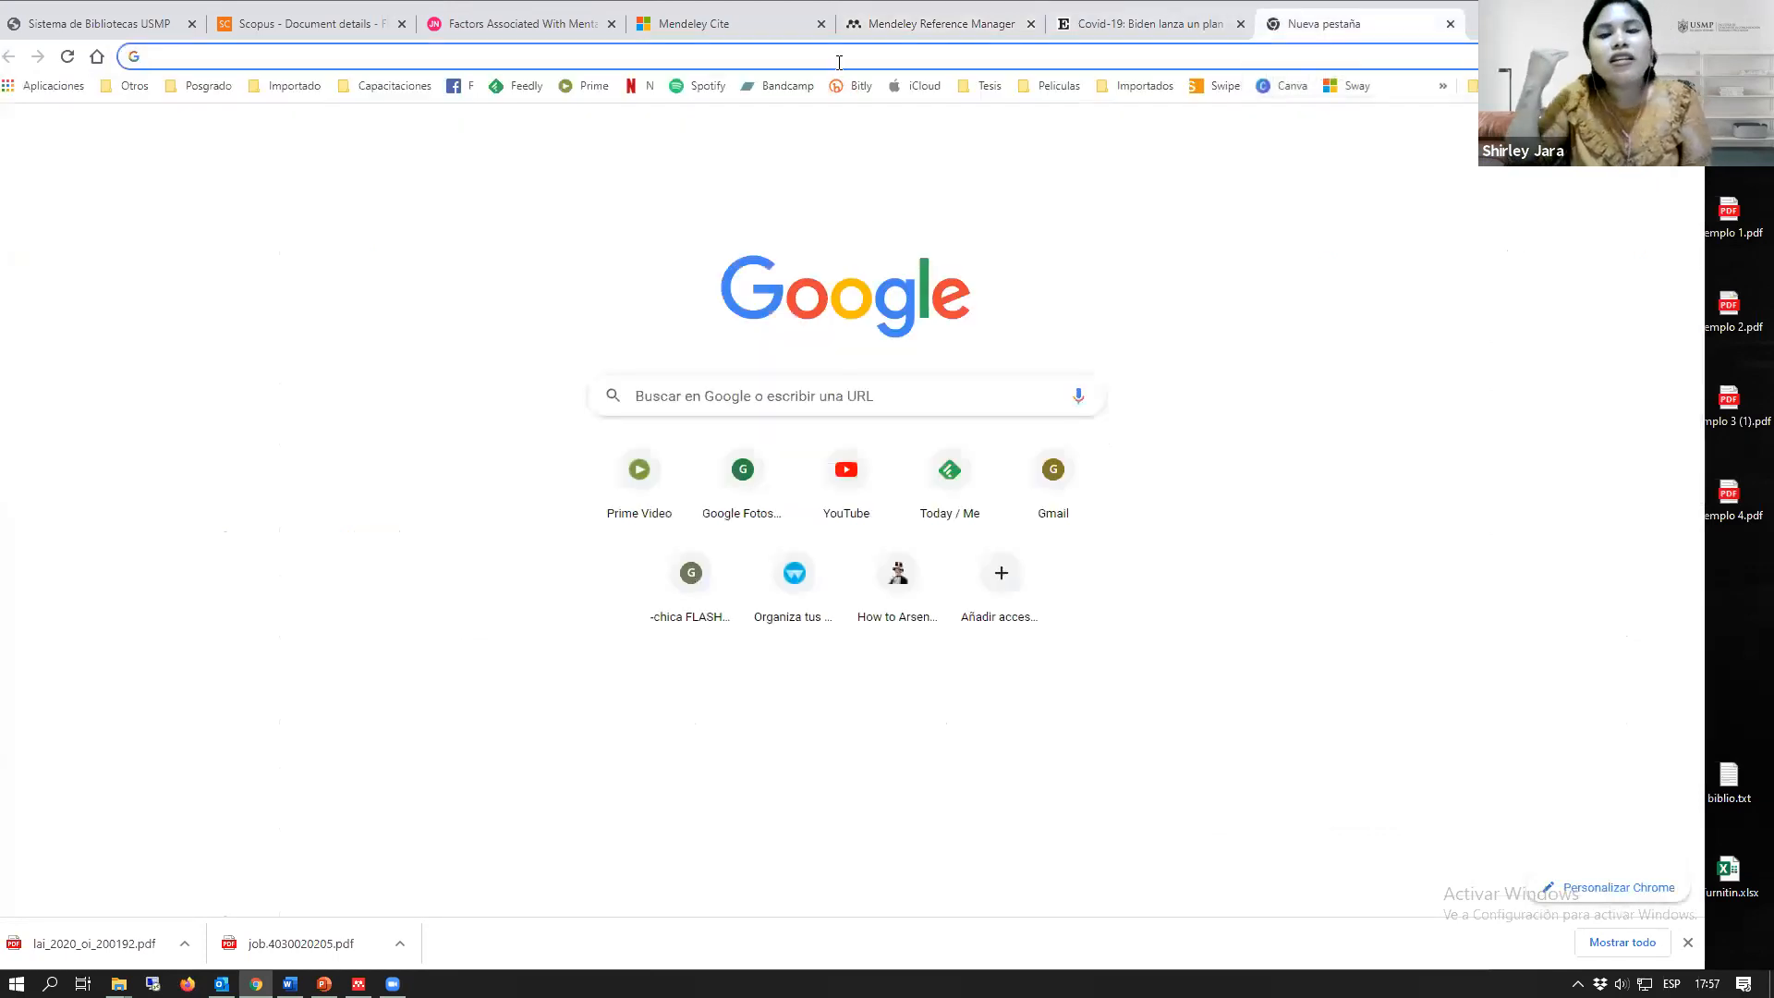
{"action": "left_click", "coordinate": [839, 62]}
{"action": "type", "text": "meneley"}
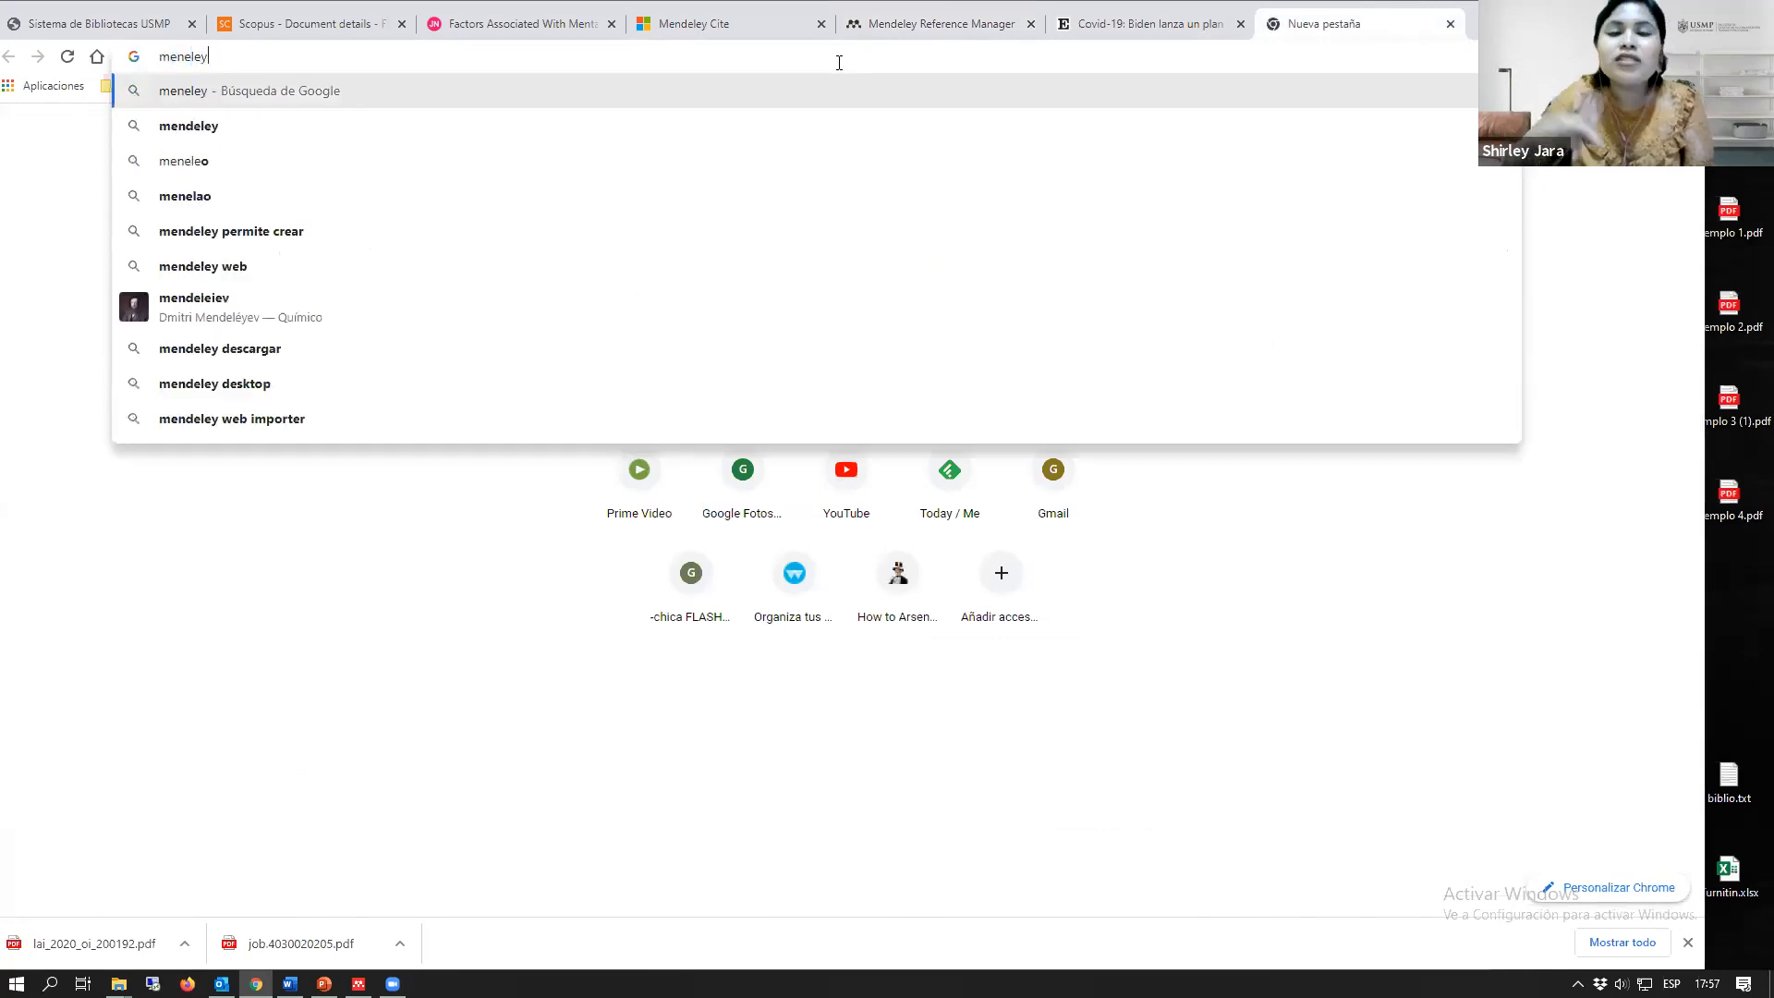
{"action": "key", "text": "Return"}
{"action": "left_click", "coordinate": [467, 409]}
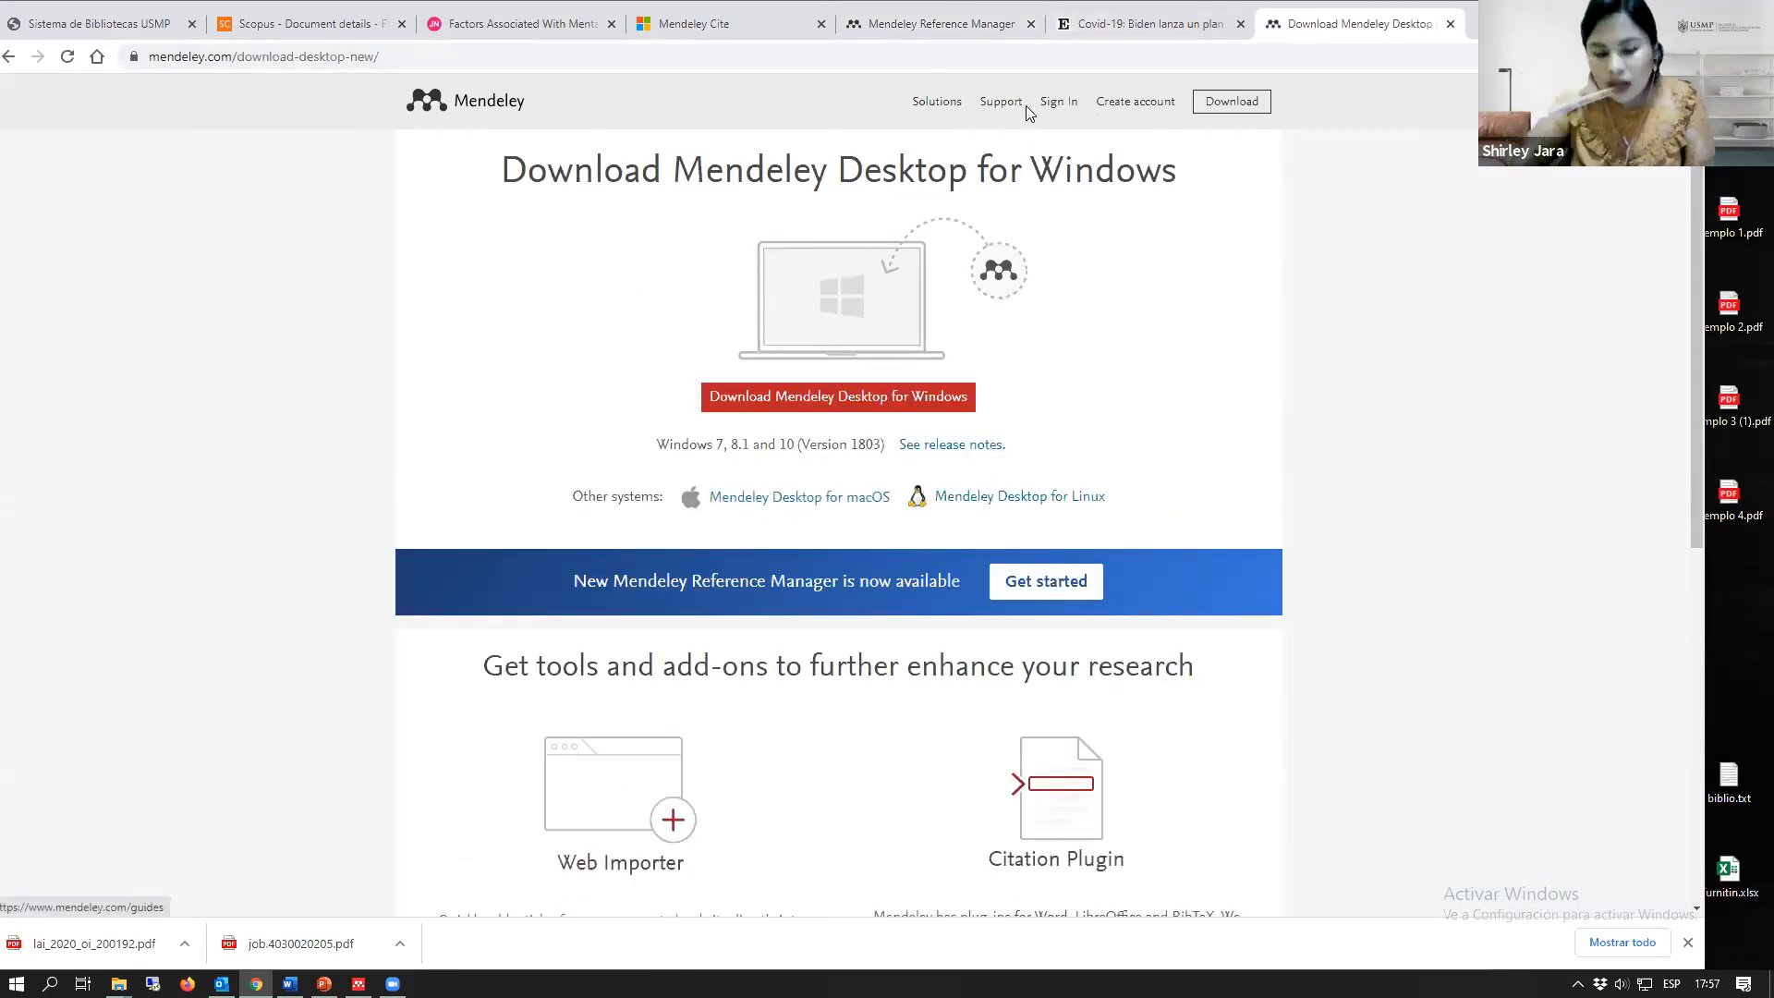
{"action": "left_click_drag", "start_coordinate": [1149, 1], "coordinate": [1091, 0]}
{"action": "left_click", "coordinate": [939, 186]}
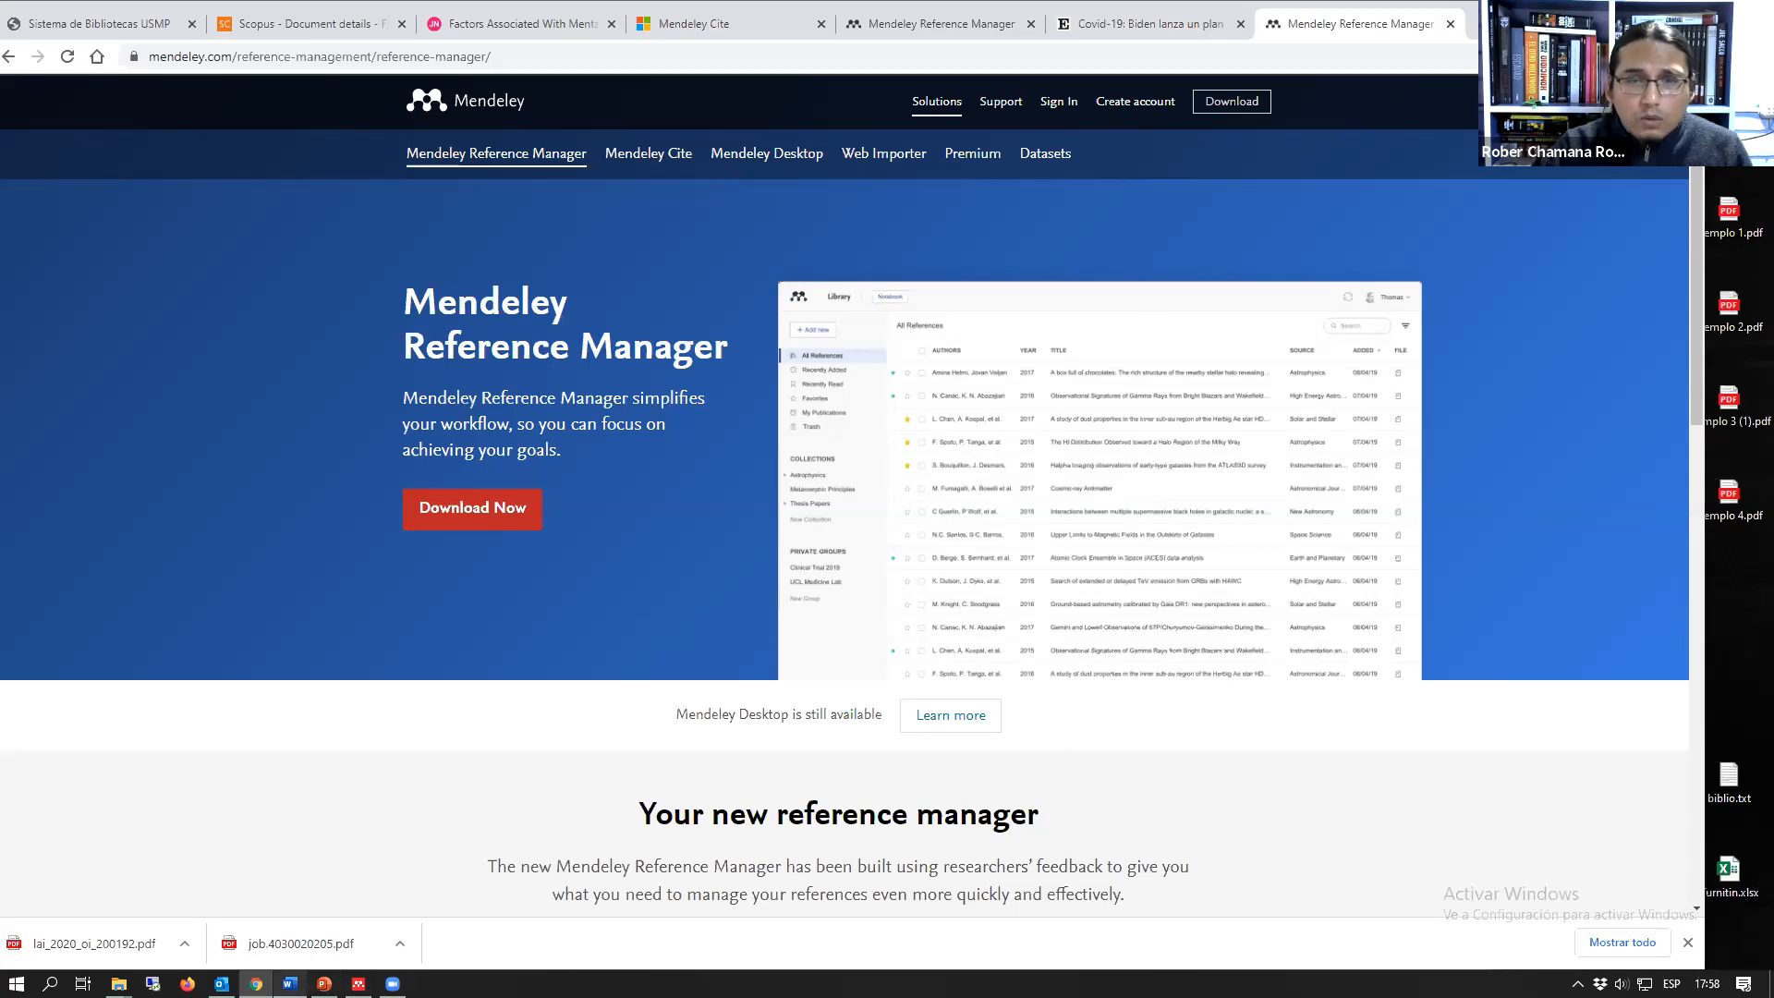
Step: Switch to prueba.docx in Word to look at the Mendeley Cite add-in, and return to the browser
{"action": "mouse_move", "coordinate": [289, 983]}
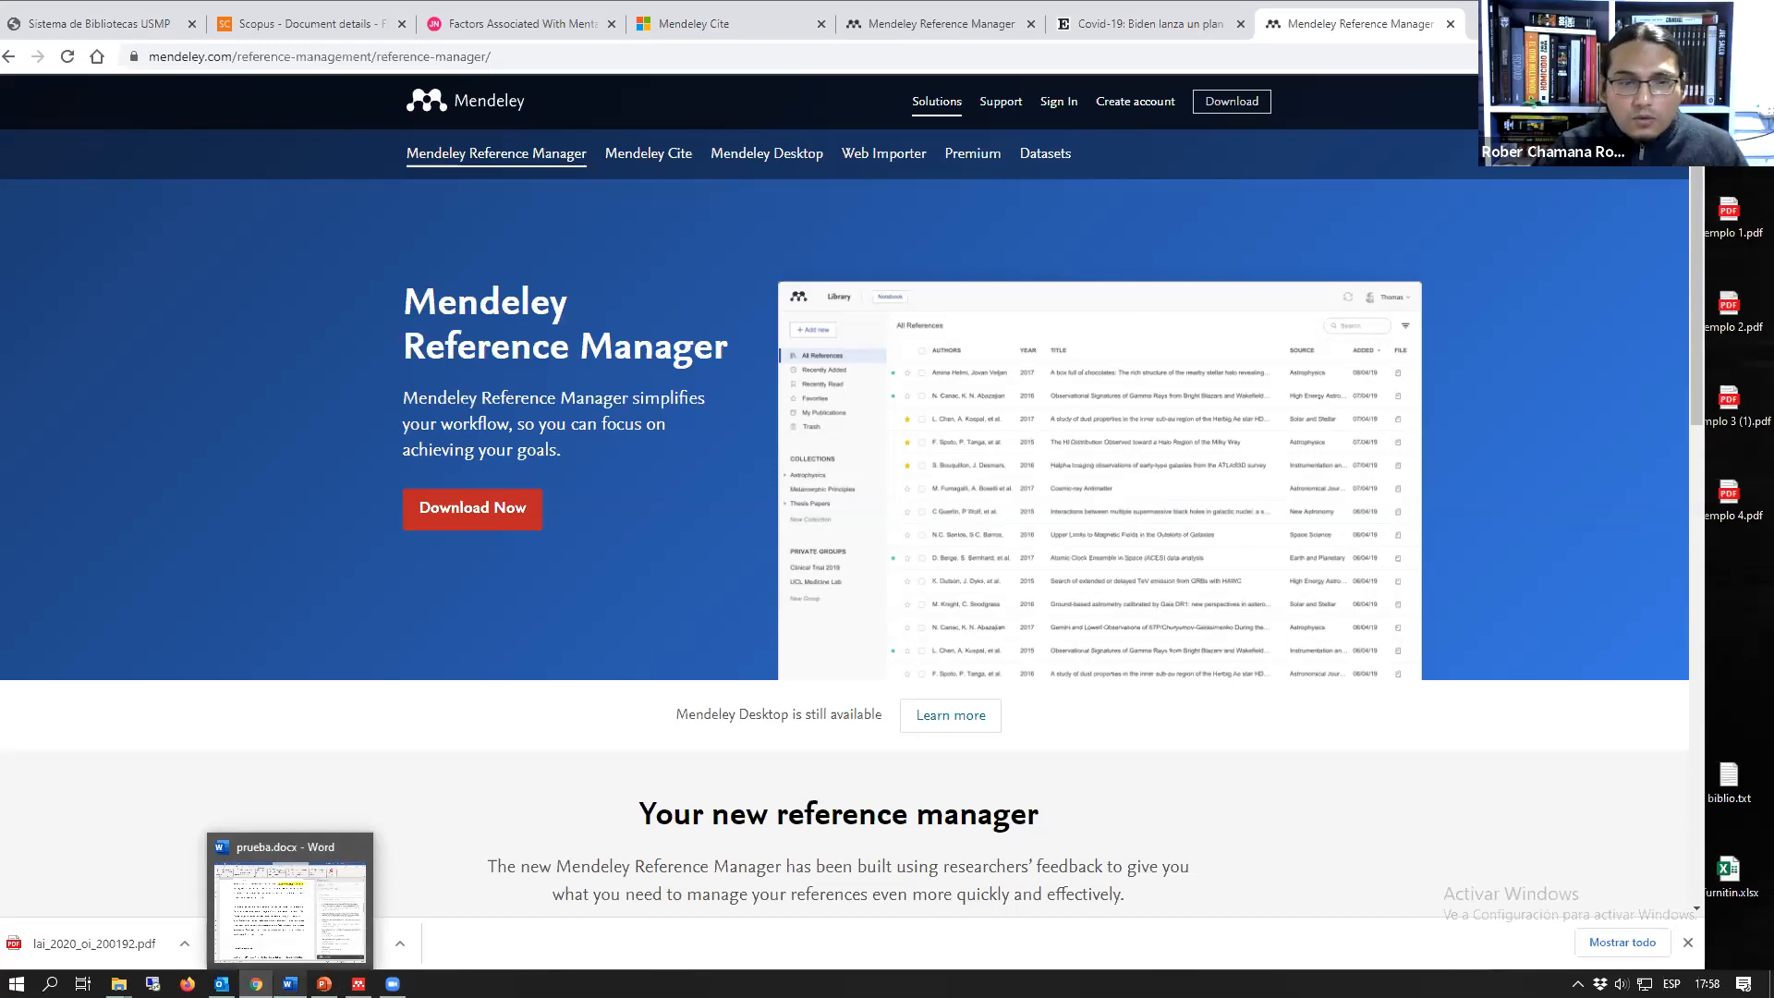
{"action": "left_click", "coordinate": [289, 910]}
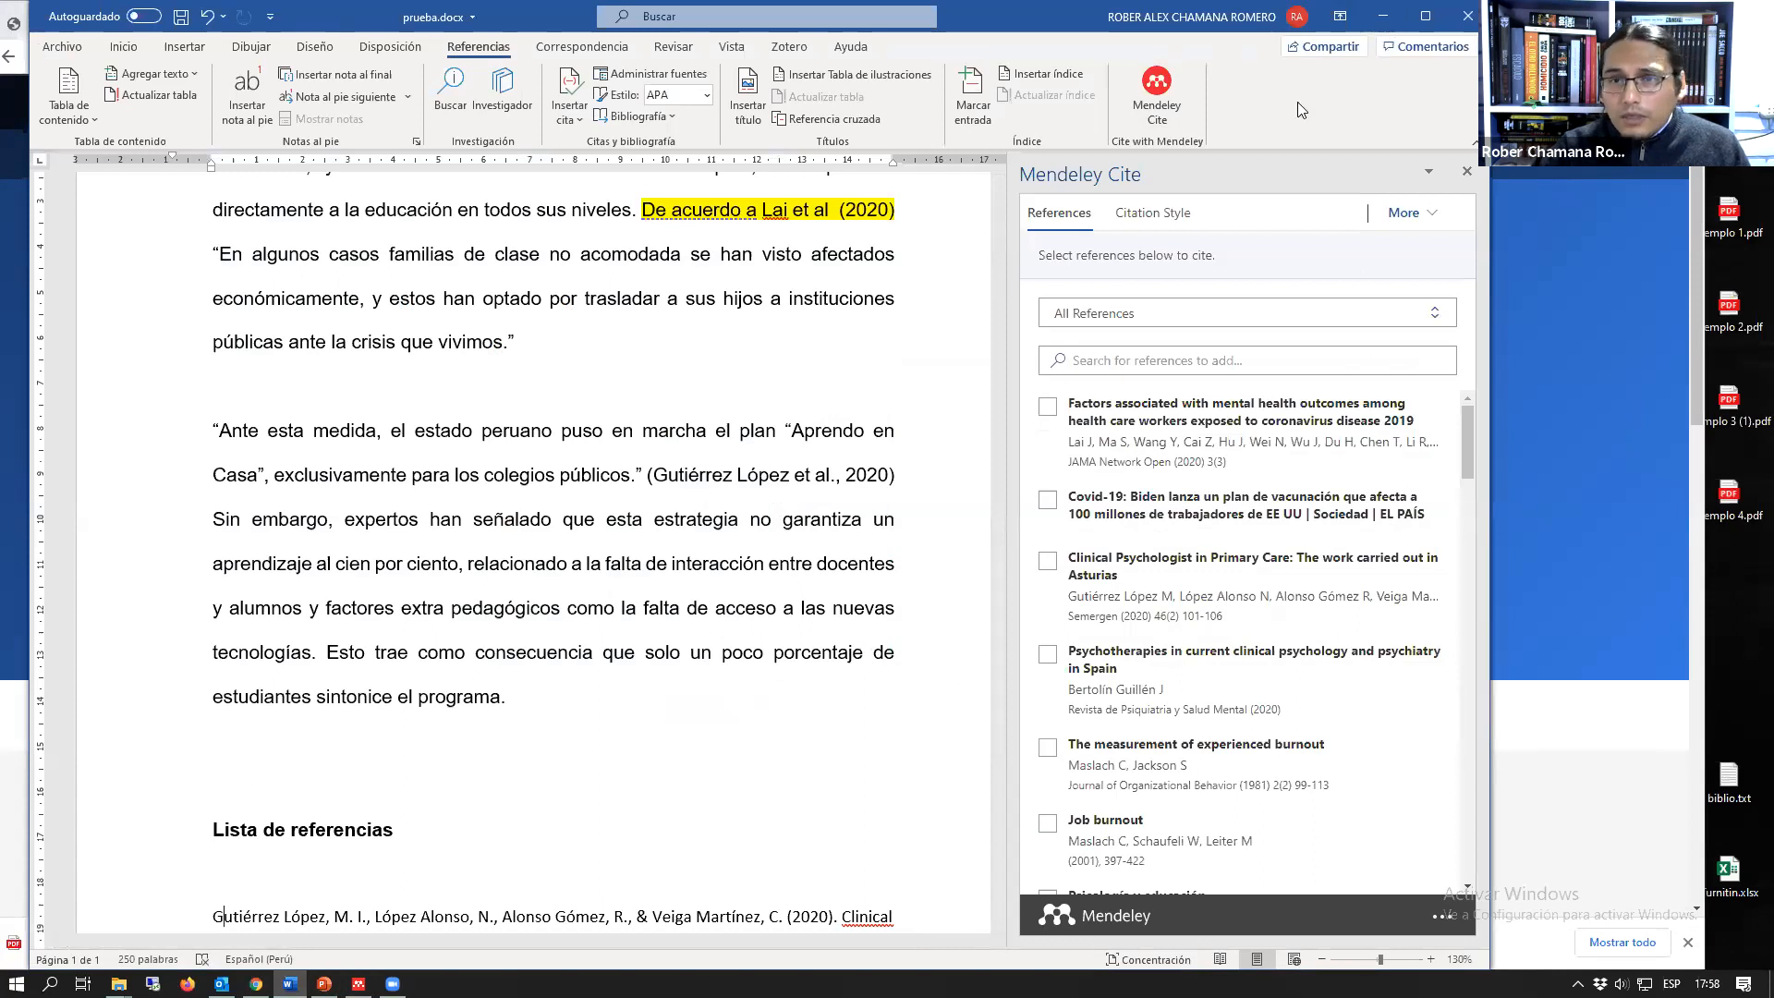
{"action": "key", "text": "alt+Tab"}
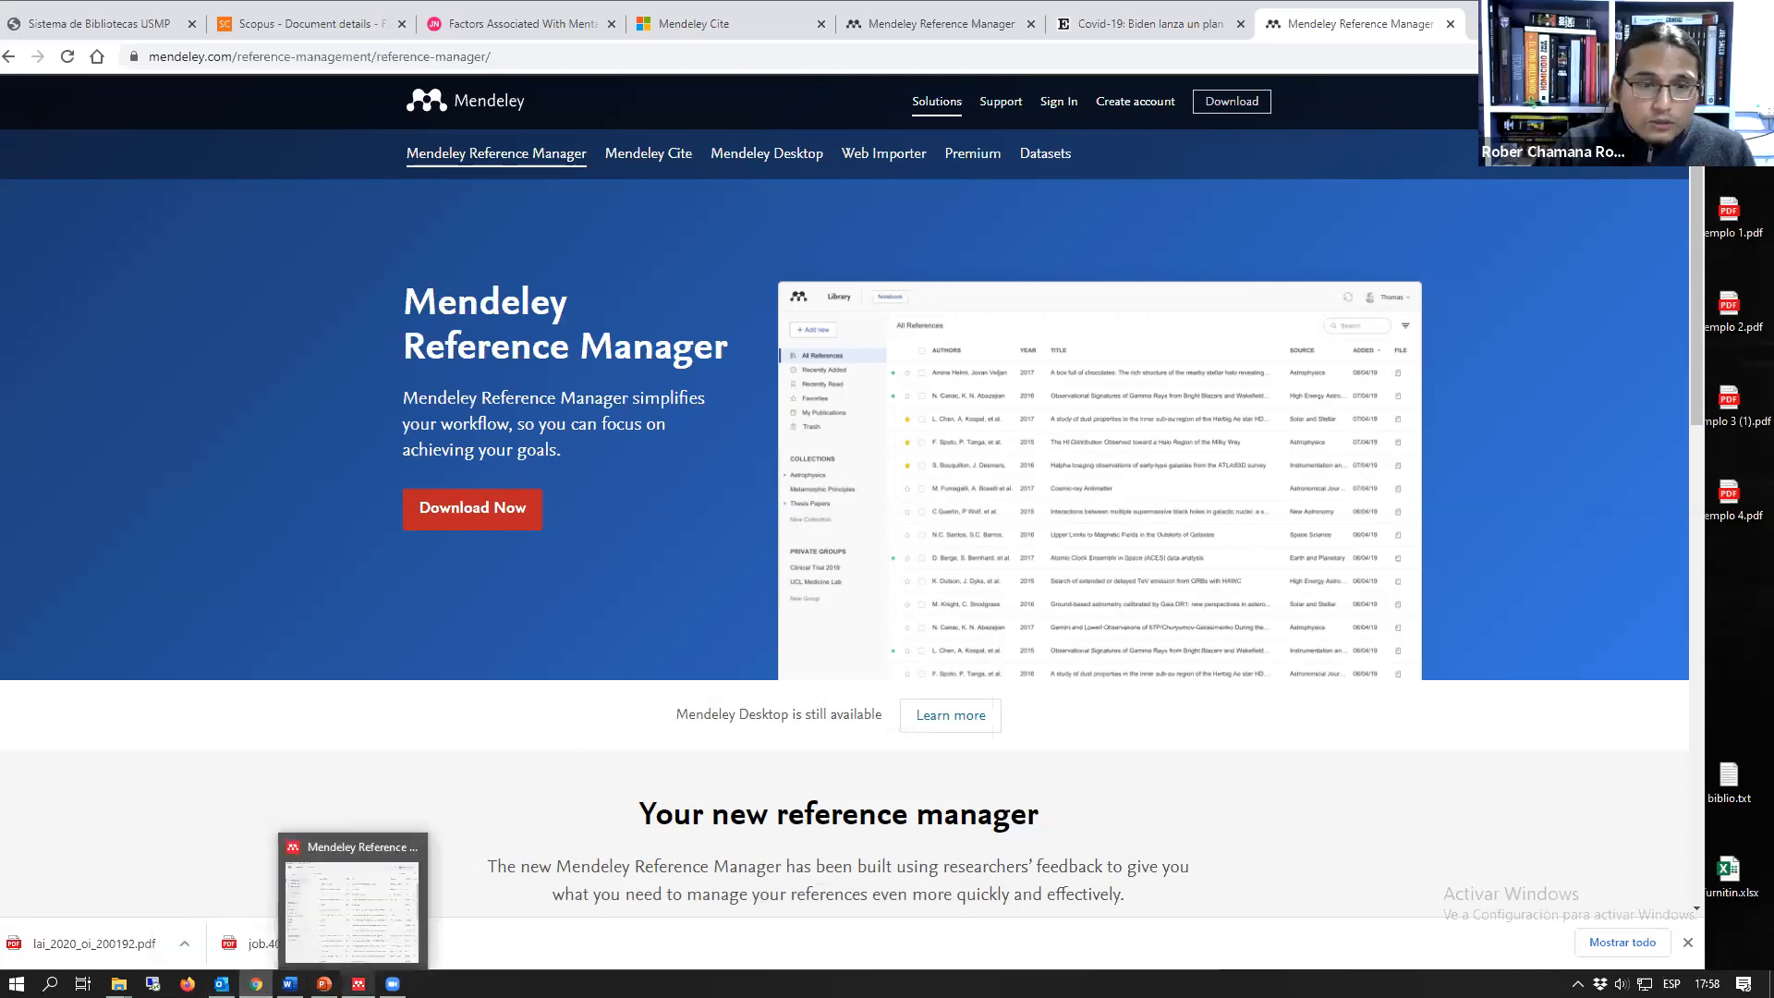
Step: Show the web library in a narrowed browser window with the desktop Mendeley Reference Manager beside it
{"action": "left_click", "coordinate": [392, 961]}
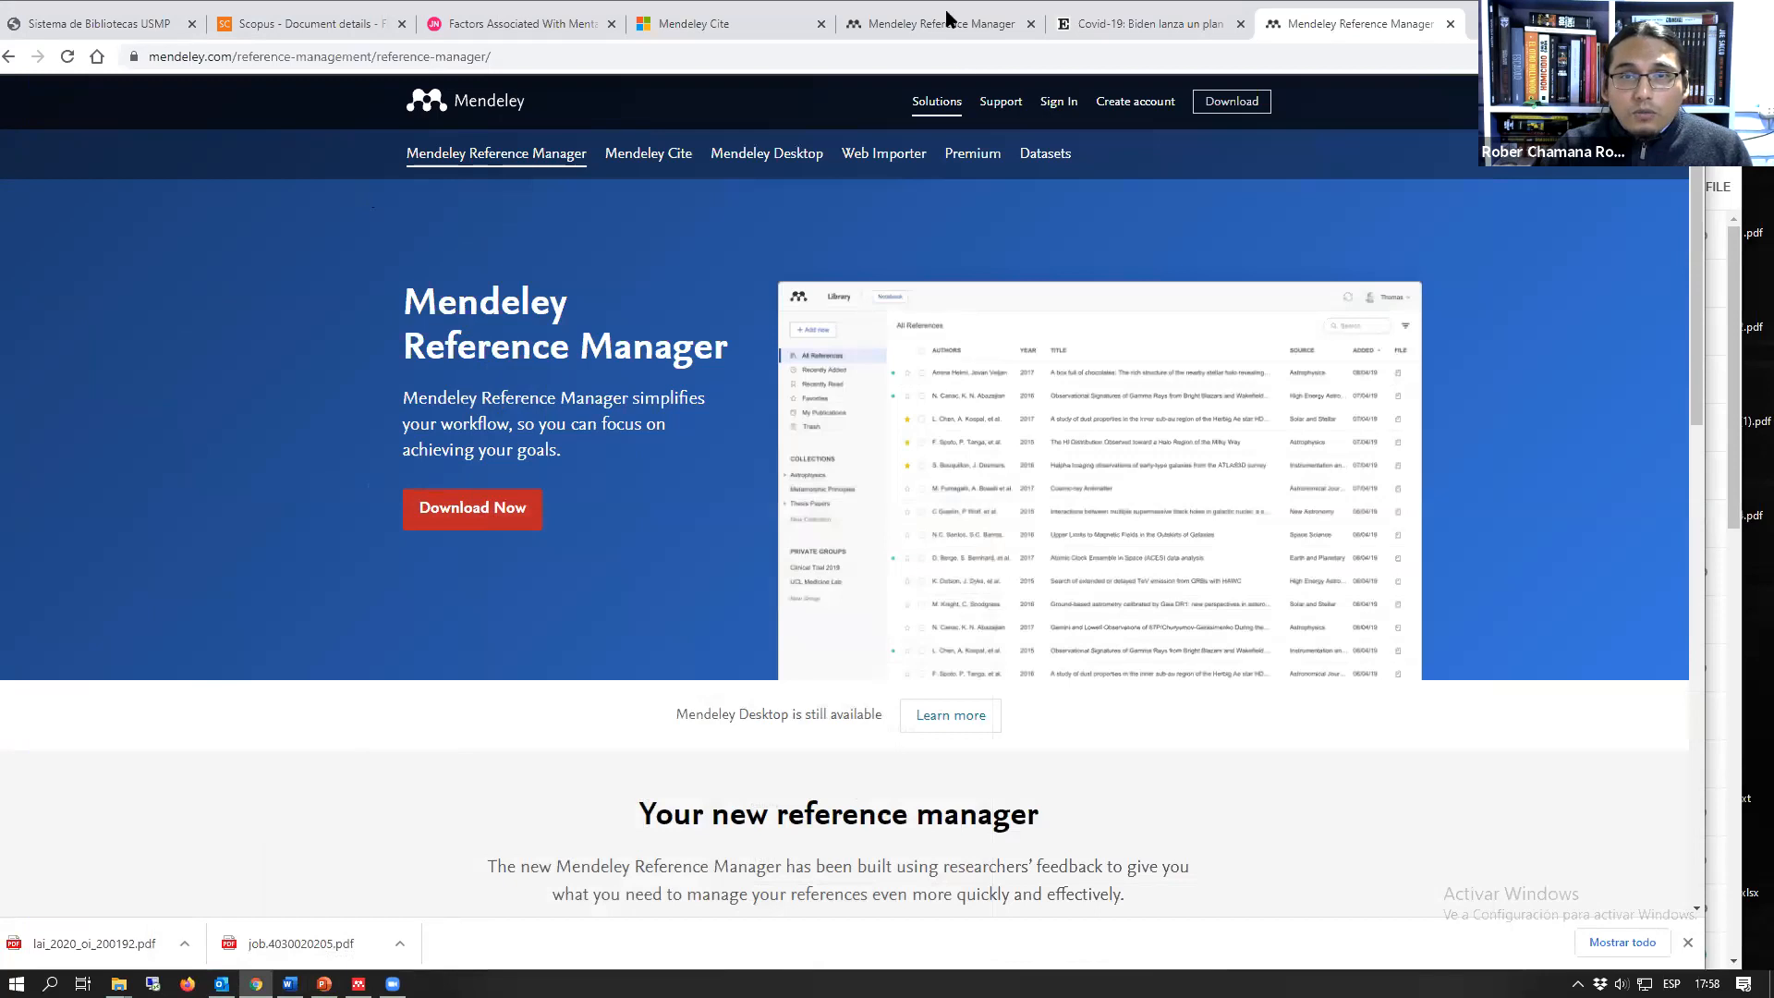
{"action": "left_click", "coordinate": [942, 23]}
{"action": "left_click_drag", "start_coordinate": [1705, 80], "coordinate": [1028, 80]}
{"action": "left_click", "coordinate": [1336, 10]}
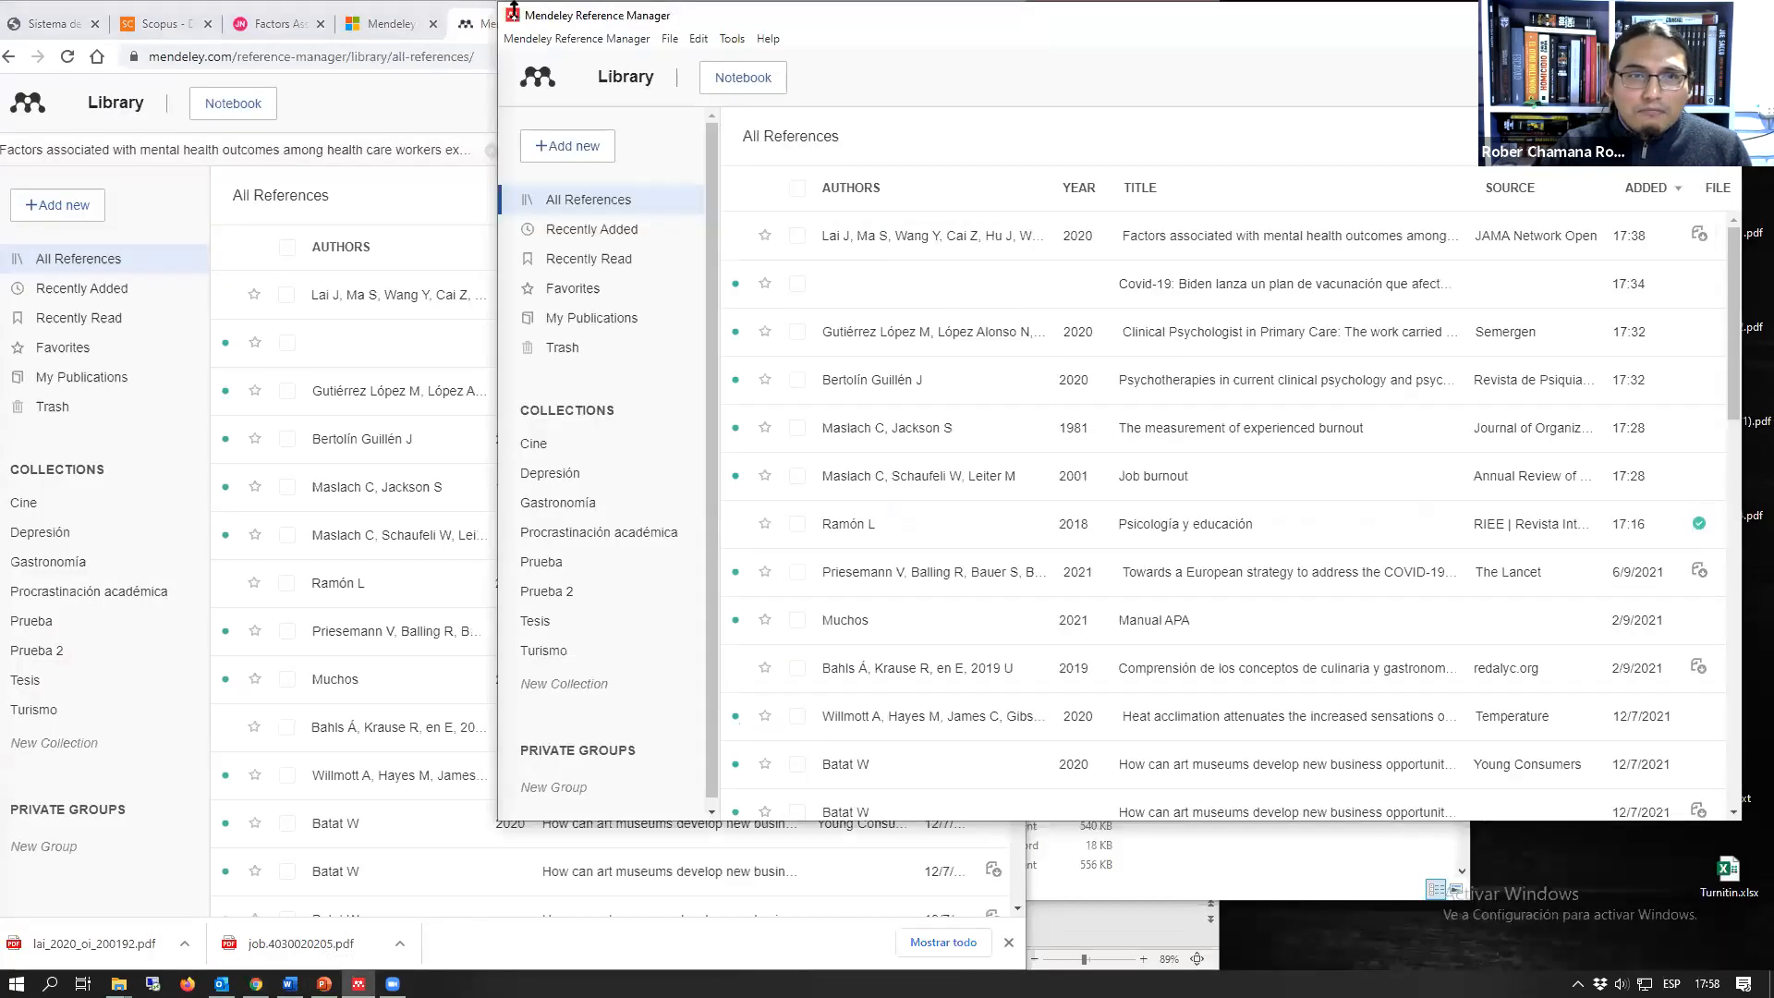
{"action": "left_click_drag", "start_coordinate": [512, 7], "coordinate": [679, 4]}
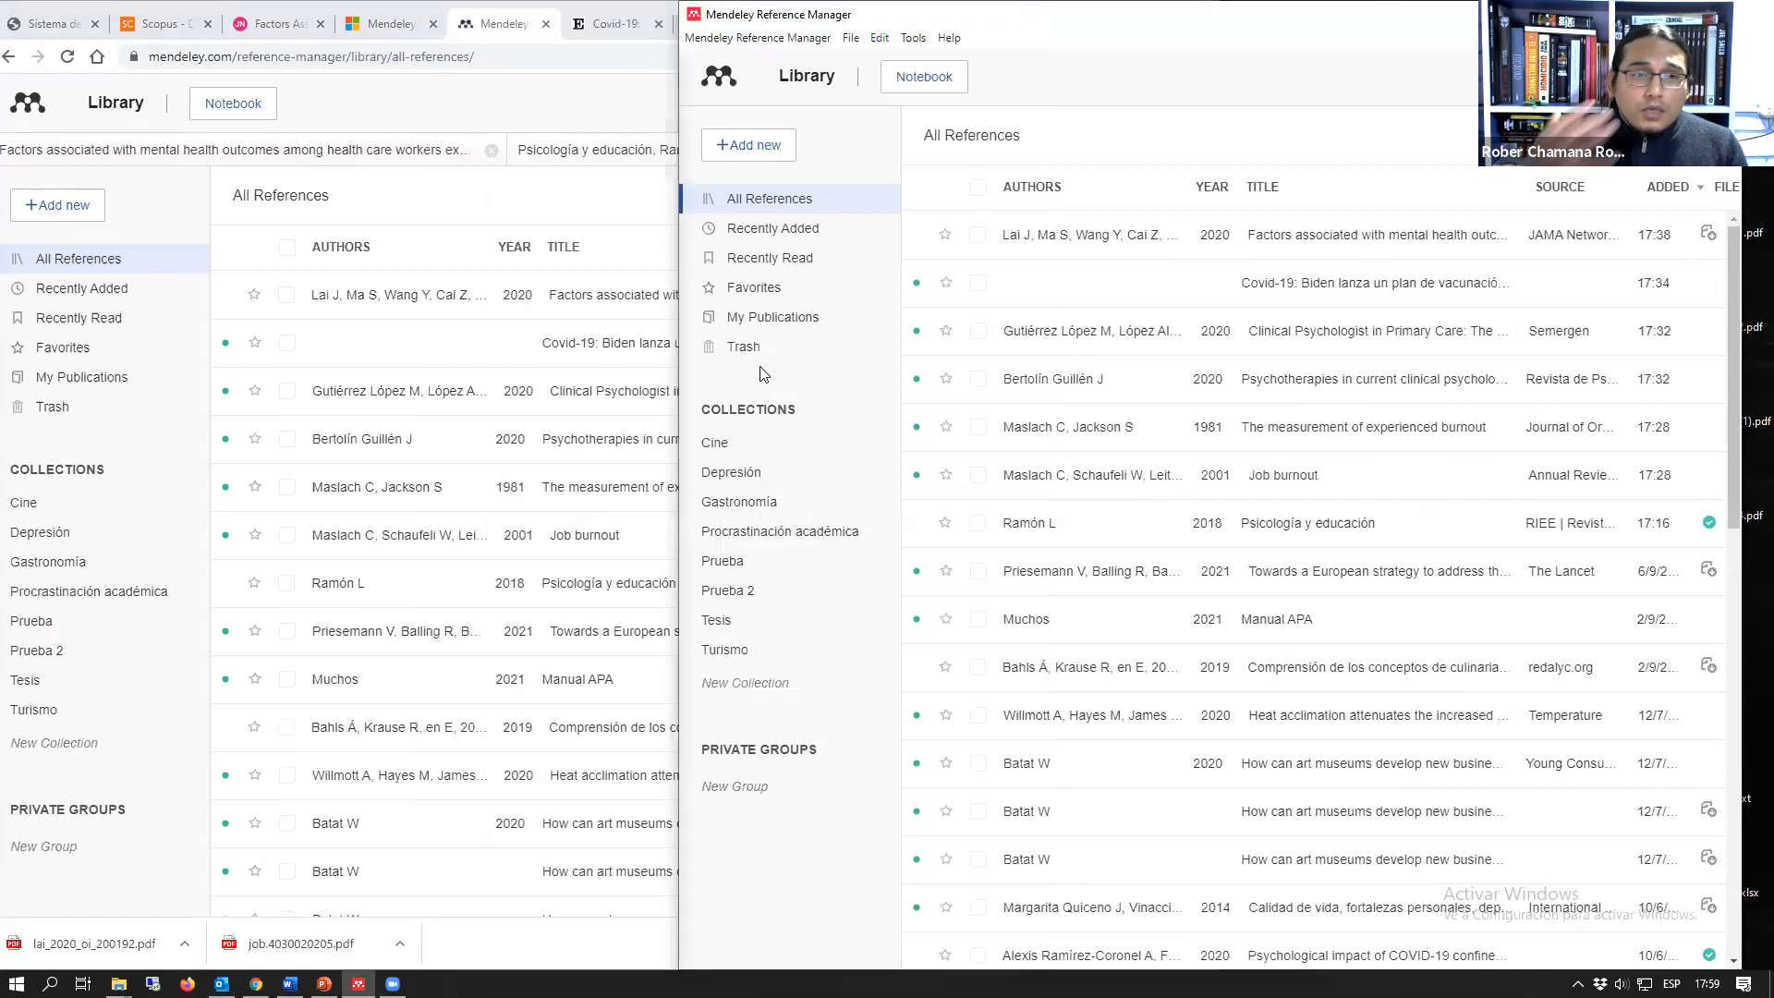
Step: Widen the browser window and the desktop Mendeley Reference Manager window to compare their libraries
{"action": "left_click", "coordinate": [488, 22]}
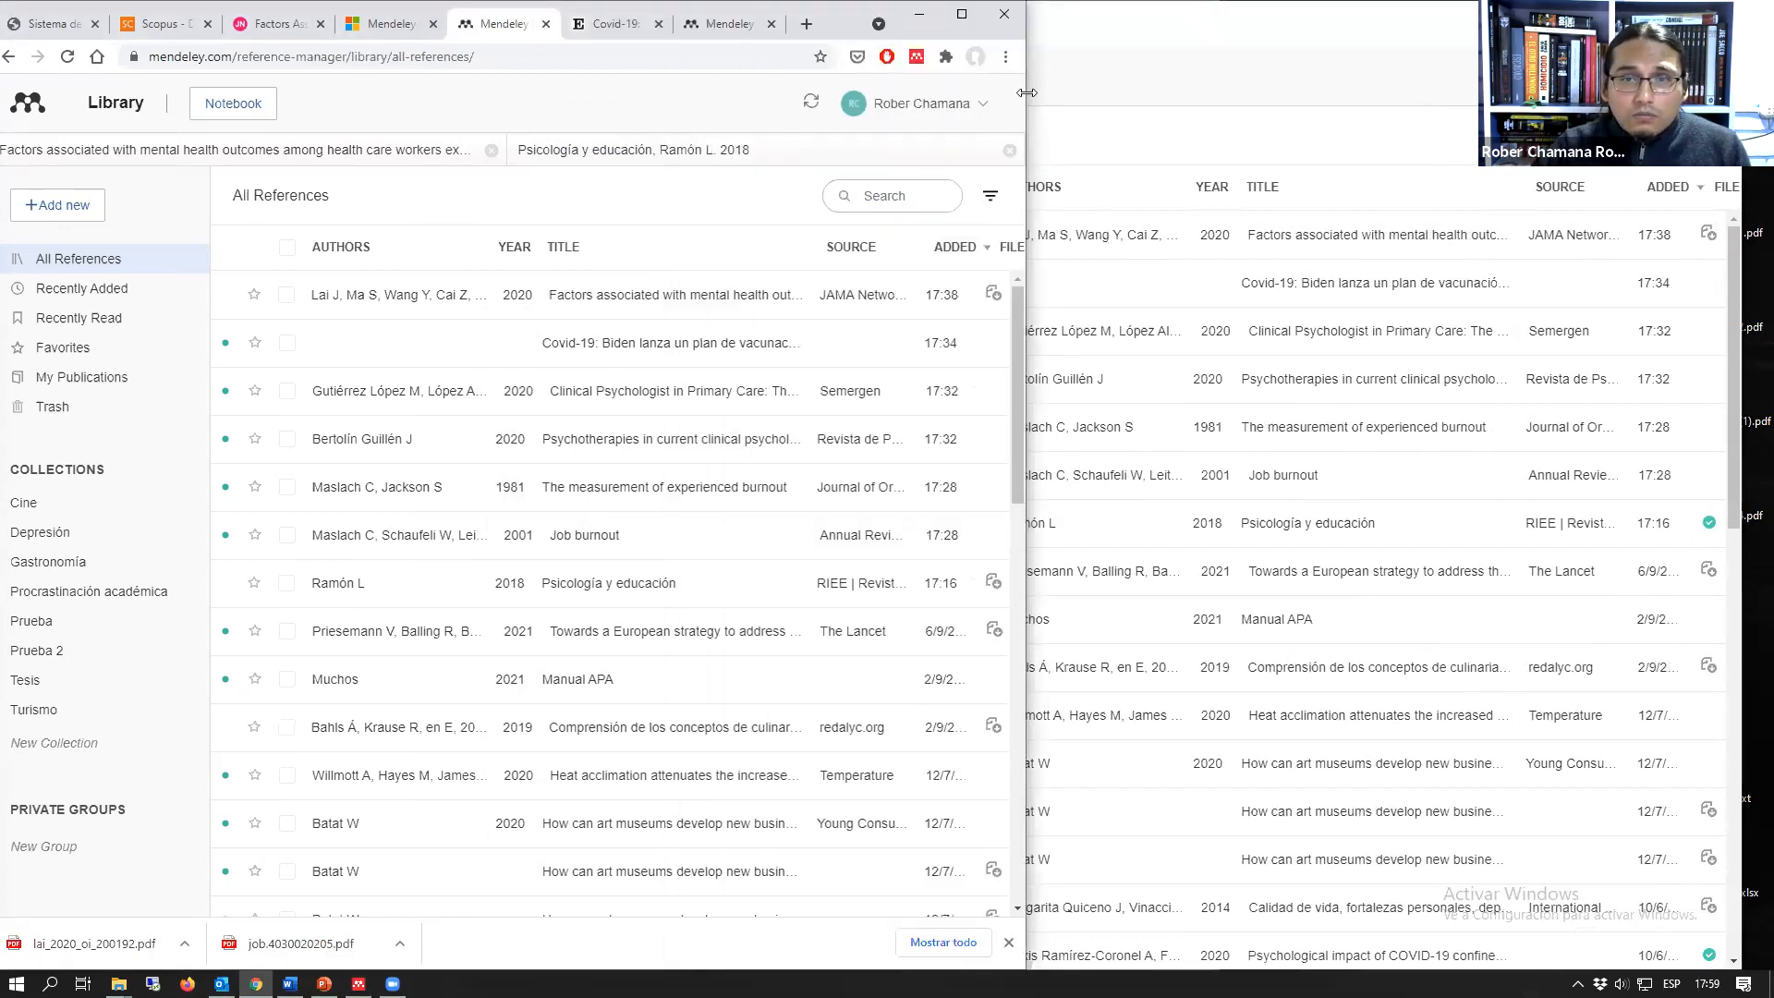
{"action": "left_click_drag", "start_coordinate": [1026, 93], "coordinate": [1340, 91]}
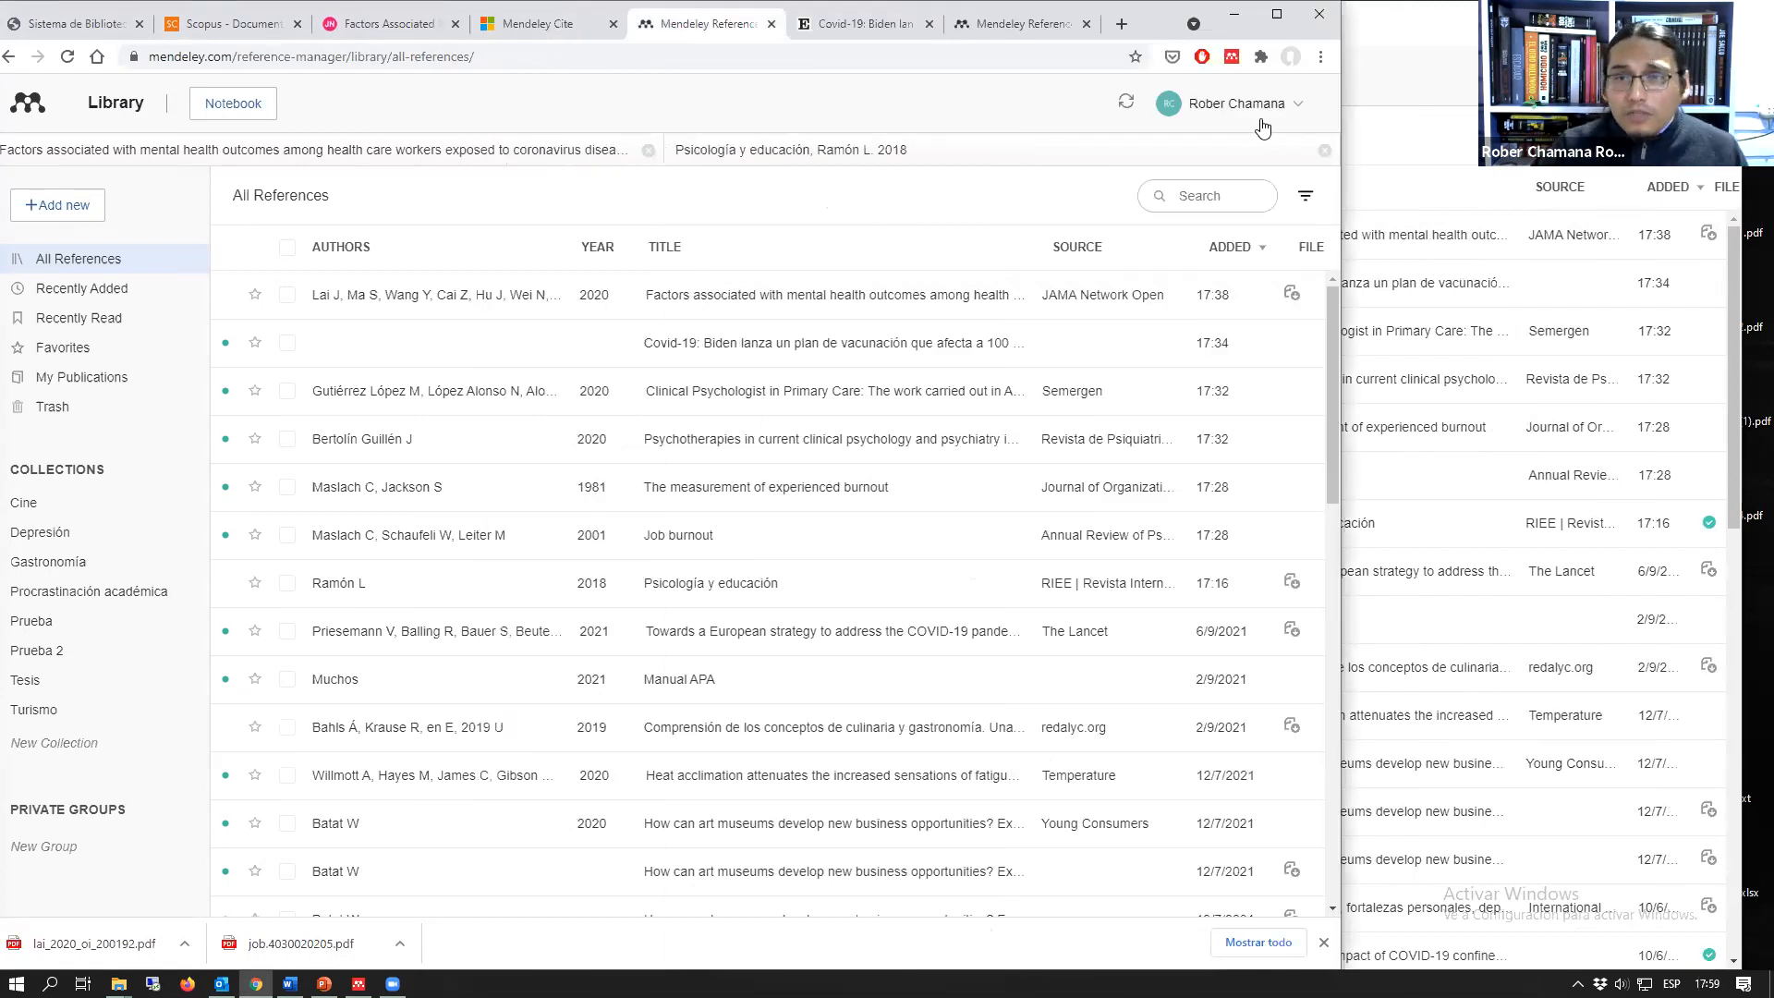
{"action": "left_click", "coordinate": [1423, 53]}
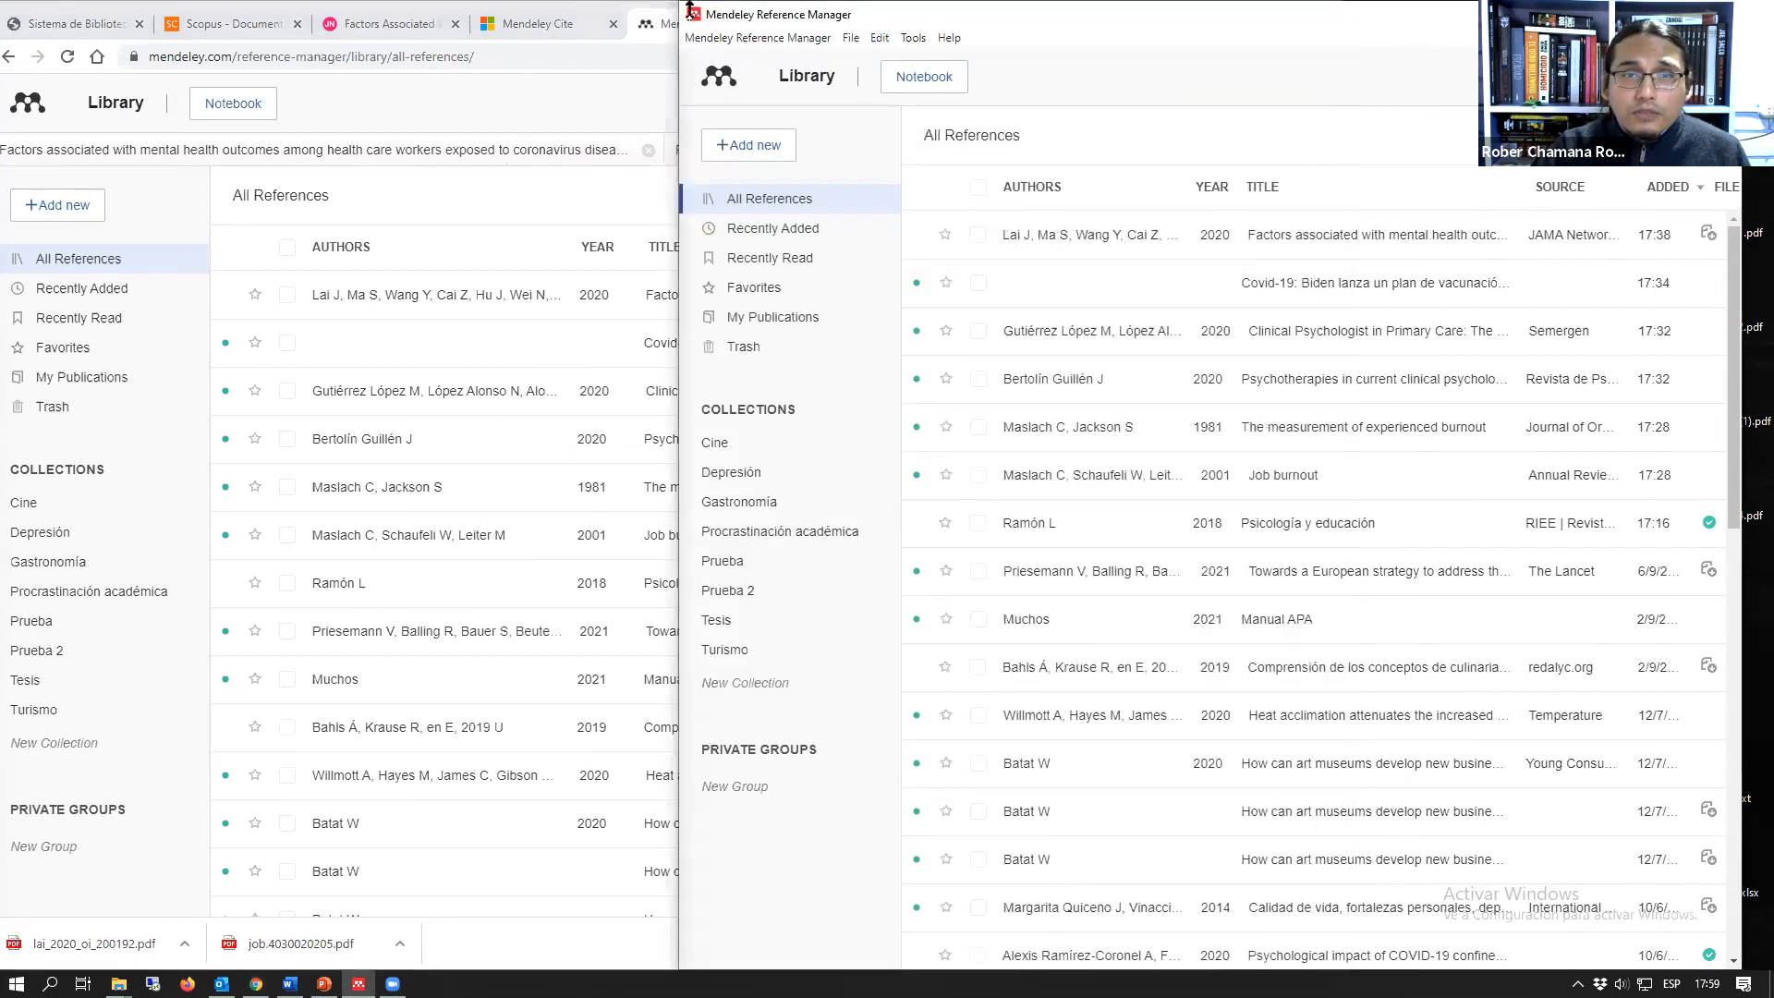
{"action": "left_click_drag", "start_coordinate": [684, 8], "coordinate": [392, 8]}
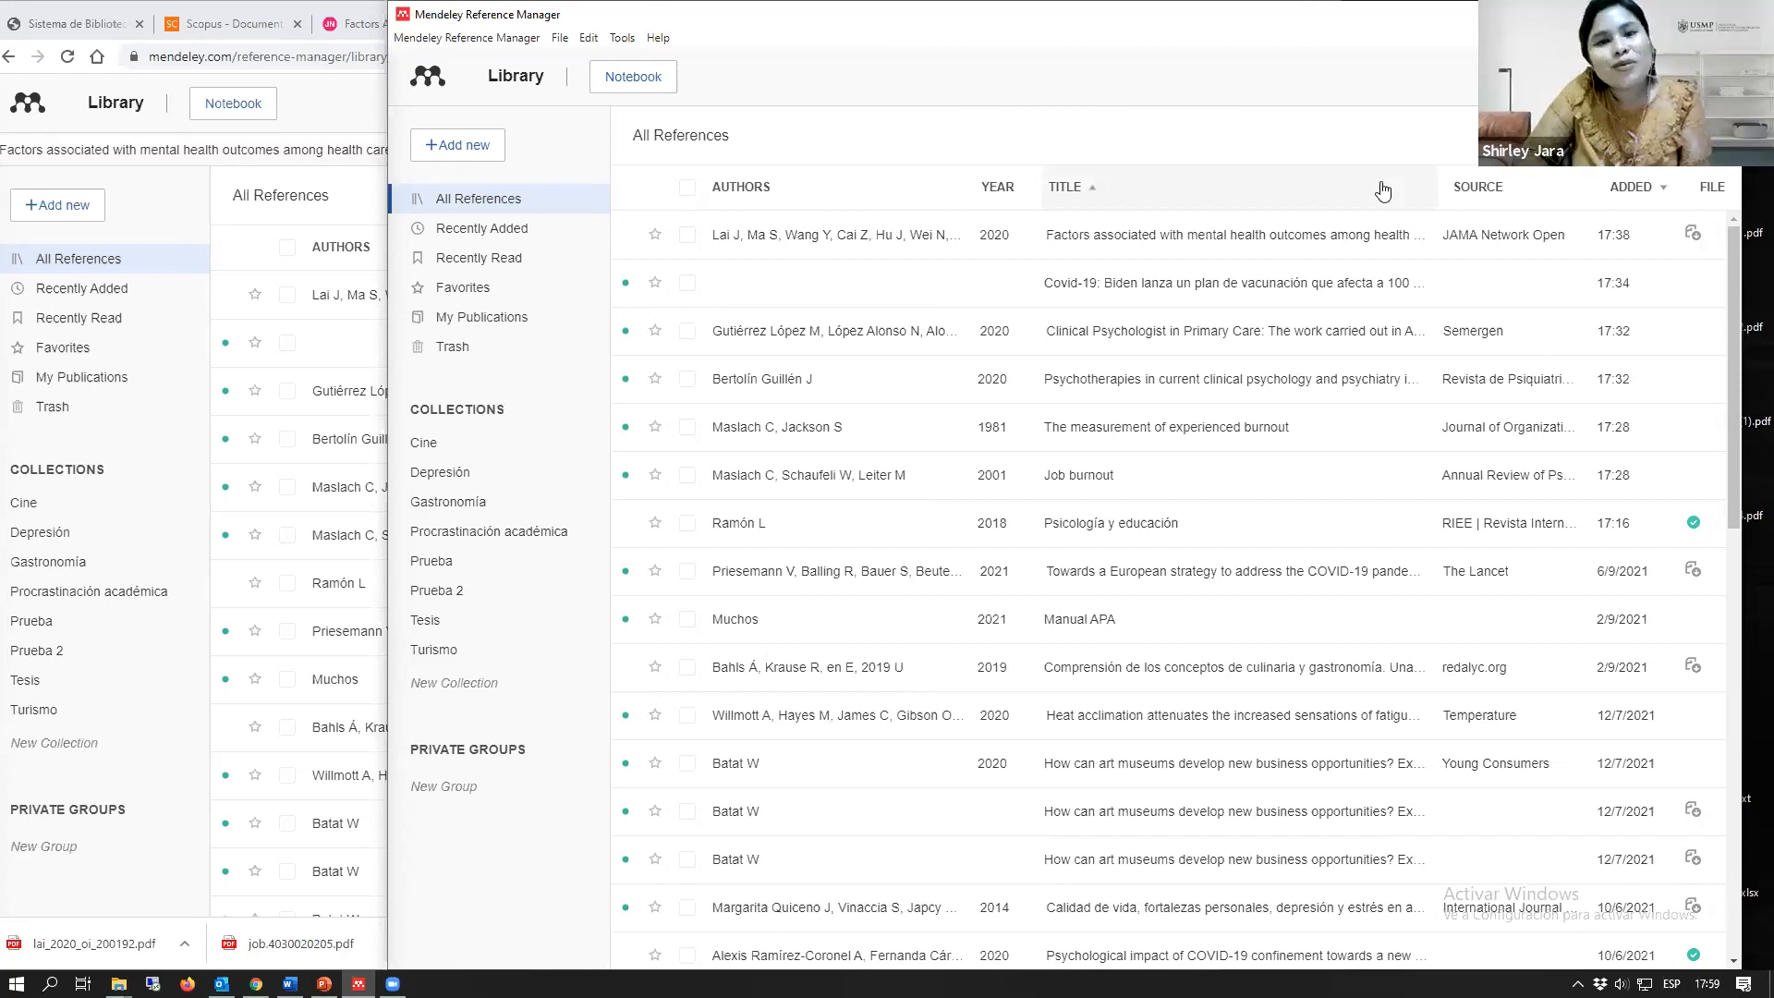
Step: Open the Premium page on the Mendeley website and examine the plan information and additional services
{"action": "left_click", "coordinate": [344, 116]}
{"action": "left_click", "coordinate": [1002, 23]}
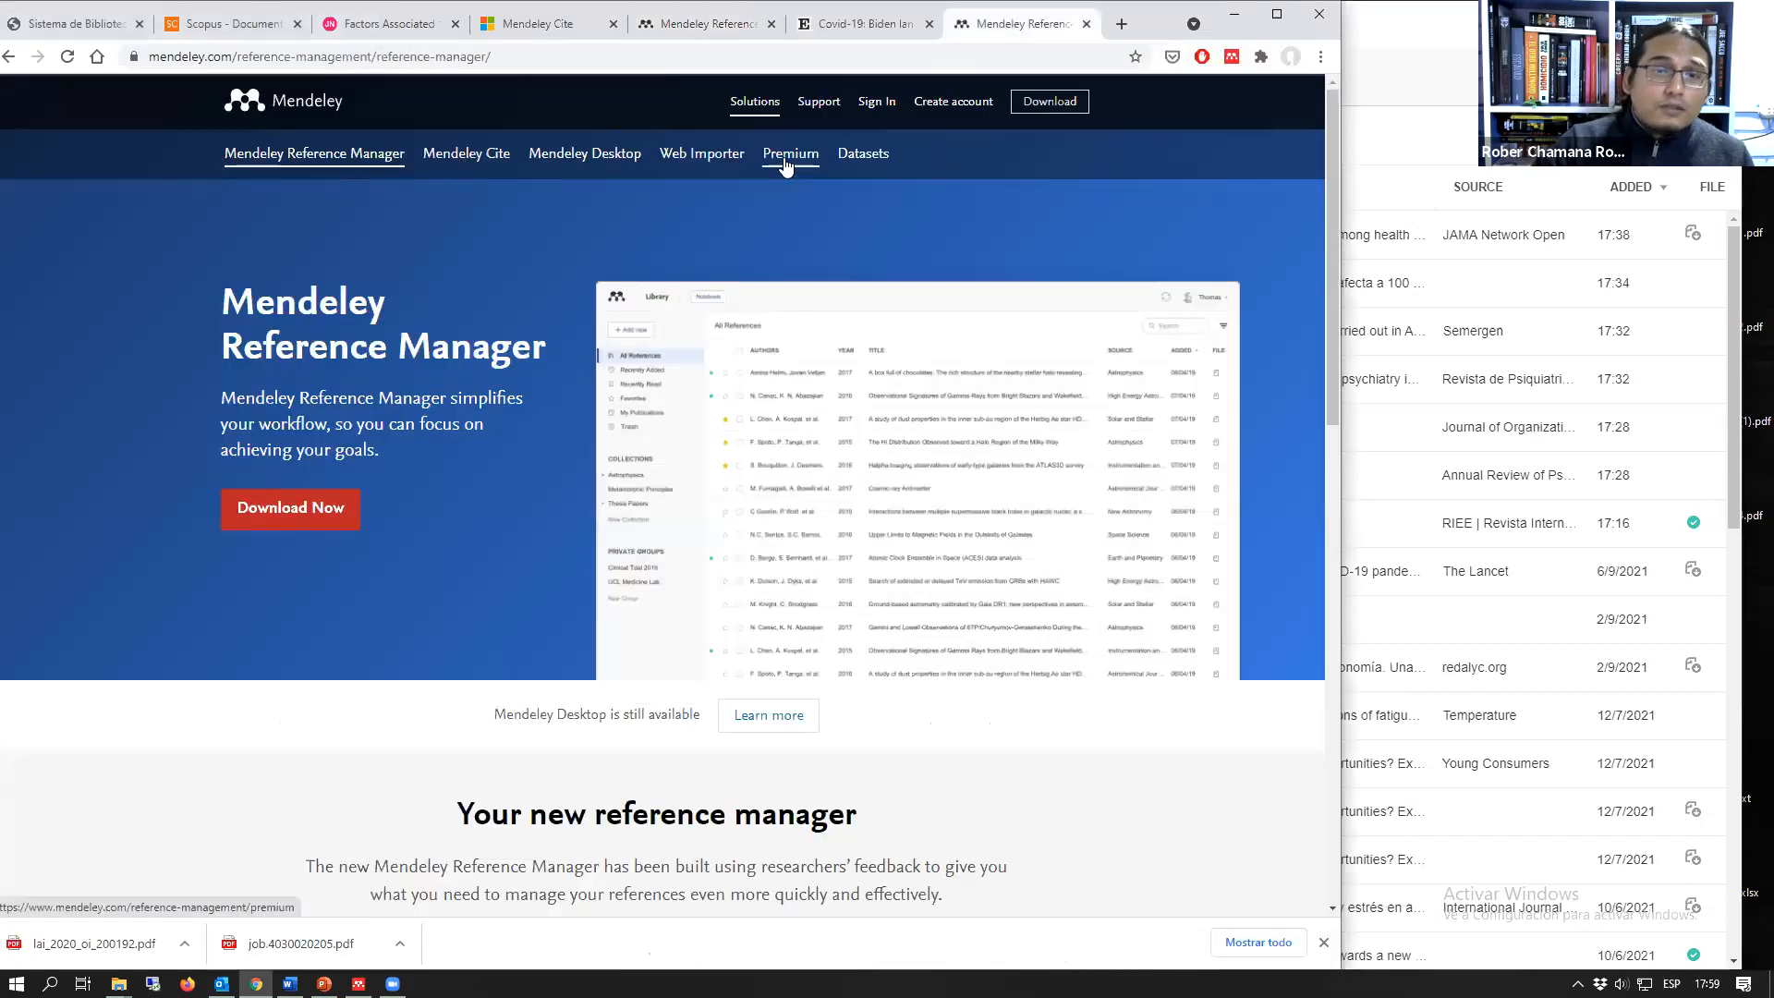
{"action": "left_click", "coordinate": [790, 156]}
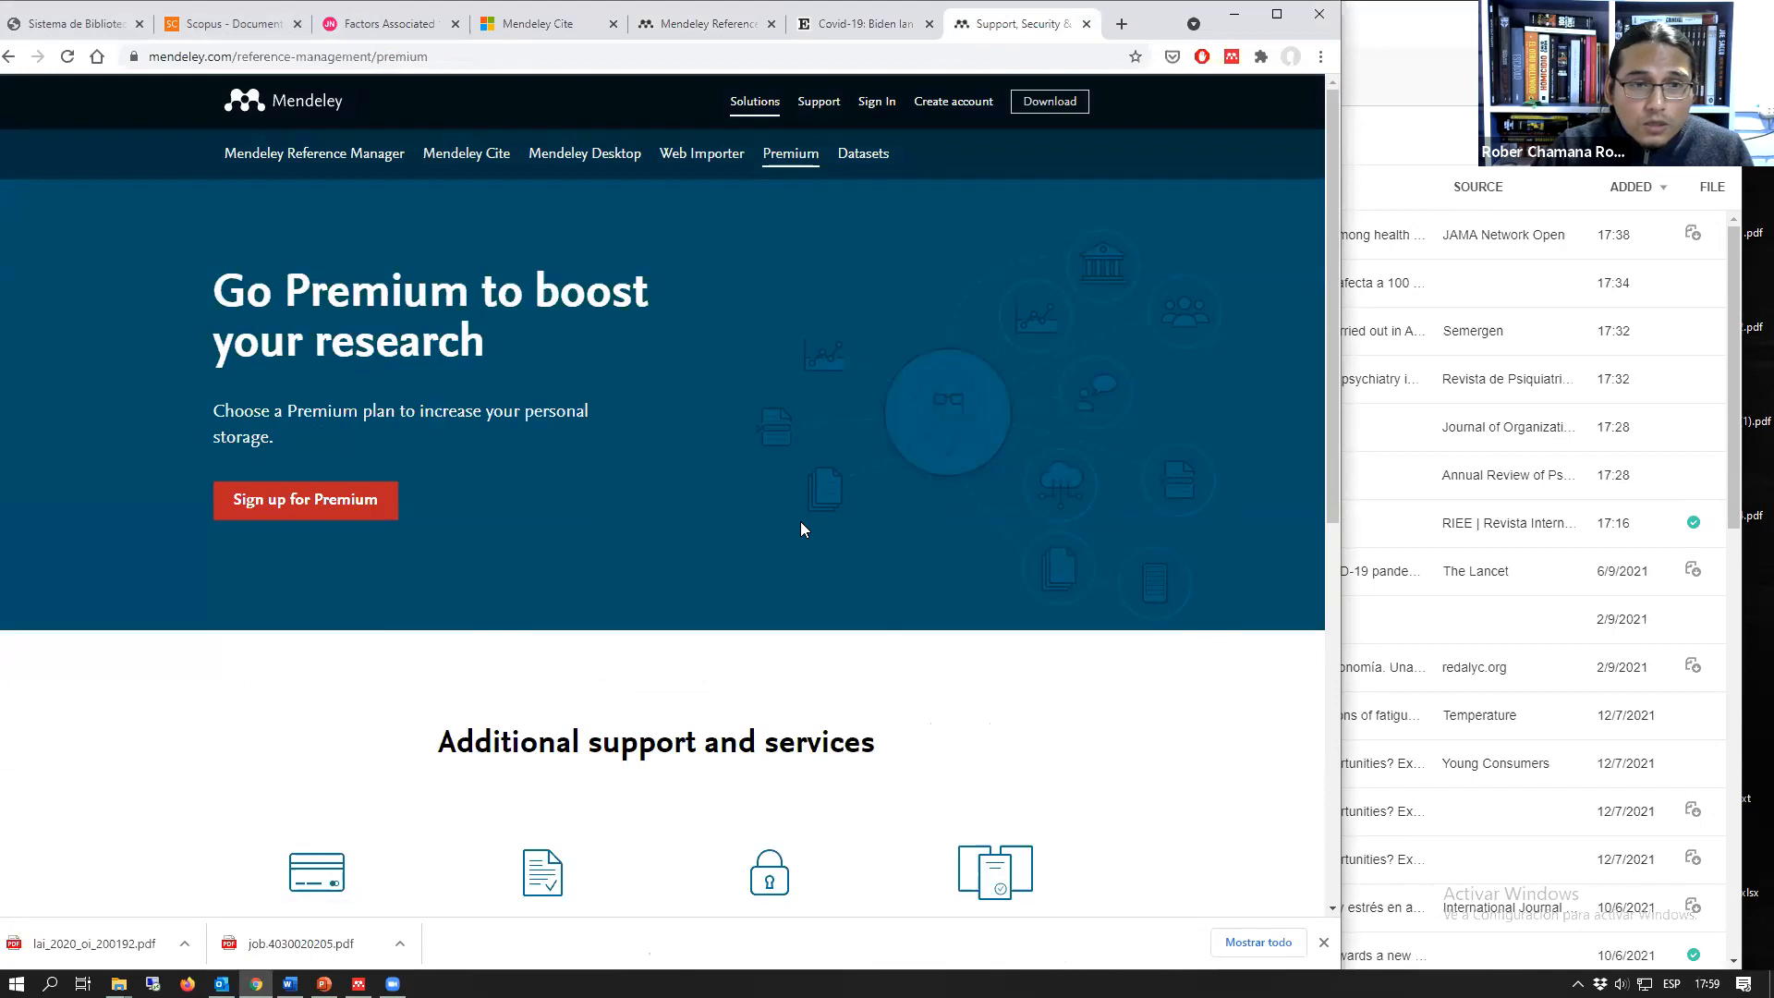
{"action": "scroll", "coordinate": [801, 524], "scroll_direction": "down", "scroll_amount": 1}
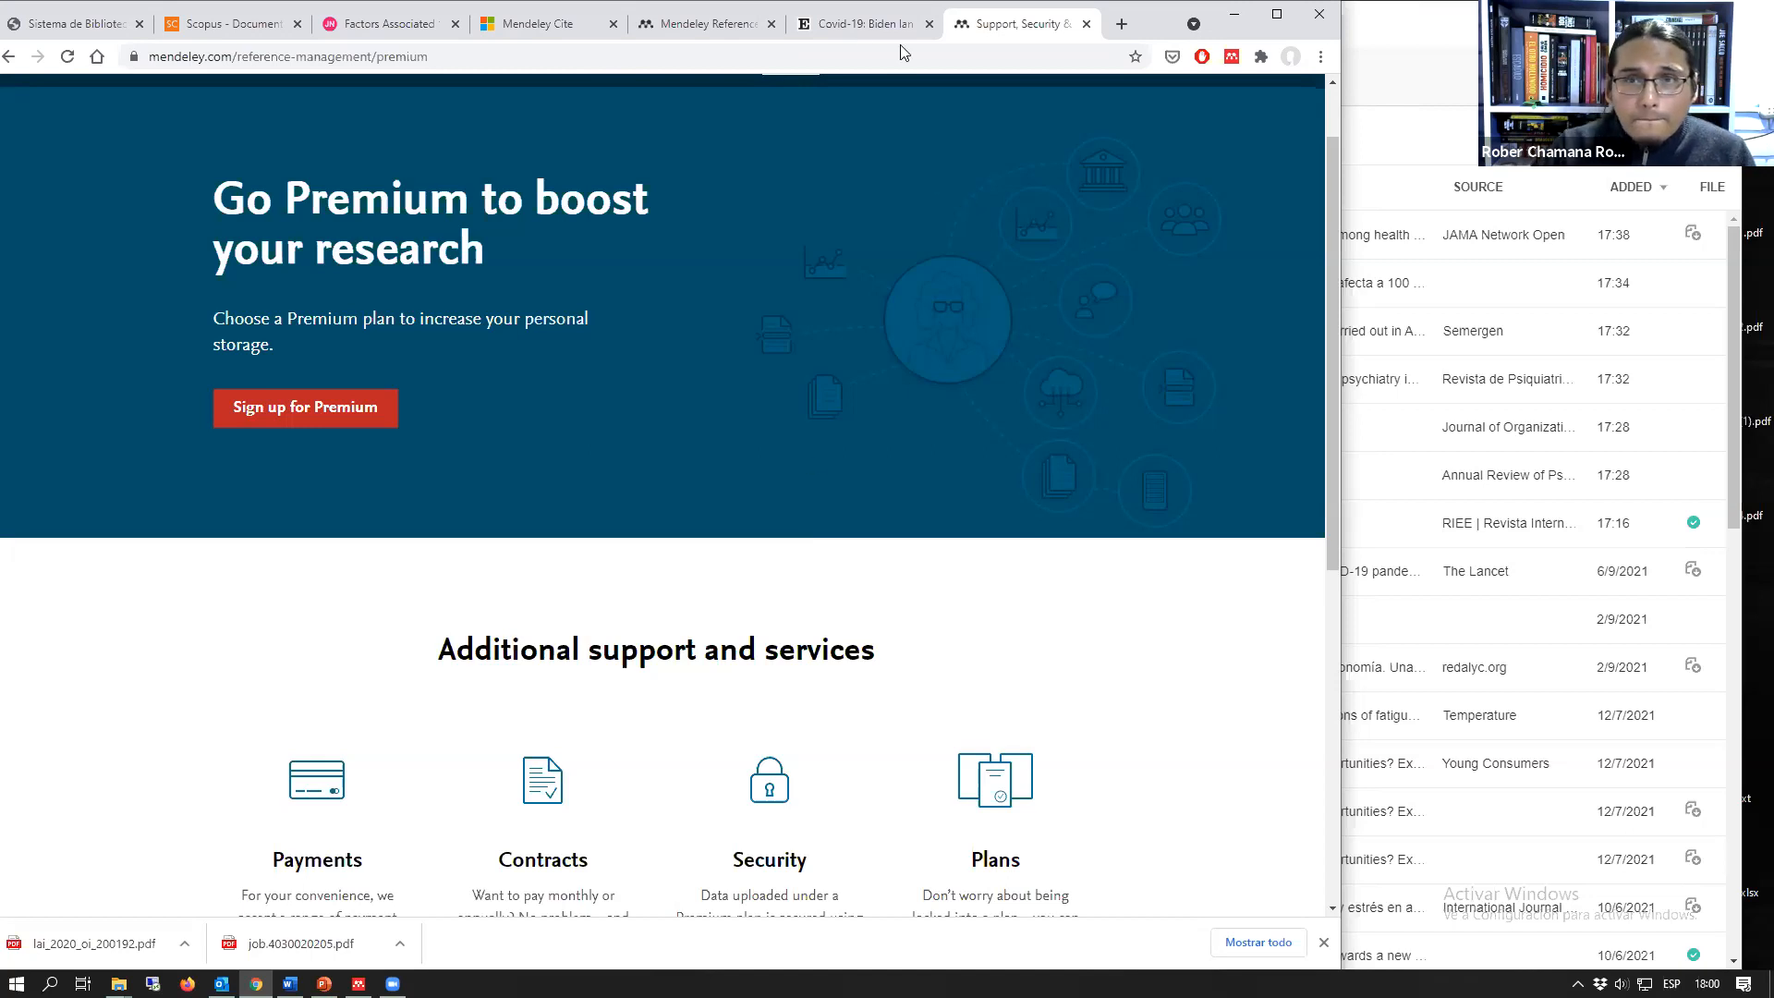
{"action": "left_click", "coordinate": [864, 26]}
{"action": "left_click", "coordinate": [998, 24]}
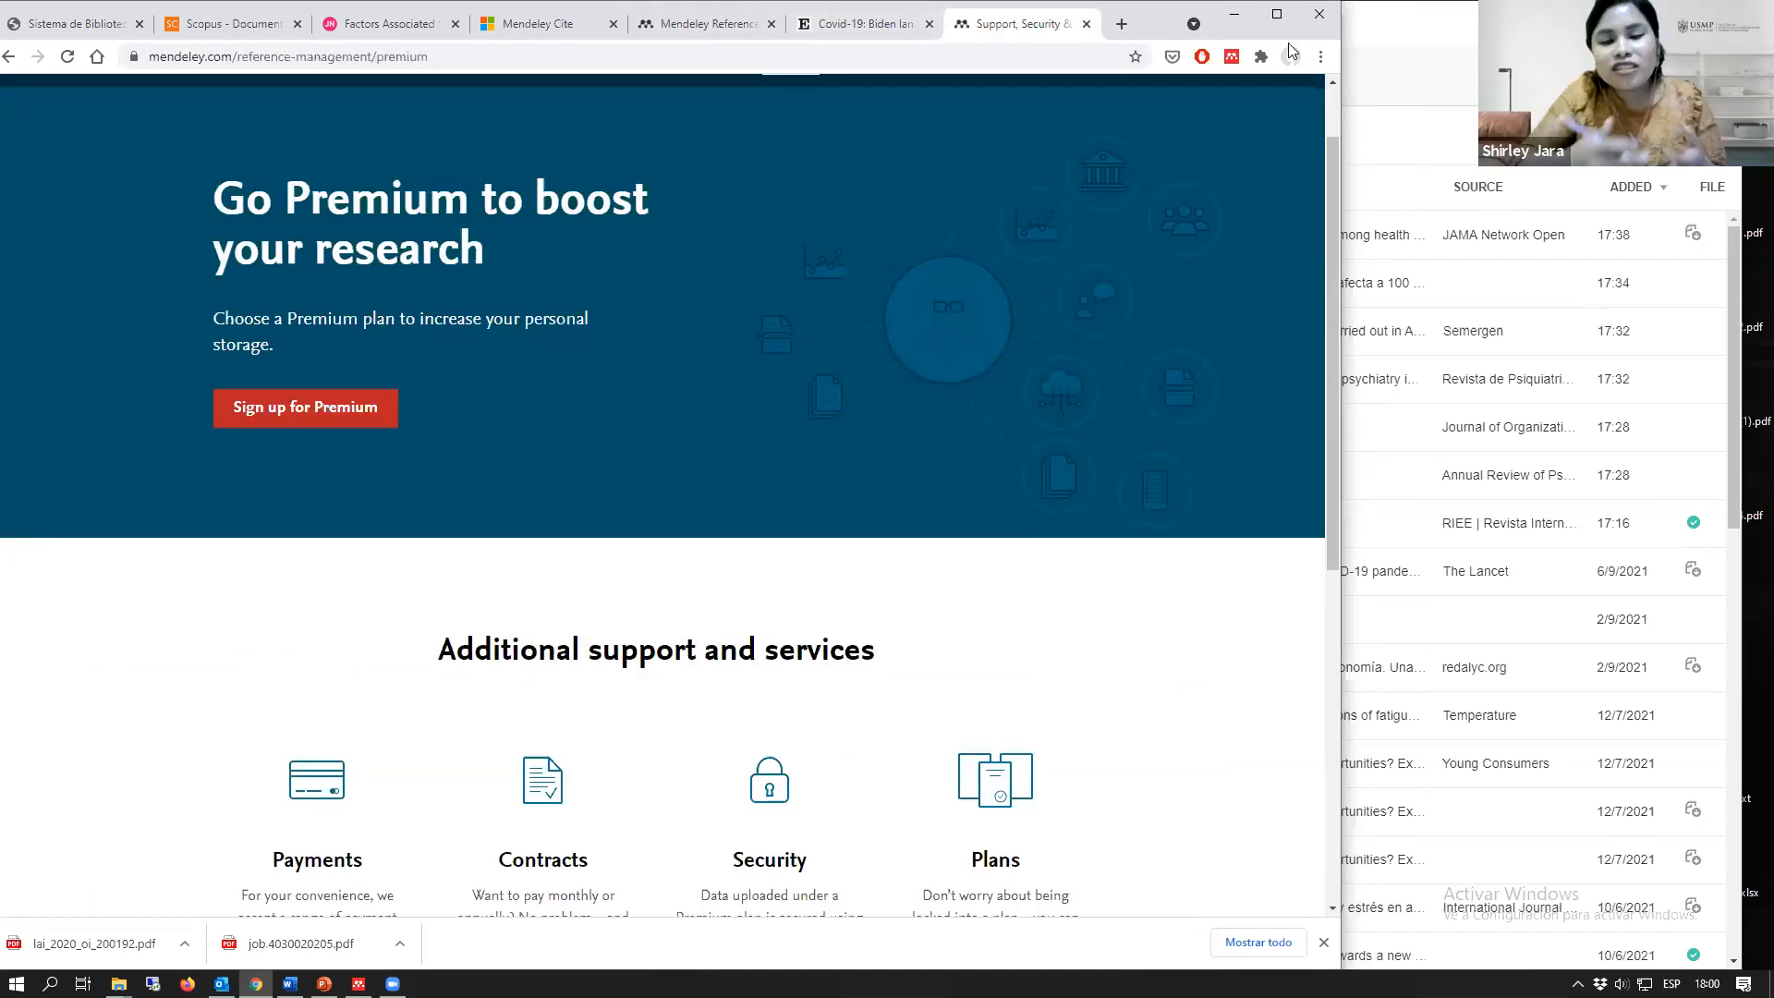
{"action": "scroll", "coordinate": [630, 245], "scroll_direction": "up", "scroll_amount": 1}
Step: Return to the web library of Mendeley Reference Manager in the browser
{"action": "left_click", "coordinate": [1368, 72]}
{"action": "left_click", "coordinate": [127, 284]}
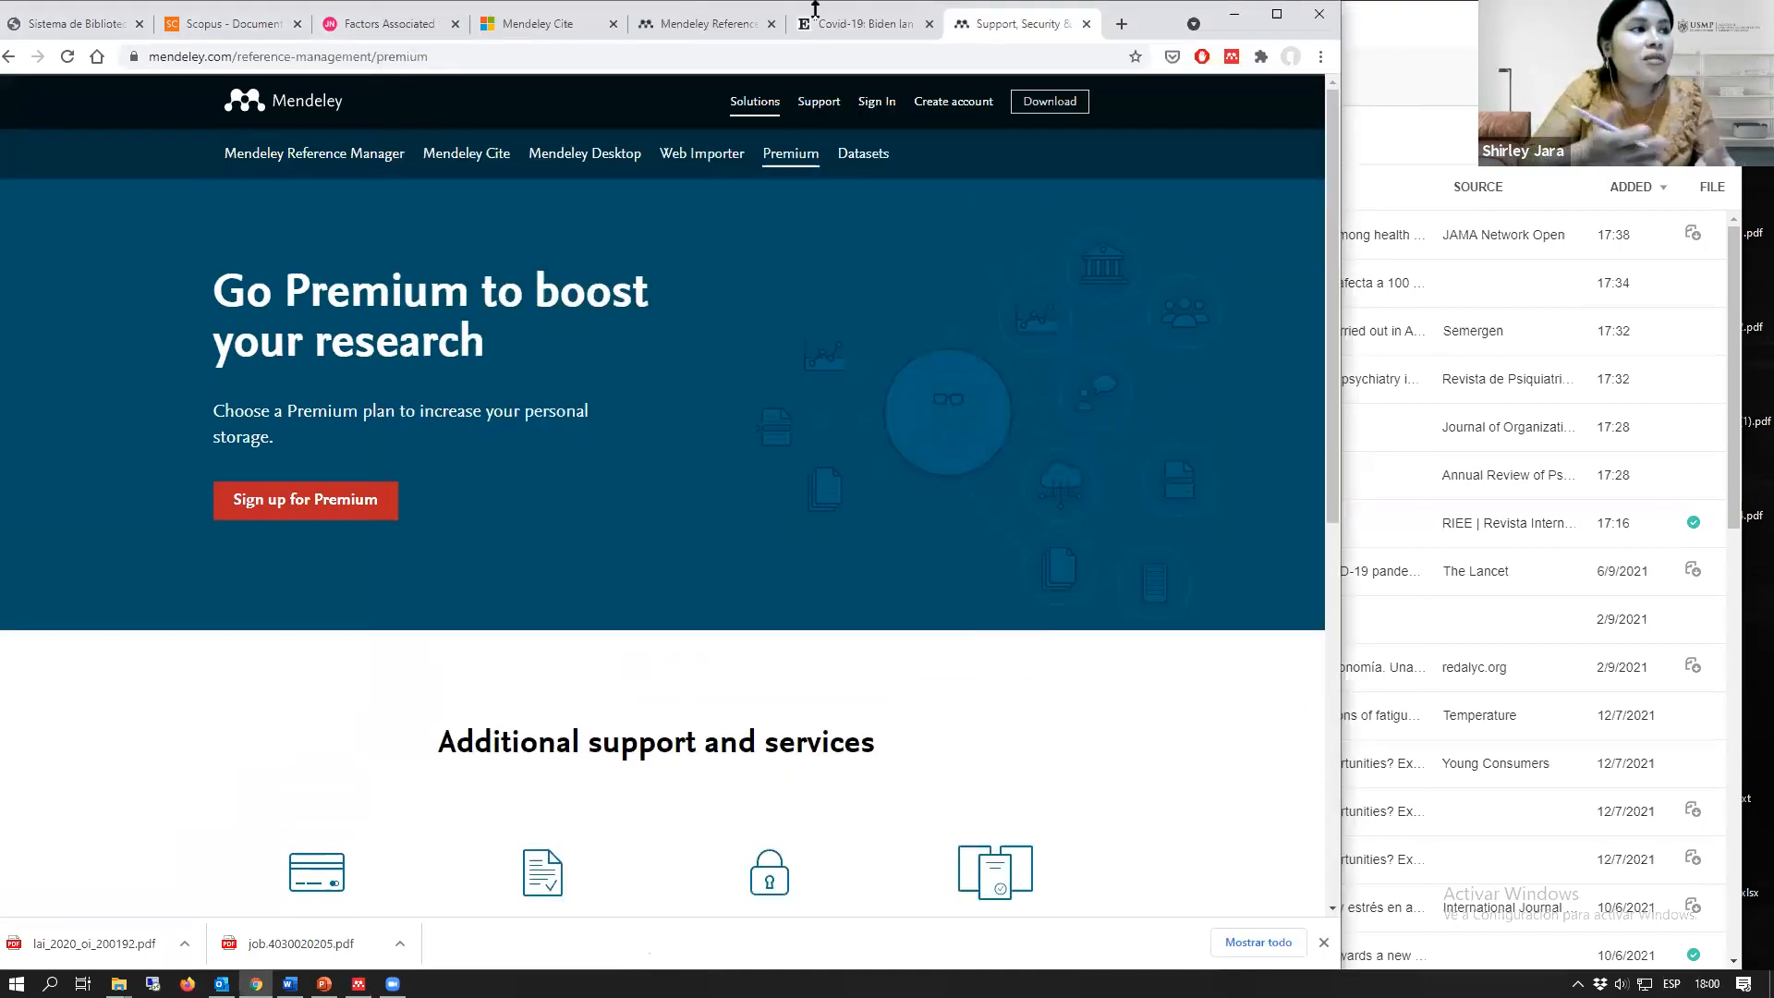
{"action": "left_click", "coordinate": [707, 23]}
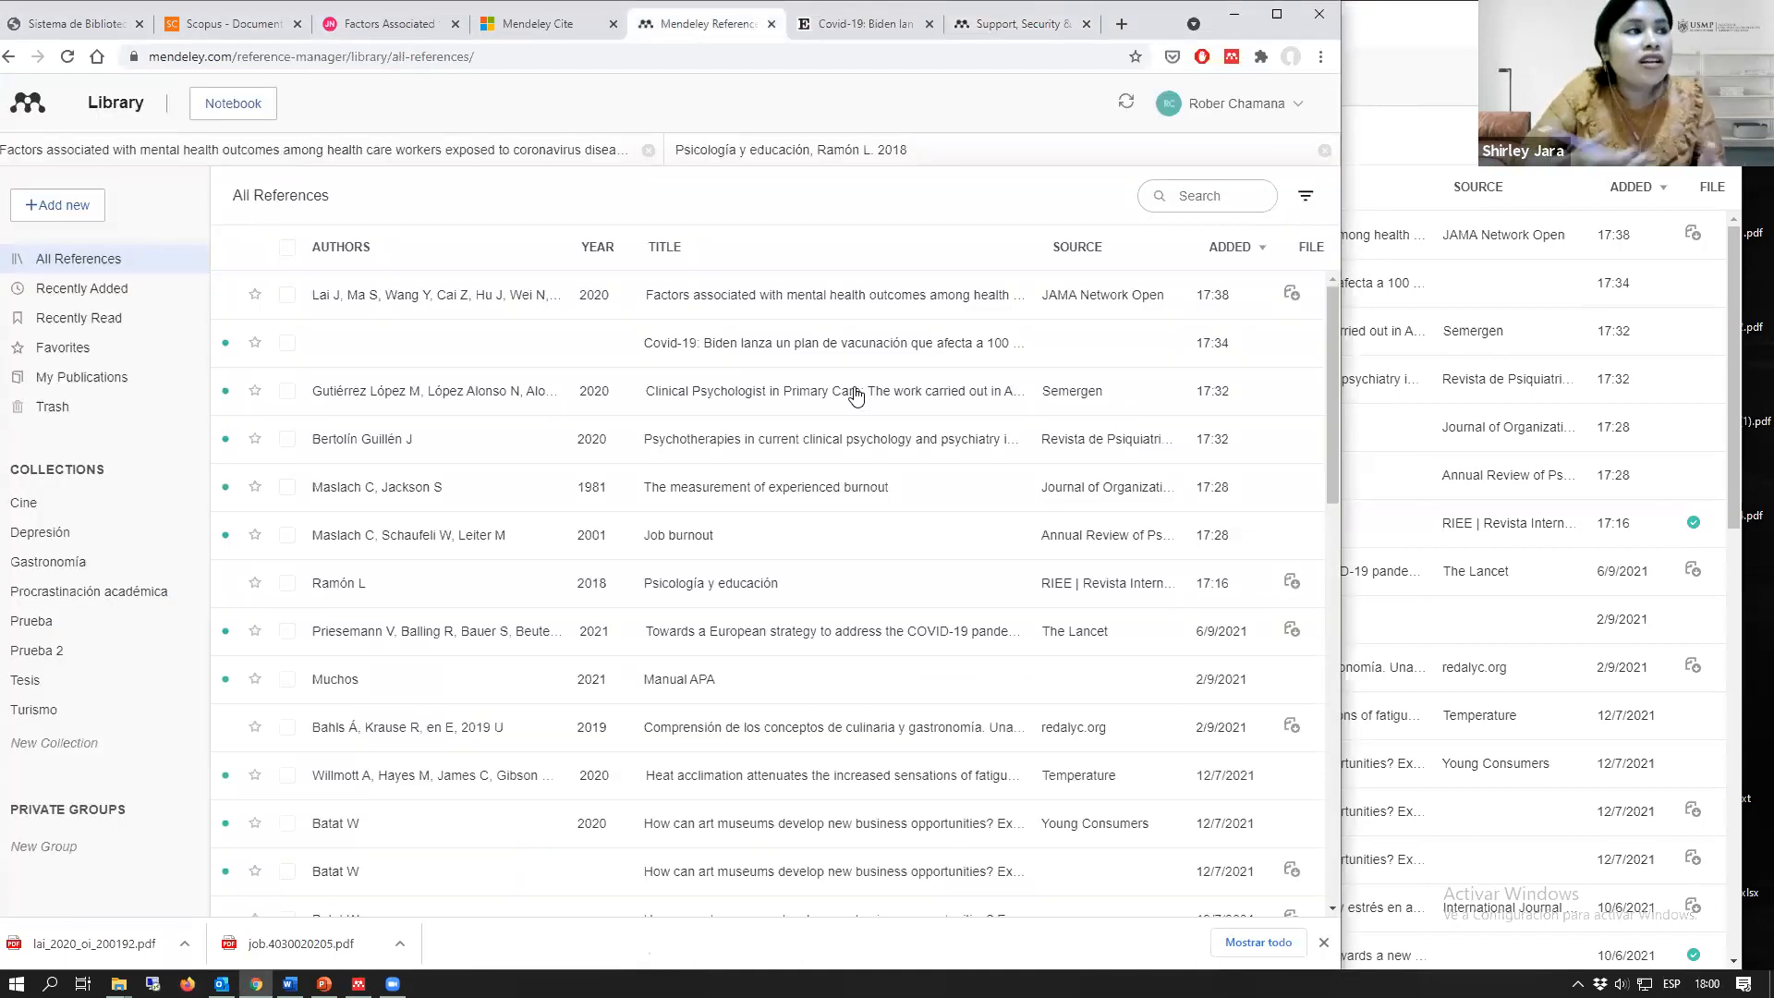